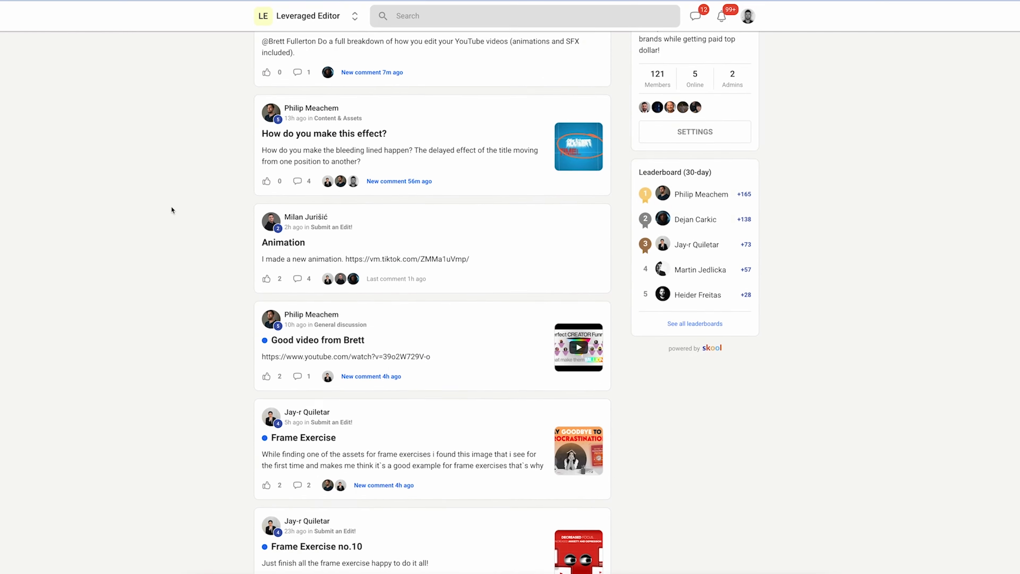
scroll(170, 204, down, 2)
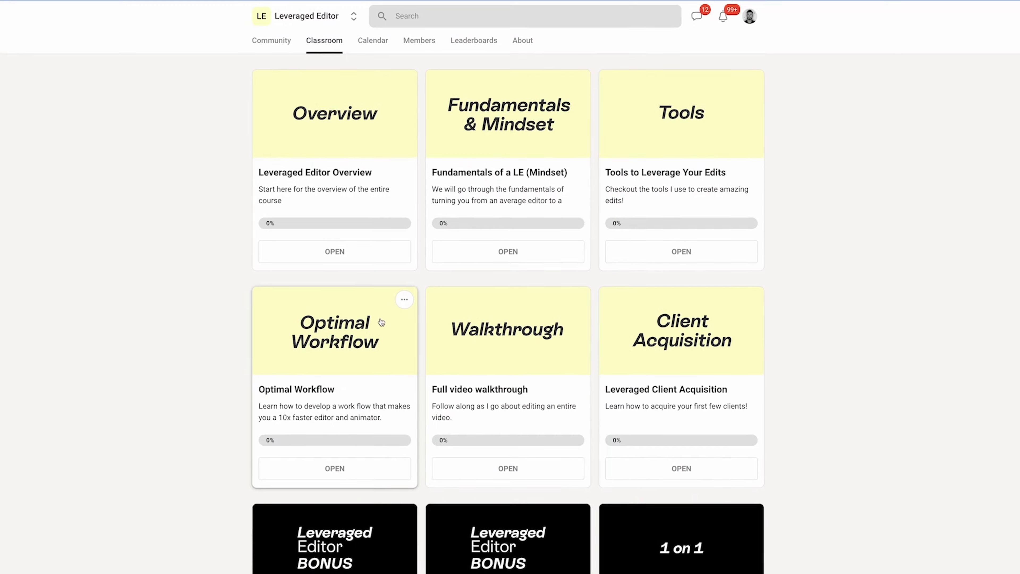
click(381, 322)
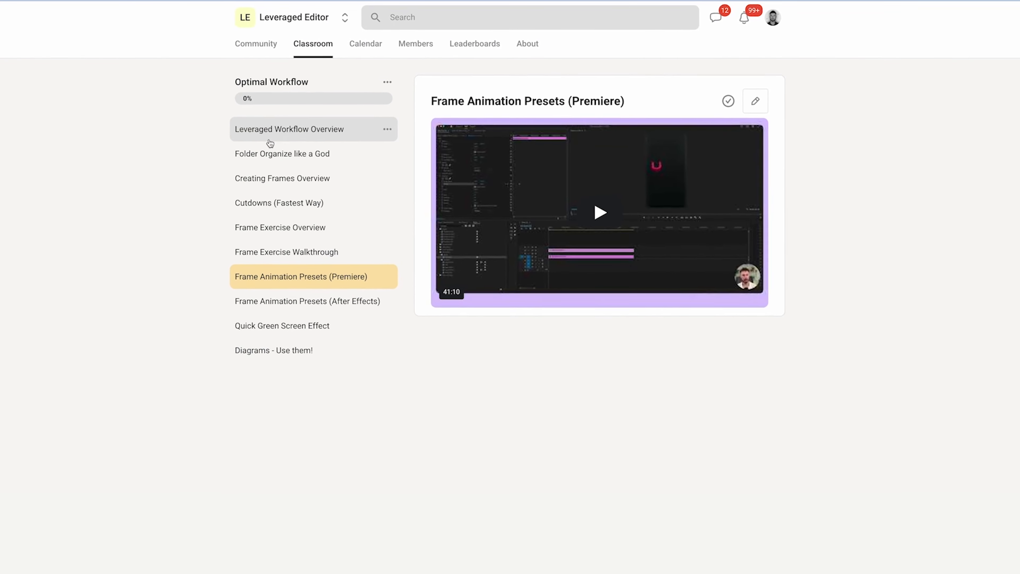
click(277, 122)
click(266, 157)
click(268, 258)
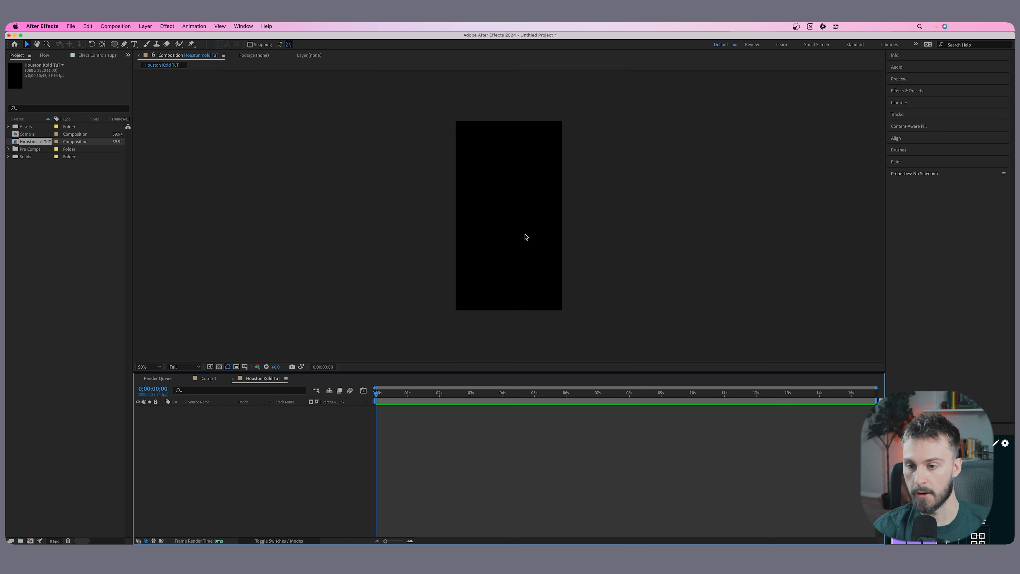
Review the size, frame rate and duration settings of the Houston Kold TuT composition.
scroll(525, 235, up, 1)
scroll(522, 232, down, 1)
click(281, 117)
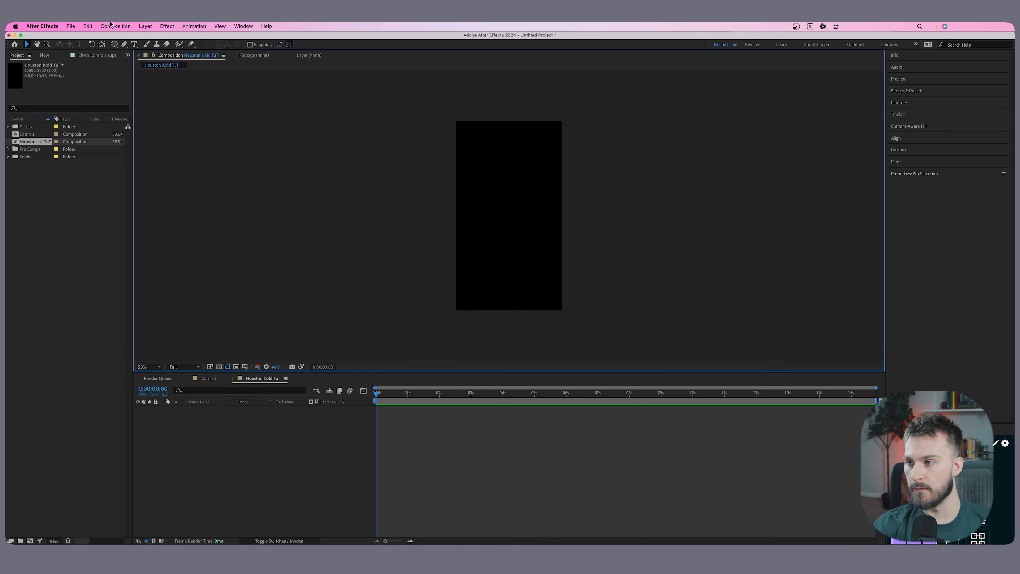
key(super+k)
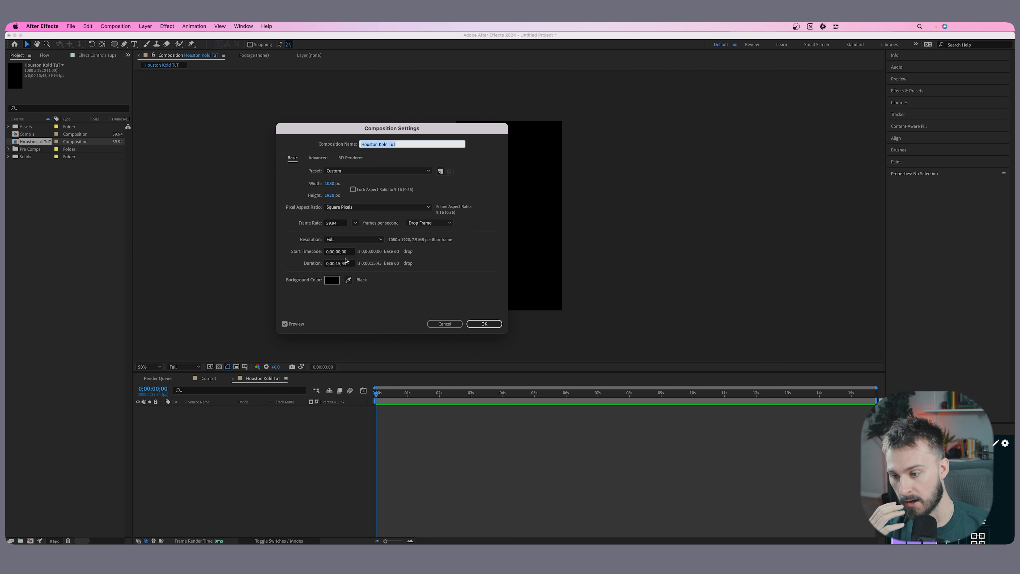
click(481, 324)
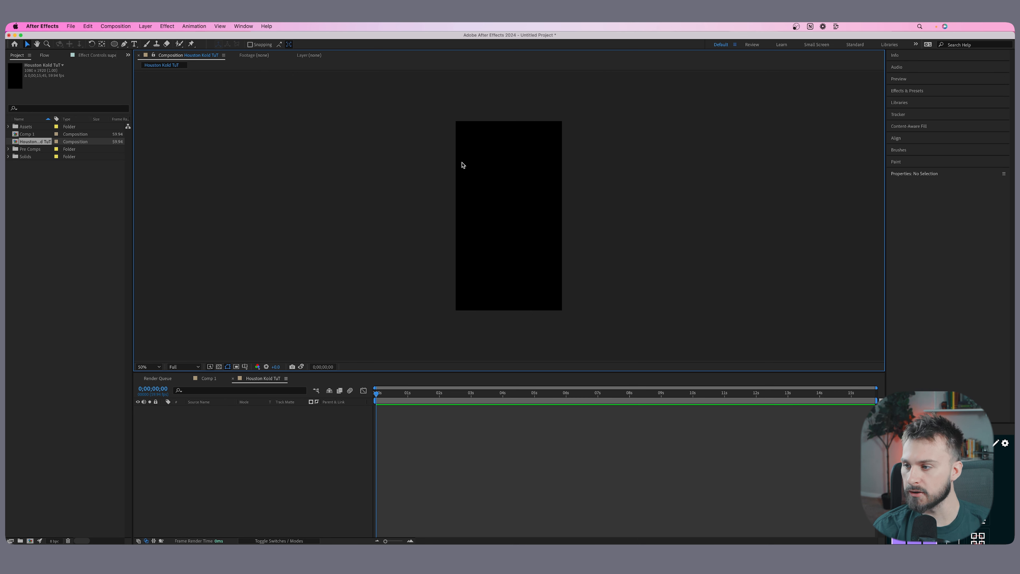
Add Sky Video.mp4 from the Assets folder to the composition and scale it to 119% so it fills the frame.
click(70, 190)
click(8, 126)
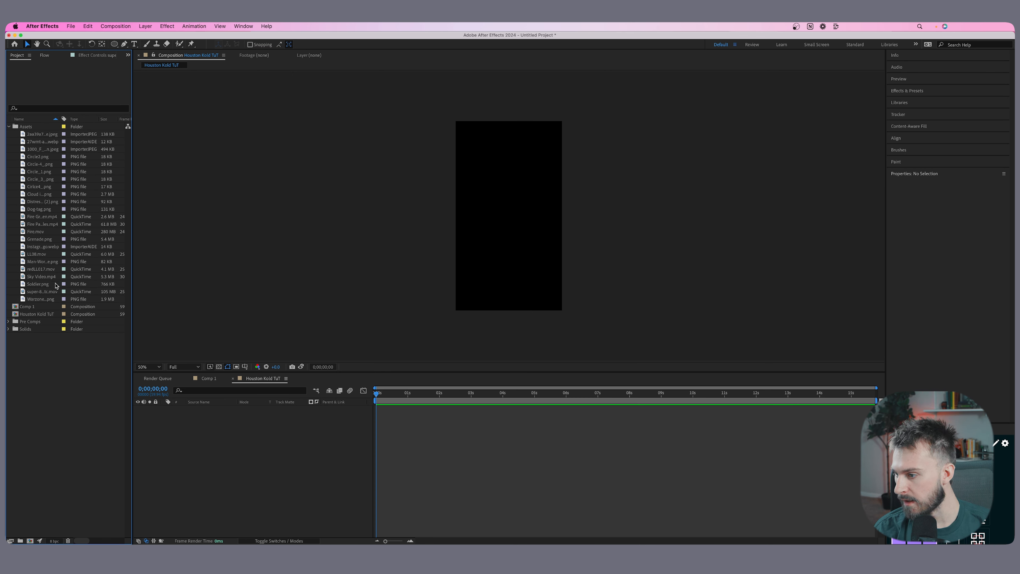
drag(41, 276, 515, 220)
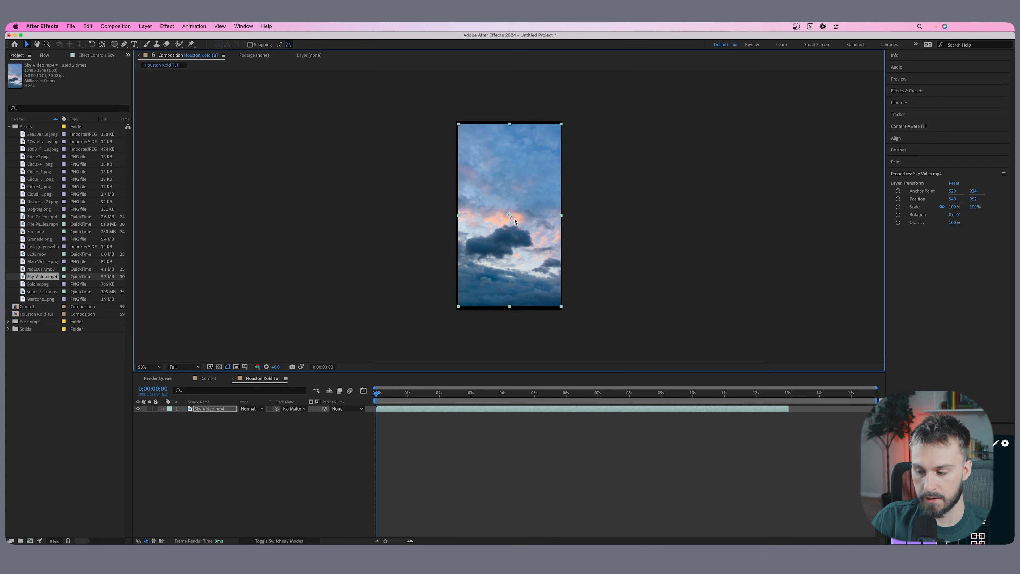
key(s)
drag(249, 416, 564, 225)
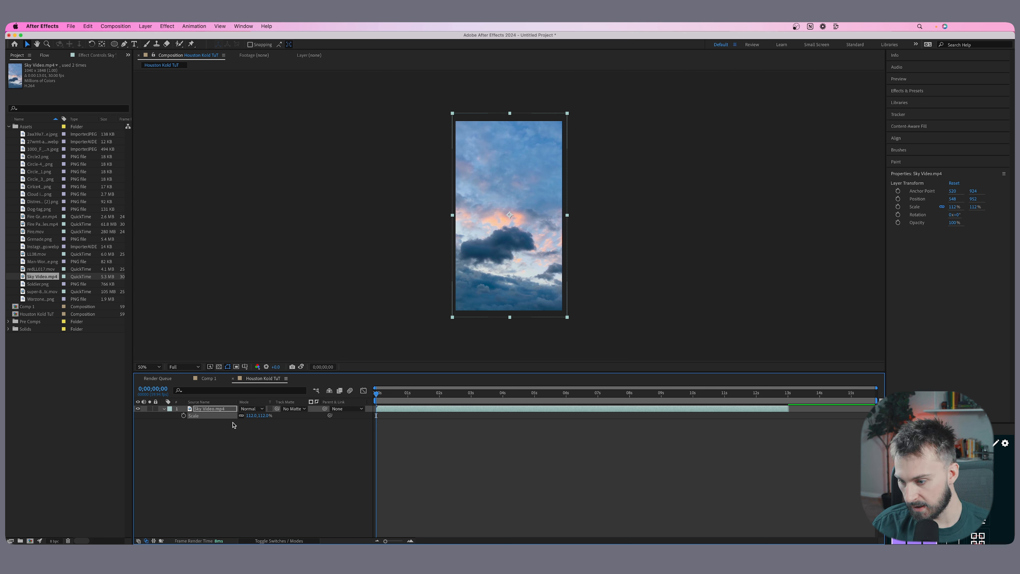
drag(251, 415, 253, 416)
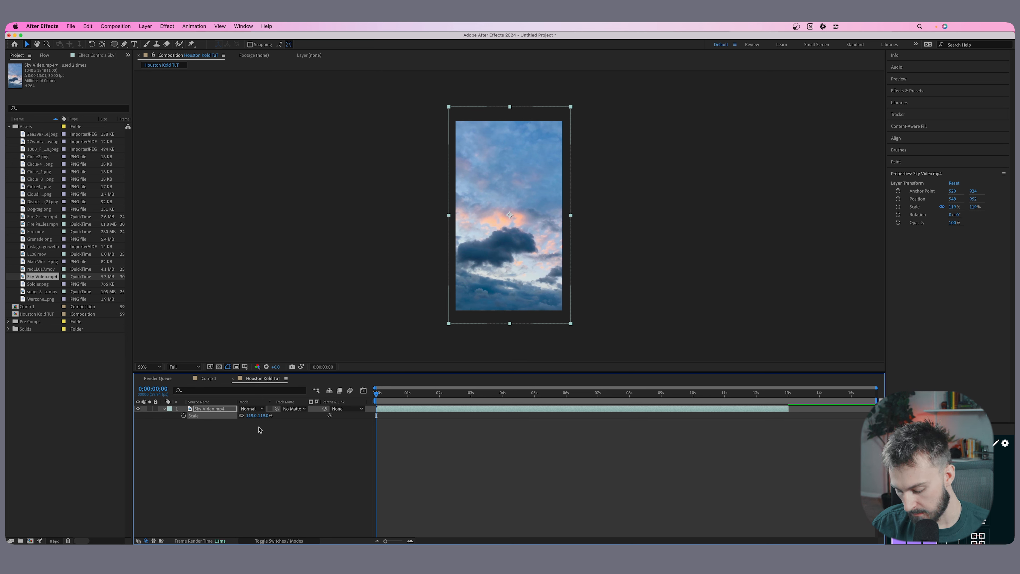
Set the opacity of the Sky Video.mp4 layer to 25%.
key(t)
click(247, 416)
text(25)
key(Return)
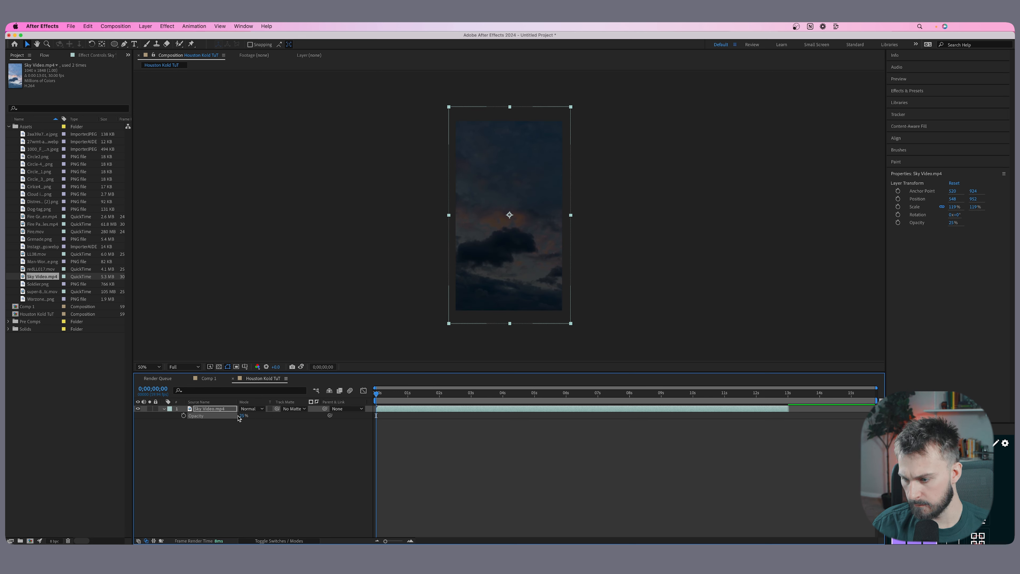
click(240, 417)
click(253, 450)
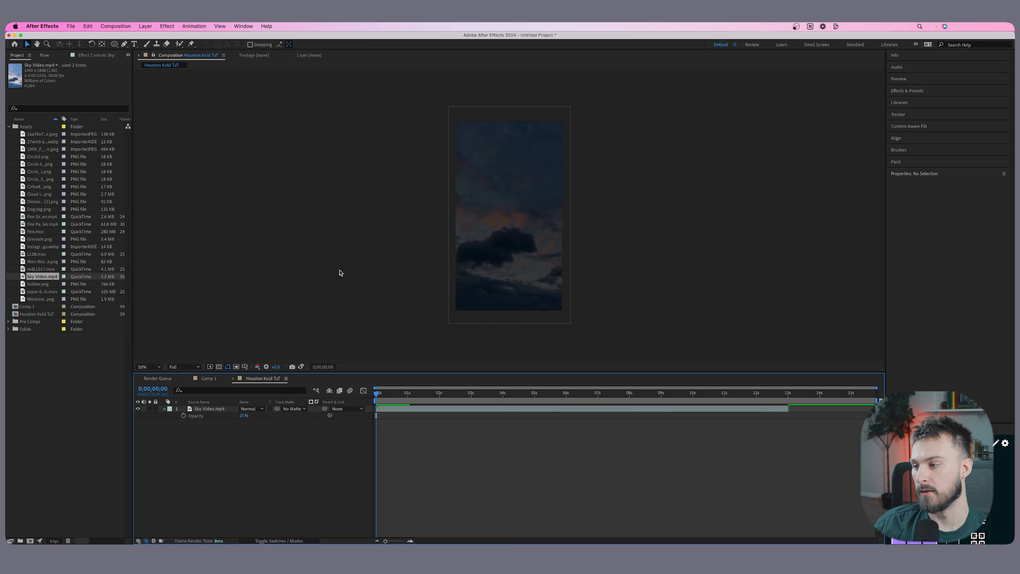
Add Cloud Image.png above the sky, scale it to 26% and place it at the right edge of the lower half.
drag(39, 194, 505, 261)
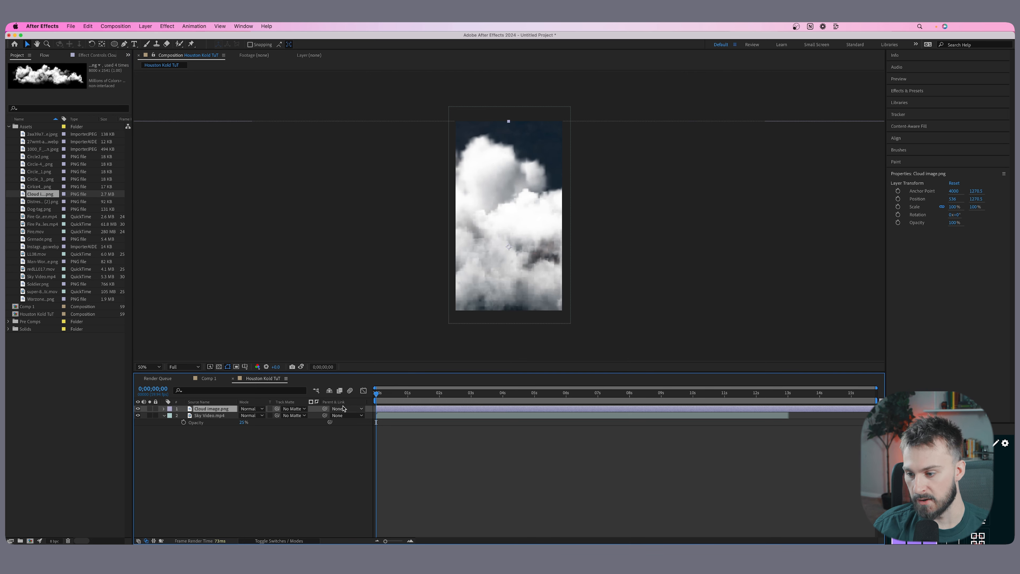
key(s)
drag(253, 417, 224, 417)
drag(557, 253, 618, 249)
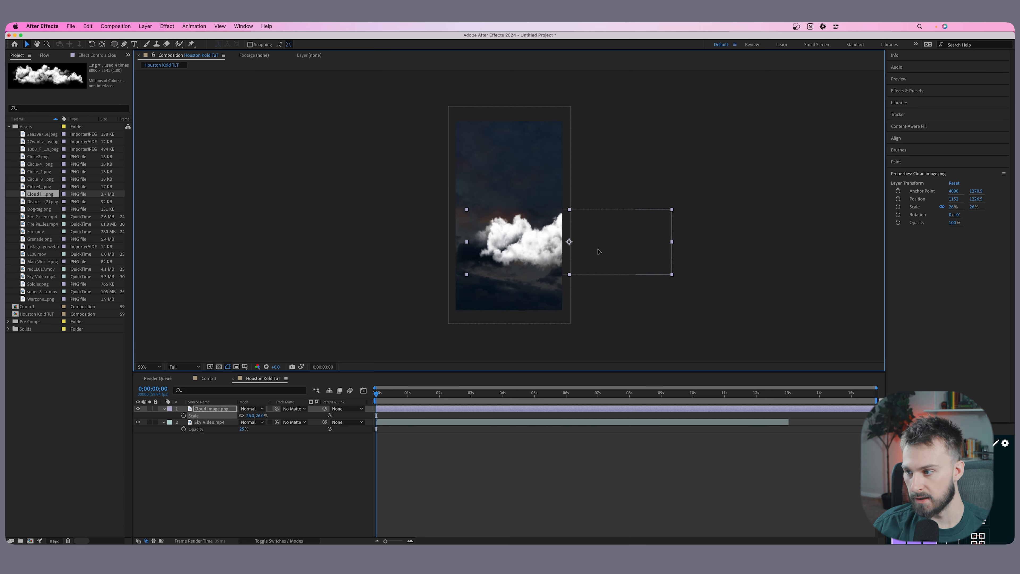
Lower the cloud layer's opacity to 48%.
key(t)
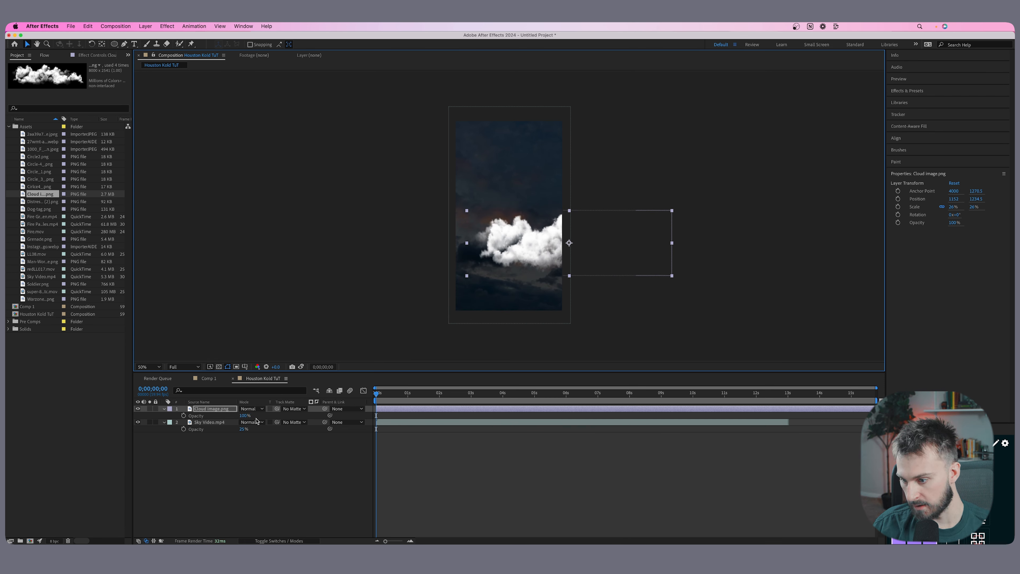
click(240, 417)
drag(240, 417, 221, 417)
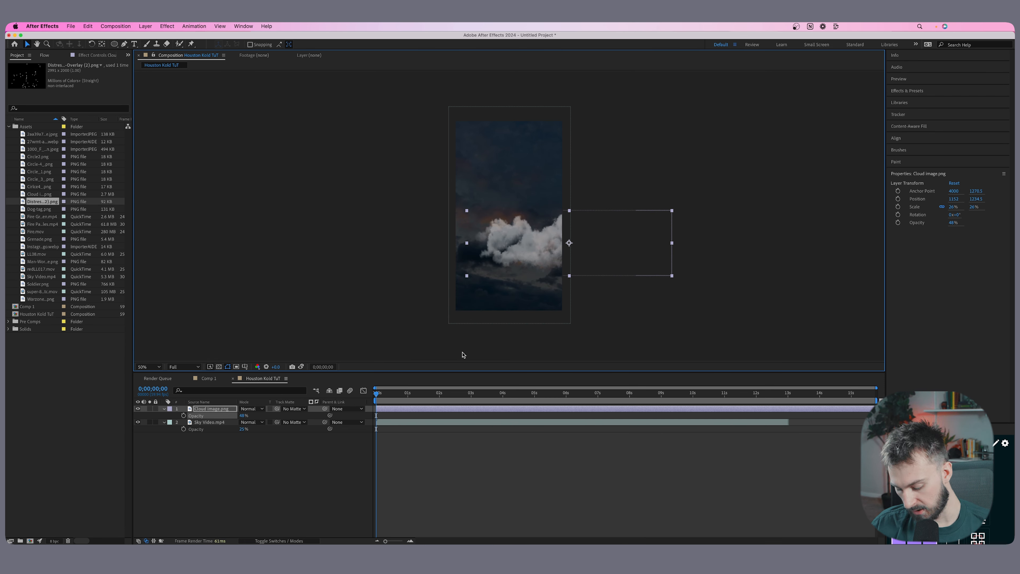
Duplicate the cloud layer twice, place the copies along the left side of the frame and flip the upper copy horizontally.
key(ctrl+d)
drag(526, 254, 403, 232)
key(ctrl+d)
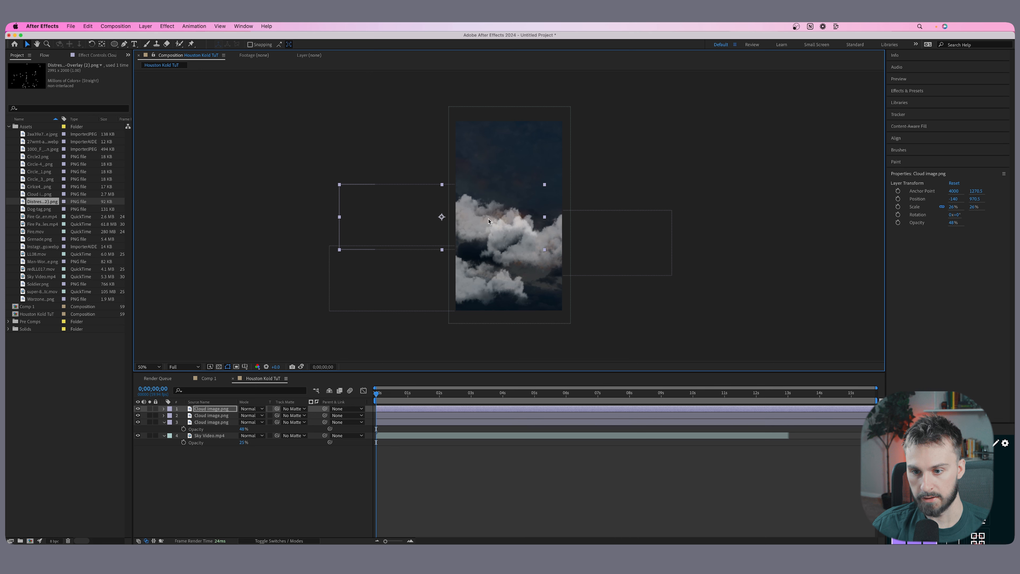
drag(544, 217, 338, 207)
Reposition the three clouds so they overlap as a bank across the lower half of the frame.
drag(501, 220, 468, 220)
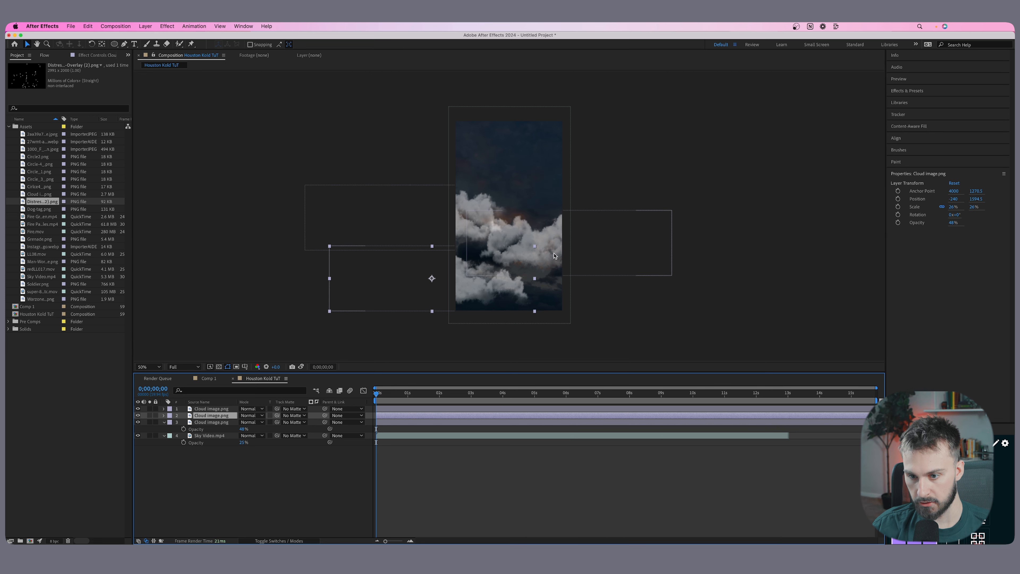
drag(554, 254, 573, 264)
drag(480, 218, 486, 232)
click(478, 281)
drag(478, 280, 474, 287)
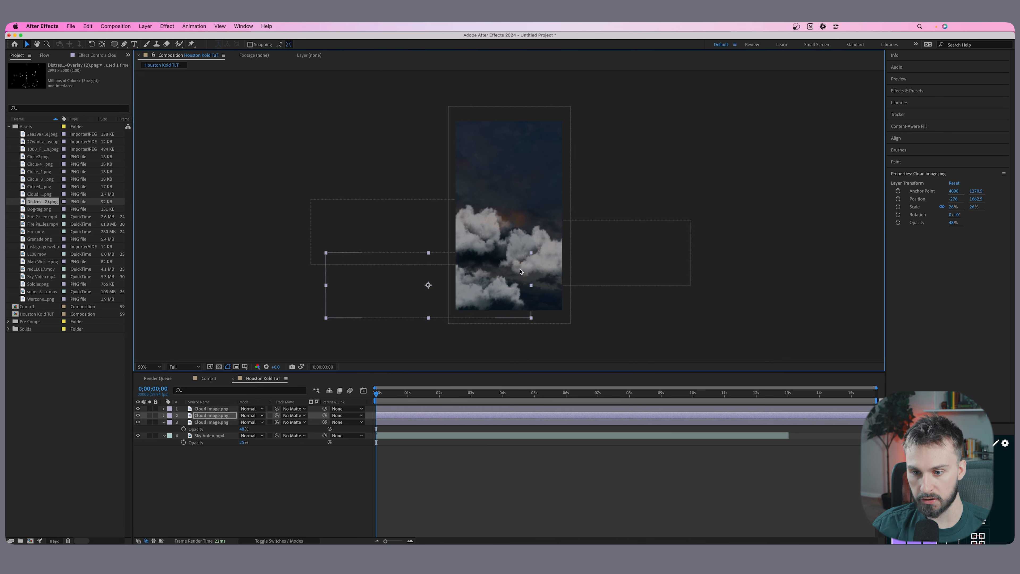
drag(547, 248, 551, 260)
drag(464, 231, 474, 239)
Add a text layer reading TRUTH above the clouds, left of the frame's centre.
key(.)
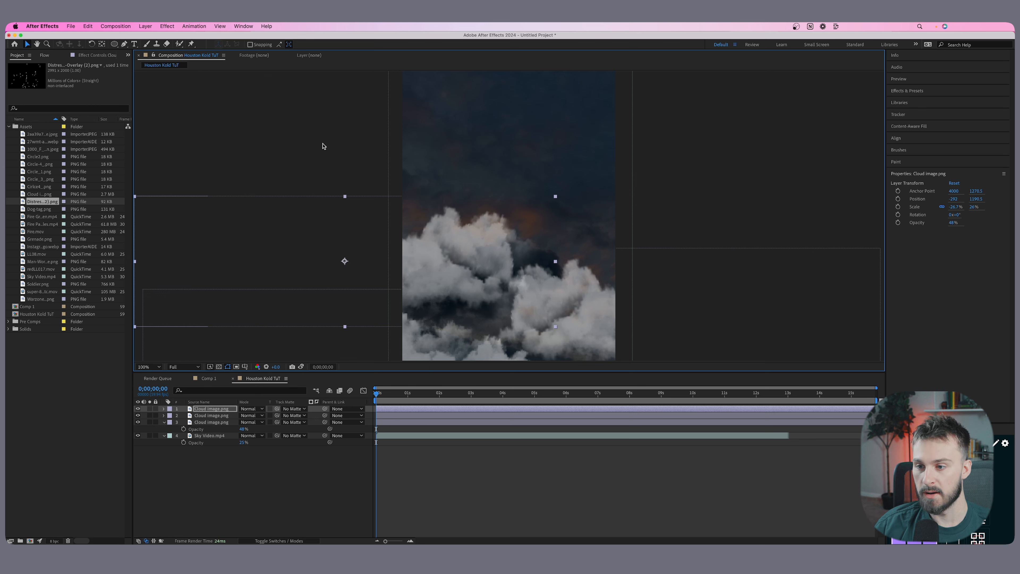
click(135, 44)
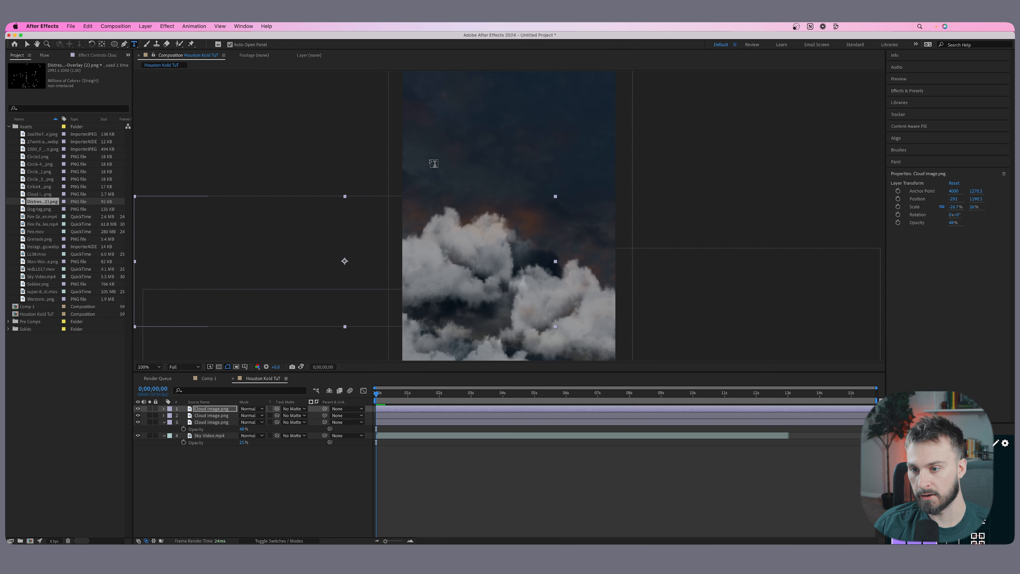
click(463, 200)
text(TRUTH)
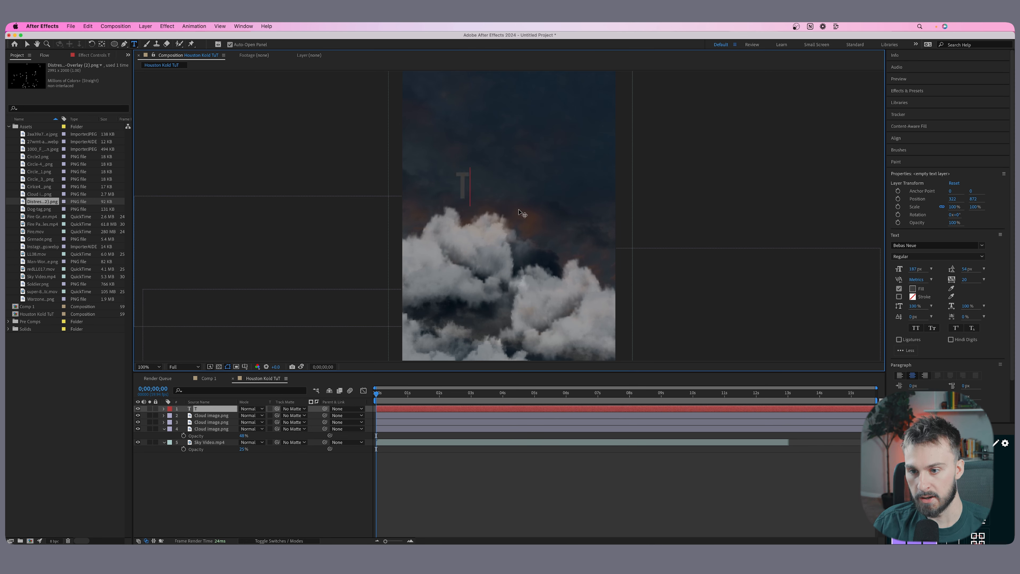
Change the TRUTH text's font to Europa Grotesk SH Medium.
key(super+a)
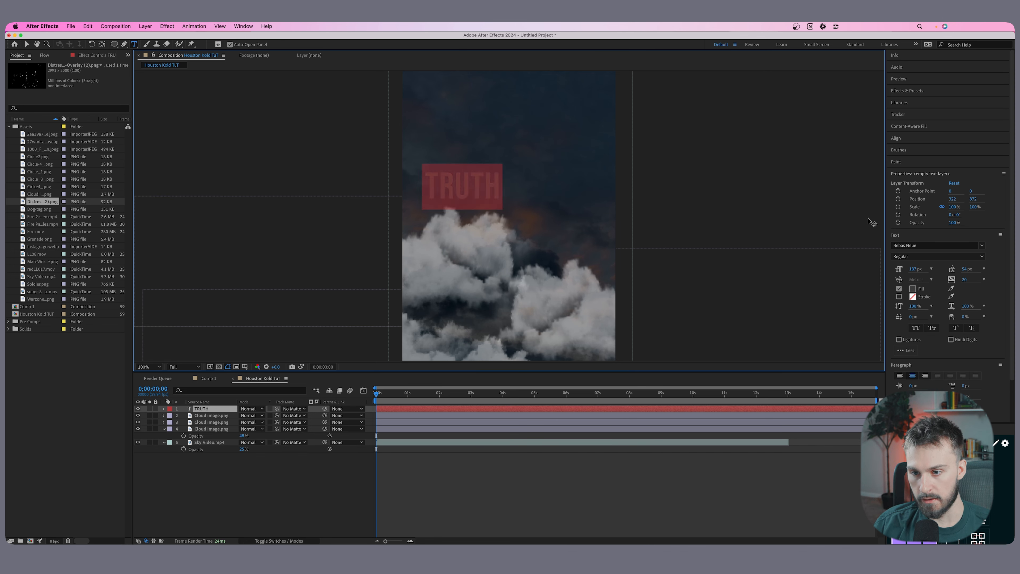
click(924, 242)
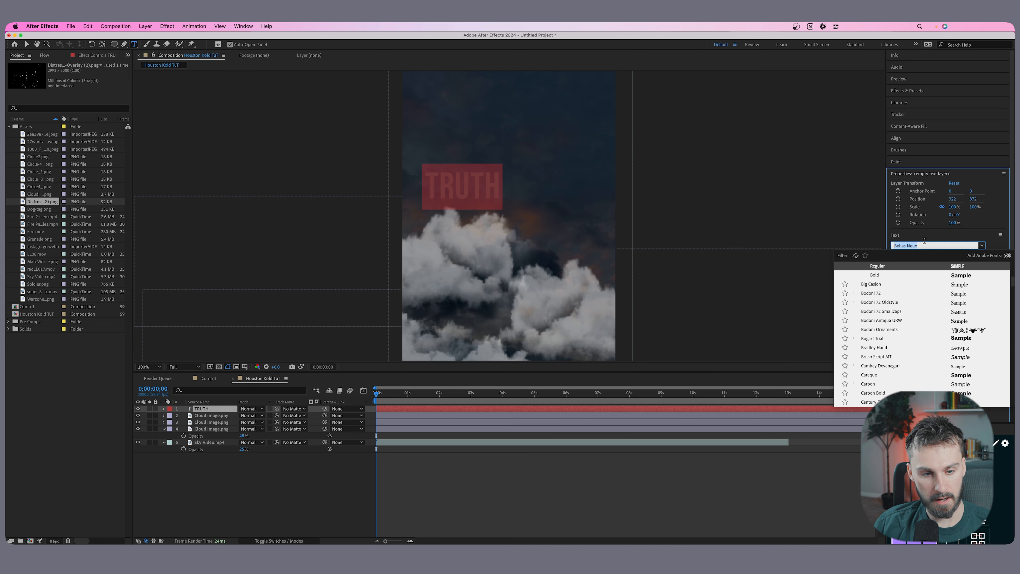
text(europa)
key(Return)
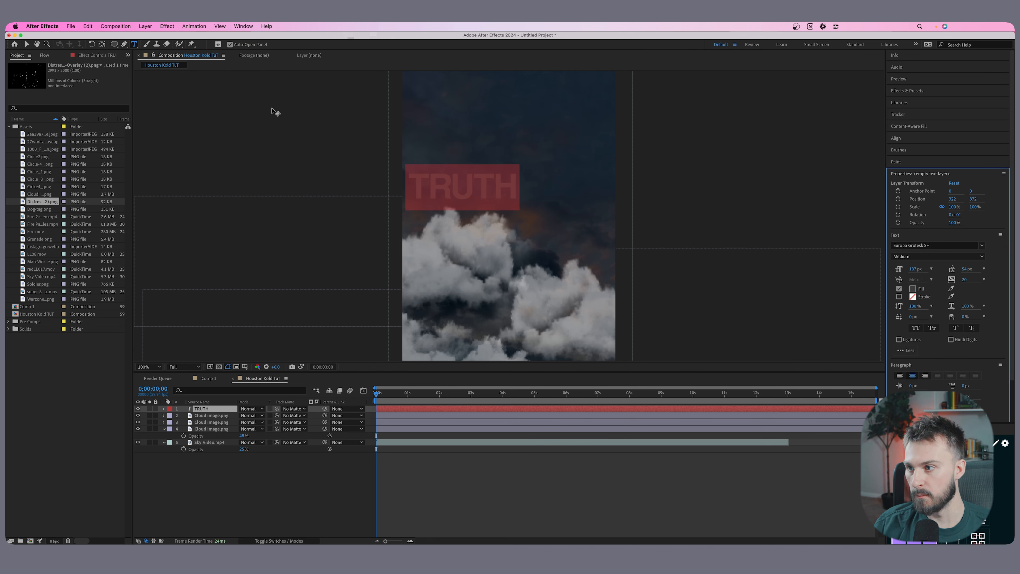
Set the TRUTH text's fill colour to black (000000) and reduce its font size to 130 px.
double_click(487, 186)
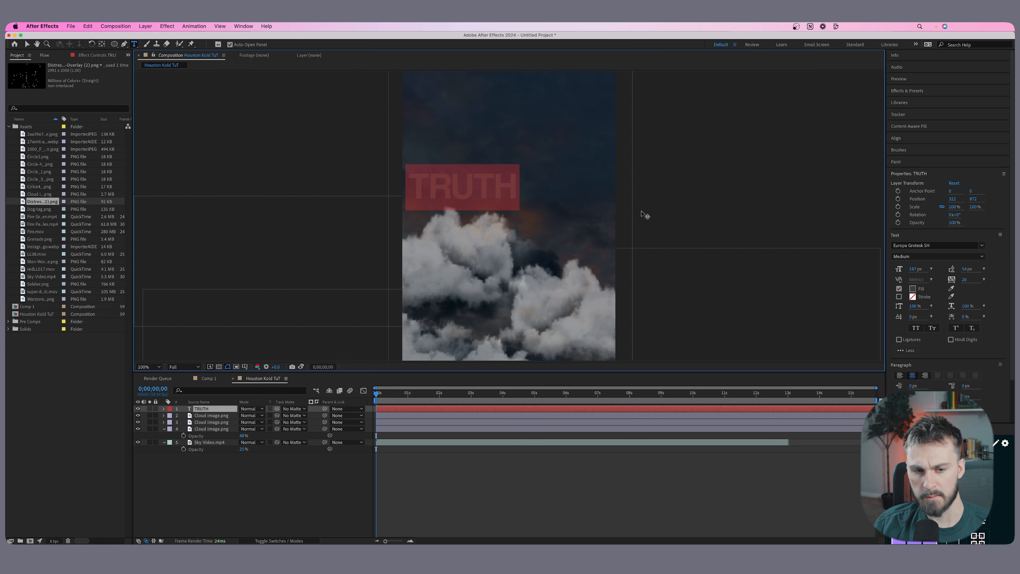
click(912, 291)
drag(363, 368, 306, 421)
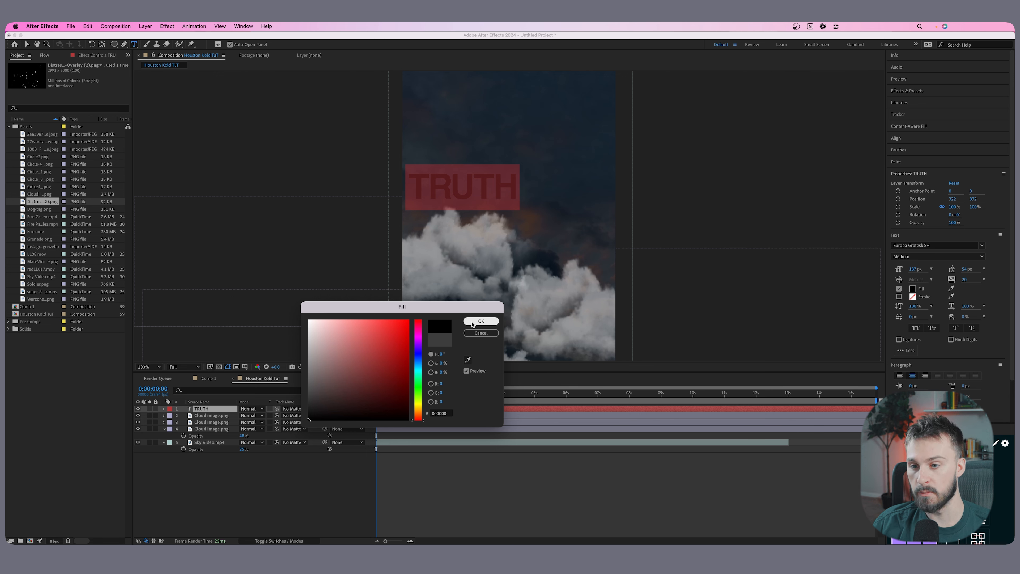
click(474, 323)
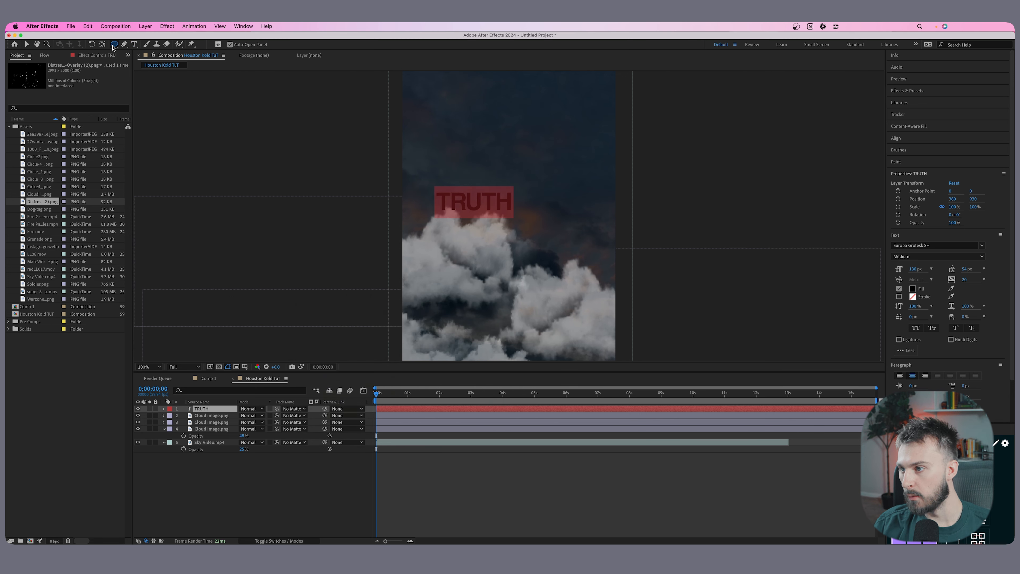
Draw a rectangle about 492 by 149 px around TRUTH and place its shape layer beneath the text layer.
click(114, 44)
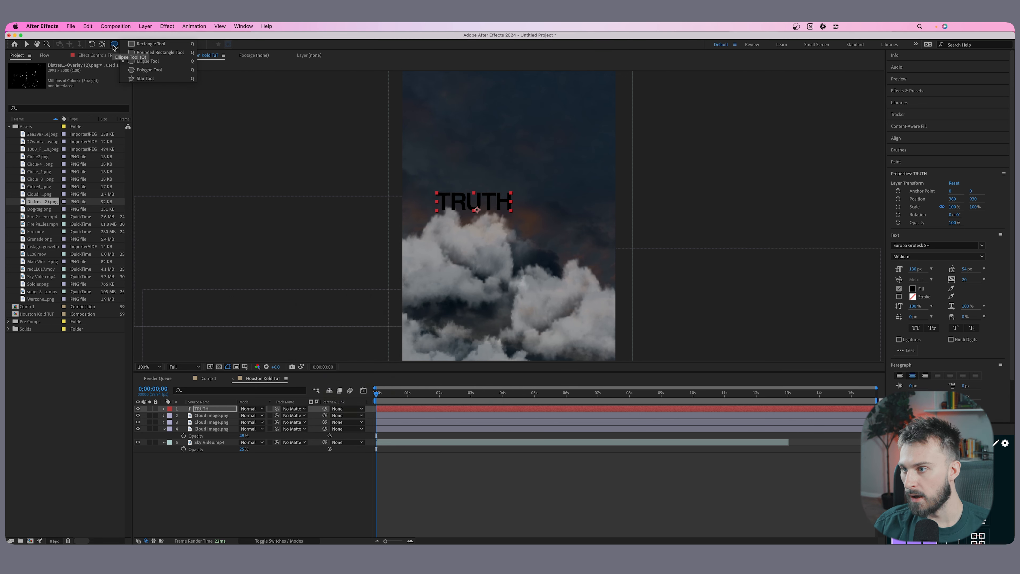
click(141, 44)
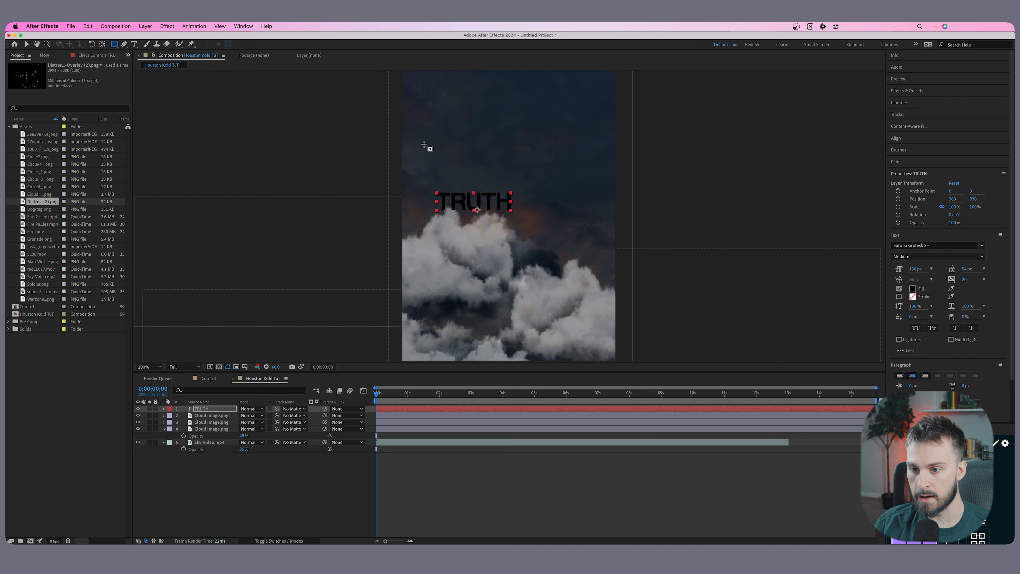
click(469, 467)
drag(427, 188, 524, 217)
drag(214, 409, 216, 446)
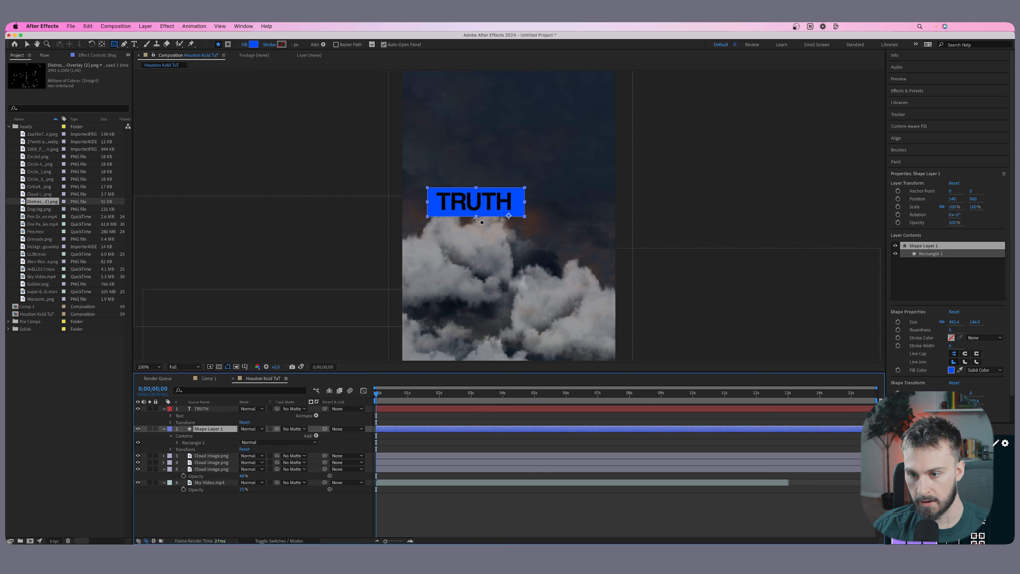
Narrow the rectangle to 84.7% horizontal scale and centre it behind the TRUTH text.
key(v)
drag(475, 217, 510, 202)
key(super+z)
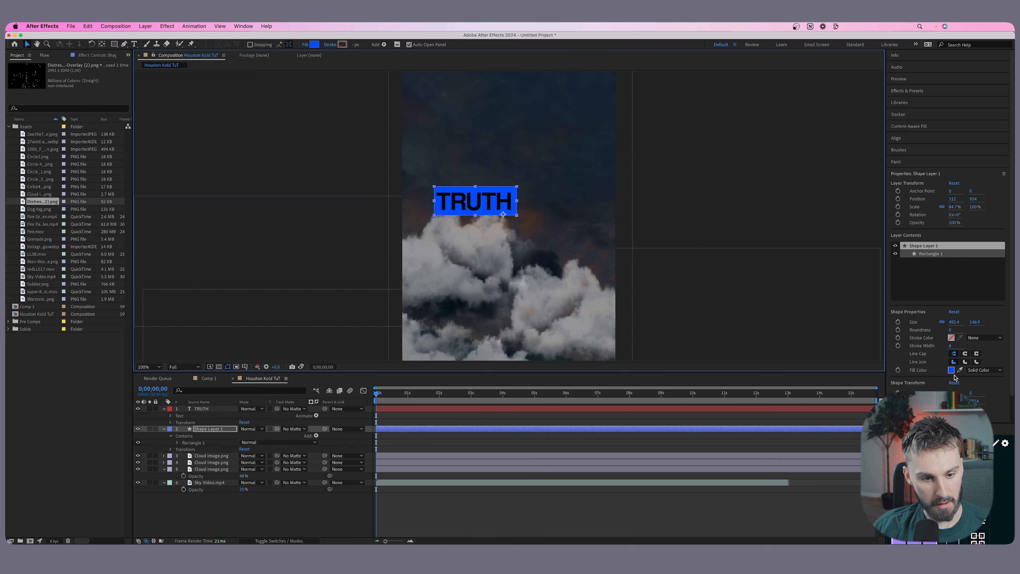
Change the rectangle's fill colour to yellow.
click(951, 369)
drag(417, 391, 418, 405)
click(481, 320)
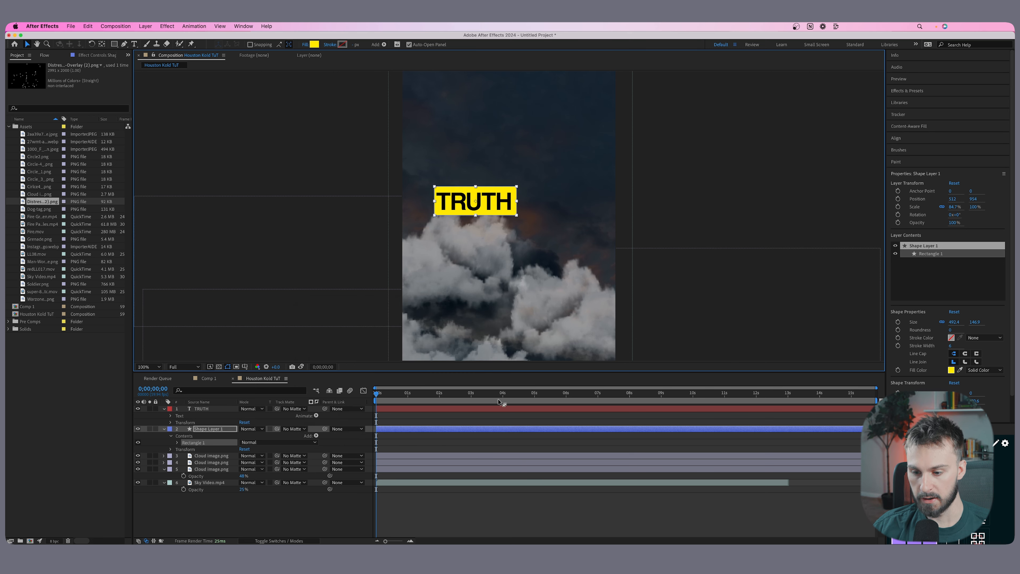
Duplicate the TRUTH text layer, place the copy to the right of the yellow box and change its wording to IS.
click(424, 409)
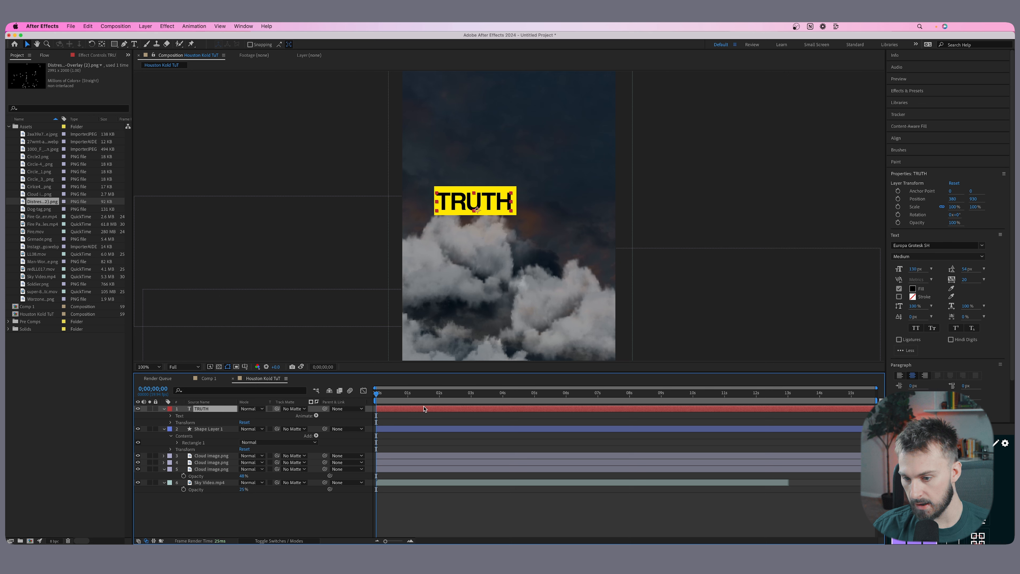
key(super+d)
drag(477, 209, 560, 207)
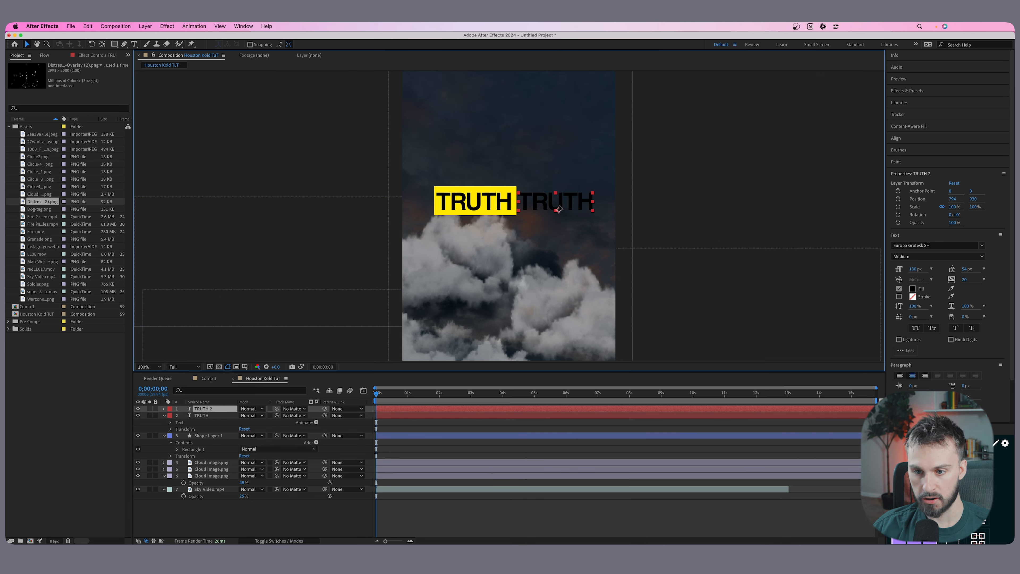
double_click(561, 200)
text(IS)
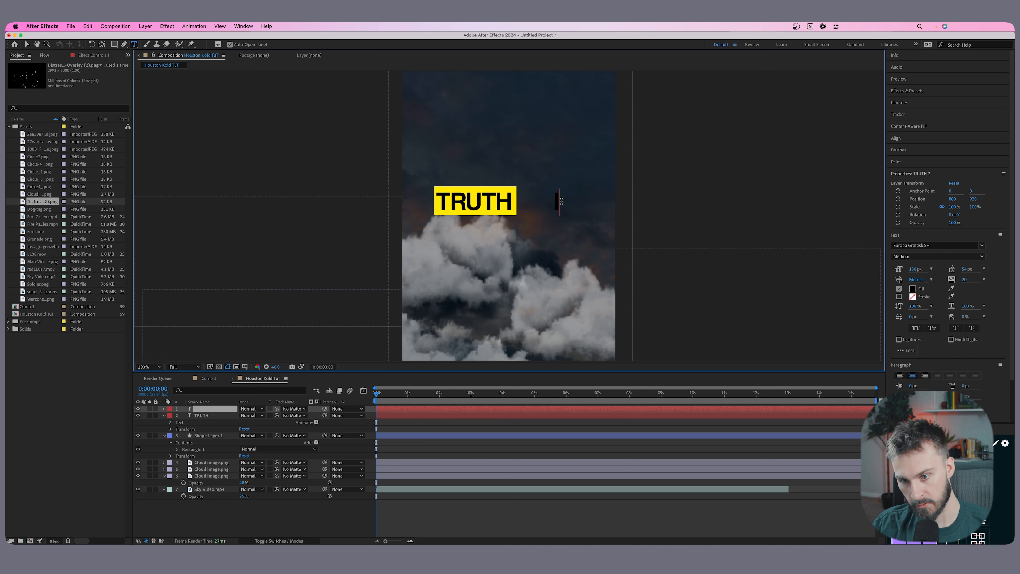
Change the IS text's fill to white and move it right beside the yellow TRUTH box.
double_click(557, 197)
click(913, 289)
drag(317, 337, 263, 292)
key(Return)
click(27, 44)
drag(557, 202, 532, 202)
Duplicate the TRUTH text layer, place the copy directly below the original and change its wording to SOCIAL MEDIA.
click(383, 394)
click(406, 417)
key(ctrl+d)
drag(498, 200, 498, 229)
double_click(494, 230)
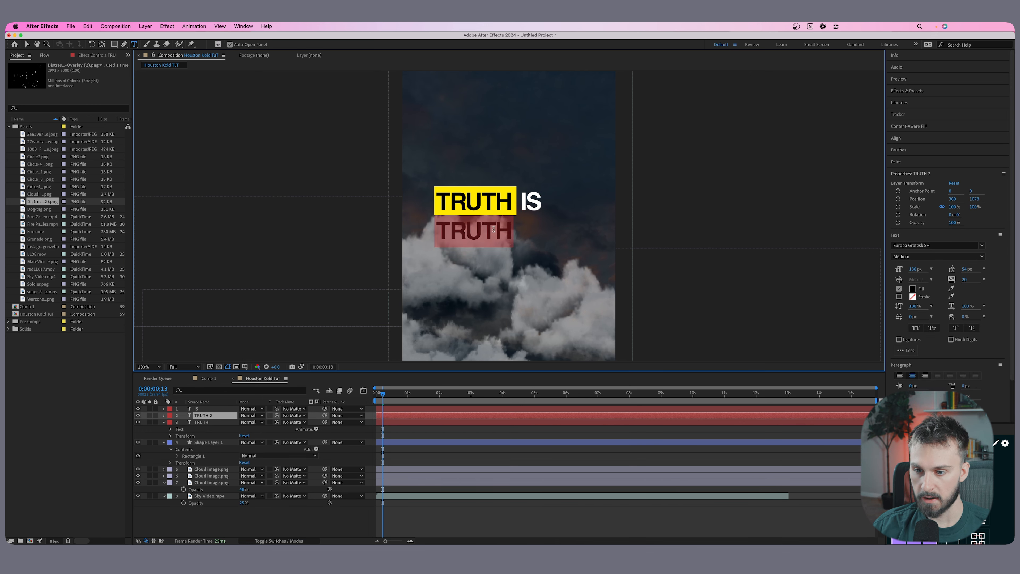
text(SOCIAL MEDIA)
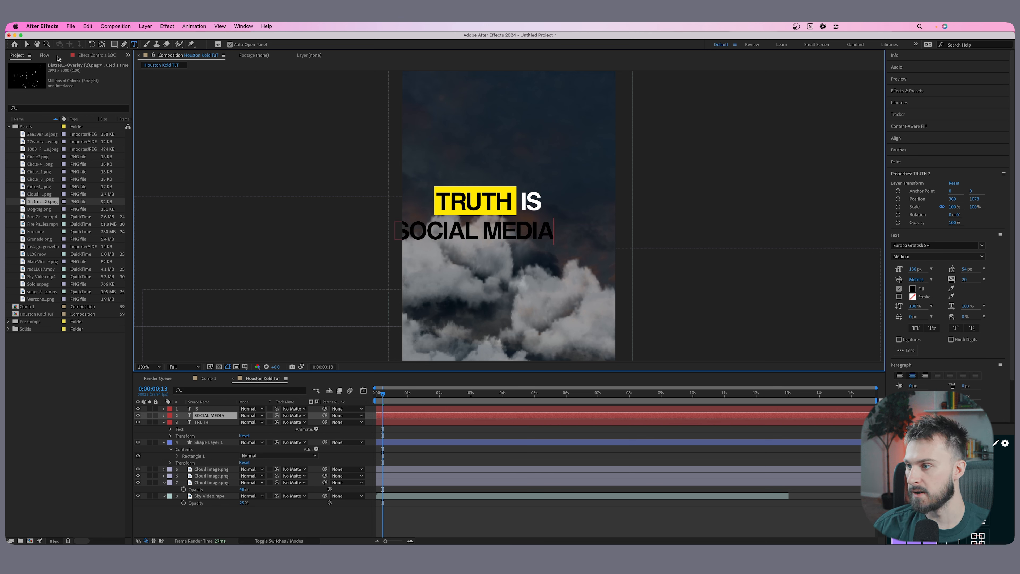
Shorten the second-line text to SOCIAL and align its left edge beneath TRUTH.
click(28, 45)
drag(517, 229, 555, 229)
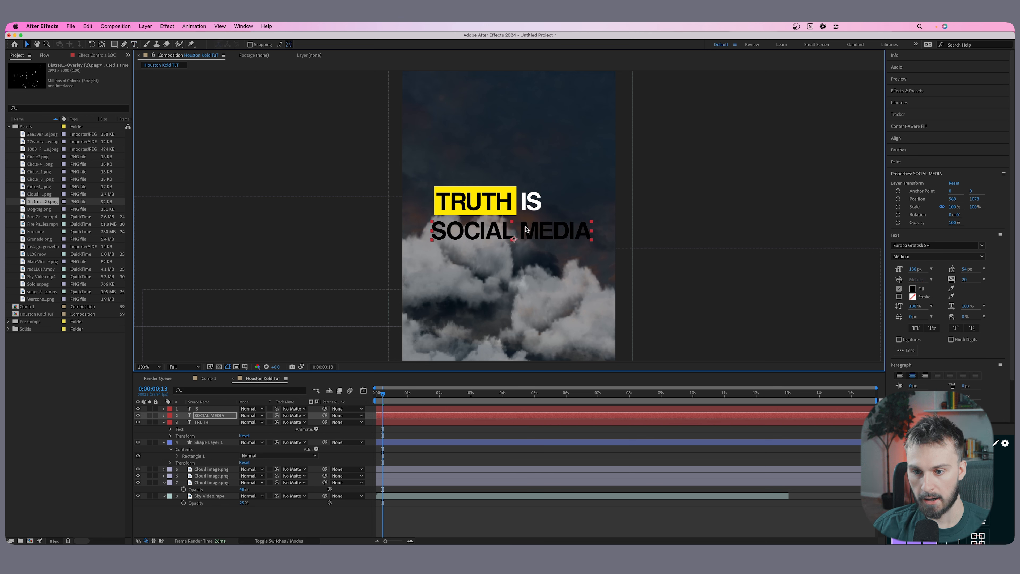
double_click(556, 229)
double_click(555, 229)
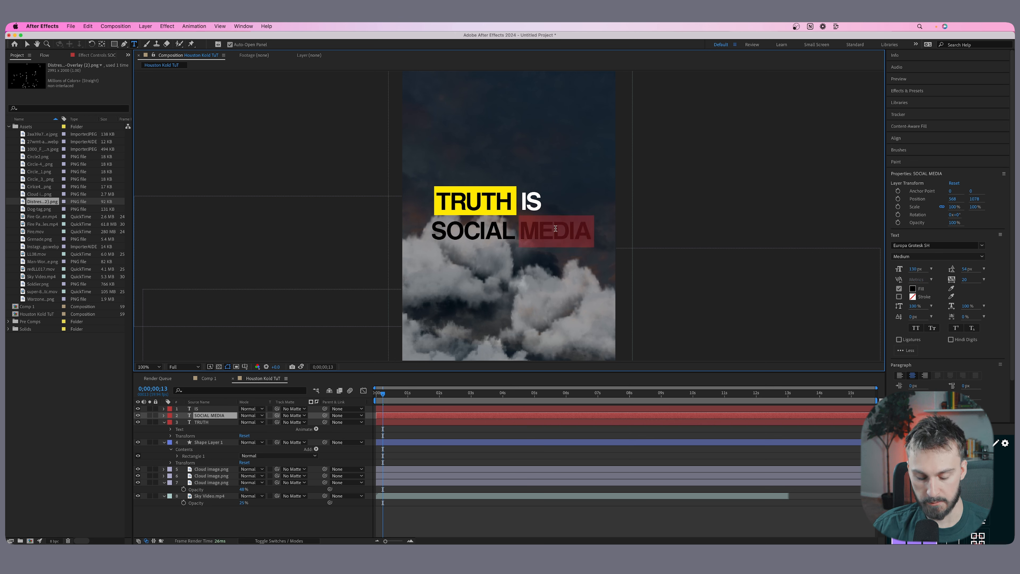
key(BackSpace)
click(27, 44)
drag(520, 228, 488, 226)
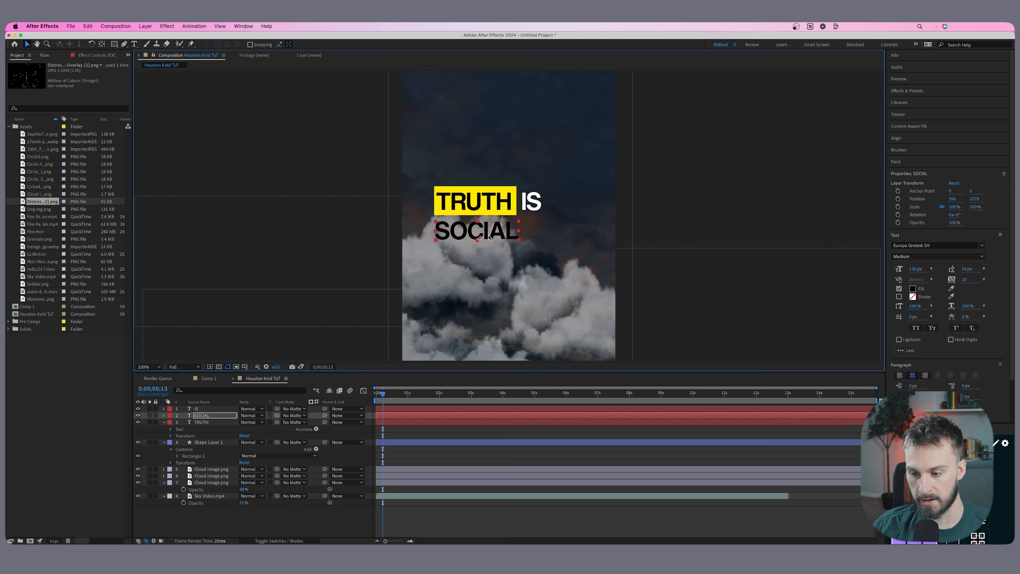
Change the SOCIAL text's fill colour to red.
click(913, 289)
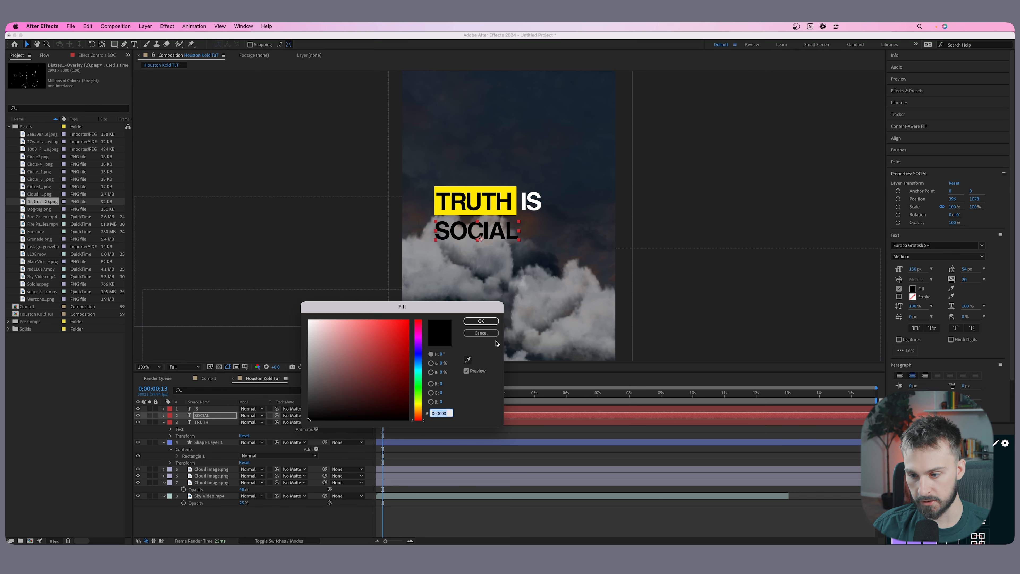
drag(404, 343, 411, 418)
click(480, 321)
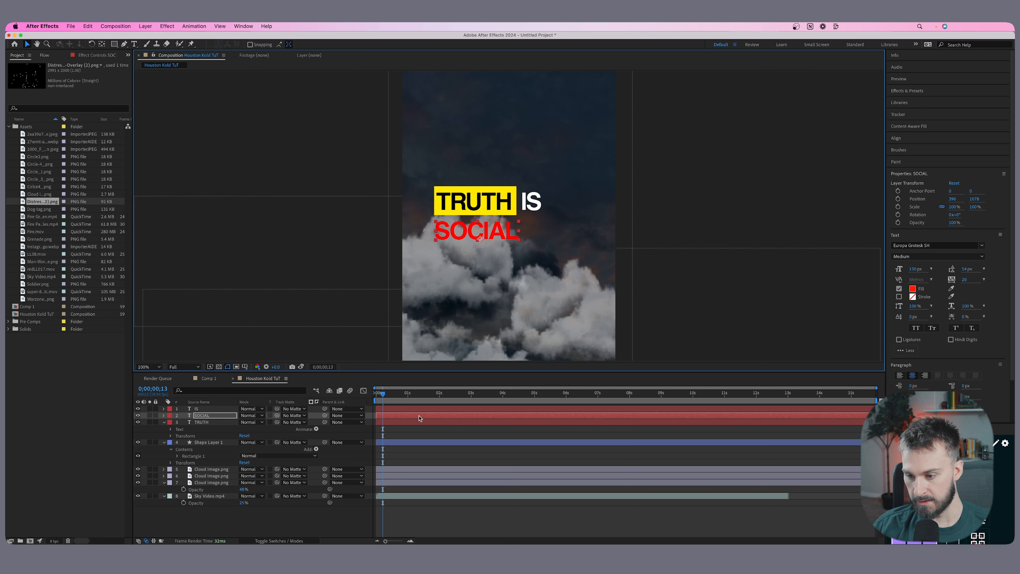
Duplicate the SOCIAL text layer, change the copy's wording to MEDIA and place it to the right of SOCIAL.
key(super+d)
drag(476, 235, 563, 235)
double_click(562, 232)
text(M)
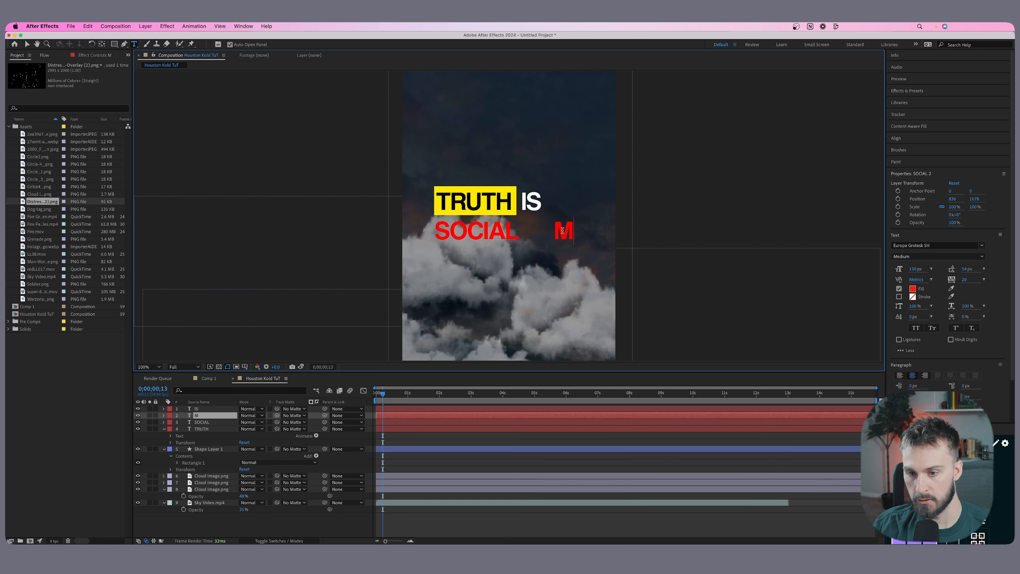
text(EDIA)
key(Escape)
drag(555, 232, 552, 232)
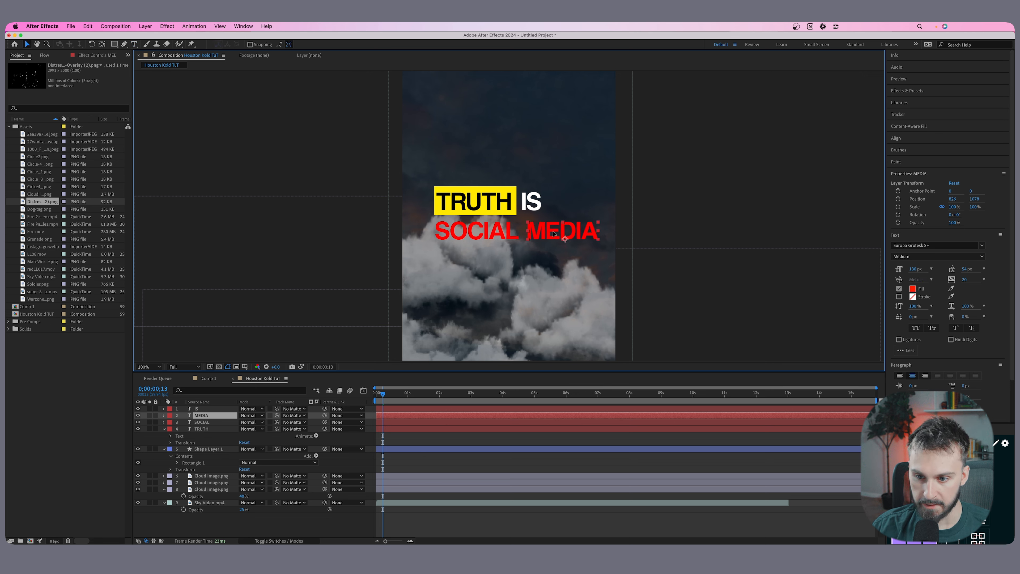
Enlarge the TRUTH text's font size and move IS further right to make room for it.
click(510, 201)
scroll(516, 217, down, 2)
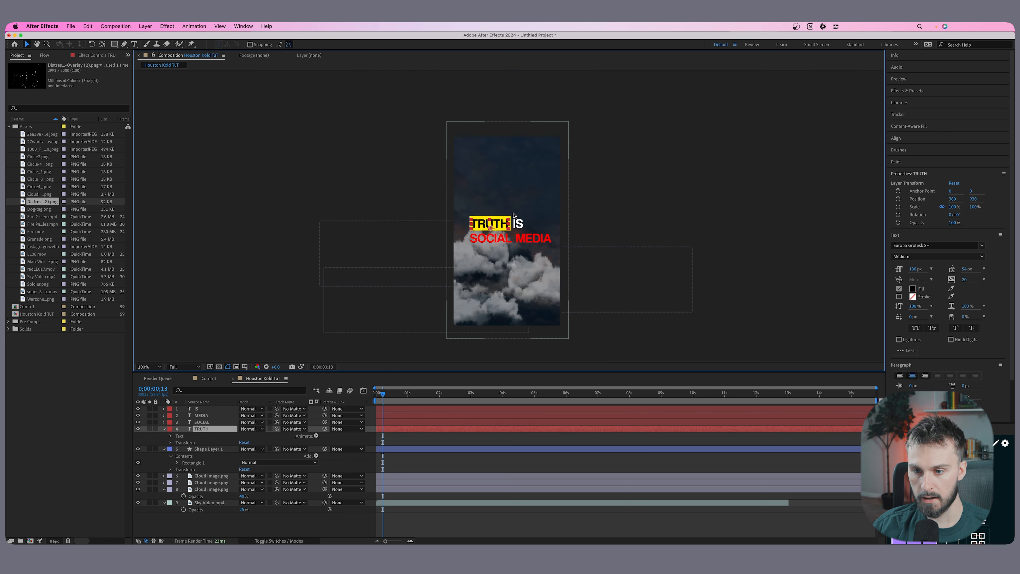
scroll(487, 237, up, 2)
double_click(489, 240)
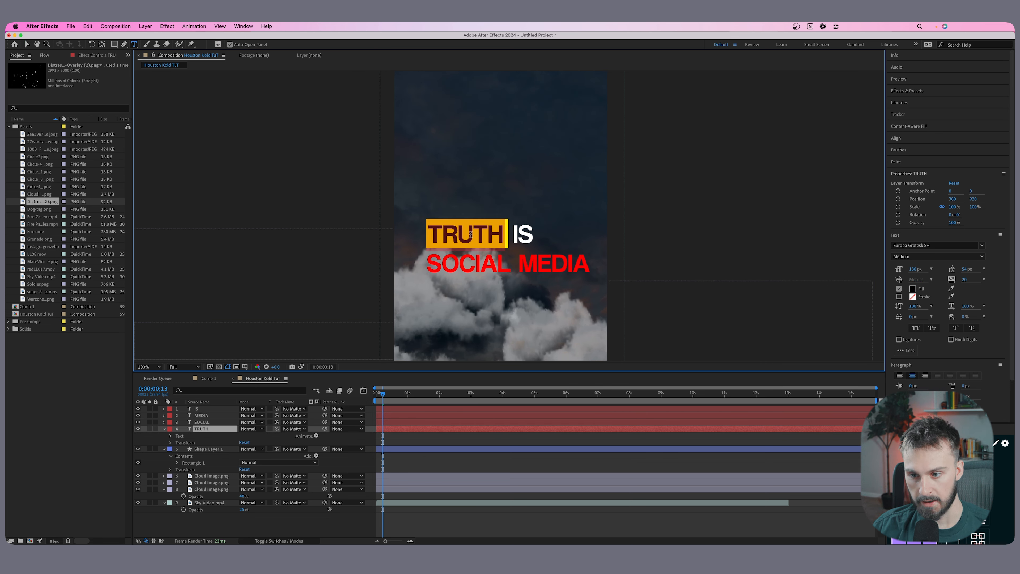
drag(913, 272, 935, 272)
key(v)
drag(499, 236, 560, 236)
drag(917, 268, 933, 268)
click(524, 237)
Widen the yellow rectangle to 120.4% horizontal scale and position it so it frames the enlarged TRUTH text.
click(392, 444)
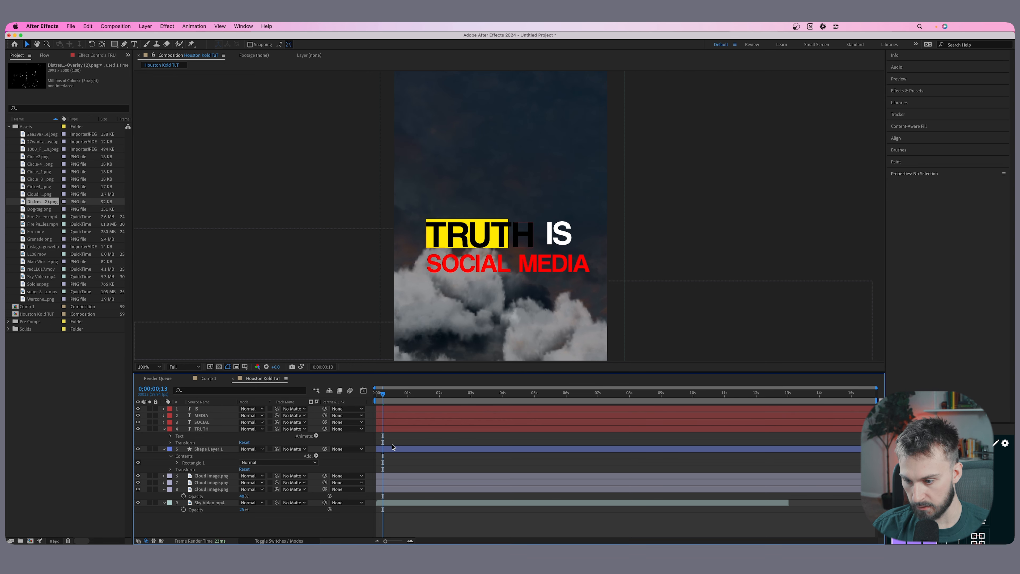
click(392, 447)
drag(508, 234, 518, 235)
drag(421, 238, 448, 239)
drag(408, 234, 423, 234)
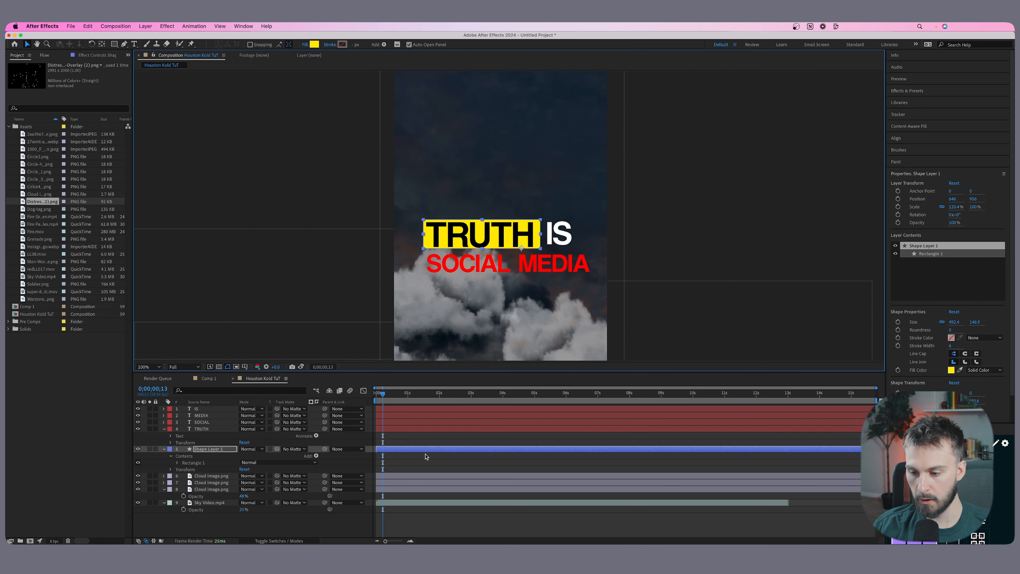
click(427, 462)
click(441, 450)
click(439, 460)
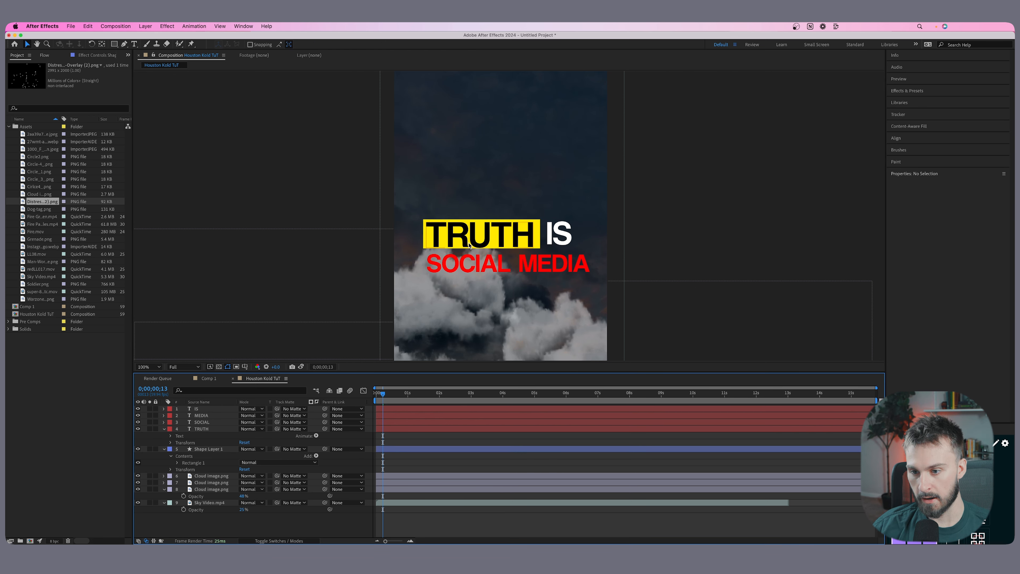
Draw a black-filled rectangle around SOCIAL MEDIA and place its shape layer beneath the yellow rectangle's layer.
click(117, 45)
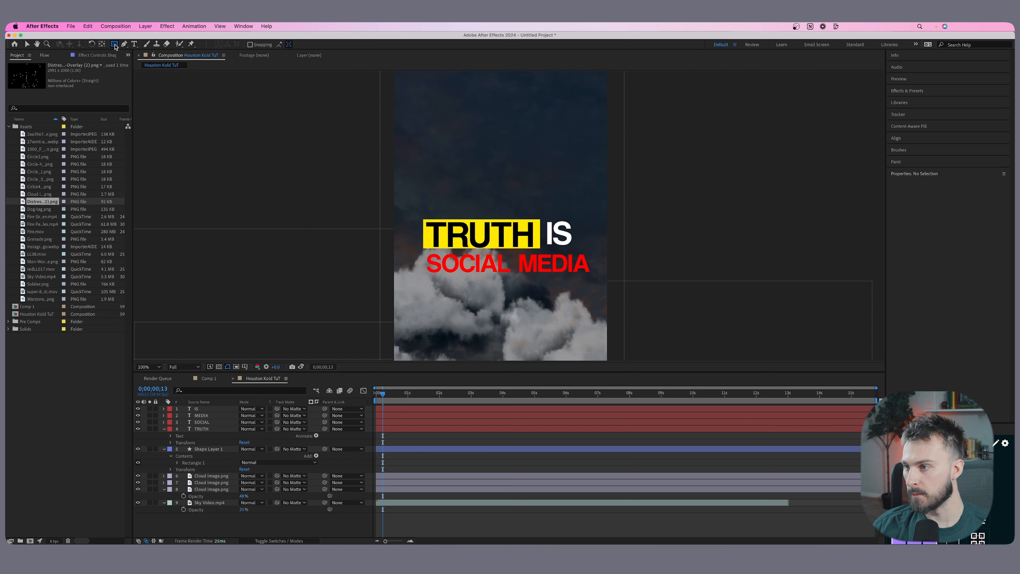
click(147, 44)
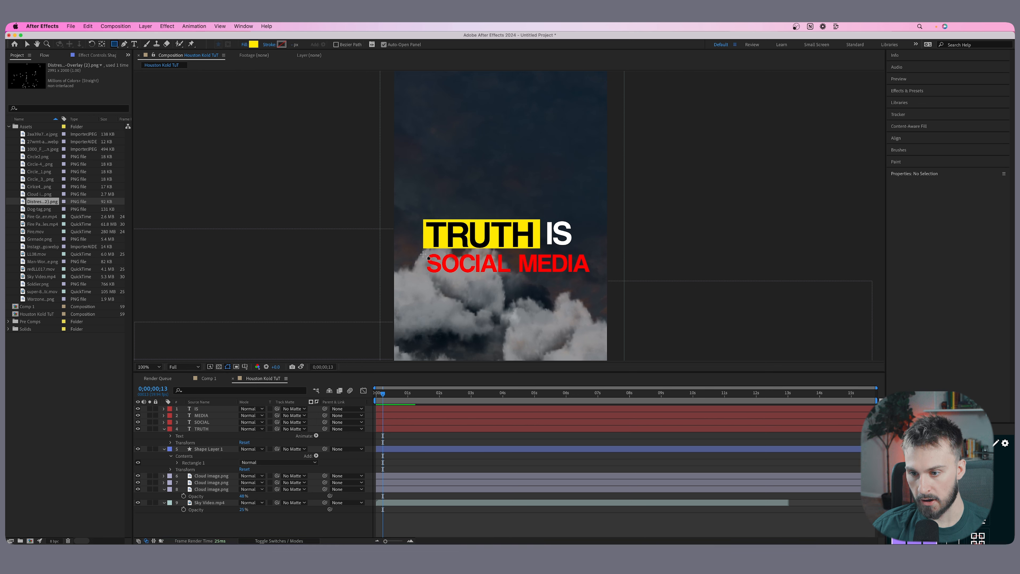
drag(423, 252, 592, 277)
click(950, 371)
drag(396, 369, 299, 428)
key(Return)
drag(206, 409, 203, 497)
click(507, 301)
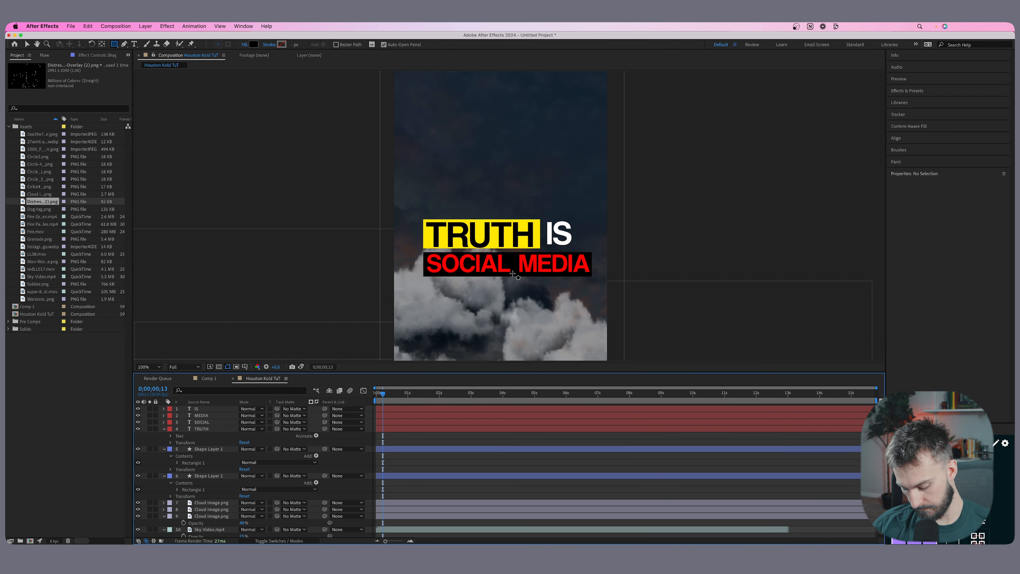
Nudge the SOCIAL and MEDIA texts to sit evenly inside the black box and adjust the spacing of IS.
key(v)
click(470, 266)
click(550, 268)
Pre-compose the four text layers and both shape layers into a composition named Truth Text.
click(407, 422)
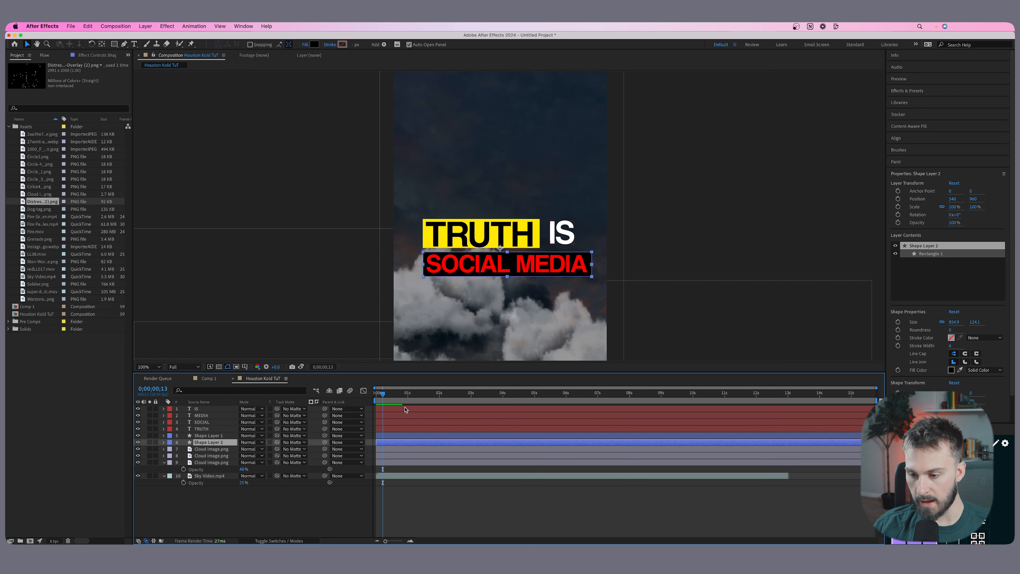
shift+click(402, 409)
right_click(404, 426)
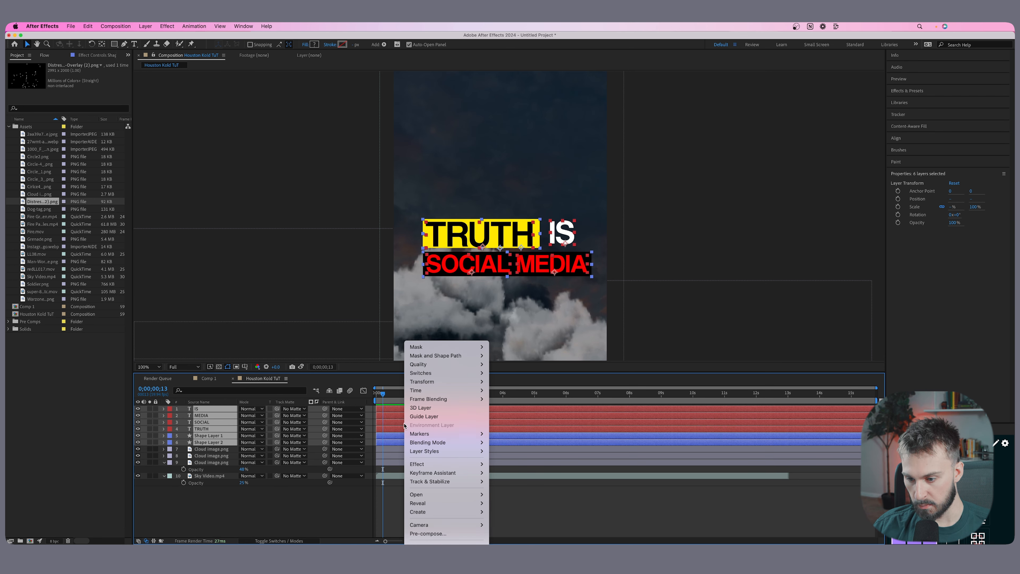
click(433, 537)
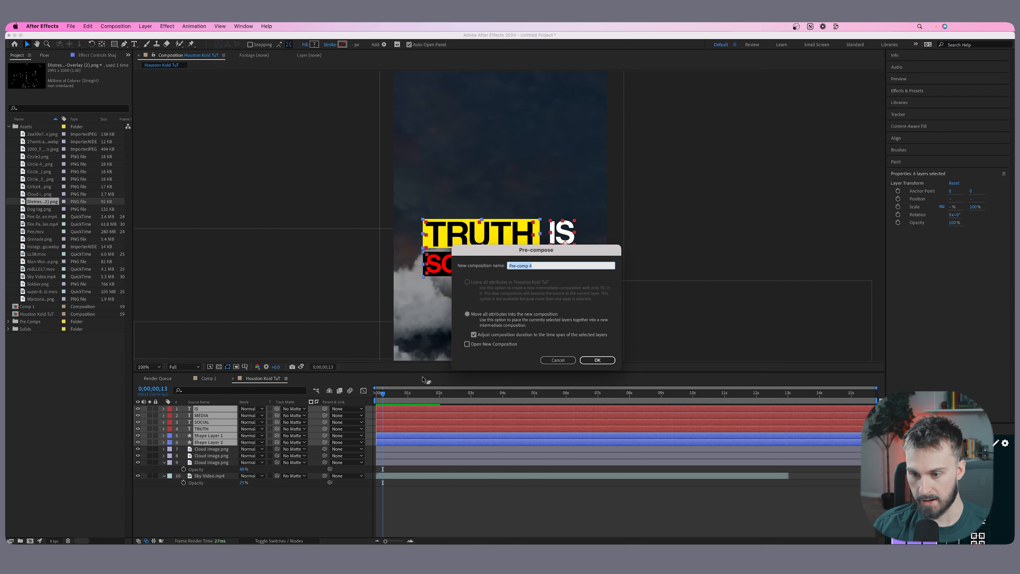
text(Truth Text)
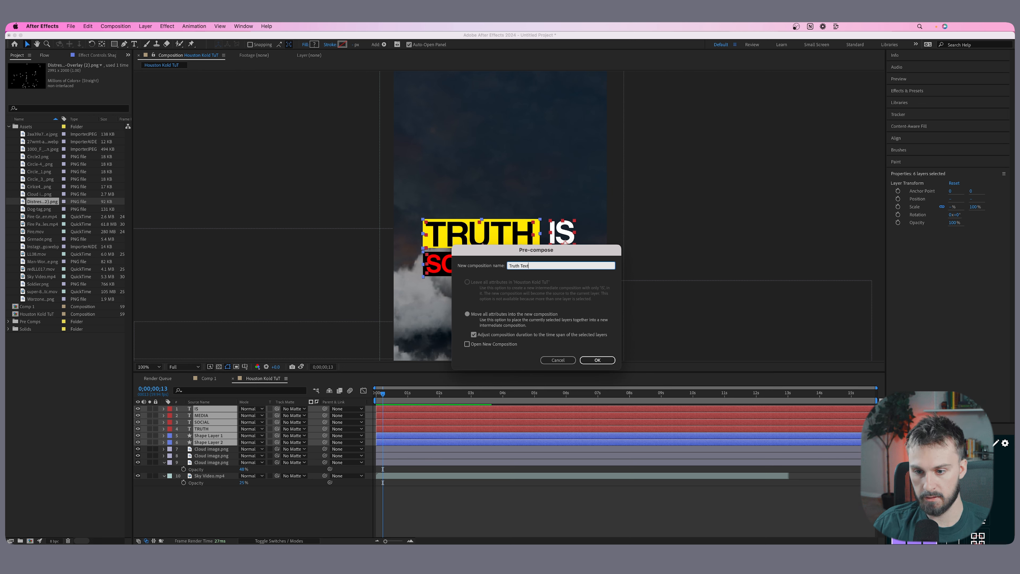
key(Return)
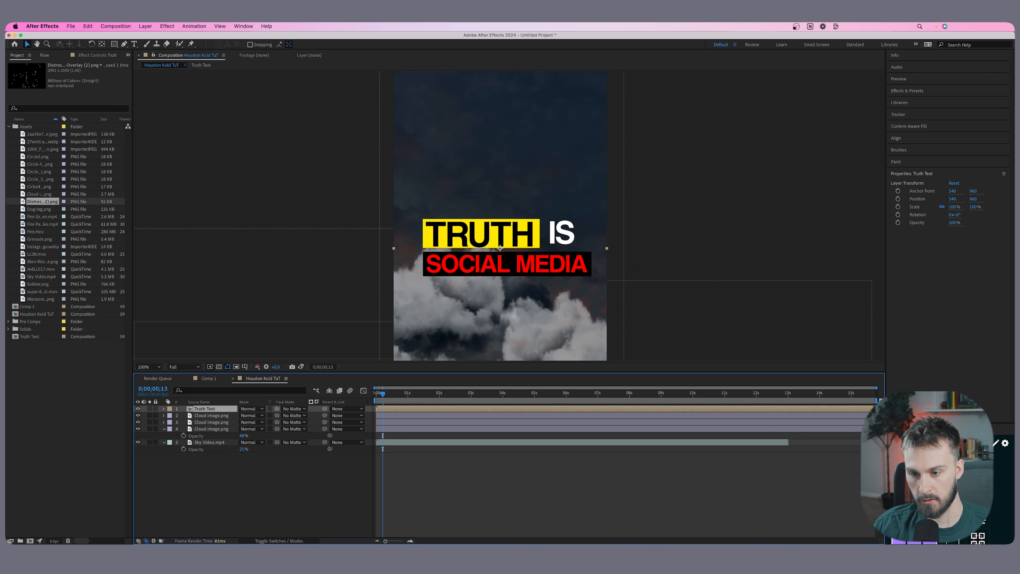
Preview the whole composition from its first frame.
key(comma)
key(comma)
key(Home)
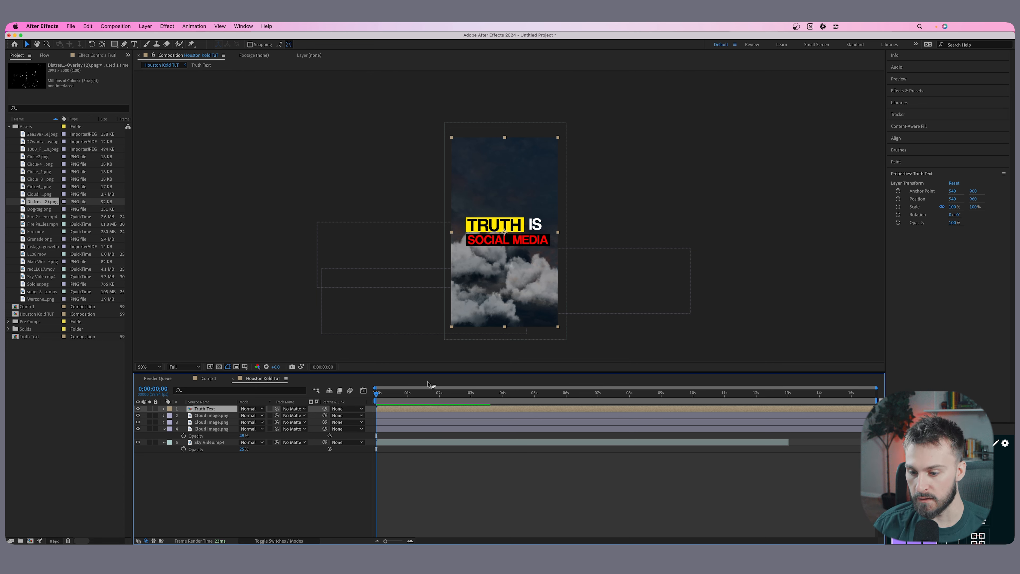
drag(447, 394, 476, 396)
key(space)
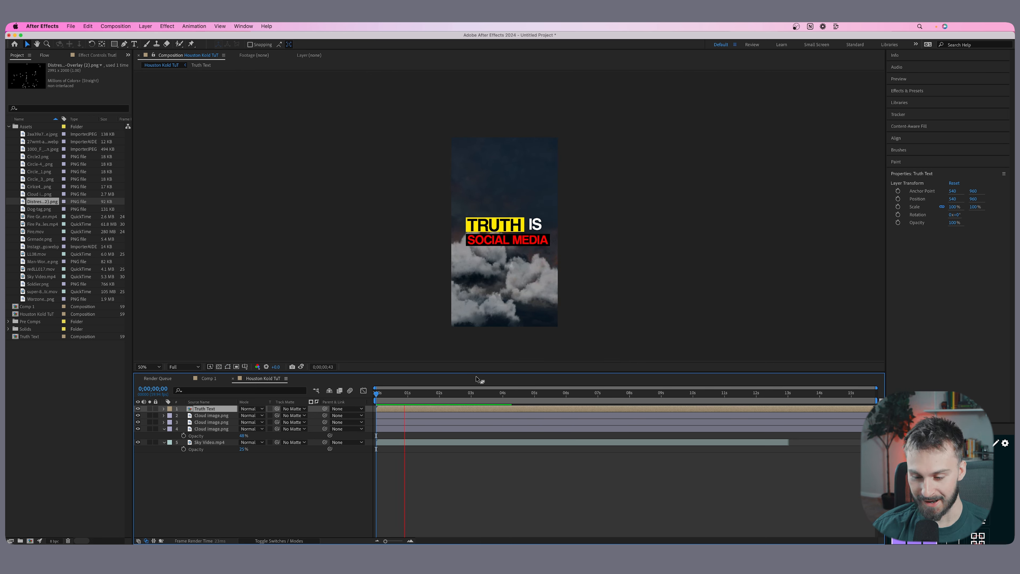
Split all layers at 0;00;02;47 and delete the portions after that point.
mouse_move(459, 401)
mouse_down()
mouse_move(501, 400)
mouse_move(464, 400)
mouse_up()
click(466, 442)
shift+click(463, 411)
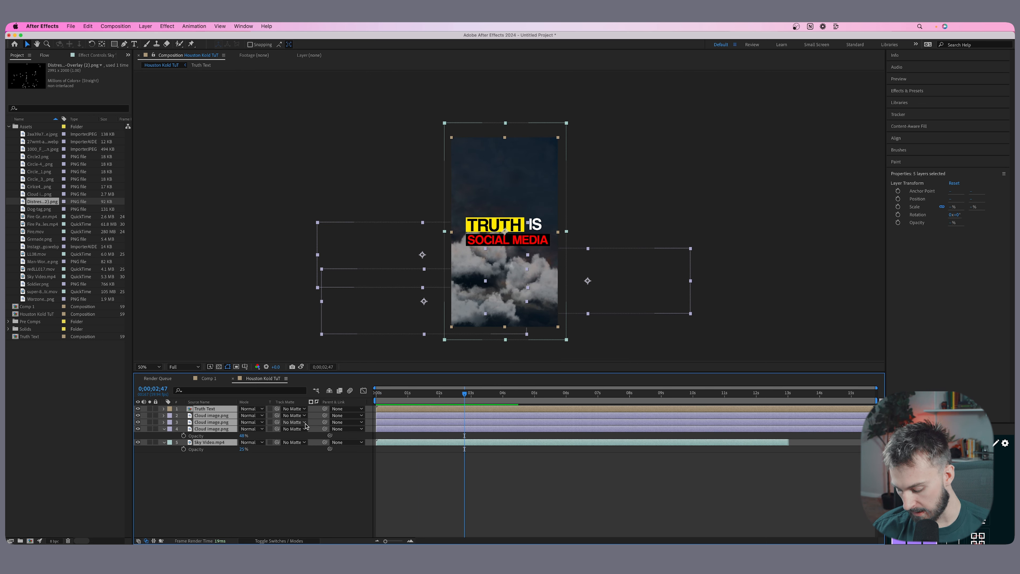
key(super+shift+d)
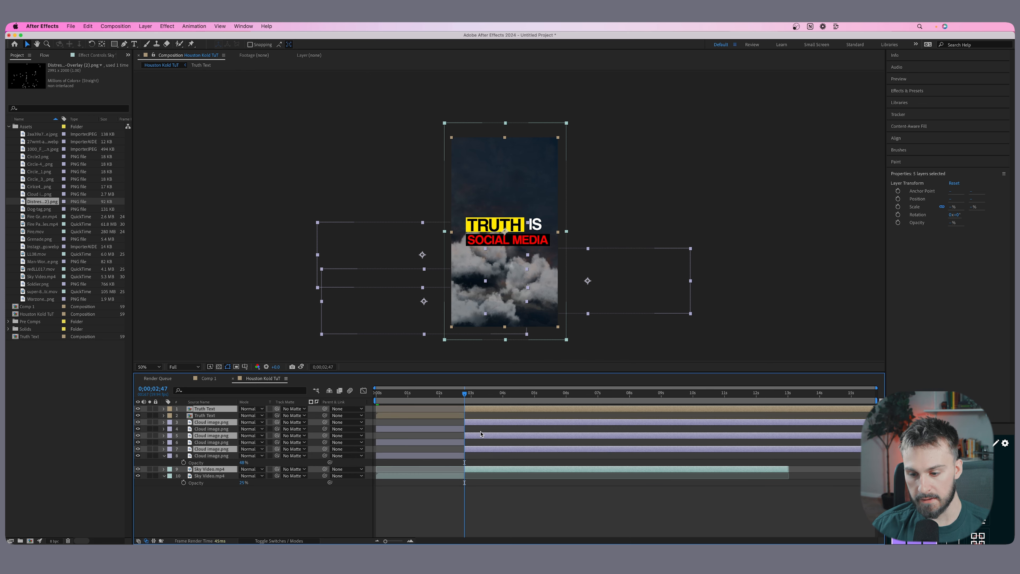
key(Delete)
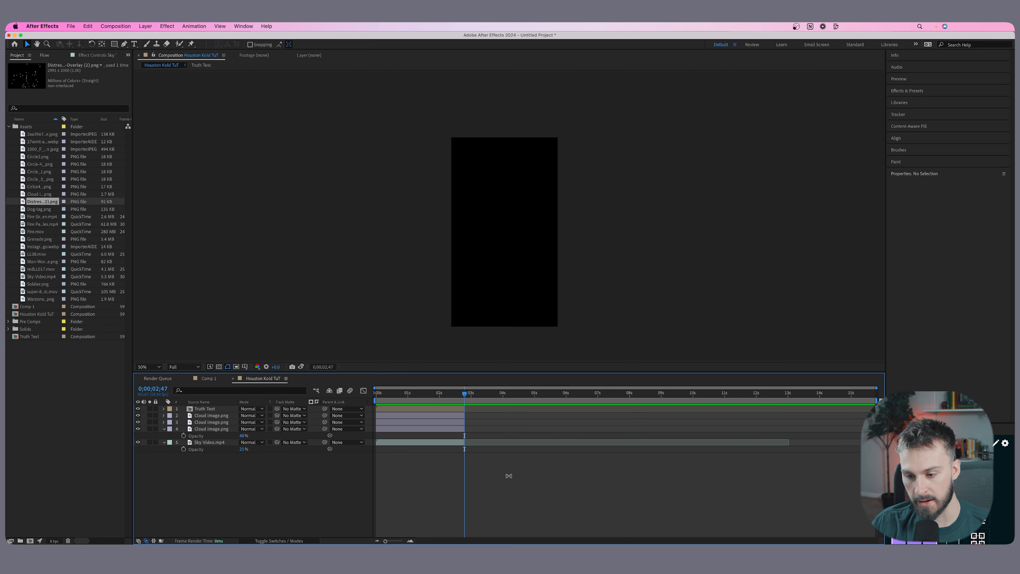
Add Man-Working-with-Handphone.png as the top layer at 0;00;02;47 and centre the figure in the frame.
drag(454, 396, 464, 396)
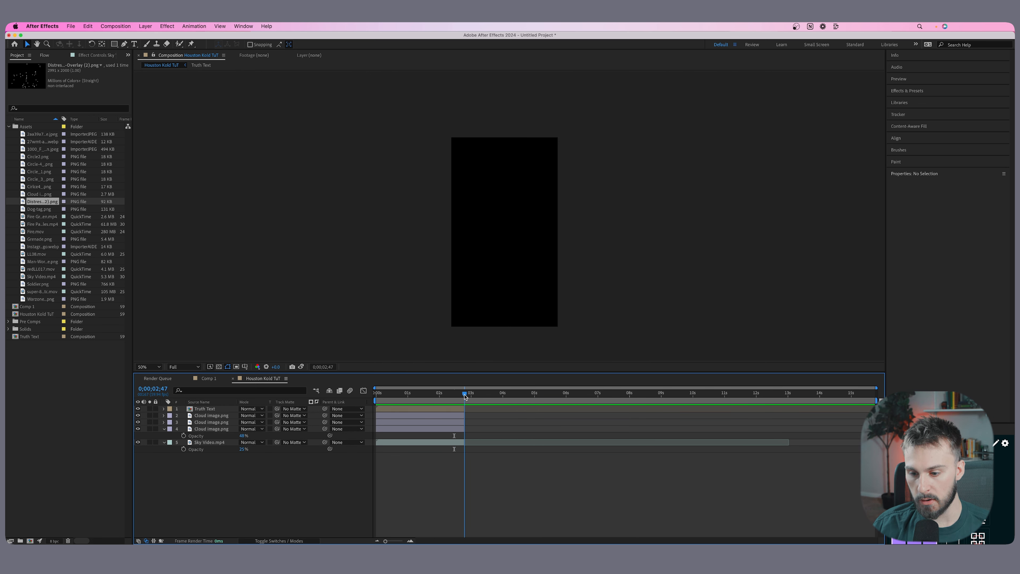
drag(42, 261, 514, 243)
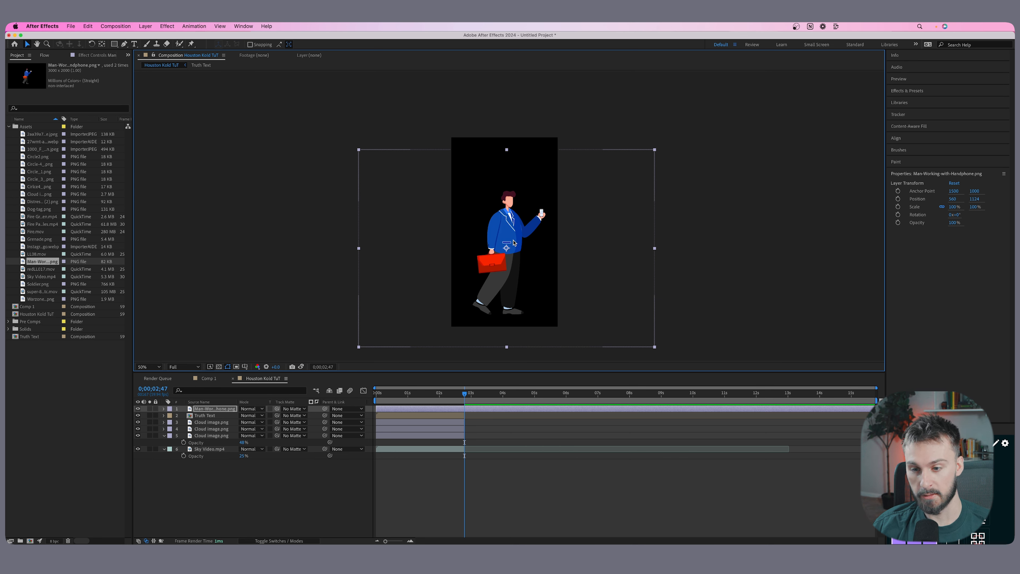
mouse_move(521, 237)
mouse_down()
mouse_move(519, 225)
mouse_move(504, 230)
mouse_up()
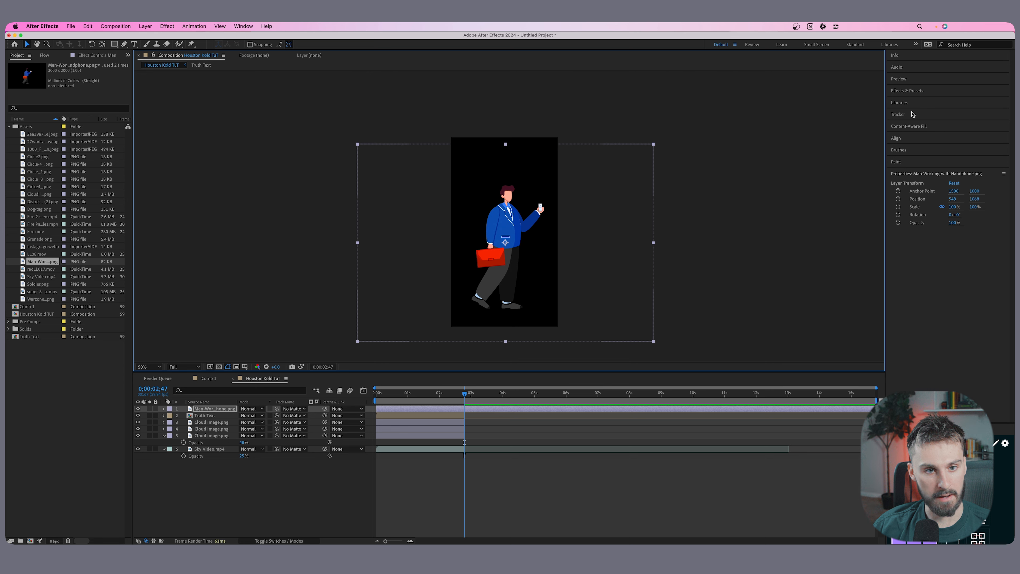
Find the CC Toner effect and apply it to the walking man layer.
click(908, 92)
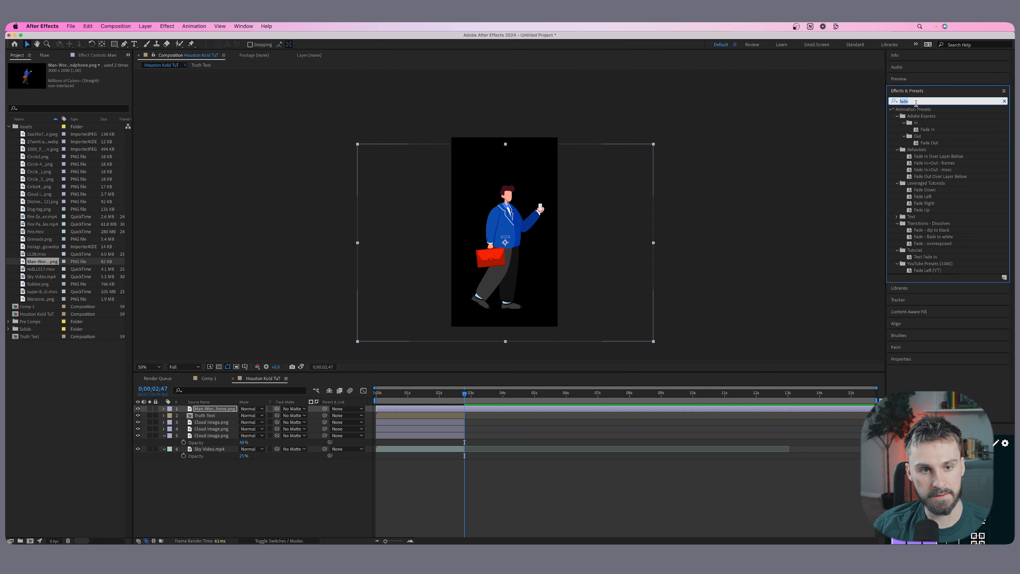
text(tone)
click(923, 170)
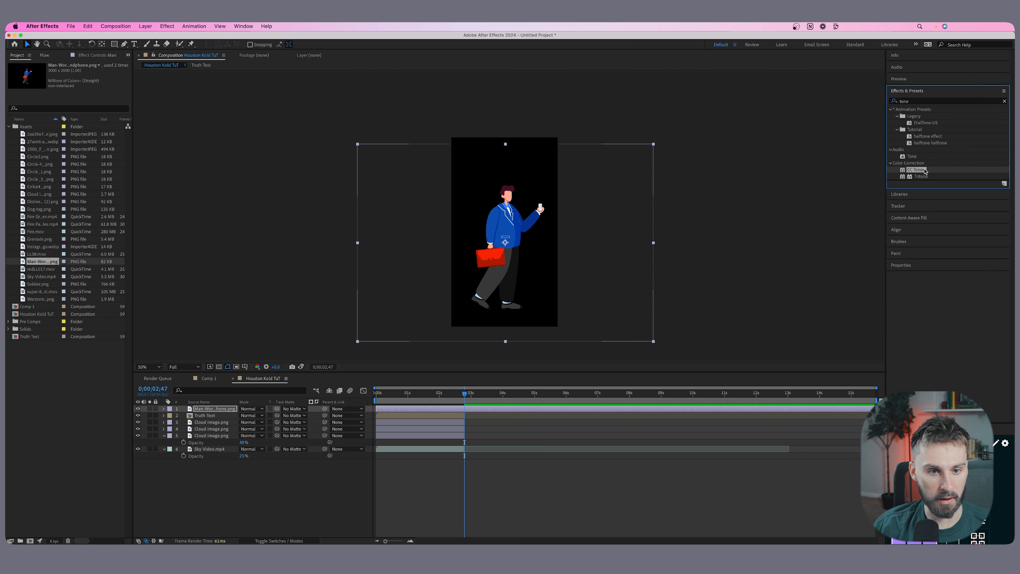
drag(933, 173, 516, 225)
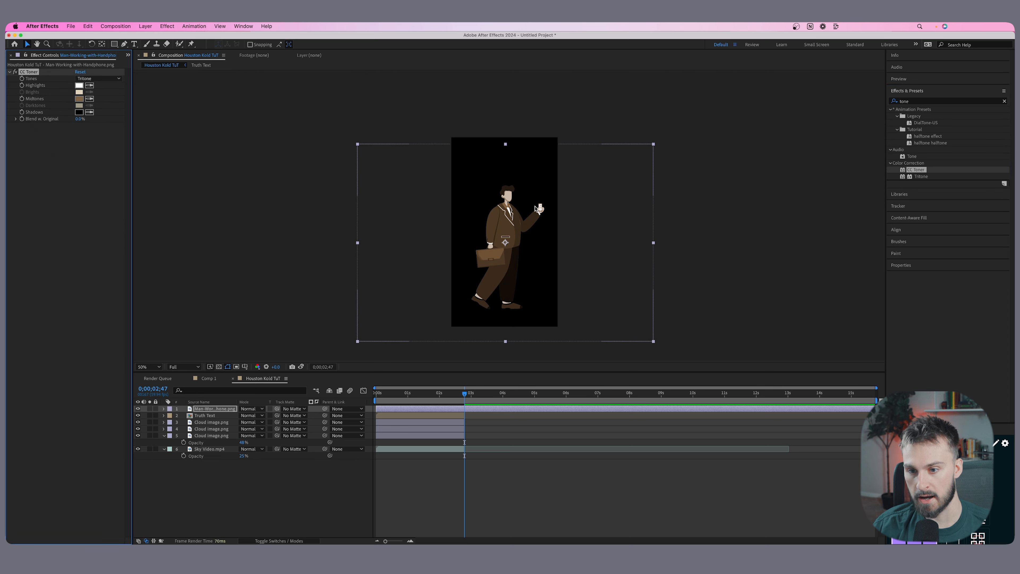
Set the CC Toner Highlights colour on the man layer to E5E6FF.
click(79, 98)
click(79, 86)
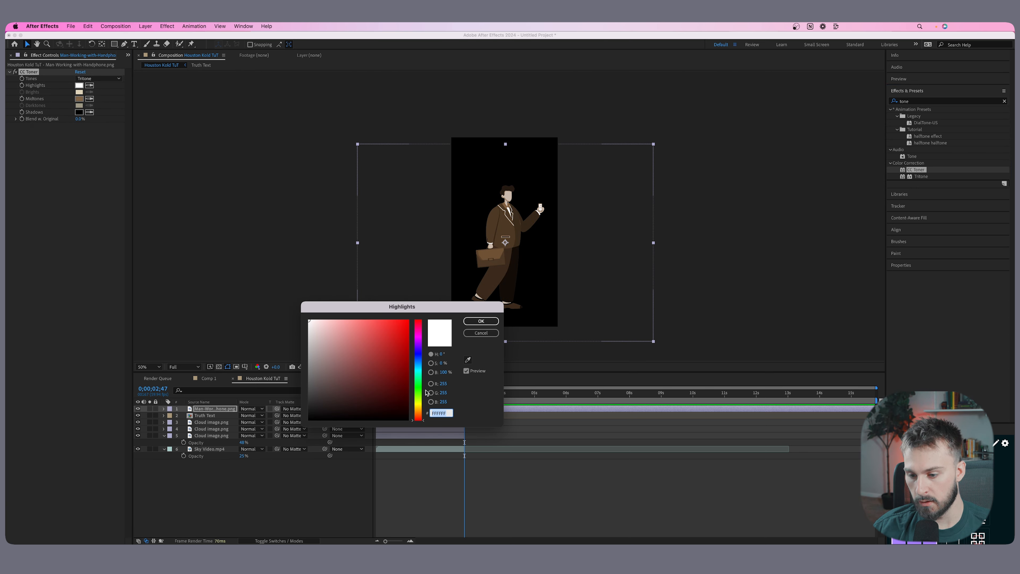
text(E5E6FF)
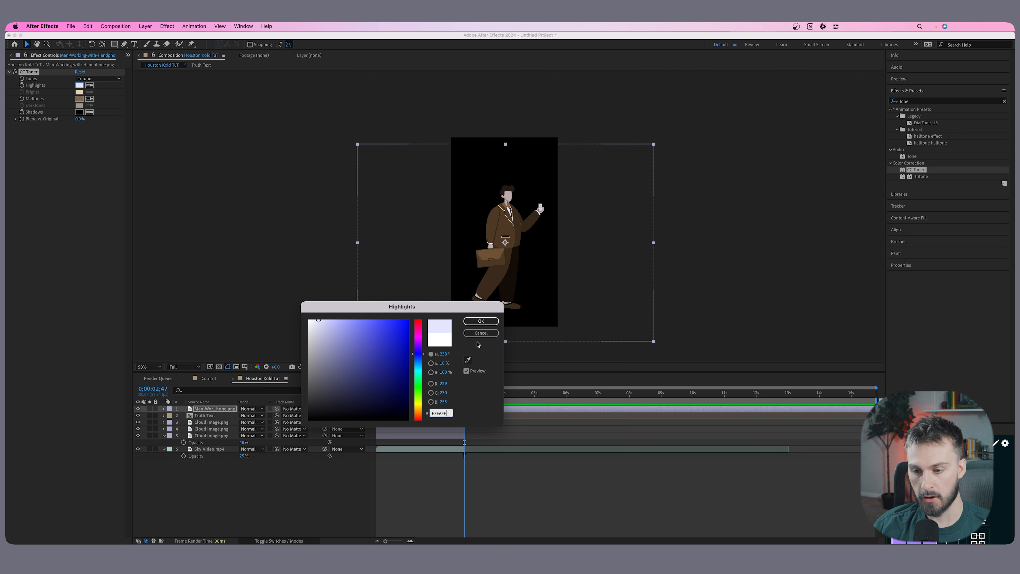
click(480, 320)
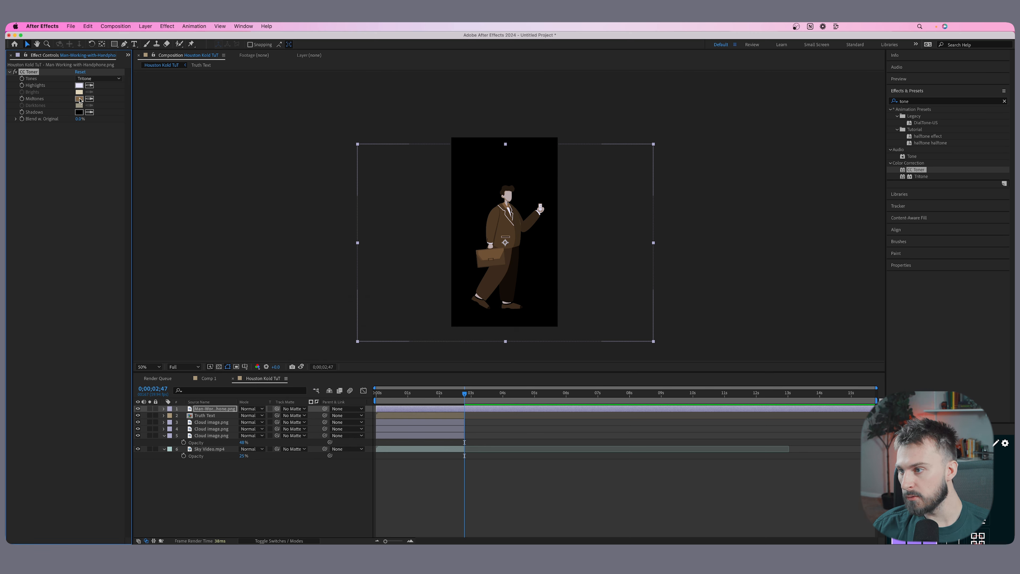
Set the CC Toner Midtones colour on the man layer to 1B2036 and keep the Shadows colour black.
click(79, 99)
text(1B2036)
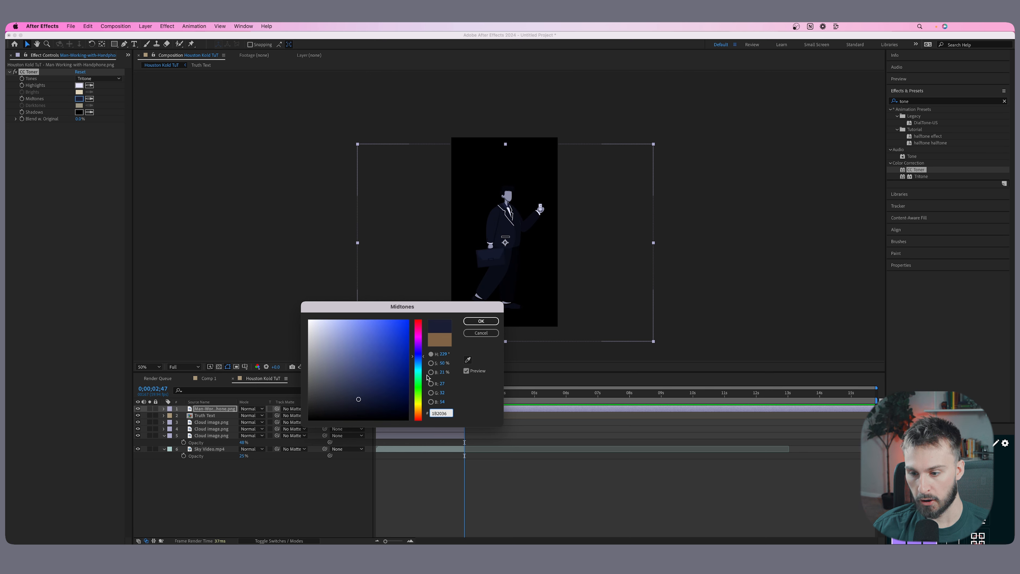
click(454, 418)
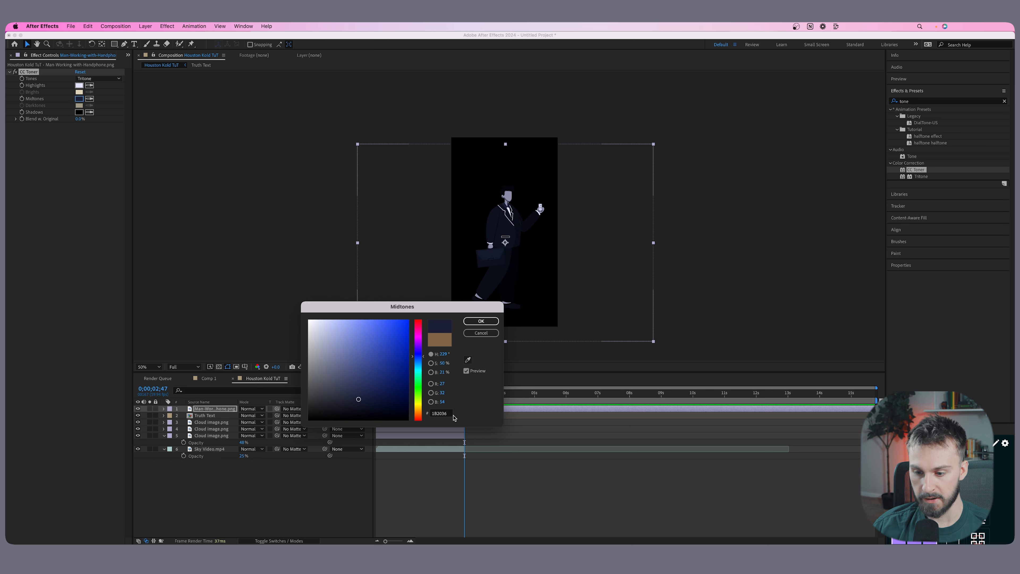
click(491, 324)
click(79, 113)
click(497, 320)
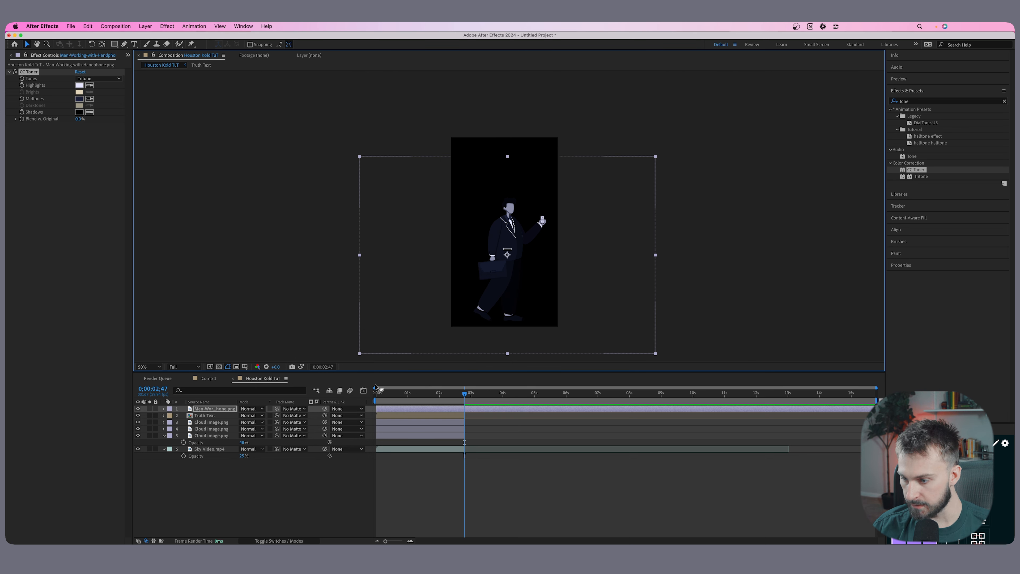
Scale the man layer up to 128% and reposition the figure within the frame.
key(s)
drag(250, 416, 261, 416)
drag(517, 243, 510, 251)
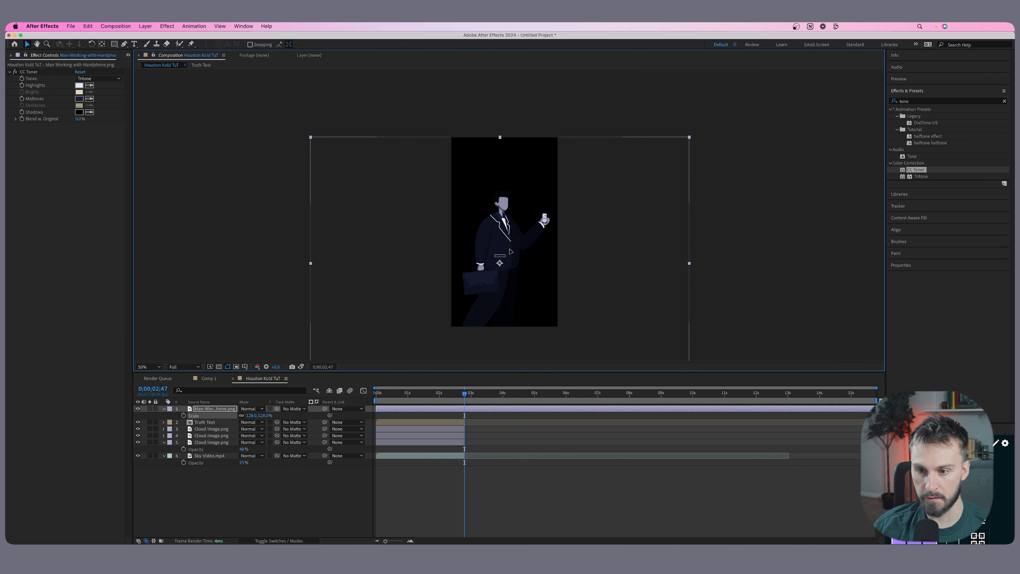
click(505, 452)
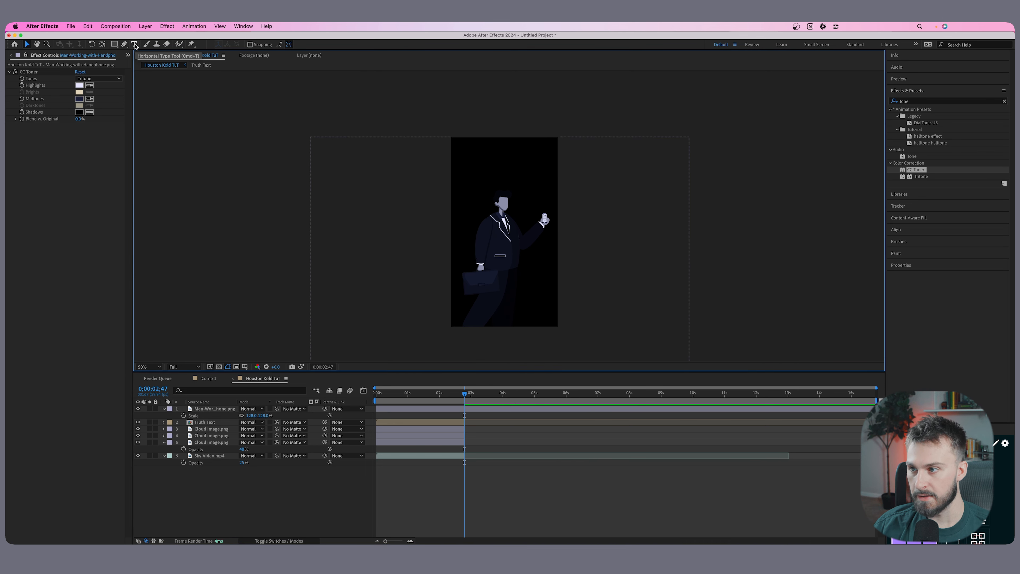
Add a text layer reading IS GONNA at the top of the frame above the man.
click(135, 44)
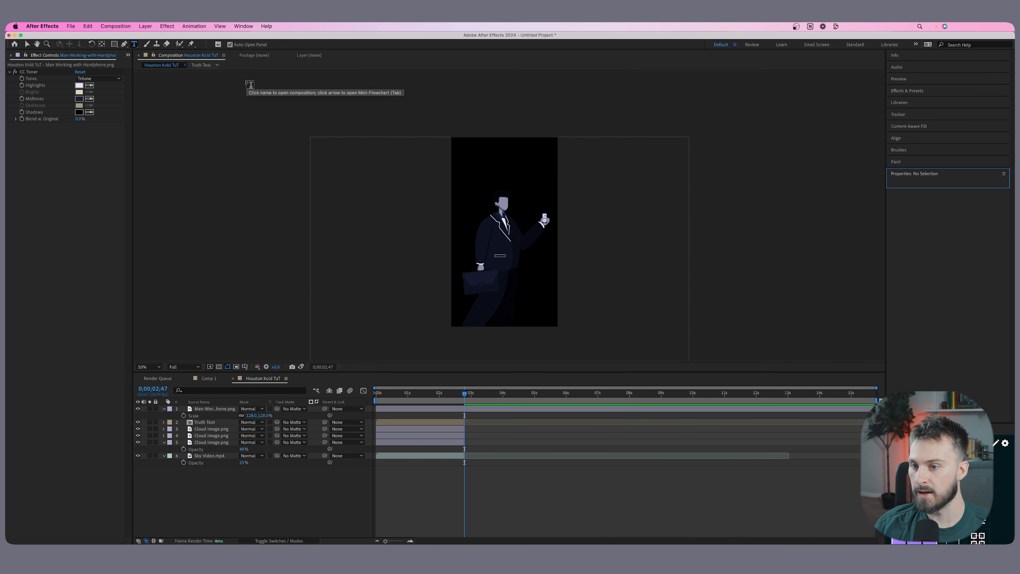
click(475, 158)
text(IsS)
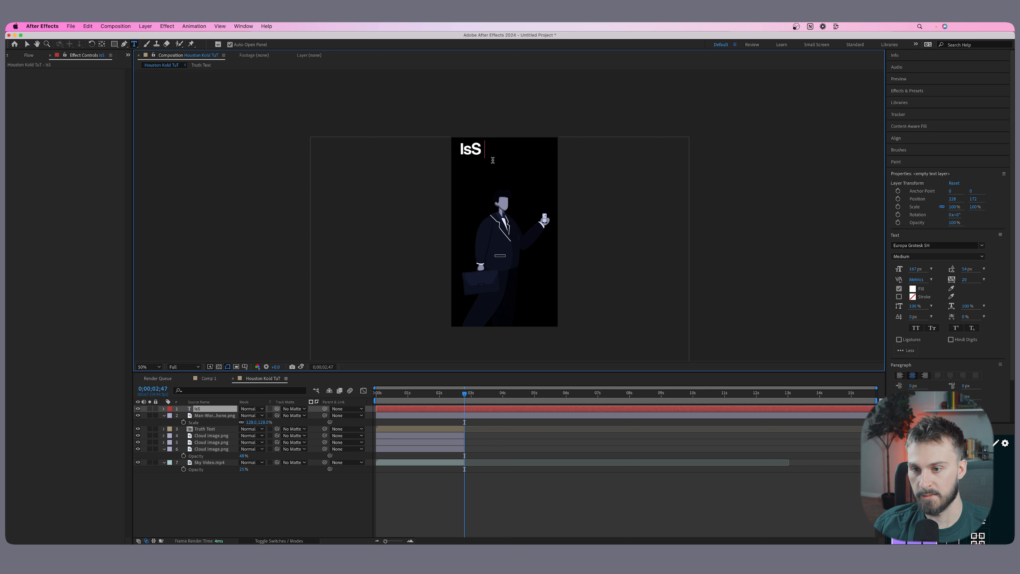
key(BackSpace)
key(BackSpace)
text(S GONNA)
key(Escape)
Set the IS GONNA text in Antipasto Pro Light at 214 px and centre it above the man.
double_click(523, 154)
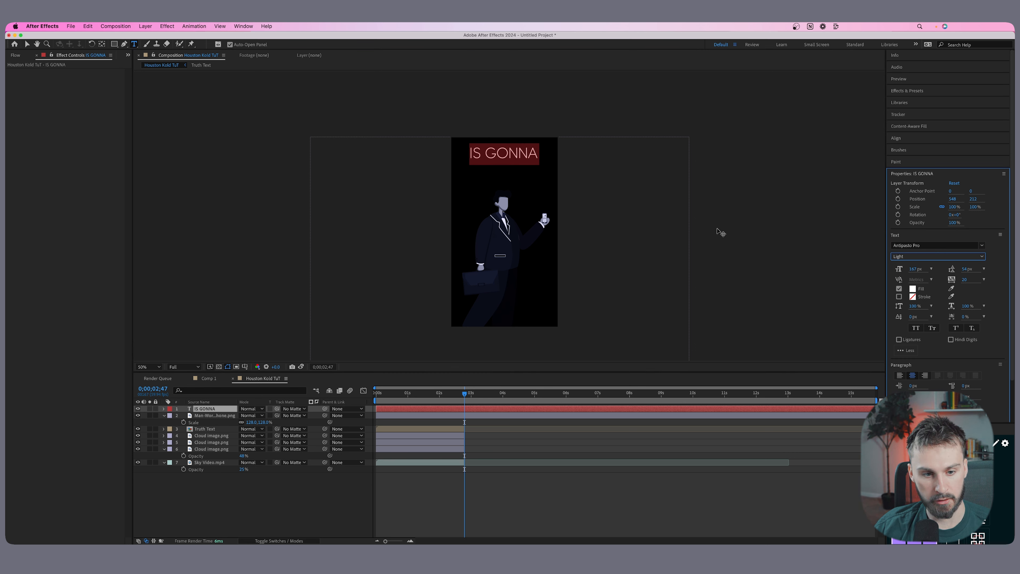
drag(916, 269, 931, 266)
click(27, 44)
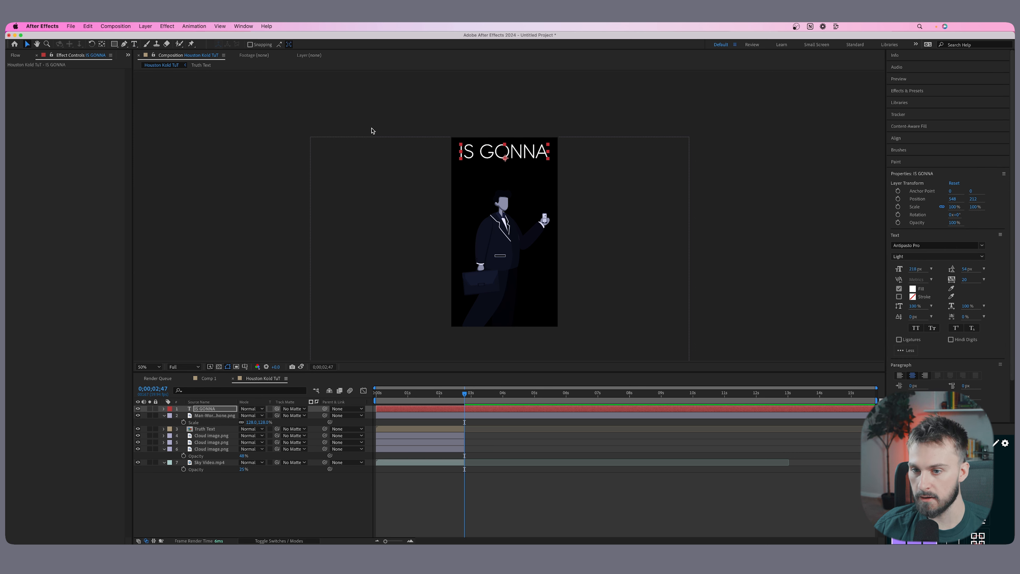
drag(532, 153, 539, 159)
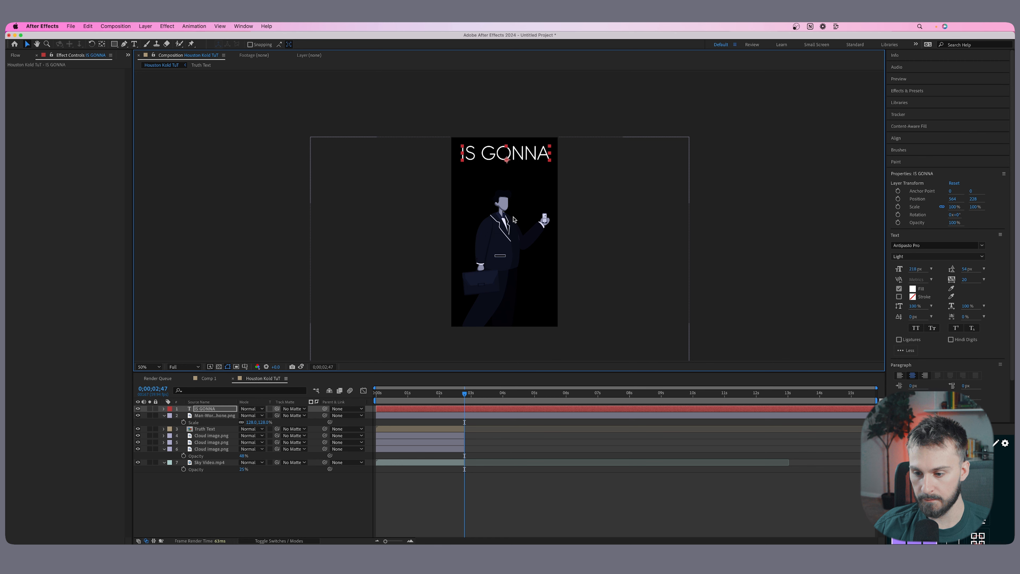
Duplicate the IS GONNA text, place the copy just below it and change its wording to BECOME.
key(super+d)
drag(523, 156, 523, 172)
double_click(523, 171)
text(BECOME)
Set BECOME in Bebas Neue Regular, enlarge it to the width of IS GONNA and position it directly below that line.
click(933, 244)
text(beb)
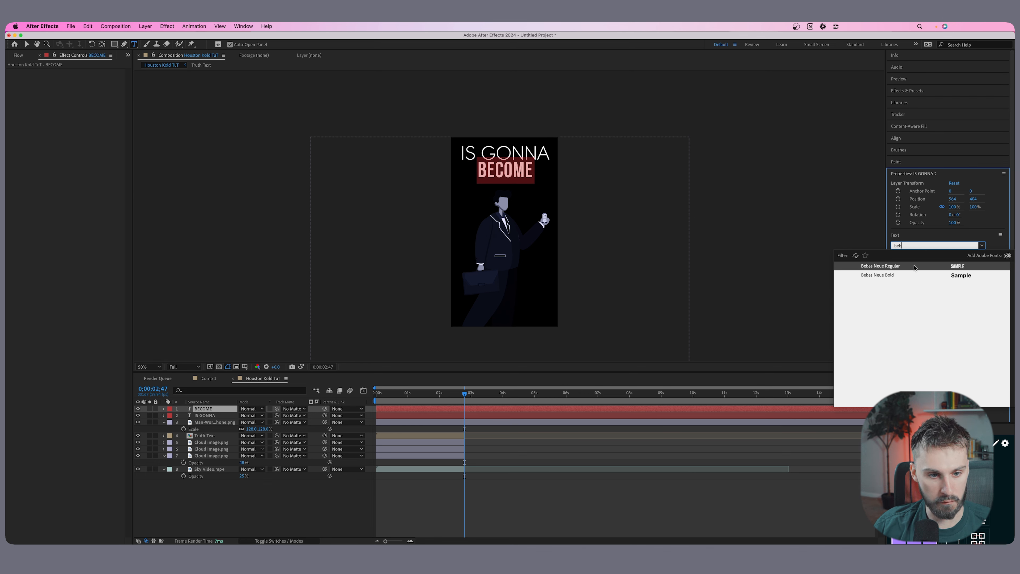
click(913, 267)
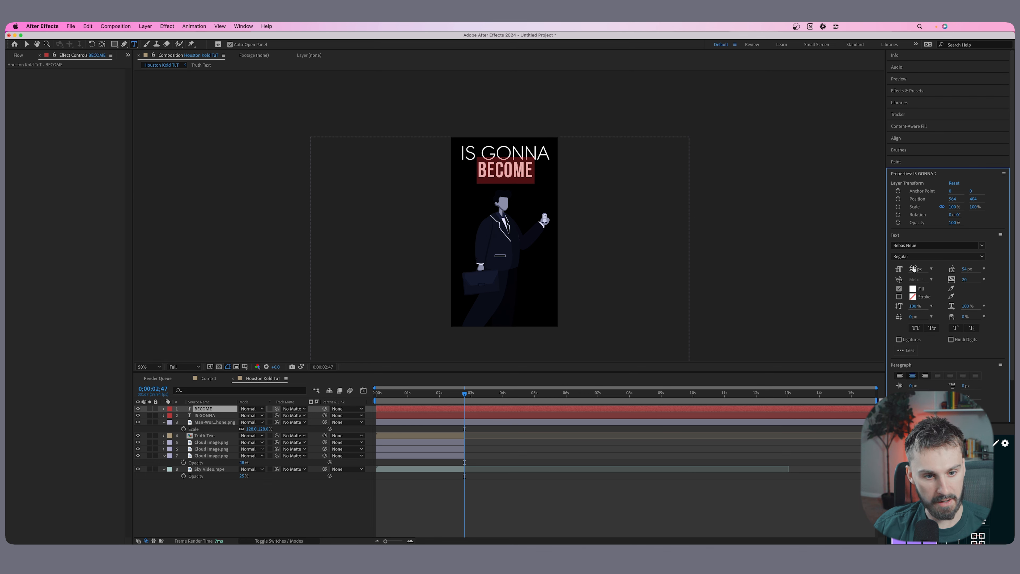
drag(915, 268, 951, 247)
click(27, 44)
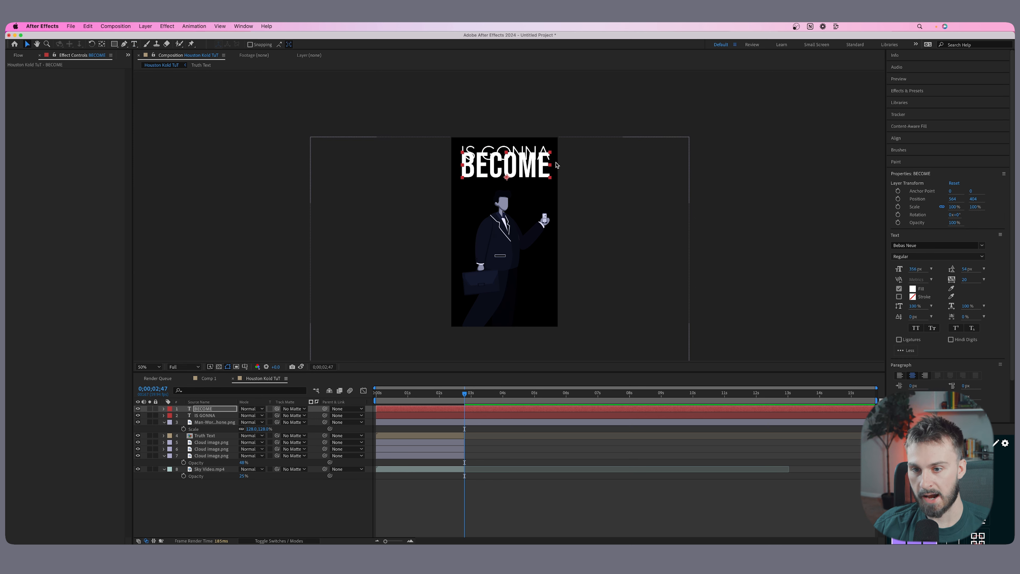
drag(538, 160, 539, 173)
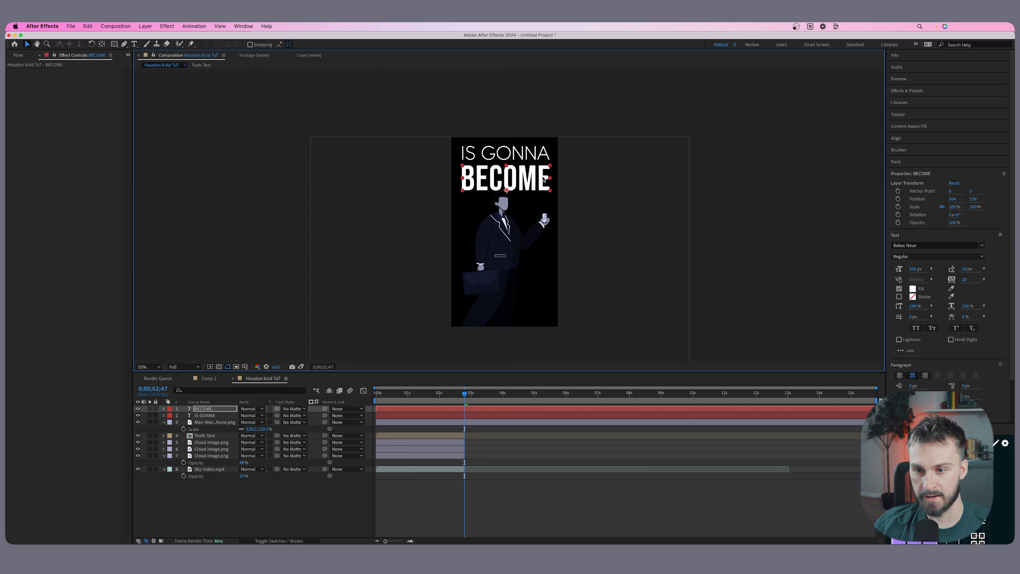
Raise the man slightly to overlap BECOME and bring his layer above both text layers.
click(382, 422)
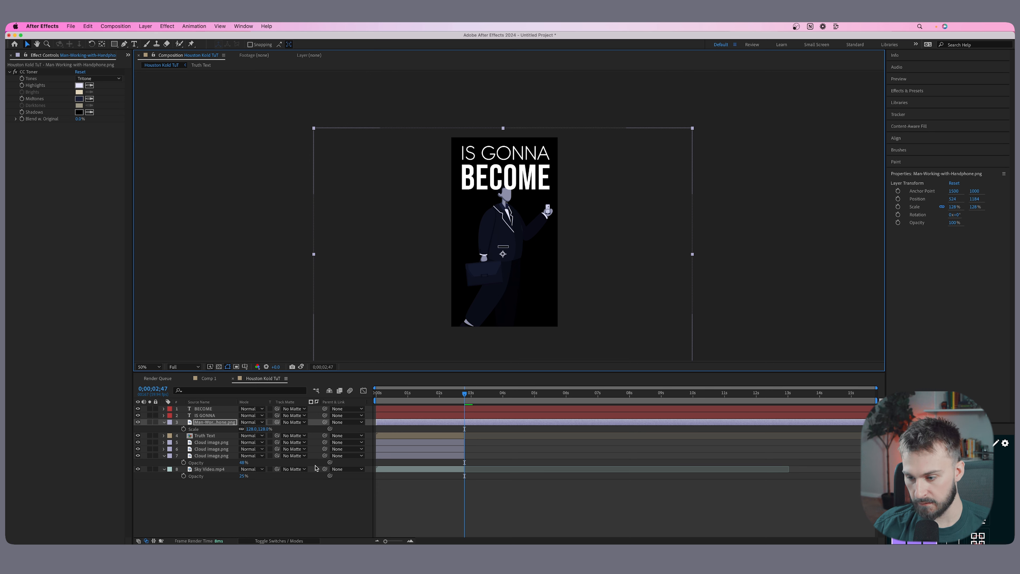
drag(207, 424, 212, 407)
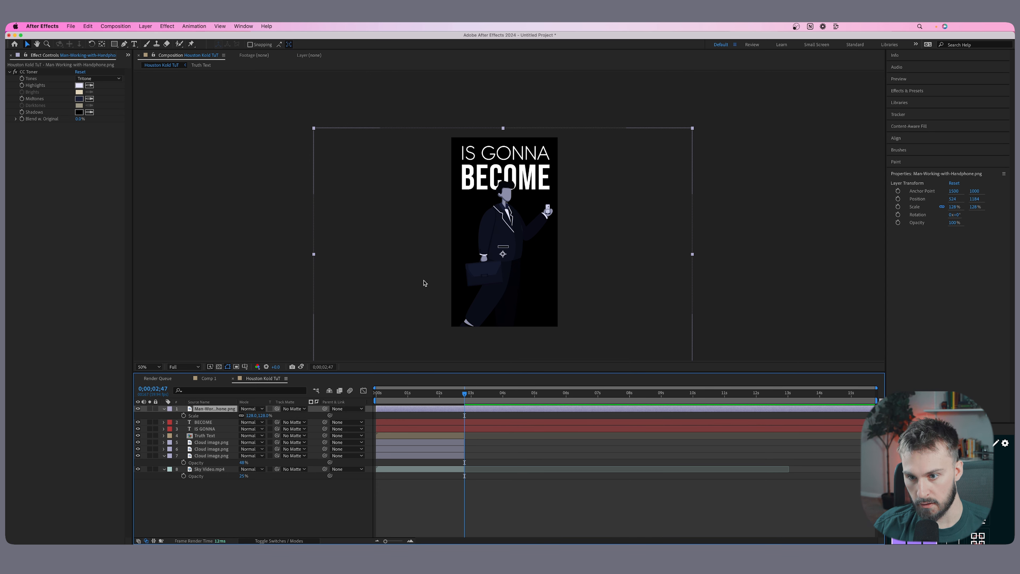
drag(499, 226, 500, 227)
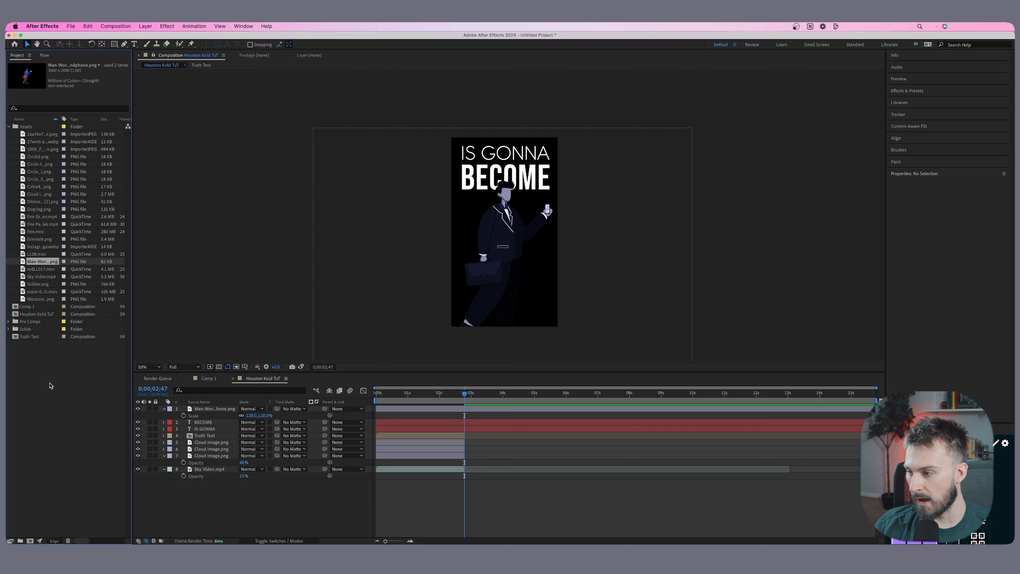
Place the Instagram logo from the project assets at the frame's edge behind the man's shoulder and scale it to 126%.
click(38, 284)
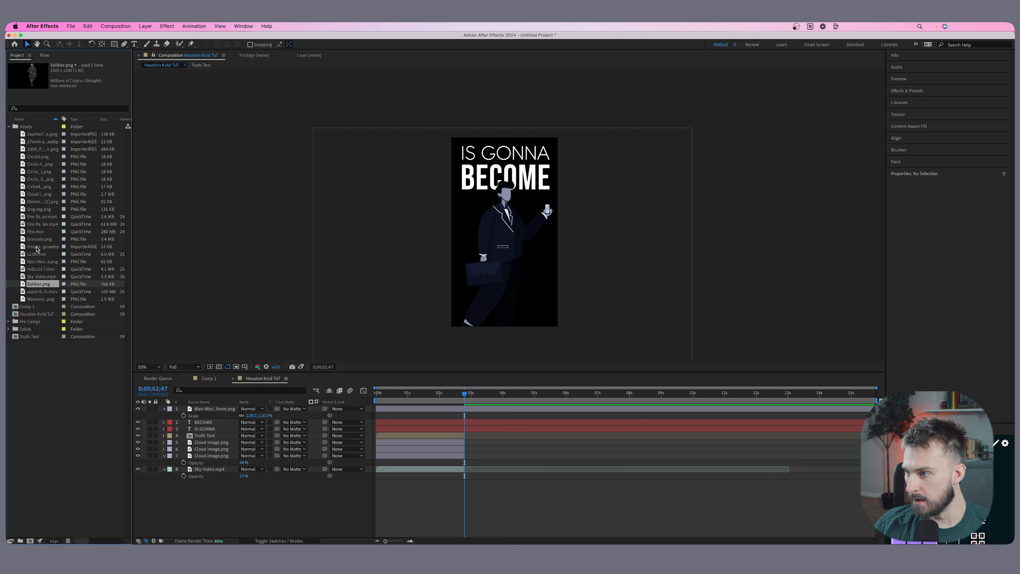
click(45, 278)
click(46, 269)
click(46, 262)
click(44, 253)
click(43, 194)
click(41, 173)
click(41, 164)
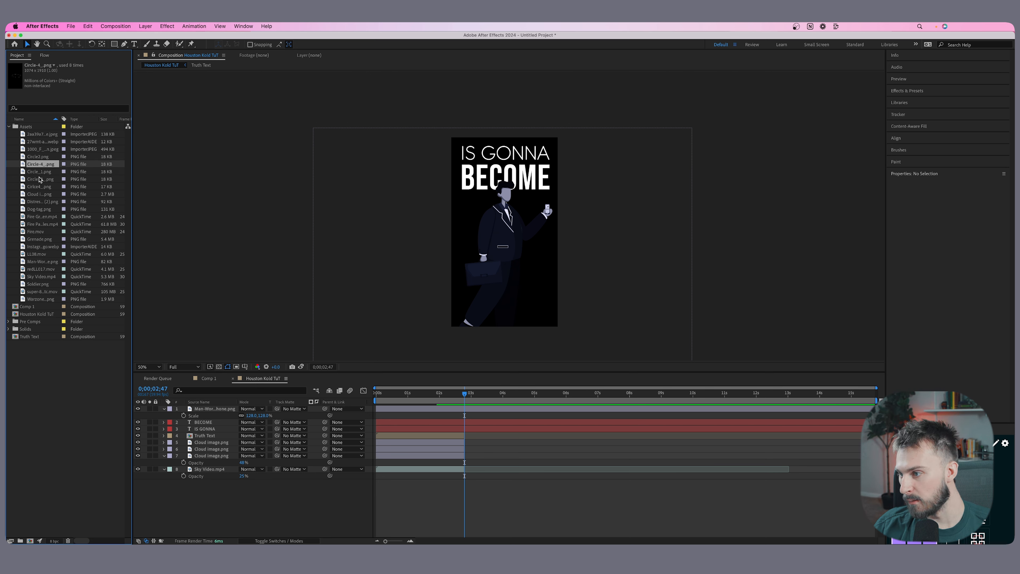
click(45, 187)
drag(42, 246, 473, 218)
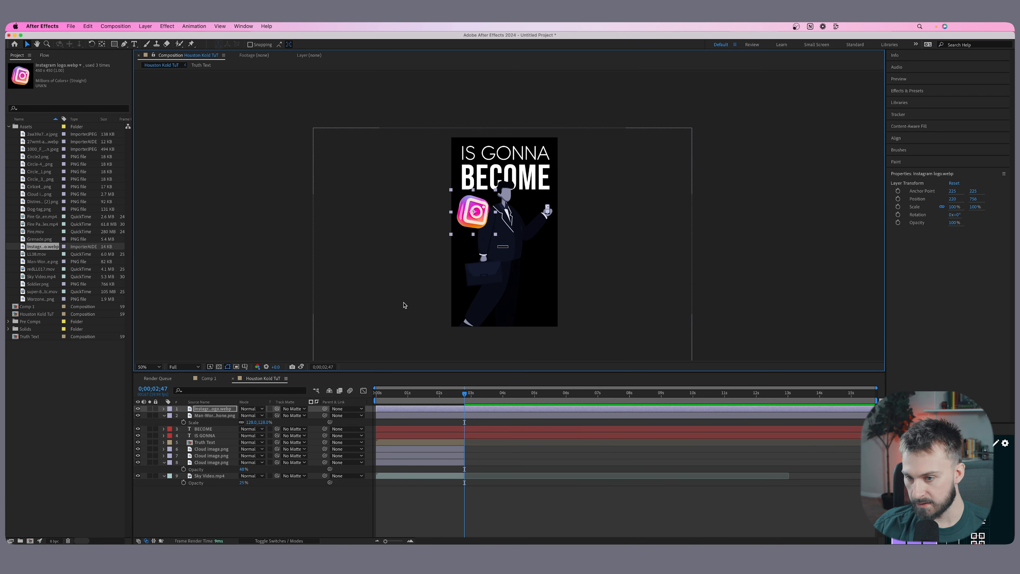
key(s)
drag(247, 416, 259, 416)
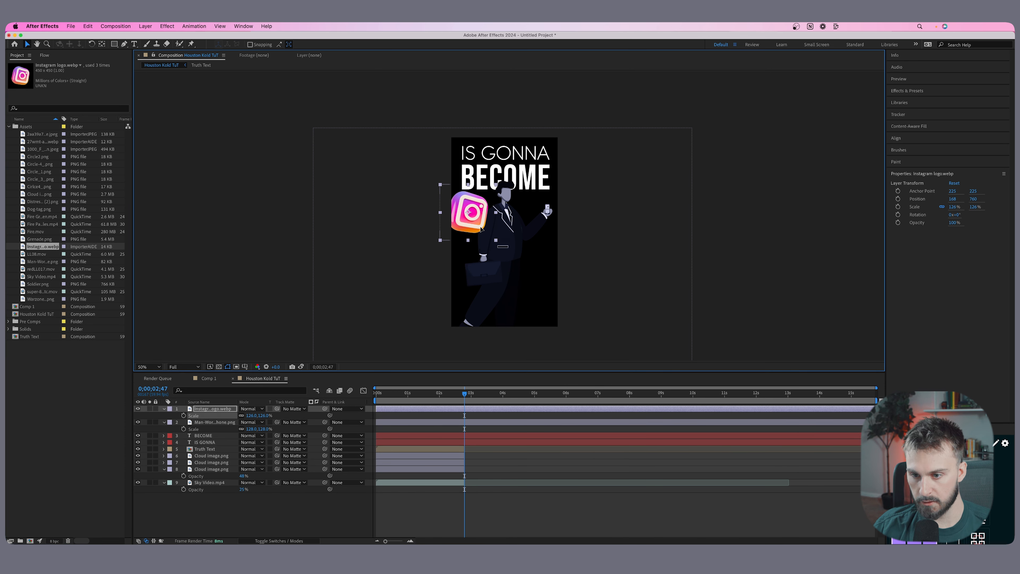
Move the Instagram logo layer below the IS GONNA text layer and reduce its opacity.
drag(194, 409, 241, 442)
key(t)
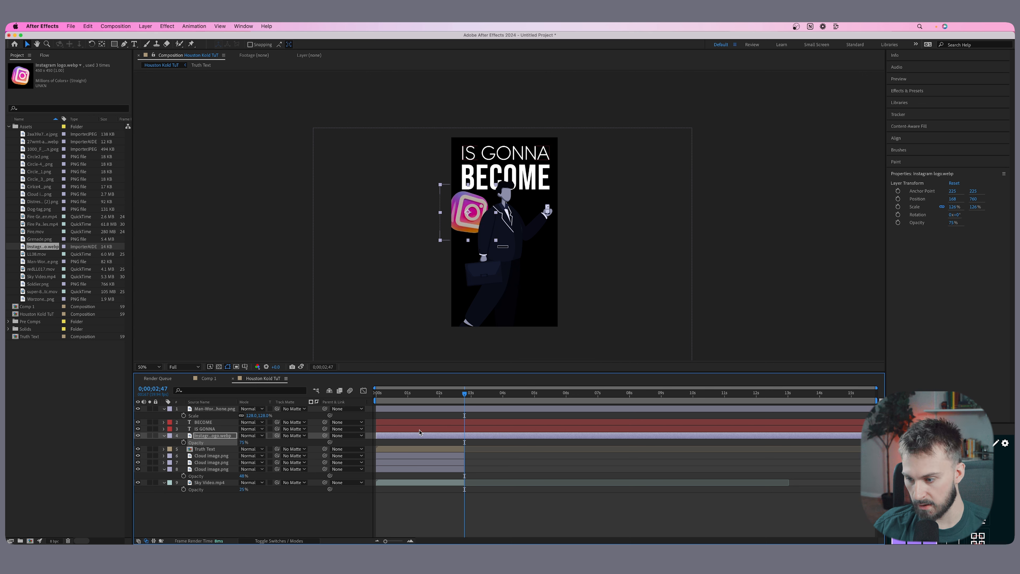
click(402, 445)
click(405, 439)
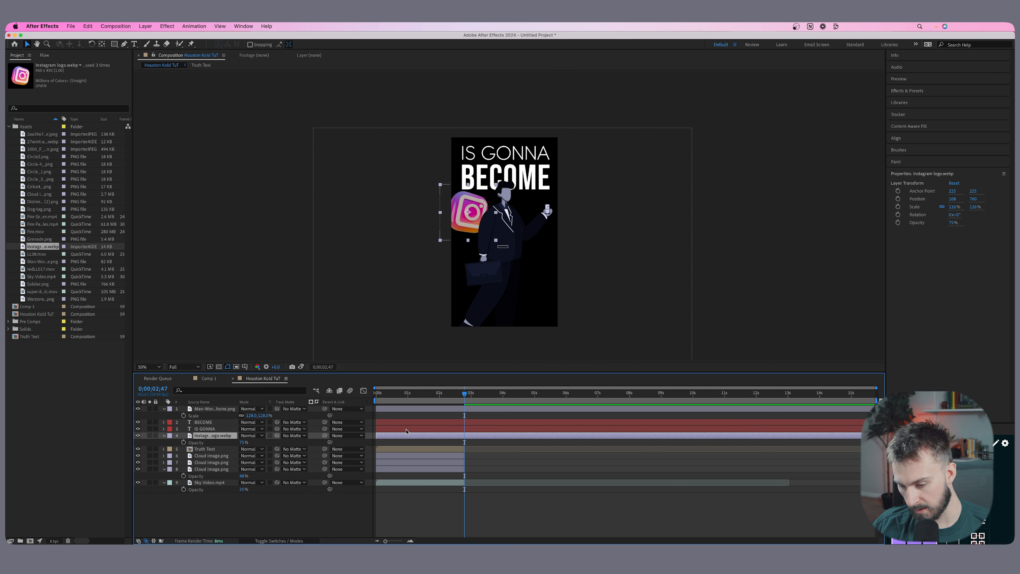
Duplicate the Instagram logo, bring the copy above the man layer and place it beside his feet.
key(ctrl+d)
drag(464, 225, 537, 324)
drag(214, 437, 219, 406)
drag(542, 310, 530, 306)
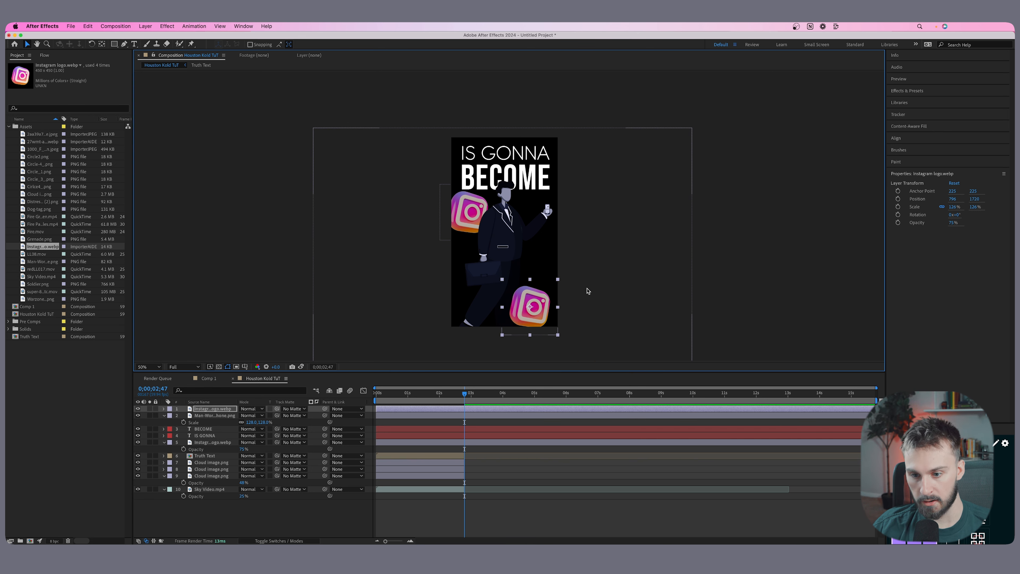
Mirror the lower Instagram logo horizontally, enlarge it to about 190% and push it partly out of the frame's corner.
mouse_move(557, 307)
mouse_down()
mouse_move(502, 304)
mouse_move(545, 302)
mouse_up()
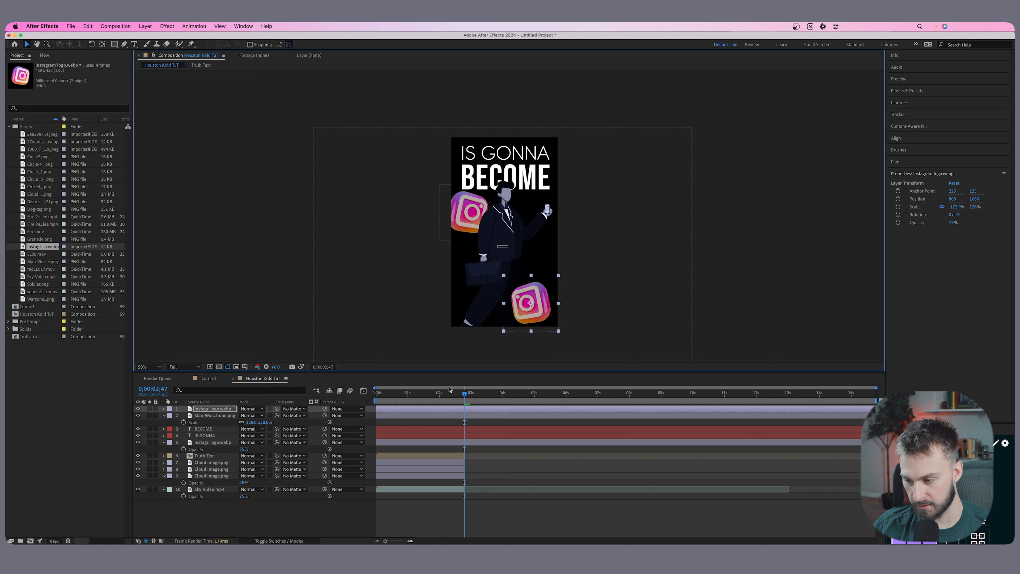
key(s)
drag(256, 415, 252, 416)
drag(534, 301, 541, 305)
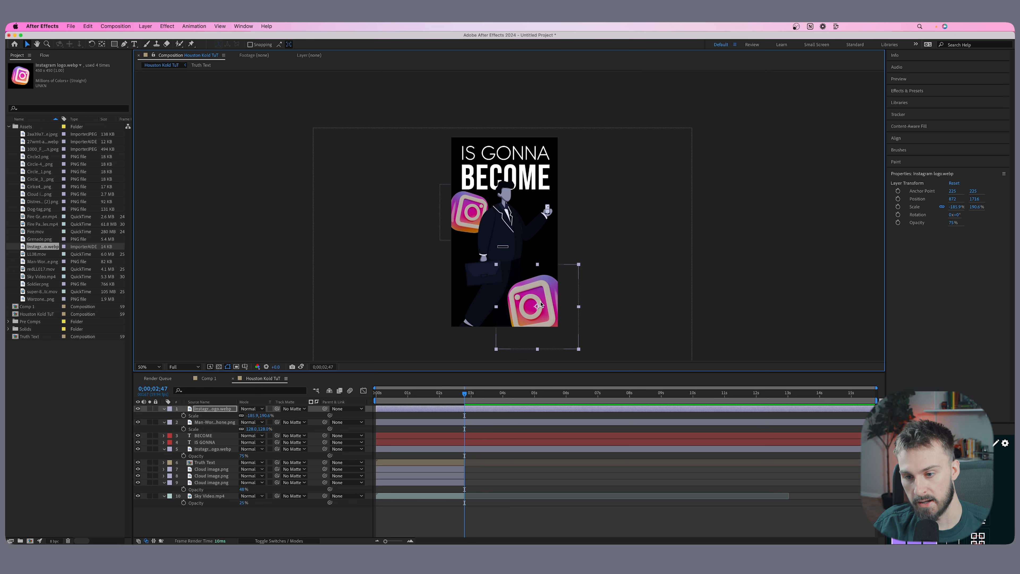
Find Gaussian Blur, apply it to the large lower Instagram logo and set Blurriness to about 30.
click(911, 90)
click(908, 101)
text(gua)
key(BackSpace)
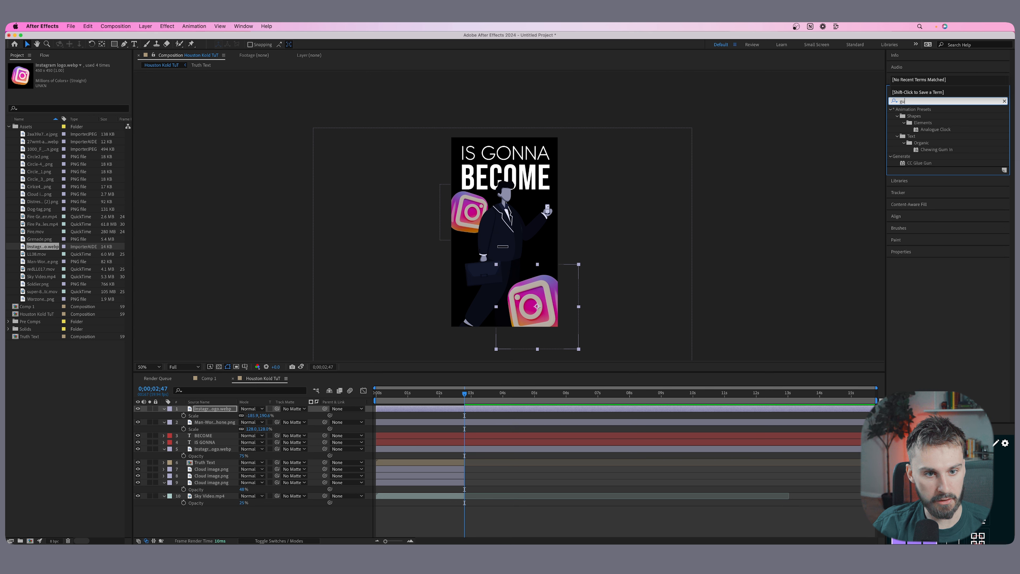
key(BackSpace)
key(BackSpace)
text(blur)
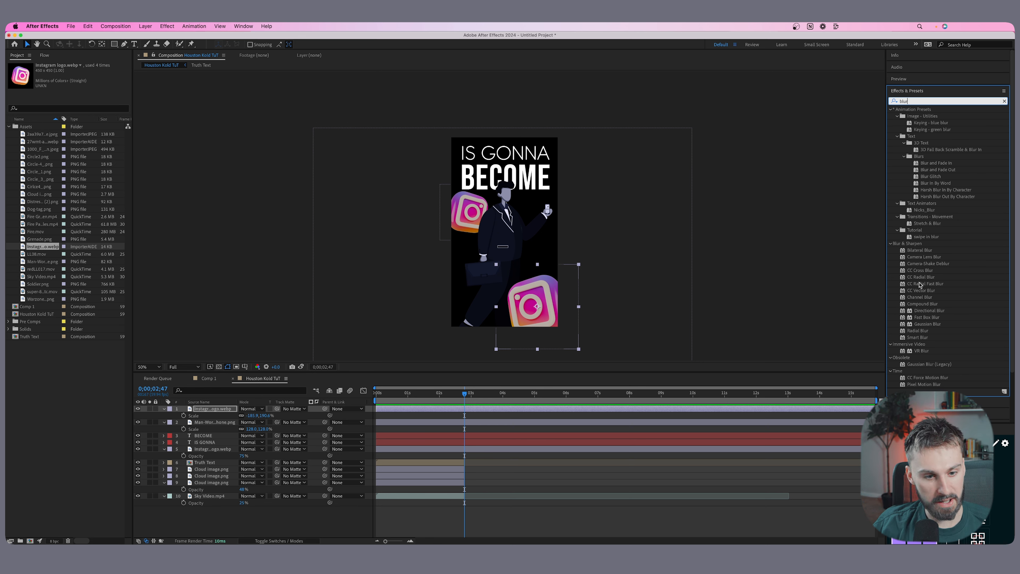
drag(938, 324, 551, 306)
drag(77, 79, 132, 78)
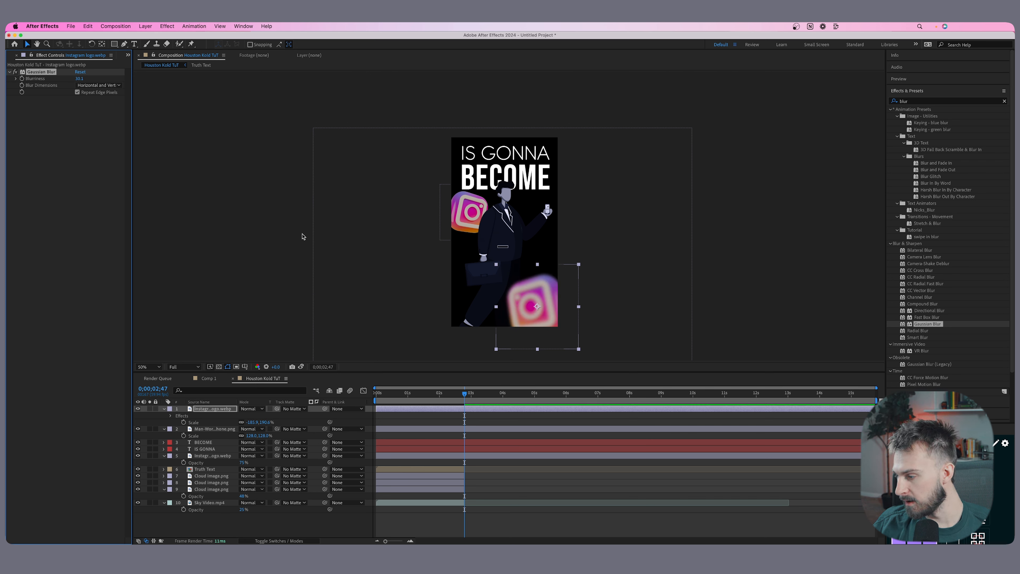
Draw a small ellipse over the phone in the man's raised hand as a new shape layer.
click(495, 159)
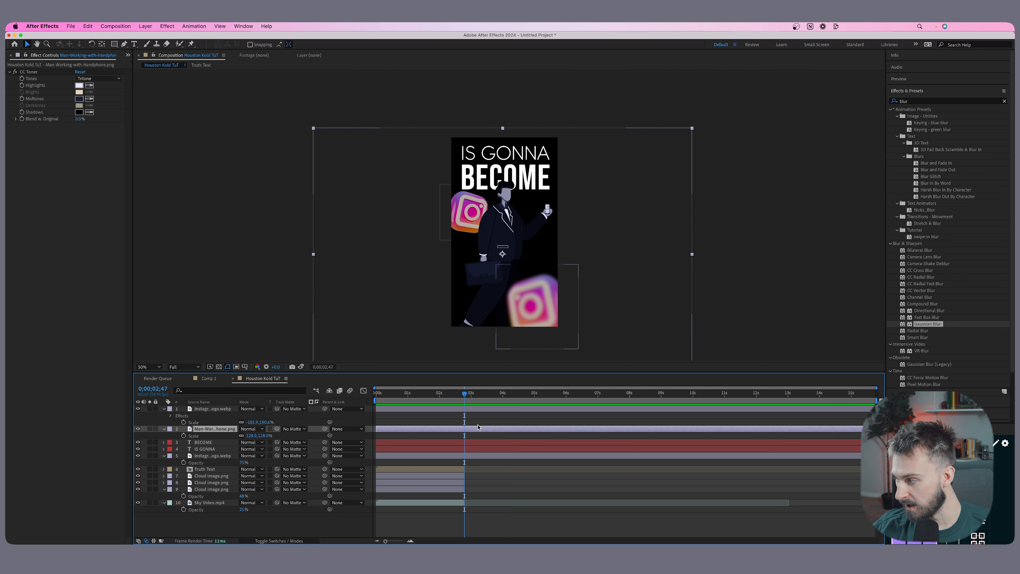
click(478, 456)
click(114, 44)
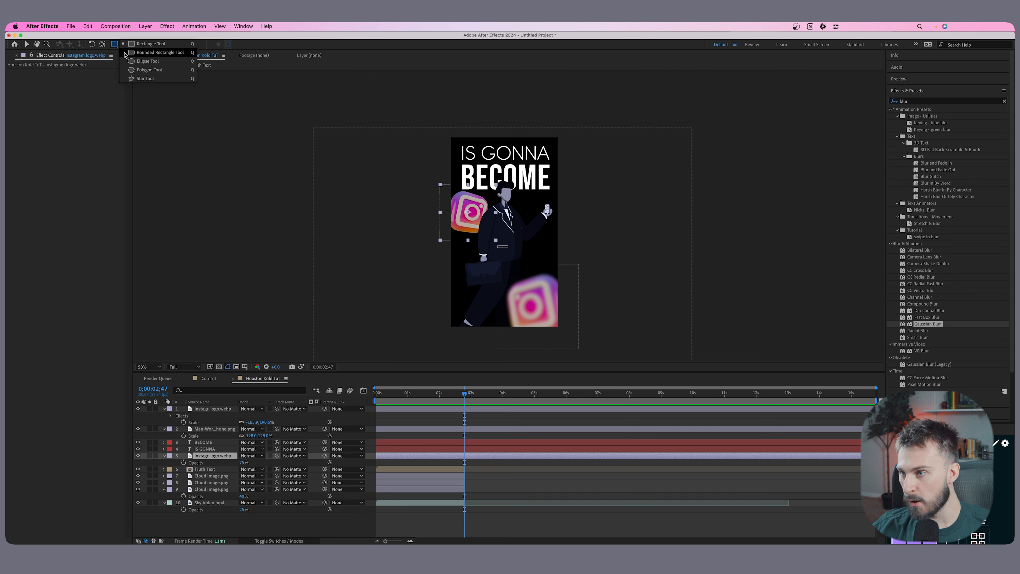
click(132, 59)
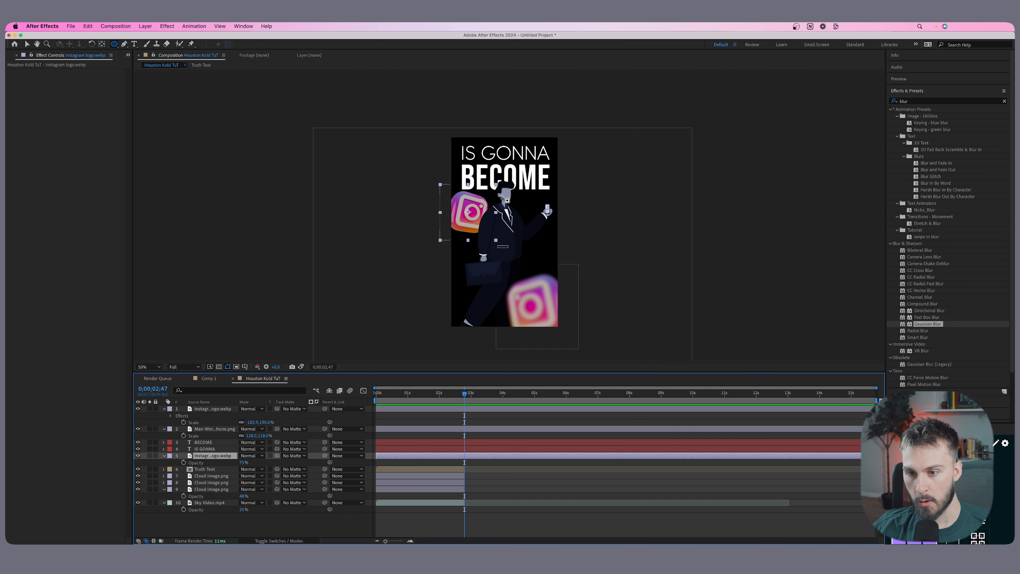
click(516, 493)
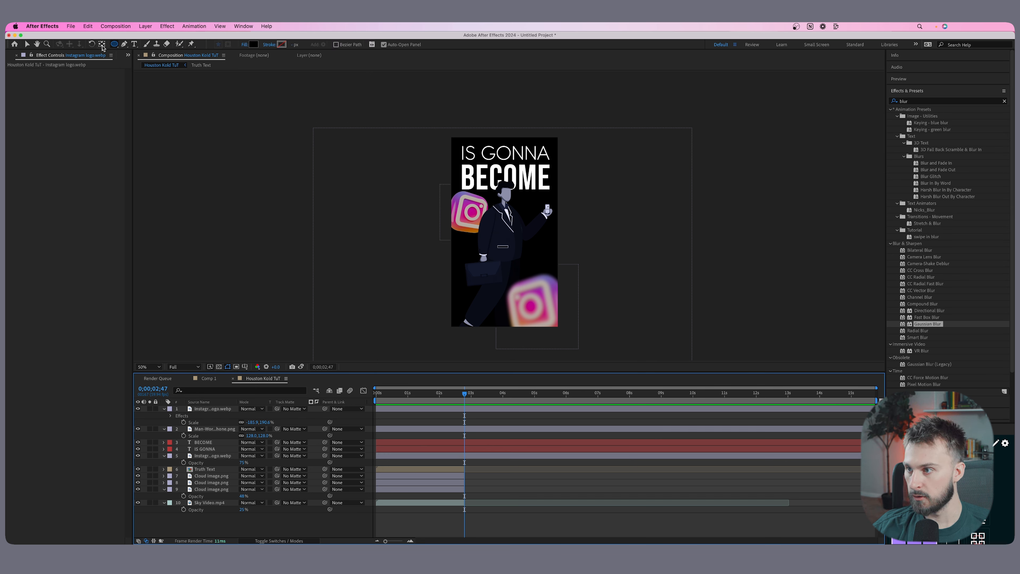
drag(534, 201, 547, 212)
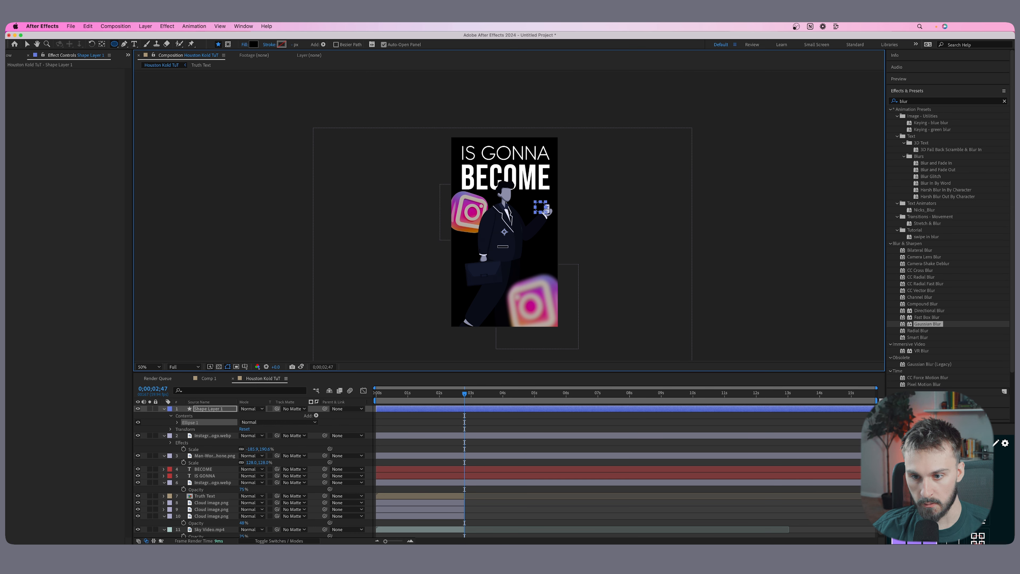
Change the fill colour of the ellipse over the phone to a saturated blue.
click(254, 44)
click(419, 358)
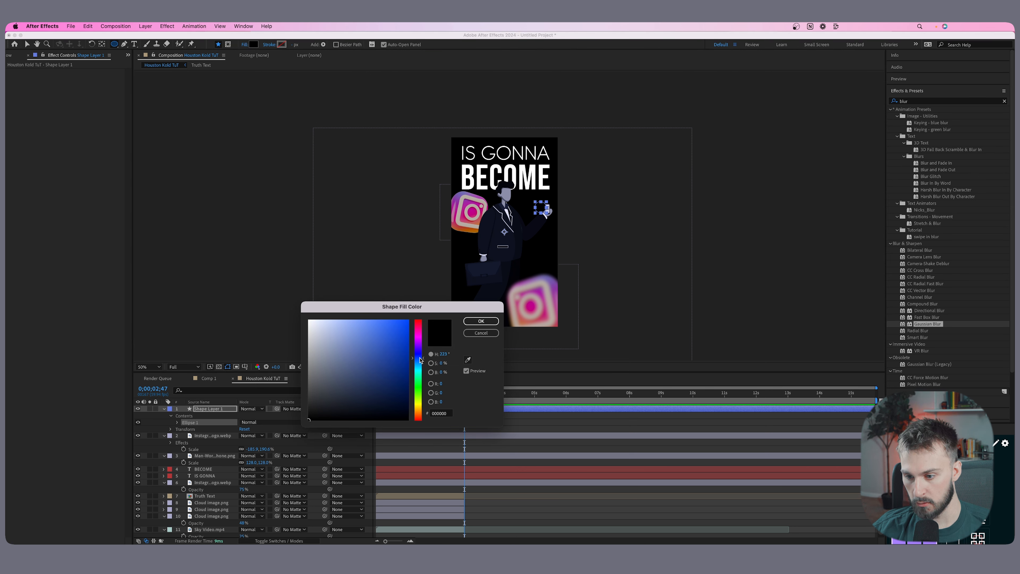
click(407, 322)
click(480, 320)
Apply Gaussian Blur to the blue ellipse over the phone and set Blurriness to about 50.
click(922, 103)
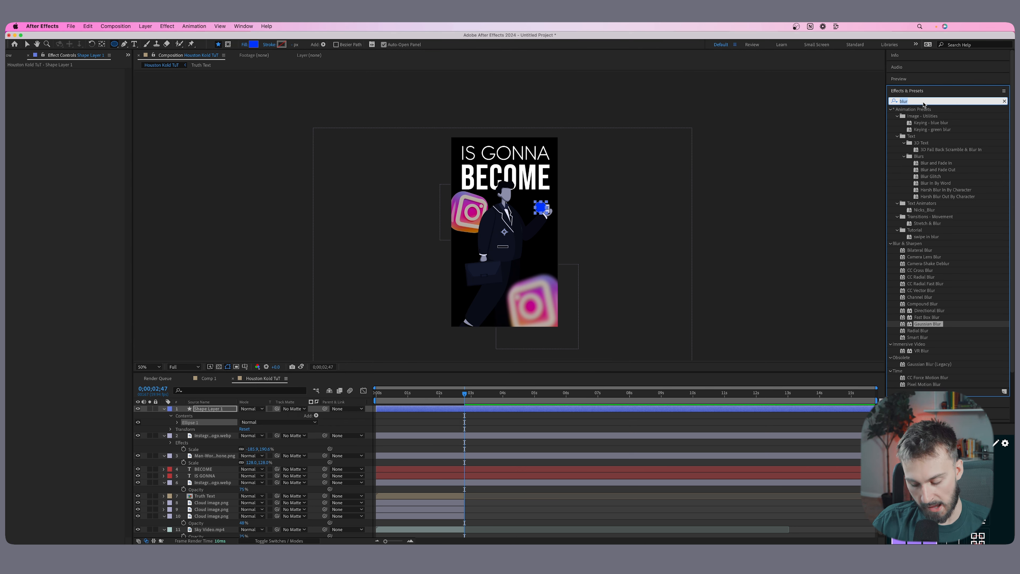
double_click(926, 323)
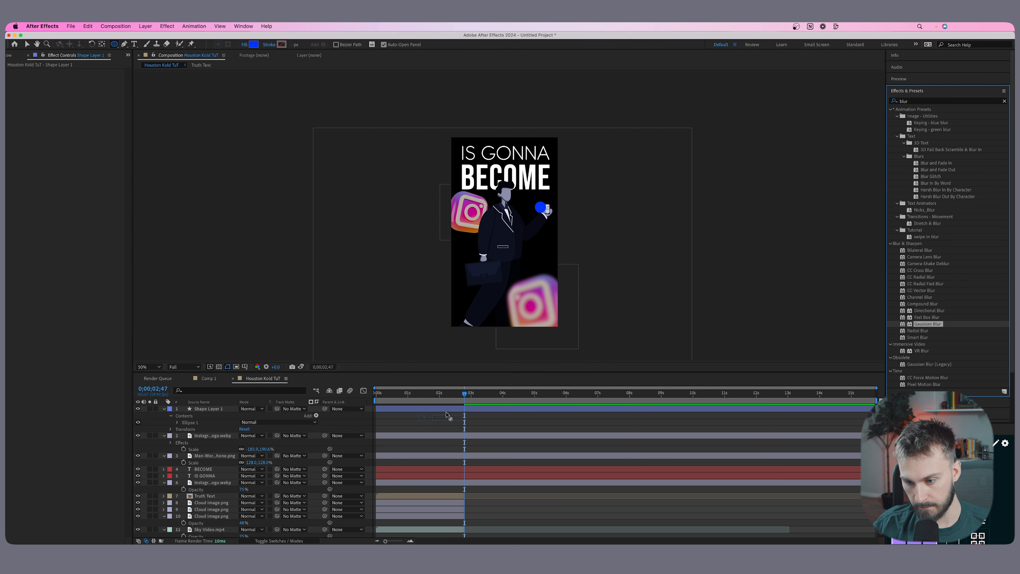
drag(171, 77, 285, 83)
click(526, 422)
click(516, 409)
Add Deep Glow to the blue ellipse with Radius about 1882 and Exposure about 0.76.
key(ctrl+space)
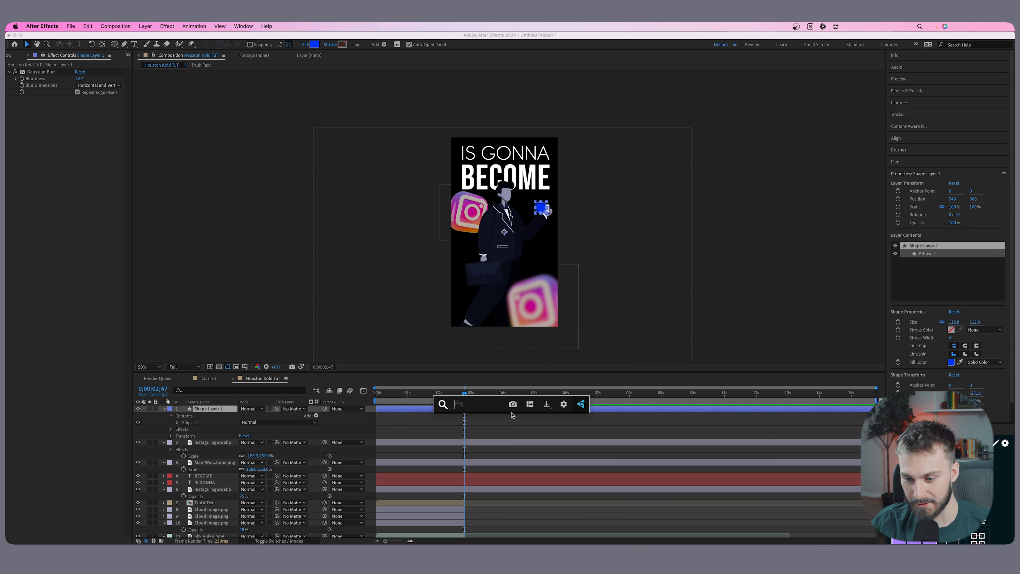
text(glow)
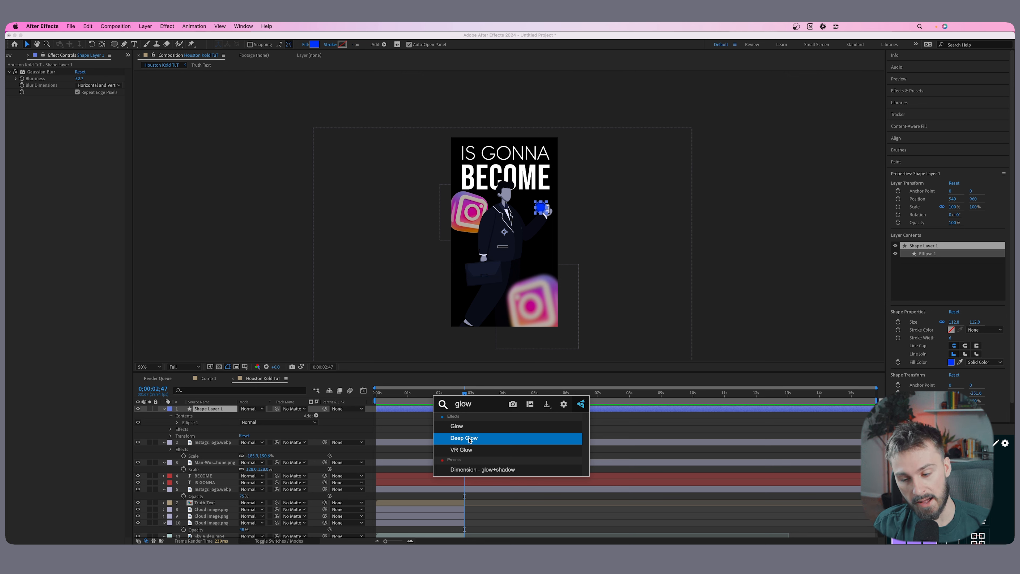
click(470, 439)
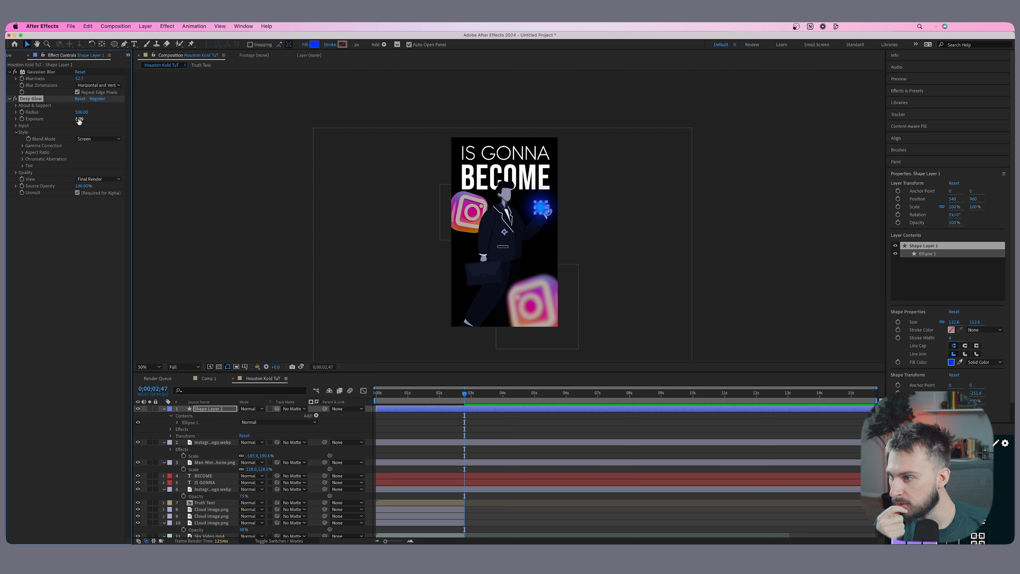
drag(80, 114, 203, 115)
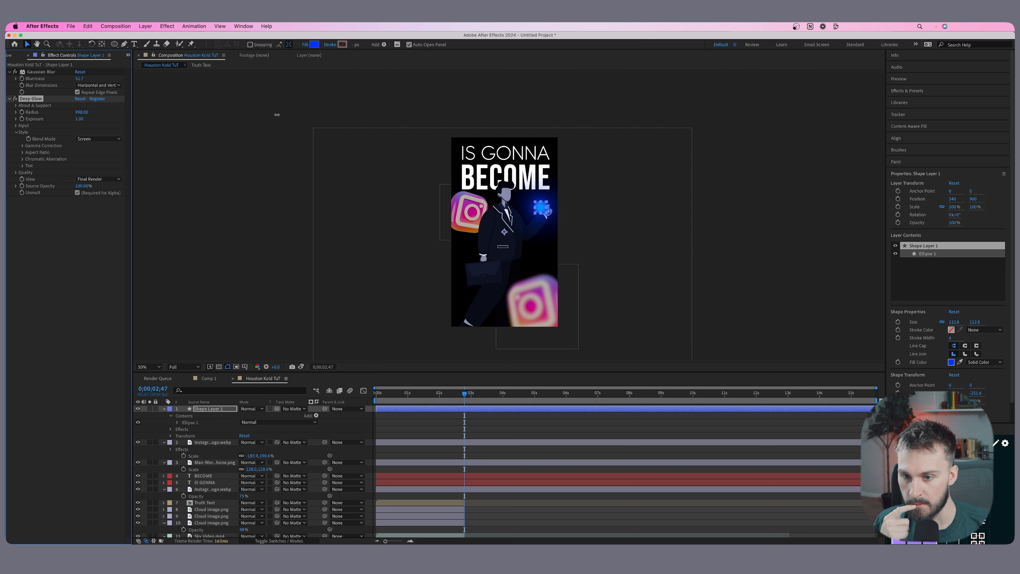
drag(553, 127, 638, 126)
drag(79, 119, 69, 120)
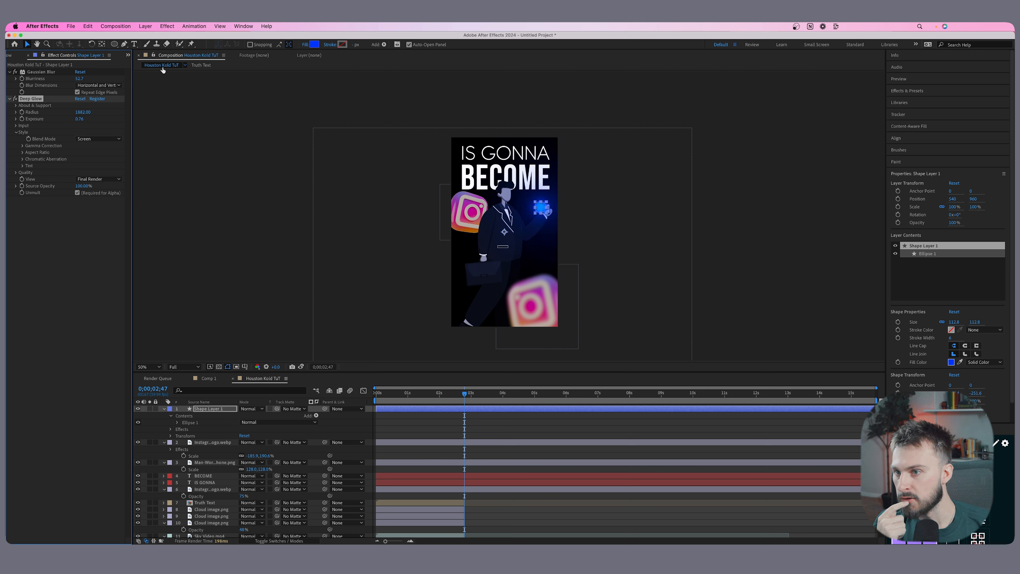
Lighten the ellipse's fill to the pale blue 7290FF.
click(315, 45)
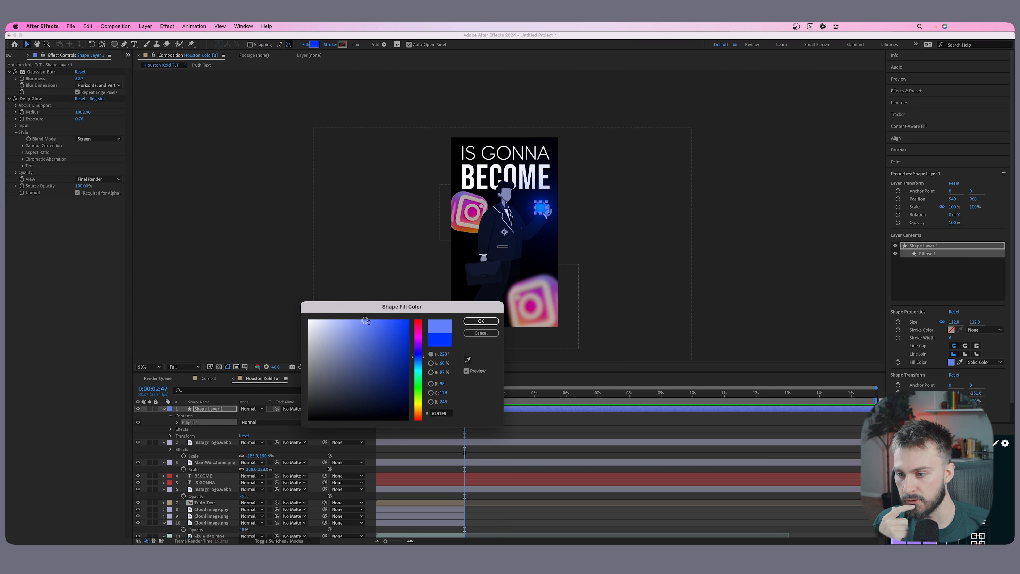
click(359, 320)
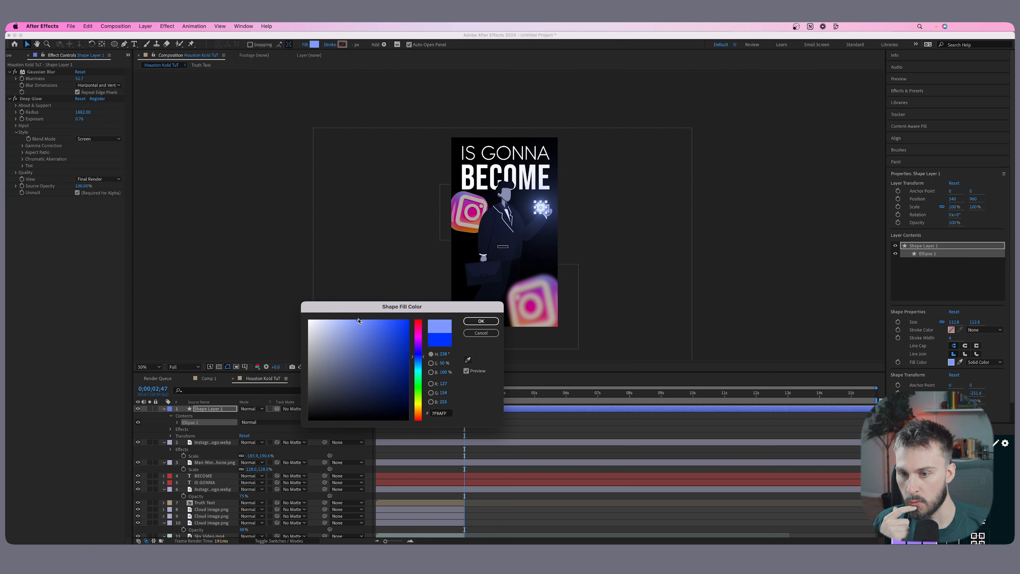
click(481, 320)
Move the glowing ellipse layer beneath the walking man layer, scale it to 40% and centre it on the phone.
drag(187, 409, 189, 470)
scroll(540, 201, up, 2)
drag(550, 217, 563, 222)
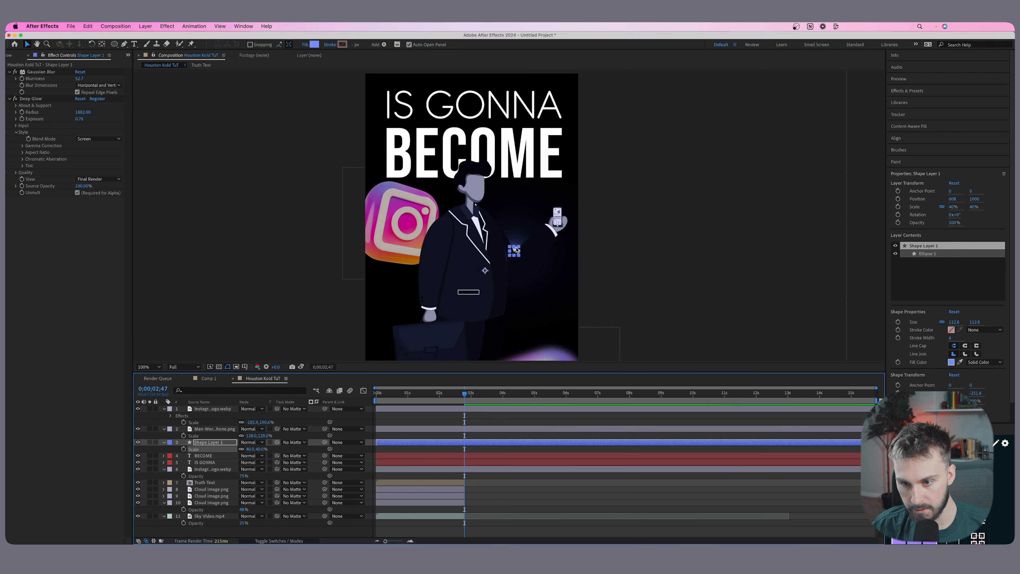
drag(513, 249, 556, 217)
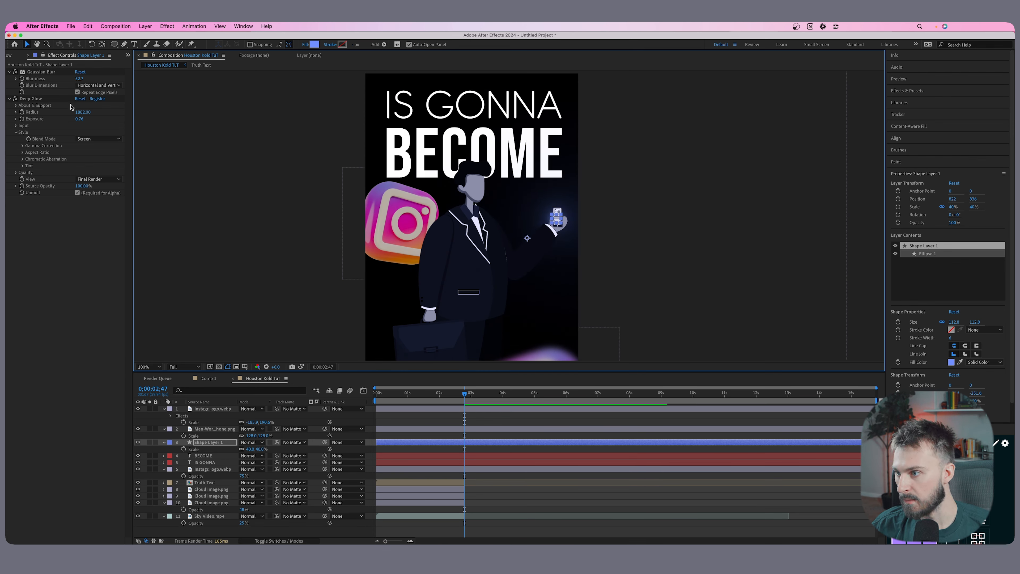
Raise the ellipse's Deep Glow to Radius 2000 and Exposure about 4.07.
drag(82, 112, 132, 113)
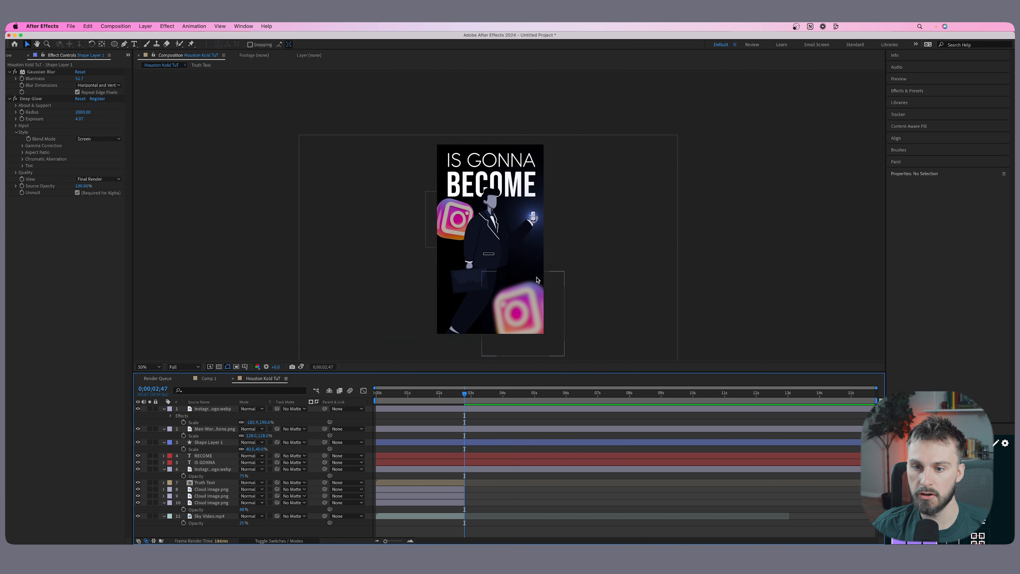
key(comma)
Split the two Instagram logos, the walking man, the ellipse and the IS GONNA and BECOME text layers at 0;00;02;47.
click(471, 467)
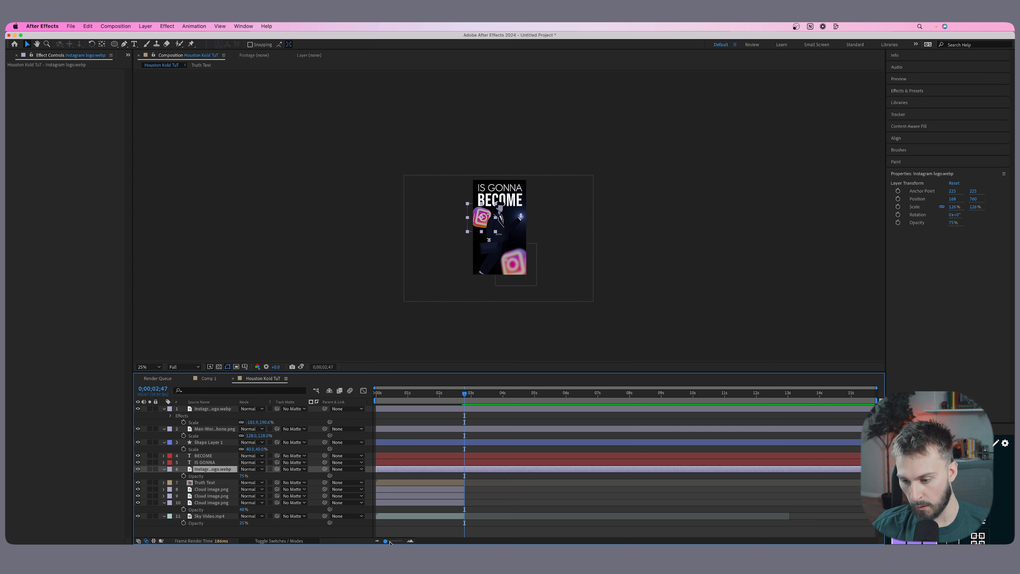
drag(390, 542, 394, 542)
click(413, 518)
shift+click(415, 480)
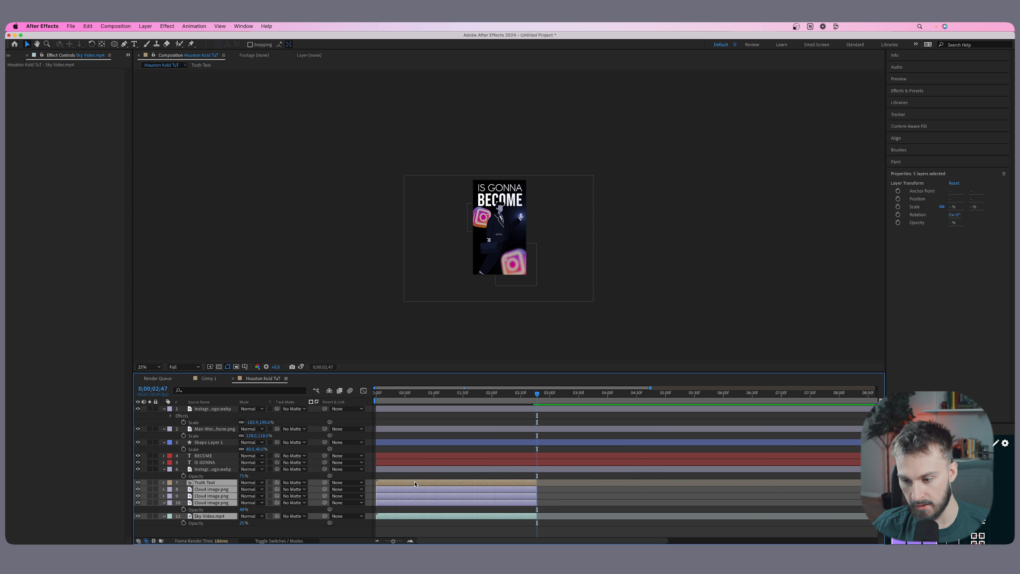
click(547, 469)
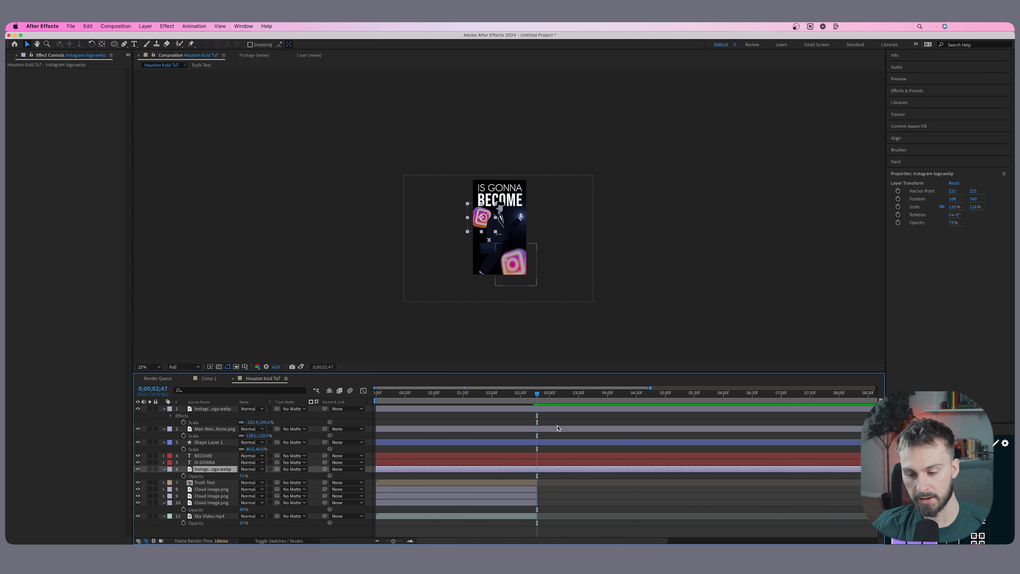
shift+click(541, 410)
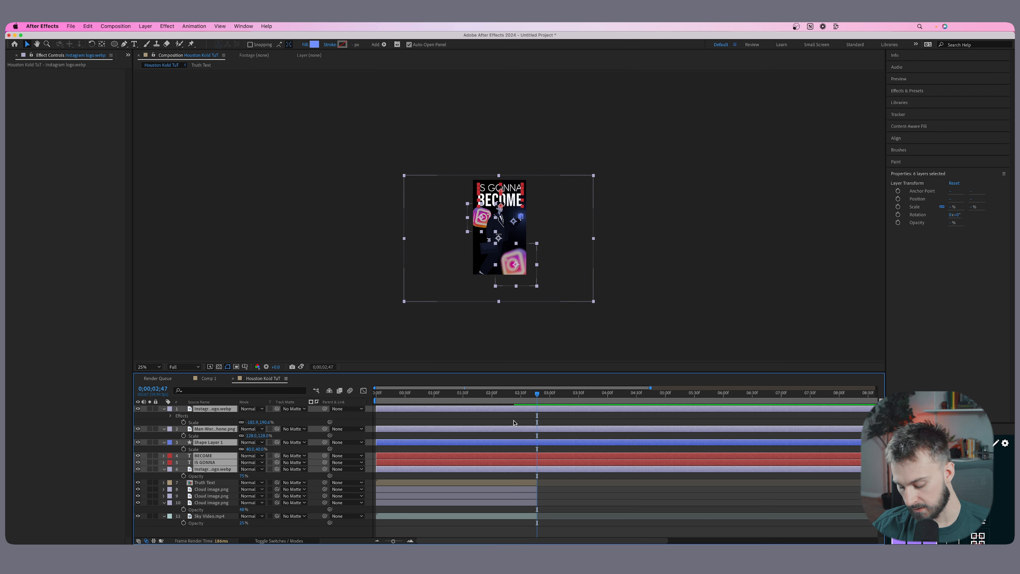
key(super+shift+d)
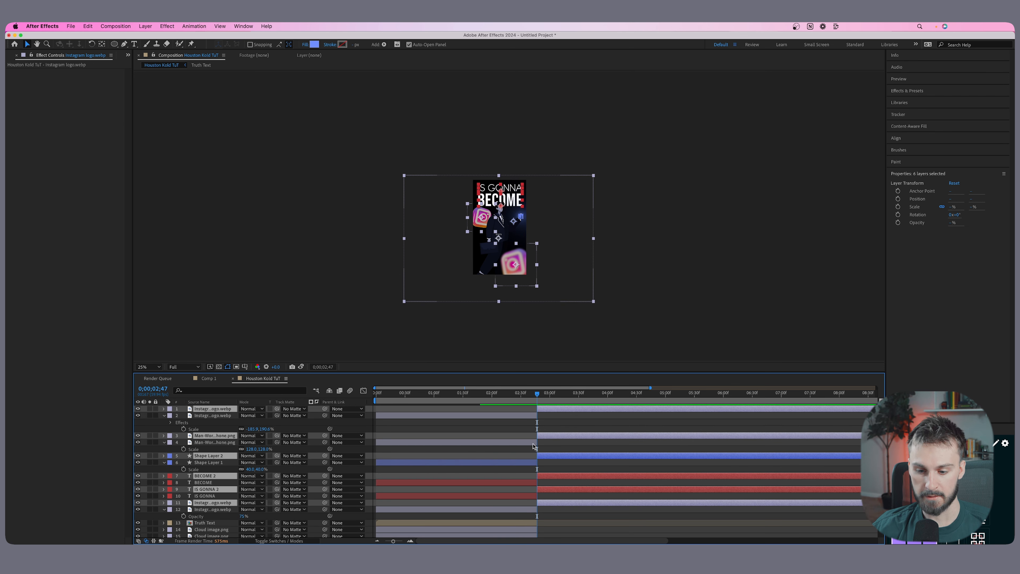
Delete the parts of the split logo, man, ellipse and text layers that lie before 0;00;02;47.
click(510, 509)
shift+click(489, 415)
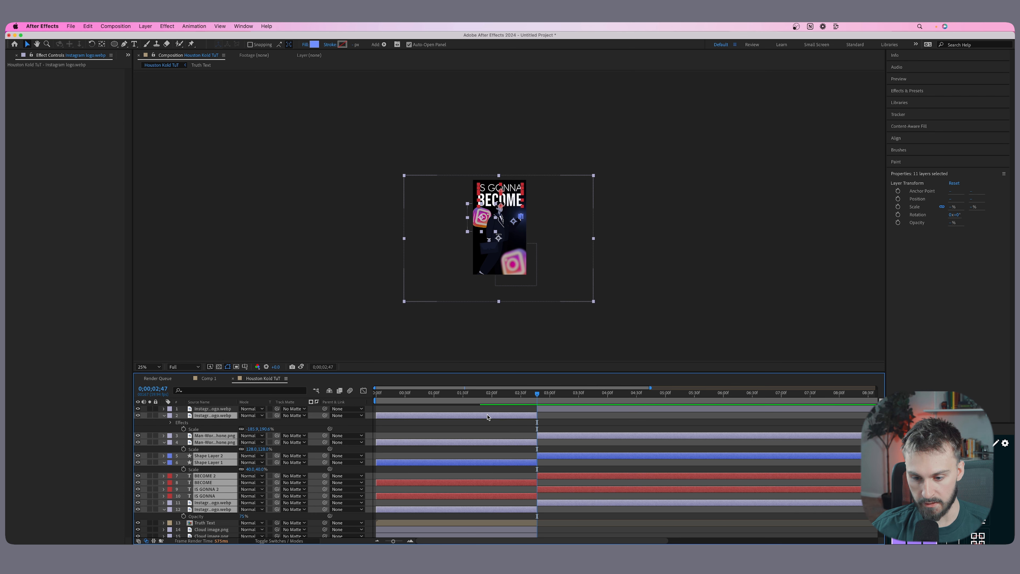
click(460, 509)
key(Delete)
click(459, 496)
key(Delete)
click(459, 483)
key(Delete)
click(458, 463)
key(Delete)
click(466, 442)
key(Delete)
click(466, 415)
key(Delete)
Split the six second-scene layers at 0;00;05;59 and delete the parts after that time.
drag(442, 393, 610, 392)
click(376, 540)
drag(522, 392, 566, 393)
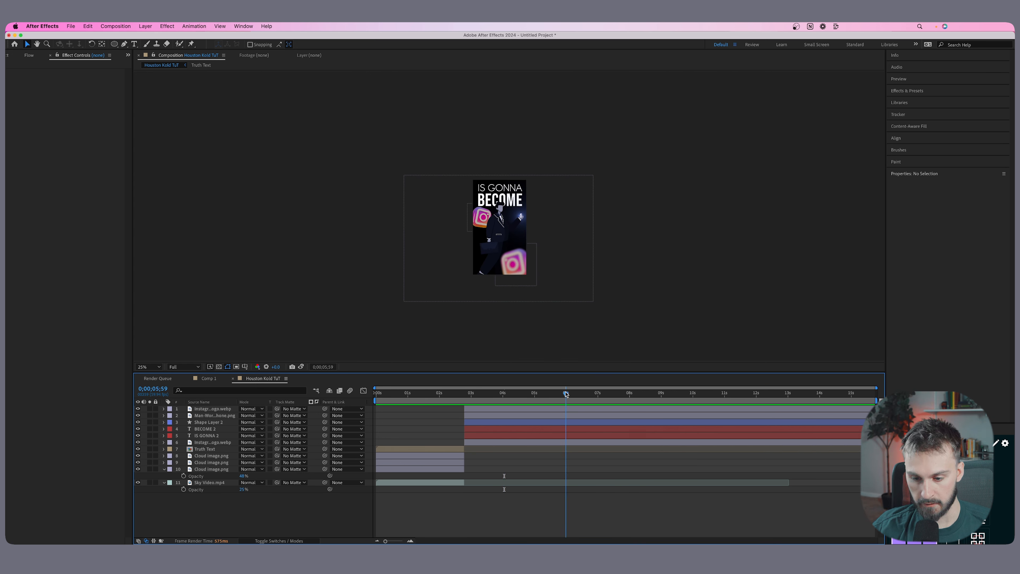
click(555, 442)
shift+click(556, 410)
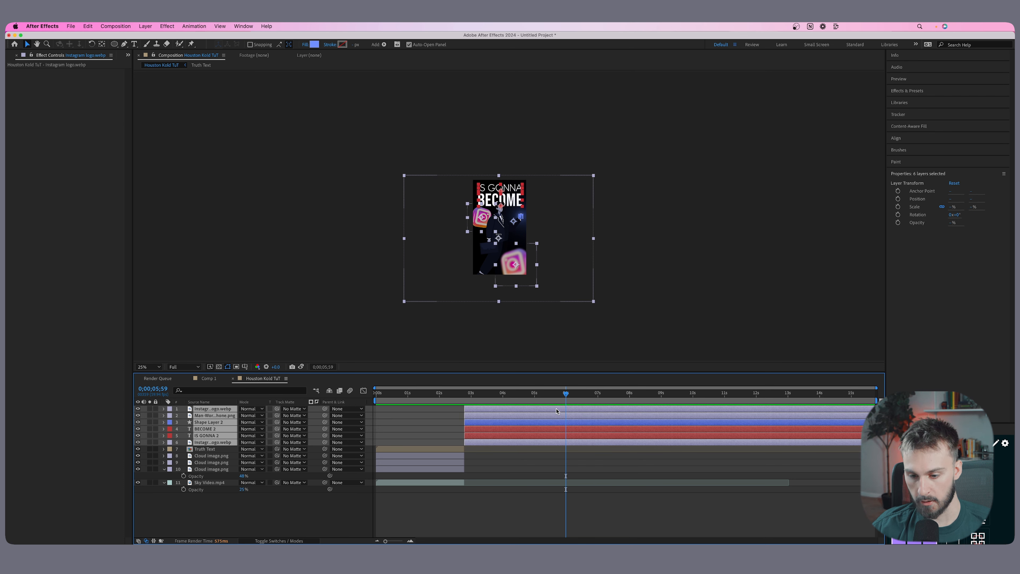
key(super+shift+d)
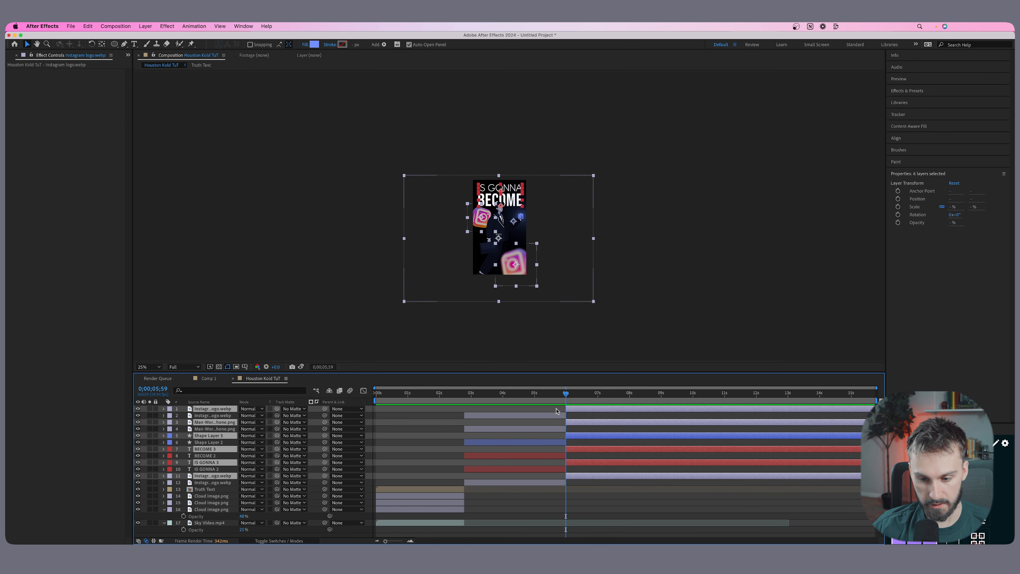
key(super+z)
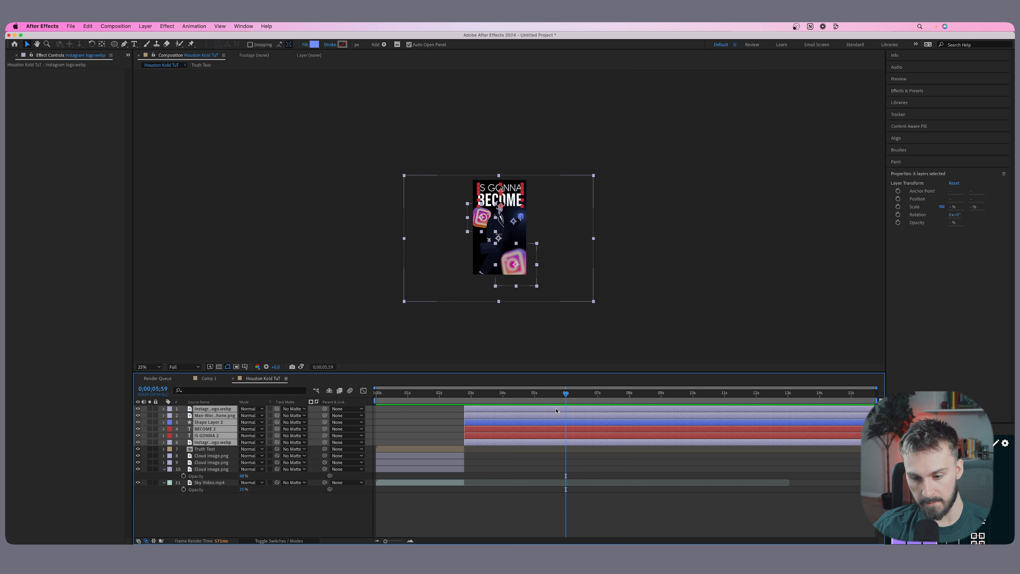
key(super+shift+d)
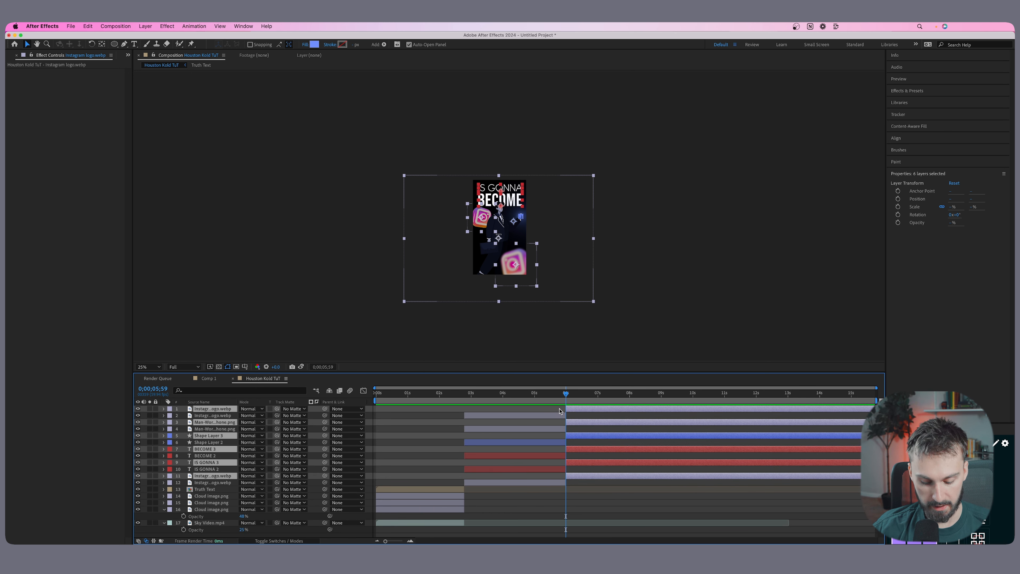
key(Delete)
mouse_move(558, 393)
mouse_down()
mouse_move(418, 393)
mouse_move(572, 393)
mouse_up()
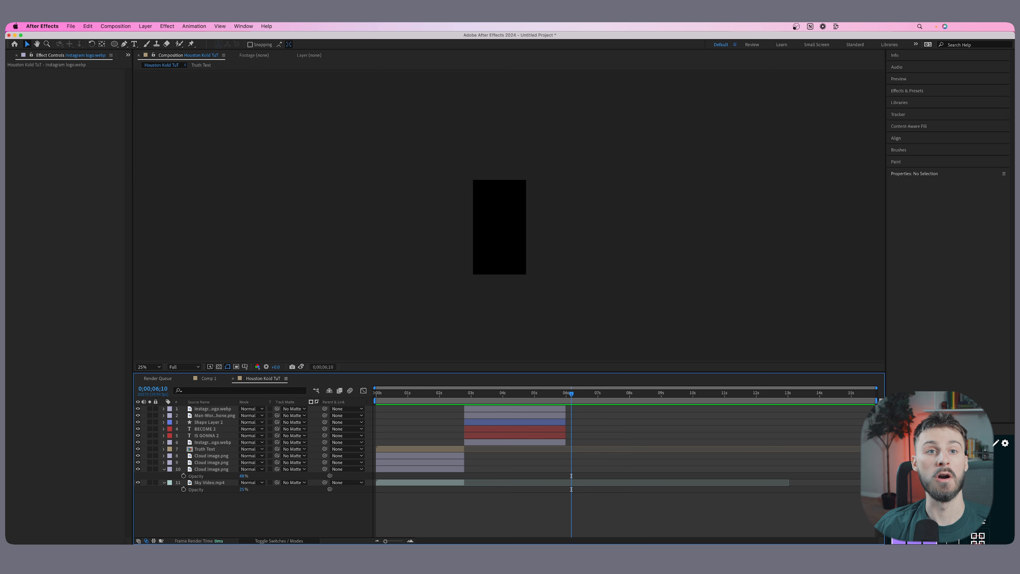
Add Warzone-BG.png from the Assets folder to the composition as the top layer at 0;00;05;59.
drag(572, 393, 568, 395)
click(128, 55)
click(156, 68)
click(40, 298)
drag(35, 299, 528, 234)
Scale the Warzone-BG.png layer to about 201% and position its fiery area to fill the vertical frame.
key(s)
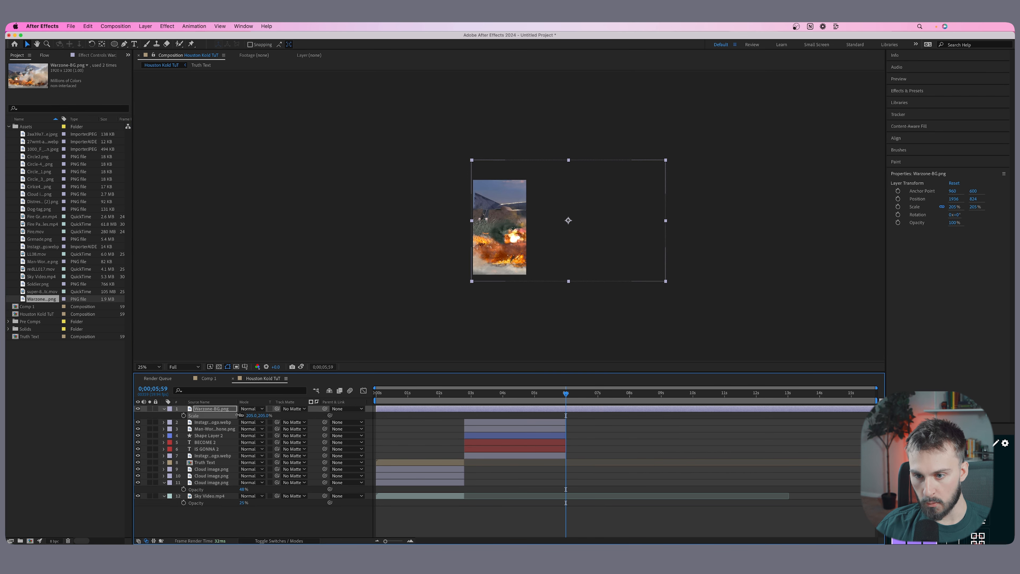
drag(253, 417, 250, 406)
drag(504, 266, 498, 269)
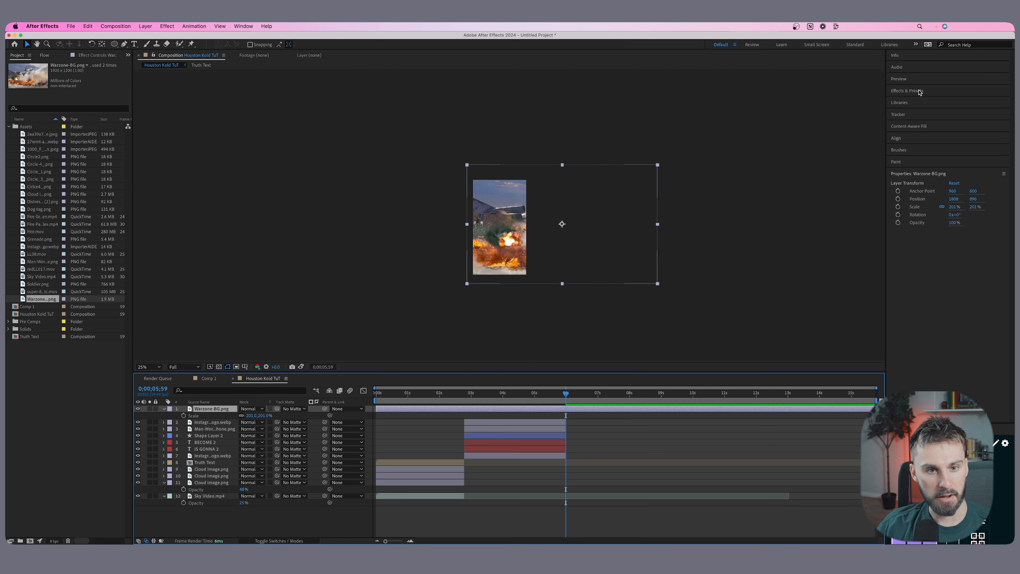
Find the Black & White effect and apply it to the Warzone-BG.png layer.
click(910, 90)
click(905, 101)
text(blur)
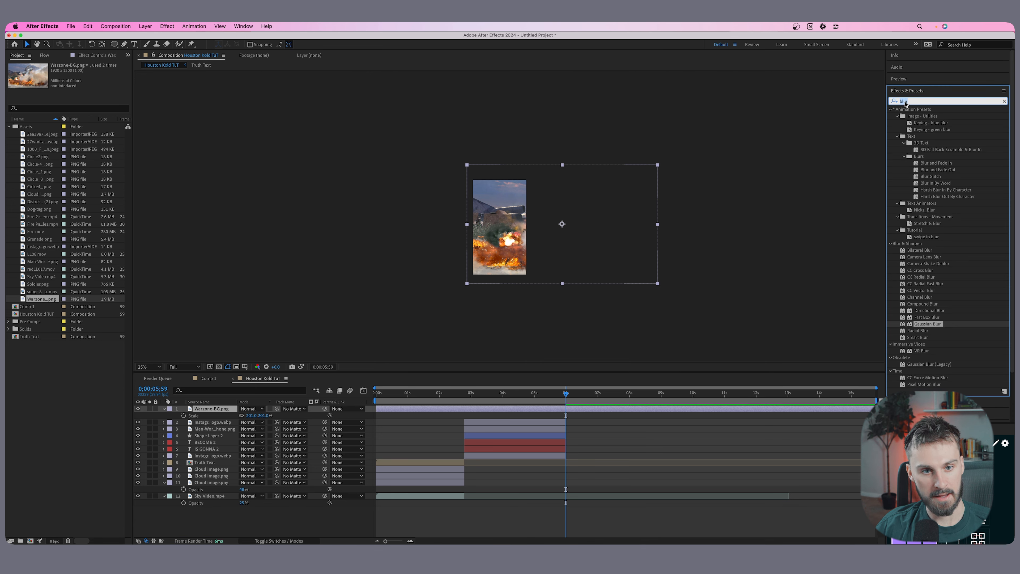
key(BackSpace)
key(BackSpace)
key(BackSpace)
key(BackSpace)
text(black)
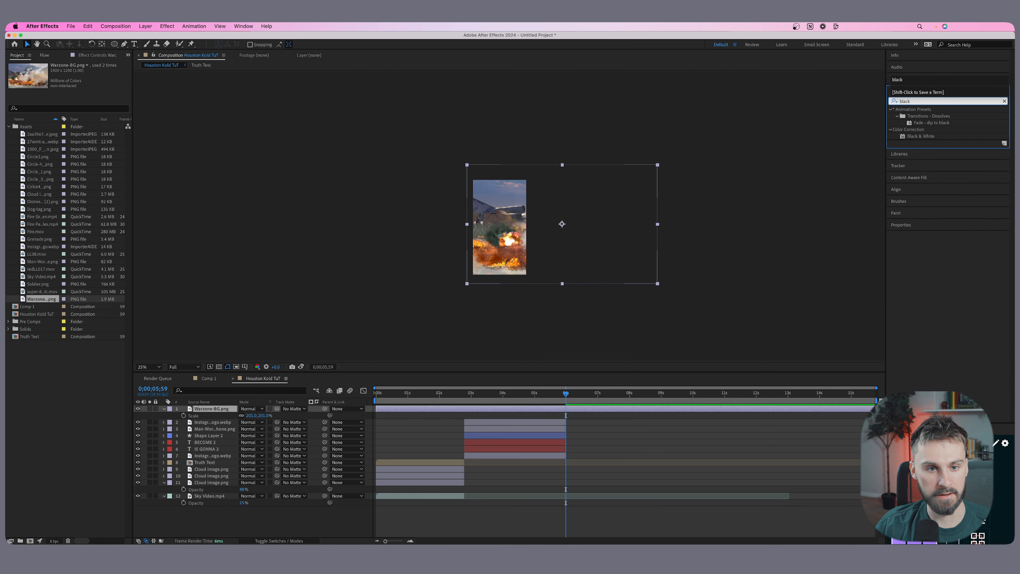
click(917, 137)
drag(930, 137, 607, 205)
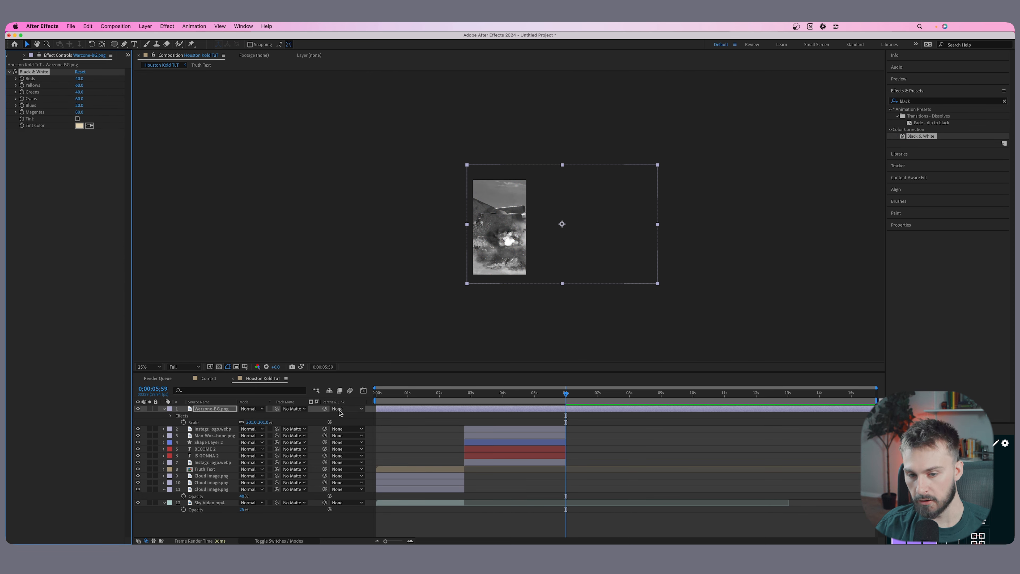
Apply Curves to the Warzone-BG.png layer and pull the RGB shadows down while holding the highlights for more contrast.
click(901, 102)
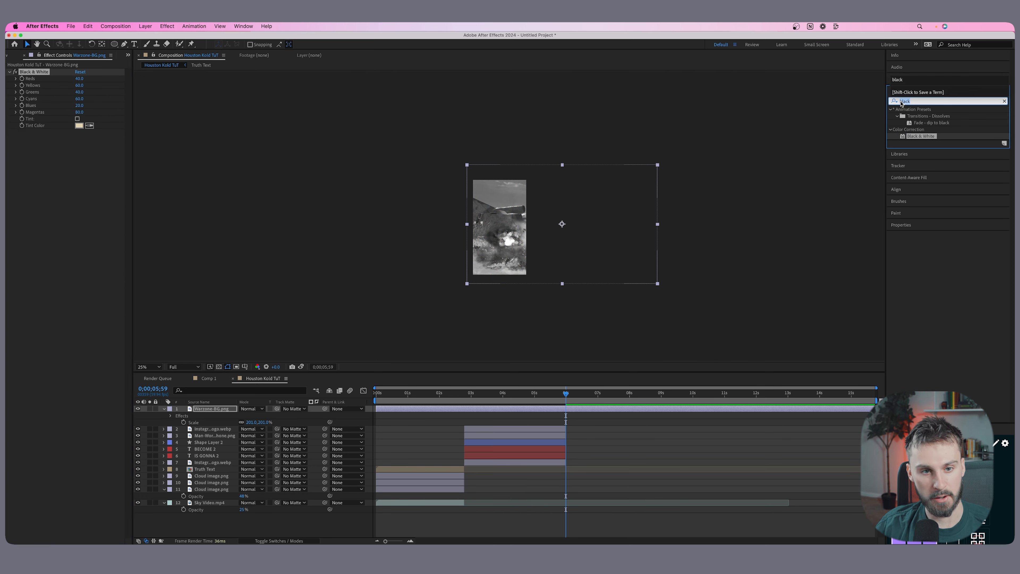
text(Curve)
click(915, 137)
drag(914, 138, 532, 212)
drag(50, 236, 57, 246)
drag(97, 197, 93, 193)
drag(56, 244, 52, 244)
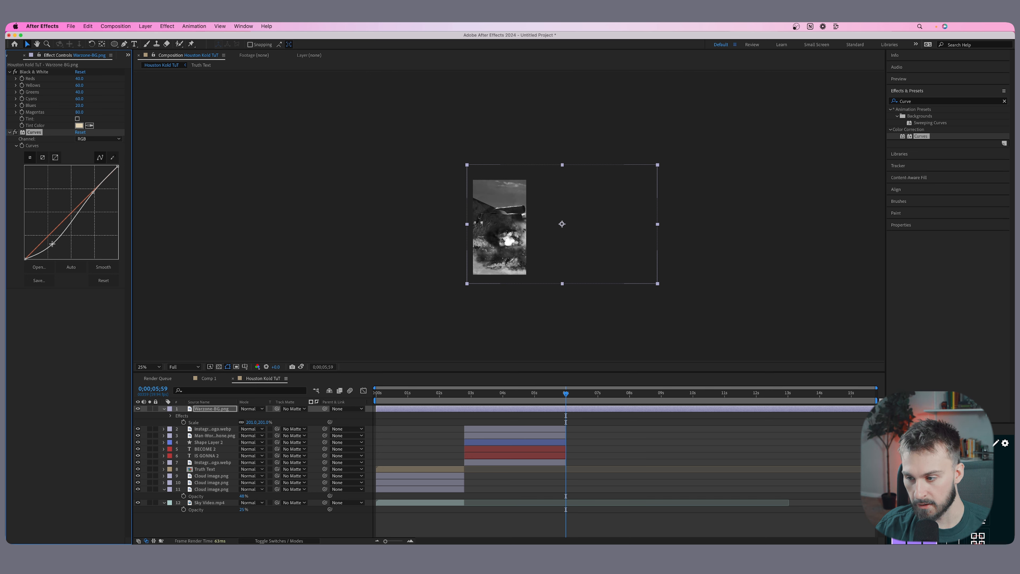
Apply Gaussian Blur to the Warzone-BG.png layer and set Blurriness to about 22.2.
click(919, 103)
text(ga)
drag(927, 136, 563, 225)
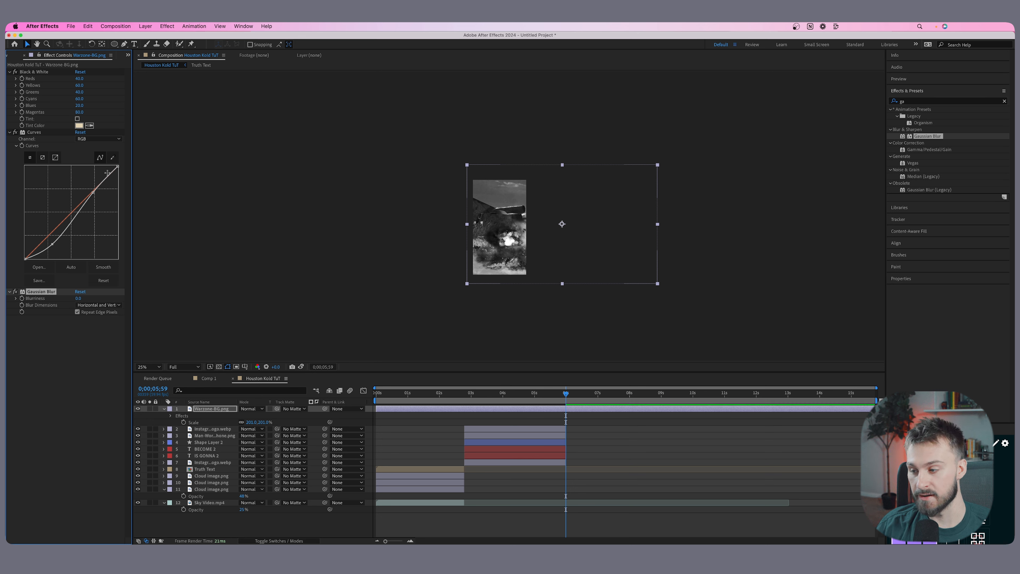
drag(78, 298, 161, 298)
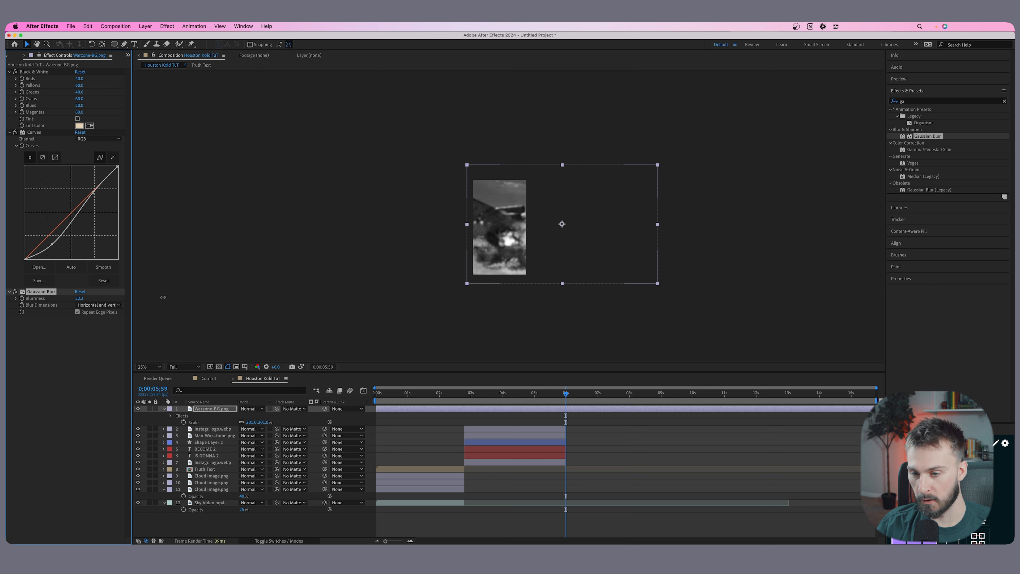
mouse_move(79, 298)
mouse_down()
mouse_move(117, 297)
mouse_move(74, 301)
mouse_up()
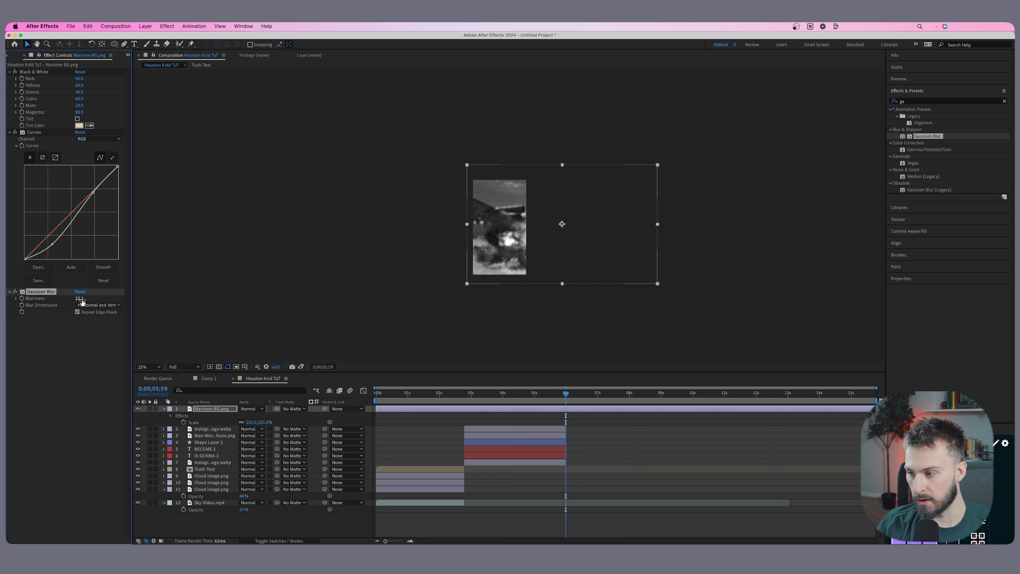
click(211, 409)
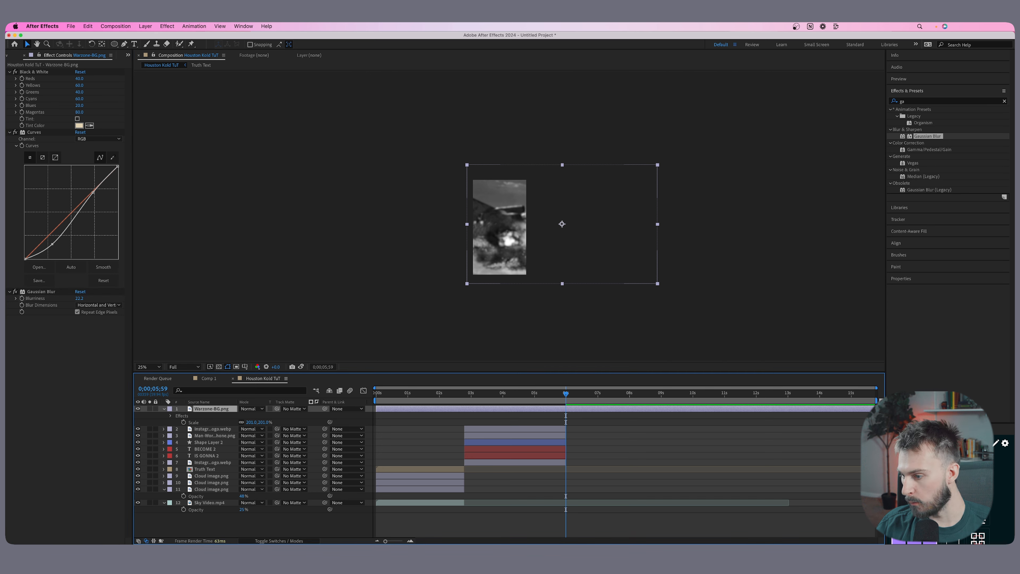
Add Soldier.png above the warzone background and position the soldier in the middle of the vertical frame.
click(59, 338)
click(21, 55)
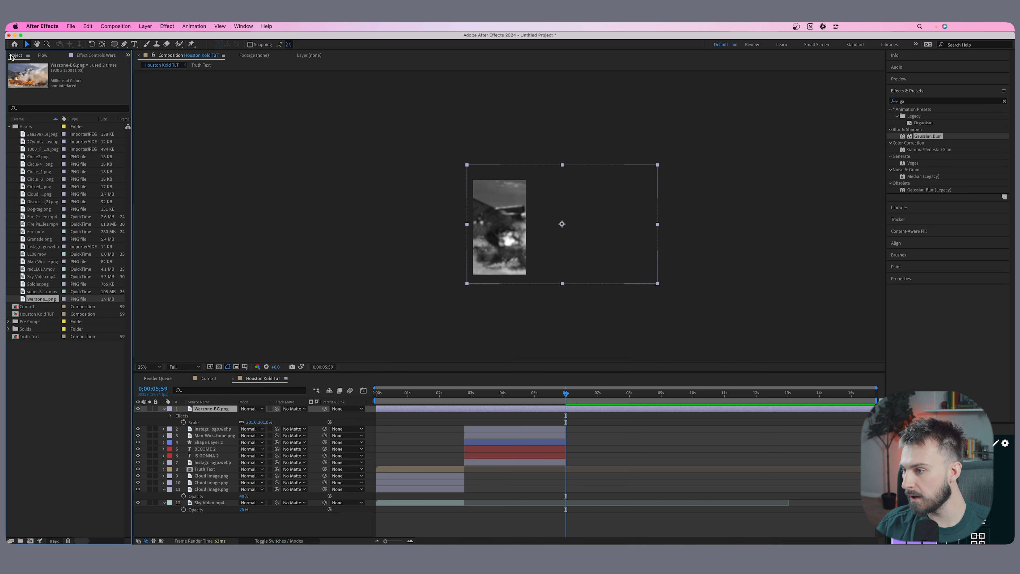
click(40, 286)
drag(40, 285, 498, 241)
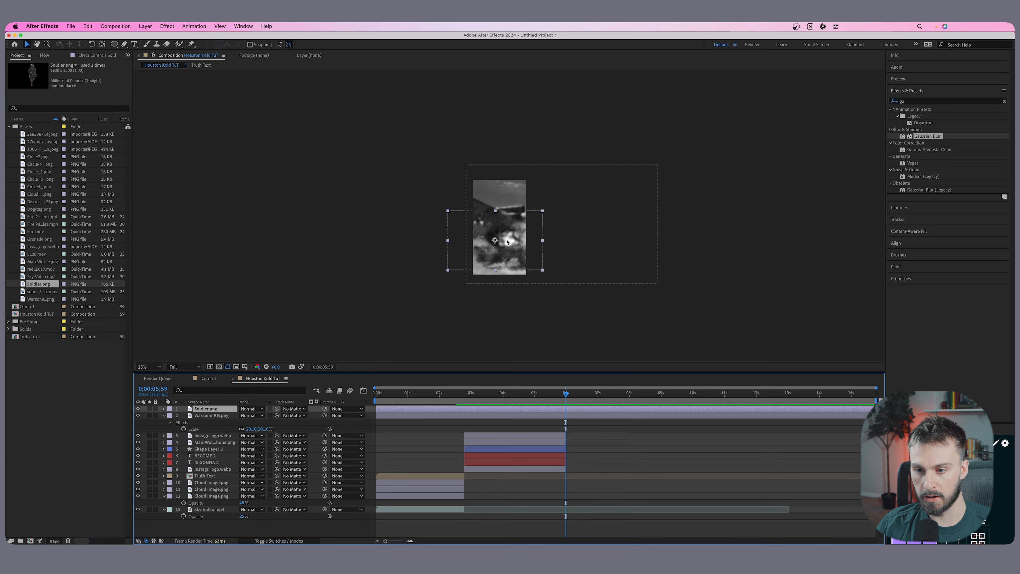
scroll(505, 246, up, 1)
drag(515, 234, 502, 232)
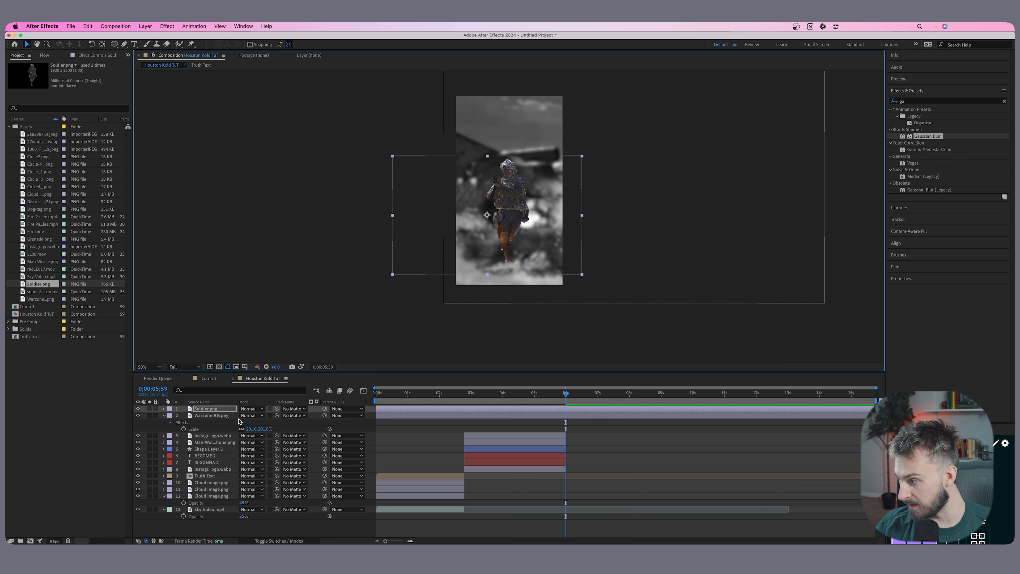
key(s)
drag(581, 186, 550, 229)
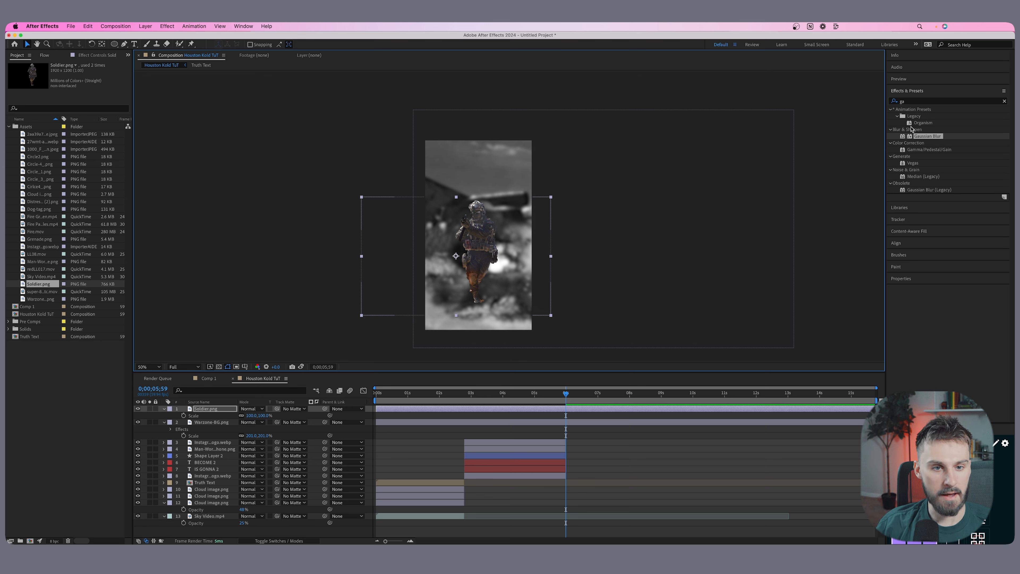
Copy the Black & White and Curves effects from the Warzone-BG.png layer onto the Soldier.png layer.
click(559, 422)
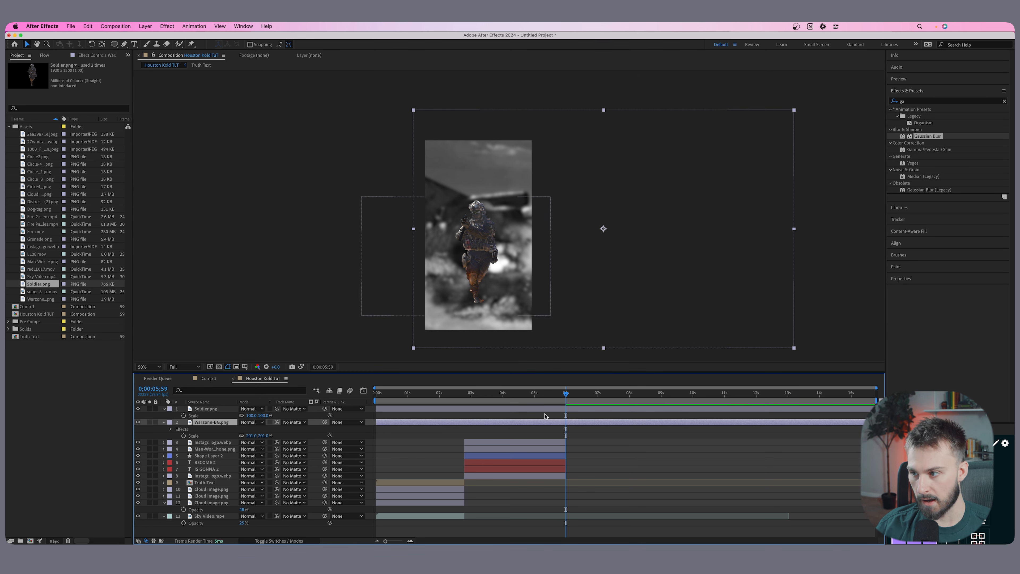
click(86, 57)
click(43, 133)
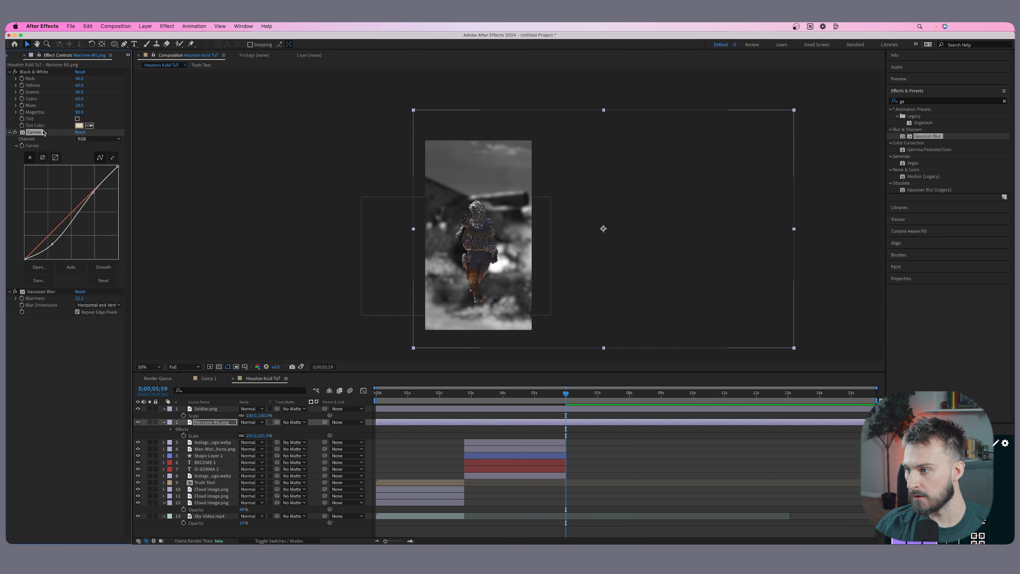
click(38, 75)
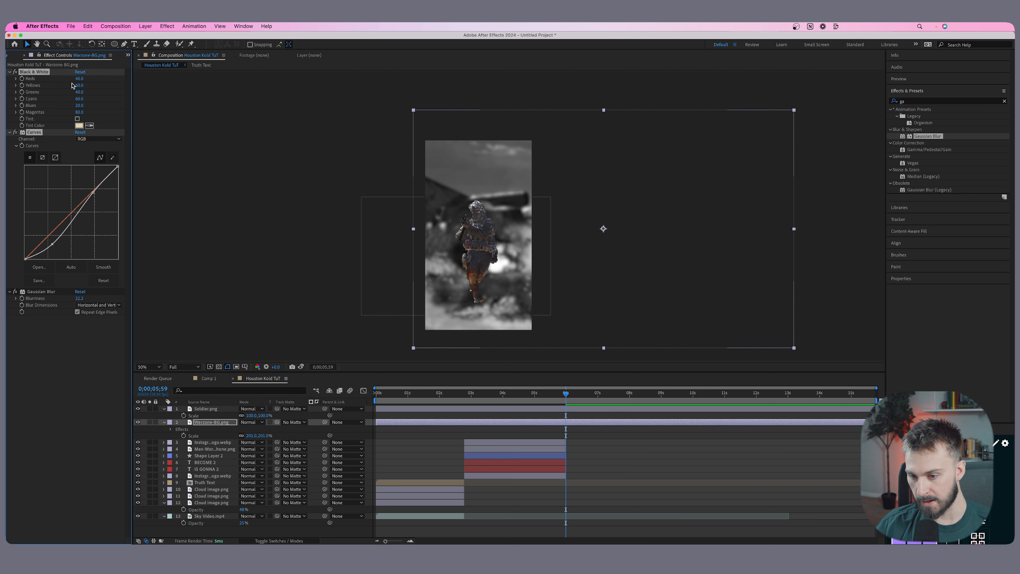
click(572, 409)
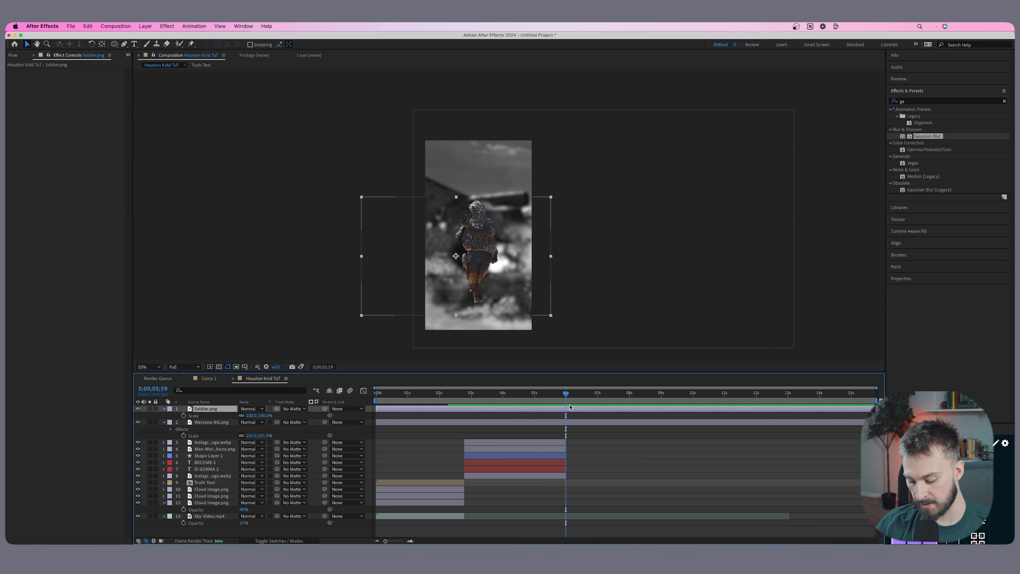
key(super+v)
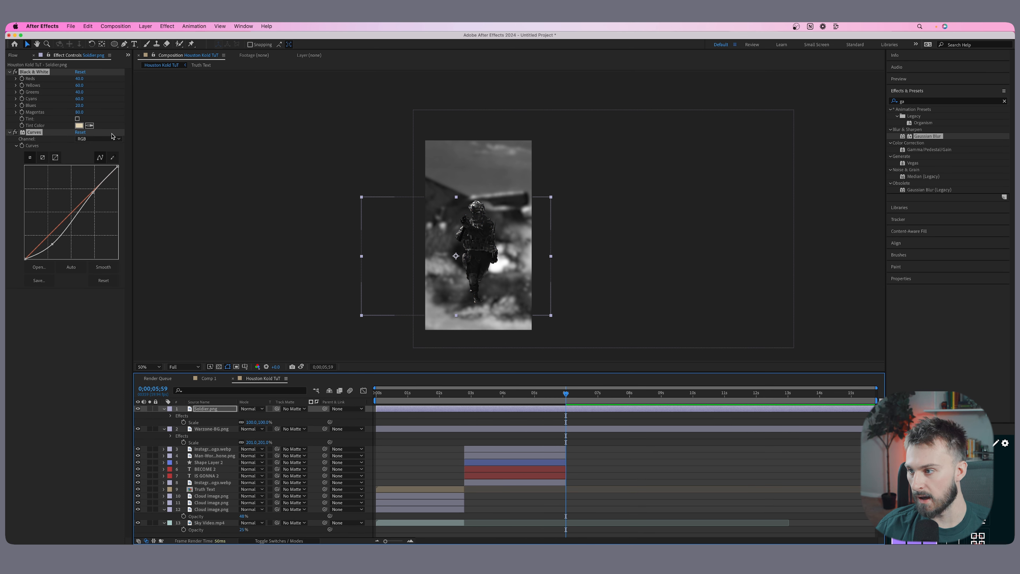
Reshape the soldier's RGB curve into an S shape with raised highlights and lowered shadows.
drag(93, 192, 88, 186)
drag(54, 235, 49, 242)
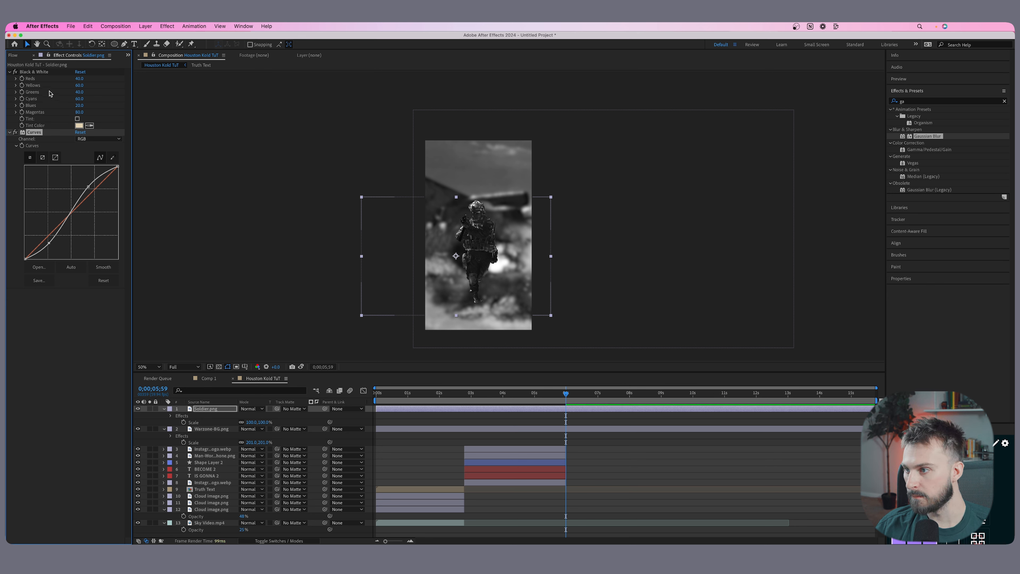
click(458, 417)
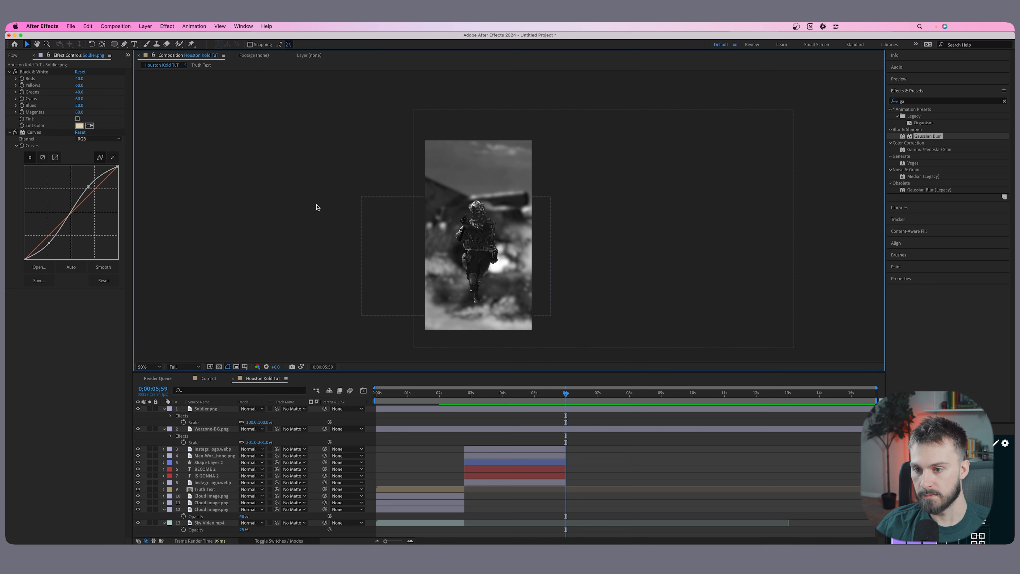
Add the white text WARZONE at 244 px and place it over the soldier.
click(134, 44)
click(458, 244)
text(WARZONE)
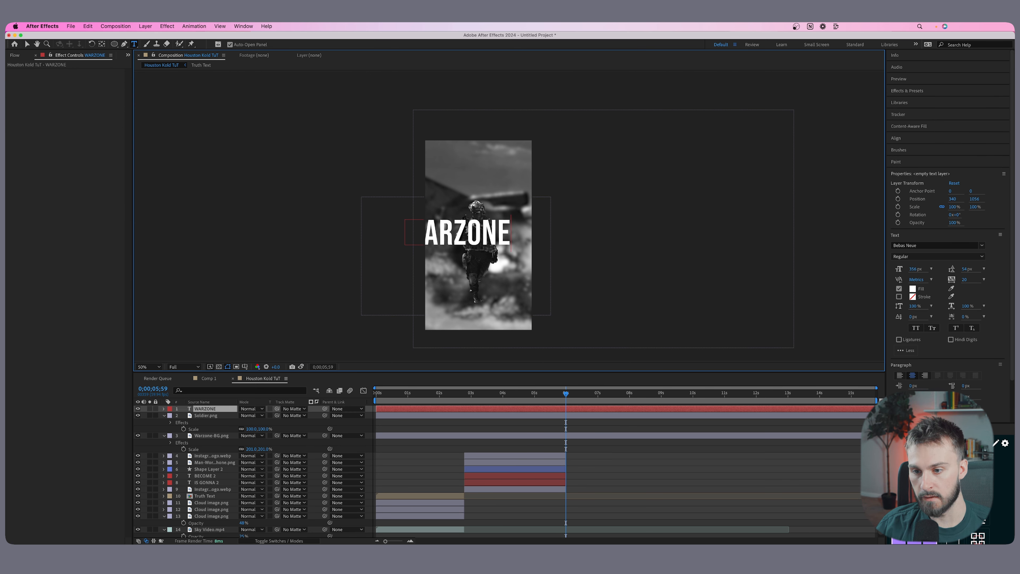
key(super+a)
drag(914, 269, 869, 268)
key(v)
drag(461, 240, 486, 241)
Align the WARZONE text horizontally and vertically to the centre of the composition.
click(899, 138)
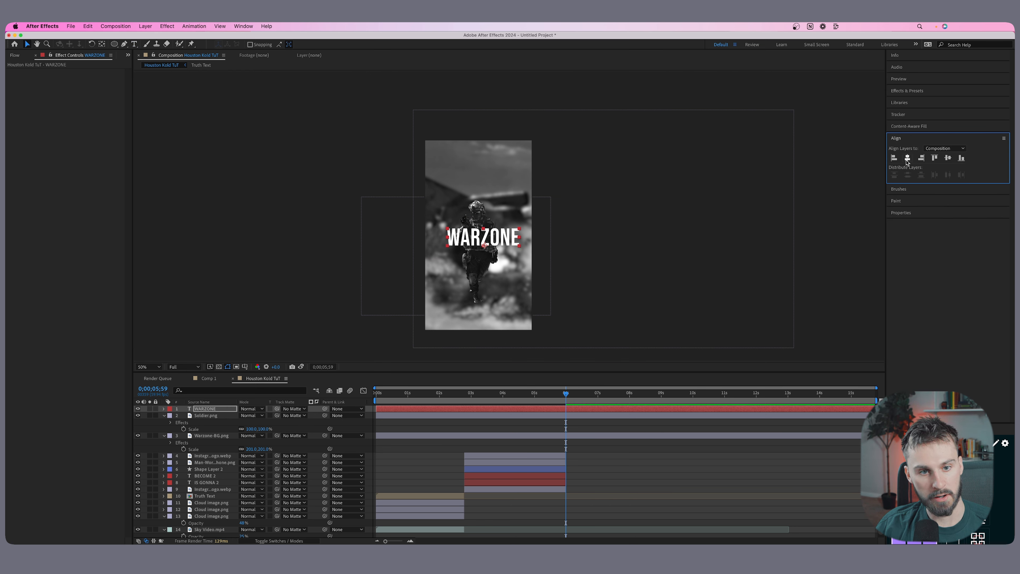
click(244, 26)
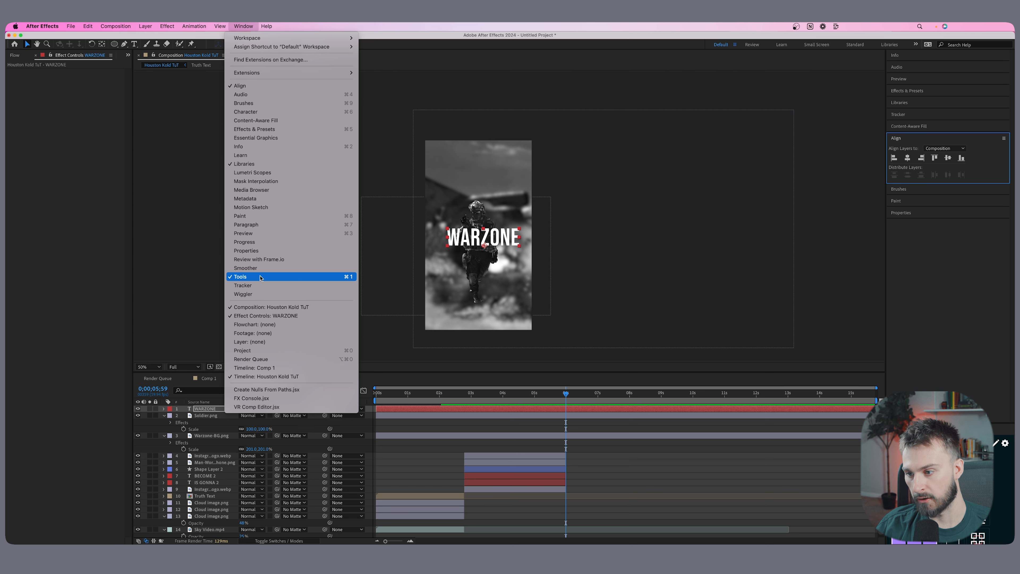
click(908, 156)
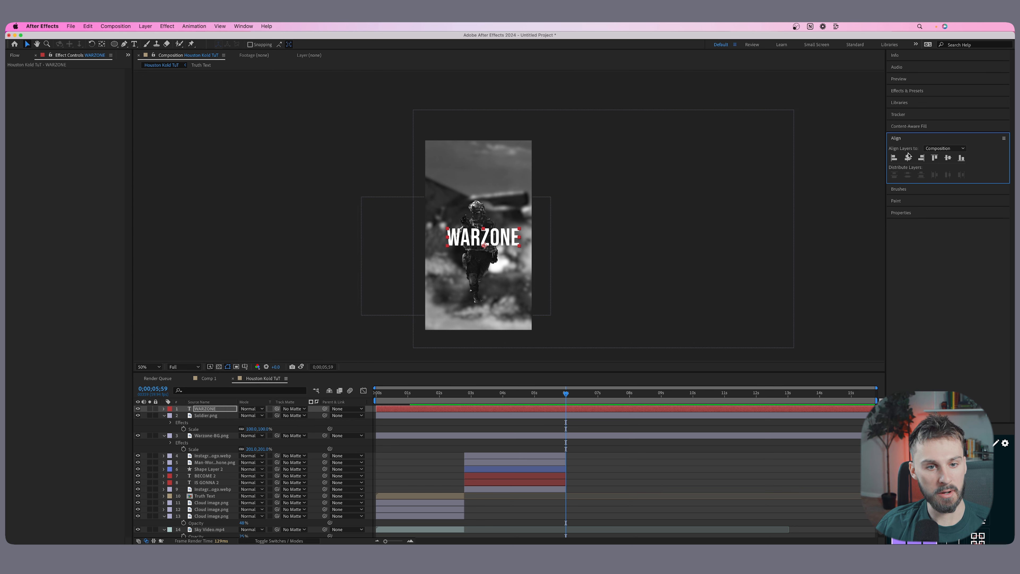
click(908, 159)
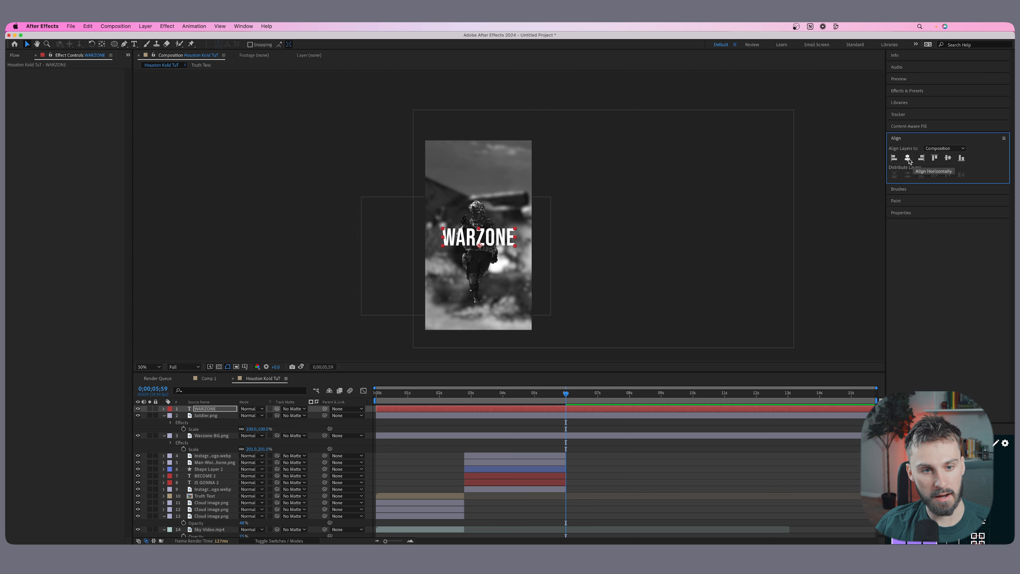
click(947, 158)
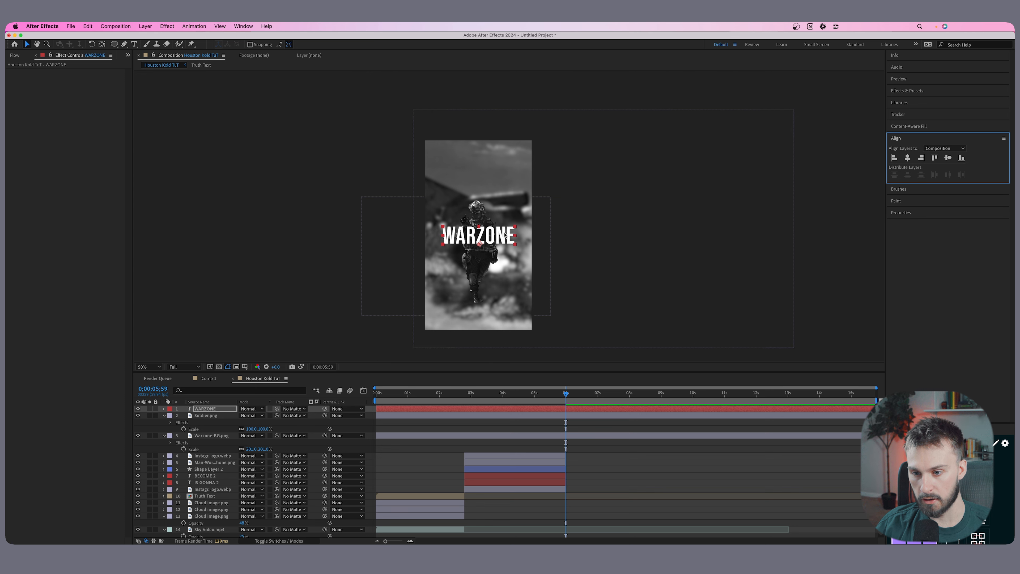
Reduce the WARZONE text's font size to about 220 px.
double_click(502, 241)
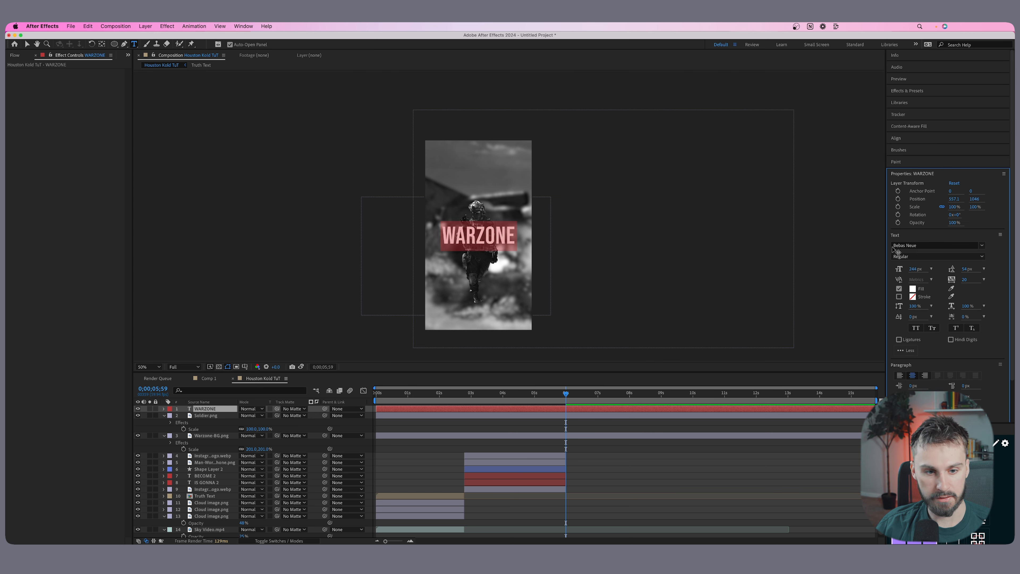
drag(928, 265, 920, 265)
click(669, 462)
Duplicate the WARZONE text, place the copy beneath the Soldier.png layer and offset it slightly up and to the left of the original.
click(566, 409)
key(super+d)
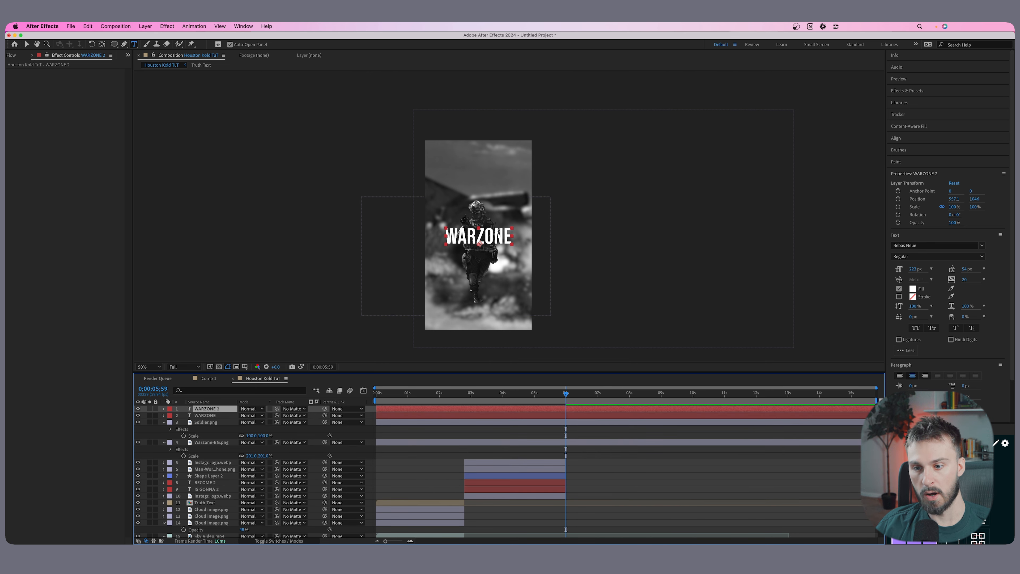
key(v)
drag(498, 239, 488, 239)
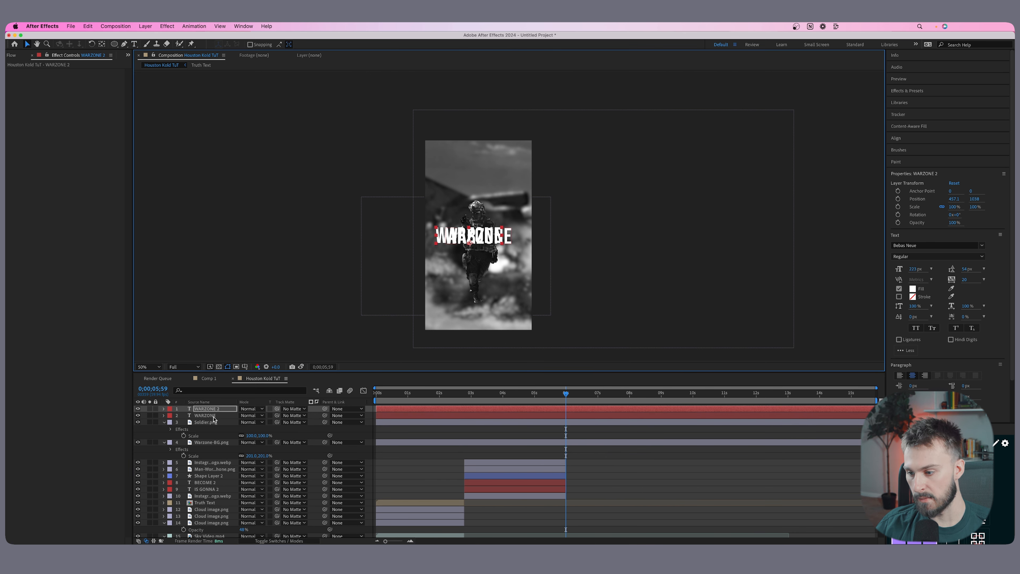
click(215, 413)
drag(214, 412, 213, 438)
drag(441, 240, 441, 232)
Fill the WARZONE 2 text with bright red and enlarge its font size to about 1093 px.
double_click(440, 232)
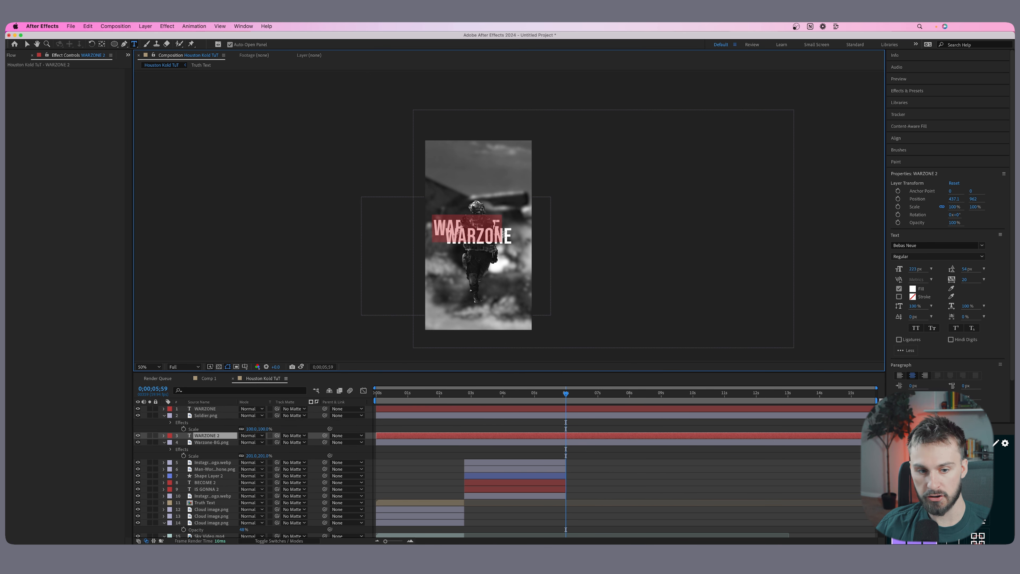
click(915, 289)
click(408, 317)
drag(421, 421, 422, 420)
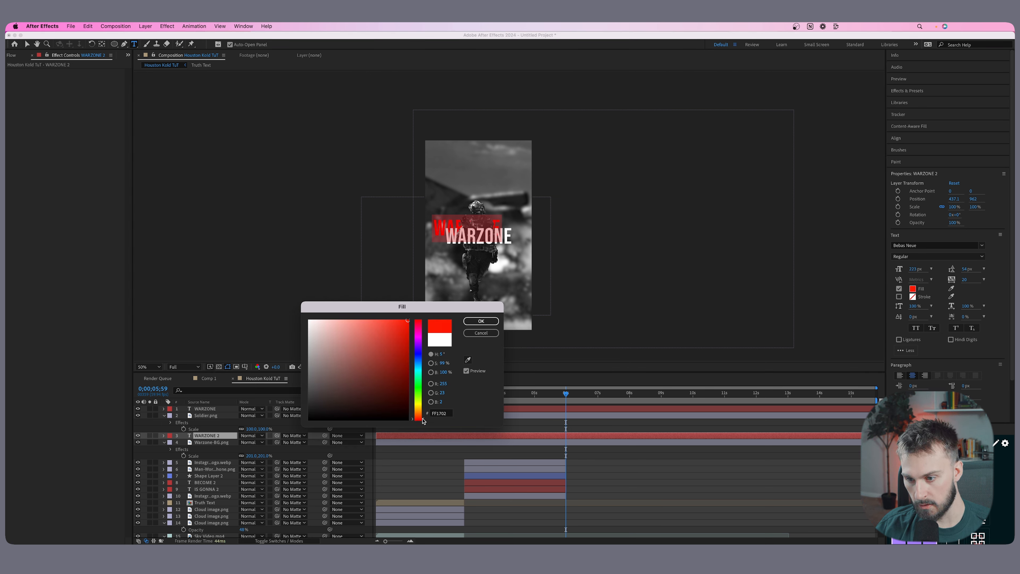
click(481, 320)
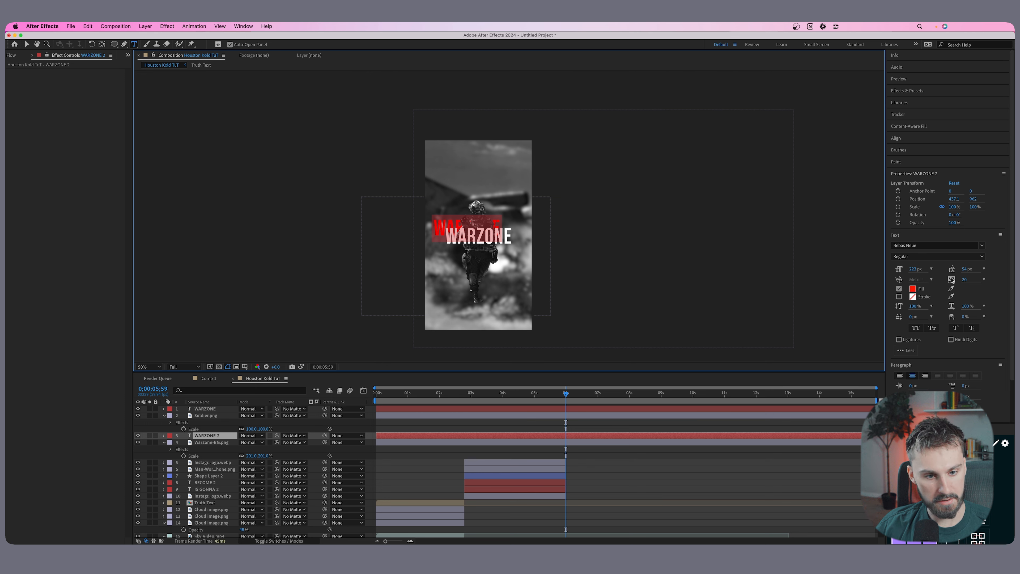
drag(917, 269, 943, 267)
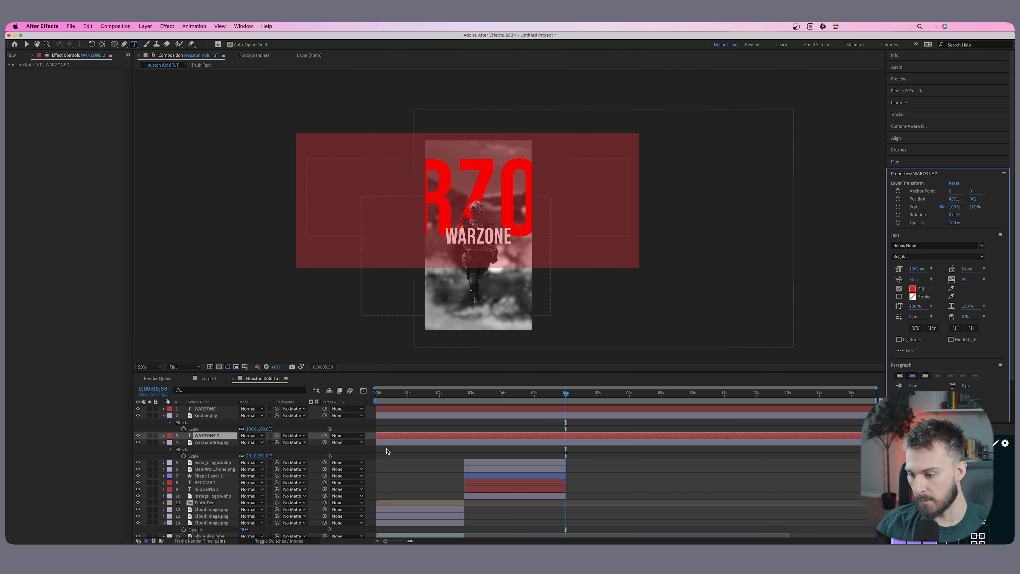
click(534, 437)
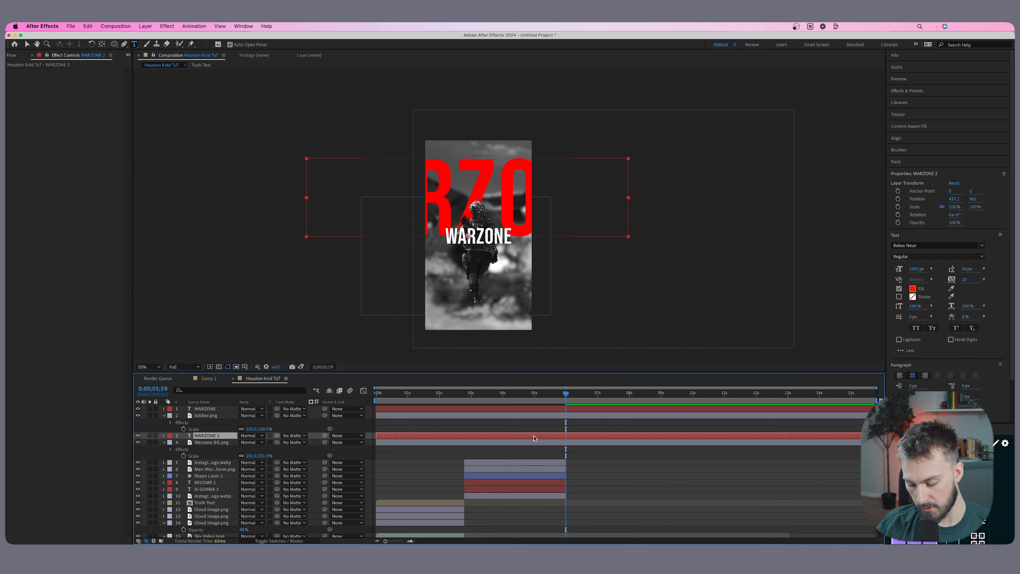
Rotate the red WARZONE 2 text to -9°, scale it to about 86% and position it behind the soldier's upper body.
key(r)
drag(249, 442, 245, 443)
click(496, 217)
click(541, 441)
click(542, 434)
key(v)
drag(465, 165, 483, 191)
key(s)
drag(249, 442, 256, 442)
key(r)
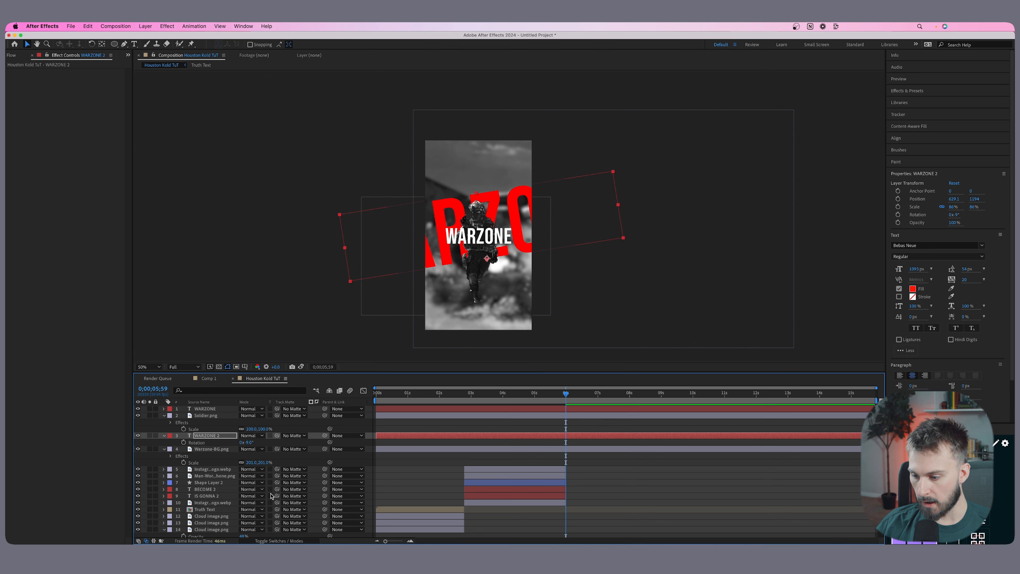
Set the blending mode of the red WARZONE 2 text to Color Burn.
click(252, 436)
click(264, 277)
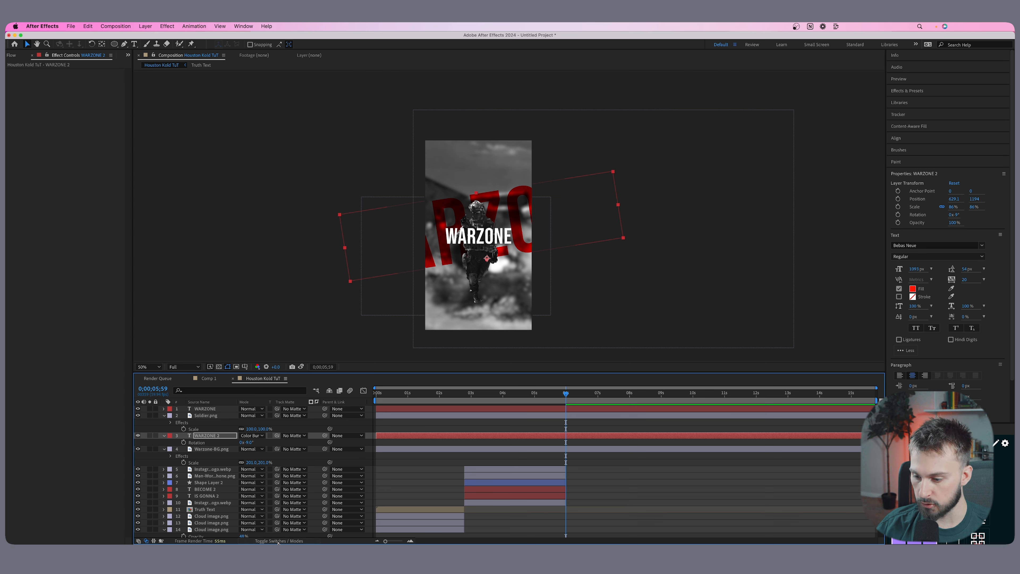
click(296, 541)
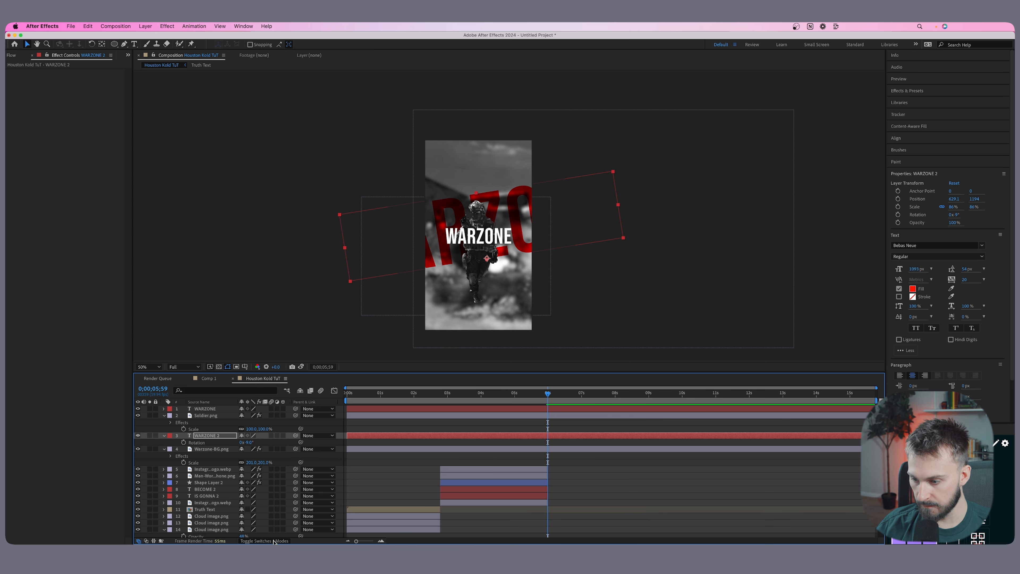
click(273, 541)
click(257, 436)
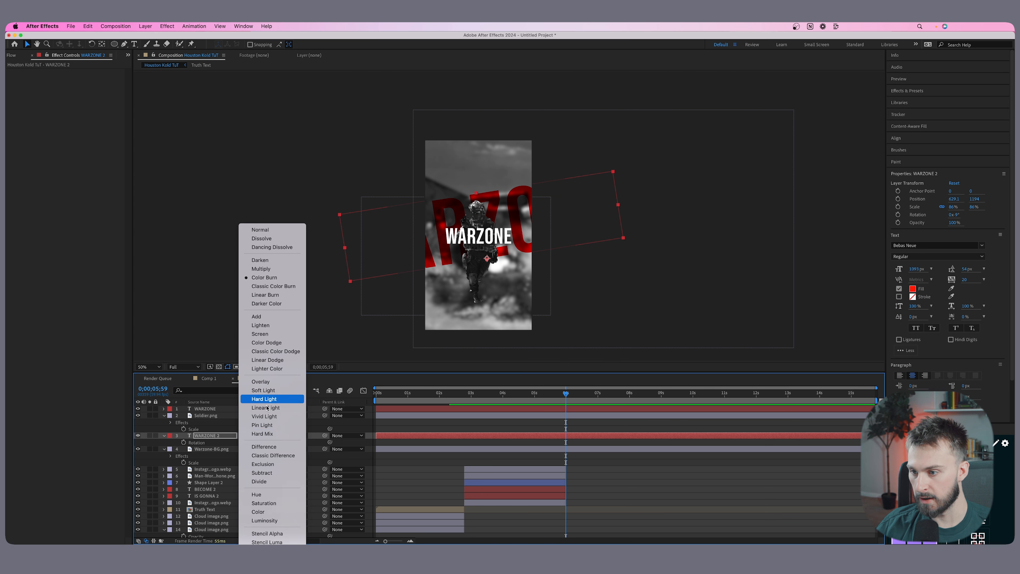
click(208, 434)
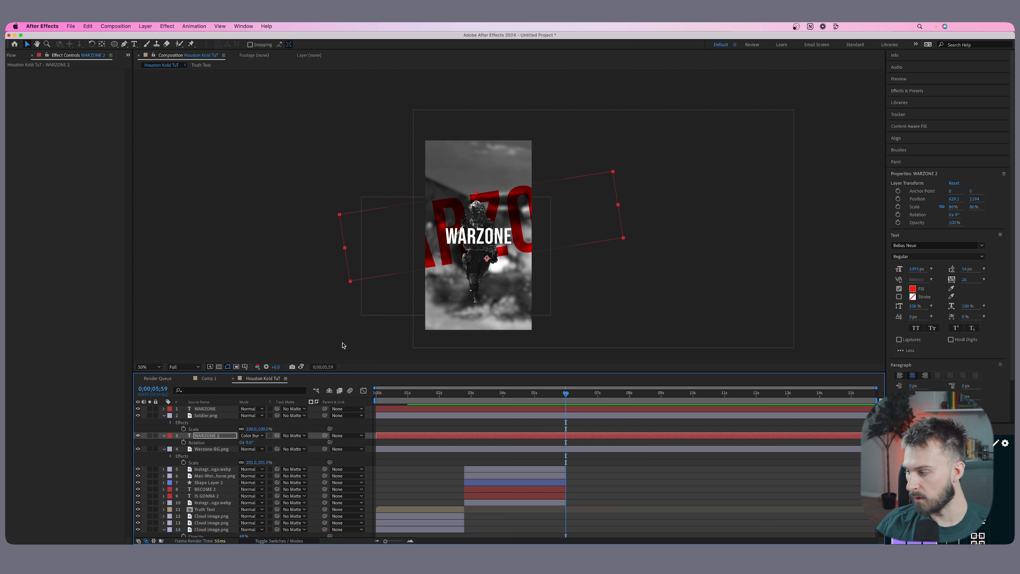
click(594, 283)
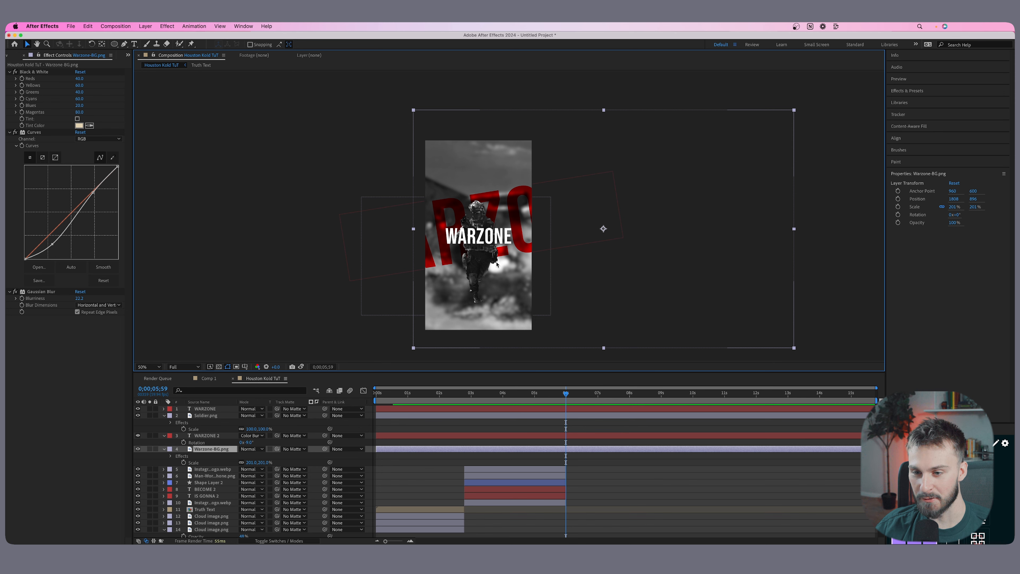
Add Grenade.png as the top layer in the lower-left part of the vertical frame.
click(15, 55)
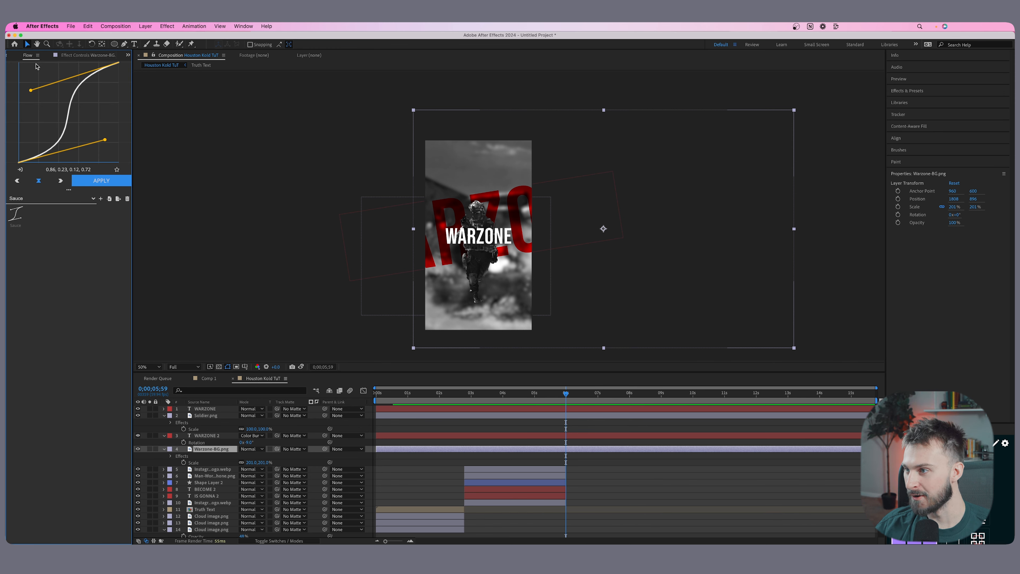
click(10, 55)
click(51, 293)
click(49, 285)
click(49, 261)
click(49, 238)
drag(46, 243, 443, 315)
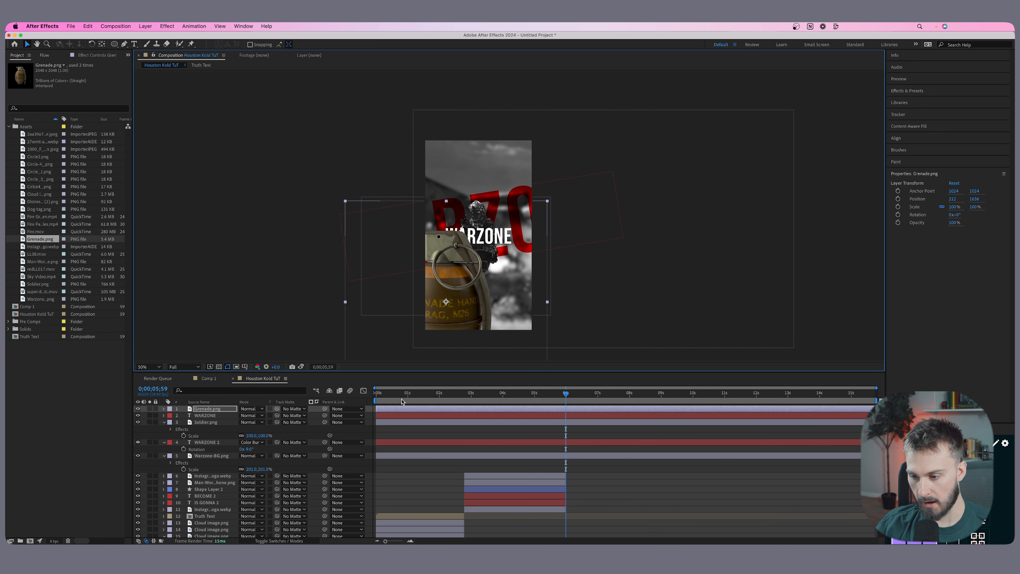
Scale the grenade to about 45%, rotate it to 18° and tuck it into the frame's lower-left corner.
key(s)
drag(251, 415, 235, 419)
drag(428, 319, 418, 322)
drag(246, 415, 260, 417)
key(r)
click(245, 418)
drag(438, 310, 441, 309)
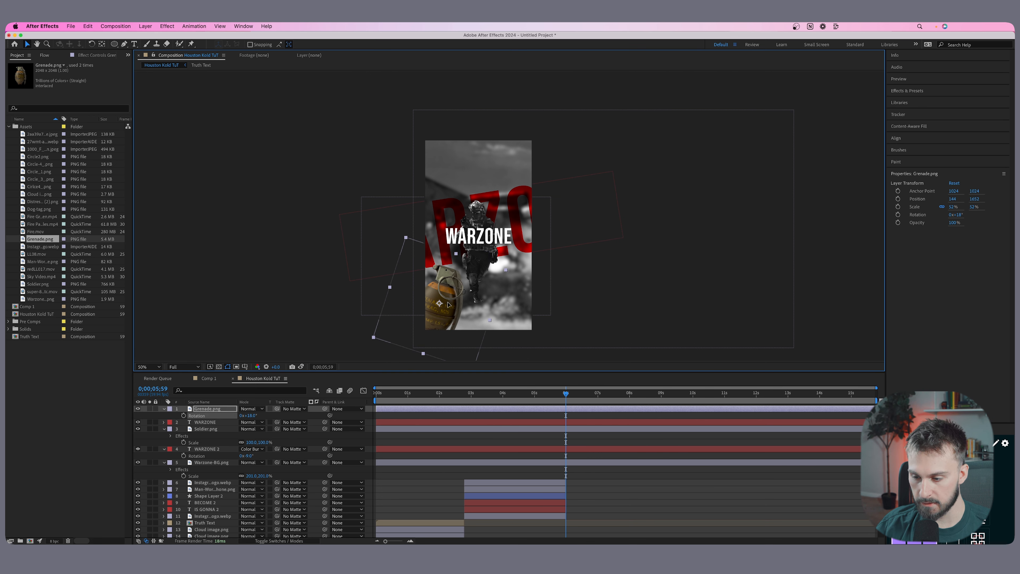
key(s)
drag(249, 419, 245, 416)
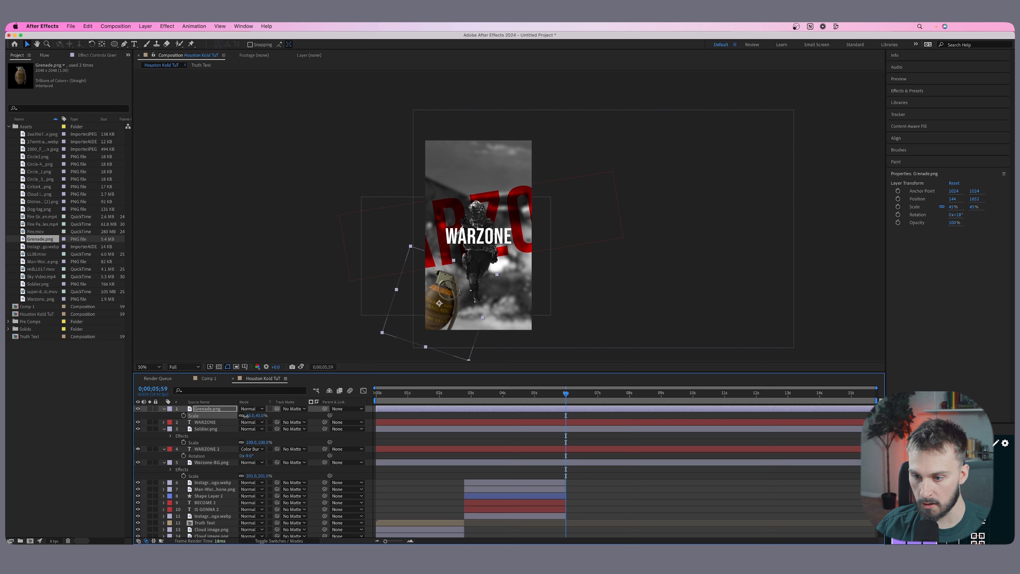
Copy the Black & White and Curves effects from Warzone-BG.png to the grenade layer and soften the dip in its curve.
click(524, 421)
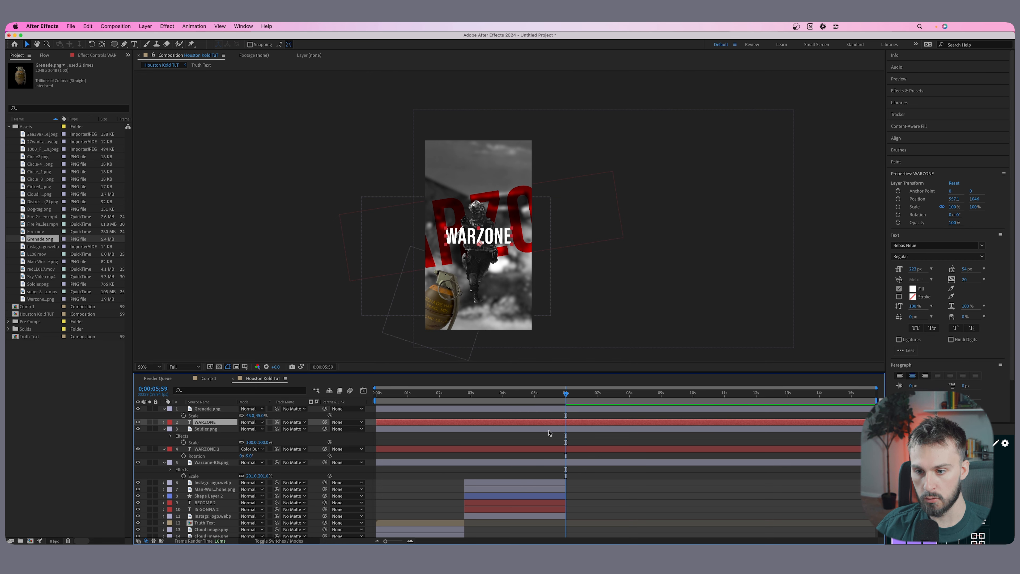
click(553, 429)
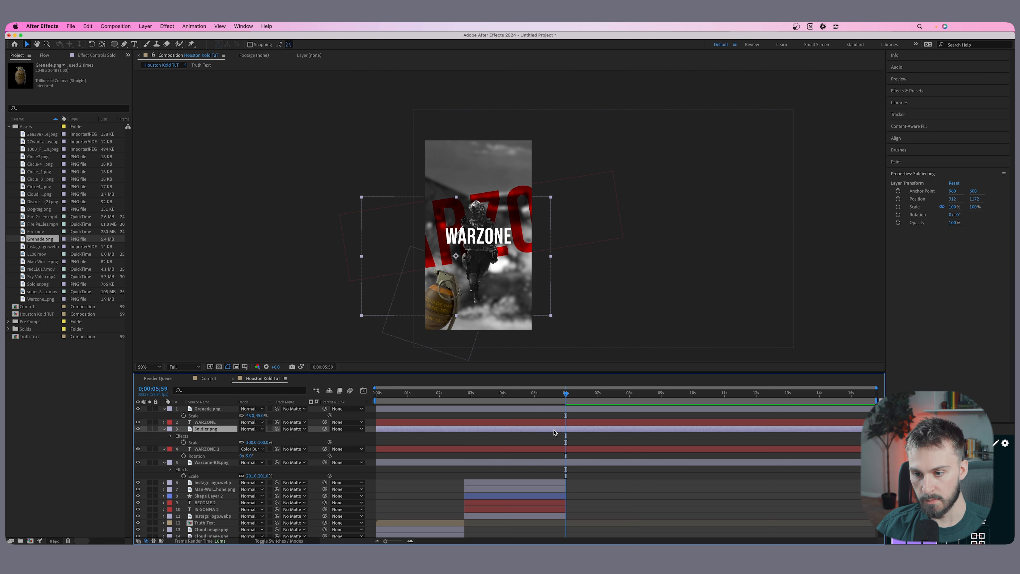
click(560, 461)
click(93, 56)
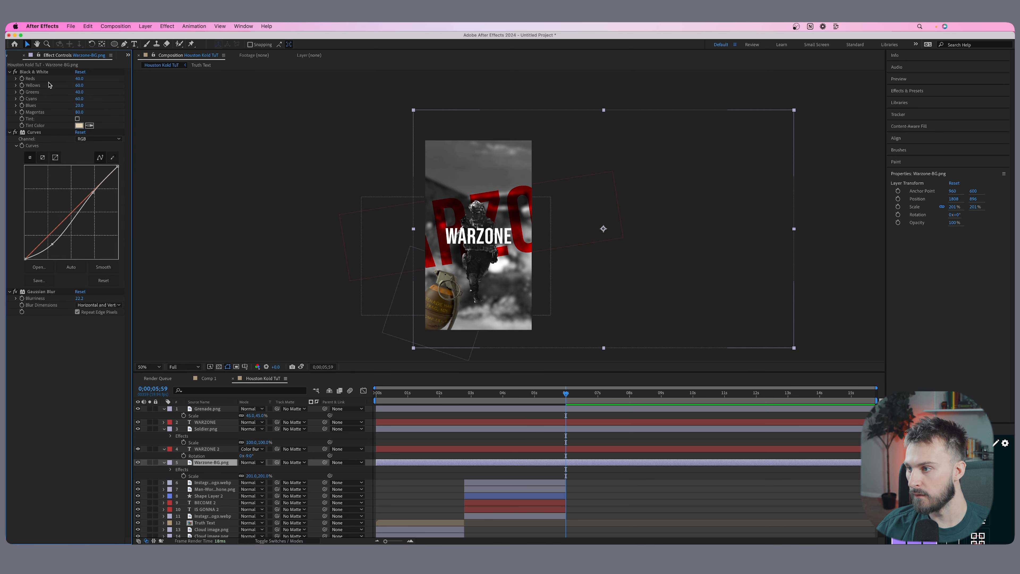
click(40, 132)
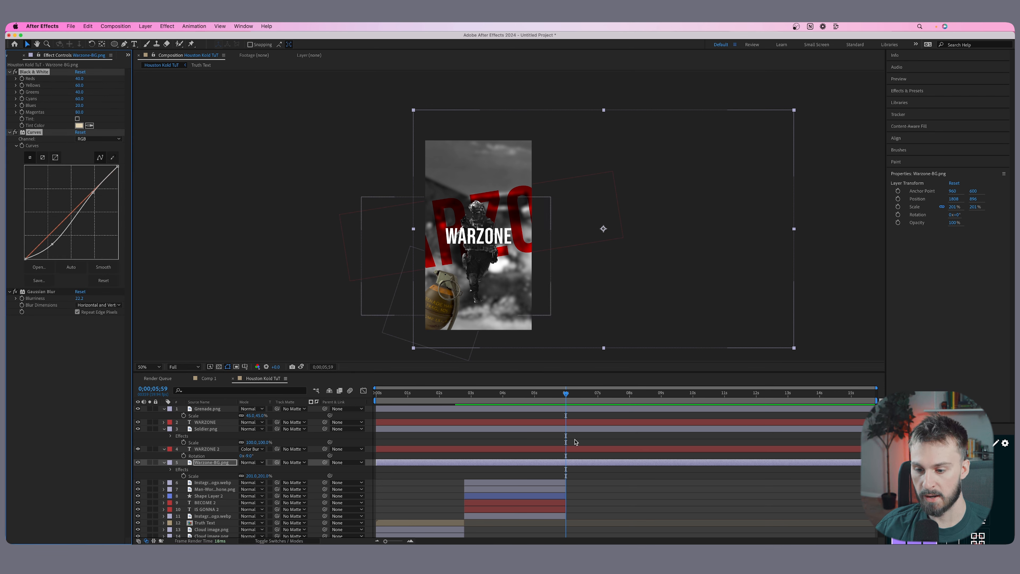
click(565, 450)
click(547, 409)
drag(51, 232, 50, 241)
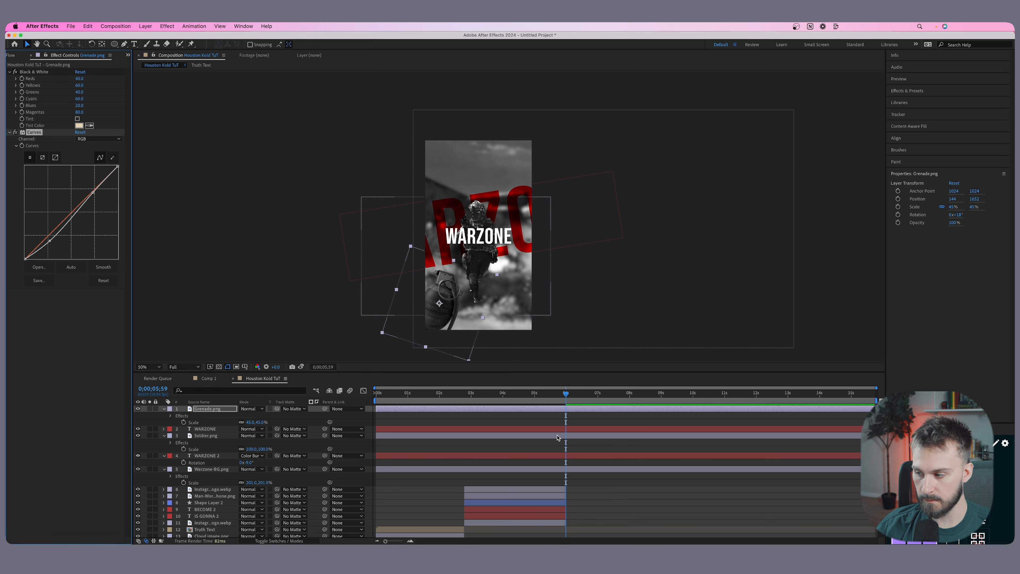
Add Dog-tag.png as the top layer in the upper-right part of the vertical frame and scale it to about 158%.
click(11, 55)
click(12, 57)
drag(39, 209, 520, 156)
key(s)
drag(249, 415, 526, 367)
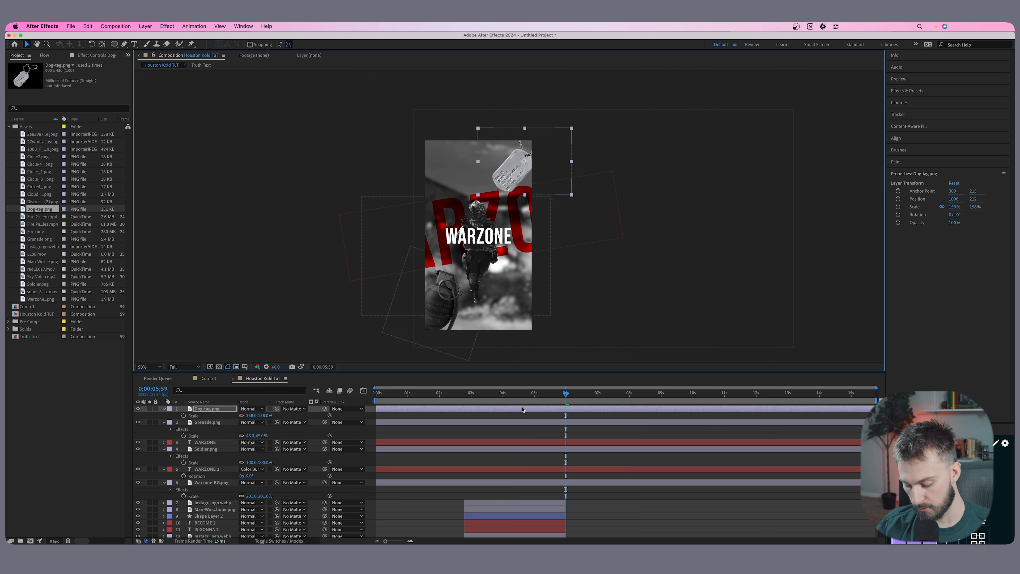
Paste the Black & White and Curves effects onto the dog tag and pull its RGB curve well down to darken it.
click(678, 470)
click(559, 410)
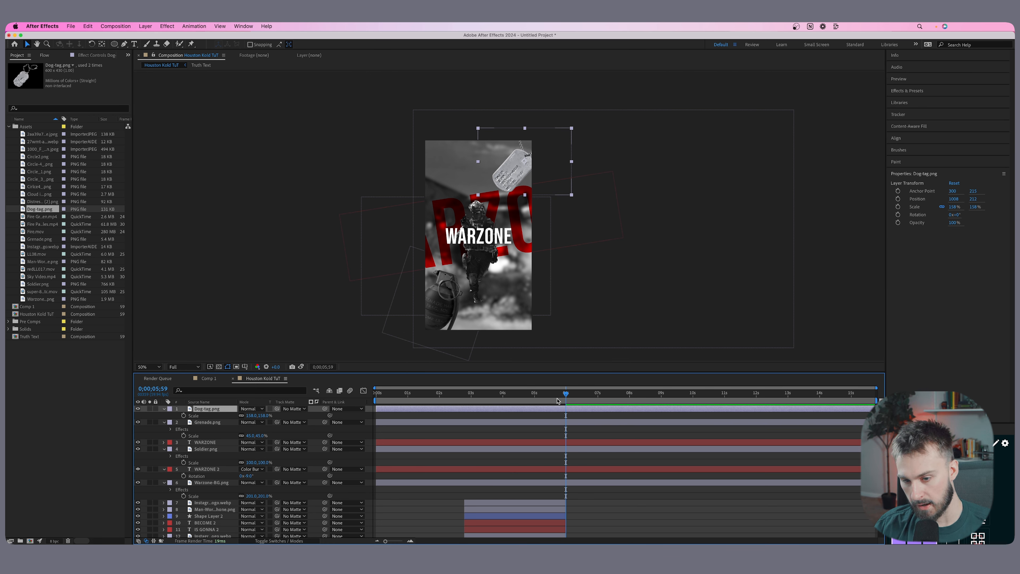
key(super+v)
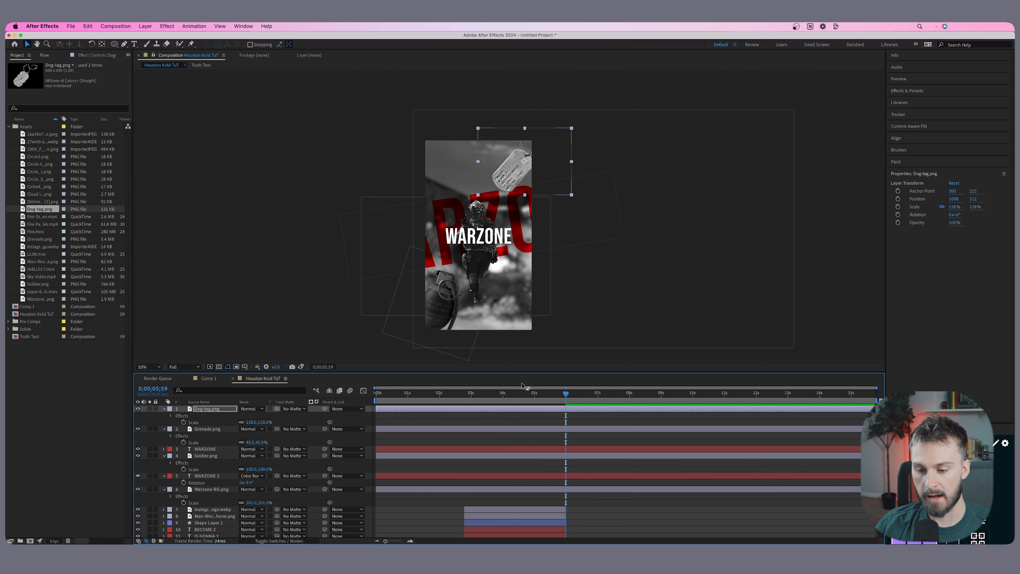
click(86, 55)
drag(52, 244, 105, 202)
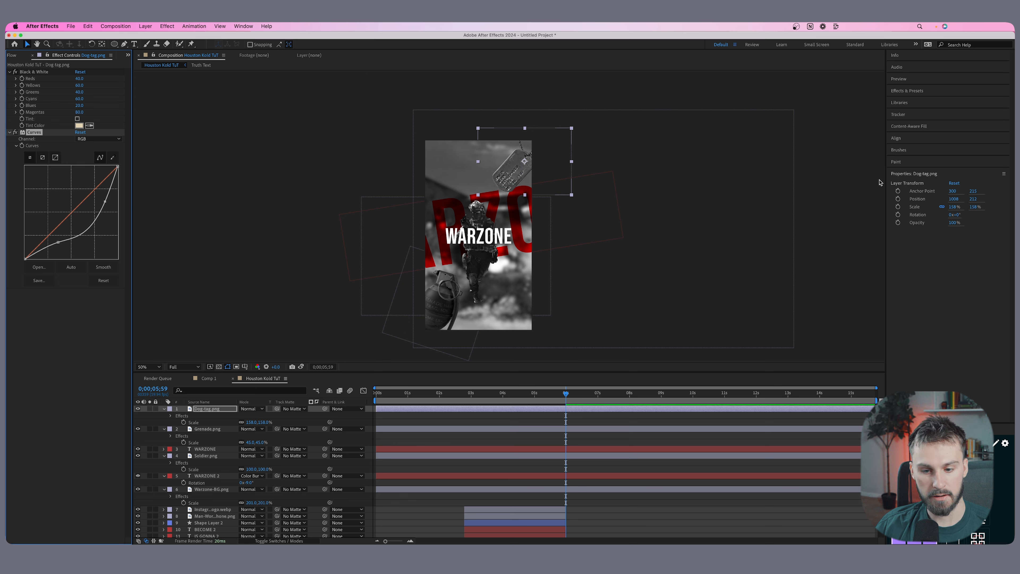
Apply Gaussian Blur to the dog tag with a blurriness of about 10, and soften the grenade with the same effect.
click(908, 91)
text(ga)
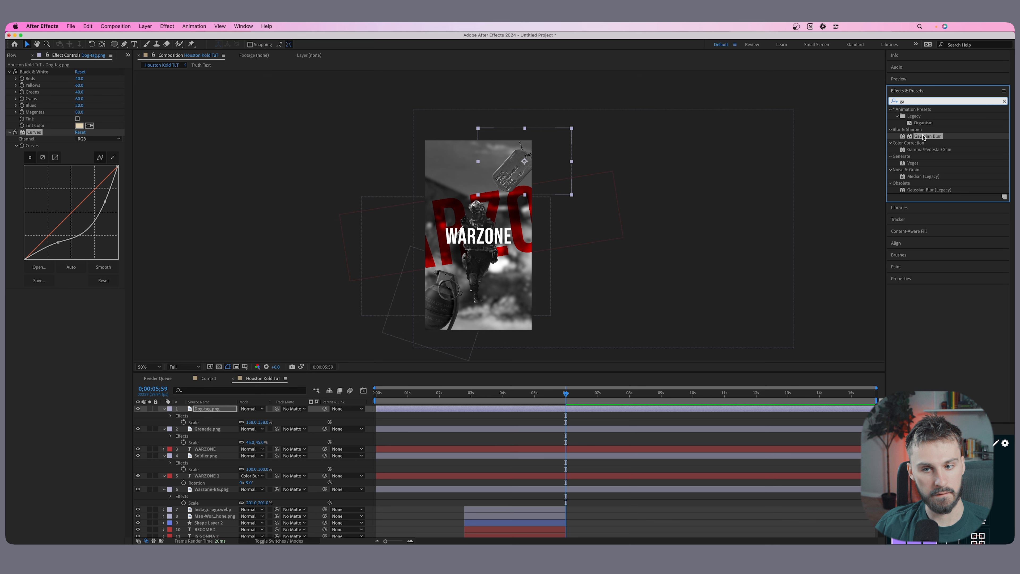
drag(922, 137, 520, 161)
drag(78, 298, 127, 312)
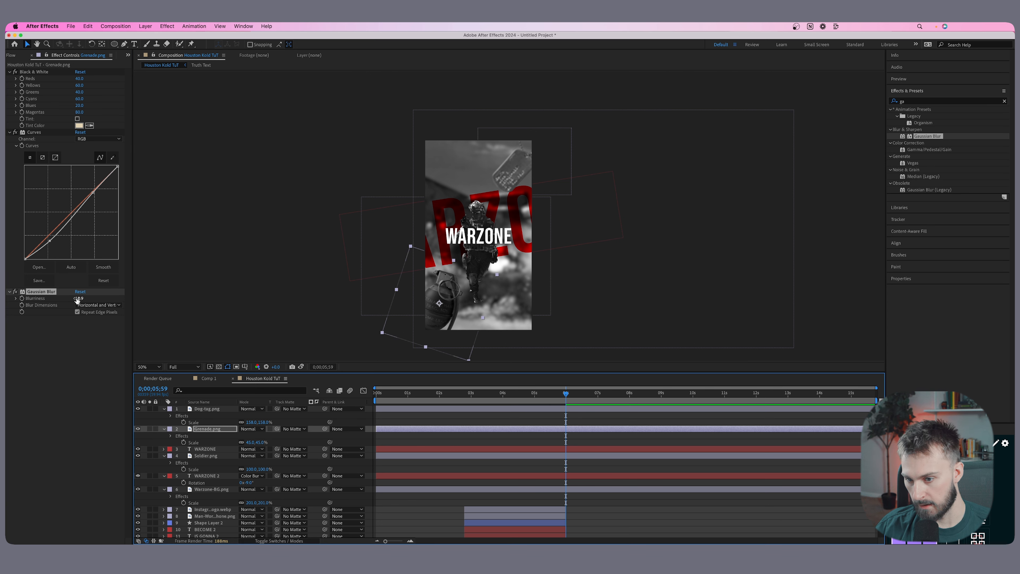
drag(77, 298, 106, 301)
Find Fire.mov among the project assets and add it as the top layer over the lower part of the vertical frame.
click(15, 55)
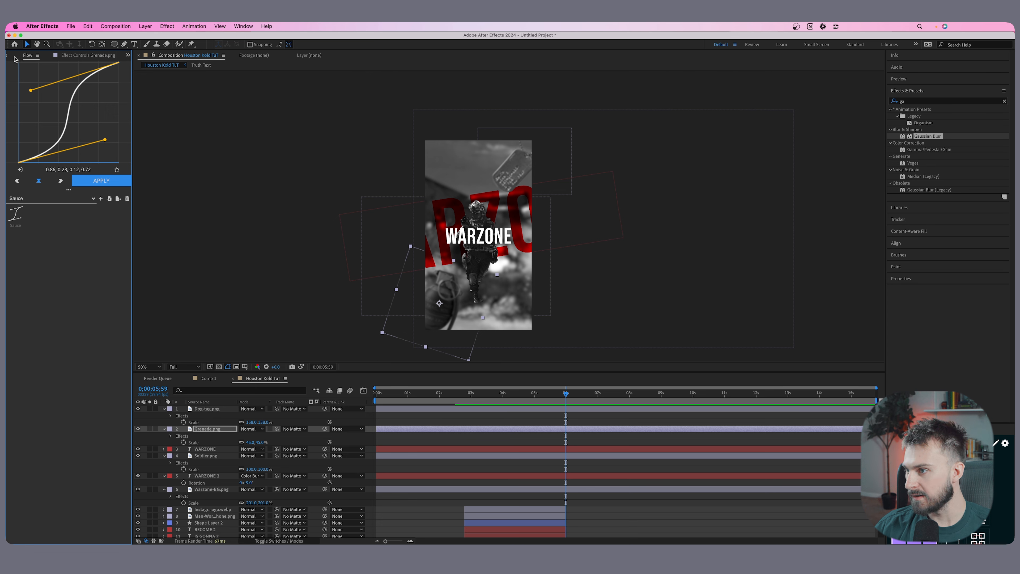
click(15, 57)
click(40, 220)
click(43, 210)
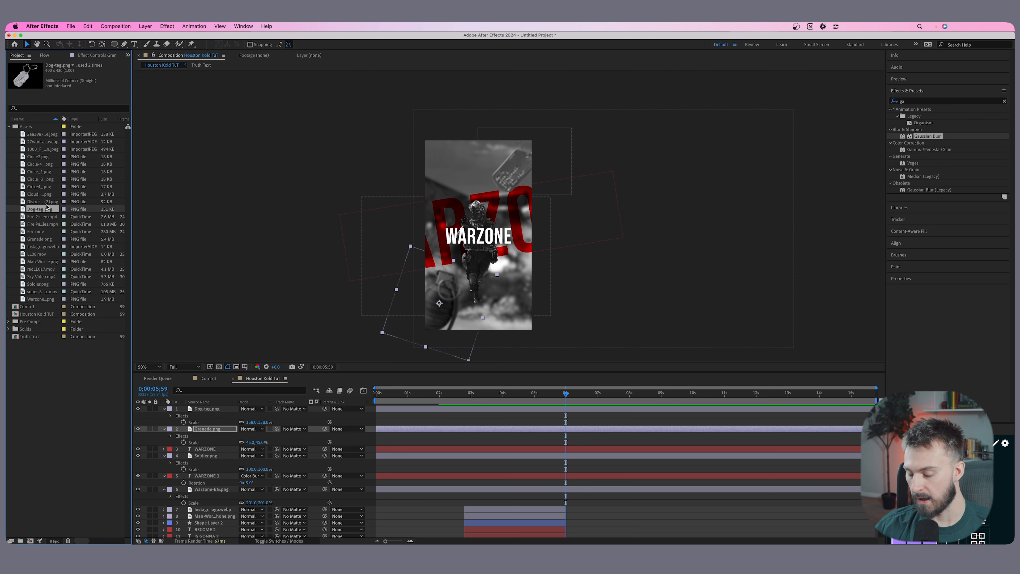
key(Down)
key(Down)
key(Down)
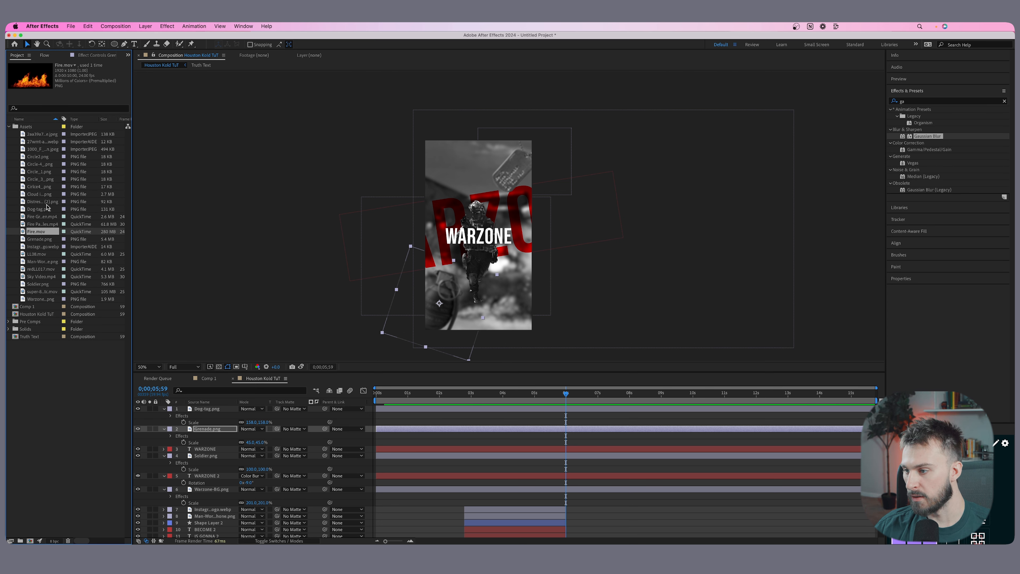
drag(37, 232, 552, 281)
click(562, 279)
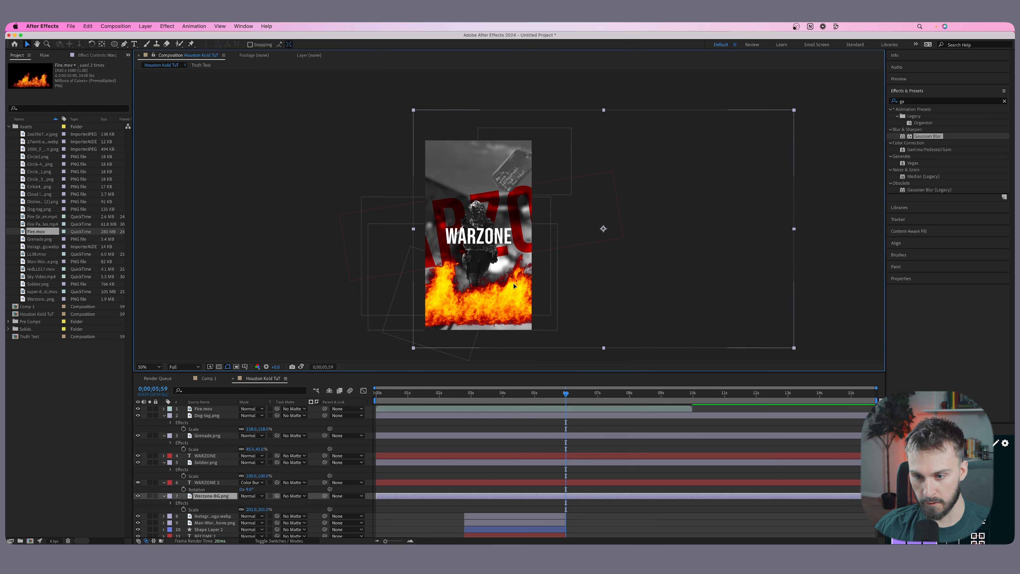
Enlarge and reposition the Fire.mov flames across the lower frame, and move the layer's start to 0;00;05;59.
click(536, 301)
drag(557, 278, 369, 273)
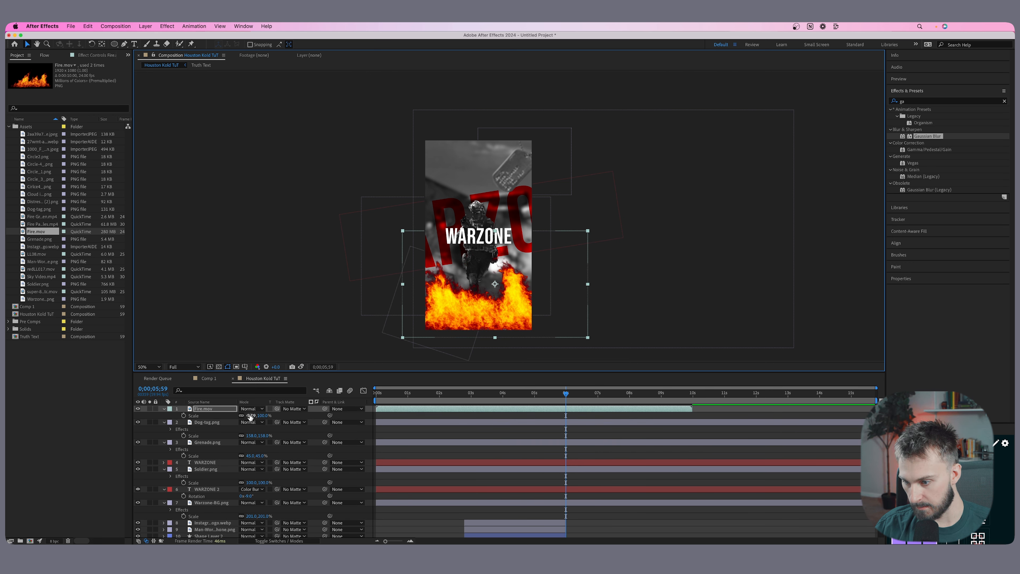
drag(249, 415, 281, 415)
drag(420, 408, 606, 411)
Set the opacity of the Fire.mov layer to 45%.
key(t)
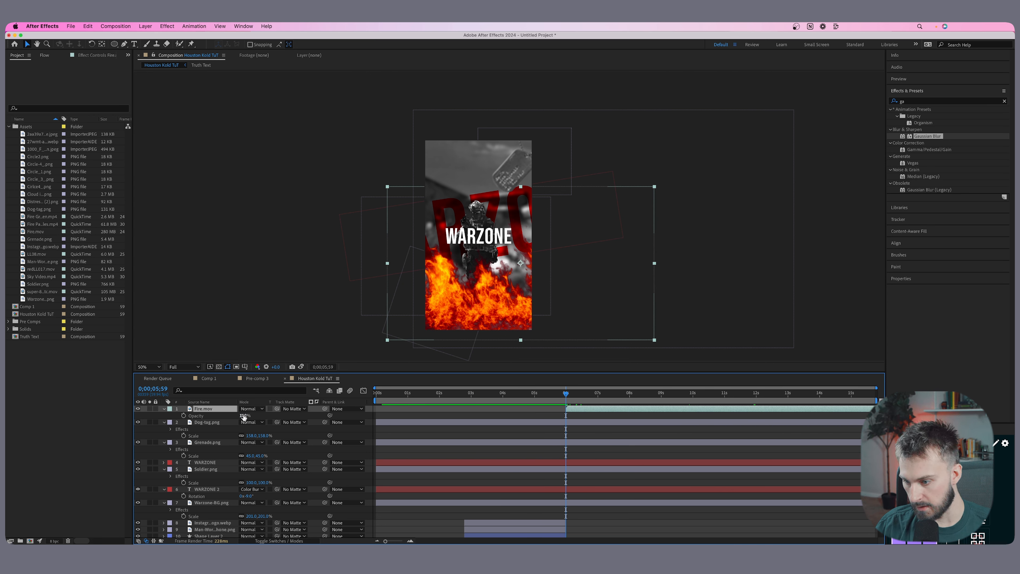
click(244, 416)
text(45)
key(Return)
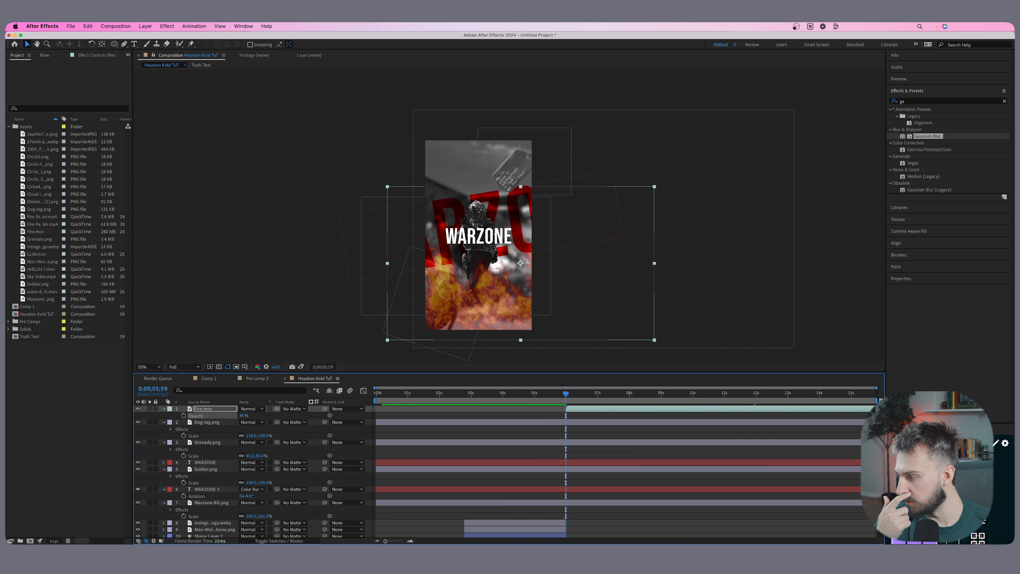
Add Fire Particles.mp4 as the top layer, rotate it to -90° and scale it to about 54% to cover the vertical frame.
click(40, 224)
click(40, 216)
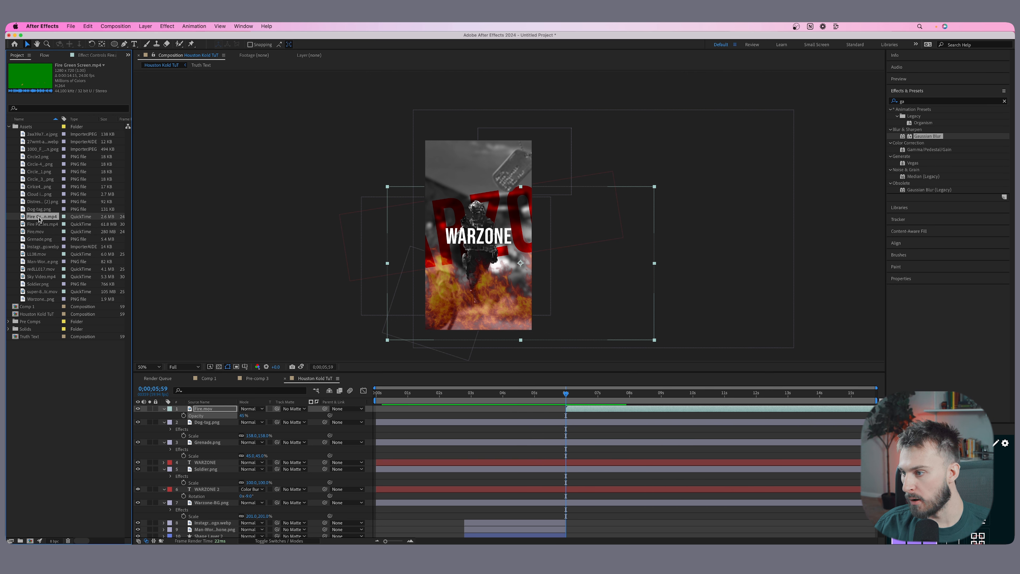
click(39, 209)
drag(38, 222, 476, 232)
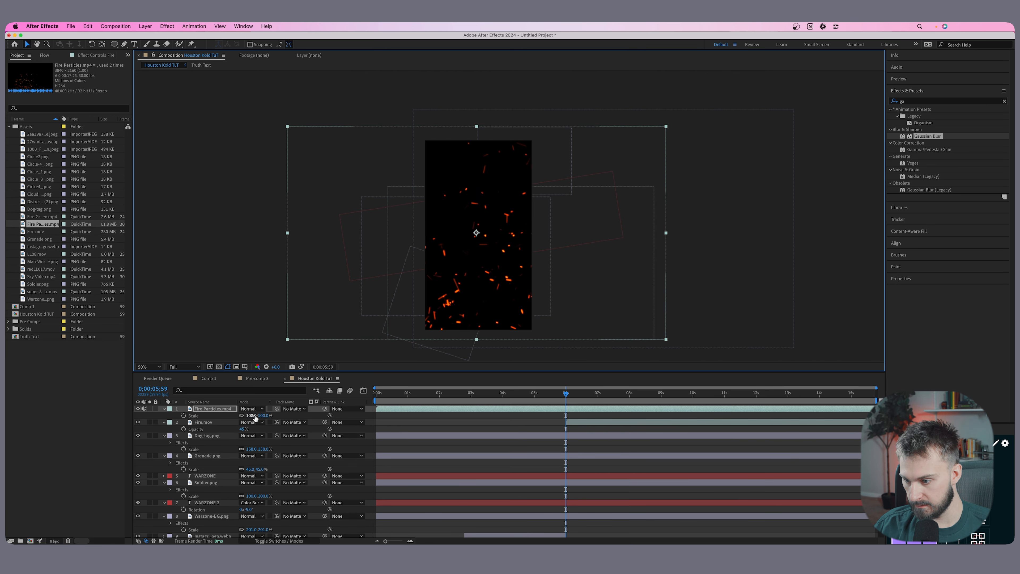
key(r)
drag(257, 416, 231, 418)
text(-90)
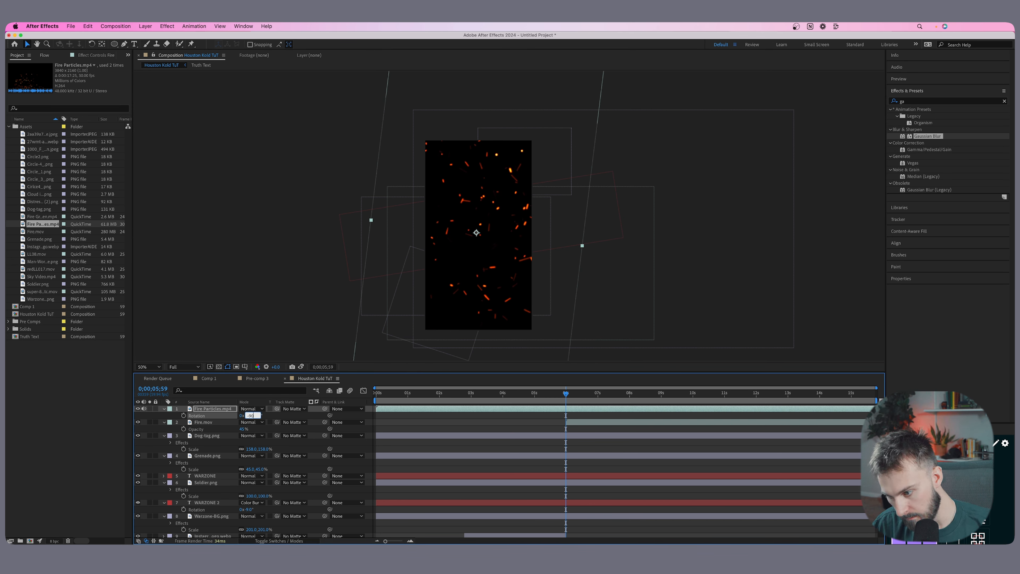
key(Return)
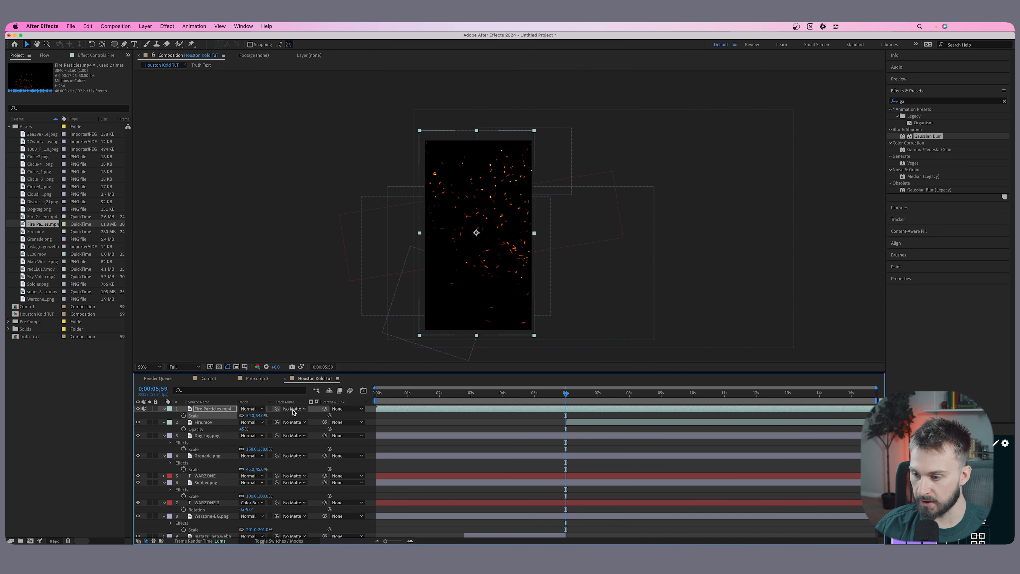
Set the Fire Particles.mp4 blending mode to Add and lower its opacity to about 30%.
click(252, 409)
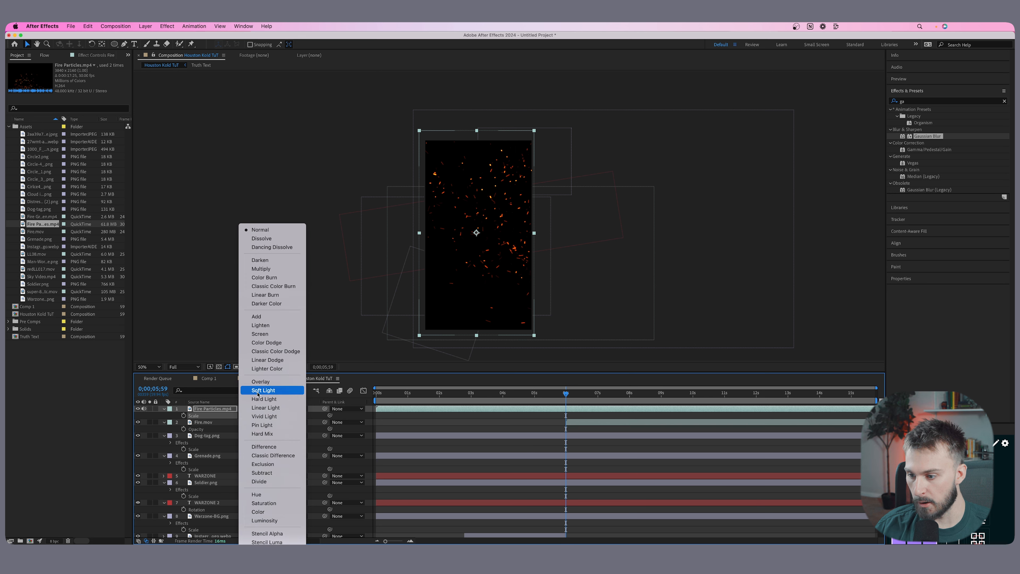
click(273, 317)
key(t)
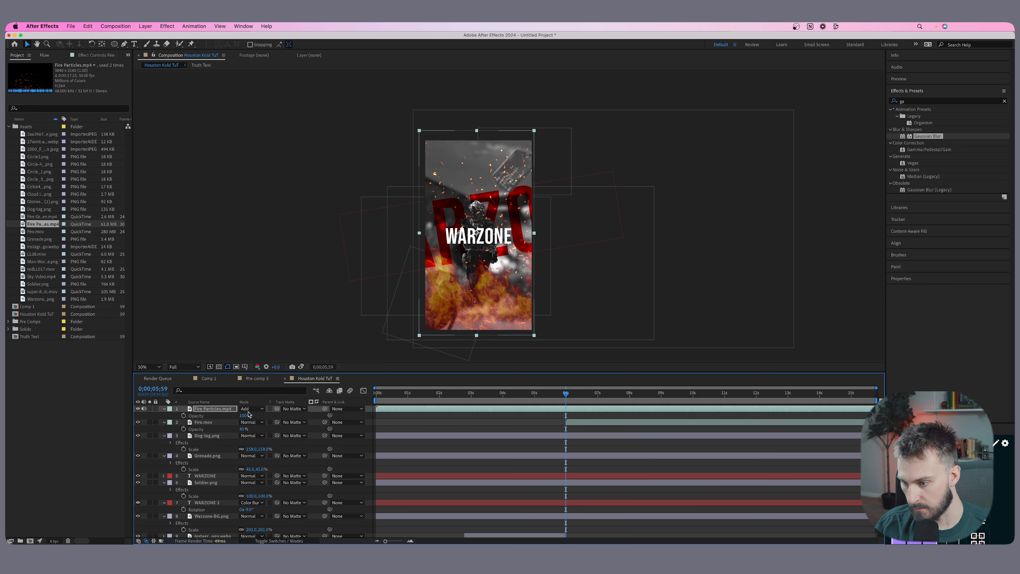
drag(245, 415, 233, 415)
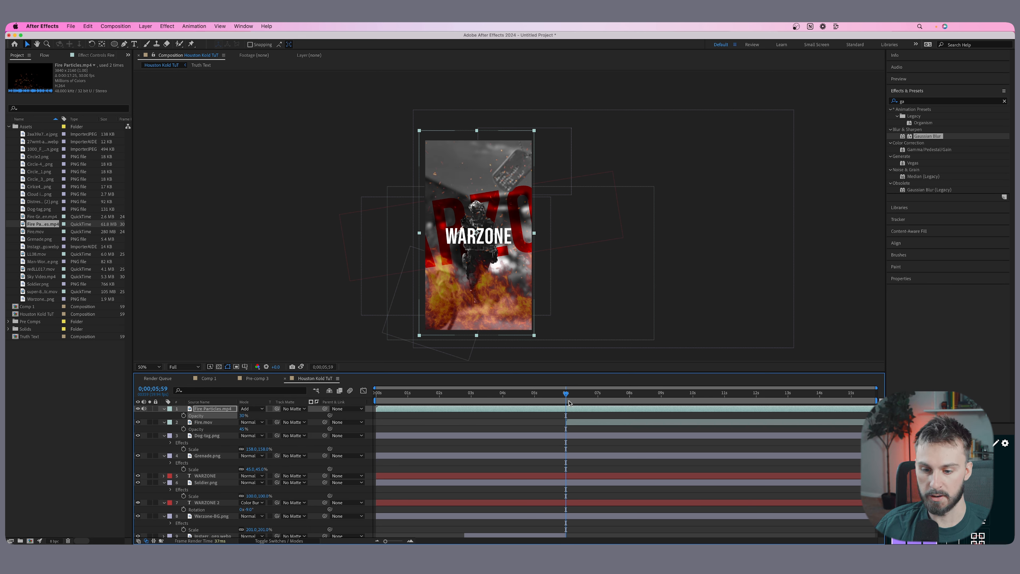
Split the WARZONE scene layers at 0;00;05;59, remove their earlier parts, and make the Fire Particles.mp4 layer start there too.
click(564, 516)
scroll(560, 448, down, 3)
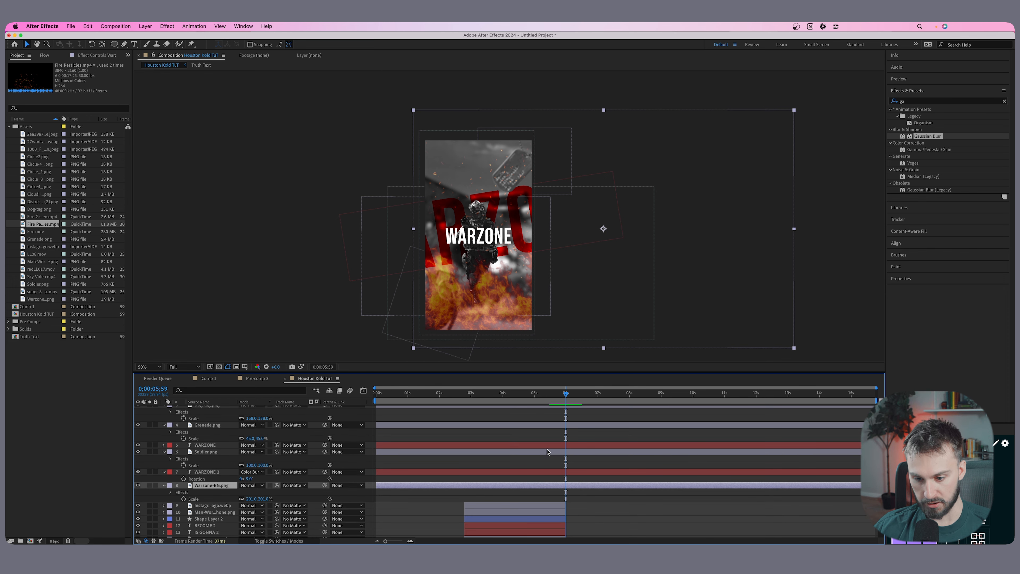
scroll(554, 482, up, 3)
scroll(560, 509, down, 2)
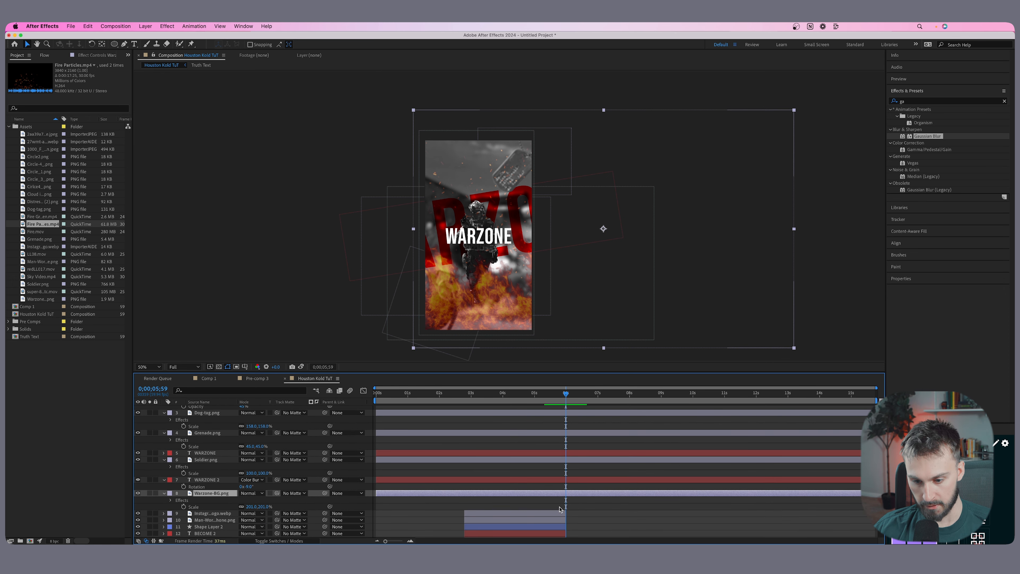
scroll(571, 462, up, 3)
shift+click(569, 437)
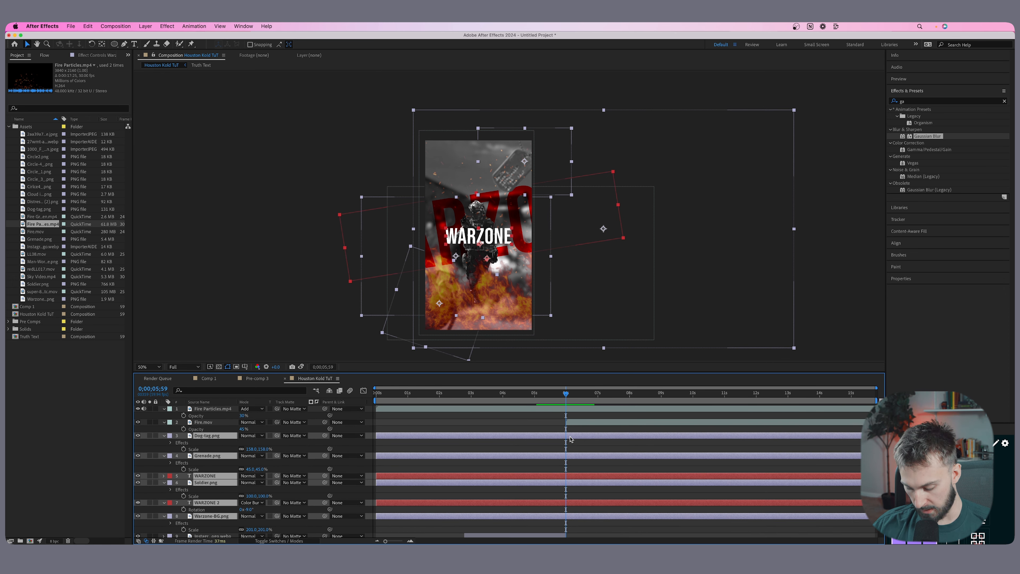
key(super+shift+d)
click(533, 476)
scroll(554, 450, up, 3)
click(567, 413)
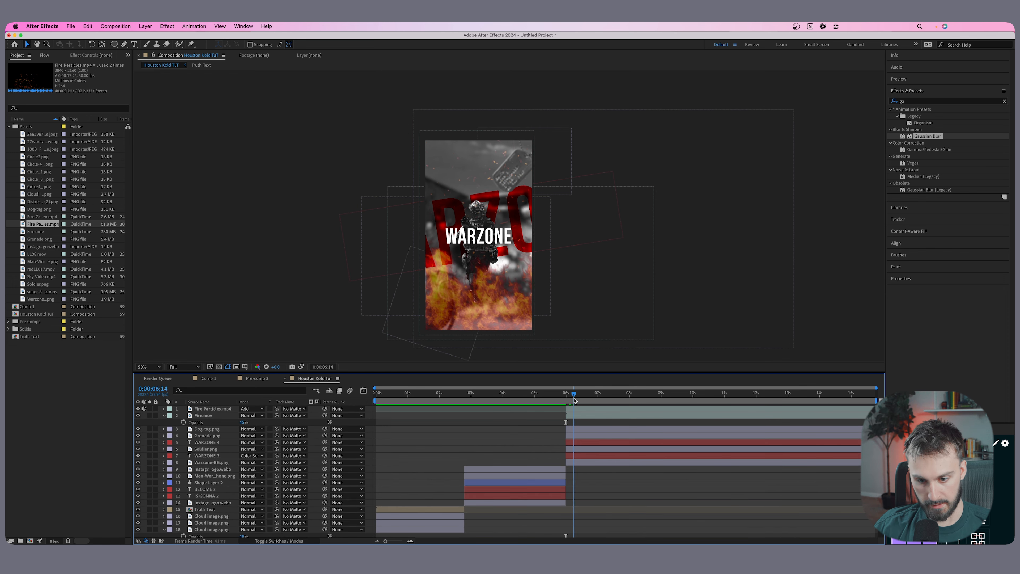
Trim the ends of all WARZONE scene layers, including both fire clips, to 0;00;08;59 and scrub through the sequence.
drag(574, 399, 661, 409)
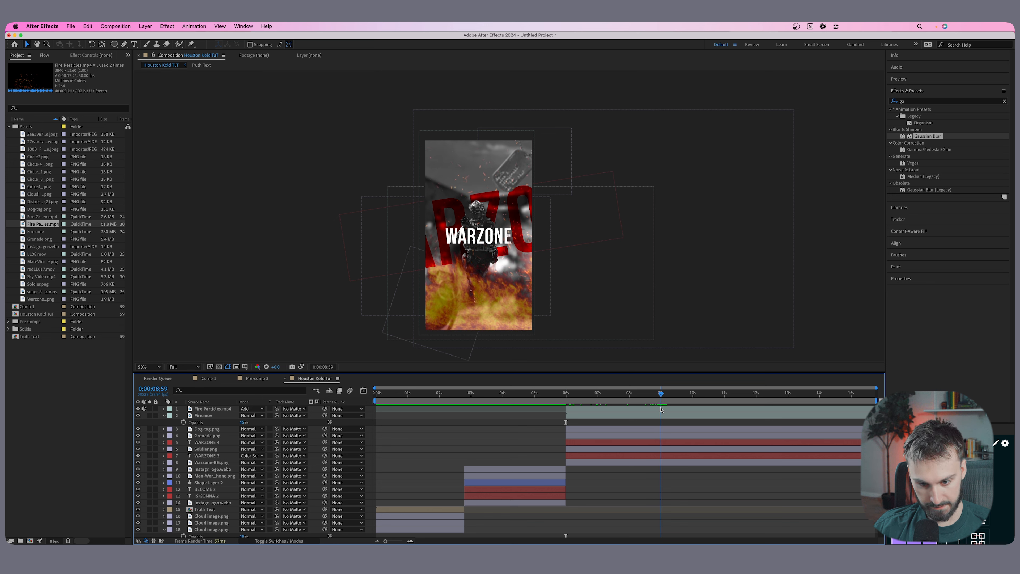
click(664, 462)
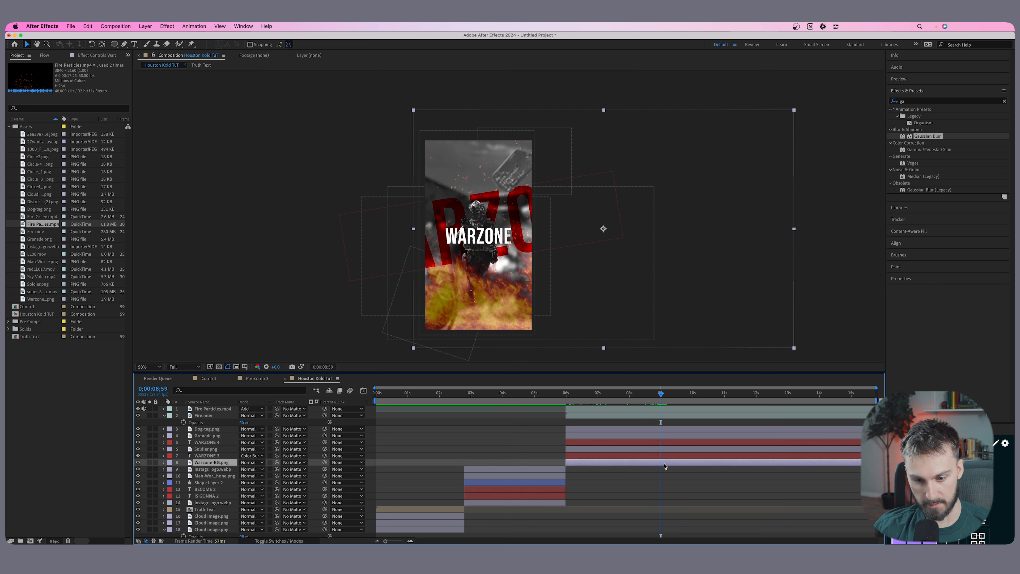
shift+click(666, 411)
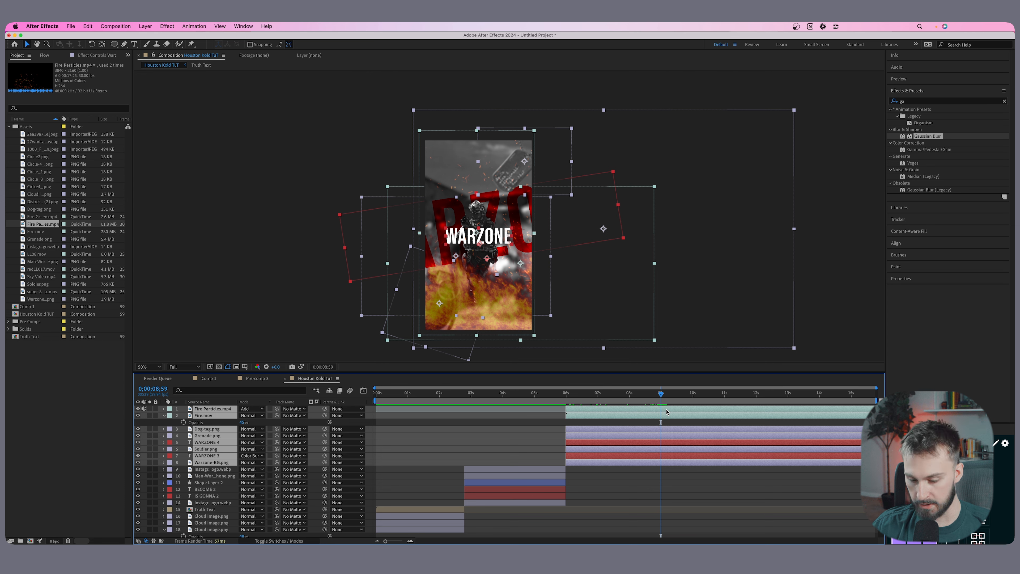
key(alt+bracketright)
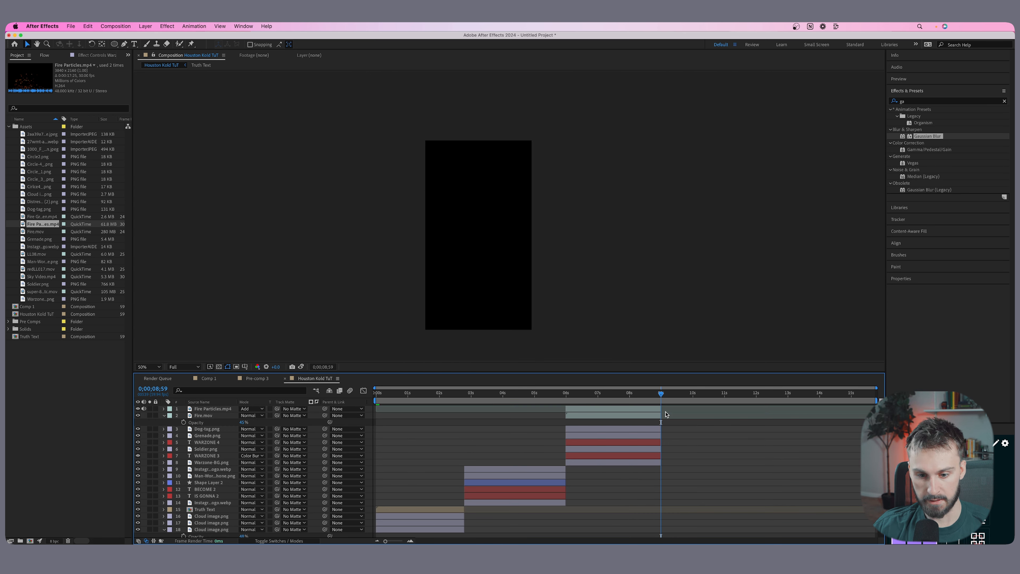
click(411, 394)
drag(410, 396, 610, 398)
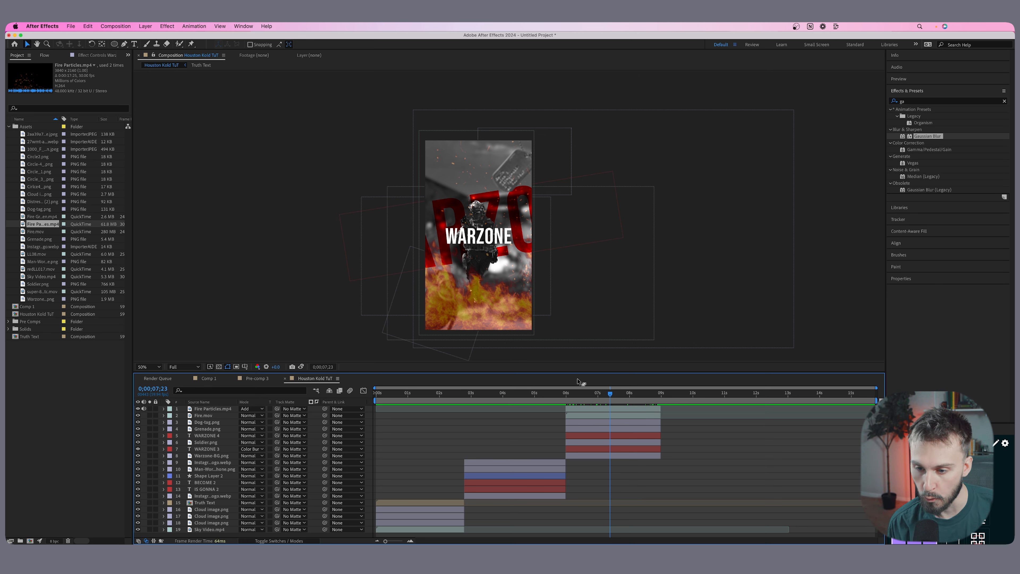
At 0;00;08;59, add the old parchment JPEG as the top layer in the middle of the vertical frame.
click(660, 393)
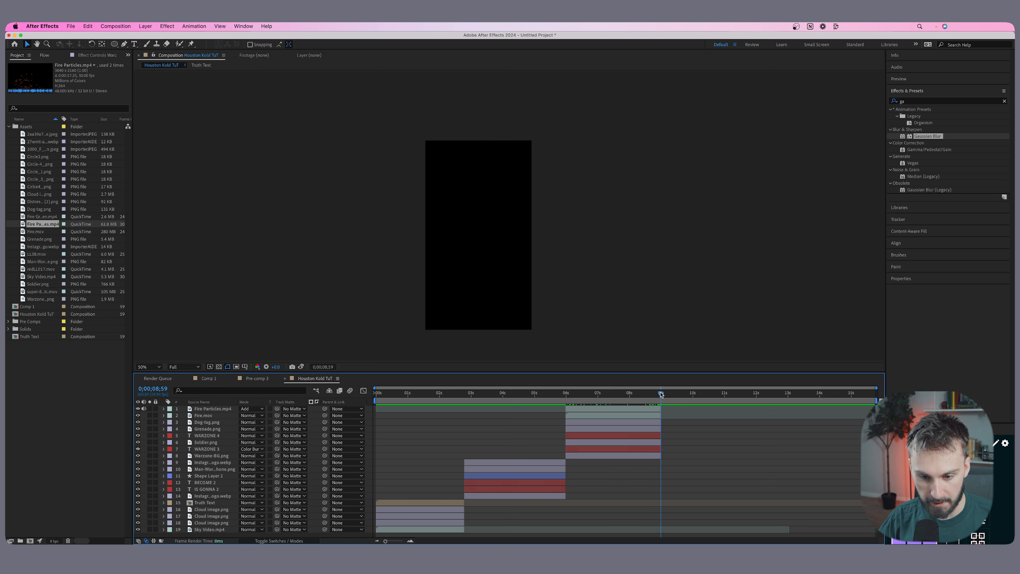
drag(42, 134, 485, 234)
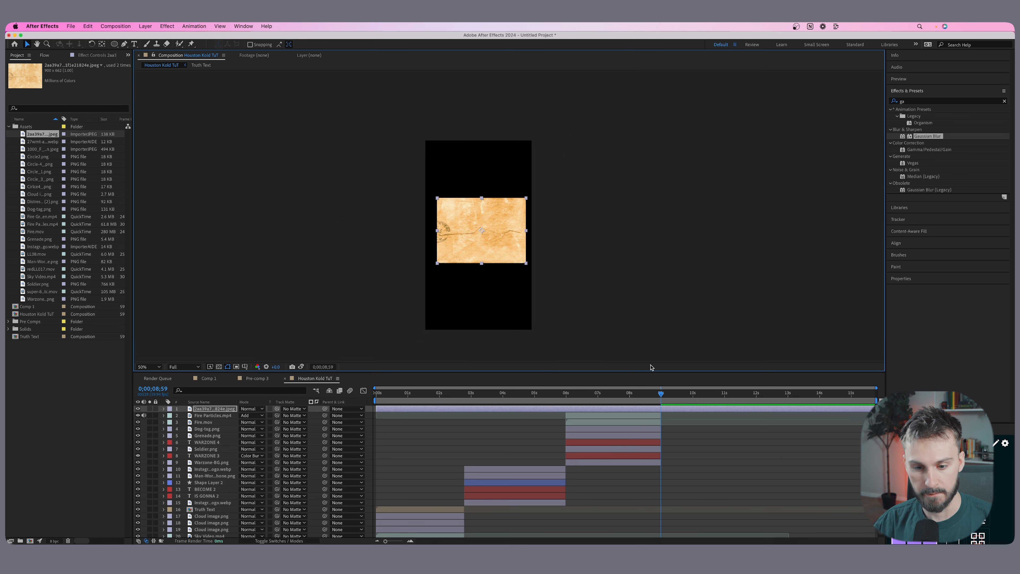
Scale the parchment layer up to about 321% and position it to cover the whole vertical frame.
key(s)
drag(252, 417, 323, 399)
drag(488, 225, 487, 234)
click(62, 404)
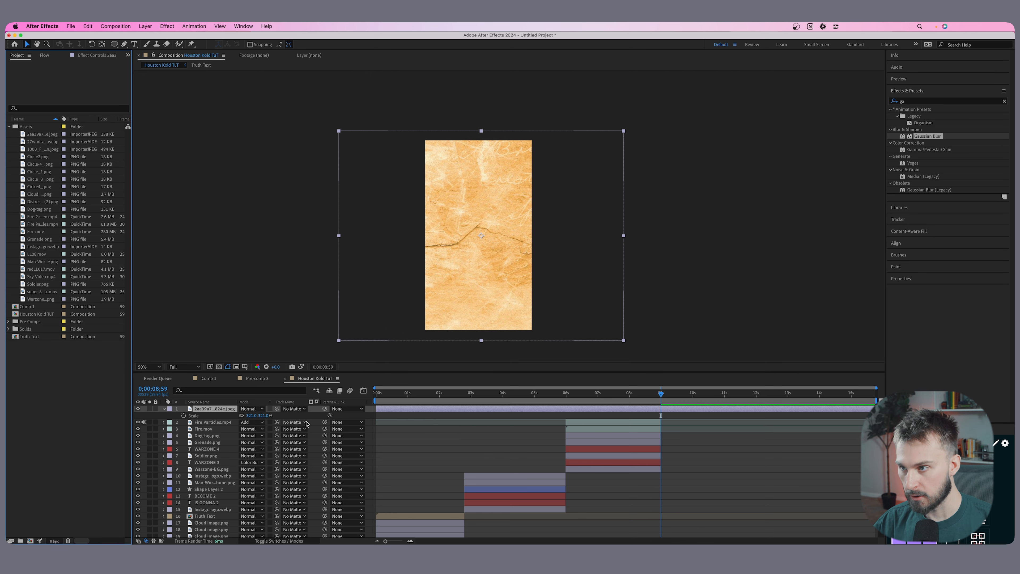
Add a full-frame white solid above the parchment and lower its opacity to just under 50%.
click(116, 27)
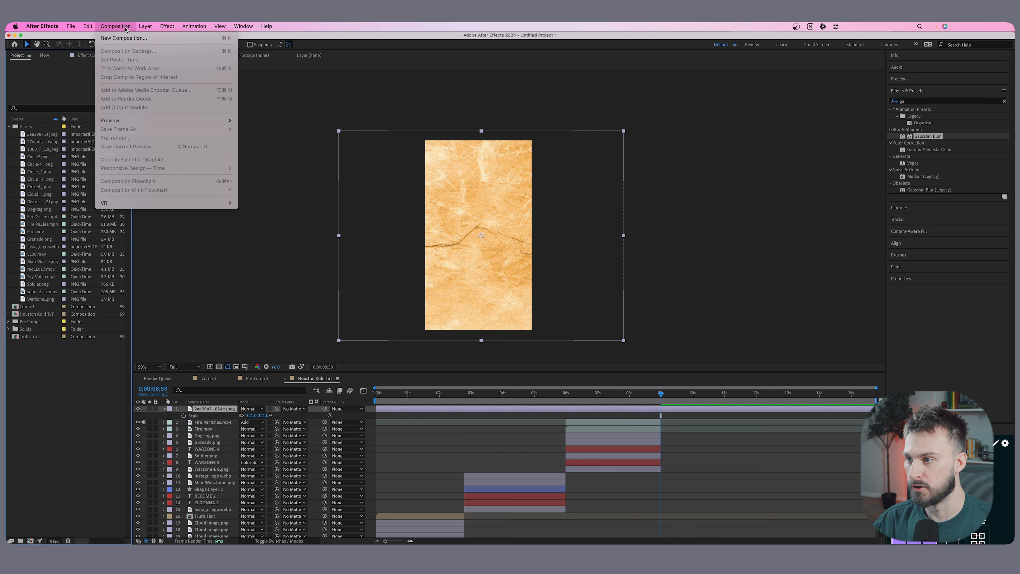
mouse_move(145, 27)
click(411, 433)
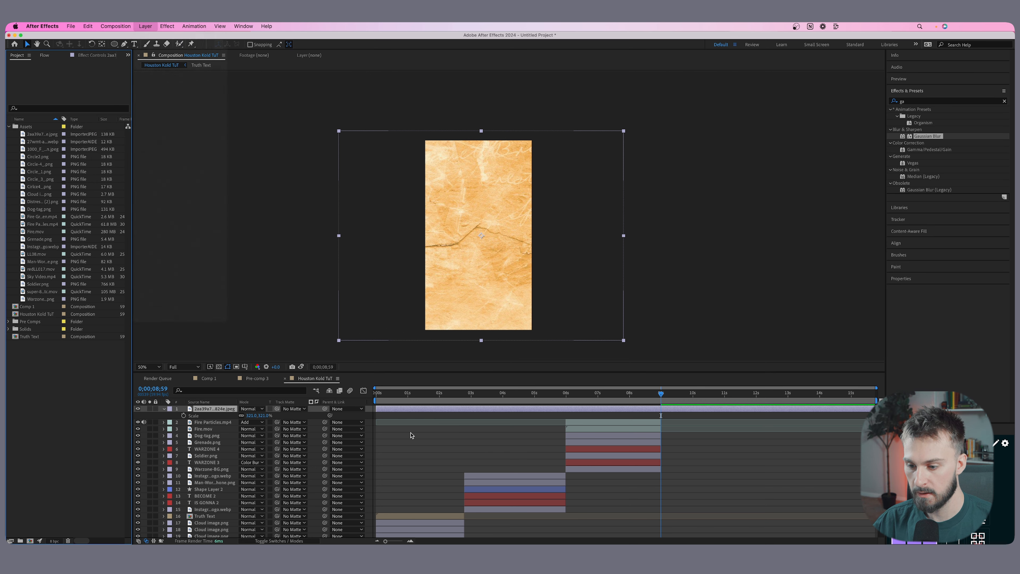
click(426, 442)
click(145, 26)
mouse_move(161, 35)
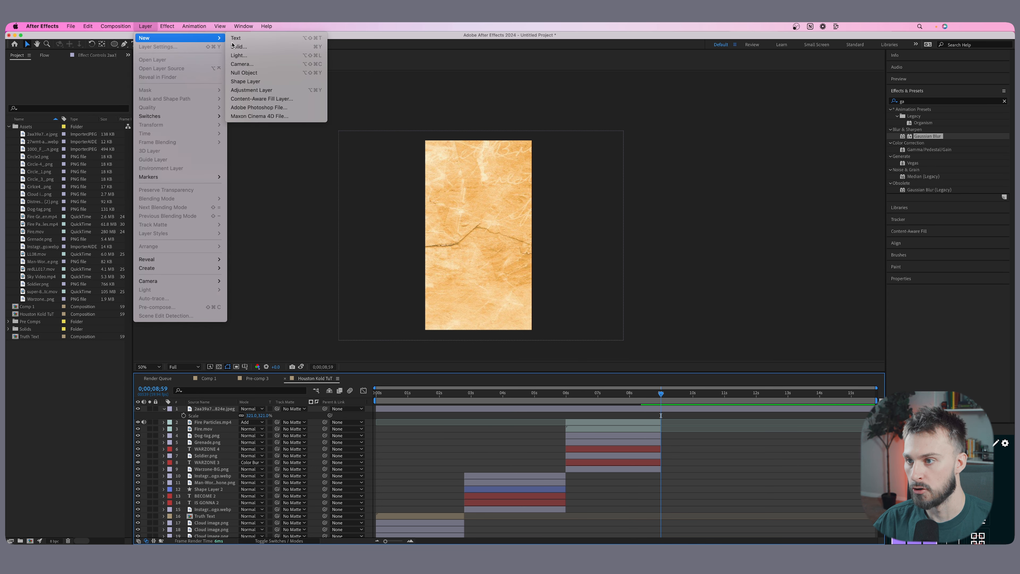
click(258, 43)
click(185, 362)
click(310, 320)
click(493, 322)
click(255, 384)
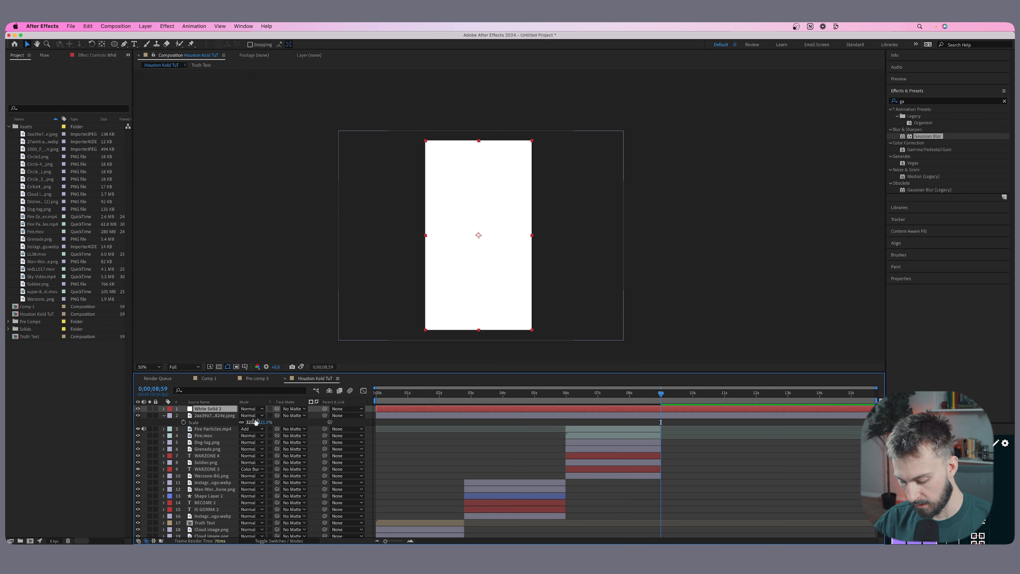
key(t)
drag(245, 416, 221, 414)
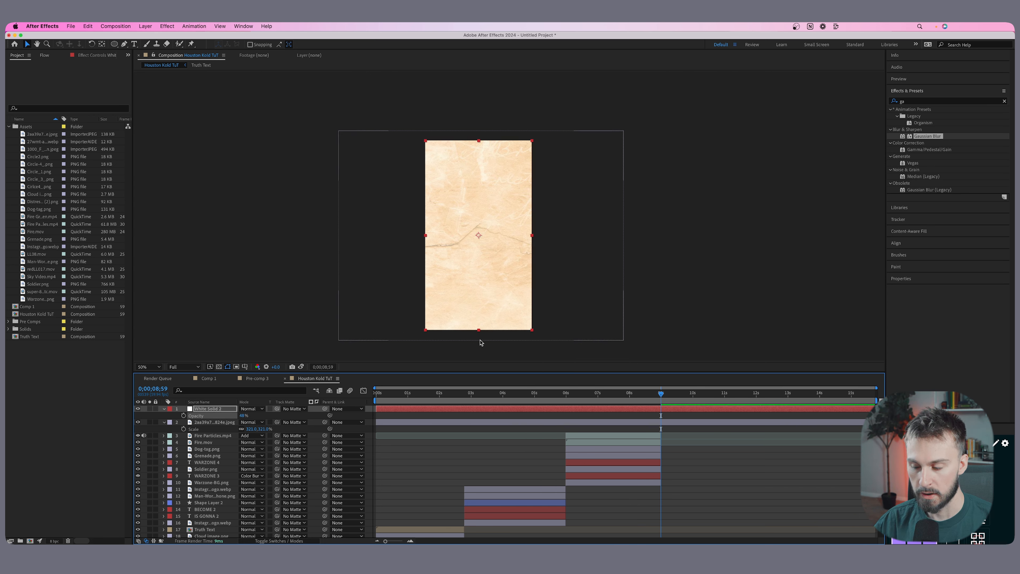
Add the old handwritten letter JPEG on top, scaled to about 289% and offset so its writing fills the frame's right half.
click(40, 142)
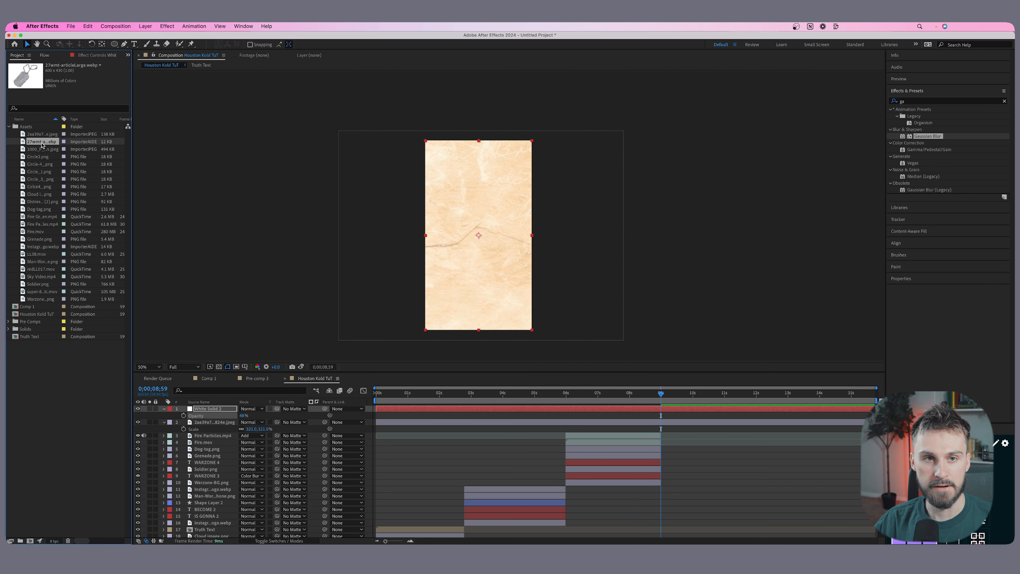
key(Up)
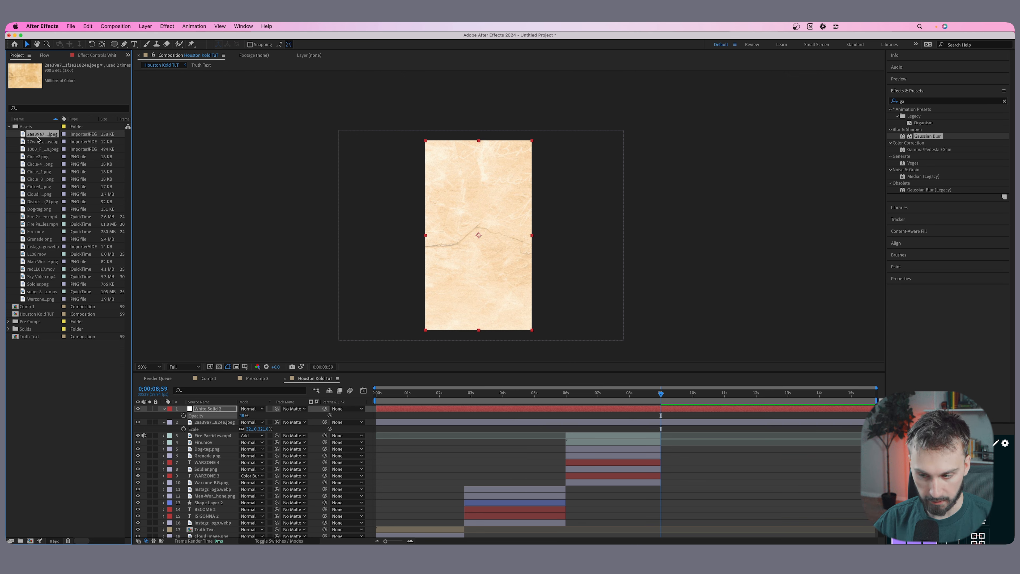
key(Down)
key(Down)
drag(38, 148, 471, 232)
key(s)
drag(250, 417, 563, 342)
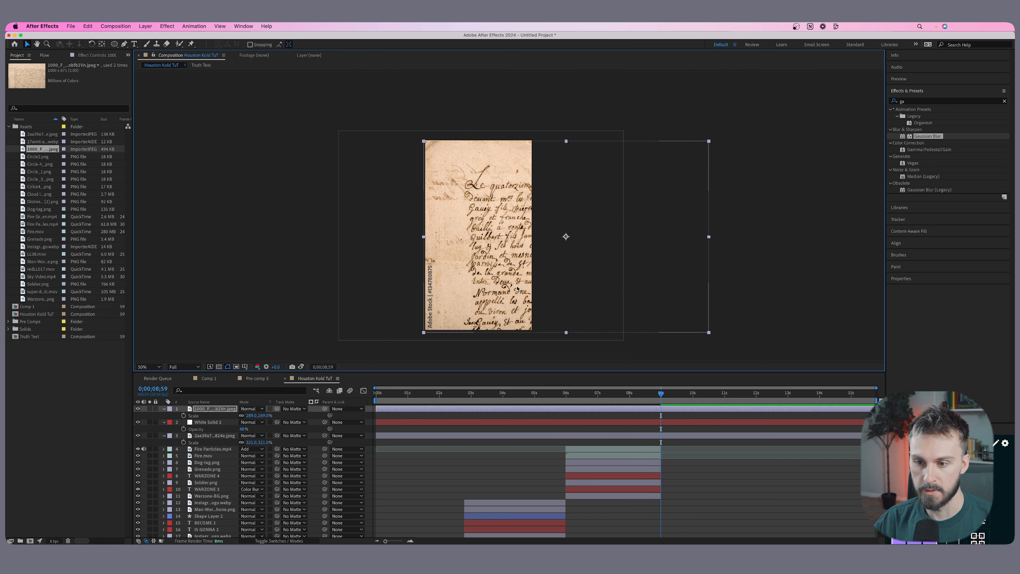
Set the handwritten letter layer's blending mode to Pin Light.
click(214, 409)
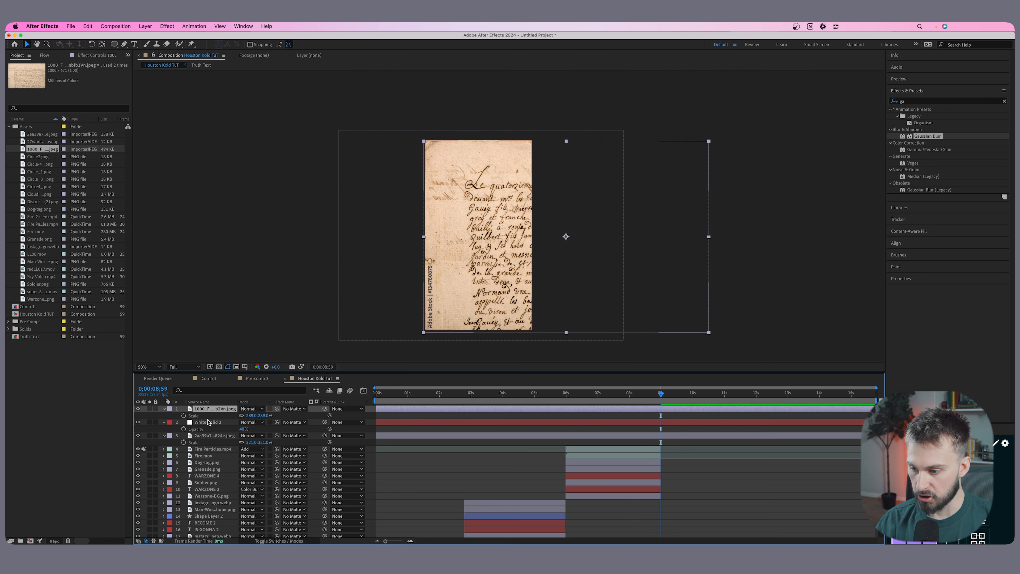
click(259, 409)
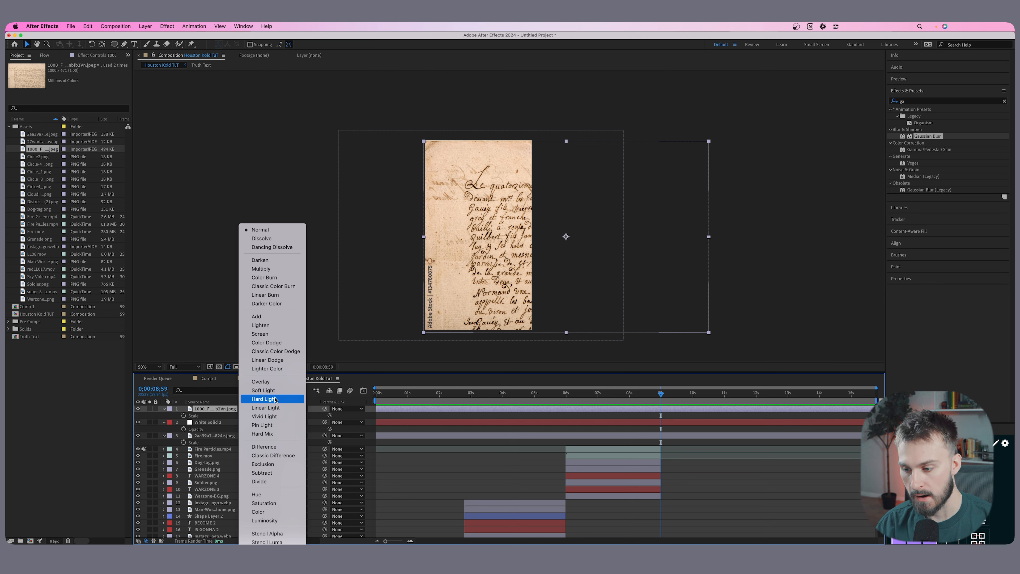
click(267, 427)
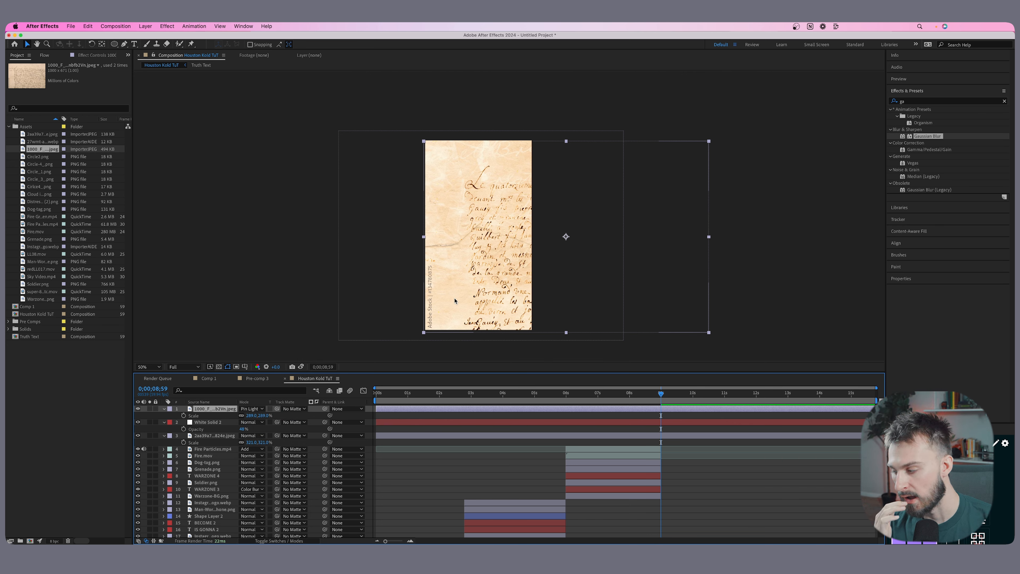
Find the distressed grunge overlay PNG among the assets and place it as the top layer over the vertical frame.
key(Down)
key(Down)
key(Down)
key(Down)
key(Down)
key(Down)
key(Down)
key(Down)
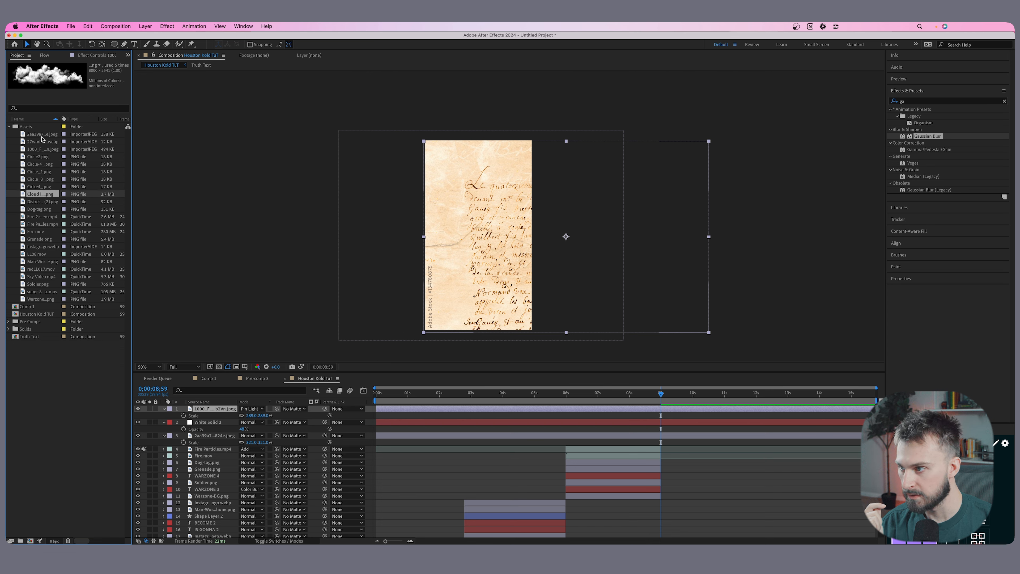
key(Up)
key(Down)
key(Up)
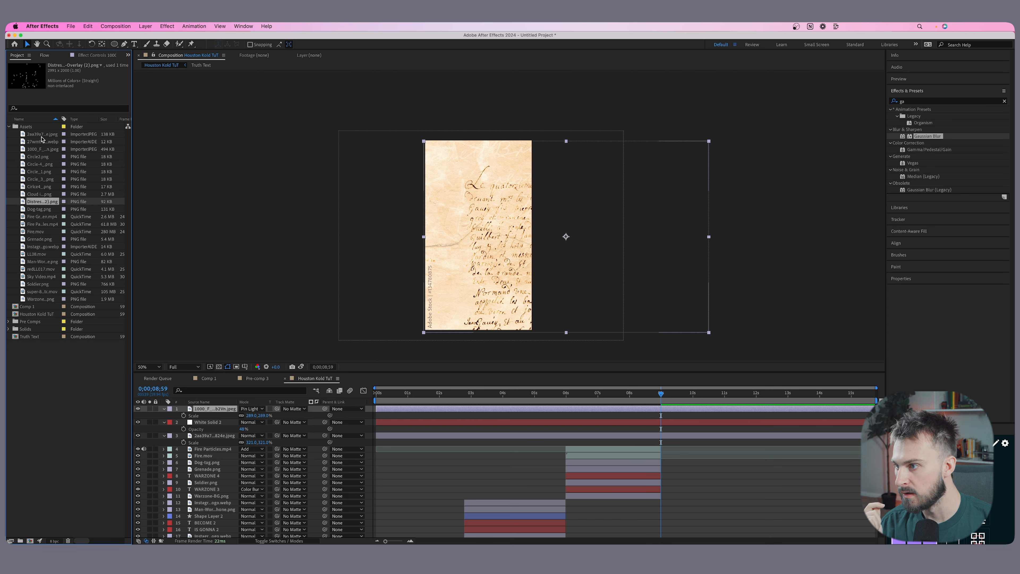
drag(43, 204, 490, 247)
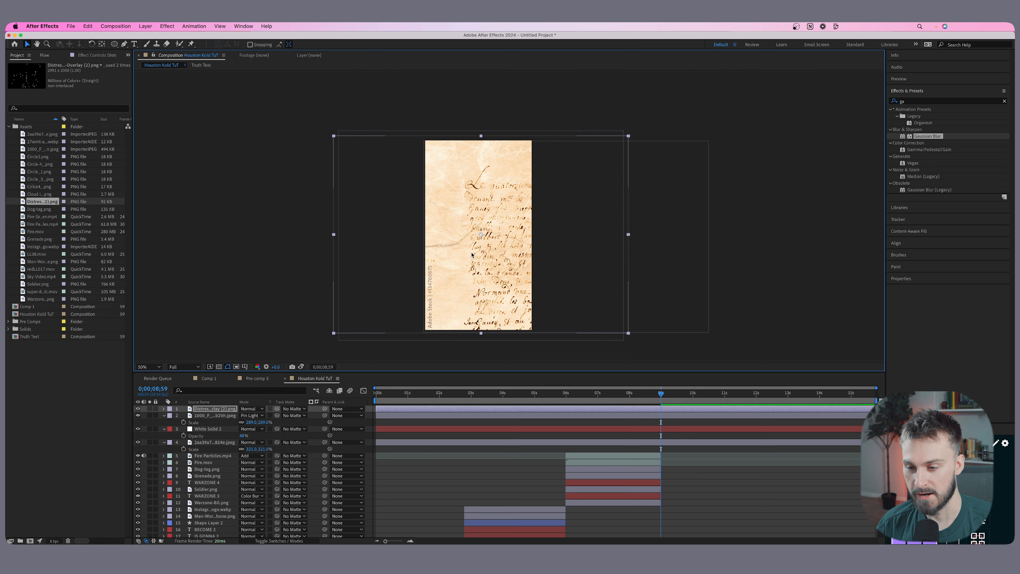
drag(466, 247, 476, 246)
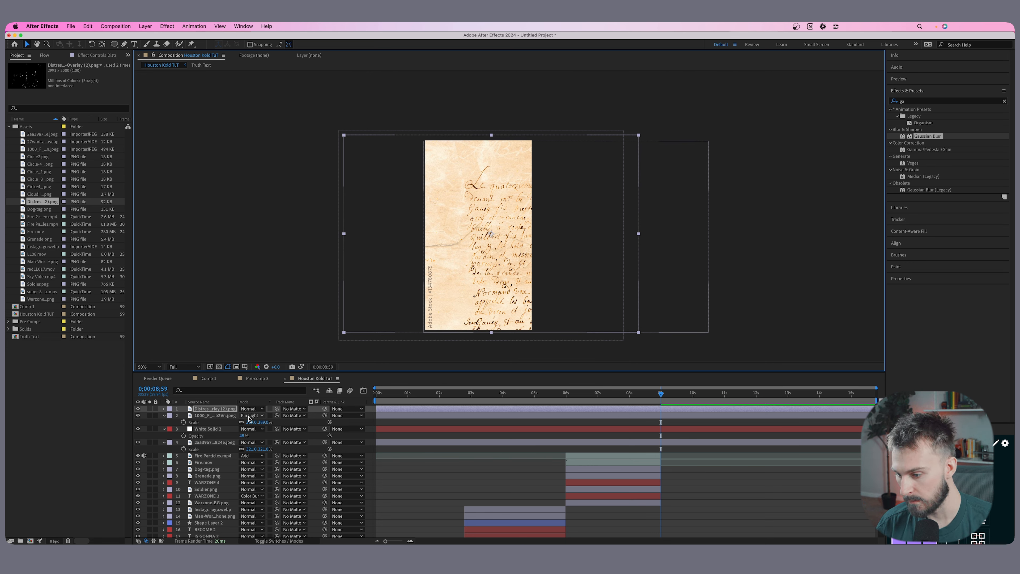
Set the grunge overlay's blending mode to Difference, shift it to the right, and scale it to 120%.
click(251, 408)
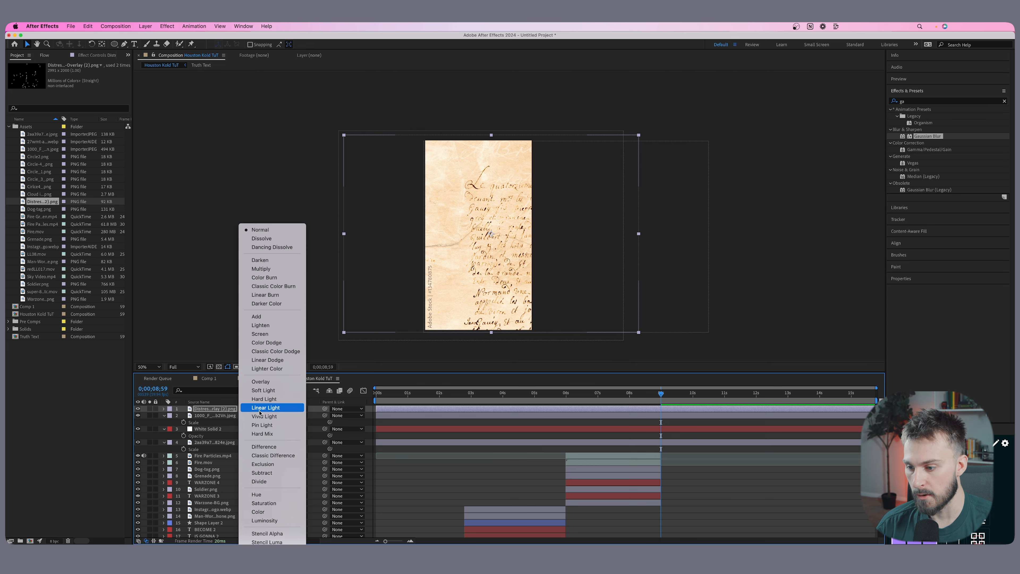
click(277, 446)
drag(477, 279, 518, 281)
key(s)
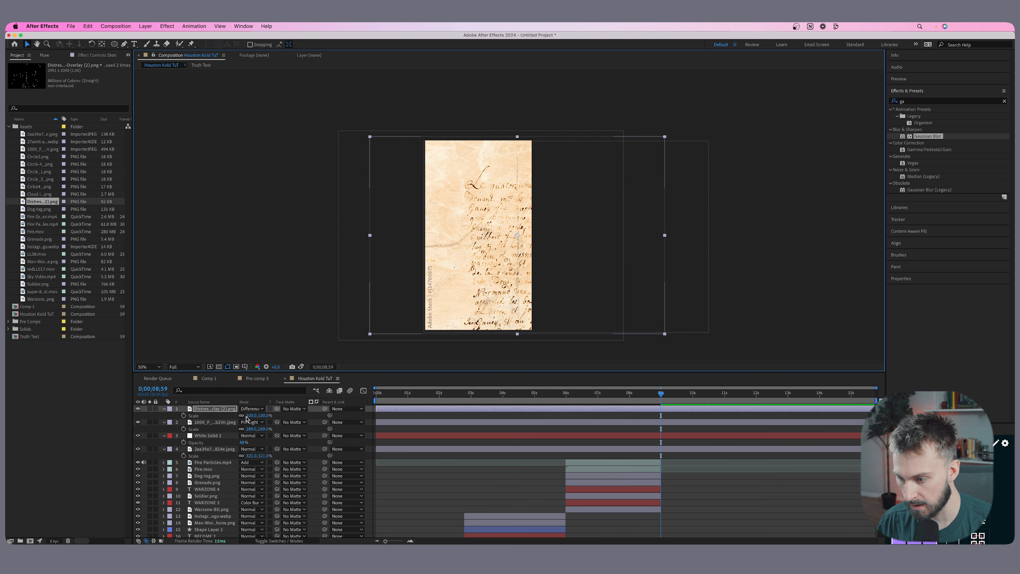
mouse_move(252, 415)
mouse_down()
mouse_move(276, 414)
mouse_move(237, 417)
mouse_up()
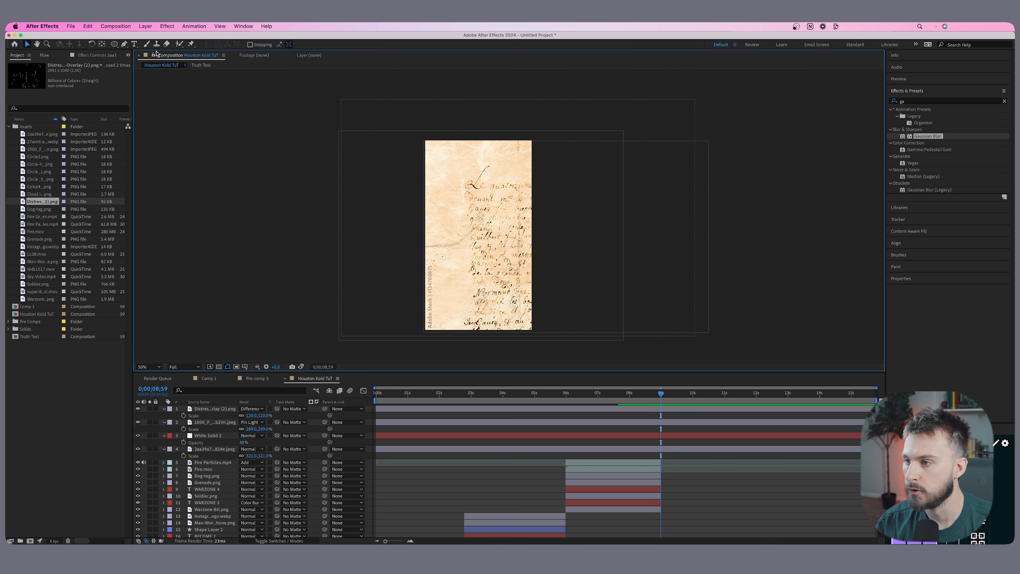
Add the text "A warzone" over the parchment and reduce its font size to about 150 px.
click(134, 44)
click(457, 251)
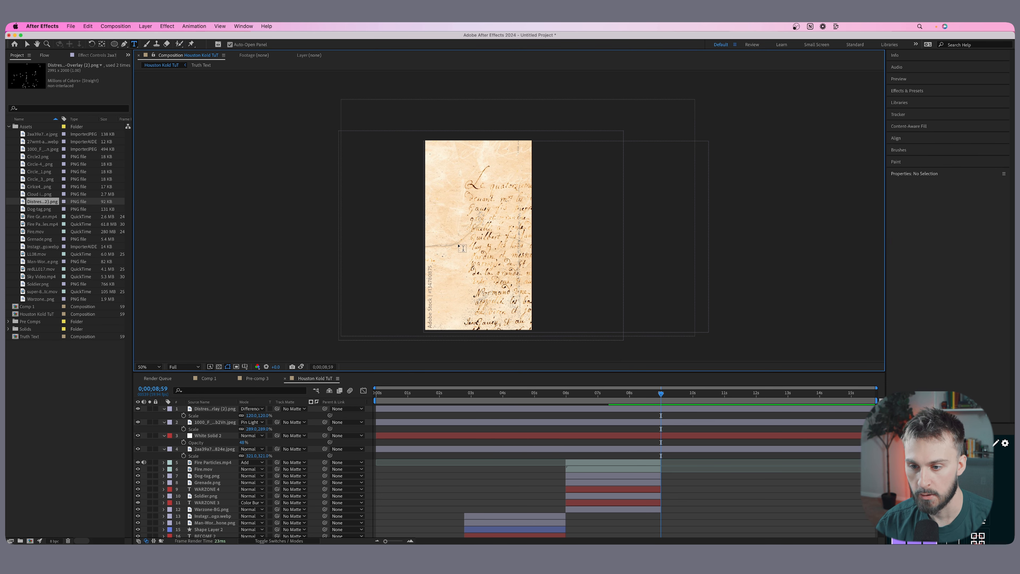
text(A warzone)
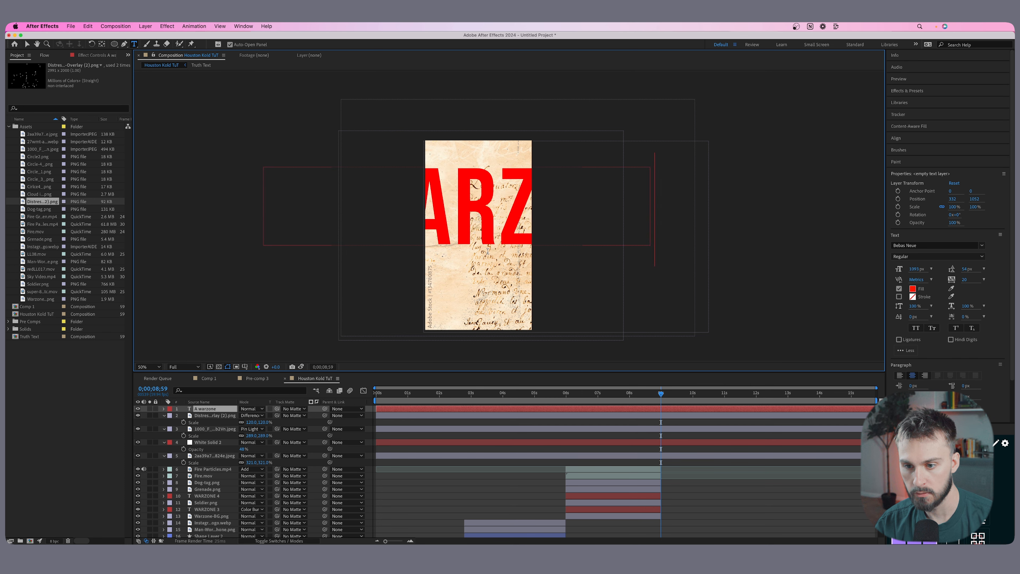
key(super+a)
drag(917, 269, 551, 241)
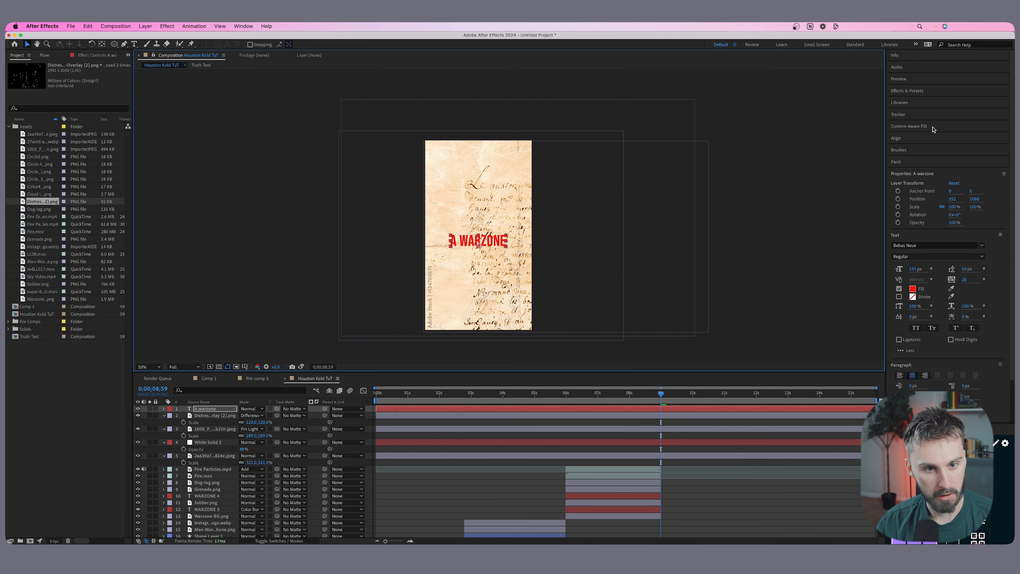
Centre the A WARZONE text horizontally and vertically in the composition.
click(927, 138)
click(907, 158)
click(948, 158)
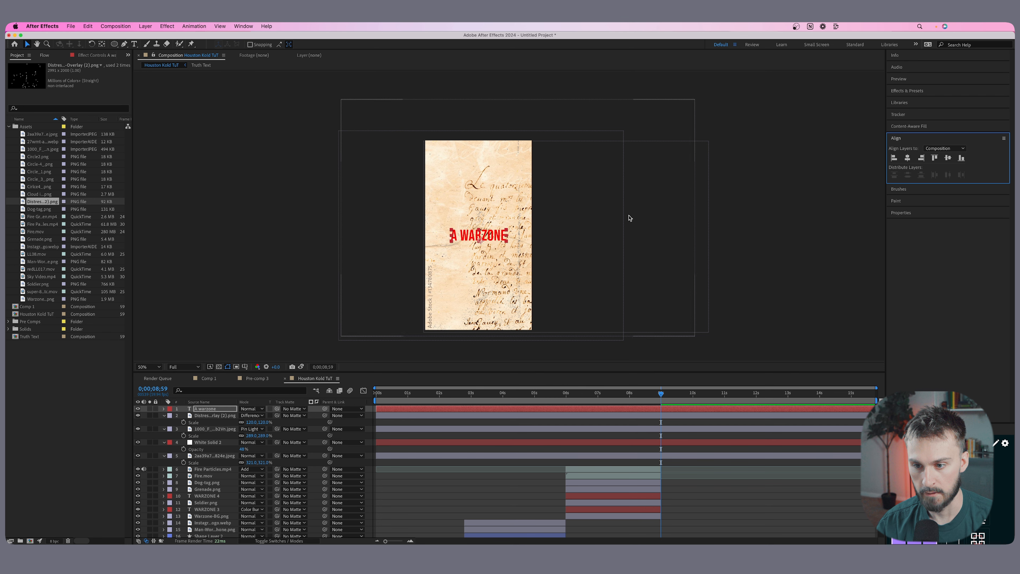
Change the A WARZONE text fill from red to dark grey (3B3B3B).
double_click(491, 241)
click(912, 288)
drag(330, 390, 287, 403)
click(481, 321)
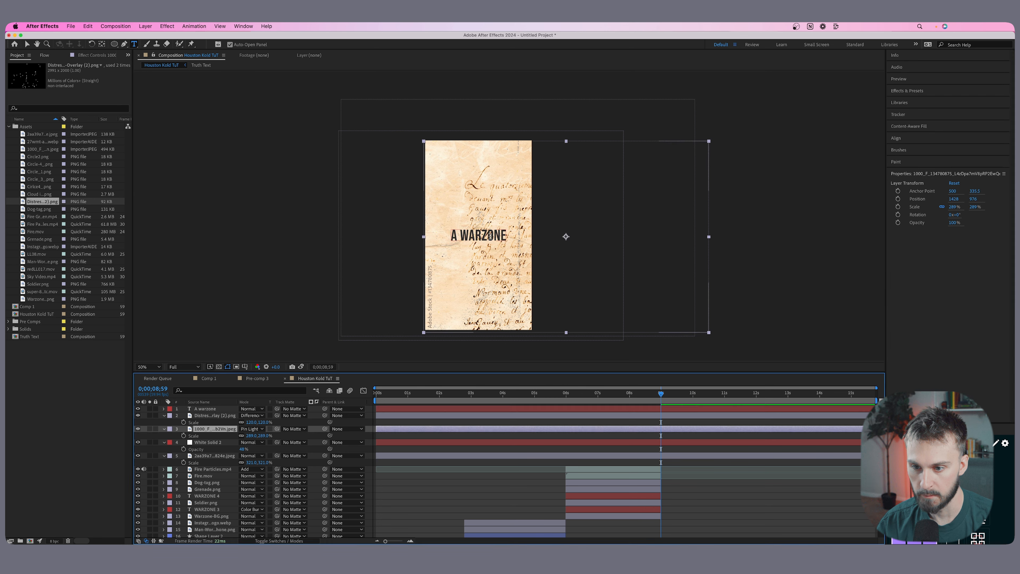
click(912, 296)
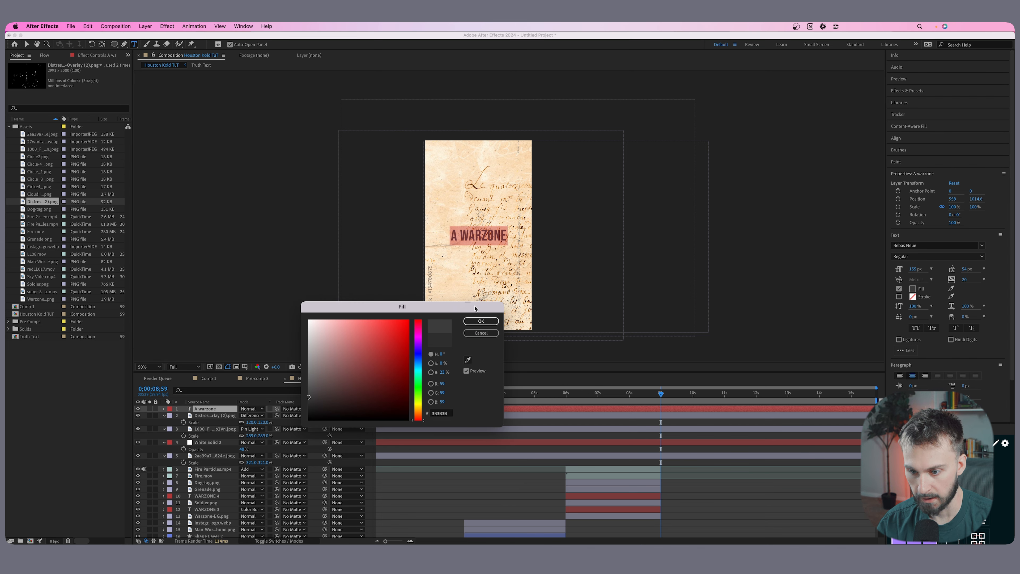
click(481, 321)
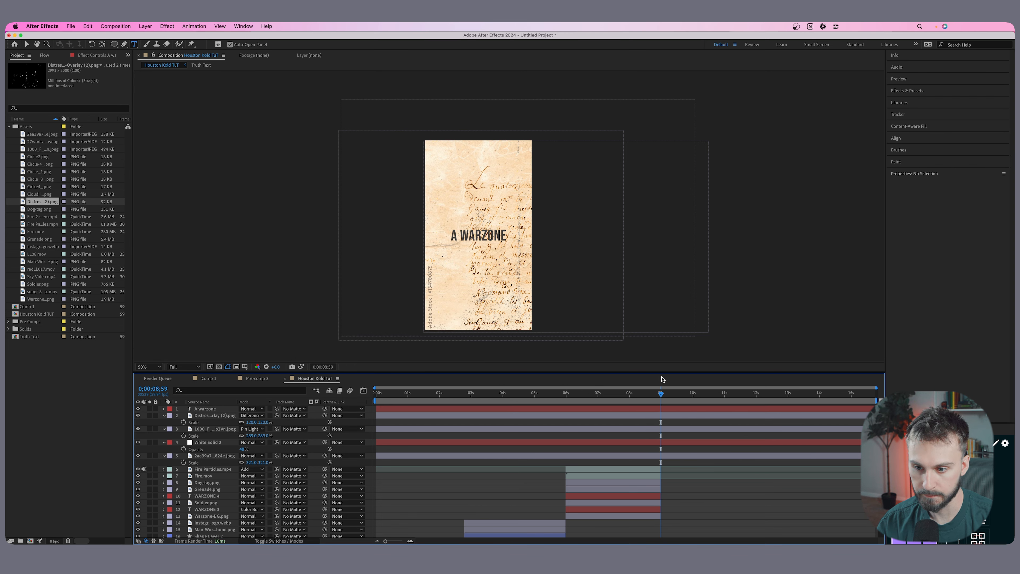
Trim the A WARZONE text layer to run only from 0;00;08;59 to 0;00;10;07.
drag(661, 394, 697, 397)
click(700, 408)
key(super+shift+d)
key(Delete)
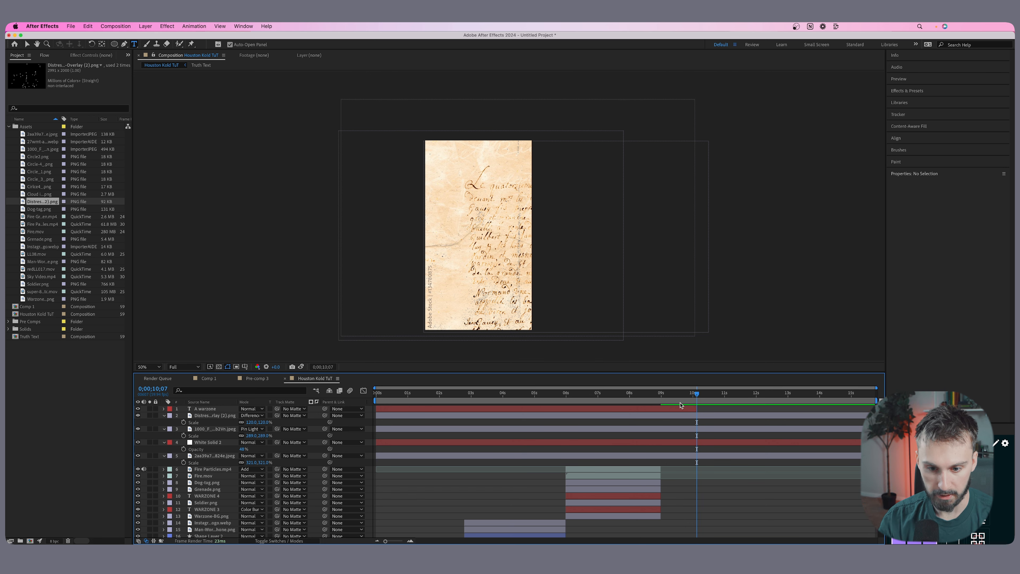
drag(699, 397, 661, 397)
click(662, 409)
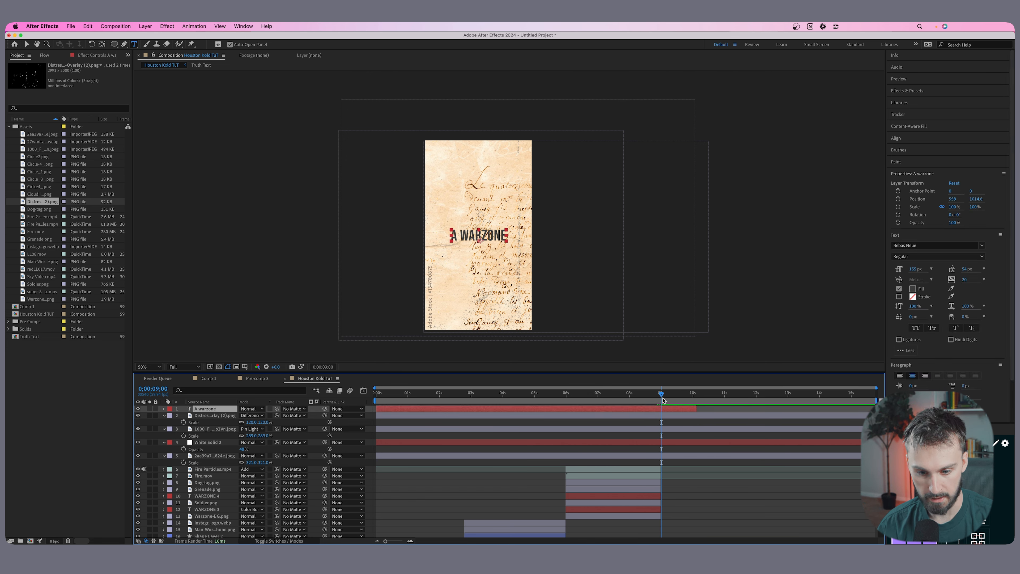
key(super+shift+d)
click(626, 415)
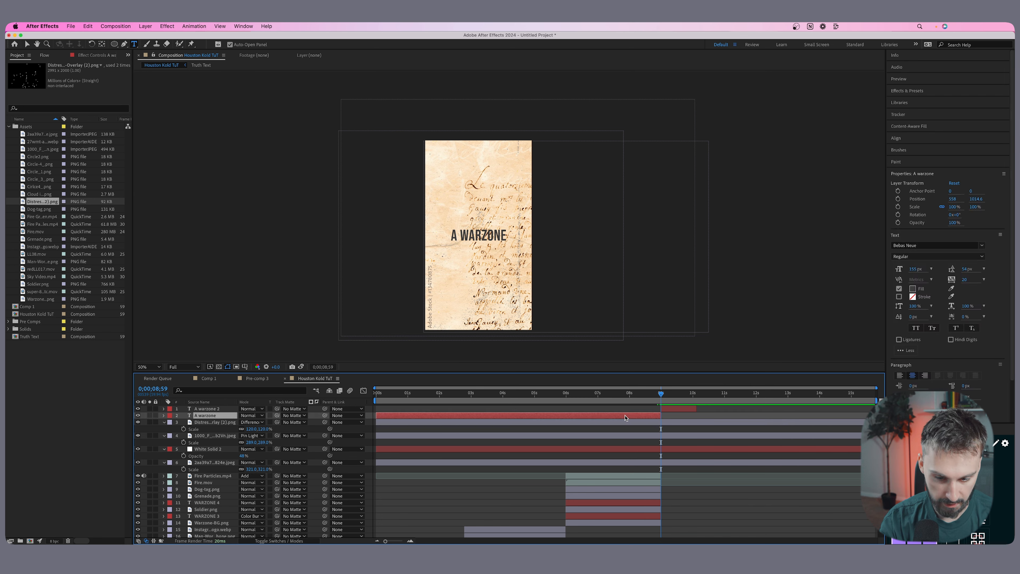
key(Delete)
Duplicate the trimmed A WARZONE text layer and move the copy to start directly where the original ends.
drag(660, 394, 667, 393)
key(space)
click(676, 409)
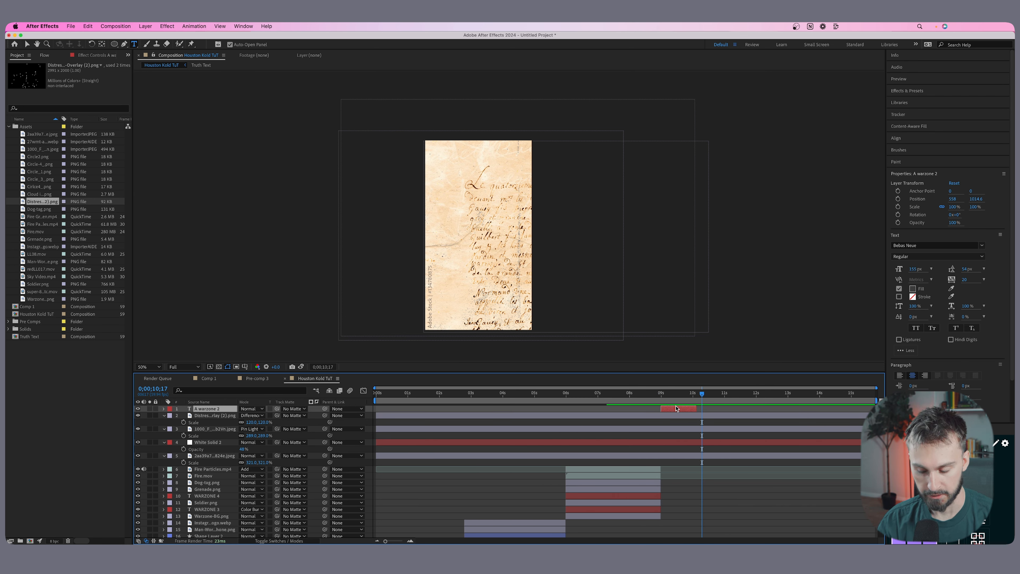
key(super+d)
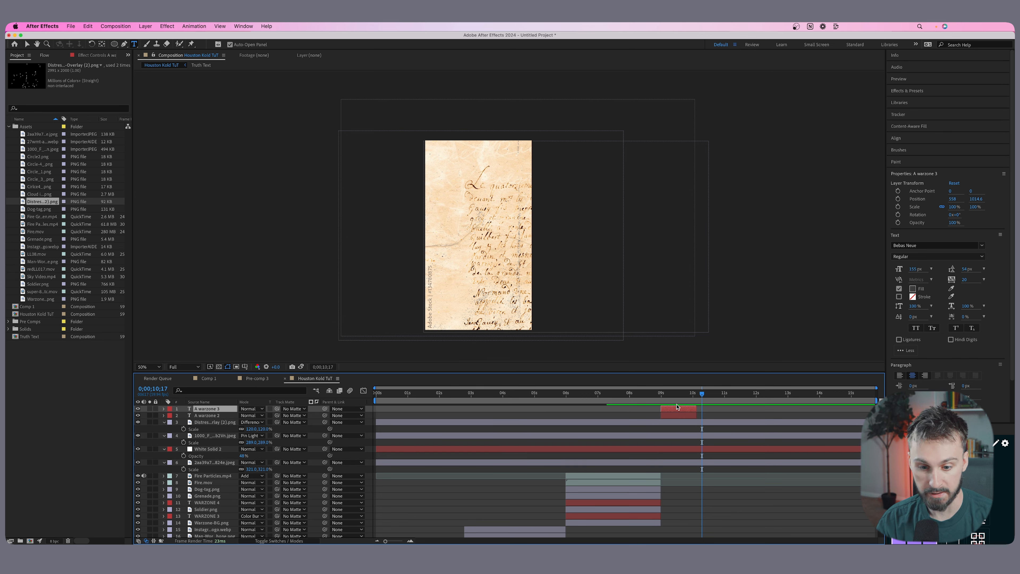
drag(676, 408, 712, 409)
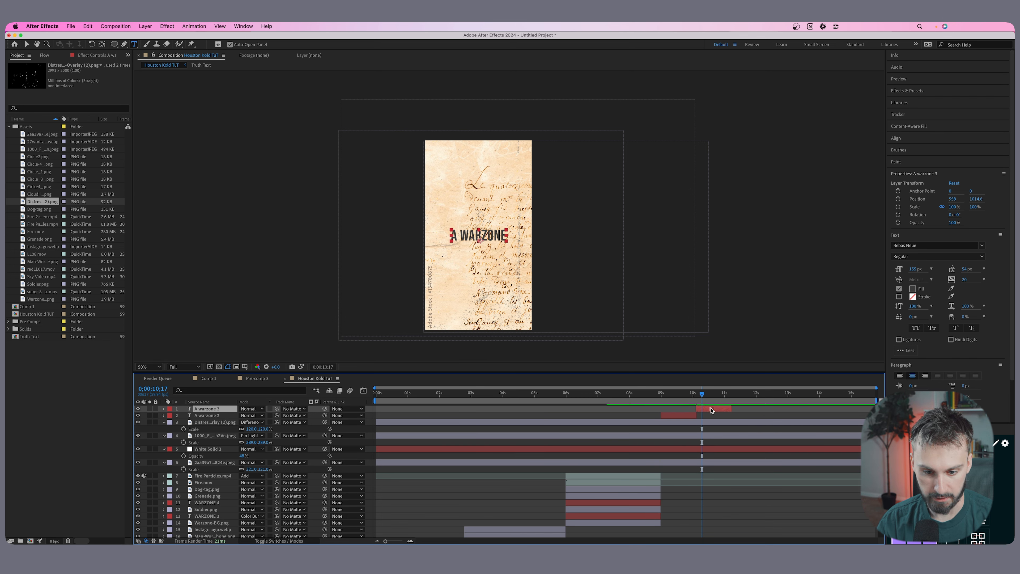
Replace the duplicate's text with "FOR ATNENTION" and colour its second word light red (FF5454).
double_click(489, 235)
text(FOR ATNENTION)
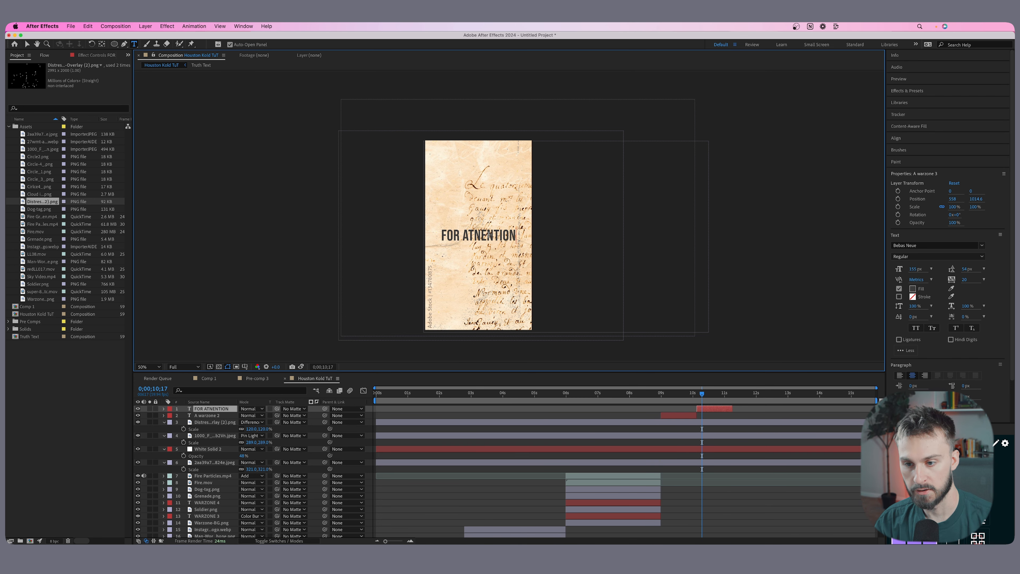
double_click(482, 236)
click(912, 288)
mouse_move(404, 321)
mouse_down()
mouse_move(414, 313)
mouse_move(376, 311)
mouse_up()
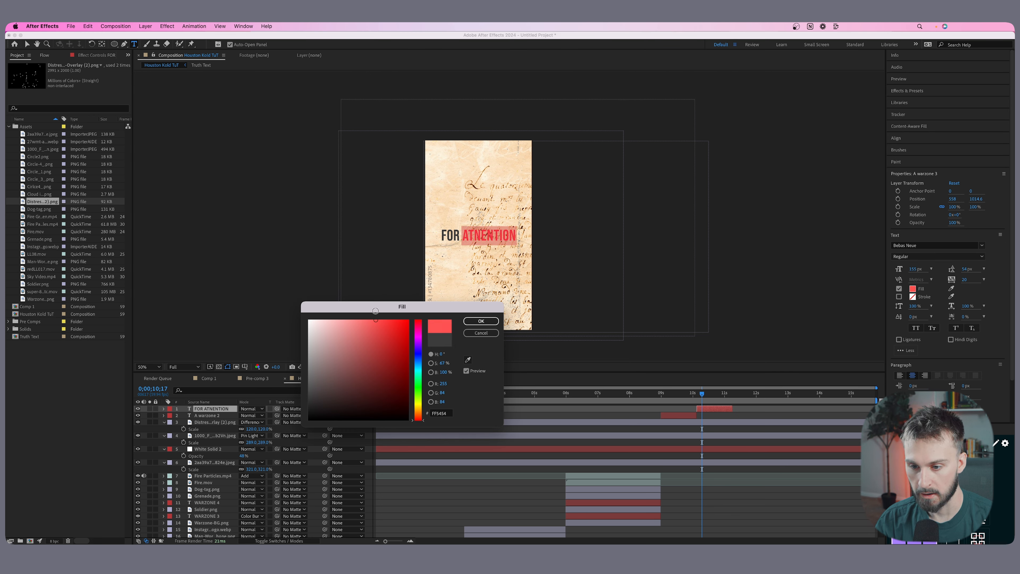
click(480, 321)
Slightly reduce the font size of the whole FOR ATNENTION text and preview the parchment scene.
key(ctrl+a)
drag(919, 268, 910, 268)
key(space)
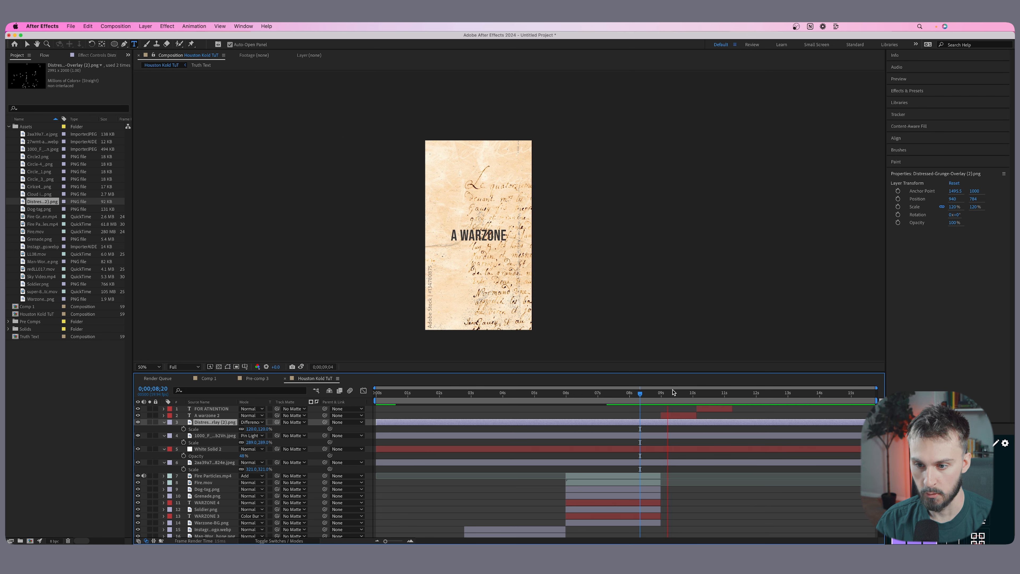
Extend the FOR ATNENTION text layer's out point to the end of the composition.
click(709, 395)
drag(732, 409, 875, 408)
Examine the hand-drawn circle images among the project assets.
click(40, 209)
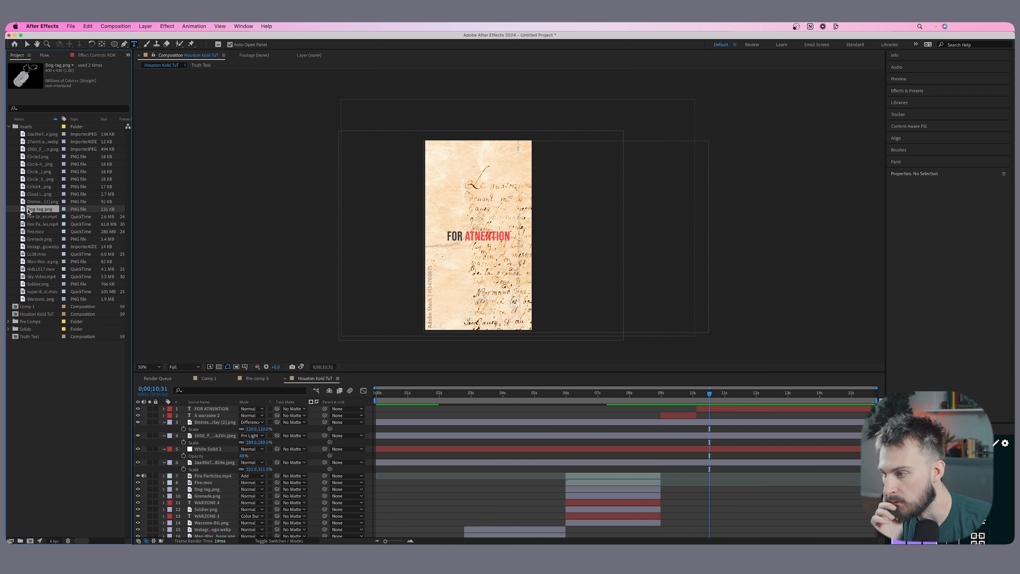
click(44, 202)
click(43, 195)
click(42, 201)
click(44, 187)
click(45, 179)
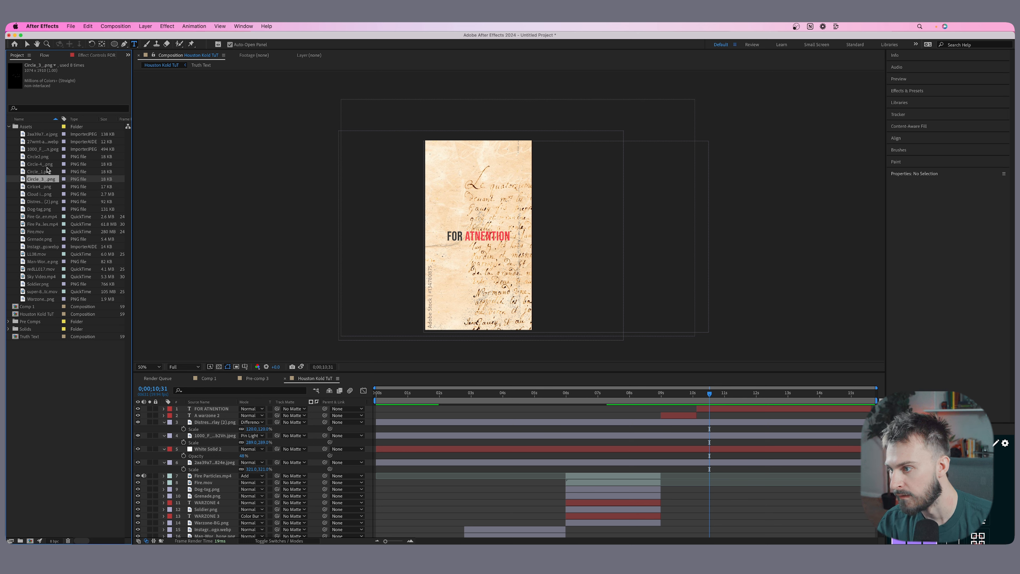
shift+click(45, 157)
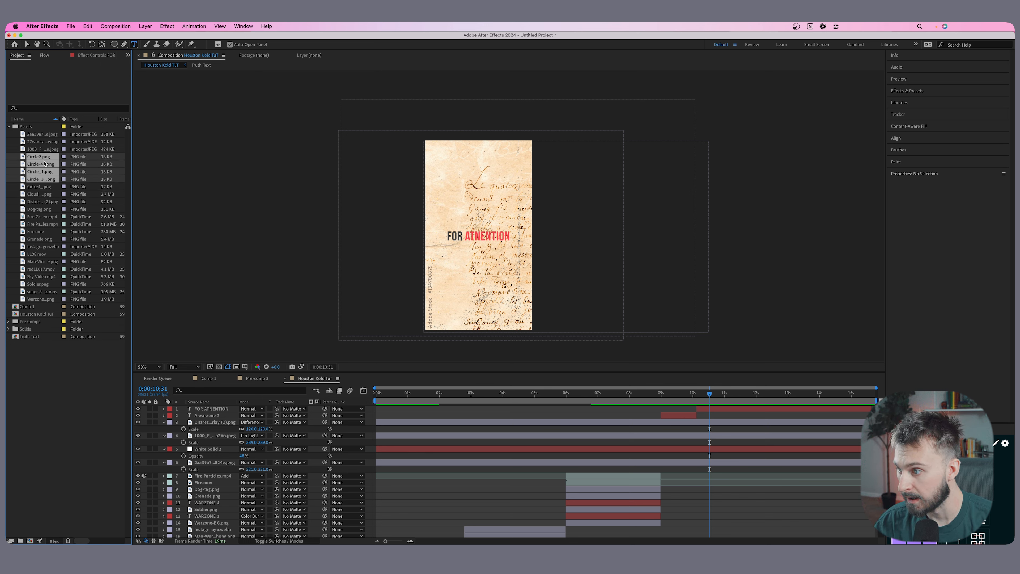
click(44, 194)
click(45, 186)
click(45, 181)
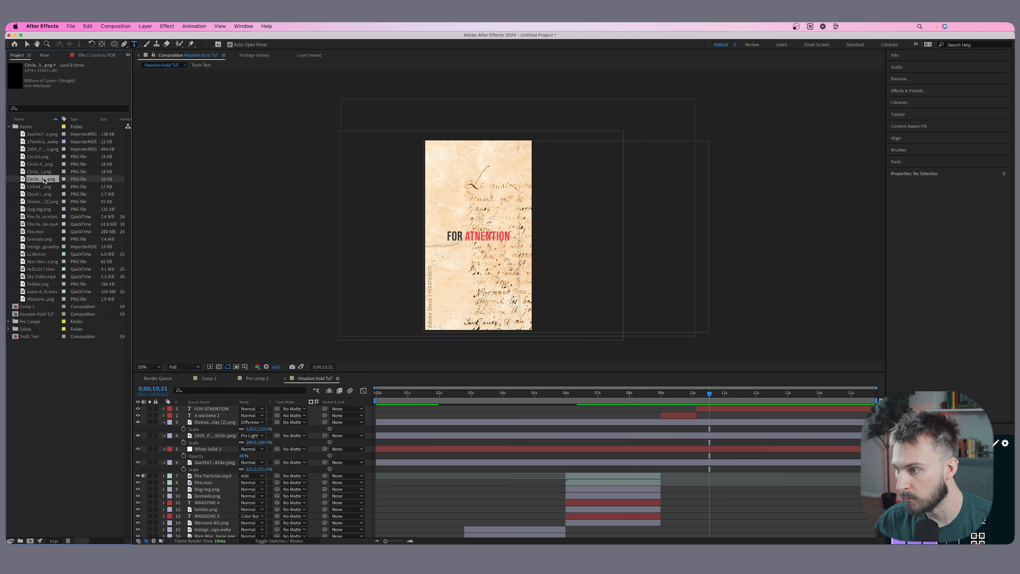
drag(41, 180, 492, 239)
key(v)
click(497, 236)
key(super+z)
Add the Circle-4_, Circle_1, Circle_3_ and Cirlce4_ images above the FOR ATNENTION text, all starting at 0;00;10;07.
mouse_move(683, 394)
mouse_down()
mouse_move(674, 394)
mouse_move(697, 393)
mouse_up()
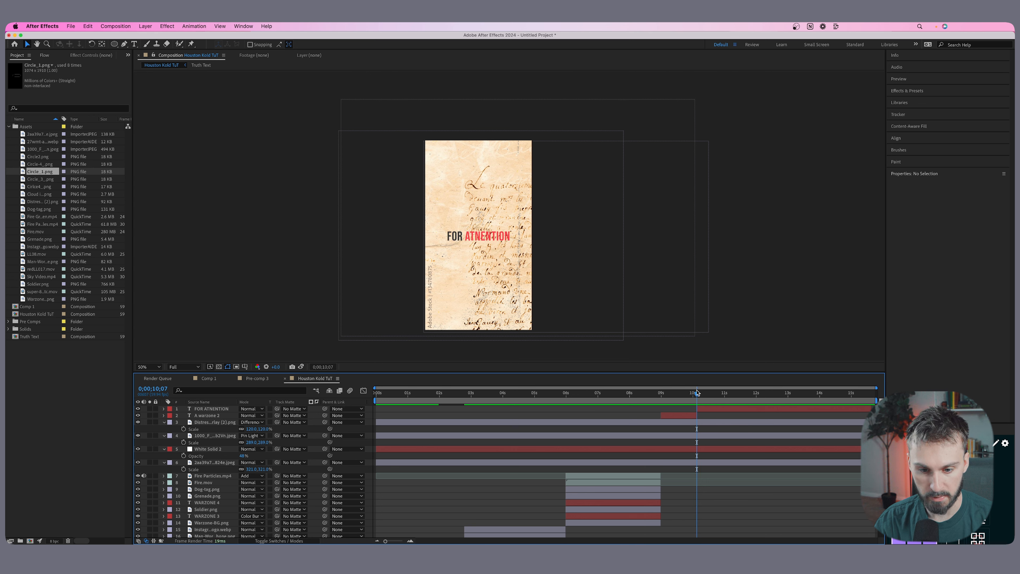
click(38, 187)
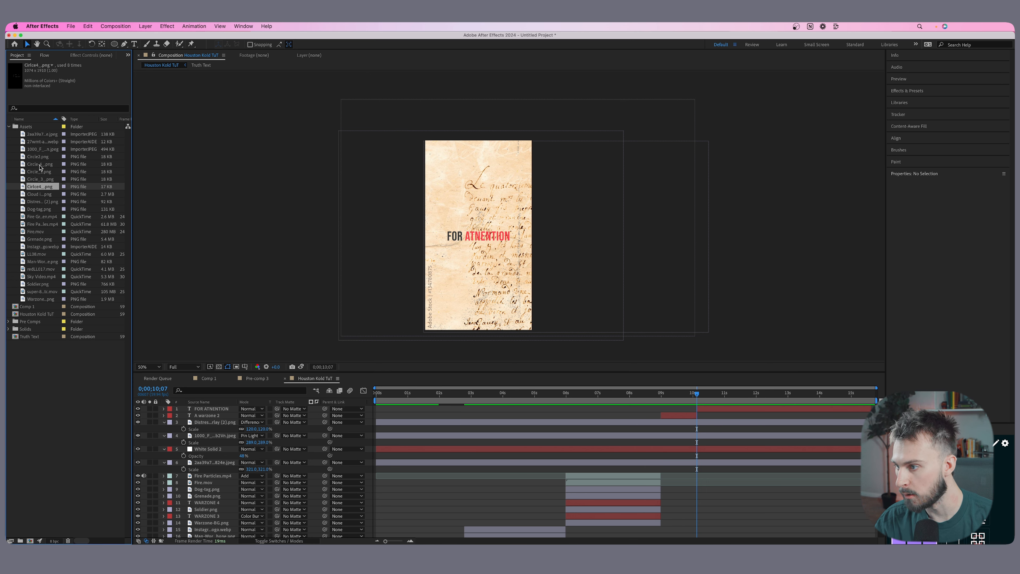
shift+click(41, 164)
drag(40, 171, 698, 408)
click(398, 541)
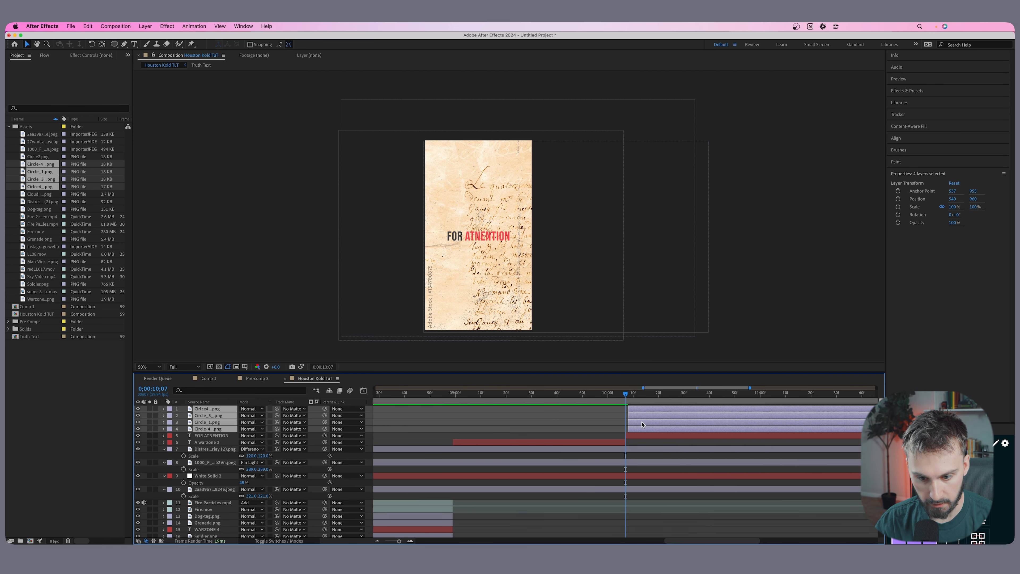
drag(642, 425, 639, 424)
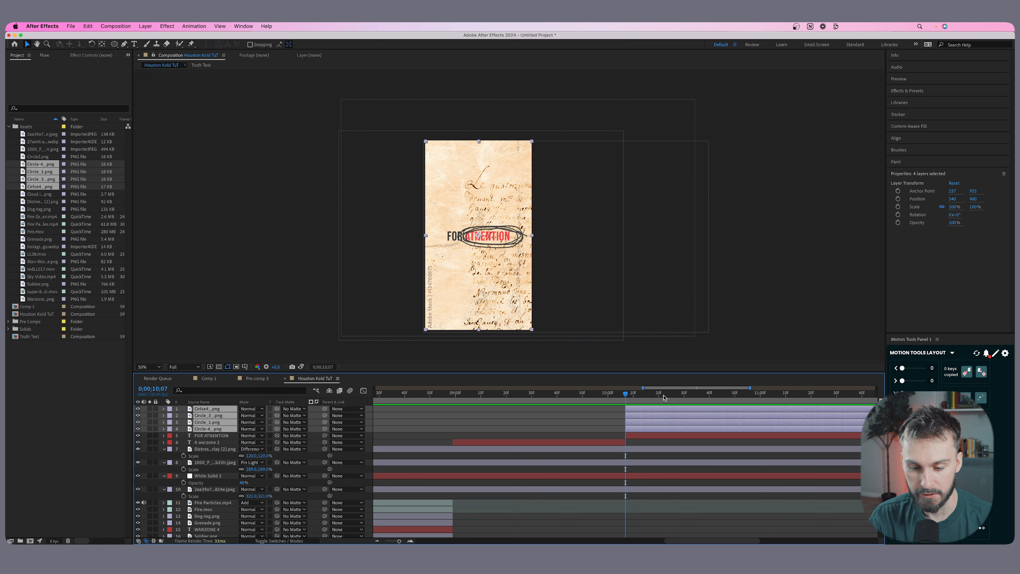
Stagger the four circle layers so each one starts 10 frames after the layer below it.
click(928, 468)
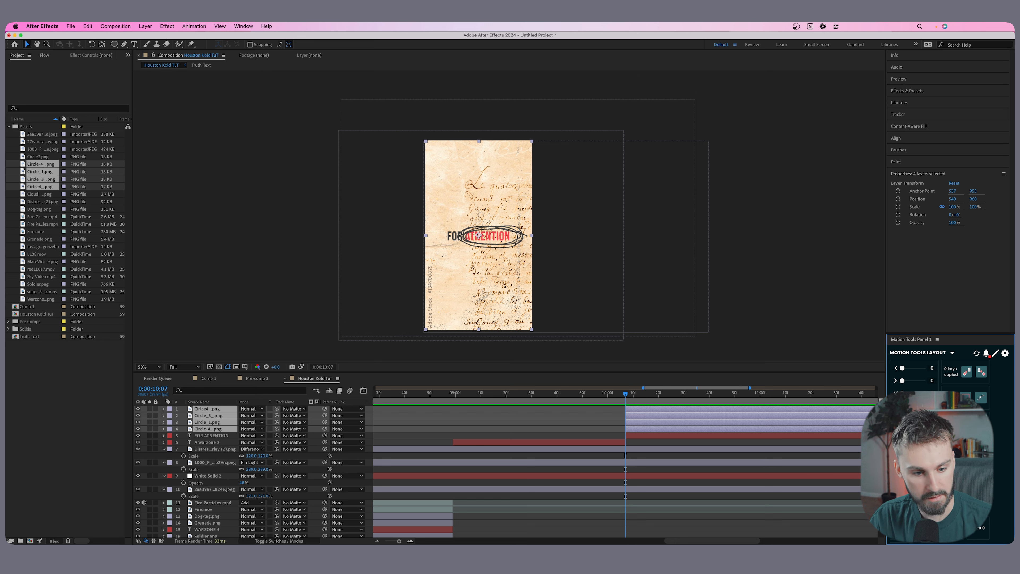
click(928, 468)
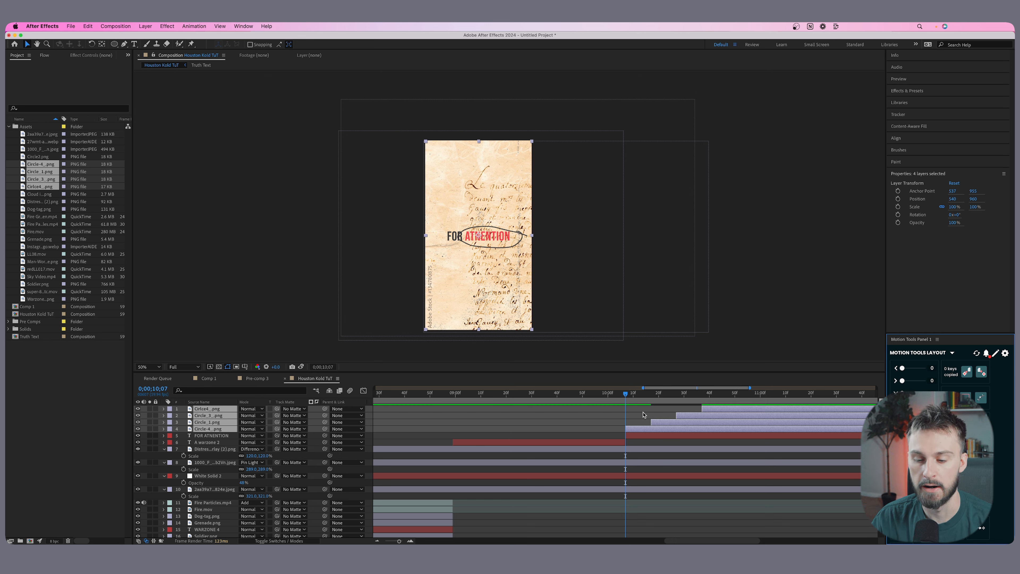
Split the Circle-4_ layer at 0;00;10;17 and delete the part after the cut.
scroll(651, 415, up, 1)
drag(625, 393, 655, 395)
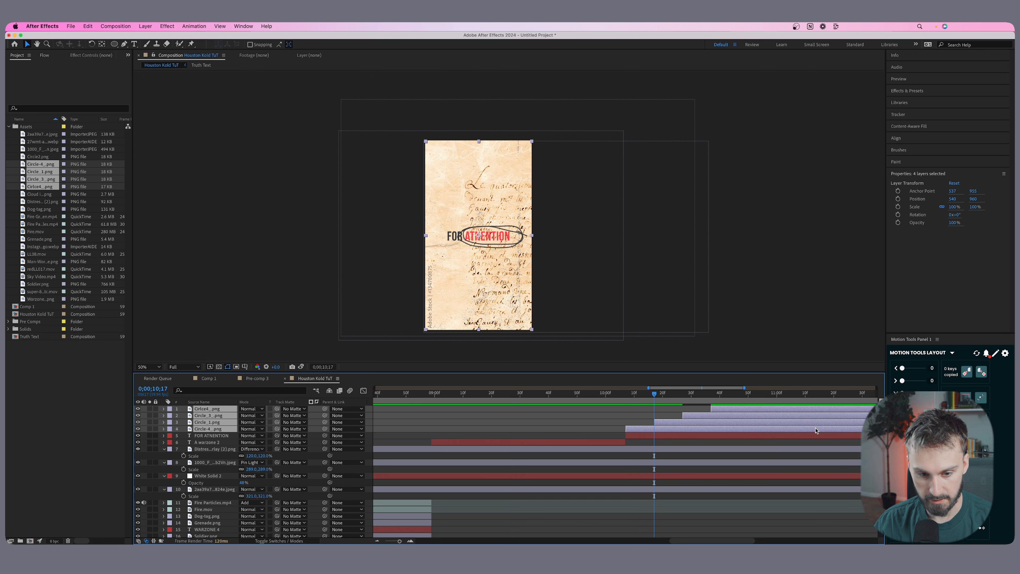
click(642, 430)
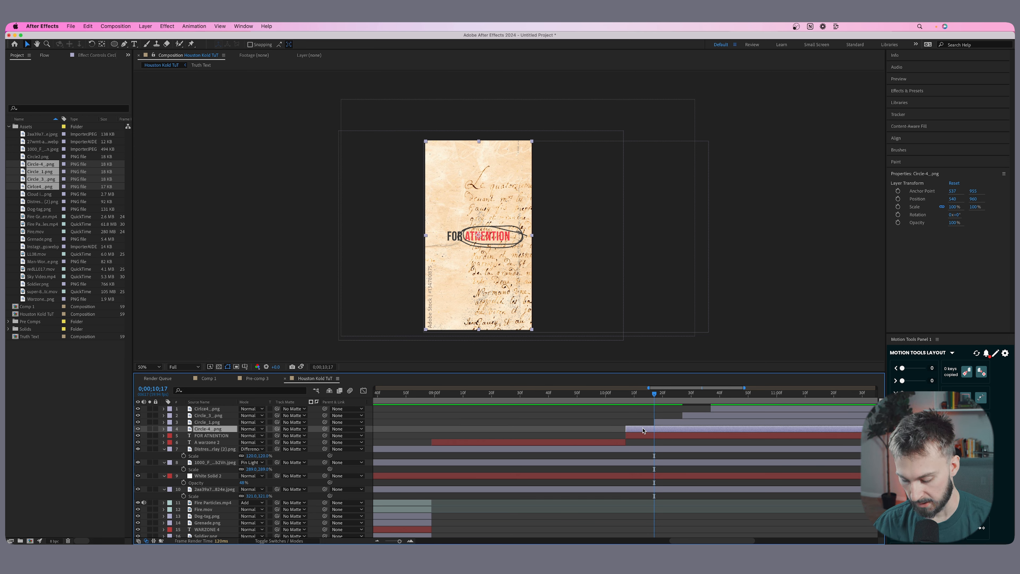
key(super+shift+d)
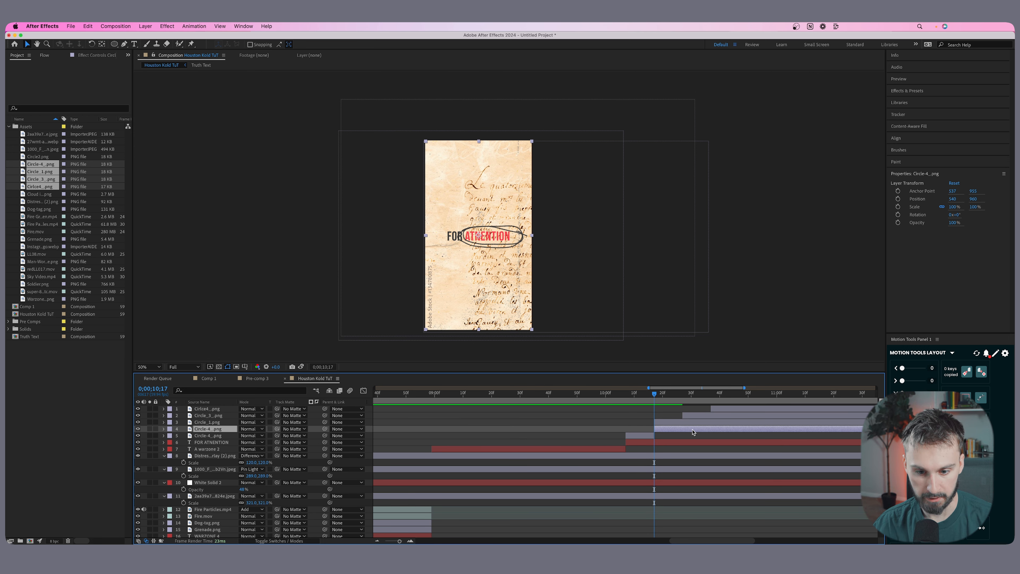
key(Delete)
Cut the Circle_1 layer at 0;00;10;27 and the Circle_3_ layer at 0;00;10;37, deleting the part after each cut.
click(682, 396)
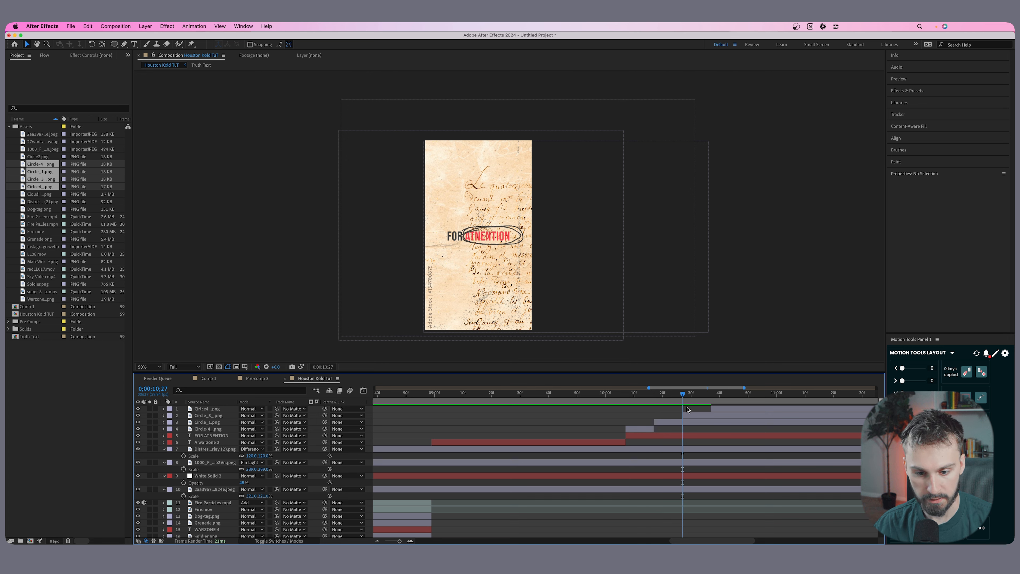
click(691, 423)
key(super+shift+d)
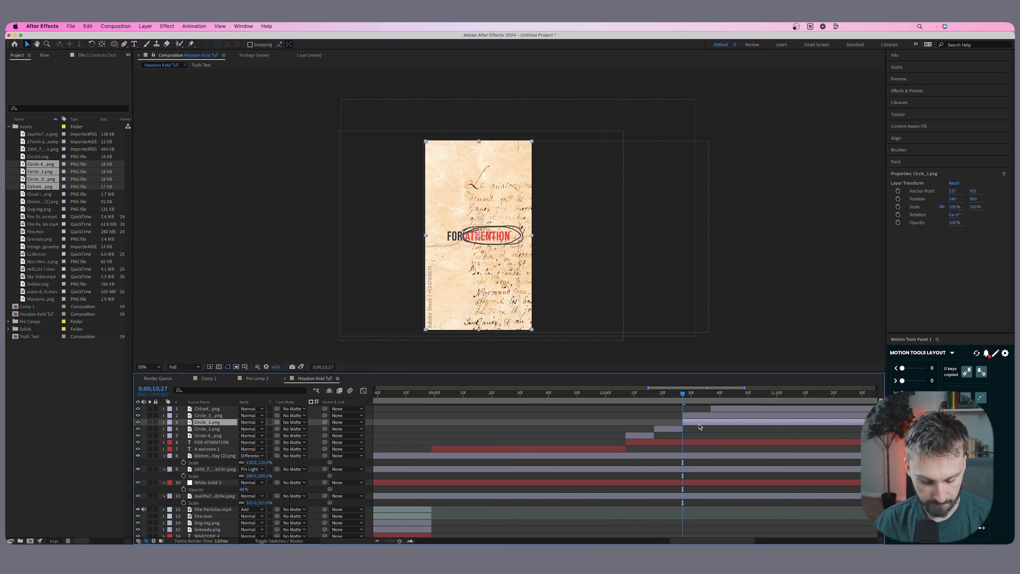
key(Delete)
click(711, 397)
click(719, 416)
key(super+shift+d)
key(Delete)
Preview the sequence of circles drawn around the red word of the text.
click(741, 410)
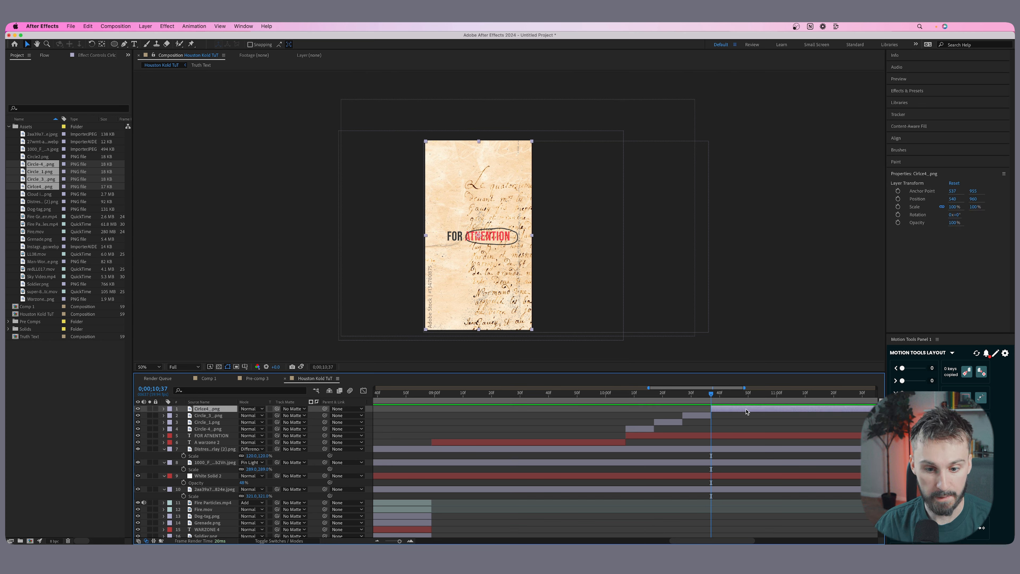
click(378, 541)
drag(609, 395, 573, 395)
key(space)
drag(638, 395, 595, 395)
Pre-compose the four circle layers into a composition named Circles.
click(588, 432)
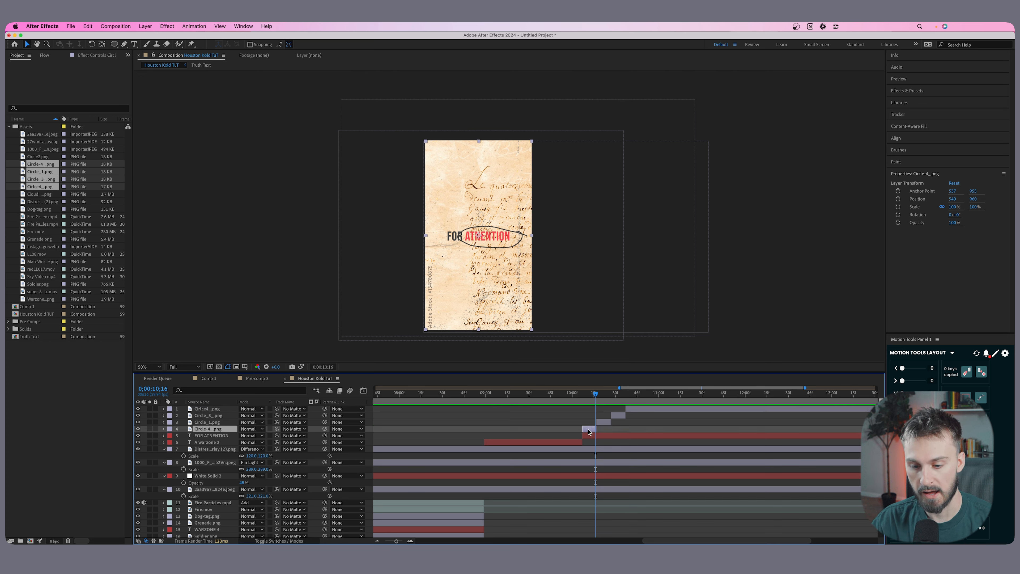
shift+click(641, 411)
right_click(661, 409)
click(684, 533)
text(Circles)
key(Return)
Inside the Circles composition, trim the Cirlce4_ layer to 10 frames and start it at 0;00;10;37.
double_click(619, 412)
click(392, 393)
drag(386, 540, 401, 541)
drag(561, 409, 539, 395)
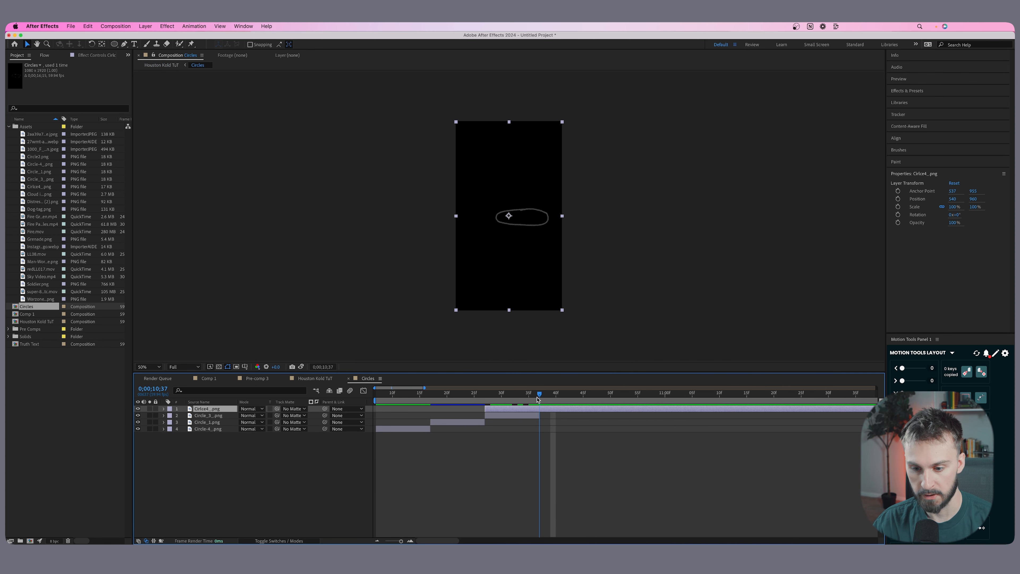
key(alt+[)
key(super+z)
key(alt+])
key([)
Shift the Circle_1, Circle_3_ and Cirlce4_ layers earlier so each slightly overlaps the end of the previous circle.
drag(457, 394, 436, 424)
click(444, 423)
key([)
drag(519, 416, 503, 418)
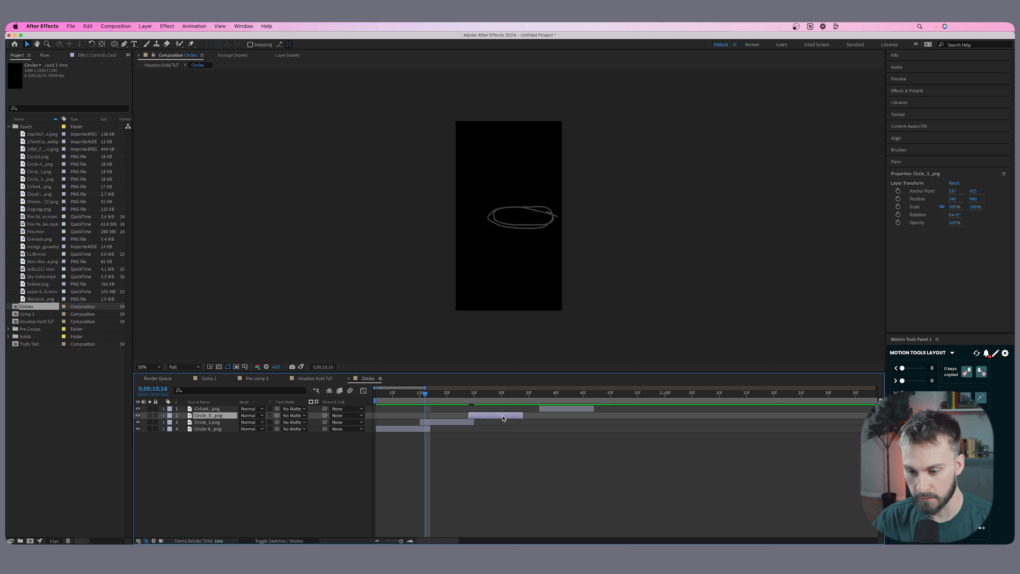
drag(572, 410, 550, 410)
mouse_move(420, 393)
mouse_down()
mouse_move(544, 393)
mouse_move(415, 404)
mouse_up()
Duplicate the four circle layers, stack the copies on top and move them in time to follow the originals.
click(413, 430)
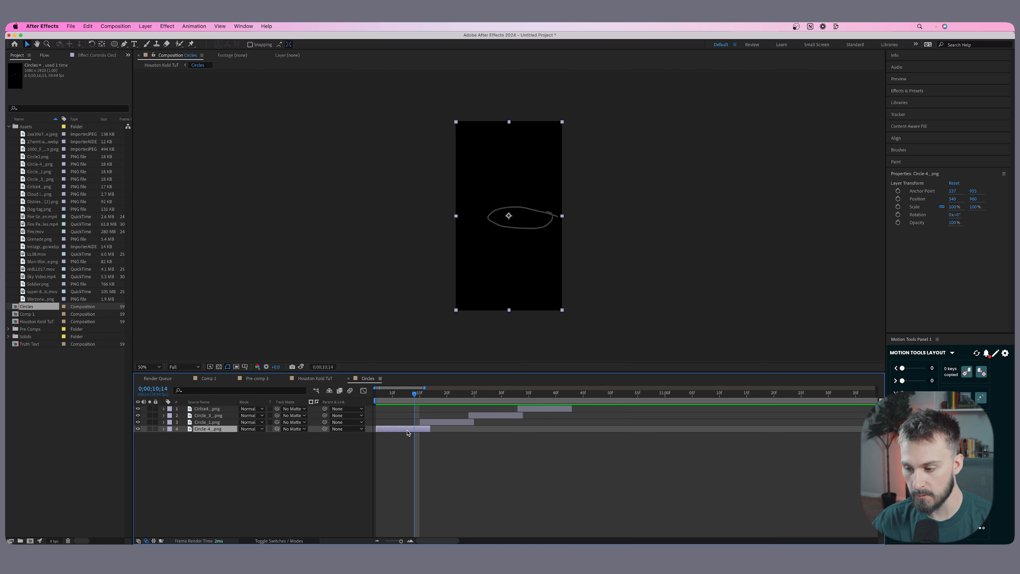
shift+click(219, 409)
key(super+d)
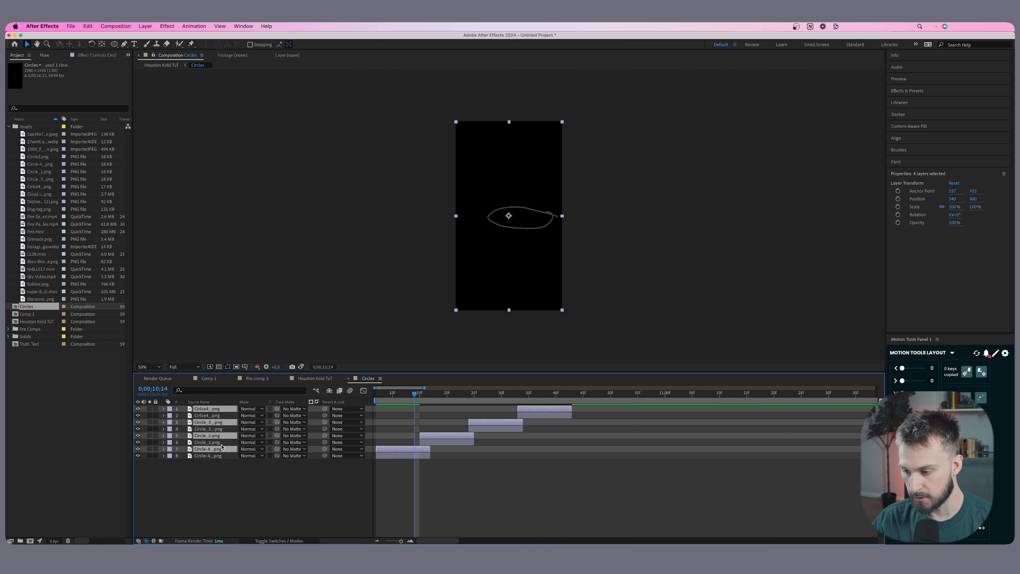
drag(216, 451, 219, 416)
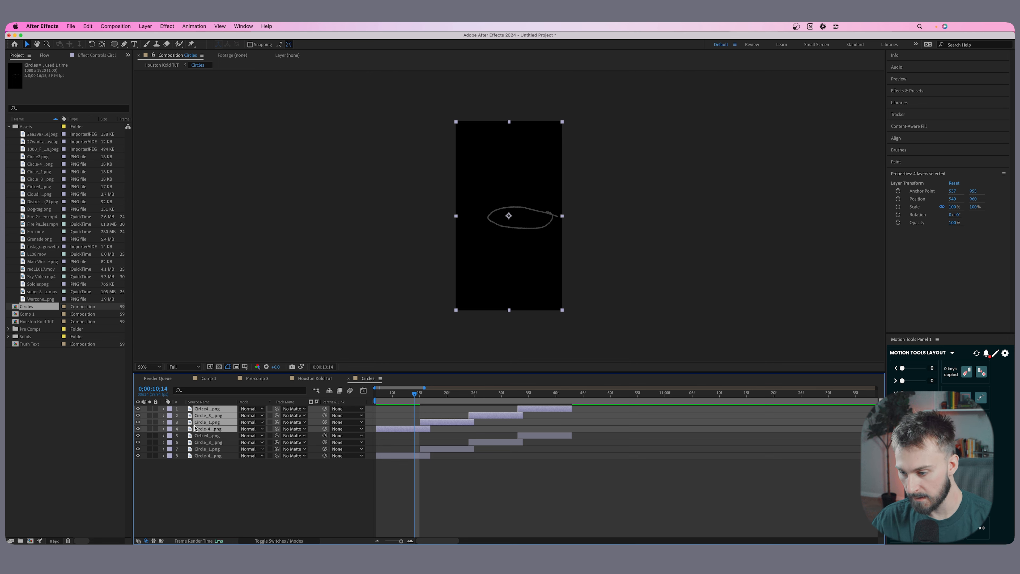
drag(389, 428, 574, 431)
Duplicate all eight circle layers and place the copies on top, continuing the sequence in time.
click(214, 455)
shift+click(219, 409)
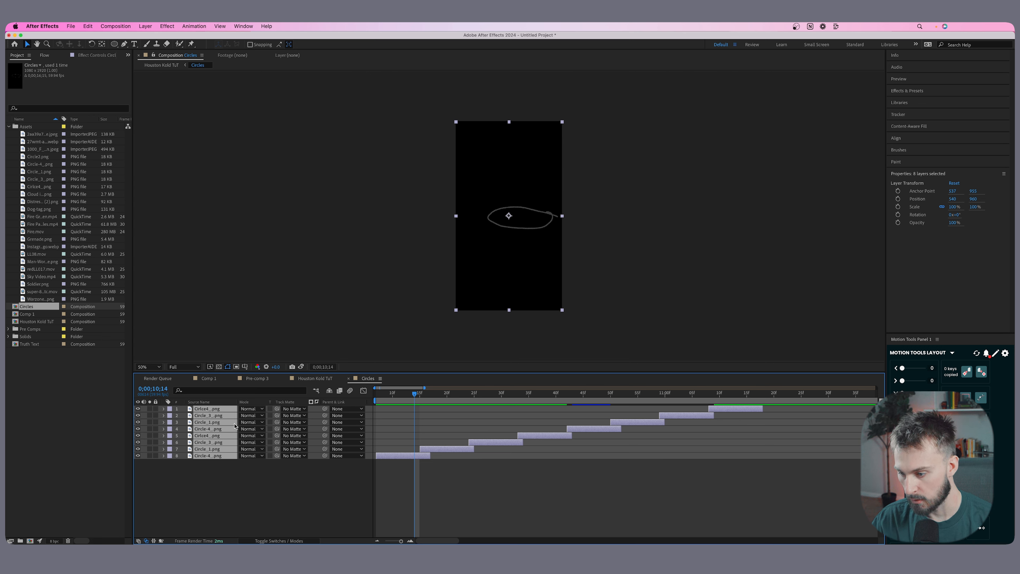
key(super+d)
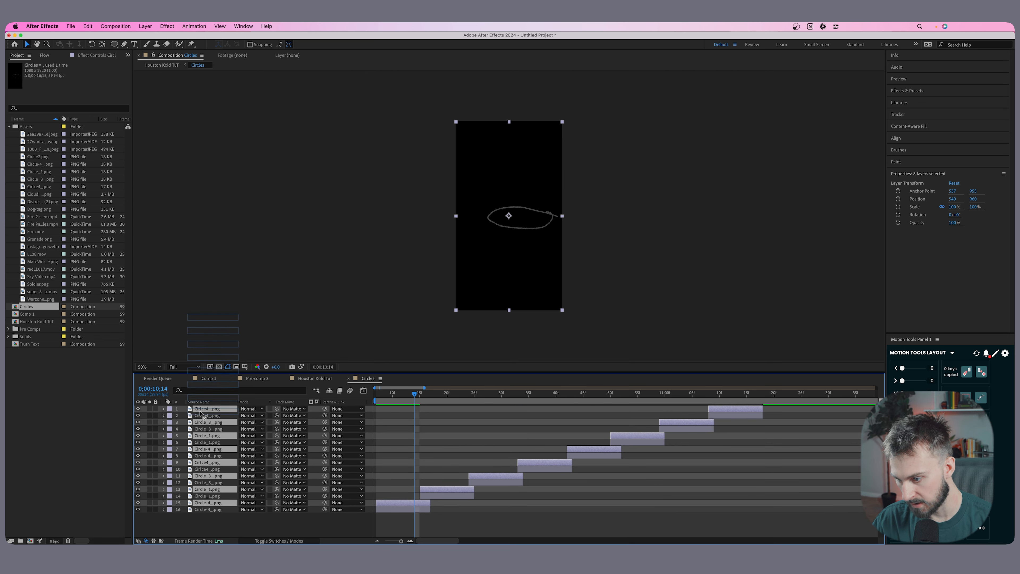
drag(385, 458, 766, 458)
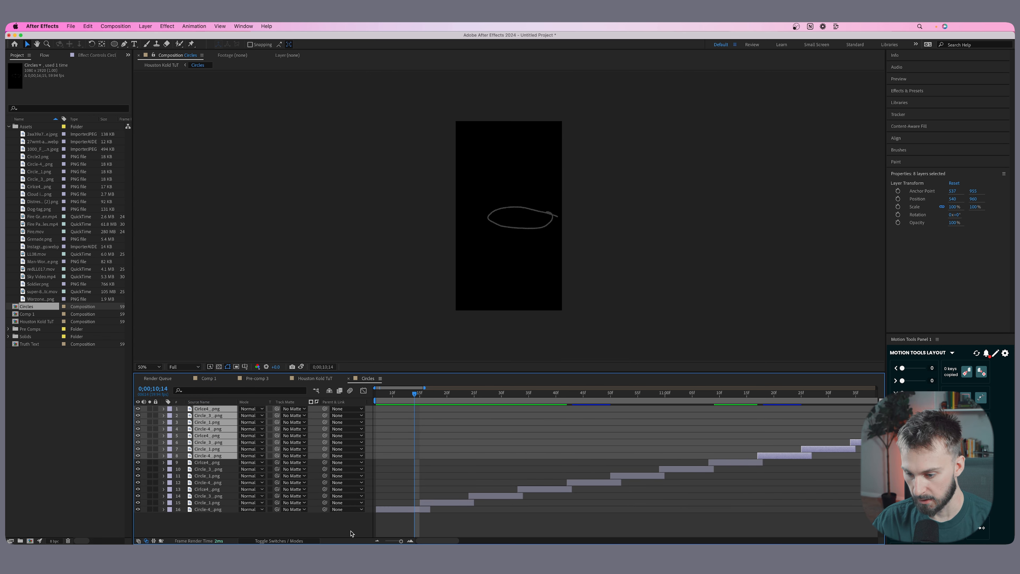
Duplicate all sixteen circle layers and place the copies directly after the existing sequence.
drag(401, 541, 387, 541)
click(219, 510)
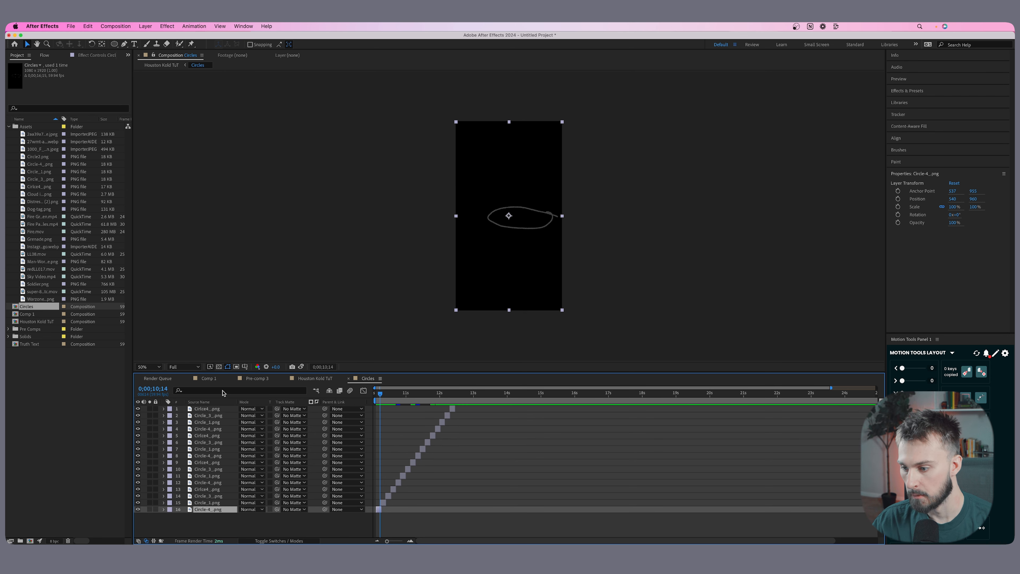
shift+click(215, 411)
key(super+d)
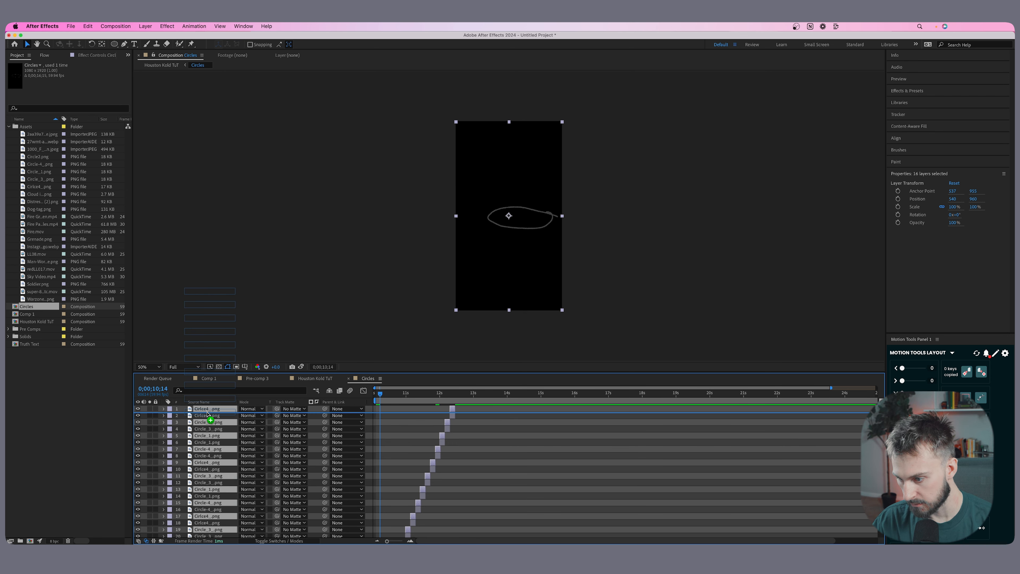
drag(388, 510, 462, 506)
Return to the Houston Kold TuT composition and split the four parchment background layers at 0;00;08;59.
click(313, 379)
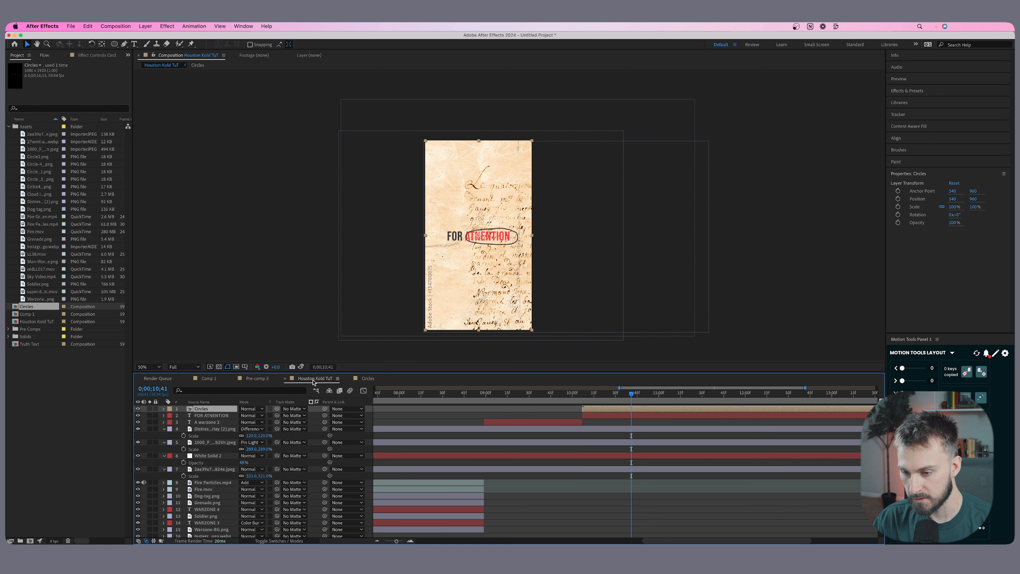
drag(669, 395, 669, 406)
key(minus)
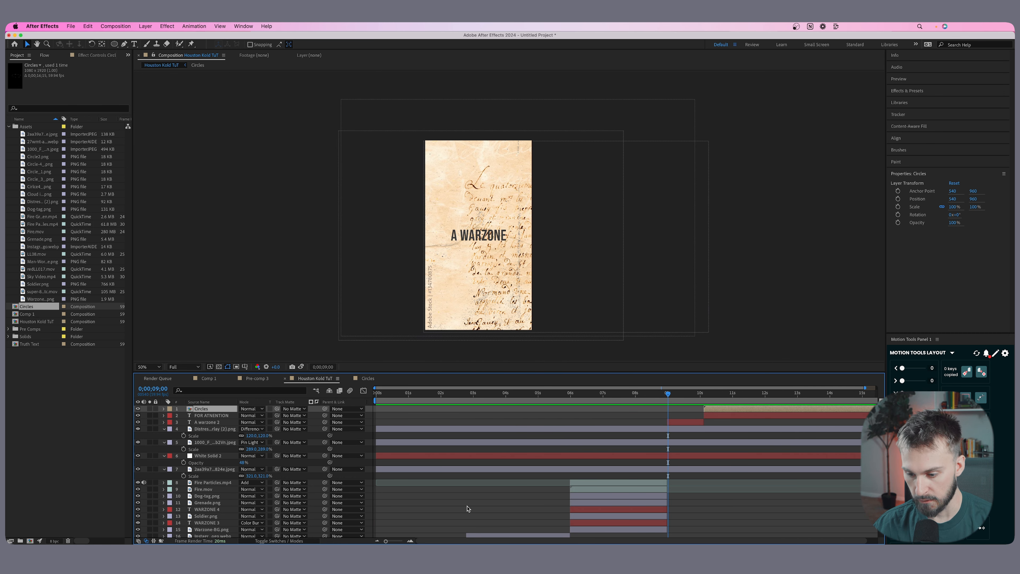
drag(386, 541, 397, 541)
click(624, 394)
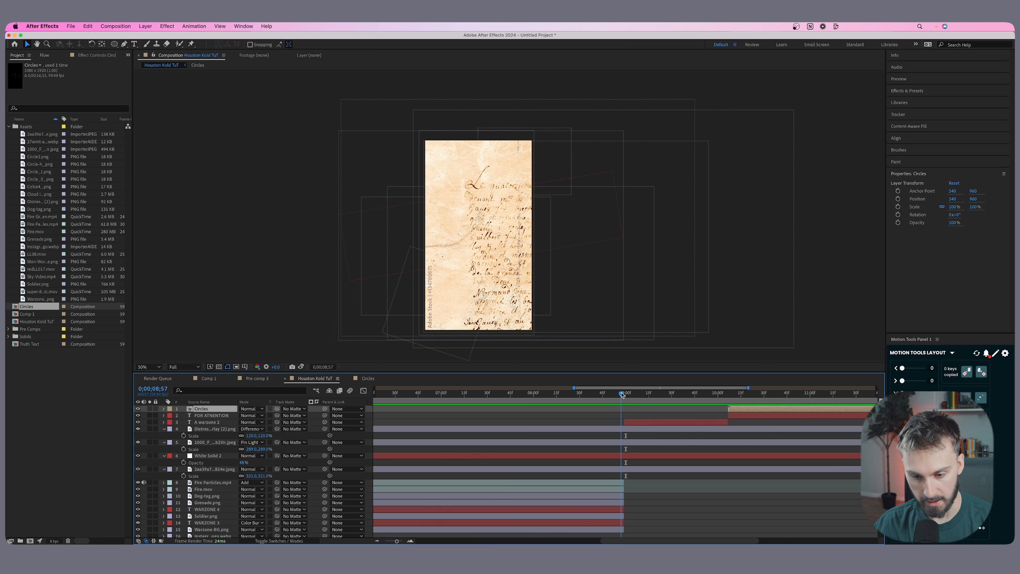
drag(623, 394, 625, 394)
click(627, 470)
shift+click(622, 431)
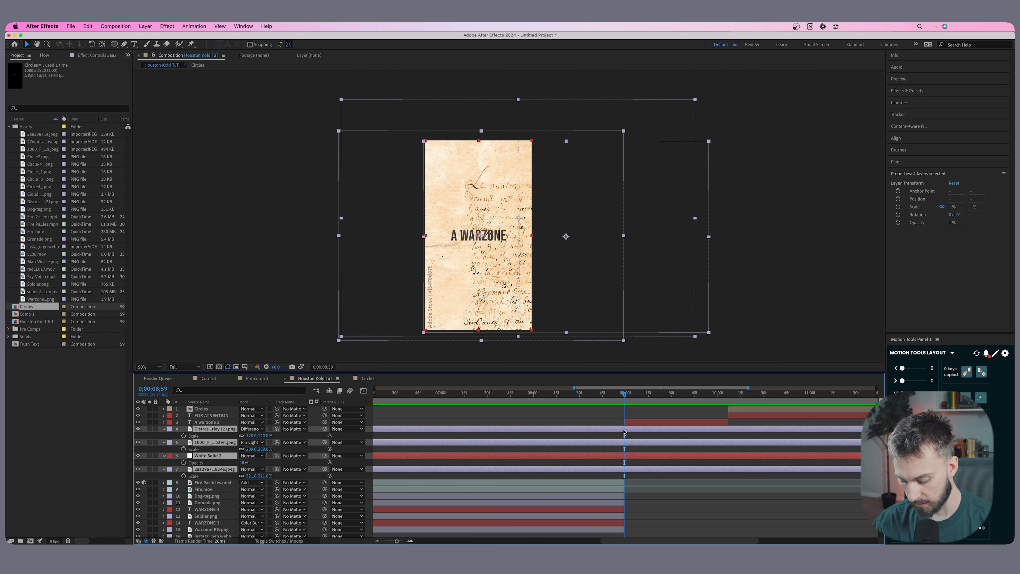
key(ctrl+shift+d)
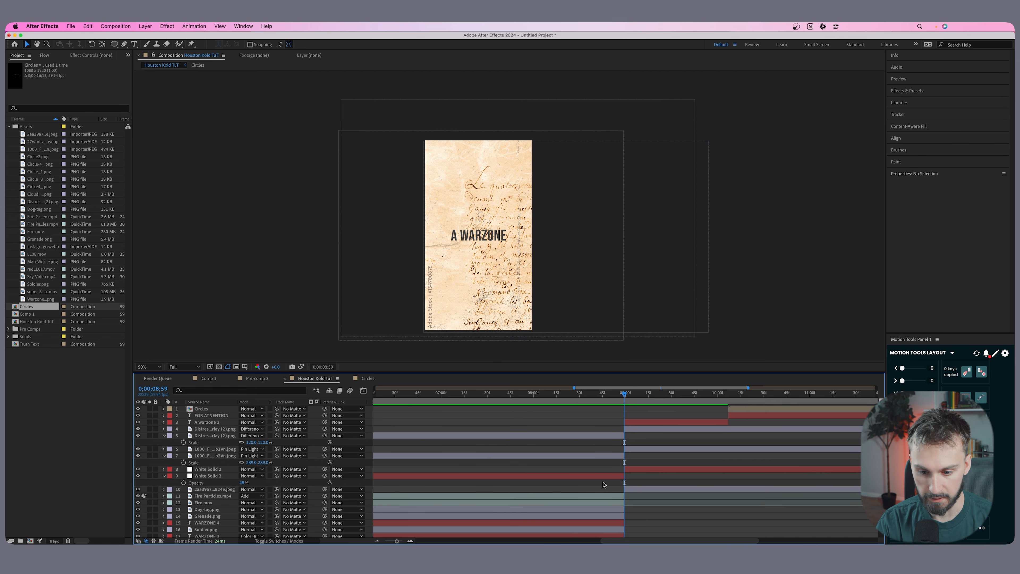
Delete the parts of the parchment background layers that lie before 0;00;08;59.
click(602, 480)
key(Delete)
click(604, 456)
key(Delete)
click(605, 437)
key(Delete)
Trim the Circles, FOR ATNENTION and parchment background layers to end together shortly before the 13-second mark.
drag(641, 395, 676, 398)
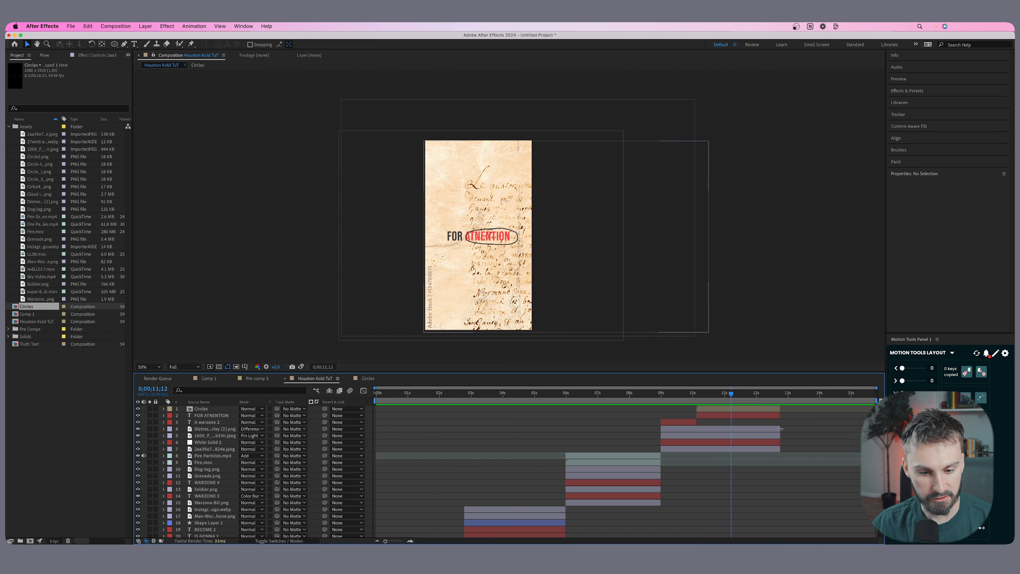
drag(786, 394, 783, 395)
drag(817, 452, 384, 403)
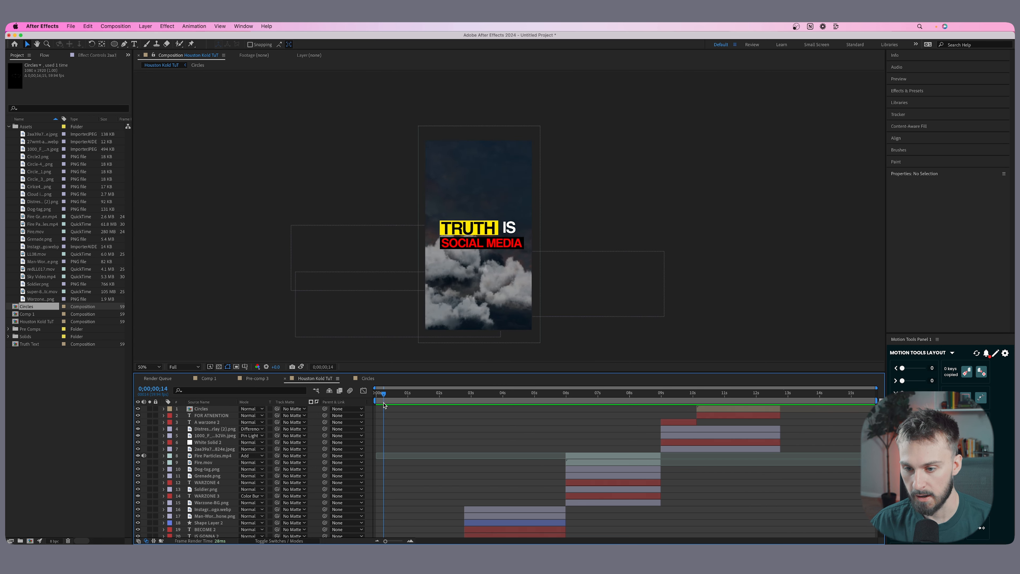
Review the whole animation and its layer arrangement from the title through the circled-text scene.
scroll(462, 434, down, 3)
drag(420, 399, 602, 395)
scroll(561, 424, up, 3)
click(719, 395)
drag(720, 395, 741, 395)
scroll(524, 439, down, 3)
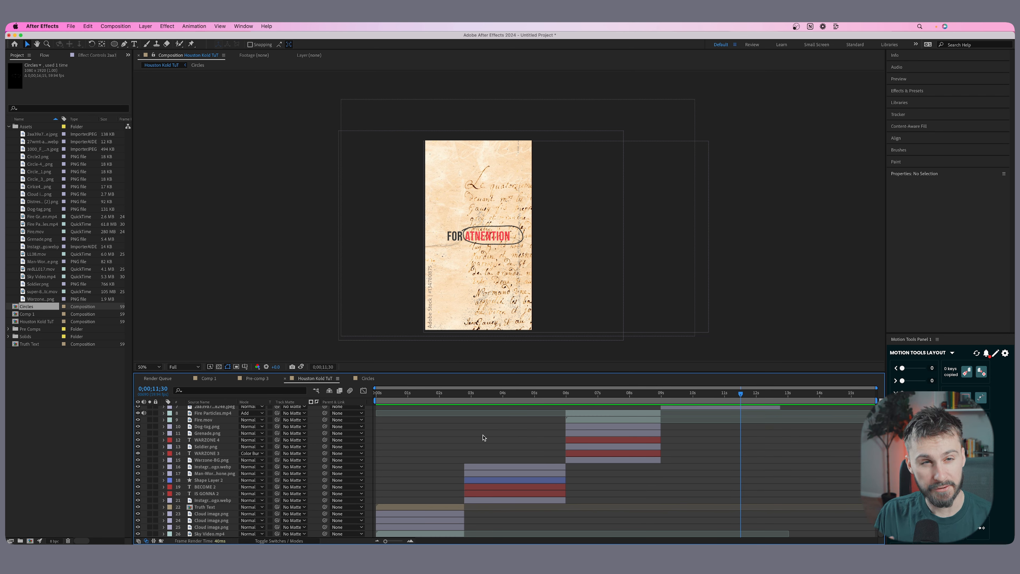
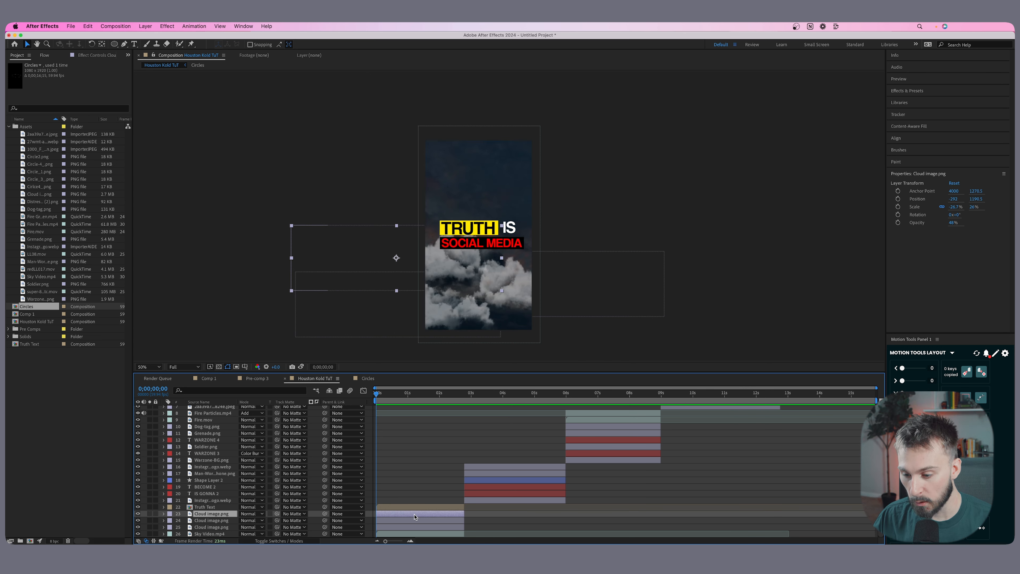
Add a new two-node camera layer named Camera 1 to the Houston Kold TuT composition with the default settings.
scroll(403, 478, up, 5)
click(115, 26)
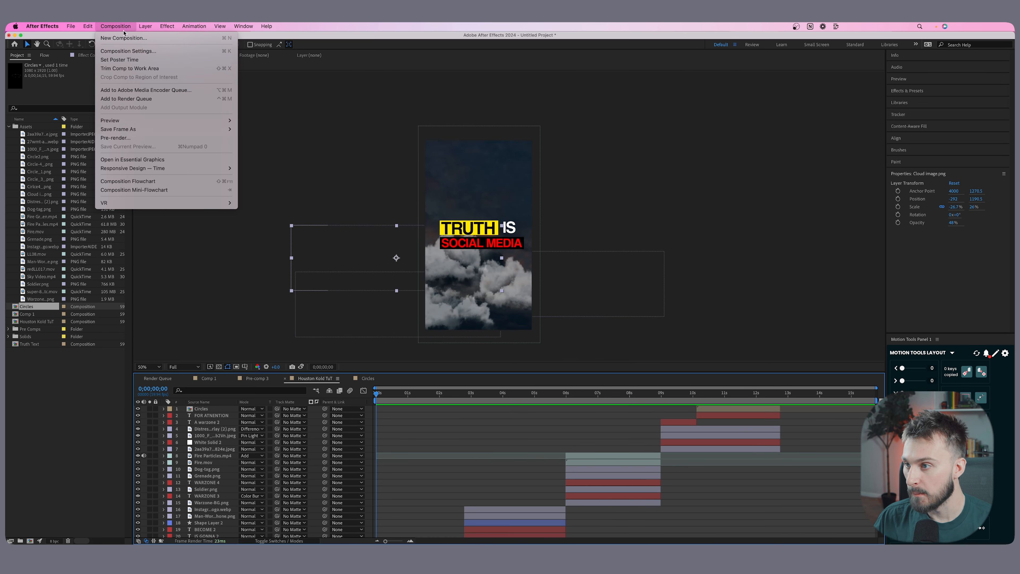
mouse_move(145, 31)
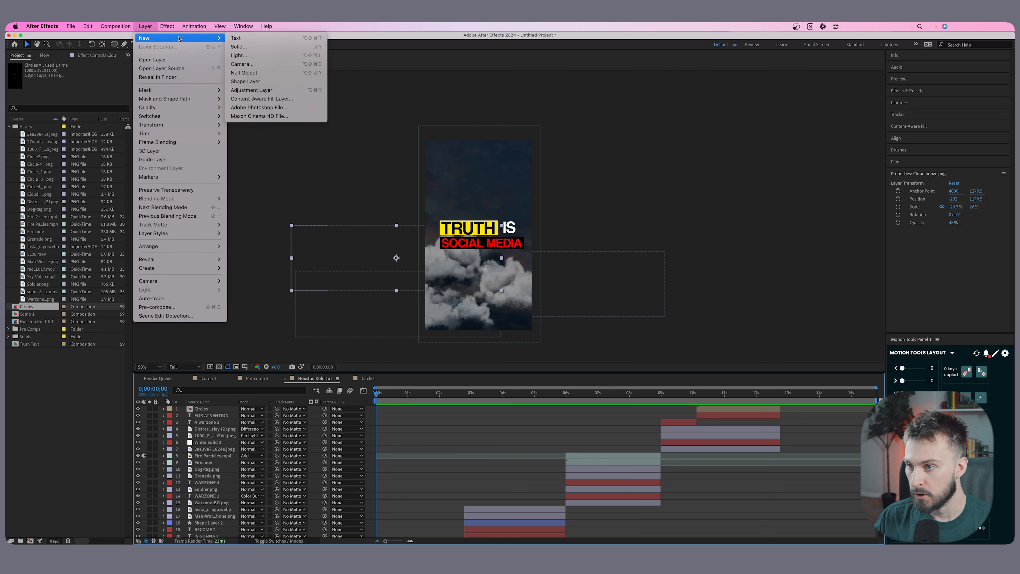
click(248, 64)
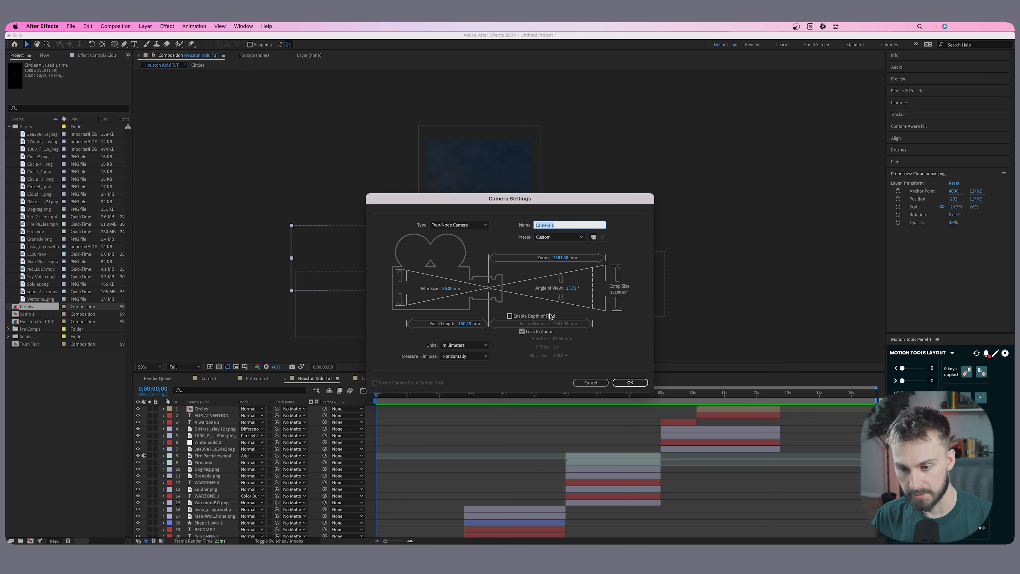
click(629, 382)
drag(219, 507, 372, 415)
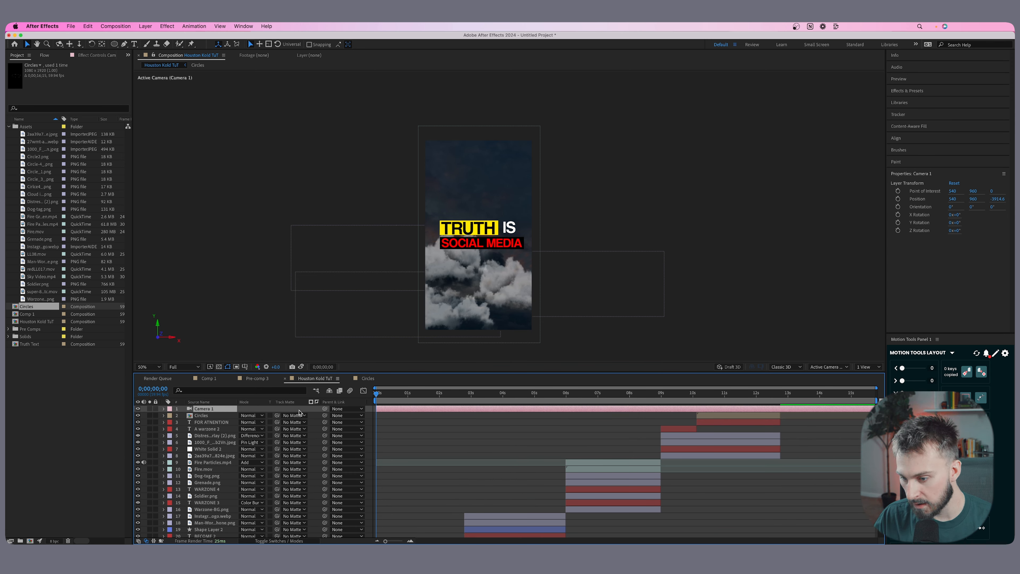
Select every layer in the composition and make them all 3D layers.
scroll(235, 420, down, 3)
scroll(226, 482, up, 3)
key(super+a)
scroll(478, 453, down, 3)
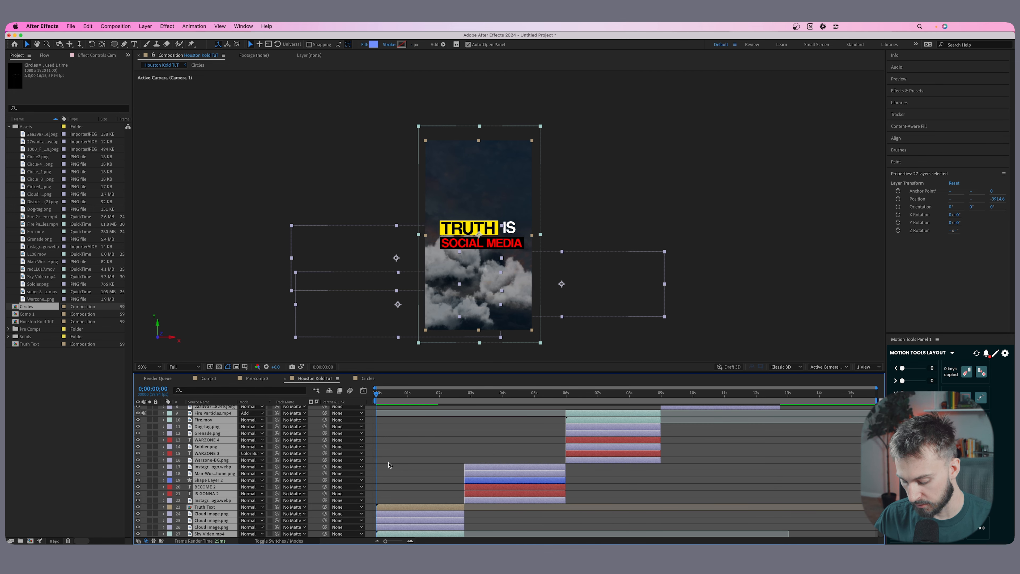
scroll(253, 461, up, 3)
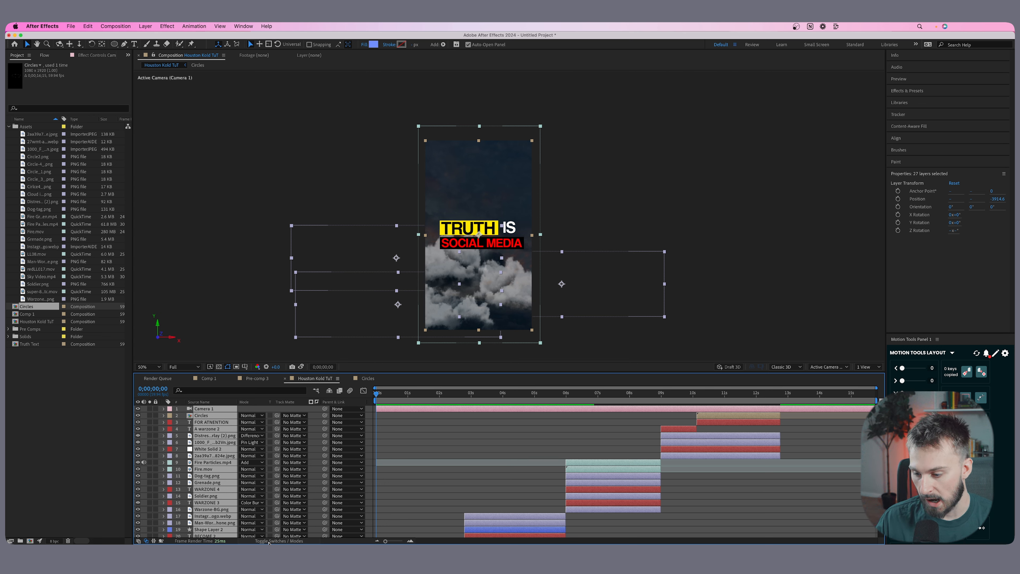
click(285, 541)
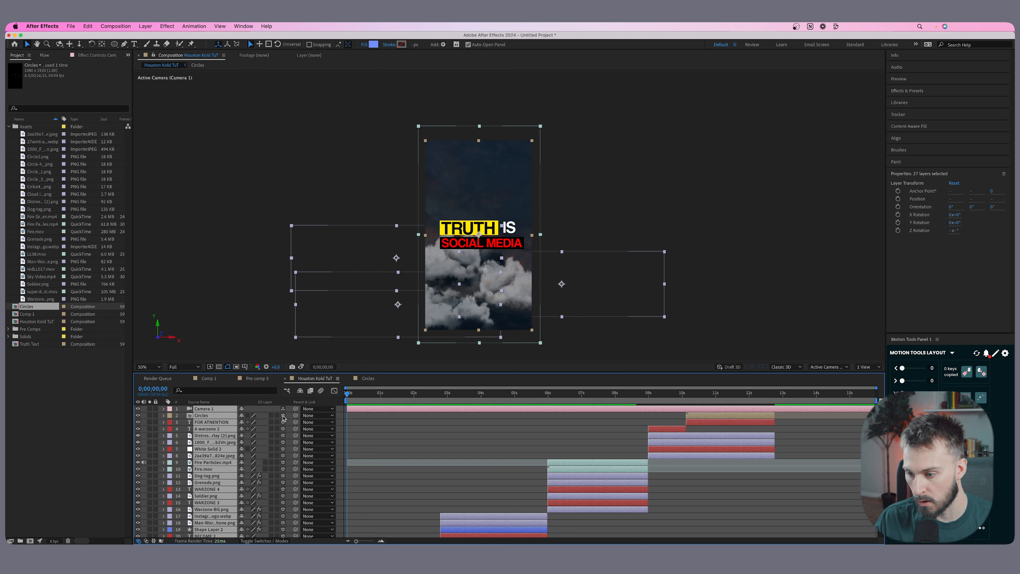
click(283, 416)
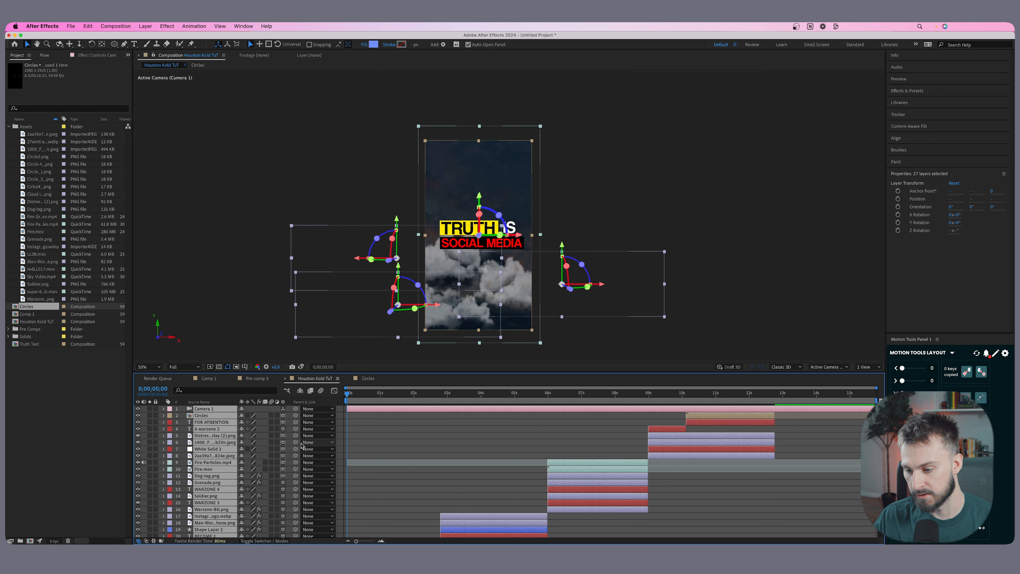
scroll(278, 452, down, 3)
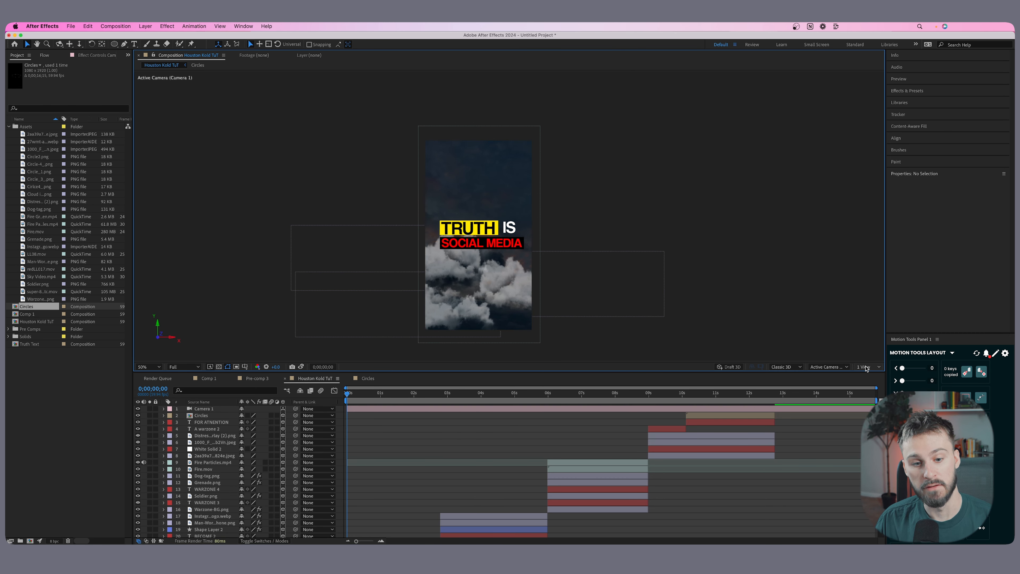
Show the composition in 2 Views, with the Right view beside Active Camera, and keep the Classic 3D renderer.
click(864, 368)
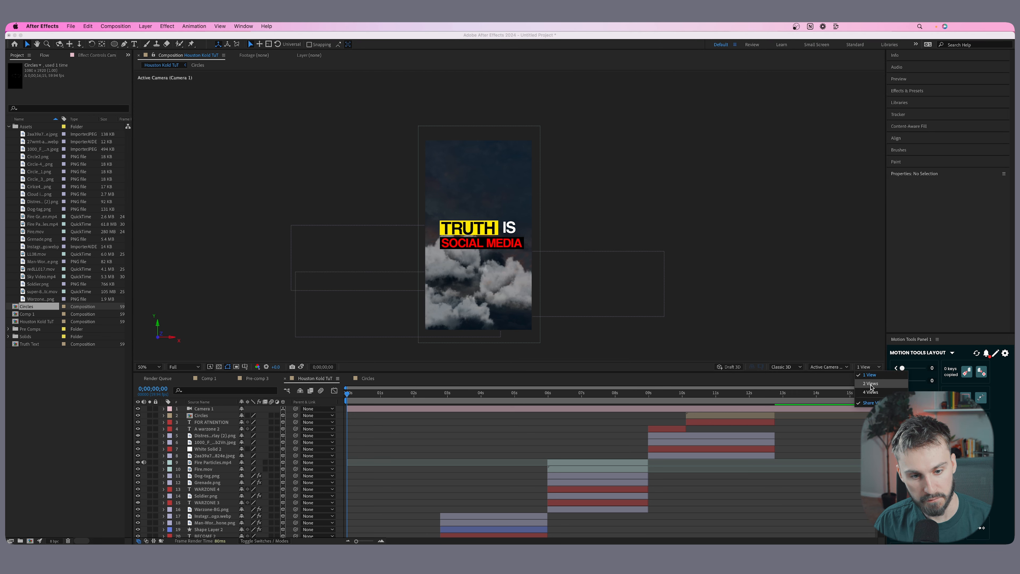
click(870, 383)
drag(269, 200, 333, 224)
scroll(342, 206, down, 2)
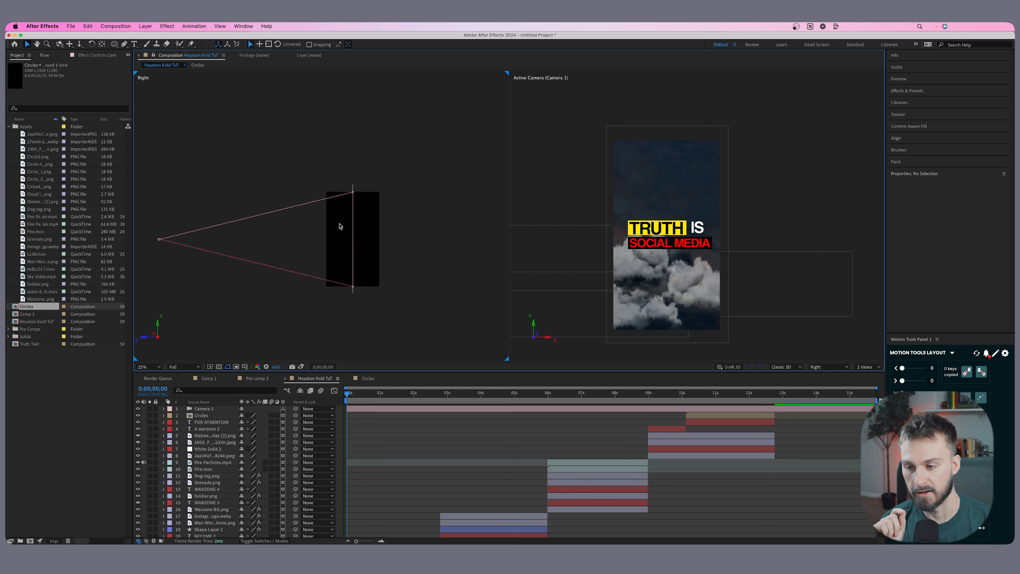
click(565, 160)
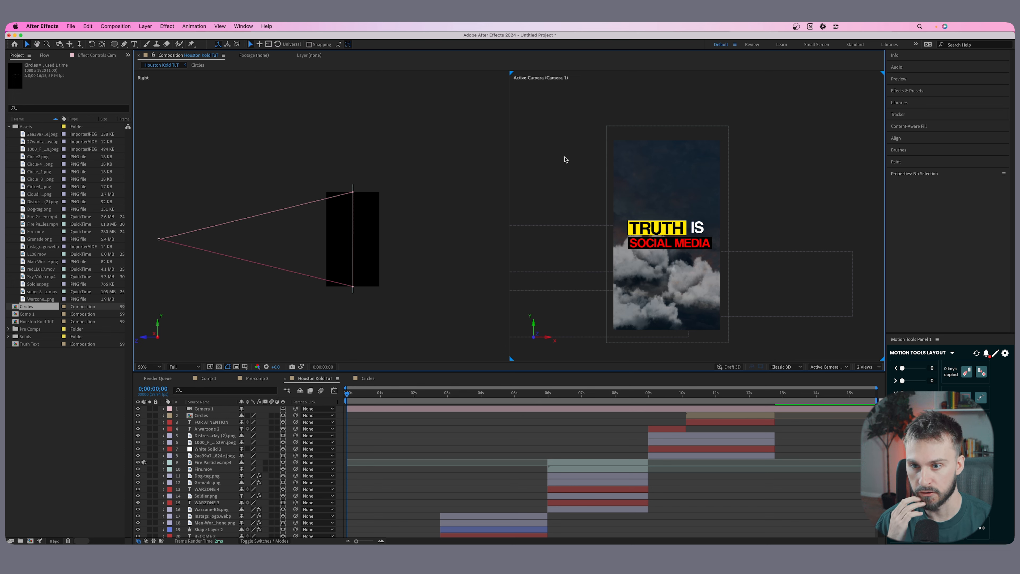
click(209, 121)
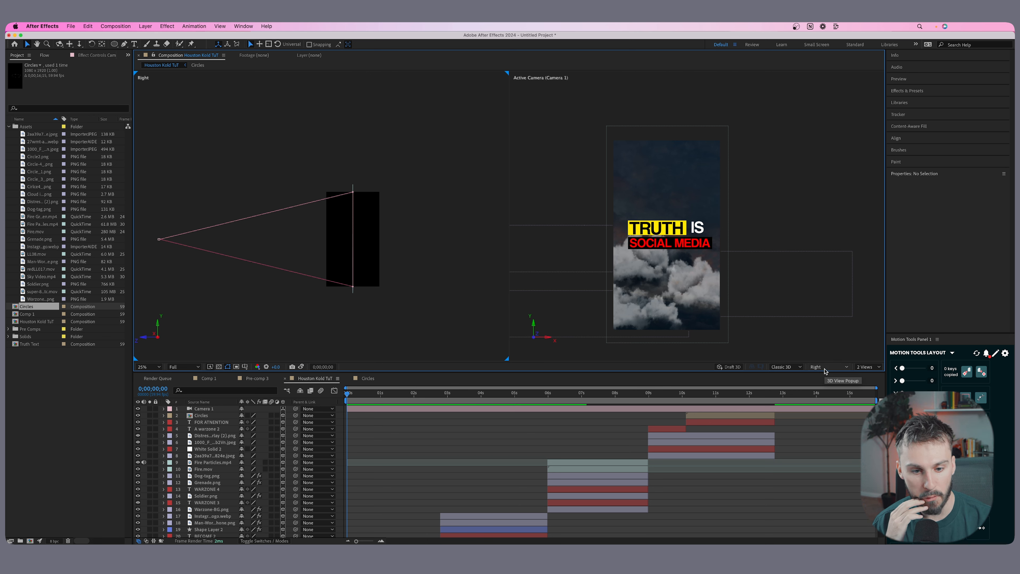
click(825, 369)
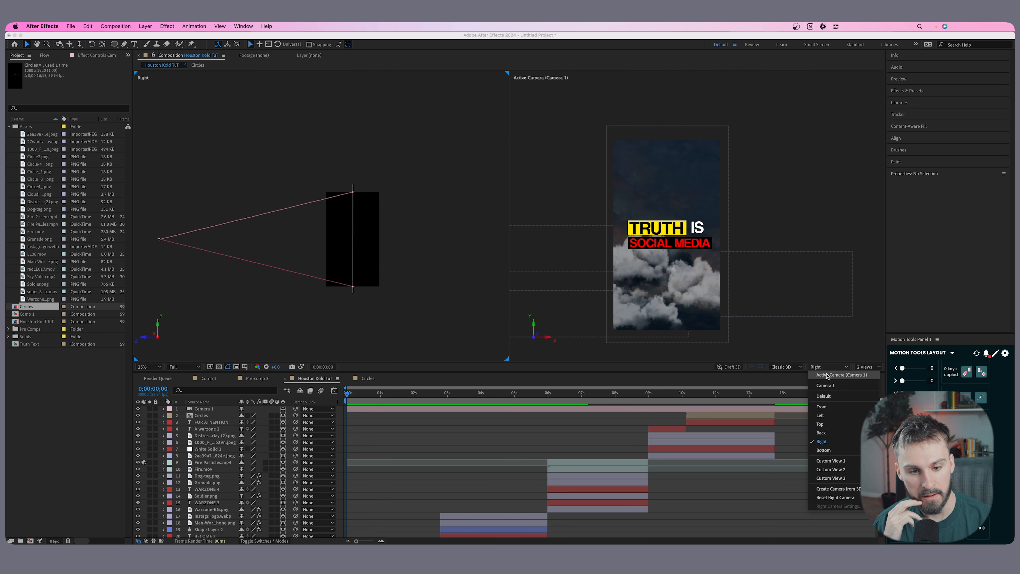
click(821, 443)
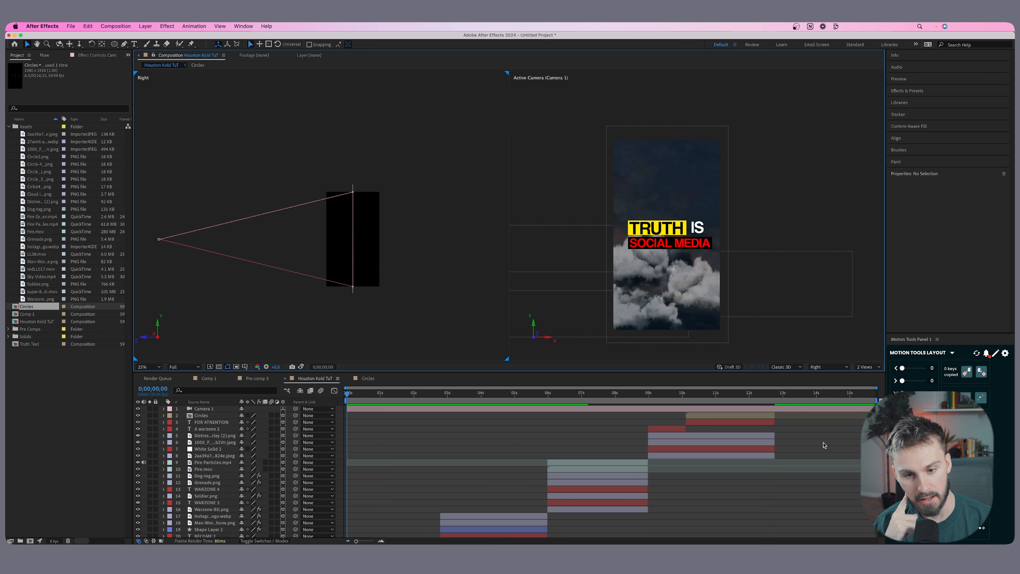
scroll(352, 244, up, 2)
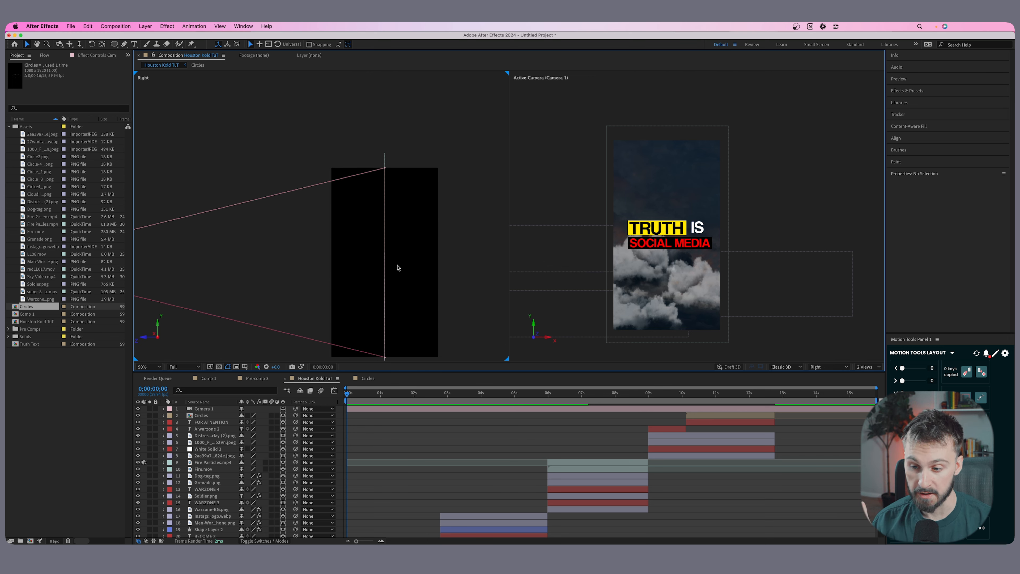
click(783, 367)
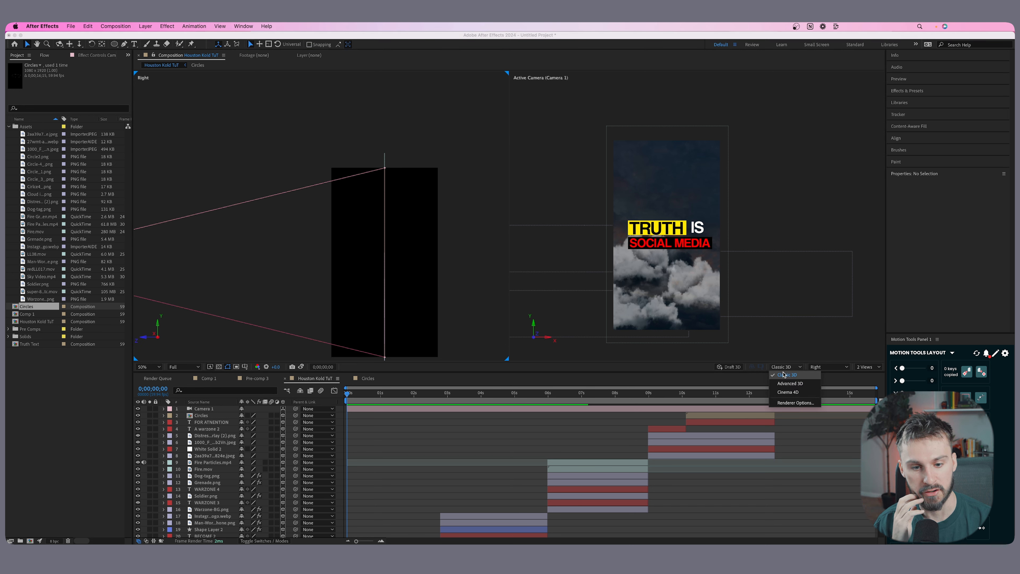
click(788, 379)
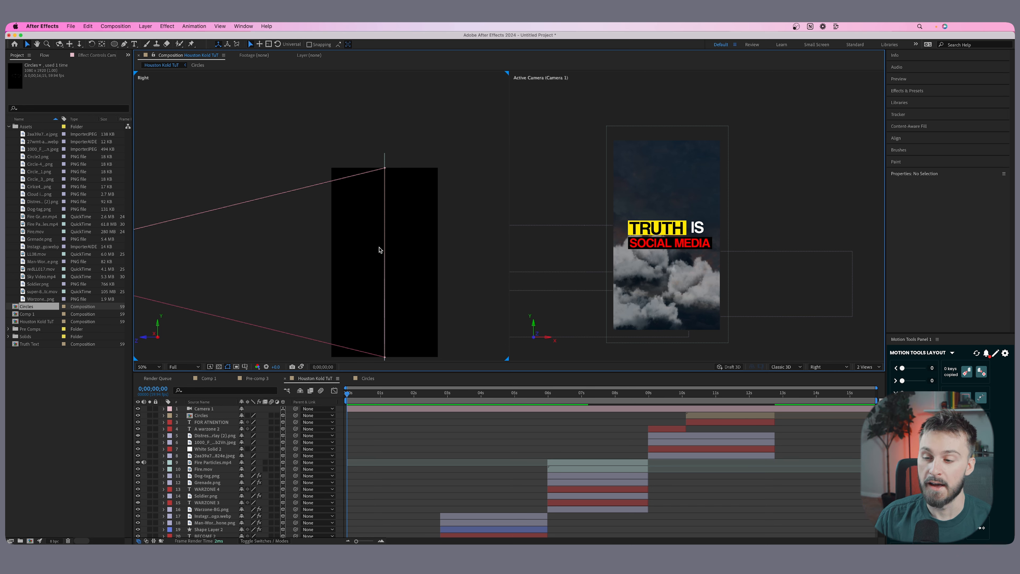
Push the Sky Video.mp4 layer back in depth, away from the camera, to a Z position of about 2232.
scroll(374, 233, down, 3)
scroll(386, 221, right, 2)
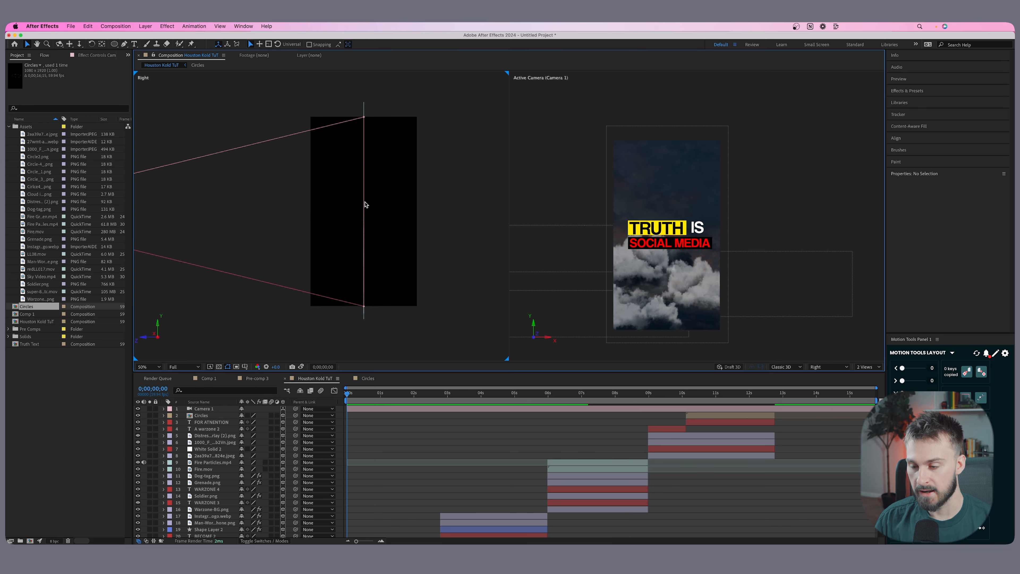
scroll(364, 205, down, 2)
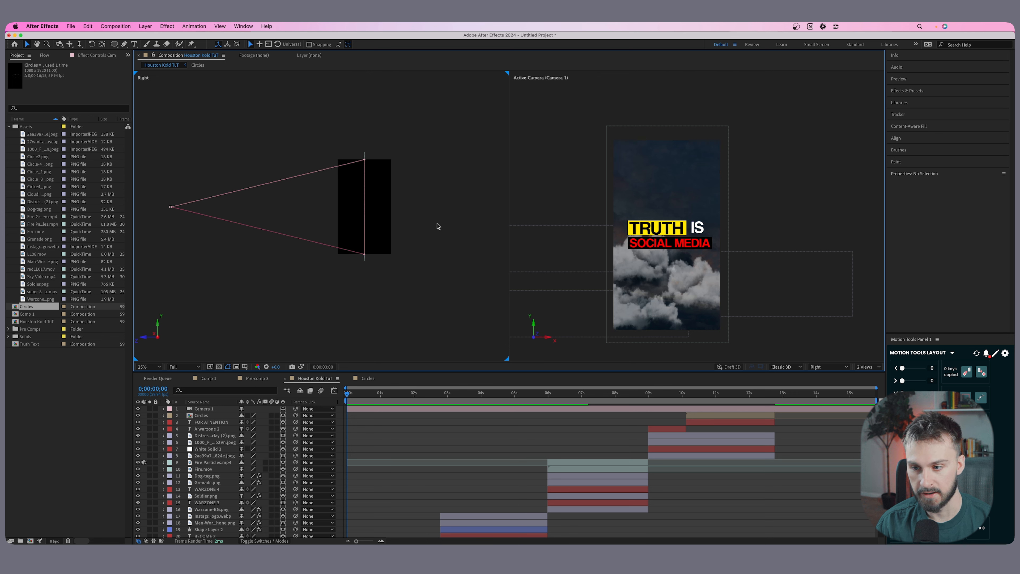
scroll(422, 489, down, 3)
click(374, 533)
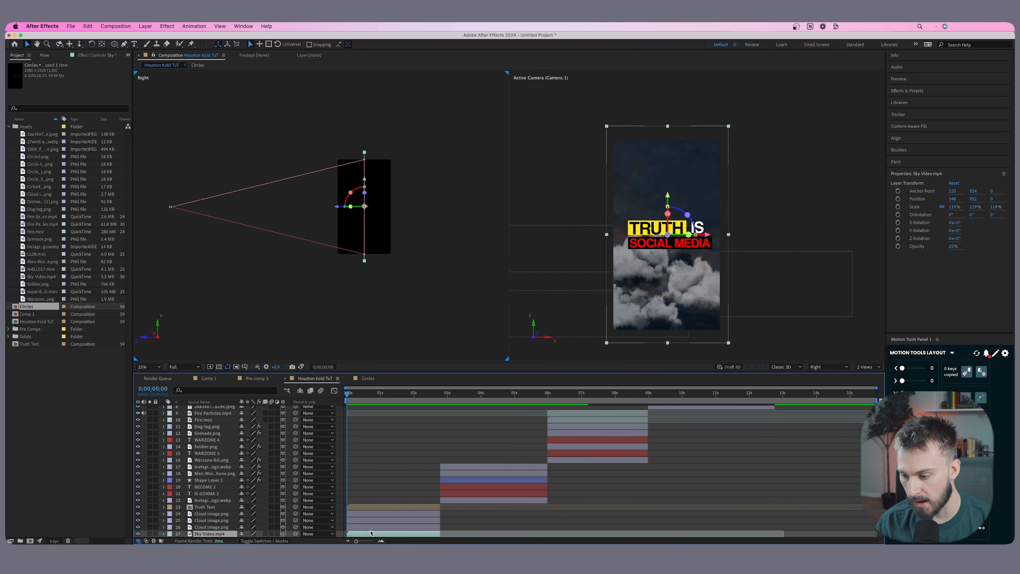
drag(335, 206, 450, 211)
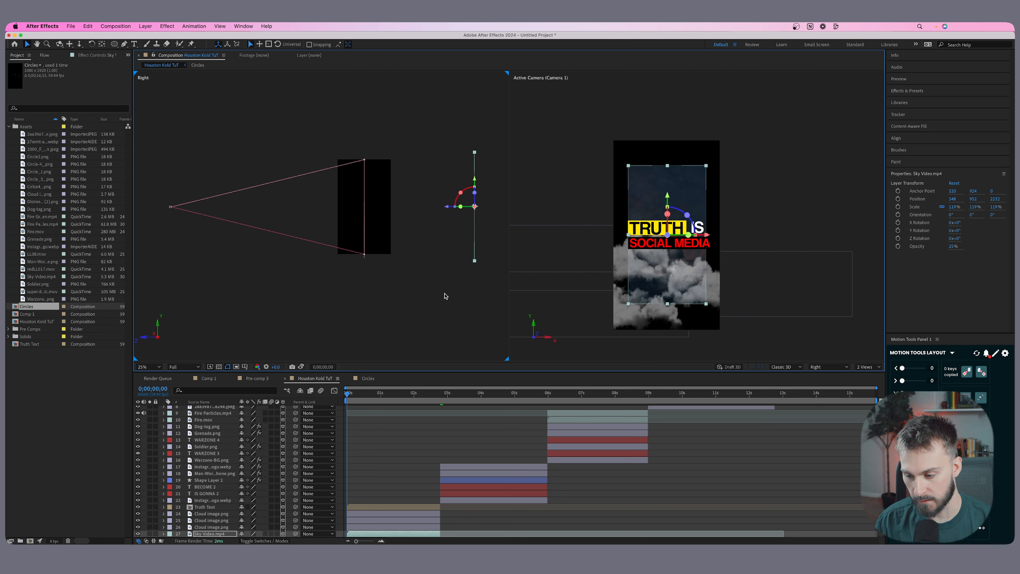
Scale the Sky Video.mp4 layer to about 290% and lower it to a position of about 579, 2089 to fill the frame.
key(s)
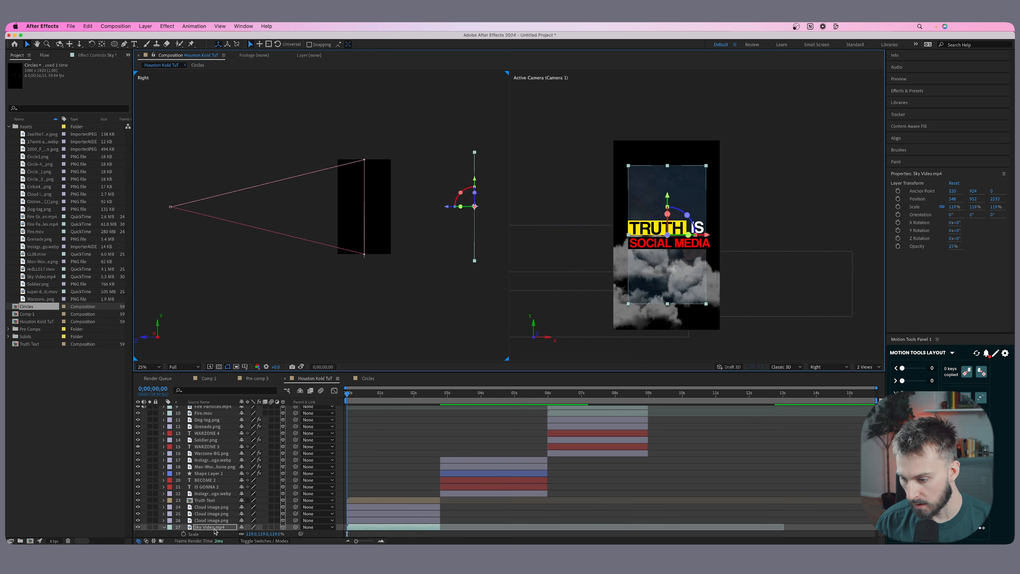
drag(251, 534, 306, 527)
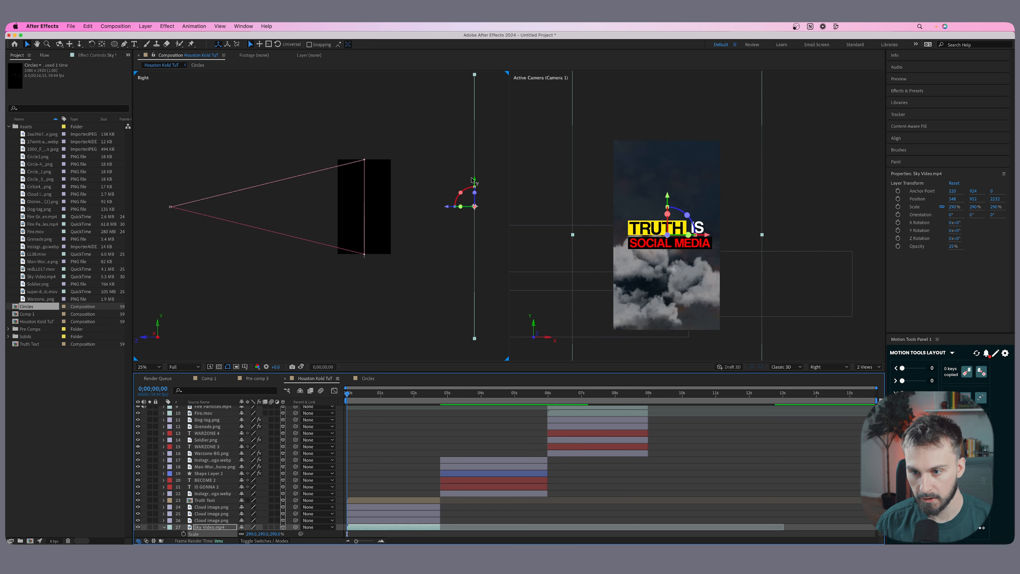
drag(740, 158, 743, 232)
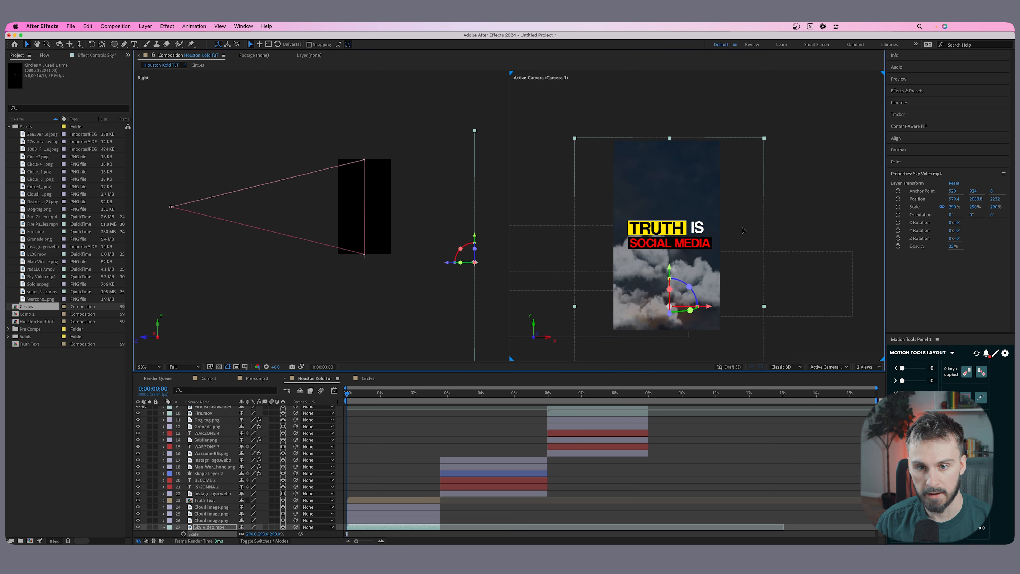
Bring the cloud image on layer 26 toward the camera to Z about -1740 and raise it to Y about 1170.
click(384, 521)
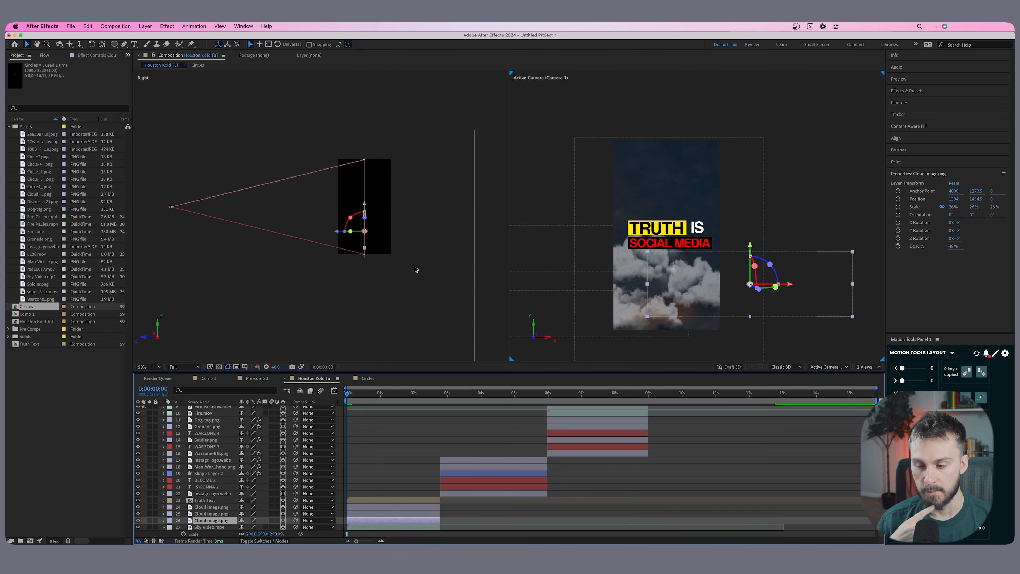
scroll(362, 240, up, 2)
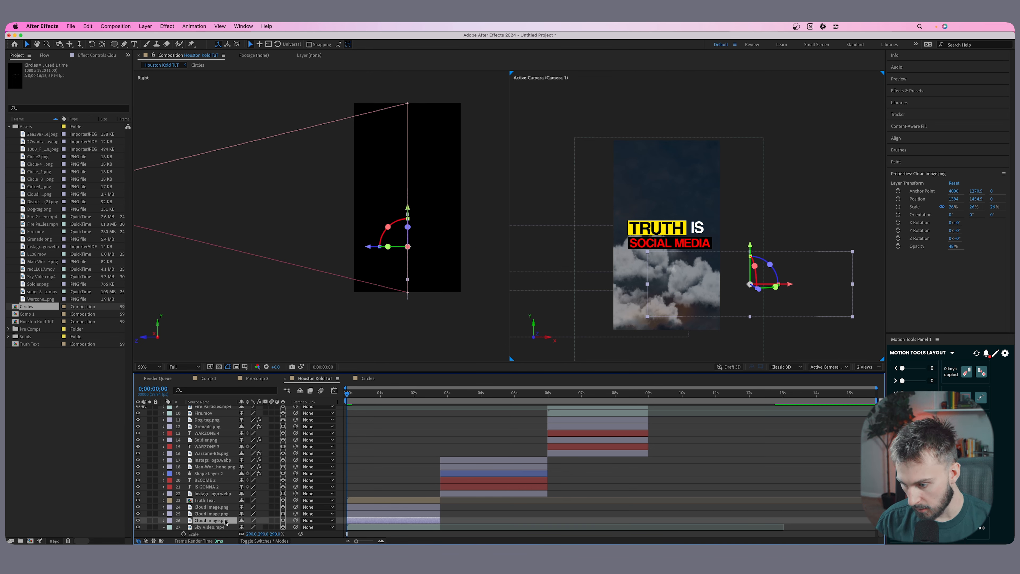
drag(366, 246, 243, 248)
drag(265, 289, 418, 305)
drag(440, 229, 439, 212)
drag(408, 251, 357, 241)
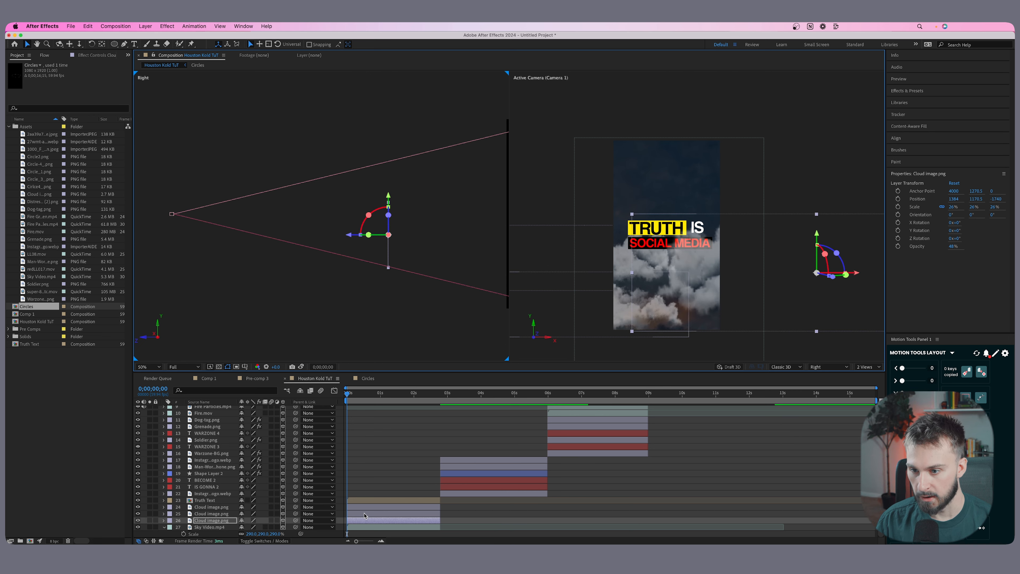
Bring the cloud image on layer 25 toward the camera to Z about -1344 and lower it to Y about 2306.
click(364, 514)
drag(462, 262, 353, 252)
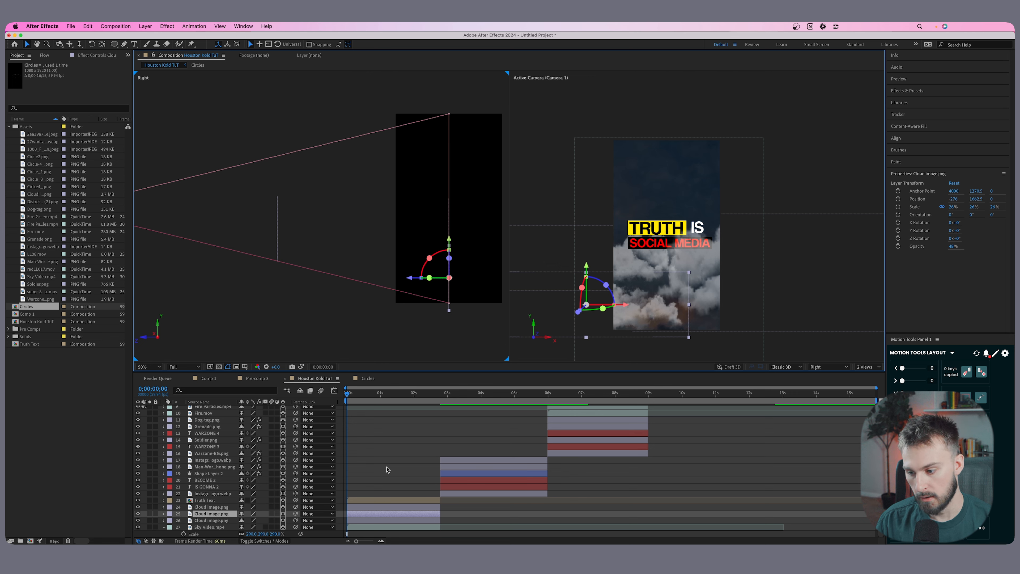
mouse_move(398, 281)
mouse_down()
mouse_move(238, 266)
mouse_move(347, 268)
mouse_move(388, 224)
mouse_move(388, 197)
mouse_move(388, 265)
mouse_up()
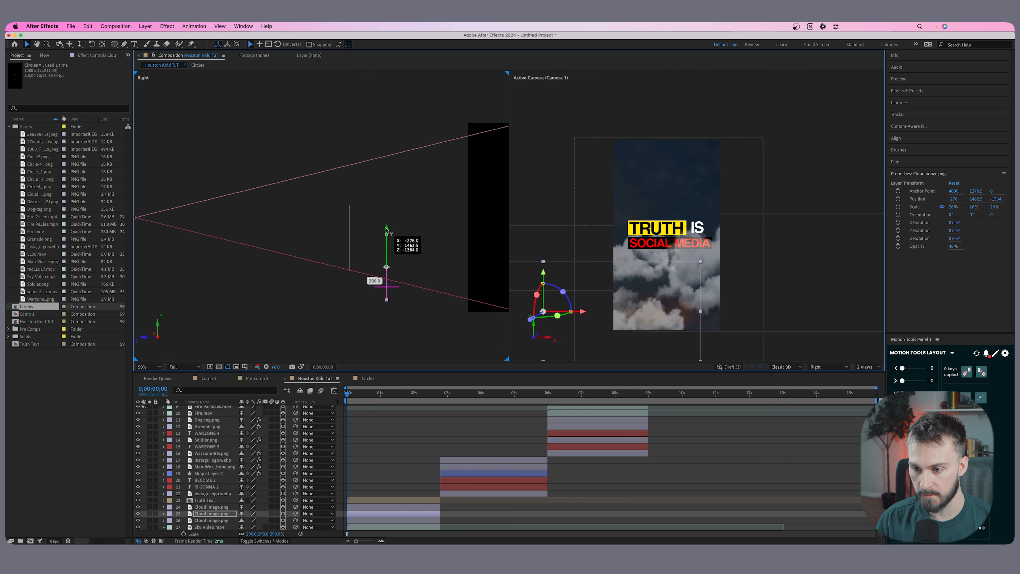
key(comma)
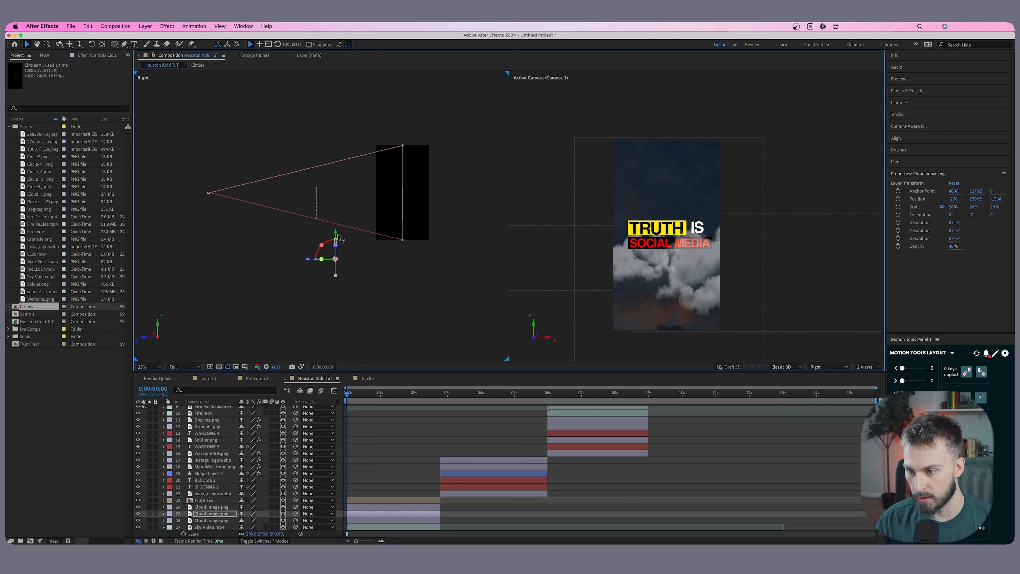
Bring the cloud image on layer 24 toward the camera to Z about -1120 and raise it to Y about 942.
click(370, 507)
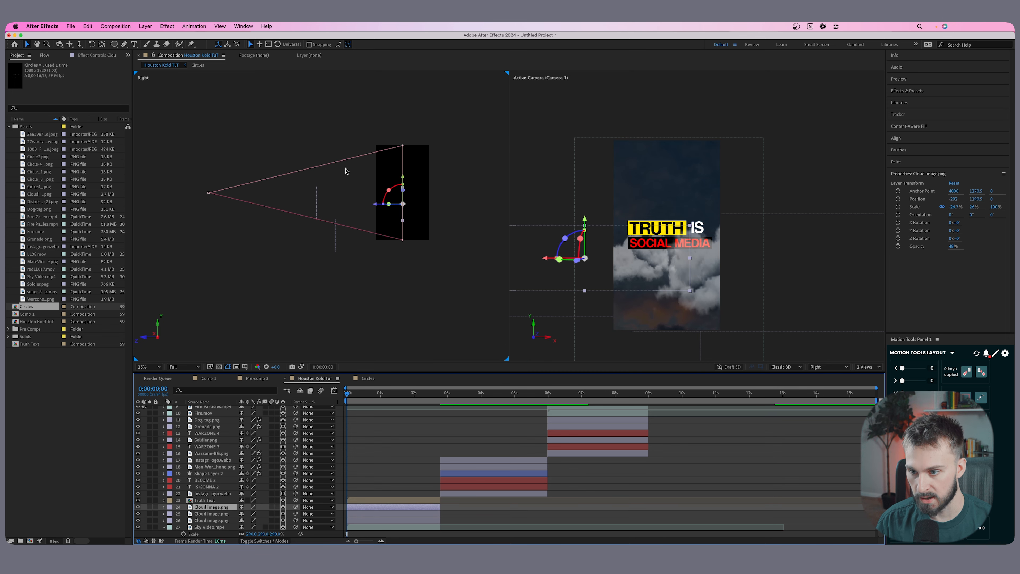
drag(376, 206, 366, 185)
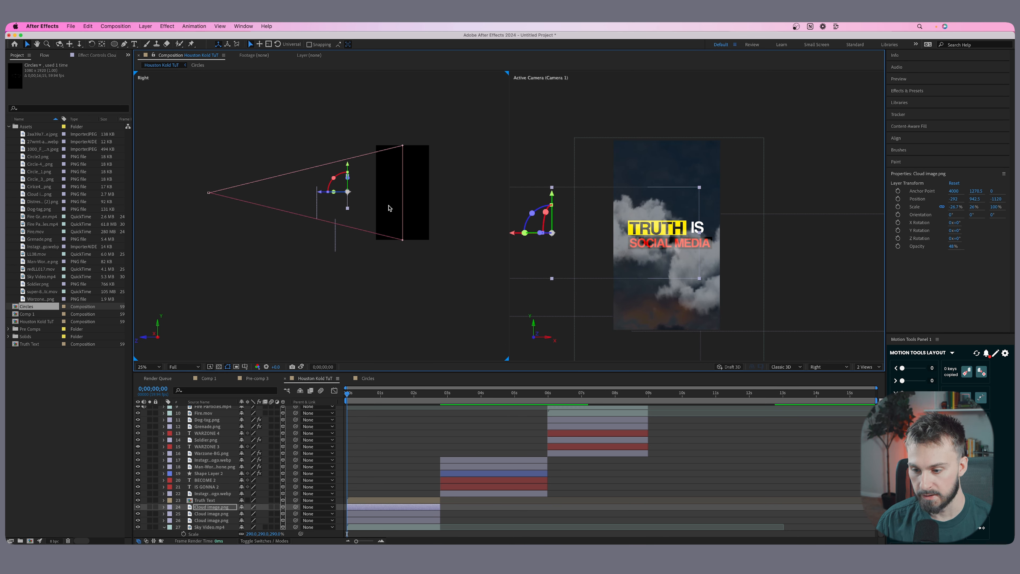
click(699, 232)
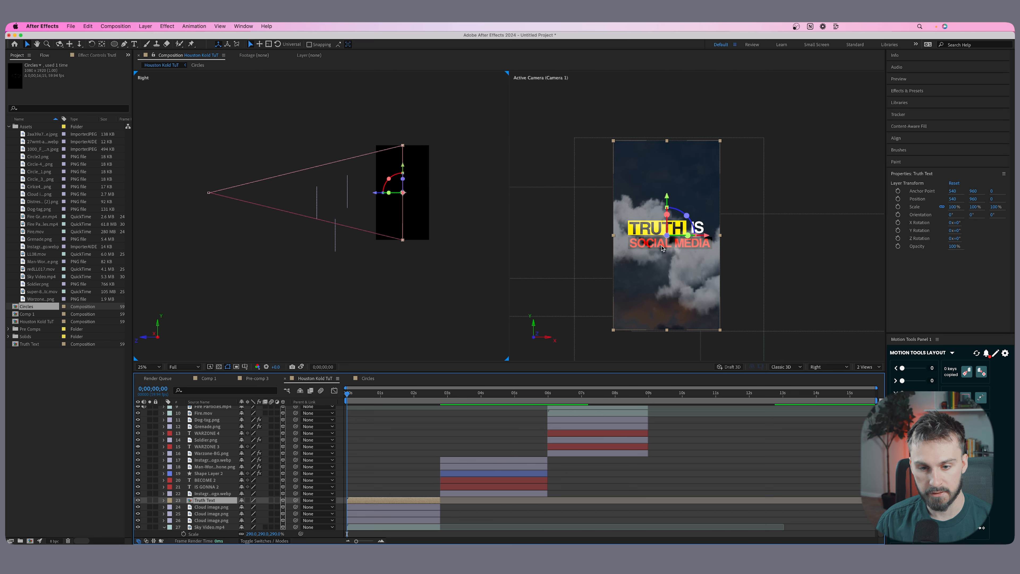
scroll(394, 185, up, 2)
drag(413, 193, 376, 212)
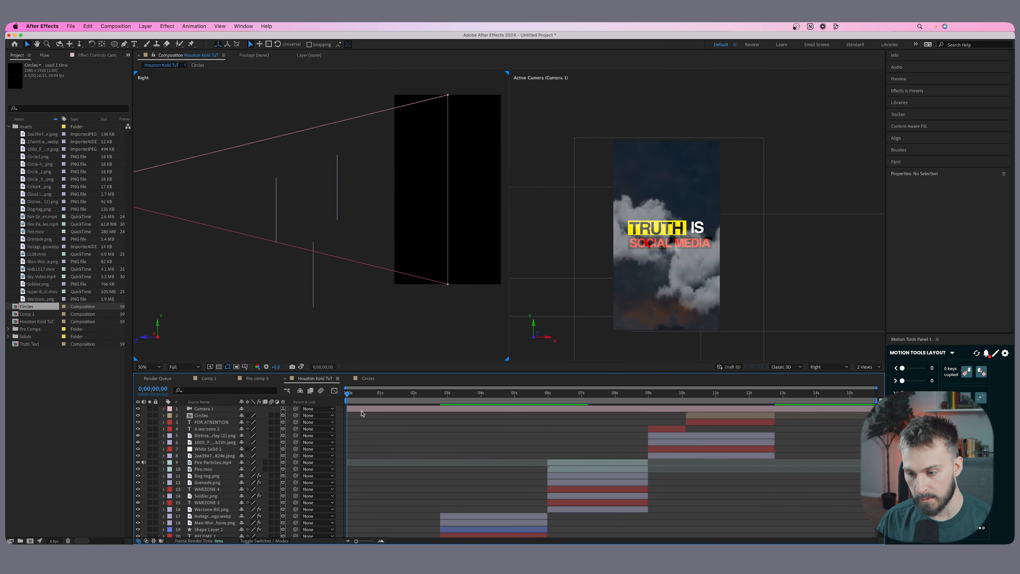
Add keyframes to all of Camera 1's transform properties at the start of the composition.
click(364, 408)
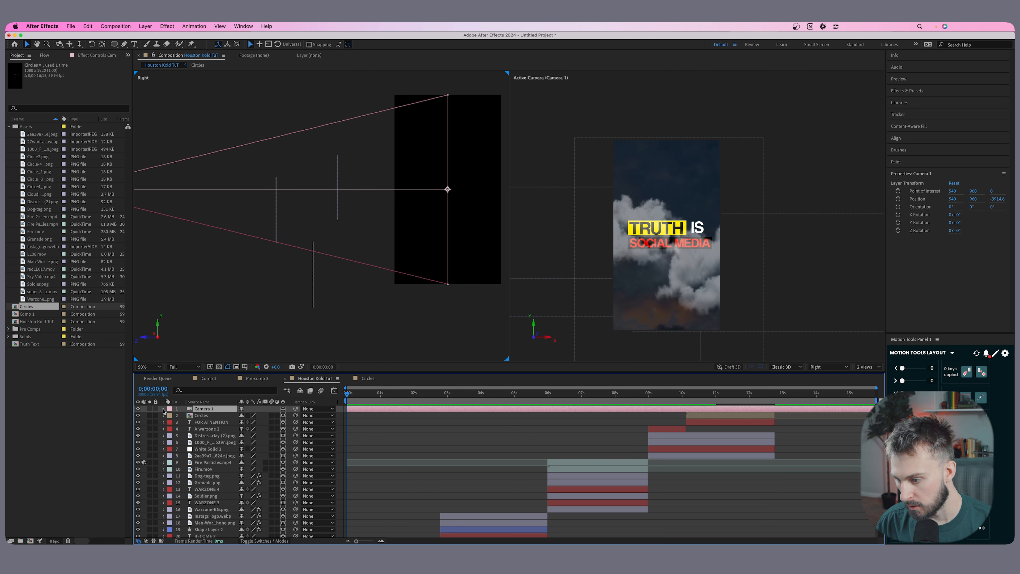
click(163, 408)
click(170, 416)
drag(183, 422, 183, 454)
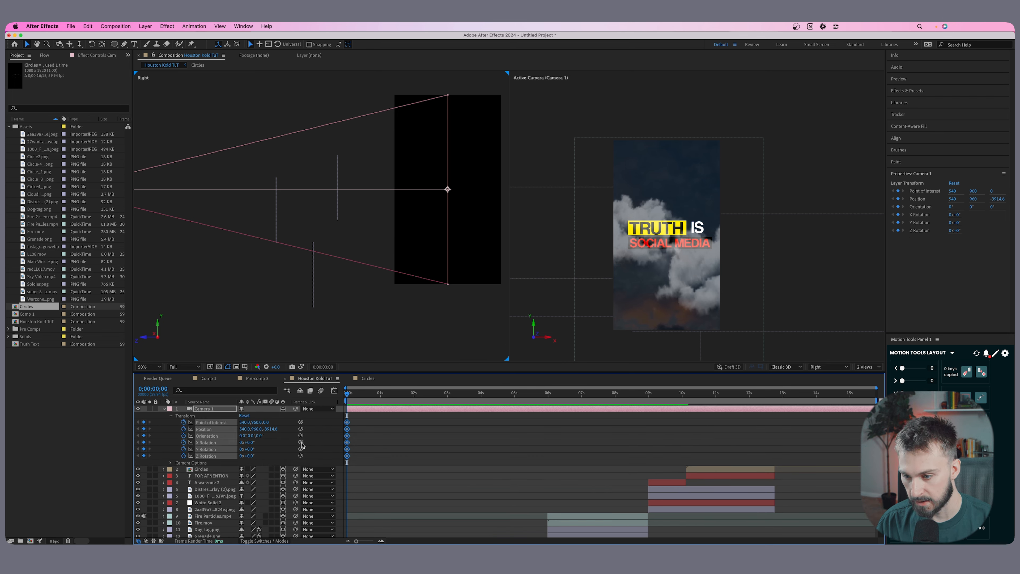
Lower Camera 1 in the Right view to Y about 3215 at the first frame, well below the title.
scroll(370, 451, down, 5)
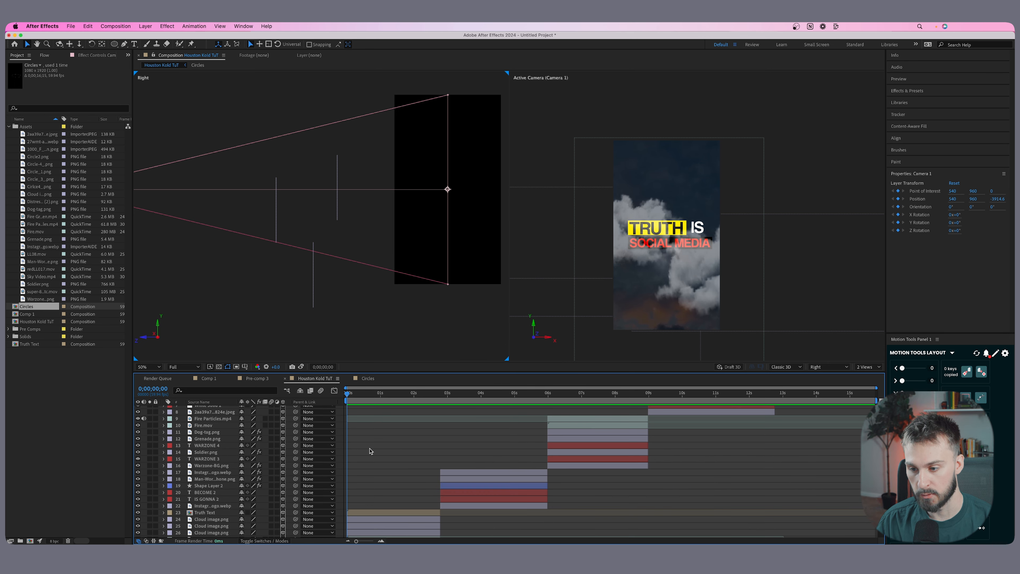
scroll(309, 235, down, 2)
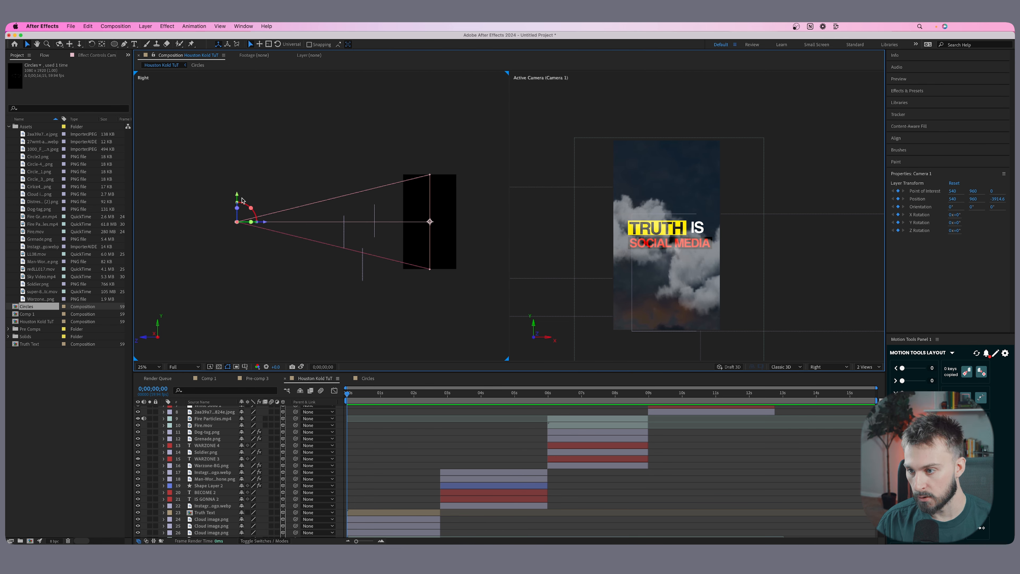
drag(236, 200, 236, 311)
drag(407, 298, 394, 247)
Move the cloud images down into the lowered camera's view, with layer 25 at Y about 3562 and layer 24 at Y about 3096.
click(349, 224)
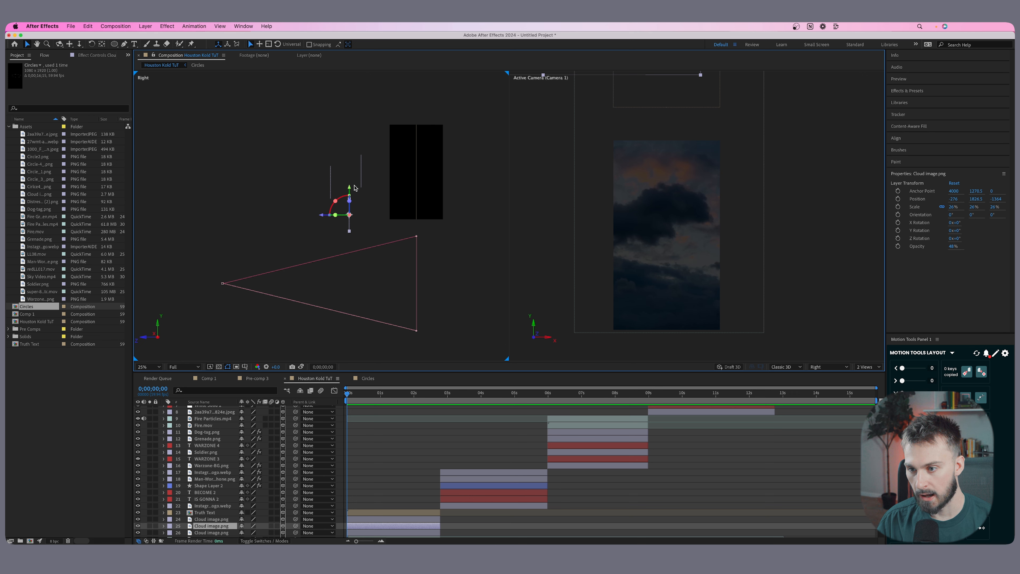
drag(350, 191, 348, 281)
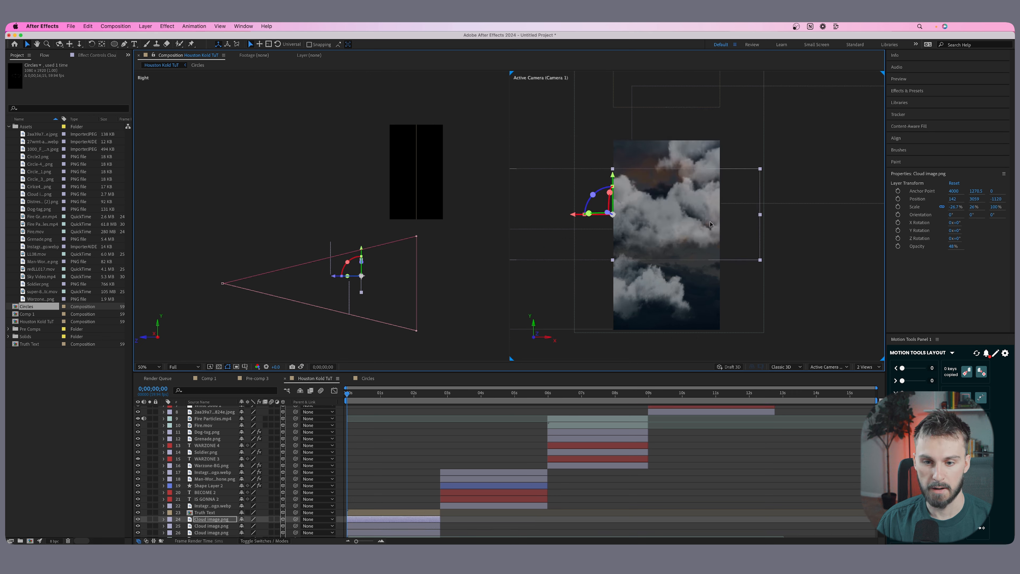
drag(710, 184, 707, 182)
mouse_move(651, 296)
mouse_down()
mouse_move(639, 305)
mouse_move(637, 286)
mouse_up()
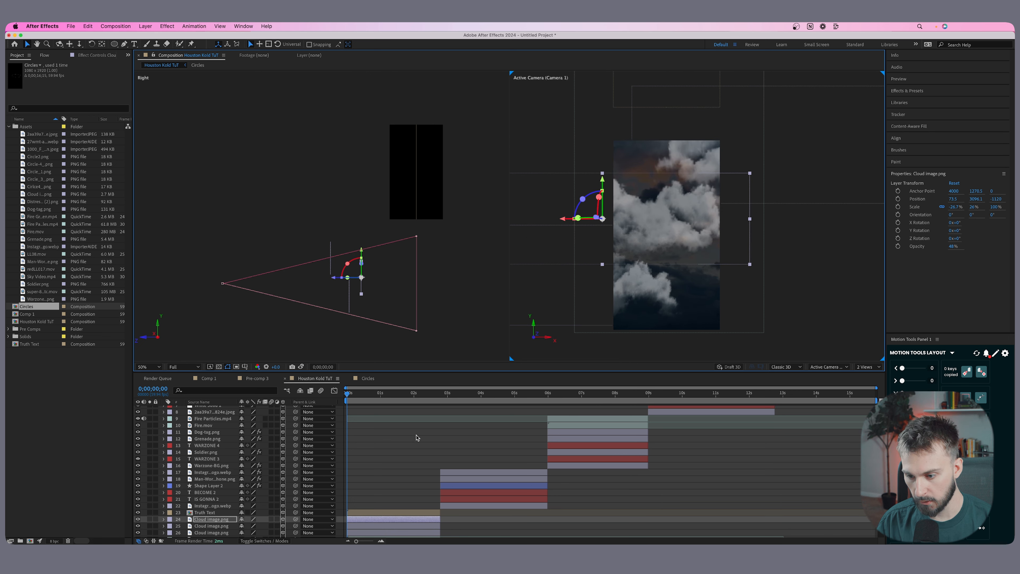
scroll(402, 447, down, 2)
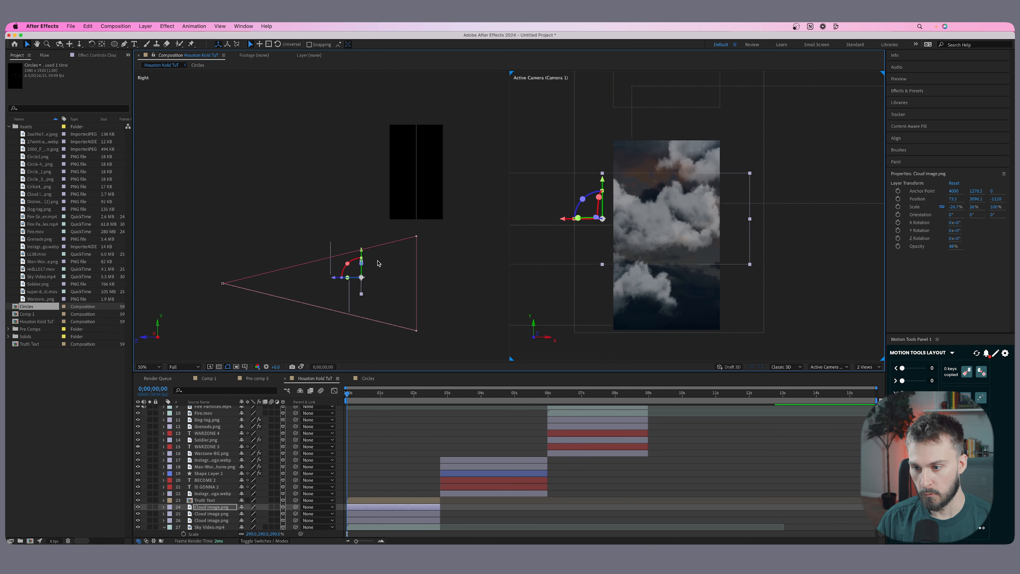
Raise Camera 1 back to Y 960 at 0;00;01;29 to animate an upward move from the clouds to the title.
drag(347, 395, 396, 395)
scroll(394, 419, up, 1)
scroll(382, 431, up, 5)
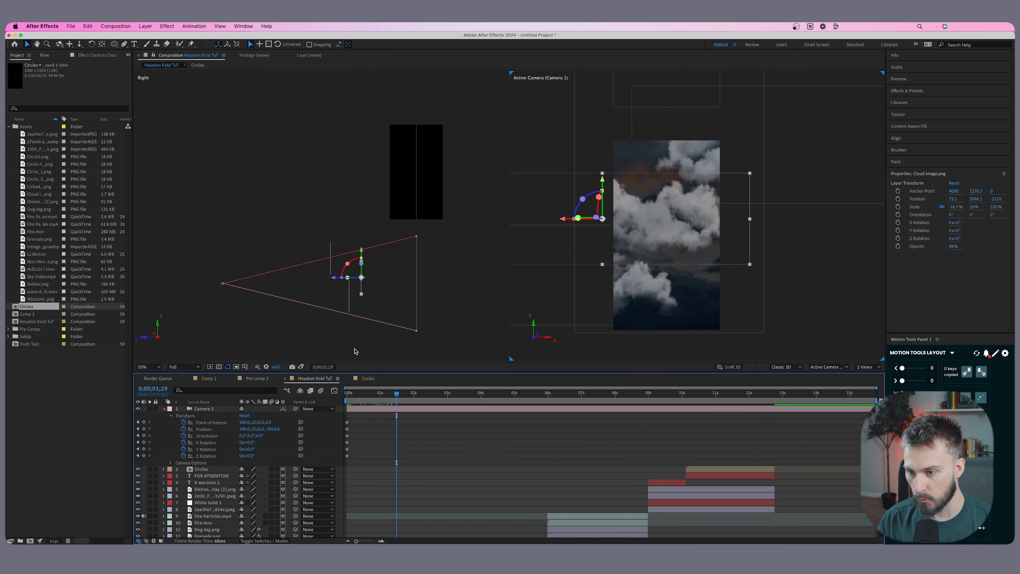
click(224, 284)
drag(225, 258, 238, 145)
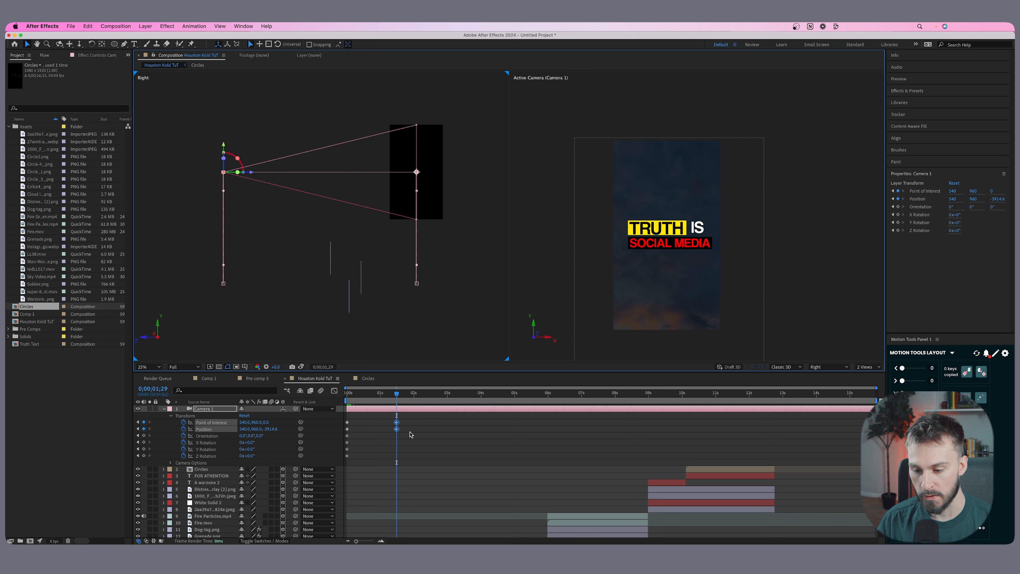
Push the Truth Text layer away from the camera to Z about 968.
scroll(418, 488, down, 5)
click(204, 517)
scroll(241, 503, down, 1)
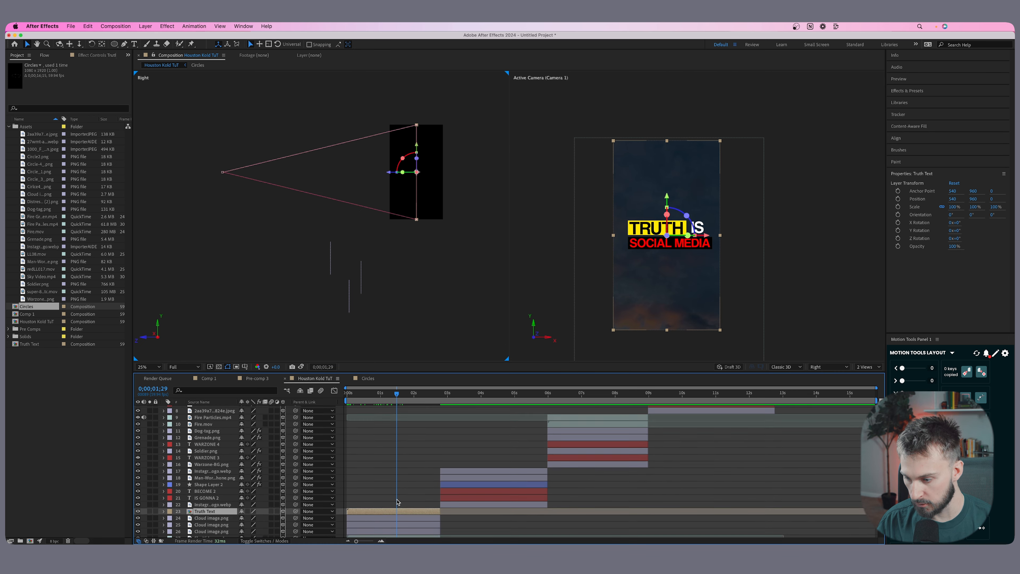
drag(392, 173, 439, 175)
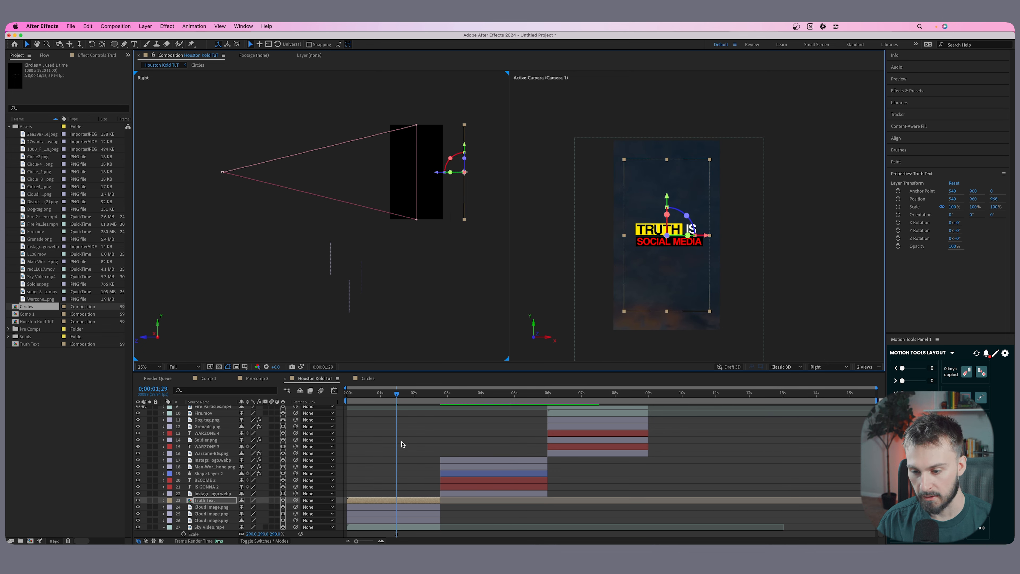
scroll(403, 428, up, 5)
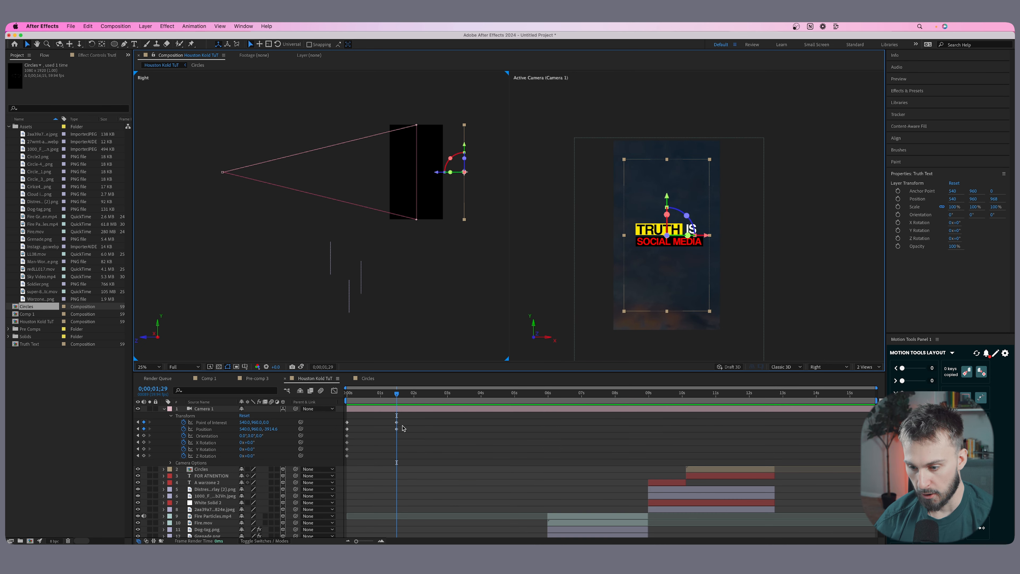
Shift the camera's second keyframes earlier to about 0.75 s, and push the camera forward to Z about -2578 at 0;00;02;23.
click(397, 408)
drag(397, 395, 442, 397)
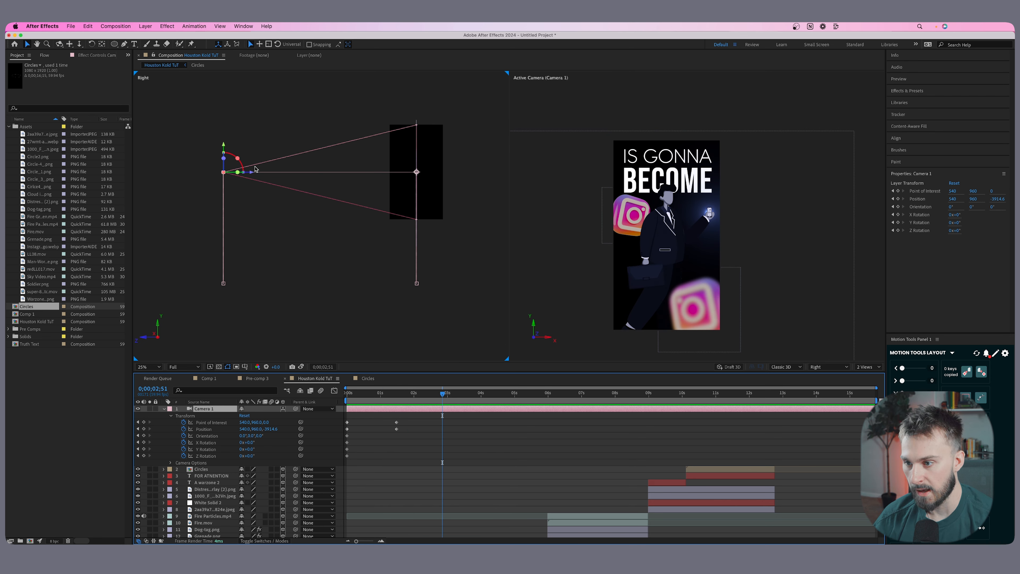
drag(388, 396, 427, 397)
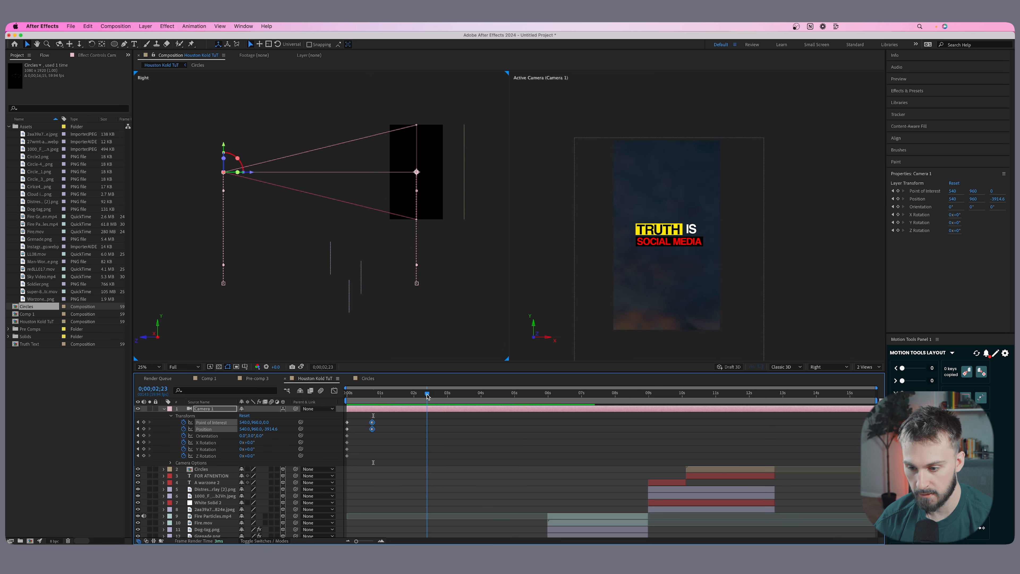
drag(238, 165, 313, 173)
Play the composition from the start to check the camera's rise and push-in.
scroll(409, 459, down, 5)
key(Home)
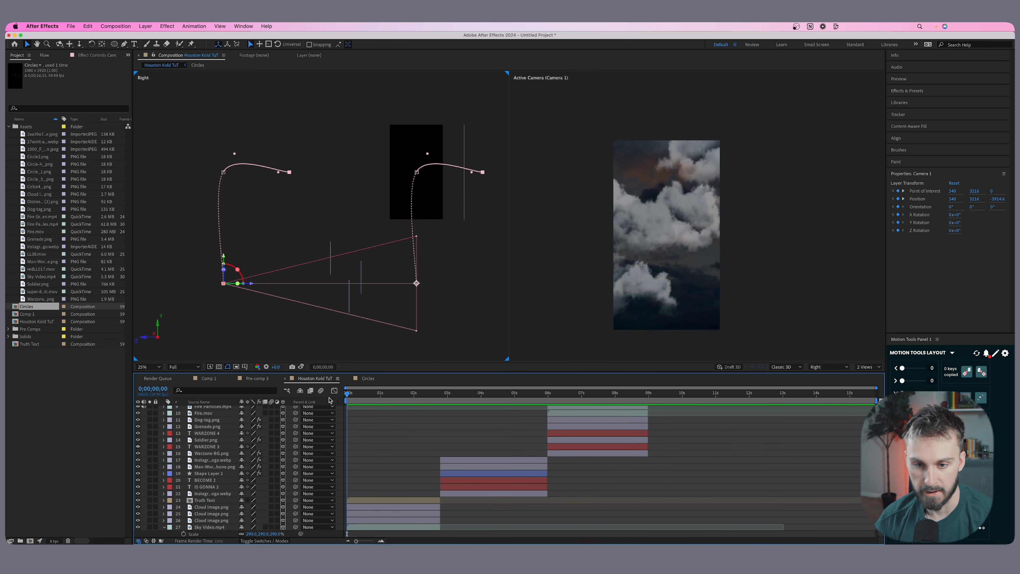
key(space)
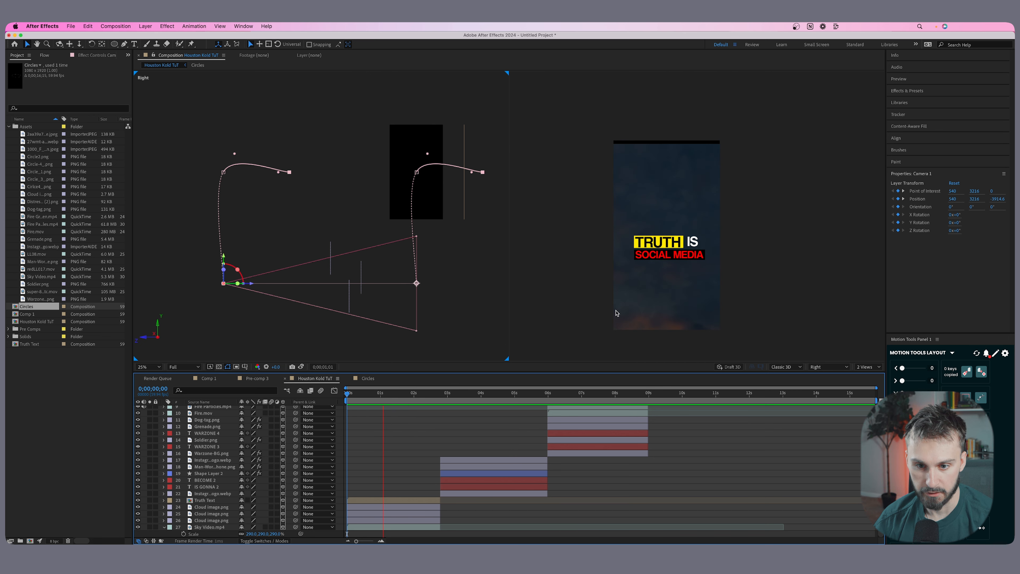
key(space)
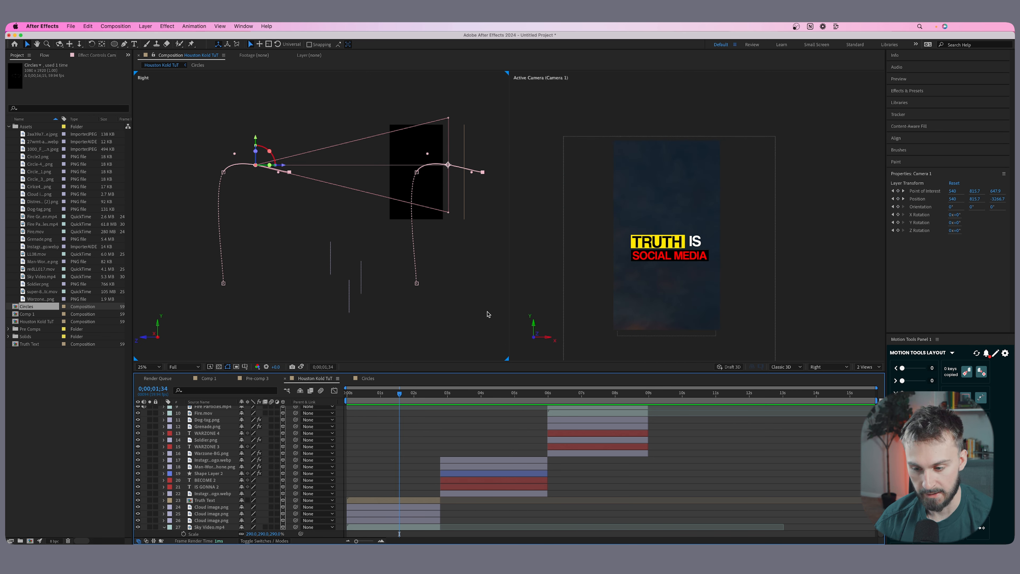
Raise the cloud image on layer 26 to Y about 2082.
drag(374, 396, 349, 397)
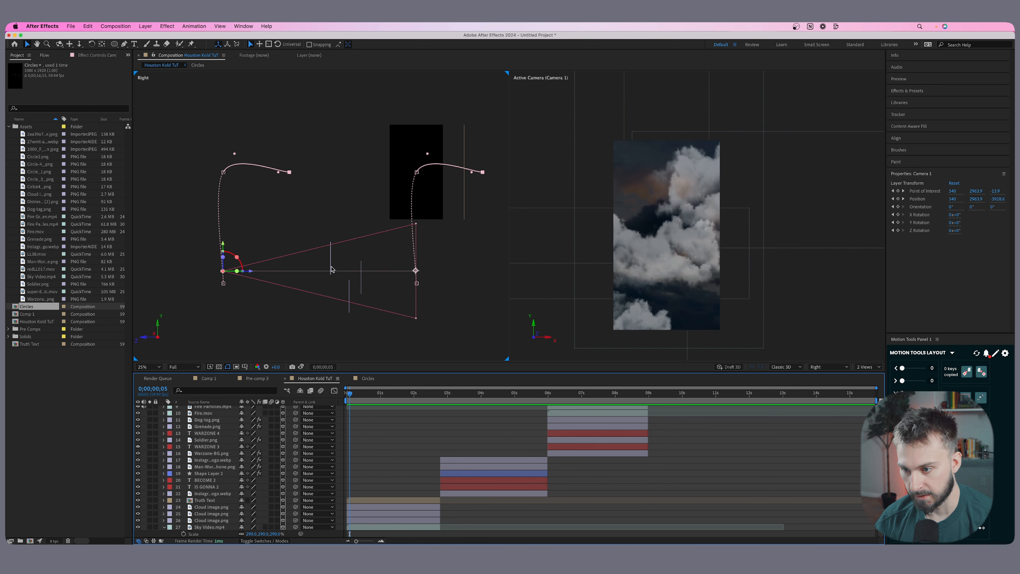
click(334, 237)
click(330, 259)
drag(330, 232, 331, 186)
Raise the cloud image on layer 24 and bring it and the cloud image on layer 25 closer to the camera.
click(362, 278)
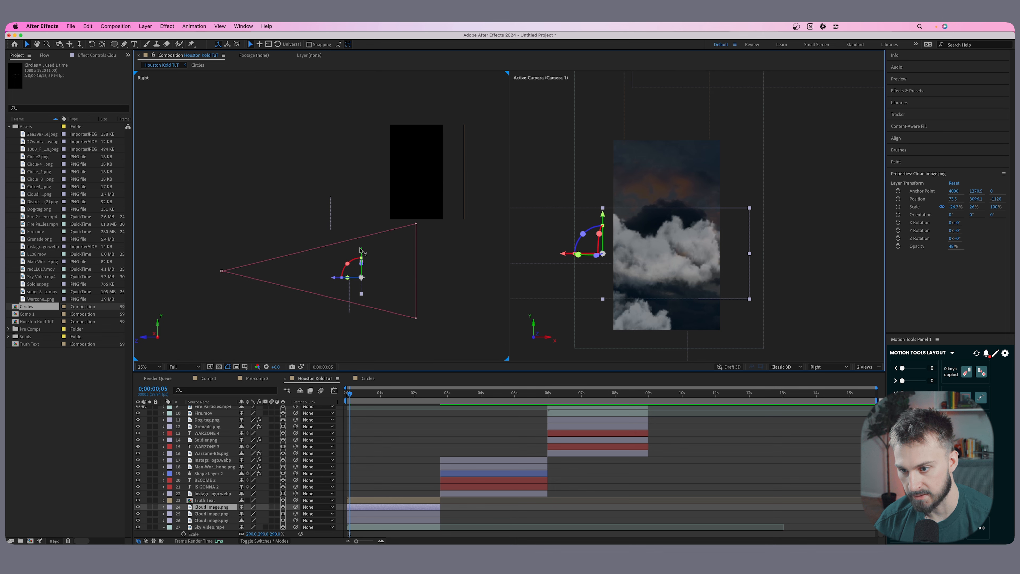
drag(360, 251, 361, 228)
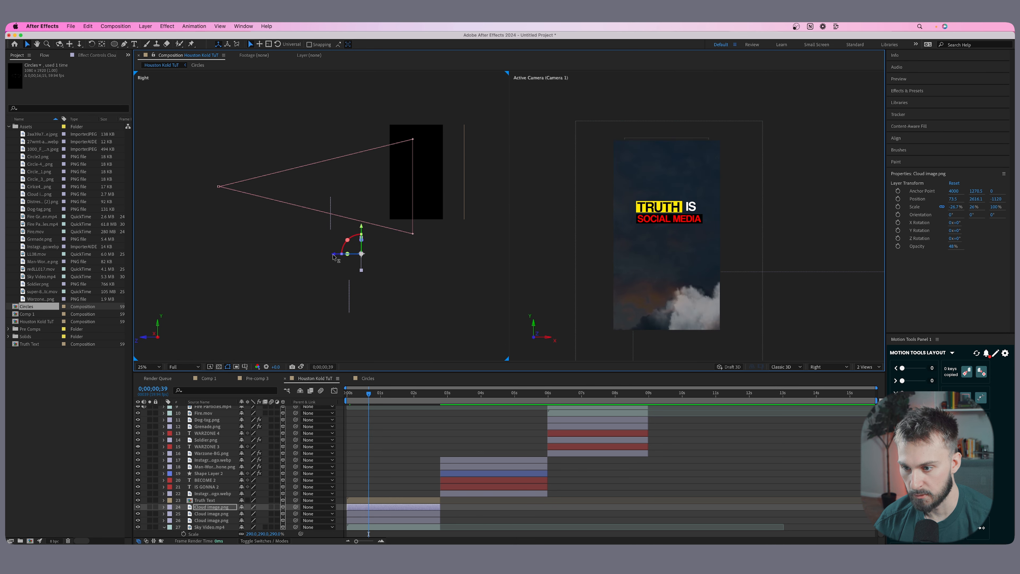
drag(332, 256, 290, 256)
click(348, 291)
drag(325, 298, 293, 299)
drag(361, 426, 428, 429)
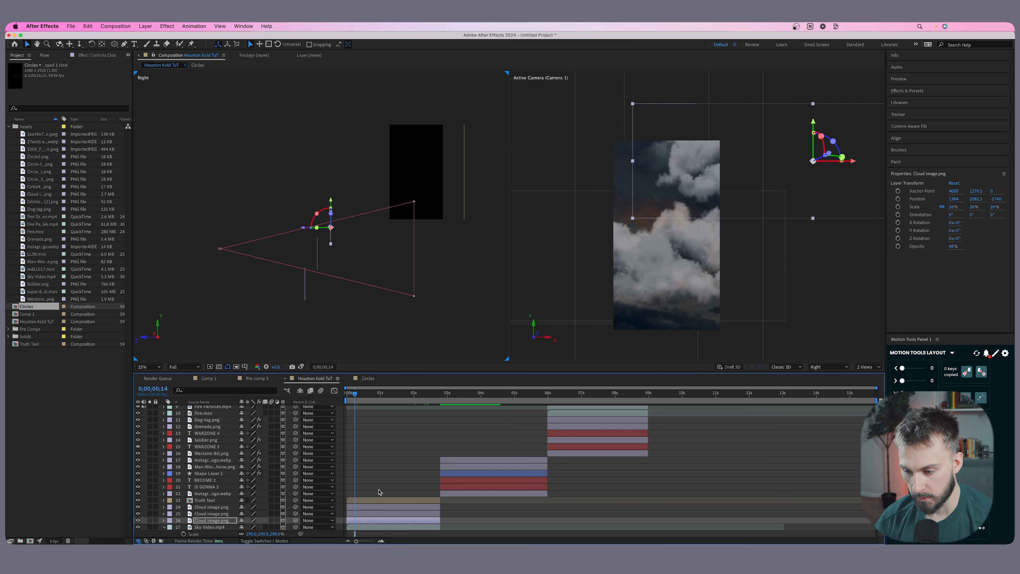
Keyframe the Truth Text layer's rotation at the first frame with X 5°, Y 8° and Z 7°.
click(373, 501)
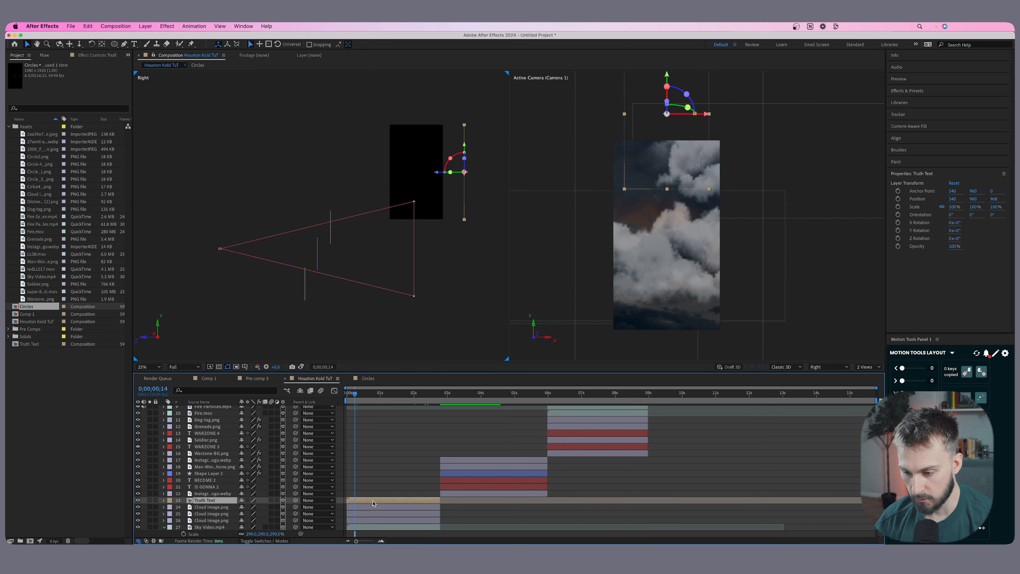
drag(373, 395, 395, 395)
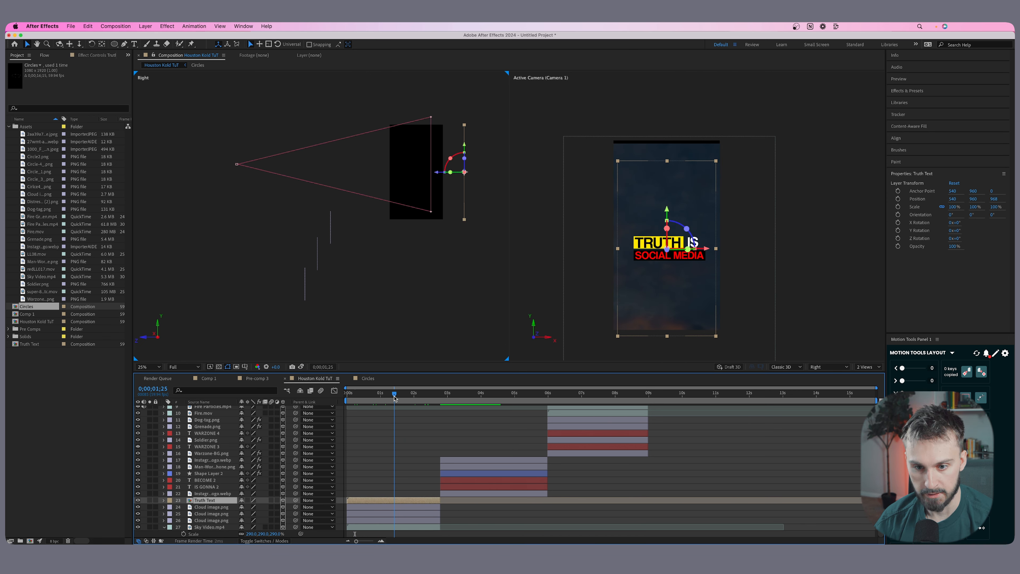
scroll(656, 235, up, 2)
key(r)
scroll(376, 500, down, 2)
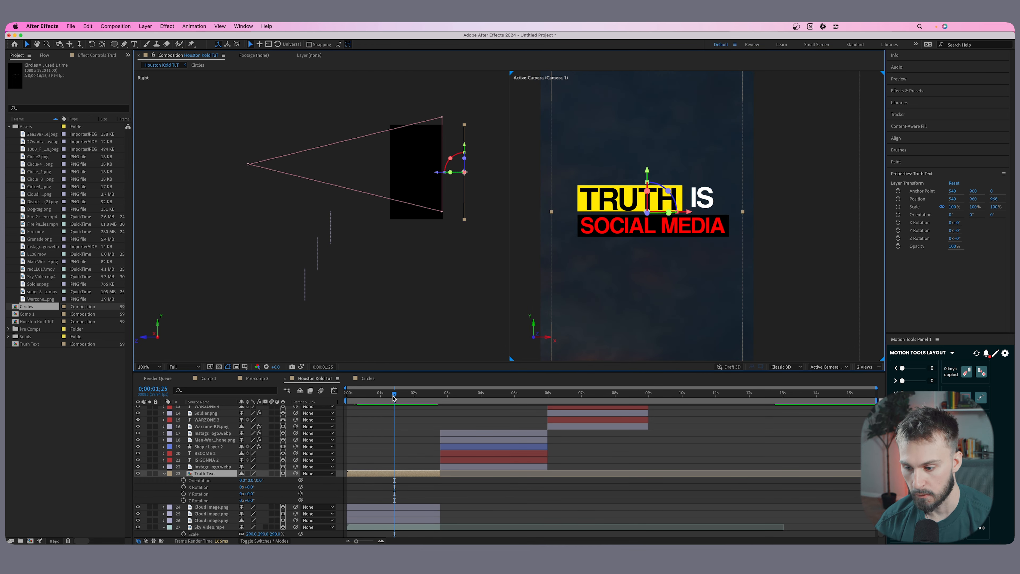
drag(389, 398, 346, 398)
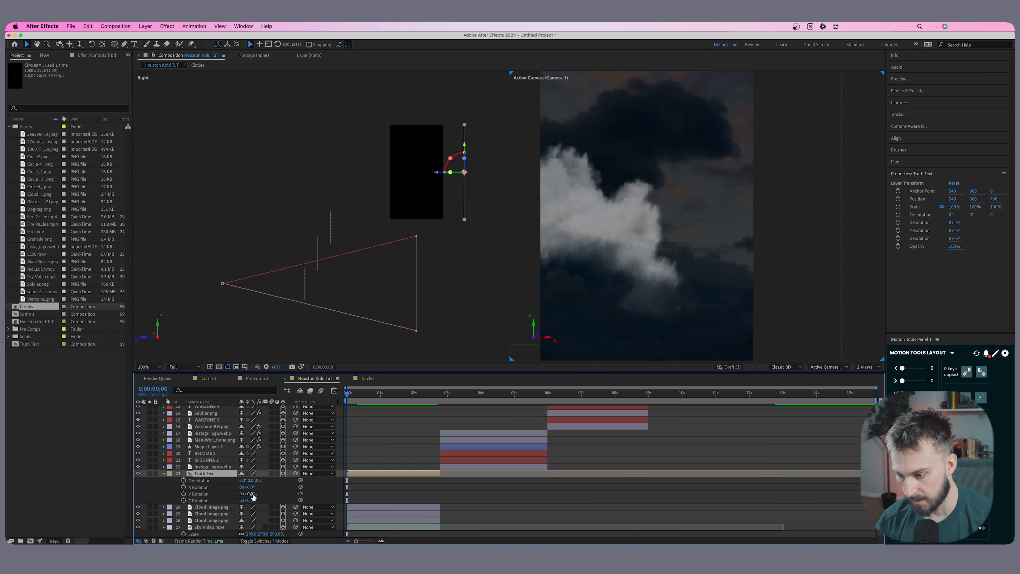
drag(183, 486, 183, 500)
drag(250, 487, 257, 493)
drag(251, 500, 256, 500)
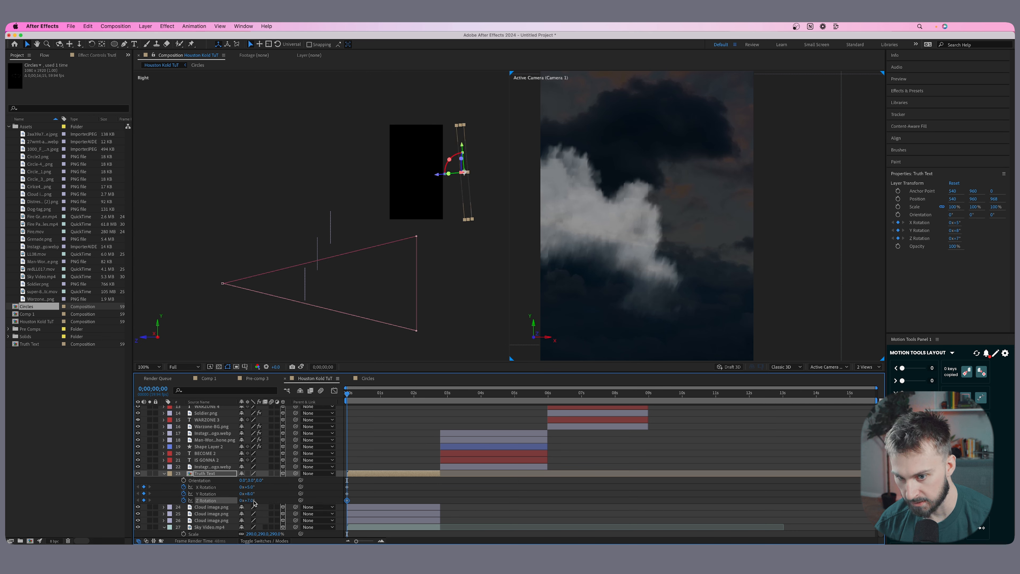
Keyframe the Truth Text rotation to X 0°, Y 6° and Z 0°, and shift these keyframes to the end of its clip.
drag(352, 397, 421, 395)
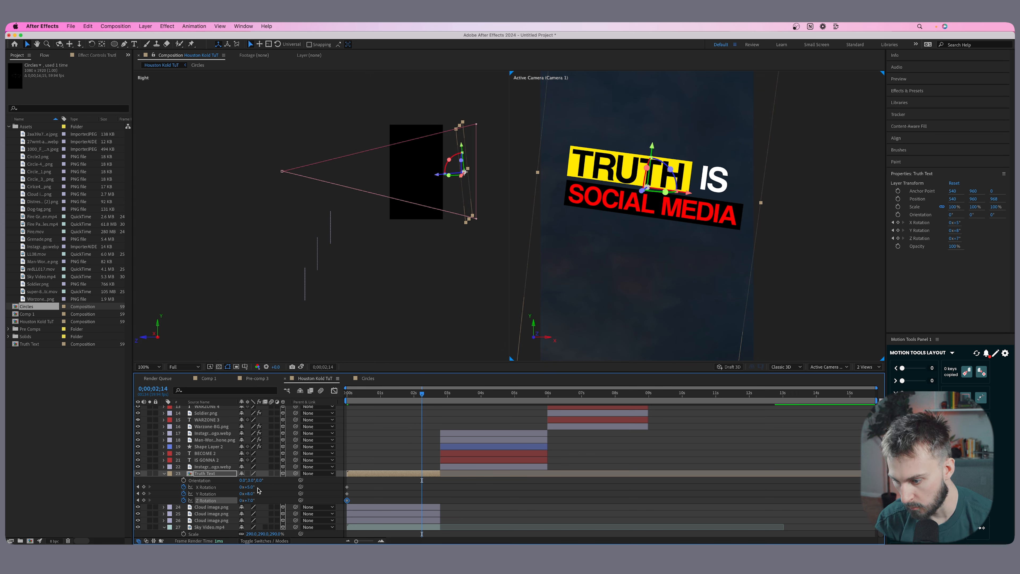
drag(251, 486, 244, 494)
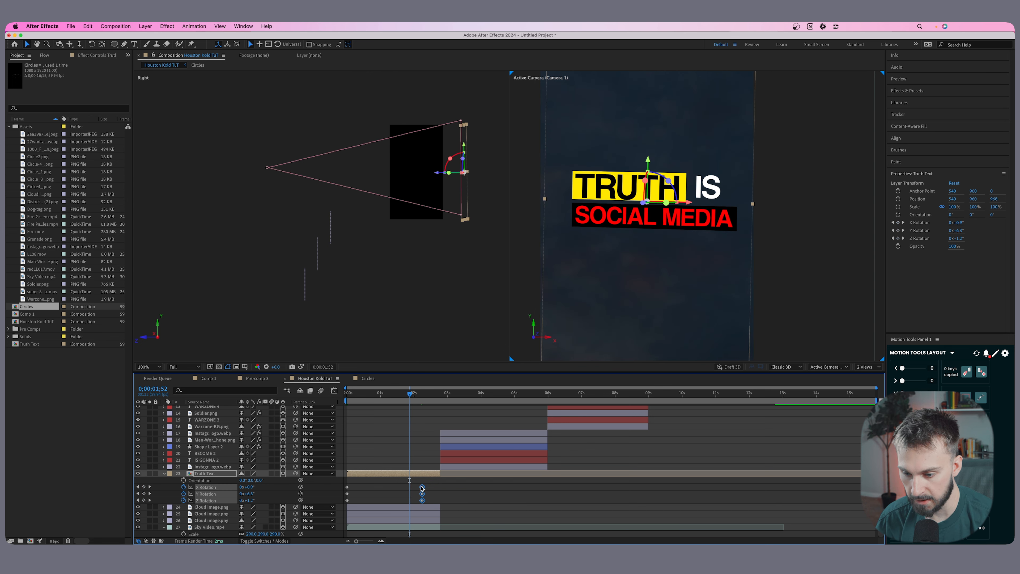
drag(421, 487, 438, 486)
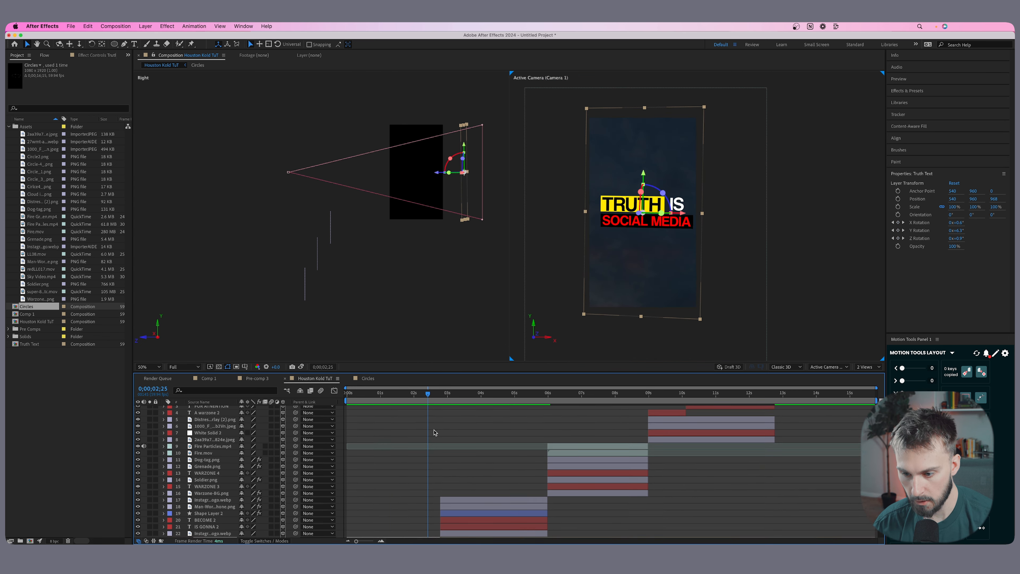
Review the title scene's camera move and Truth Text rotation up to the start of the walking man scene.
click(428, 396)
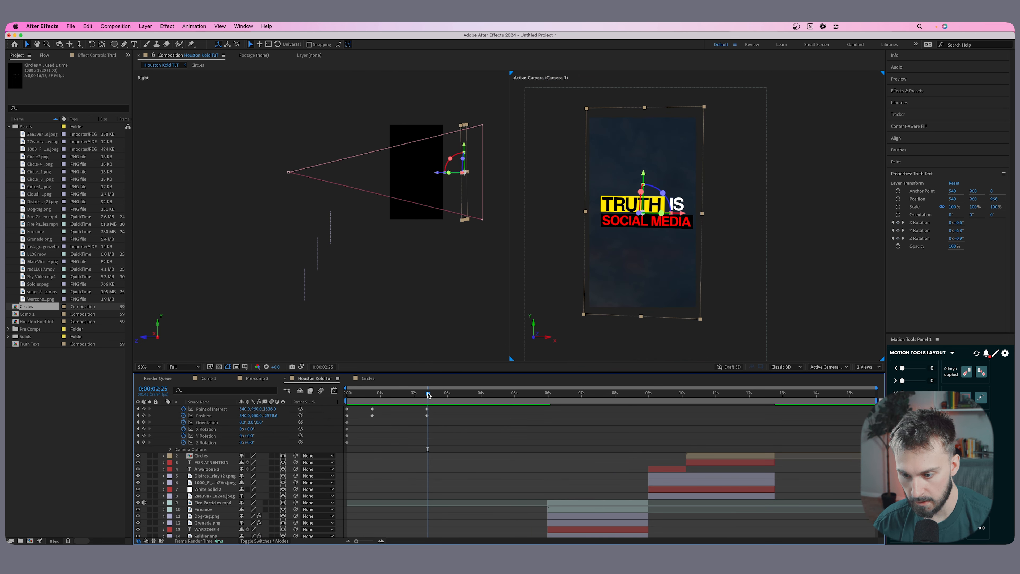
drag(427, 395, 427, 395)
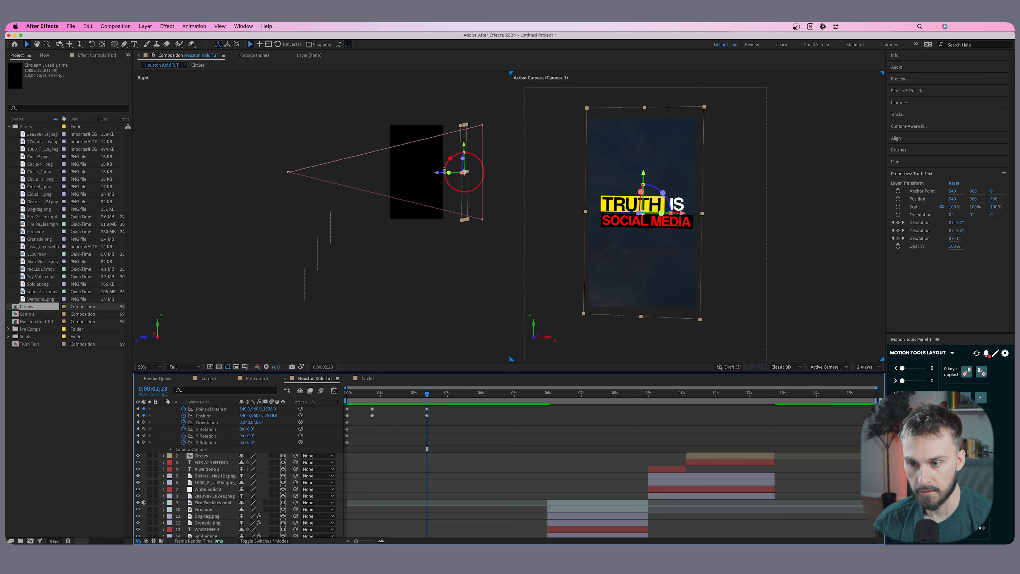
key(space)
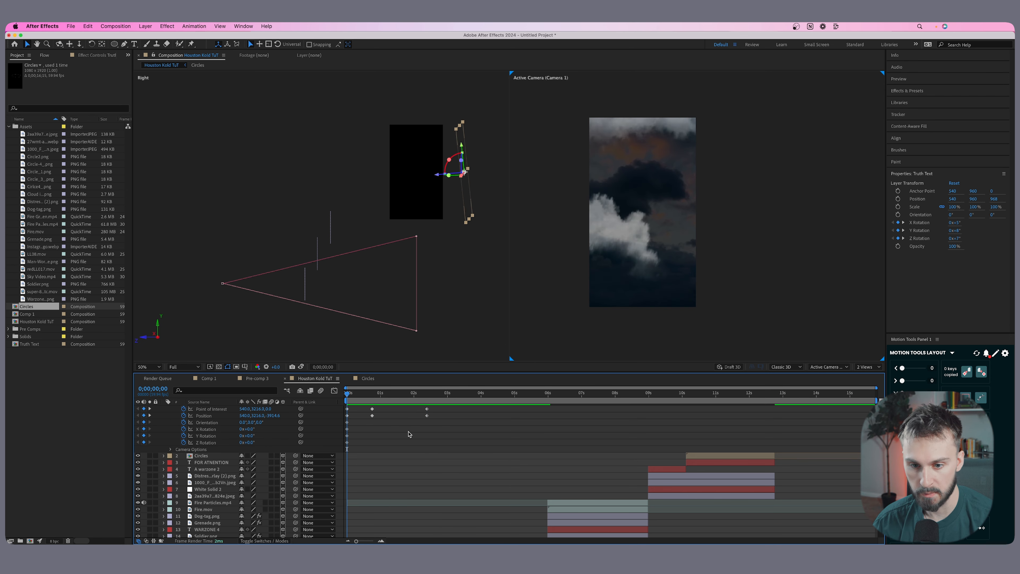
scroll(495, 457, down, 5)
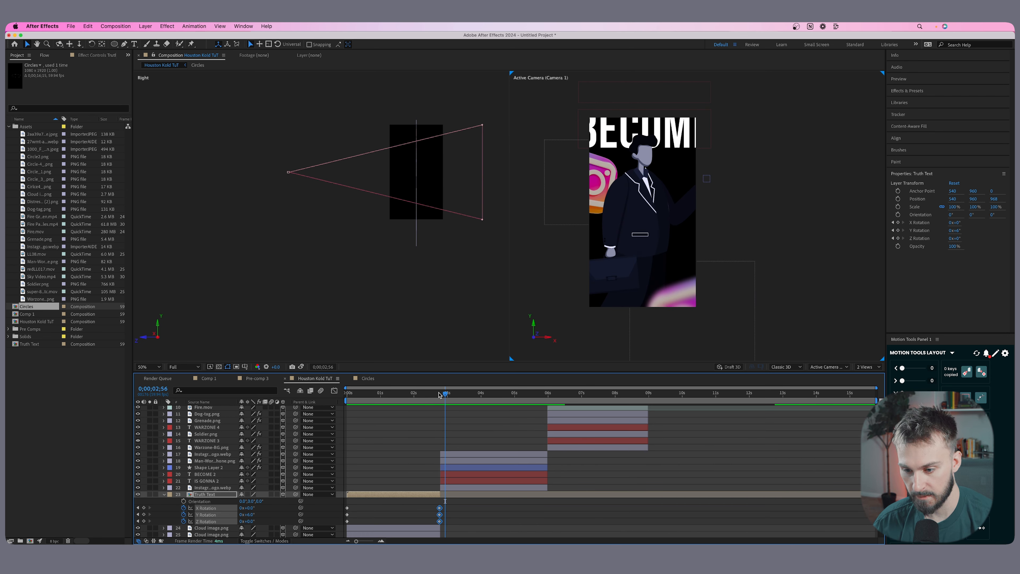
key(space)
Apply a Flow easing curve of 0.82, 0.18, 0.12, 0.72 to all Camera 1 keyframes, with the Sauce preset library loaded.
scroll(437, 443, up, 5)
drag(476, 464, 342, 407)
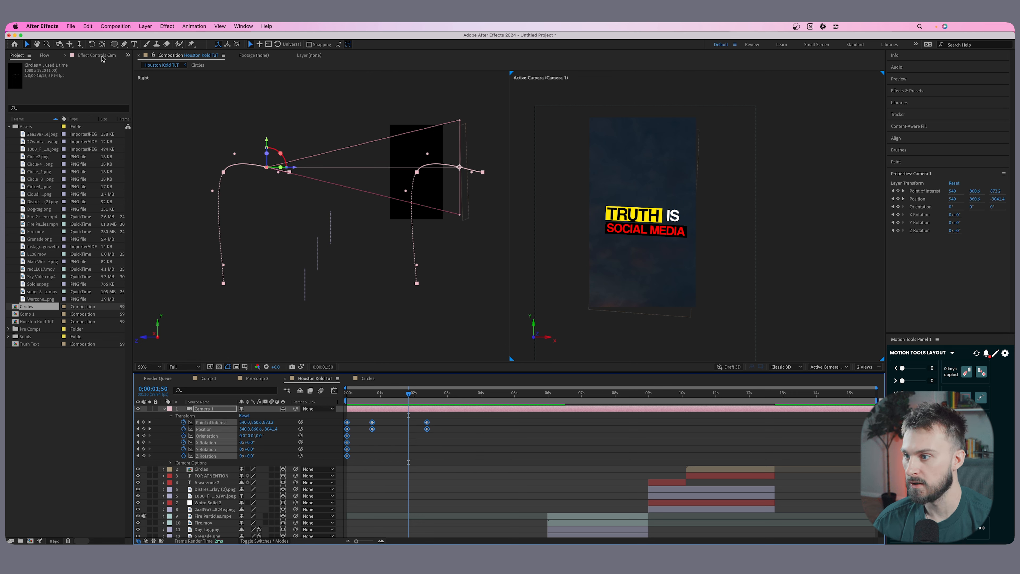
click(45, 56)
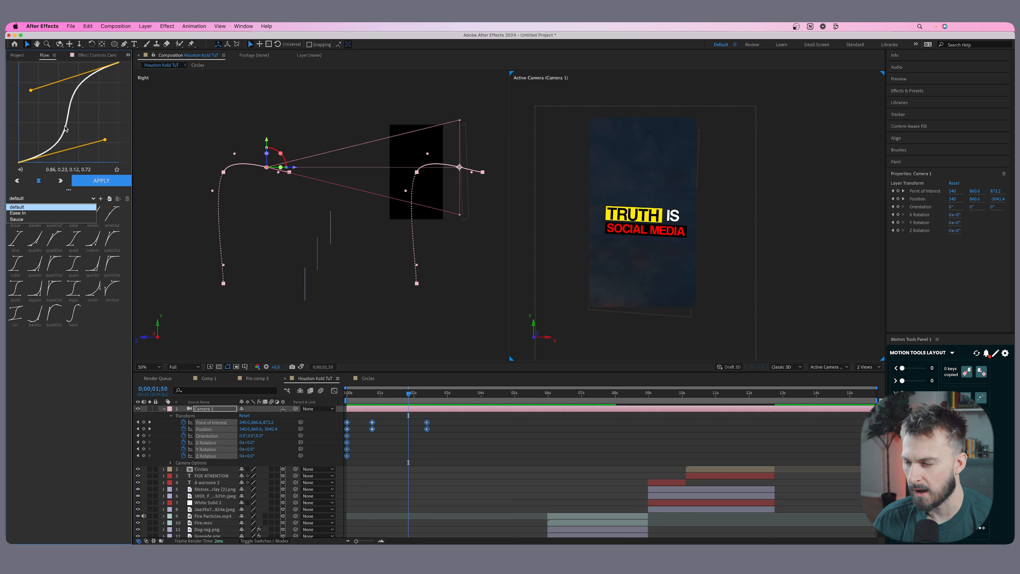
click(33, 219)
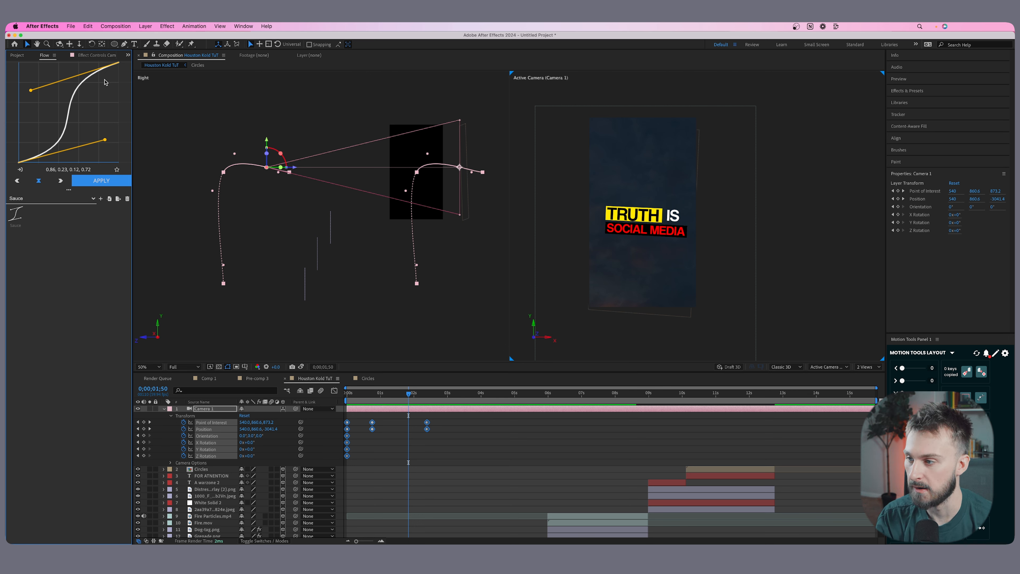
mouse_move(99, 148)
mouse_down()
mouse_move(50, 156)
mouse_move(101, 147)
mouse_up()
click(101, 180)
key(Home)
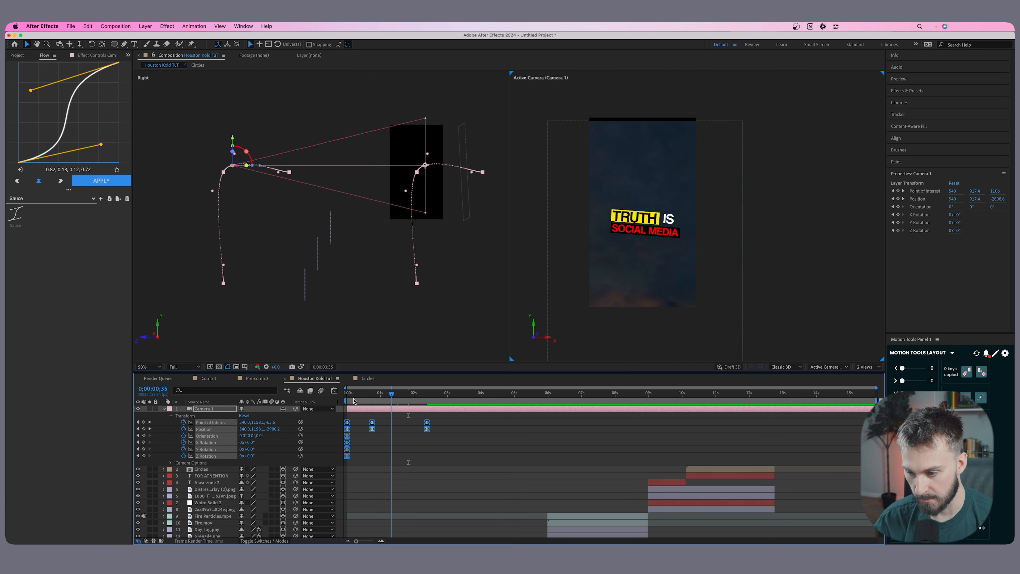
Review the eased camera move through the clouds and up to the title text, including how long the Sky Video layer lasts.
click(373, 440)
key(space)
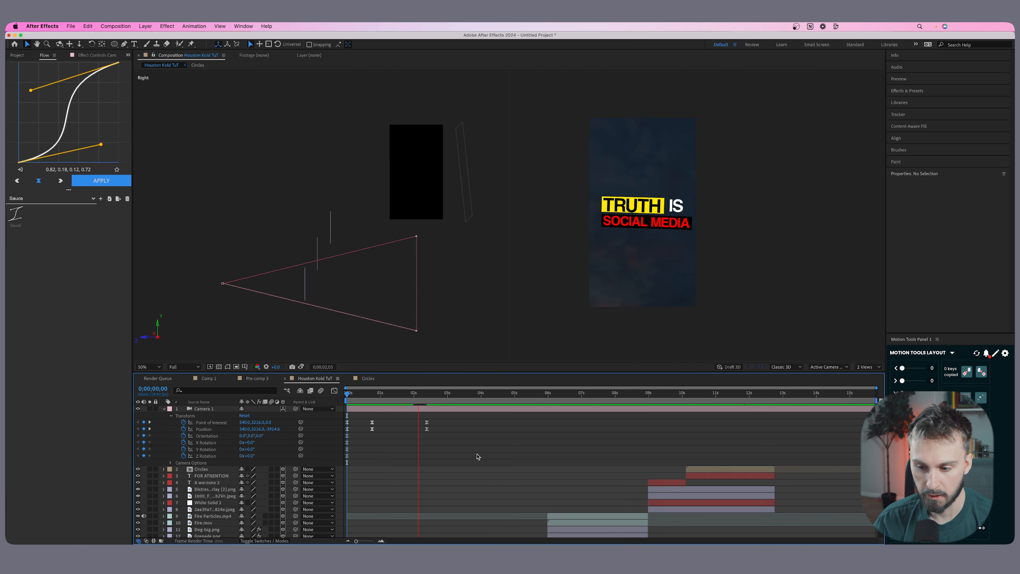
key(space)
scroll(475, 454, down, 1)
key(Home)
key(space)
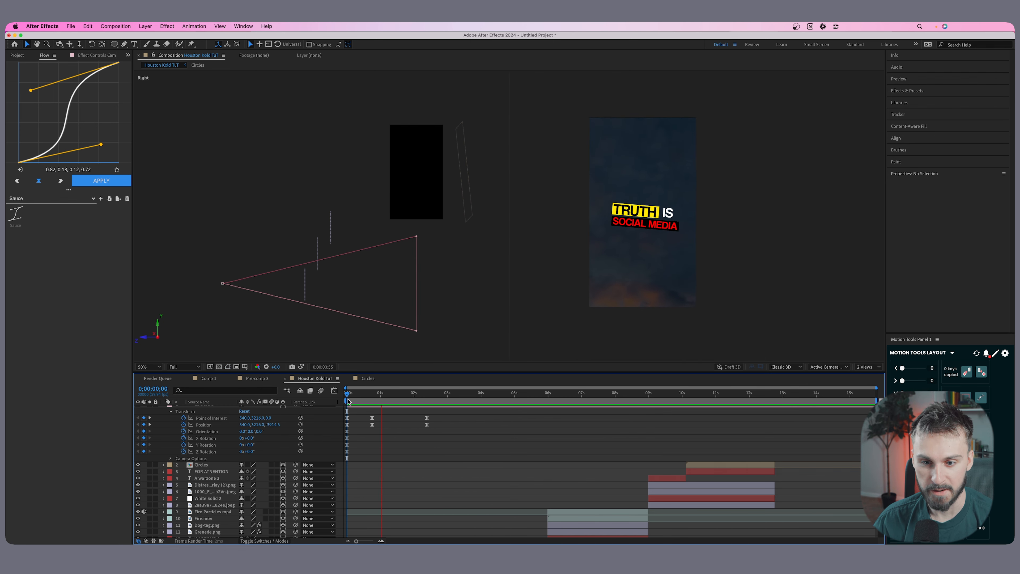
key(space)
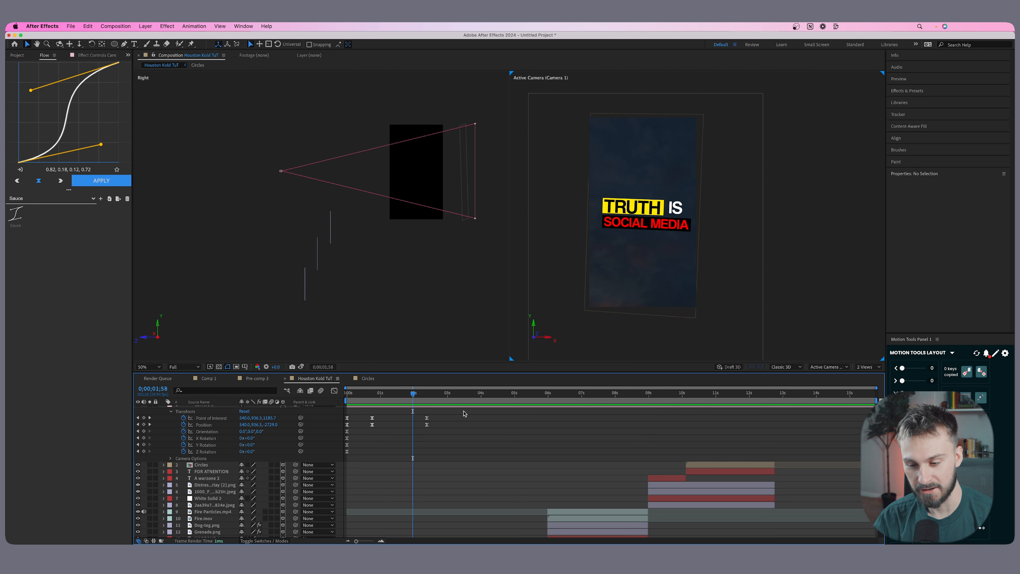
drag(407, 399, 360, 398)
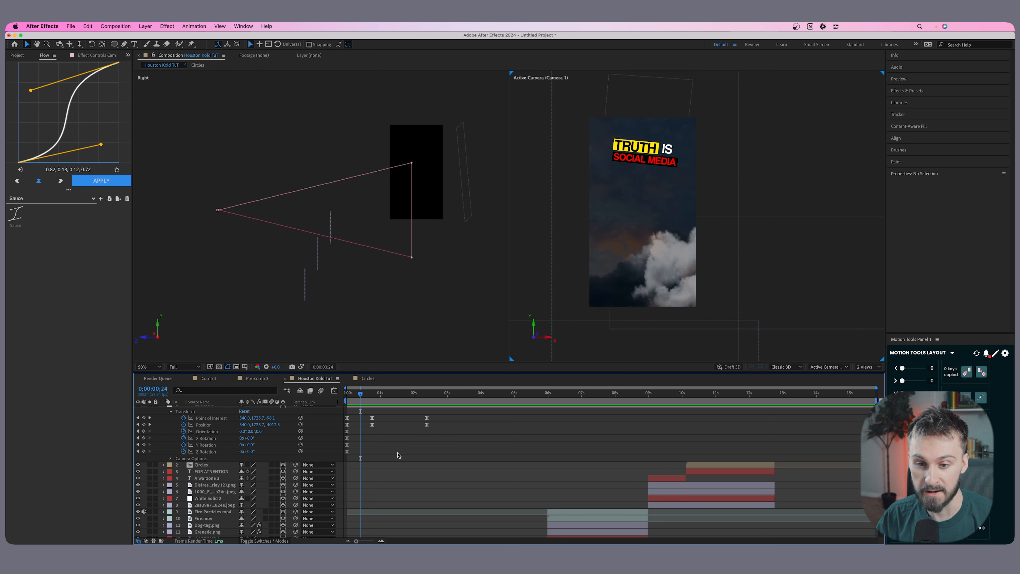
mouse_move(373, 399)
mouse_down()
mouse_move(444, 396)
mouse_move(377, 396)
mouse_up()
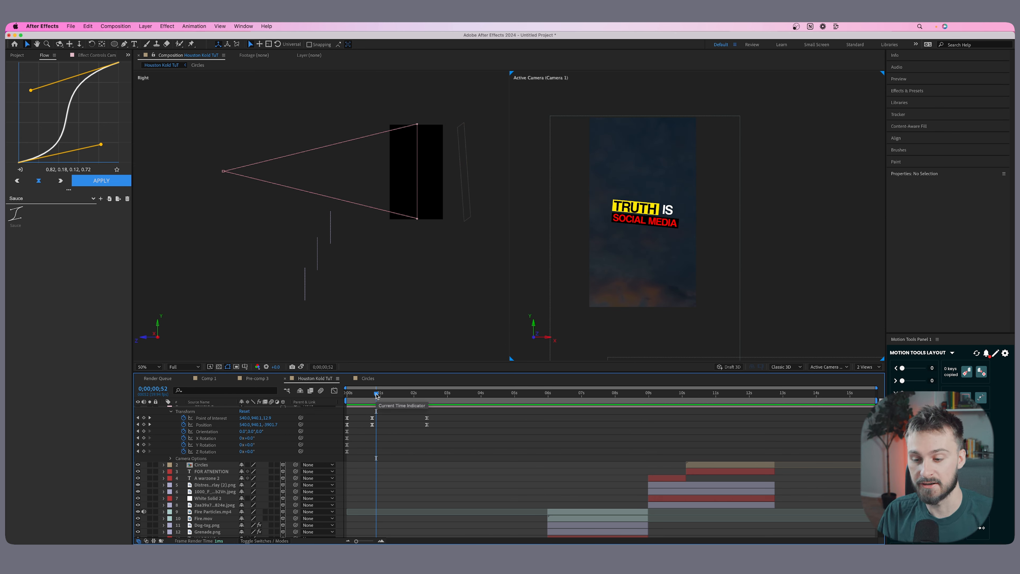
drag(377, 396, 347, 397)
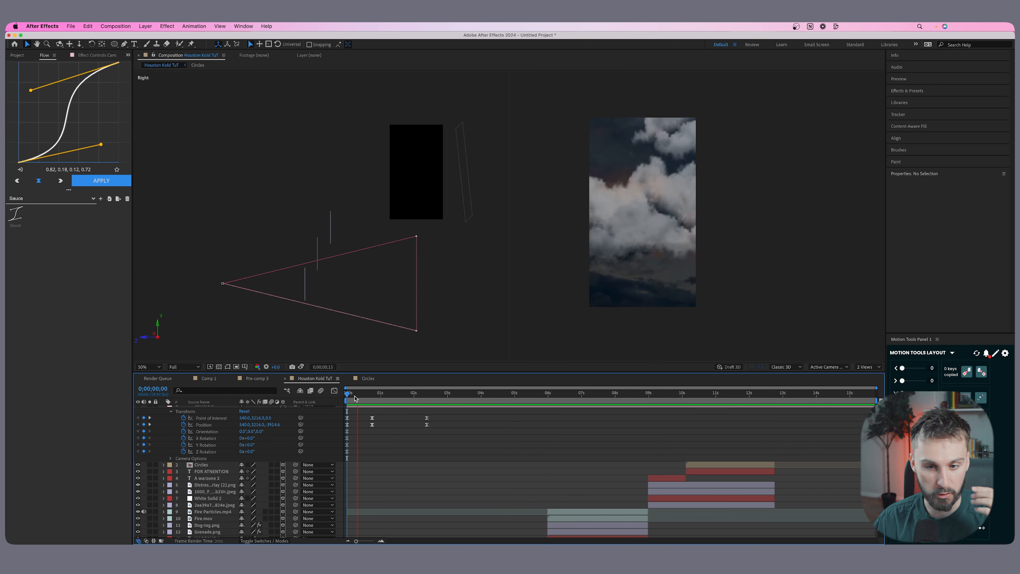
key(space)
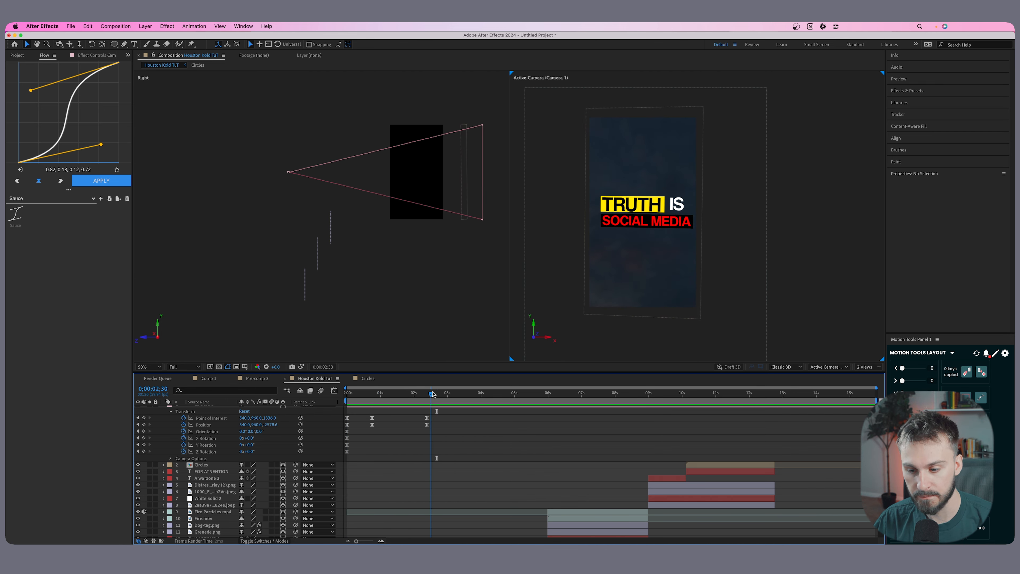
scroll(460, 442, down, 3)
scroll(460, 443, down, 5)
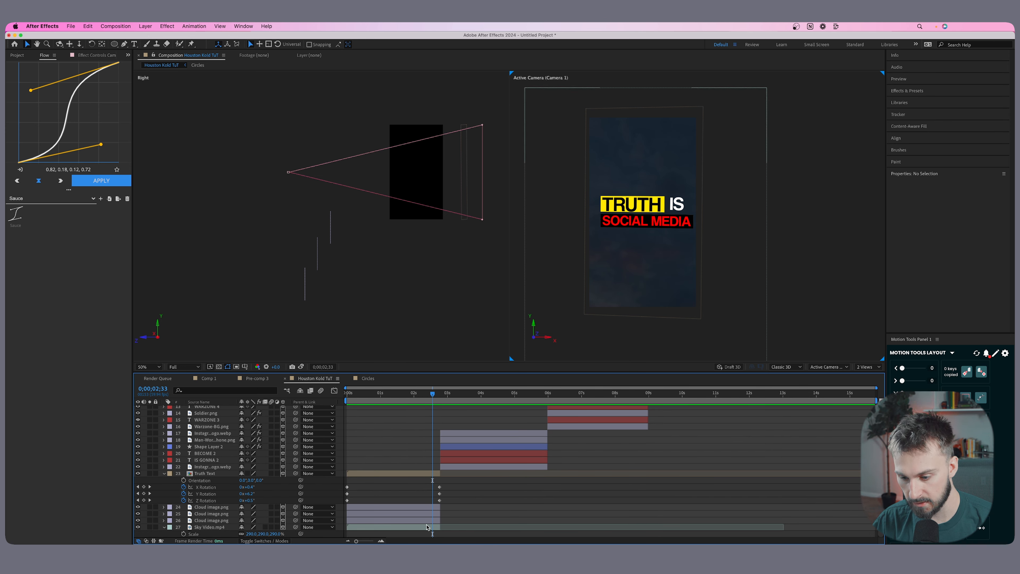
click(429, 526)
key(Home)
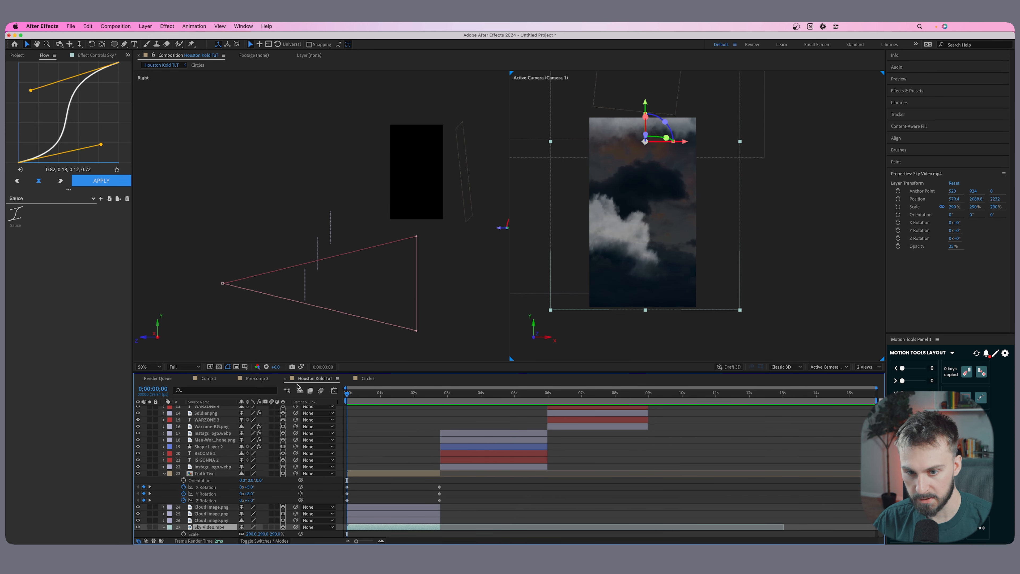
key(space)
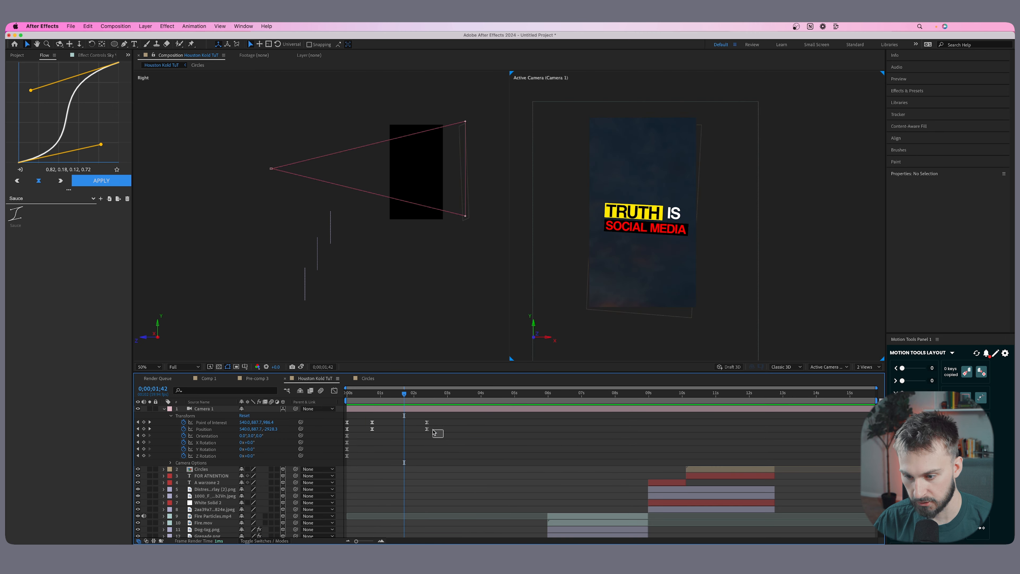
Move the last Camera 1 Point of Interest and Position keyframes earlier, to just after 2 seconds.
click(427, 425)
drag(426, 424, 439, 398)
scroll(433, 418, down, 7)
scroll(431, 425, up, 4)
scroll(432, 426, up, 4)
scroll(437, 426, down, 7)
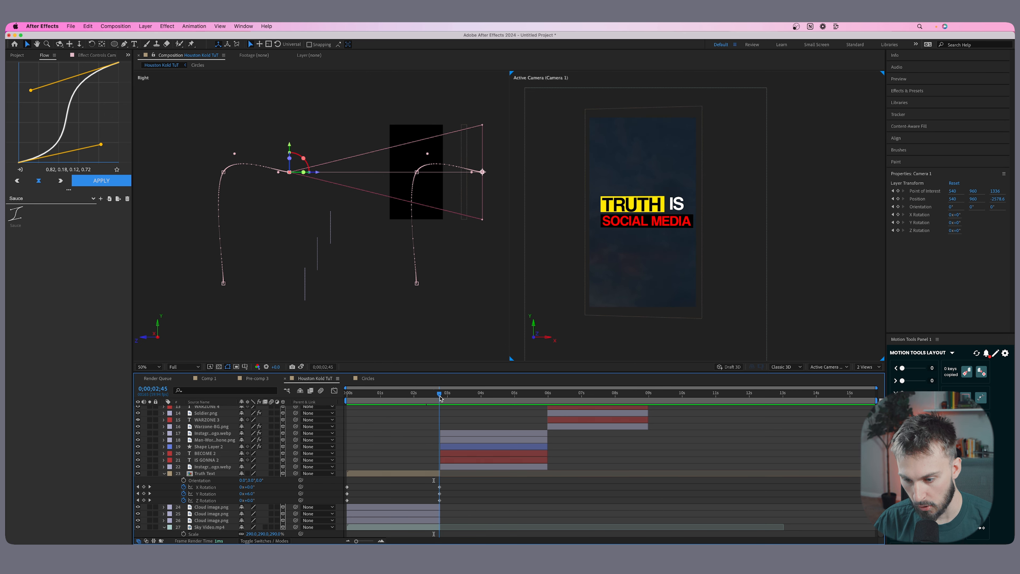
click(438, 173)
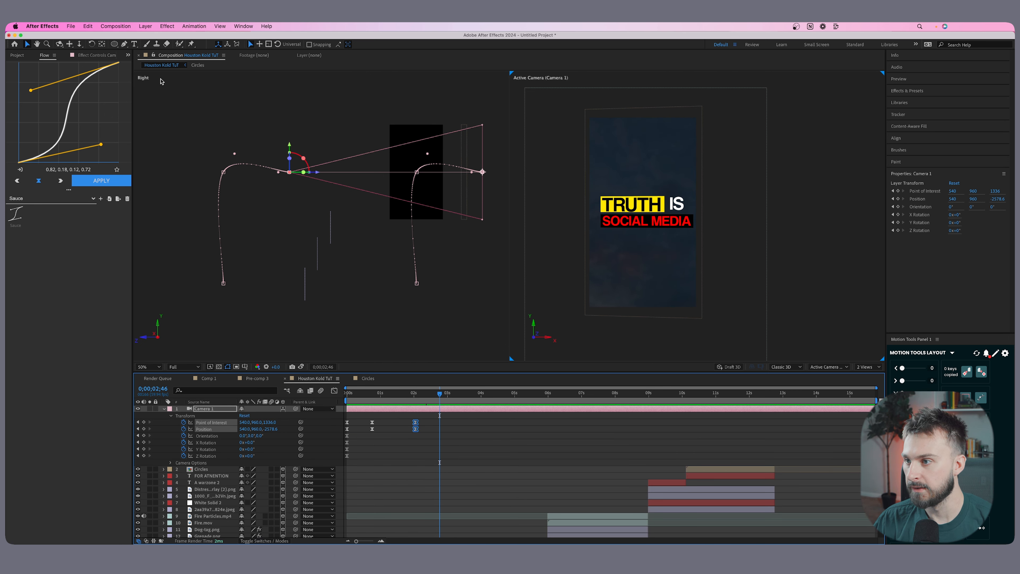
Keyframe Camera 1 at 2;46 by panning it sideways past the title text and dollying it forward into empty sky.
click(69, 45)
click(410, 410)
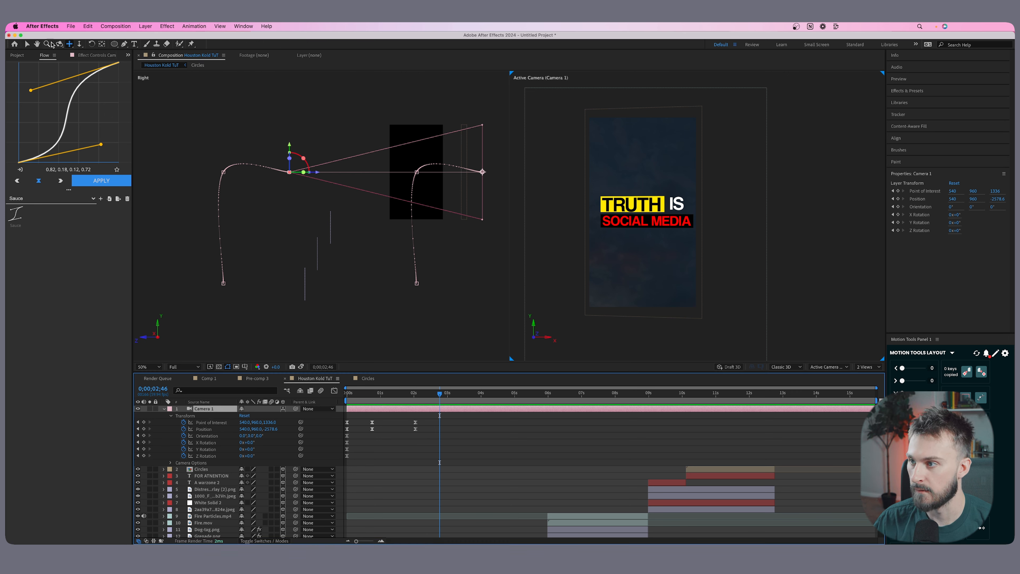
drag(656, 228, 575, 229)
mouse_move(438, 393)
mouse_down()
mouse_move(413, 391)
mouse_move(433, 390)
mouse_up()
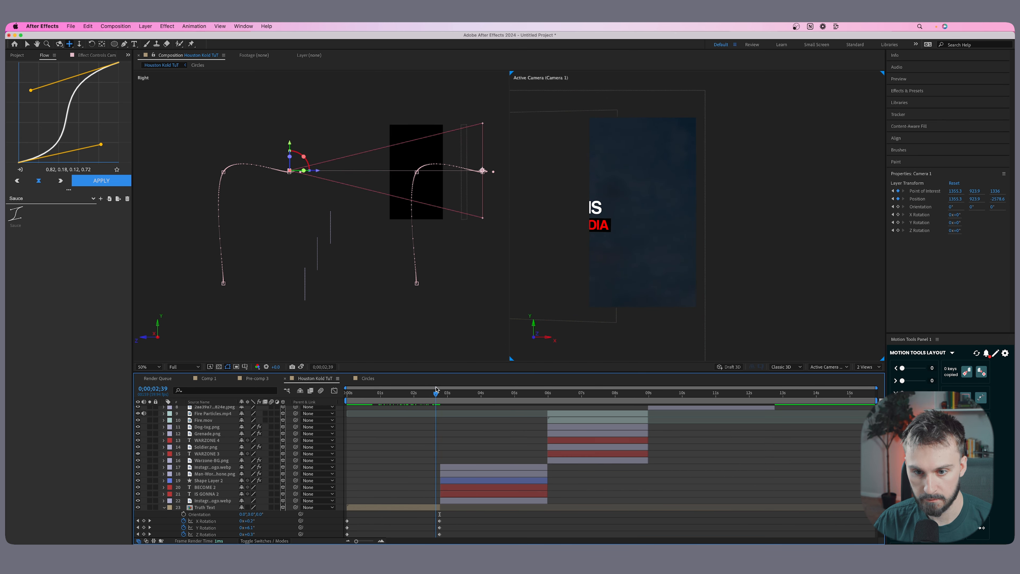
scroll(447, 433, up, 5)
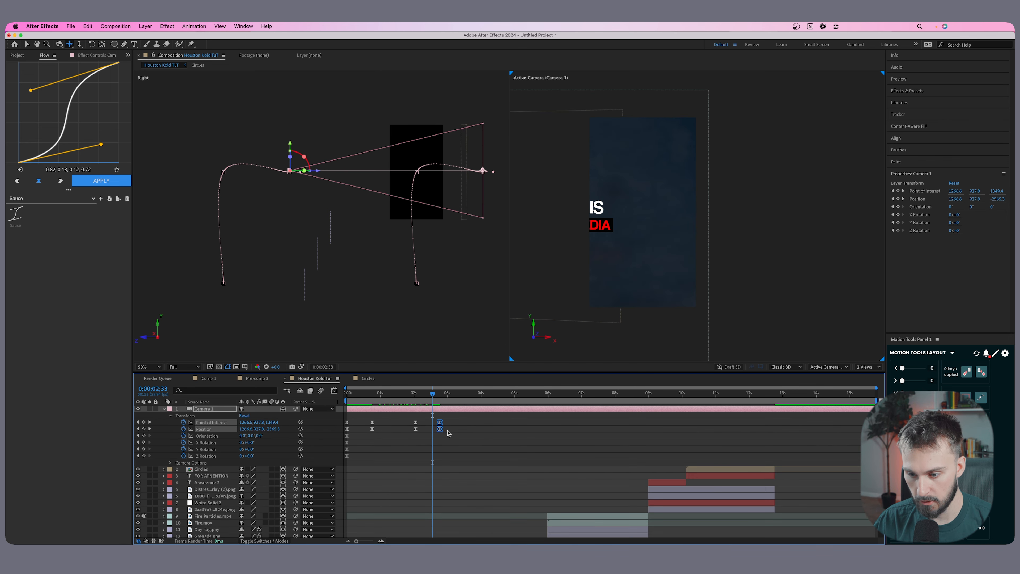
click(150, 429)
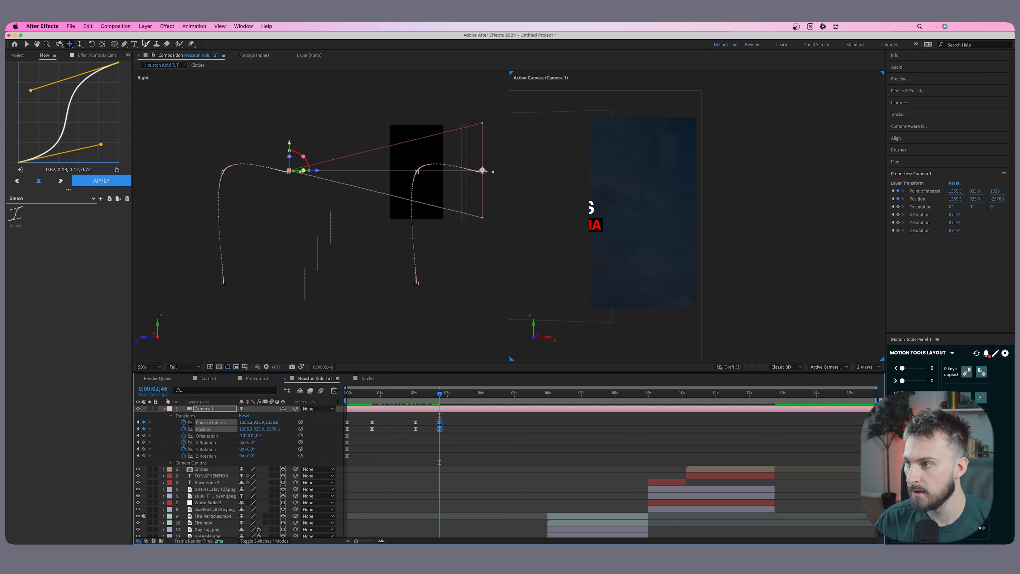
click(81, 43)
drag(650, 203, 666, 169)
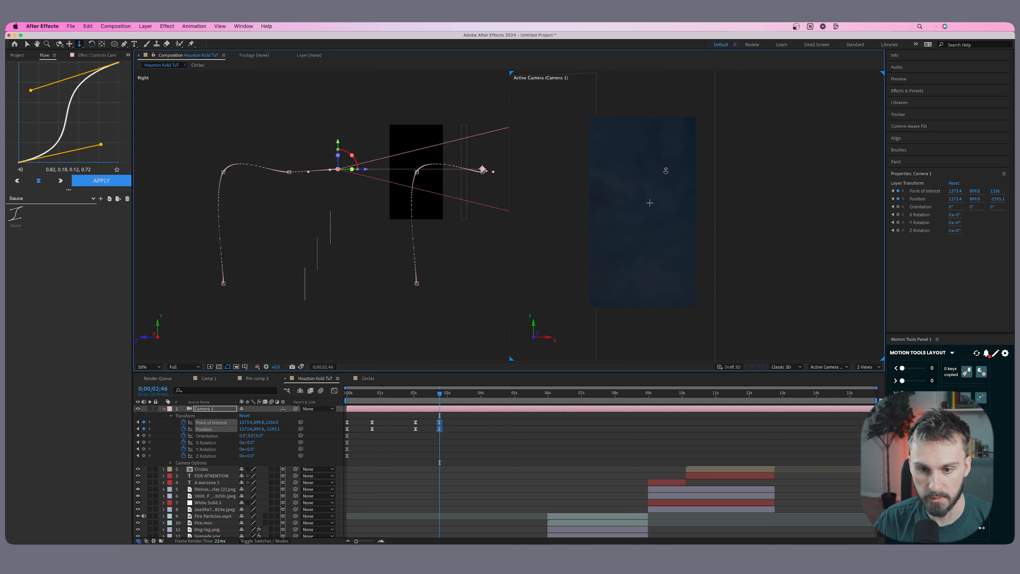
Extend the start of the Man-Working-with-Handphone layer back to 2;27.
drag(426, 396, 429, 396)
scroll(634, 511, down, 5)
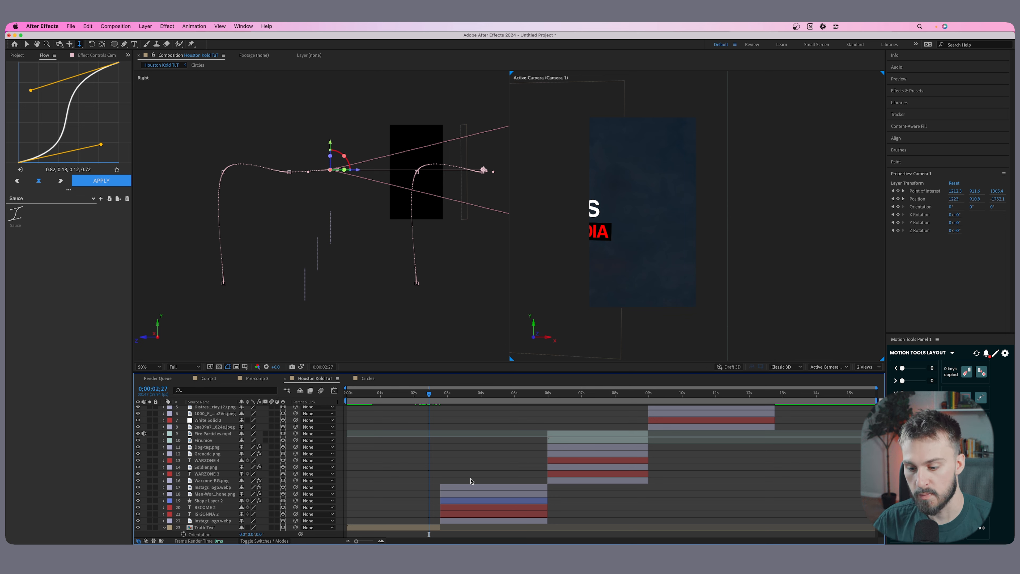
click(484, 520)
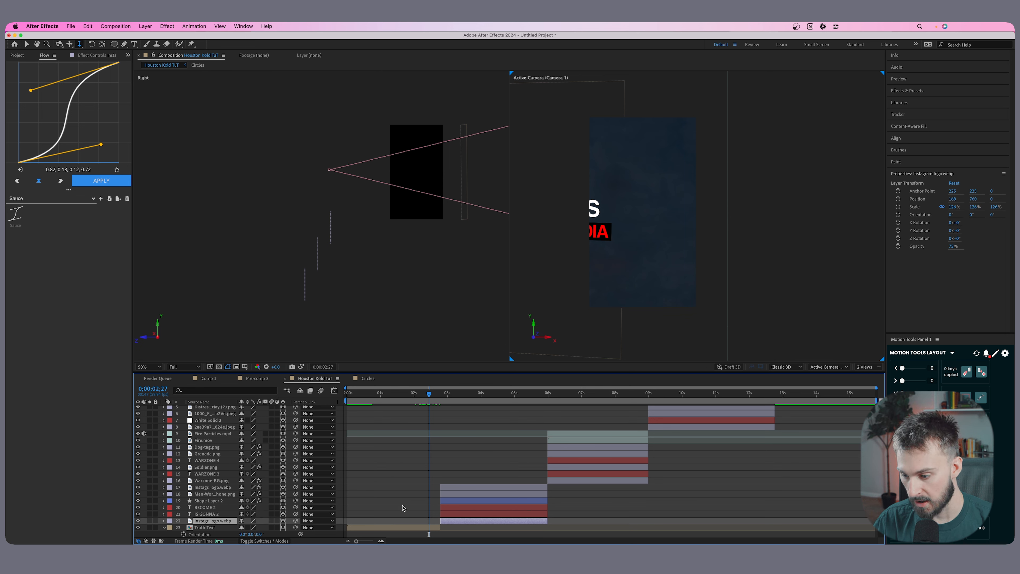
click(473, 494)
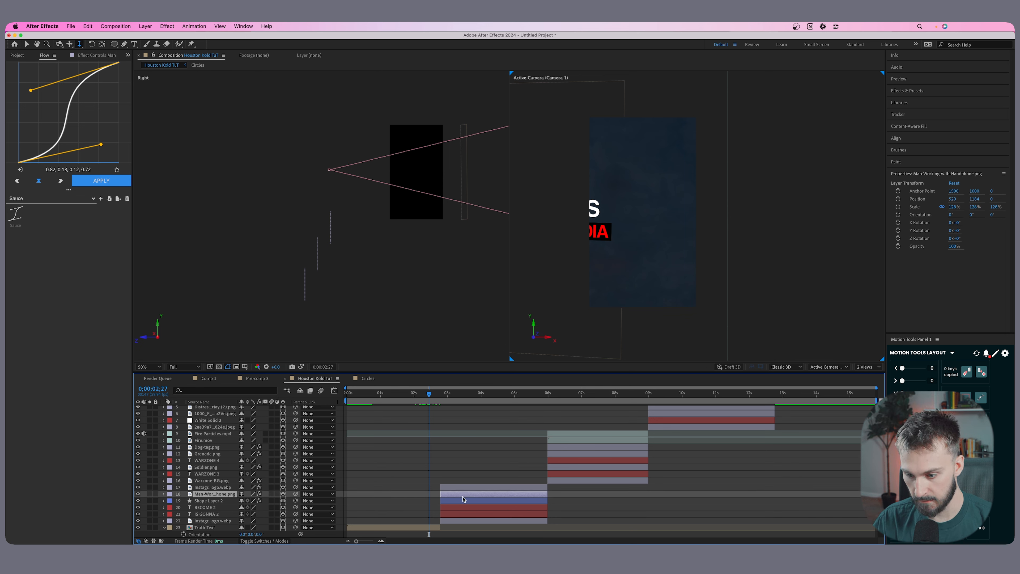
drag(441, 495, 429, 494)
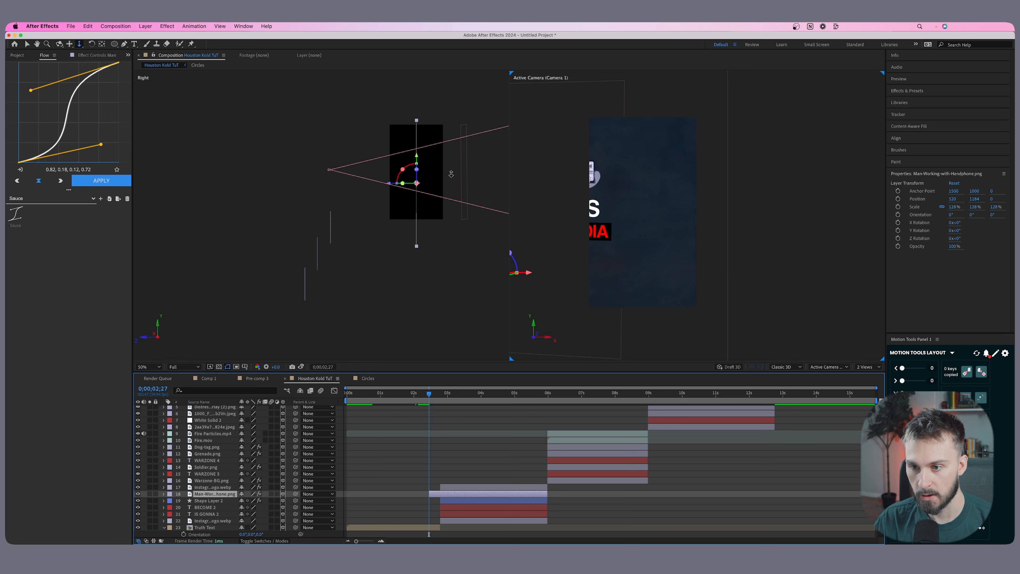
Reposition the man layer beside the title text in the camera's view, at about X 1211 and Z 1924.
scroll(451, 174, up, 2)
click(69, 44)
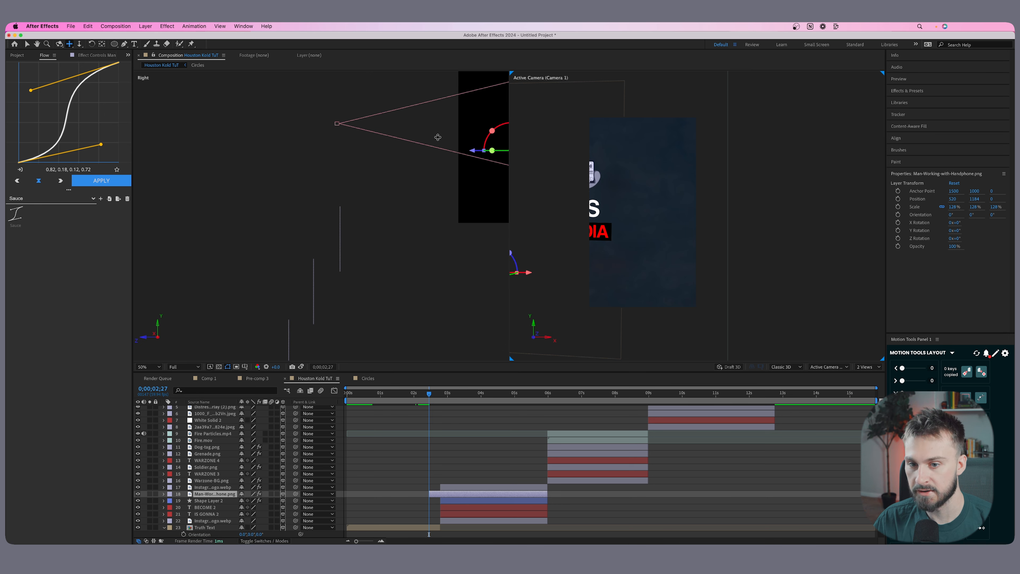
drag(469, 167, 308, 259)
key(super+z)
key(space)
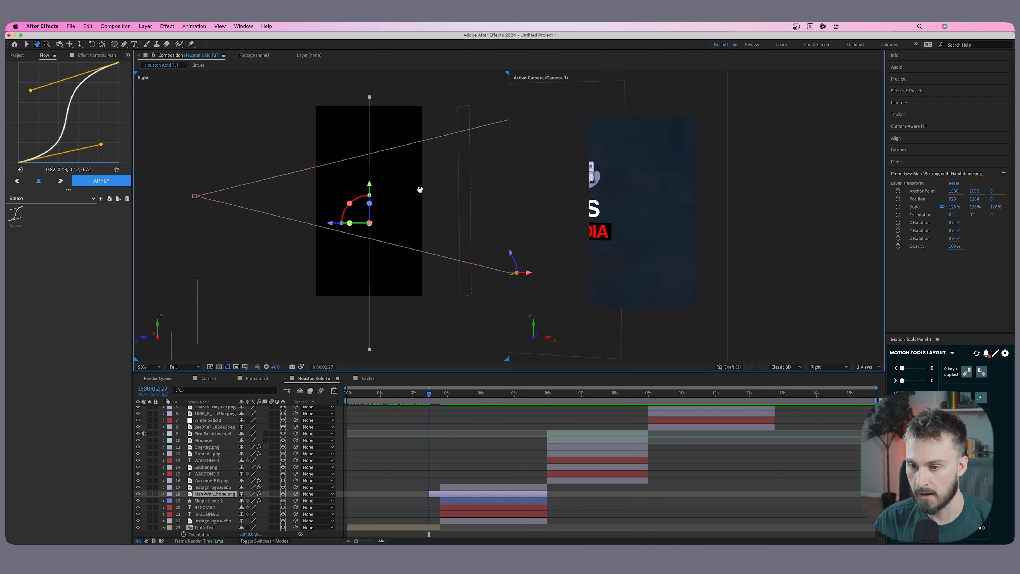
drag(420, 189, 310, 194)
key(v)
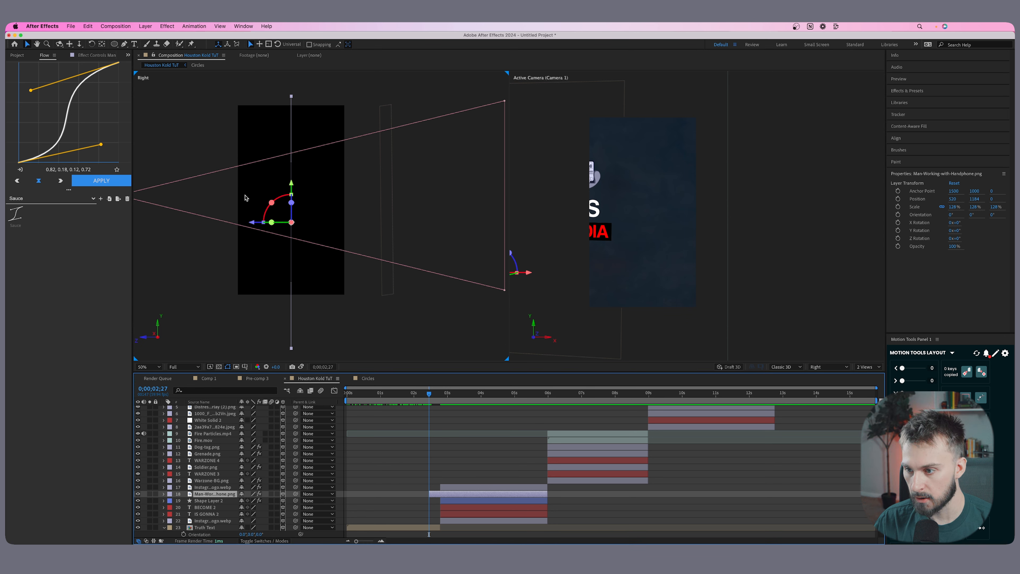
drag(252, 223, 405, 222)
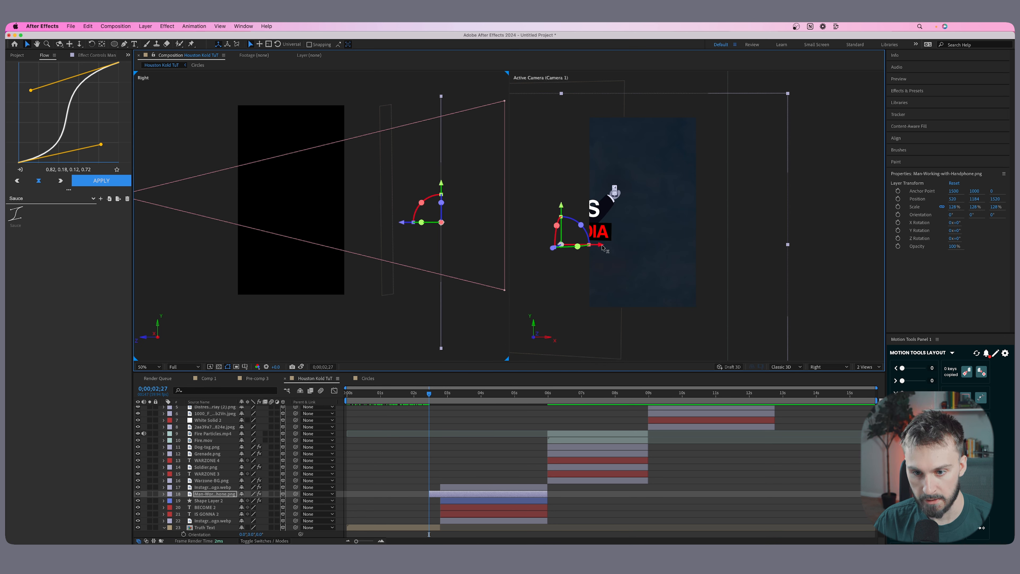
drag(601, 248, 679, 249)
drag(401, 222, 443, 221)
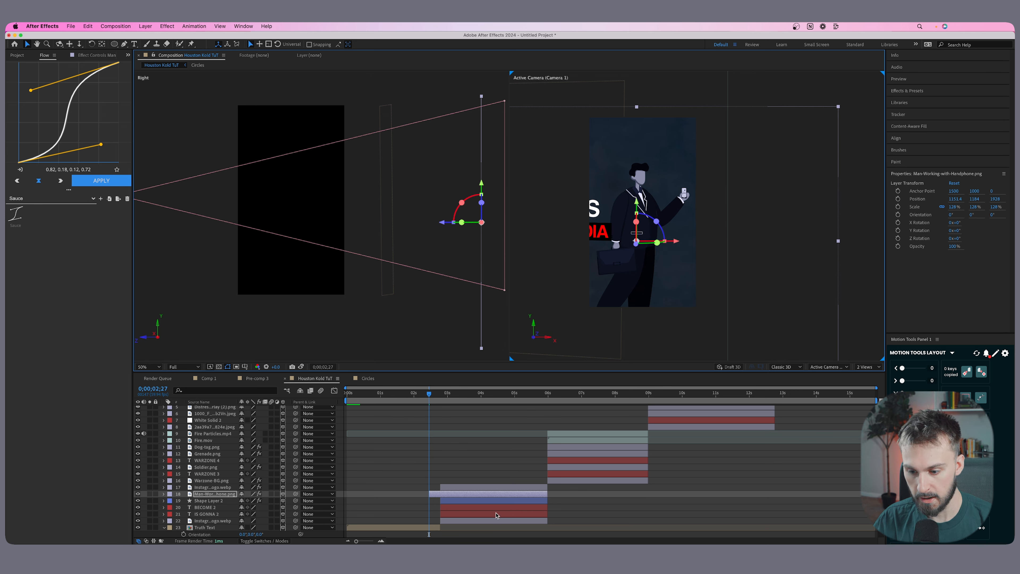
Extend the start of Shape Layer 2 back to 2;27 to match the man layer.
click(452, 515)
click(458, 502)
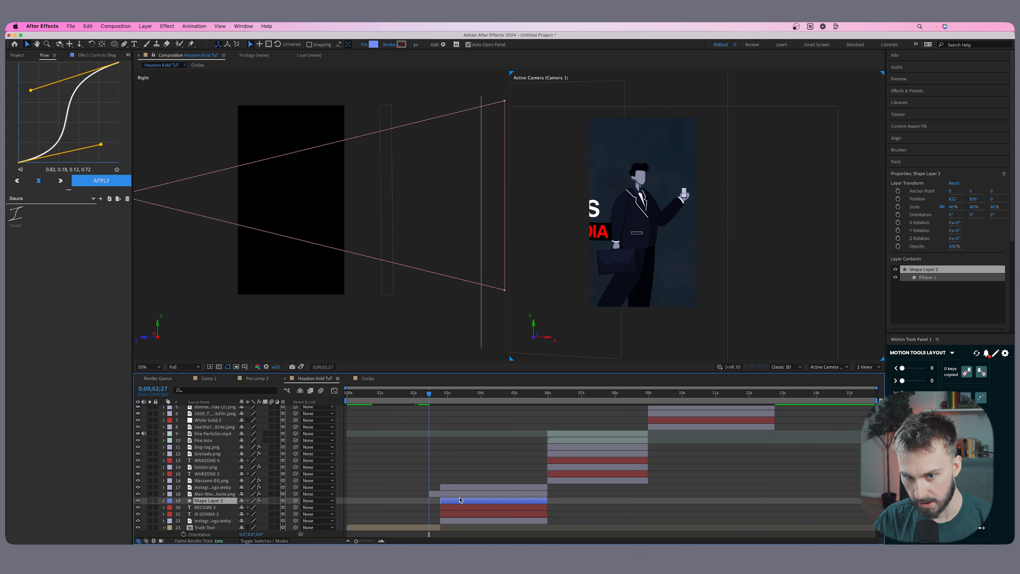
key(alt+[)
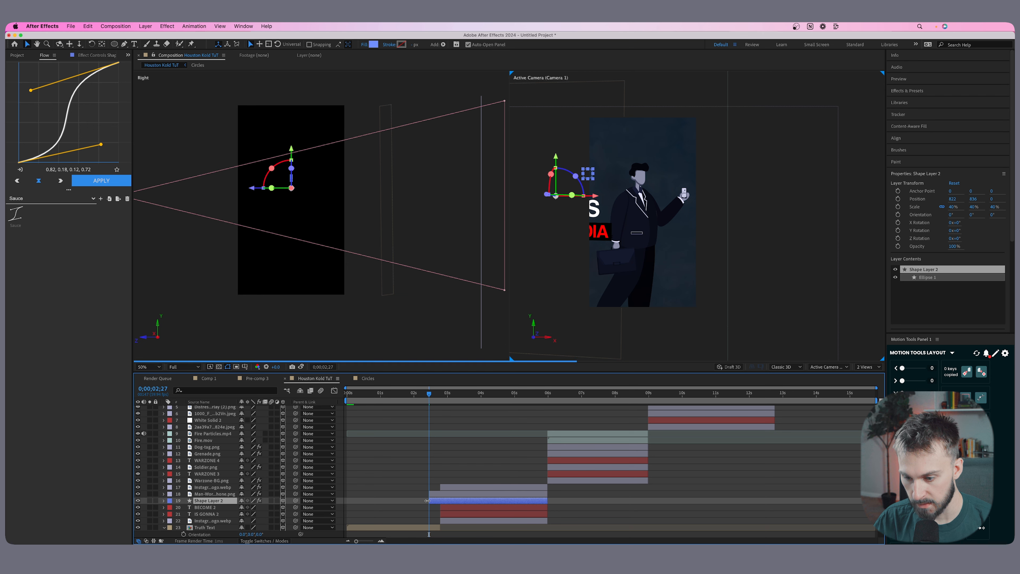
Move the Shape Layer 2 glow back to Z 1980, behind the man, and across onto the phone in his hand.
drag(585, 173, 633, 196)
key(super+z)
drag(252, 192, 414, 192)
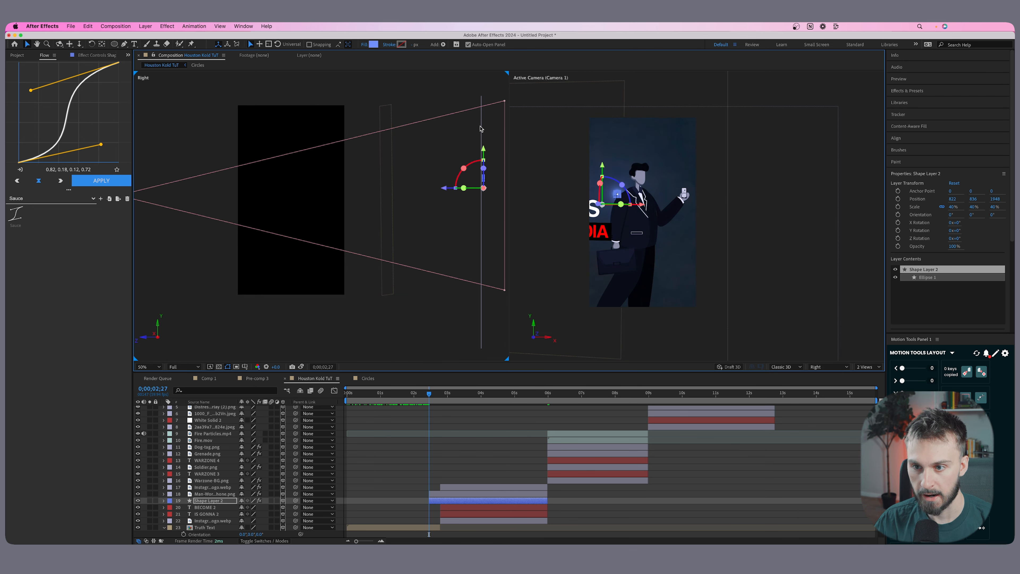
drag(483, 189, 486, 190)
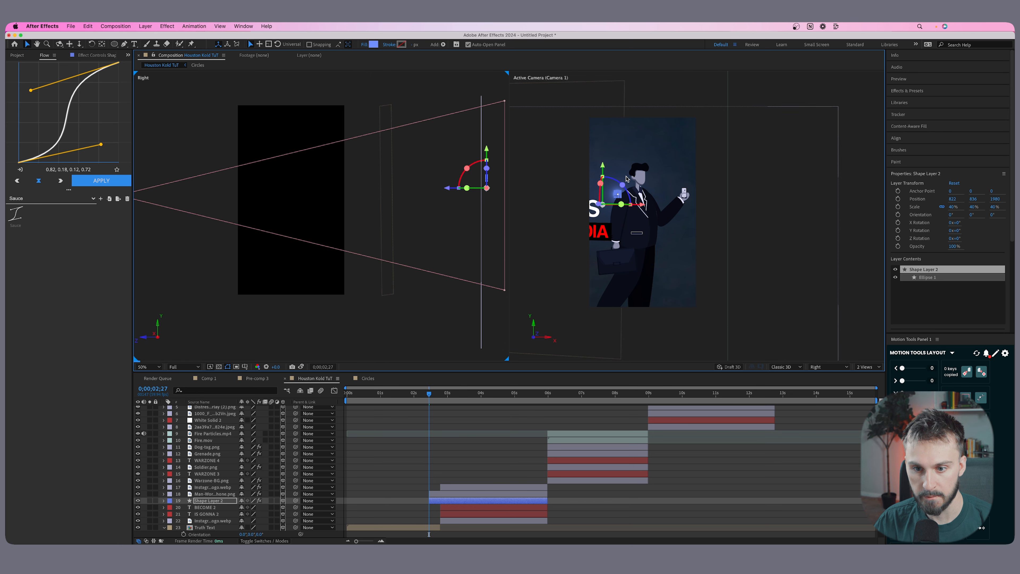
drag(642, 208, 713, 207)
Keyframe the Truth Text layer's opacity at 100% at 2;11 and 0% at 2;22.
scroll(426, 478, down, 3)
click(423, 475)
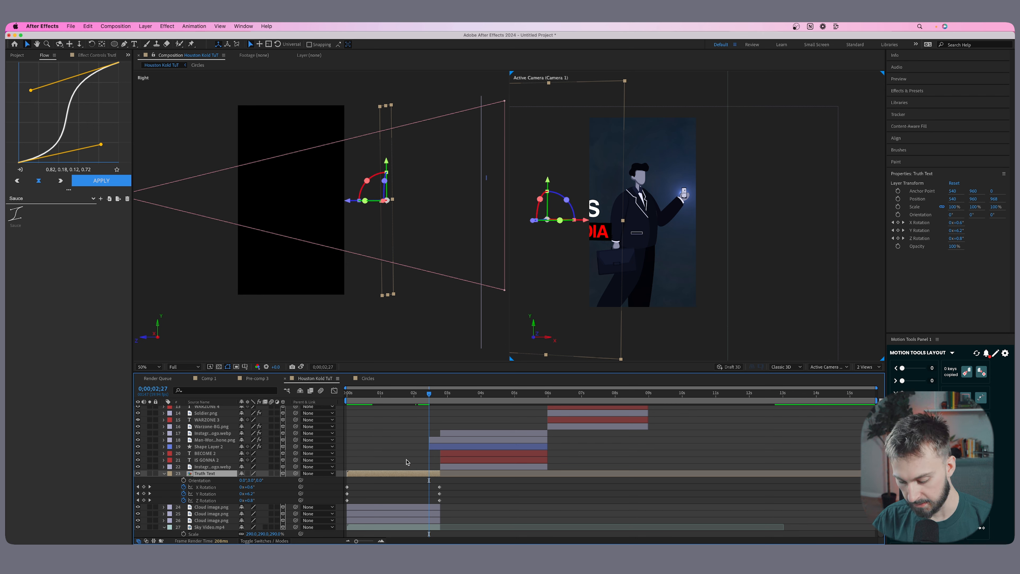
key(t)
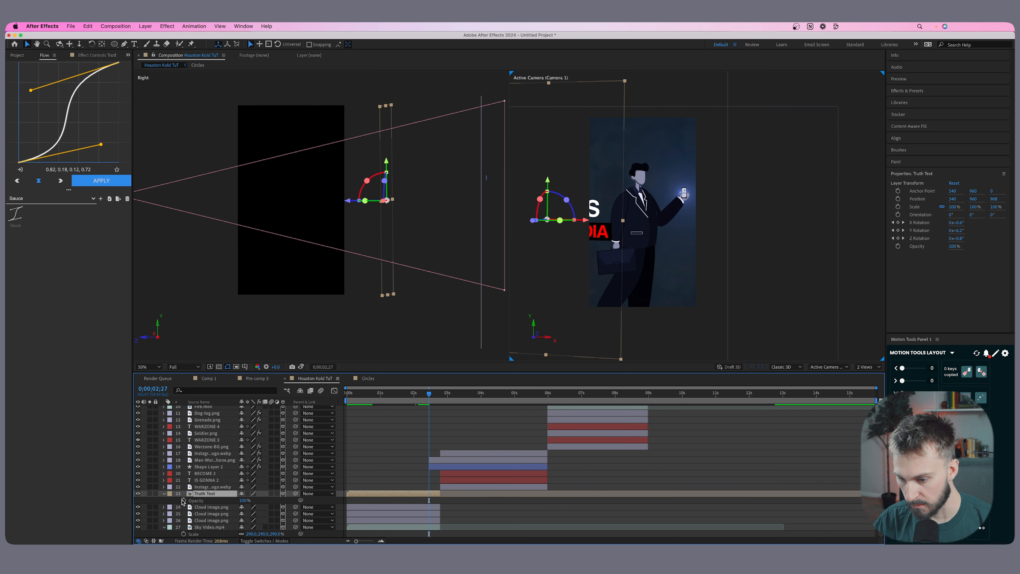
drag(429, 394, 421, 396)
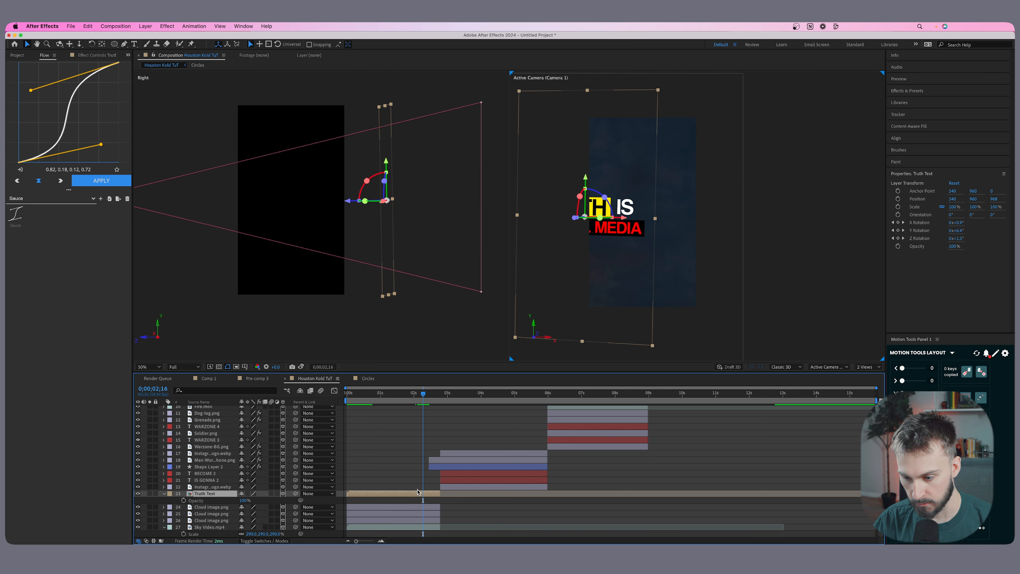
drag(419, 398, 422, 397)
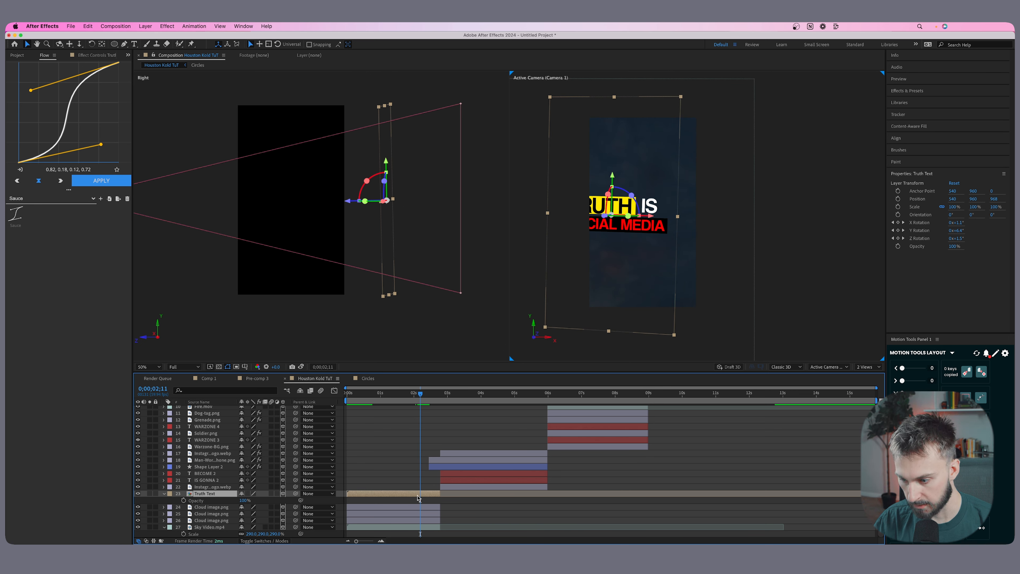
click(183, 500)
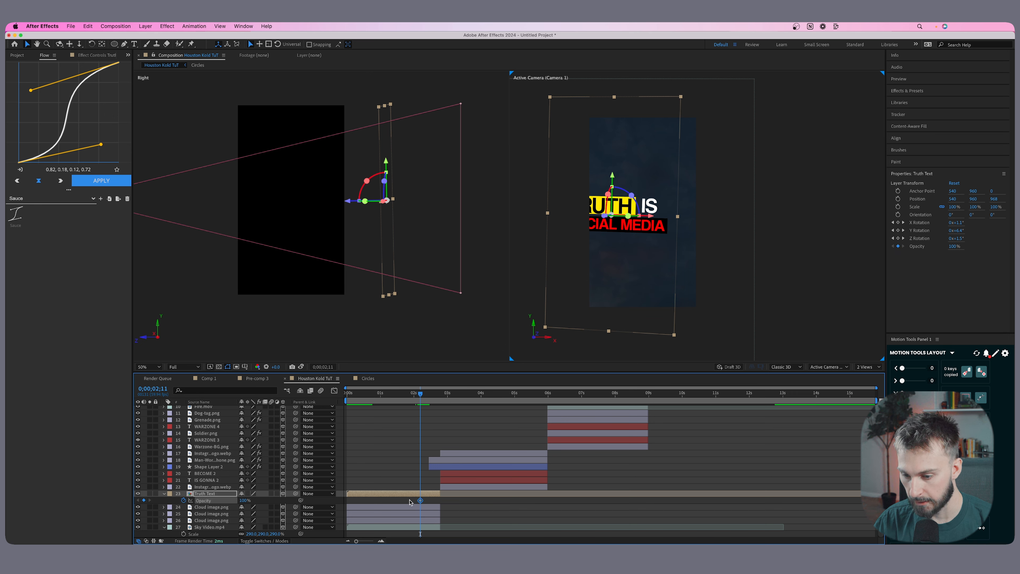
drag(422, 397, 427, 397)
drag(245, 501, 153, 494)
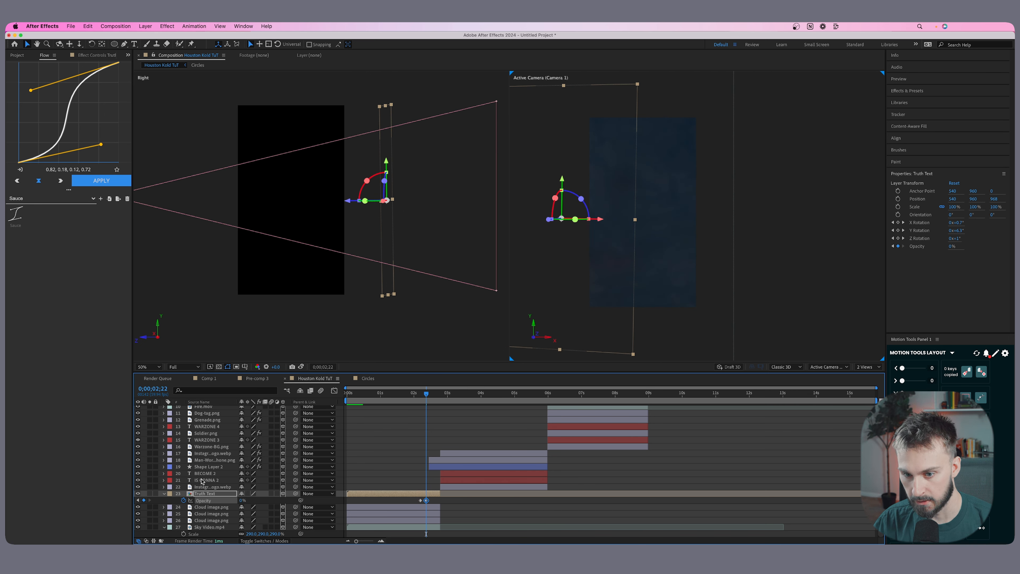
Extend the starts of the man layer and Shape Layer 2 back to 2;18, midway through the title's fade-out.
mouse_move(426, 395)
mouse_down()
mouse_move(410, 395)
mouse_move(425, 401)
mouse_up()
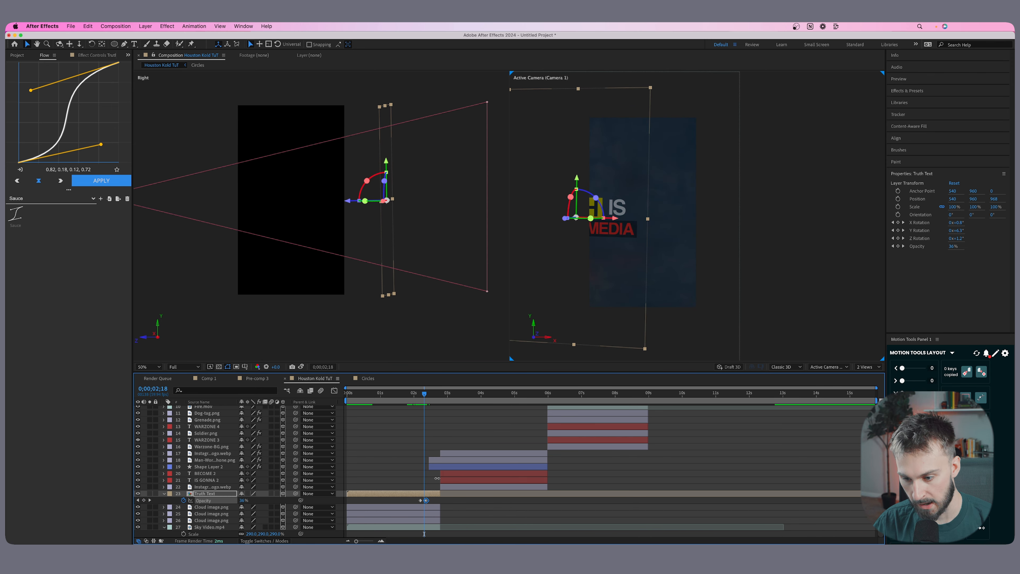
click(437, 468)
shift+click(435, 461)
drag(429, 462, 427, 461)
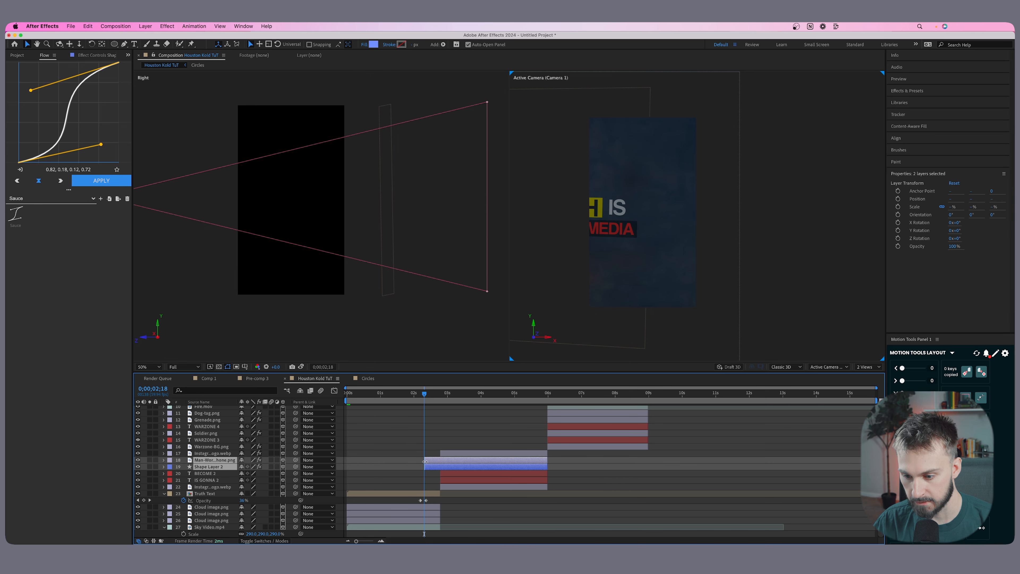
Keyframe a fade-in on the man layer and Shape Layer 2, with opacity 0% at 2;18 rising to 100%.
click(415, 395)
drag(416, 394, 425, 396)
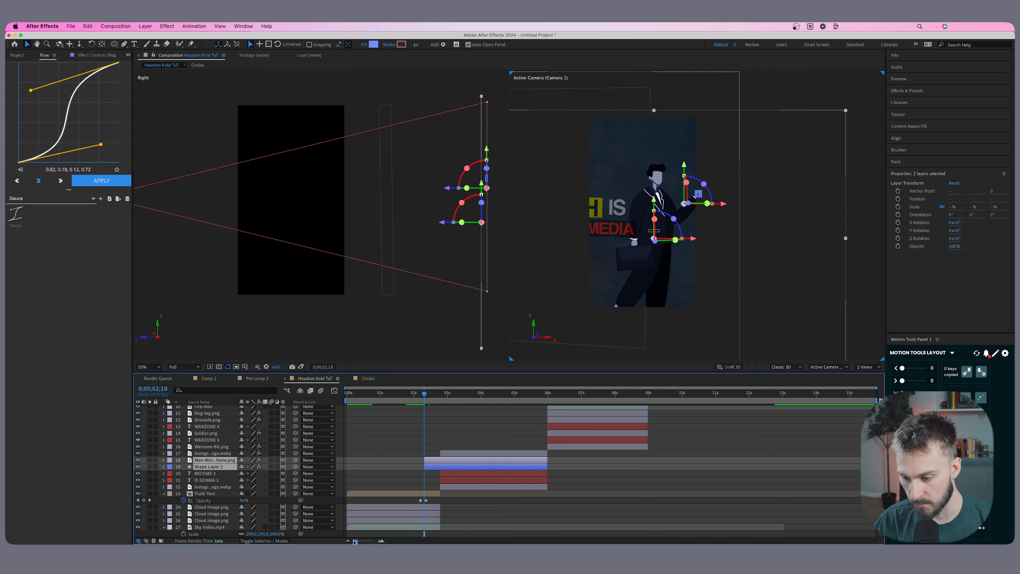
drag(355, 541, 363, 539)
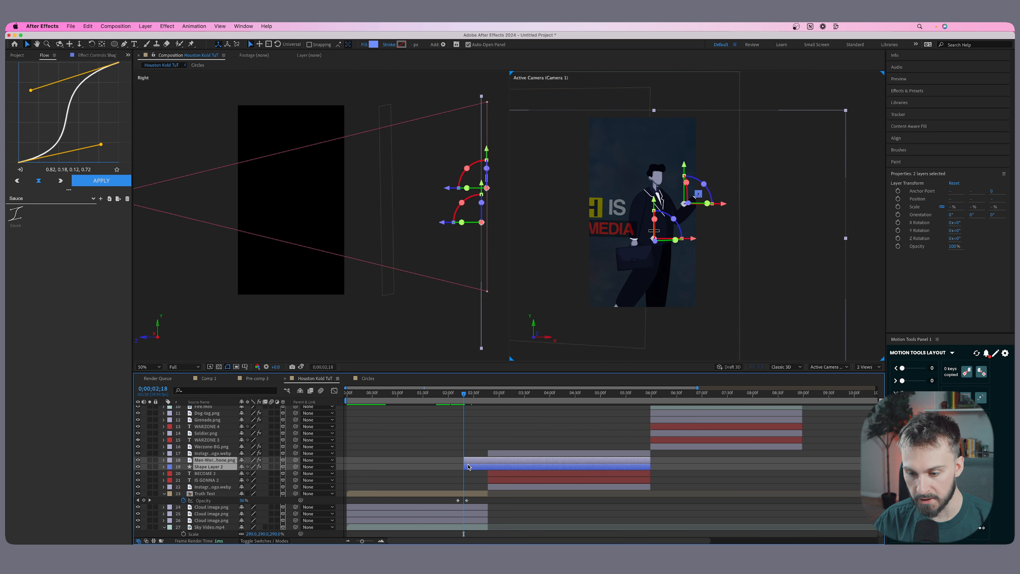
key(t)
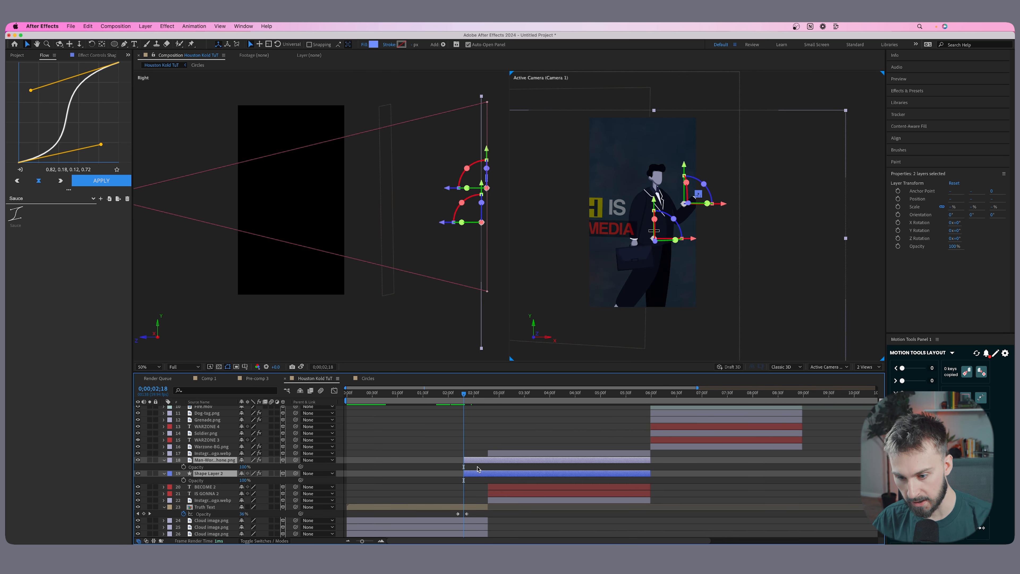
key(alt+shift+t)
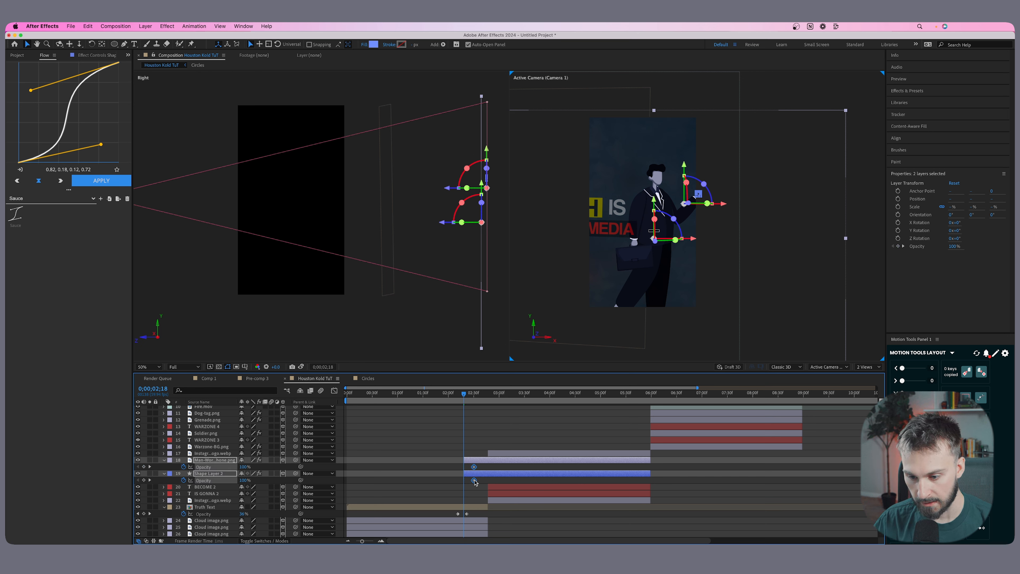
drag(475, 483, 487, 483)
drag(243, 481, 158, 479)
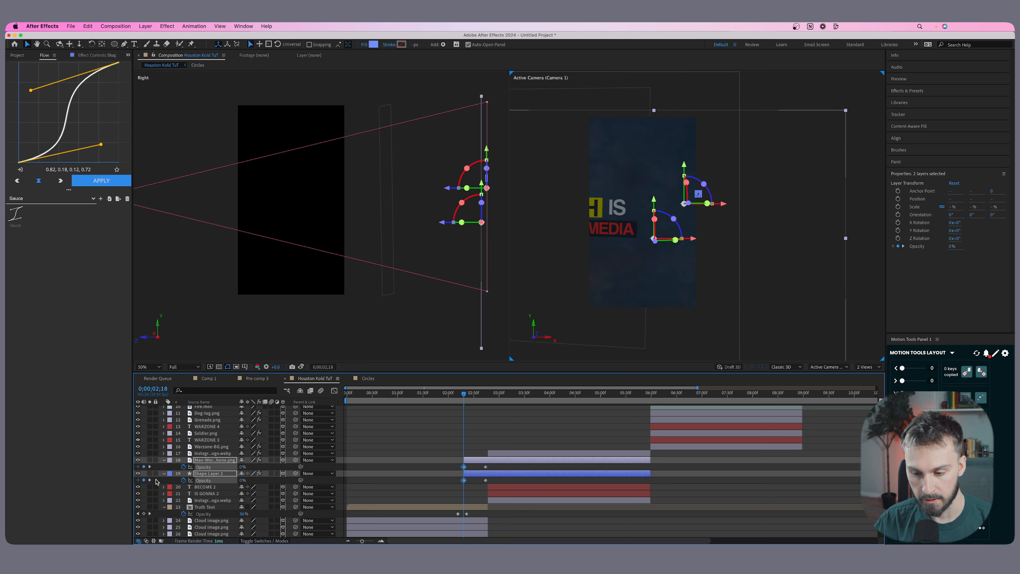
Shorten the fade-in of the man layer and Shape Layer 2 by moving their end opacity keyframes earlier, to 2;33.
drag(465, 395, 478, 395)
click(486, 480)
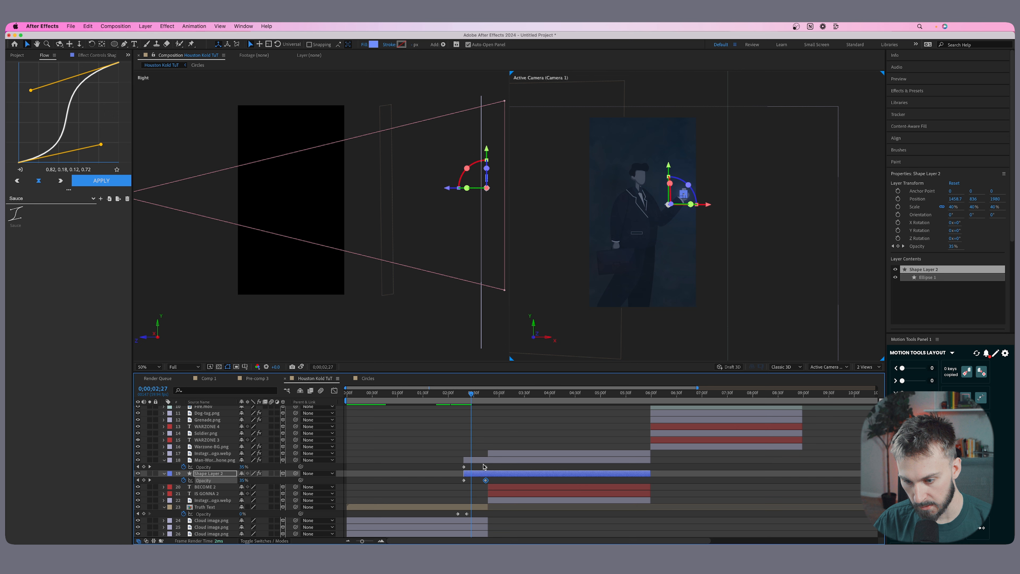
shift+click(485, 467)
drag(485, 467, 477, 467)
click(512, 516)
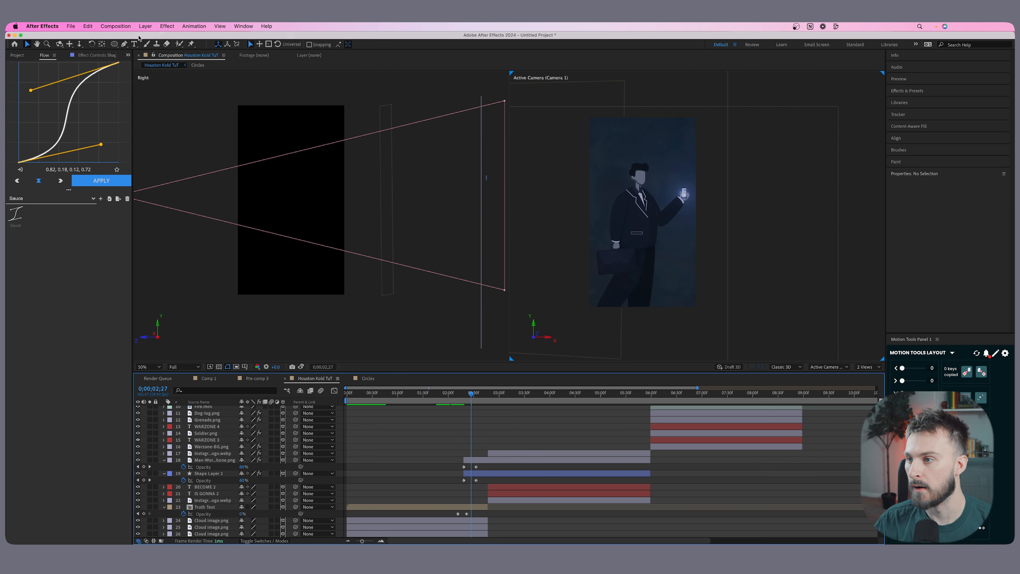
Create a black 1080 × 1920 px solid coloured 000 and place it directly above the Truth Text layer.
click(145, 26)
mouse_move(157, 38)
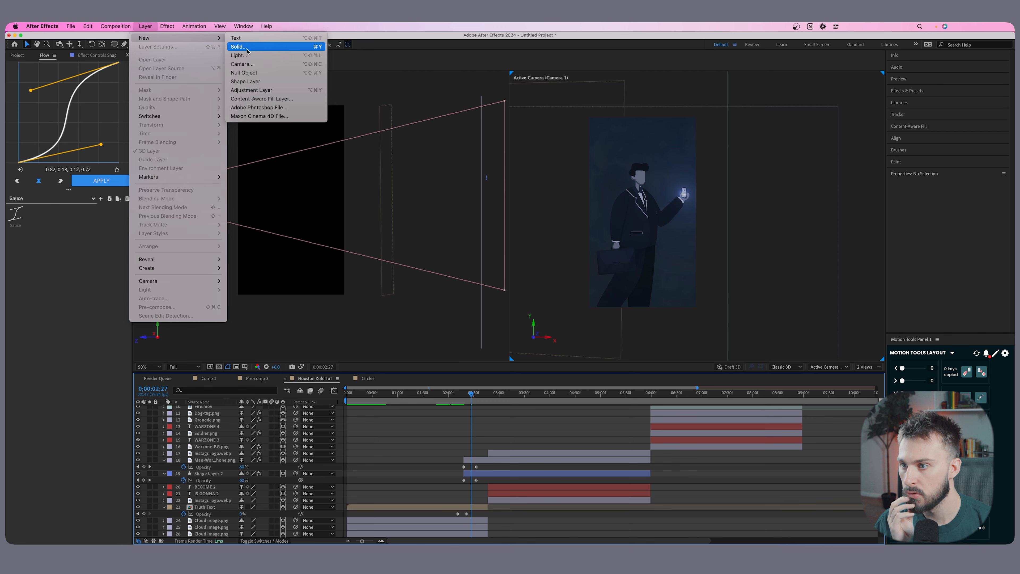
click(257, 46)
click(184, 362)
text(000)
key(Return)
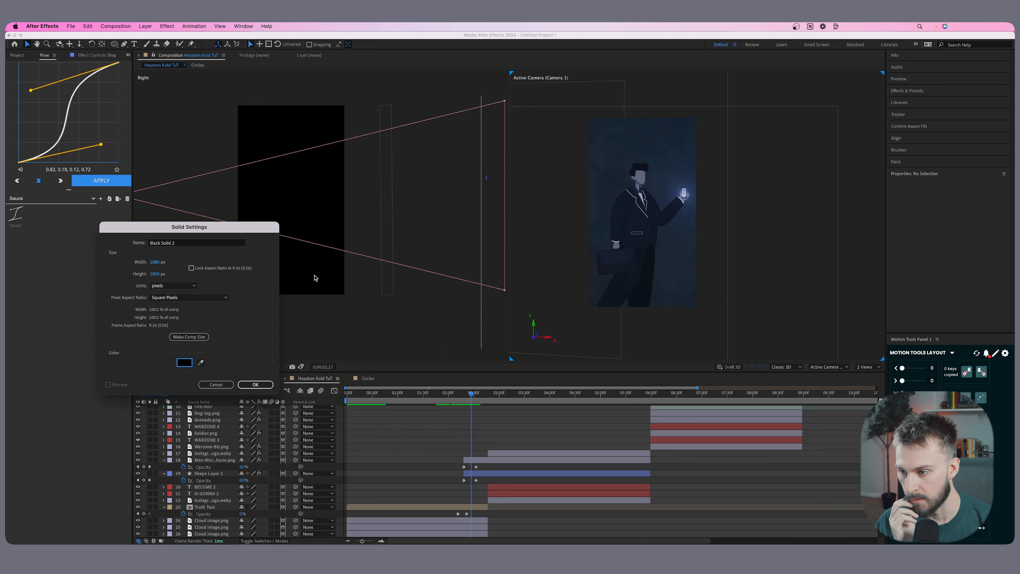
click(249, 384)
drag(219, 410, 217, 486)
scroll(217, 518, down, 3)
Trim Black Solid 2 so it starts at about 2;26 and ends together with the man layer.
drag(483, 395, 488, 395)
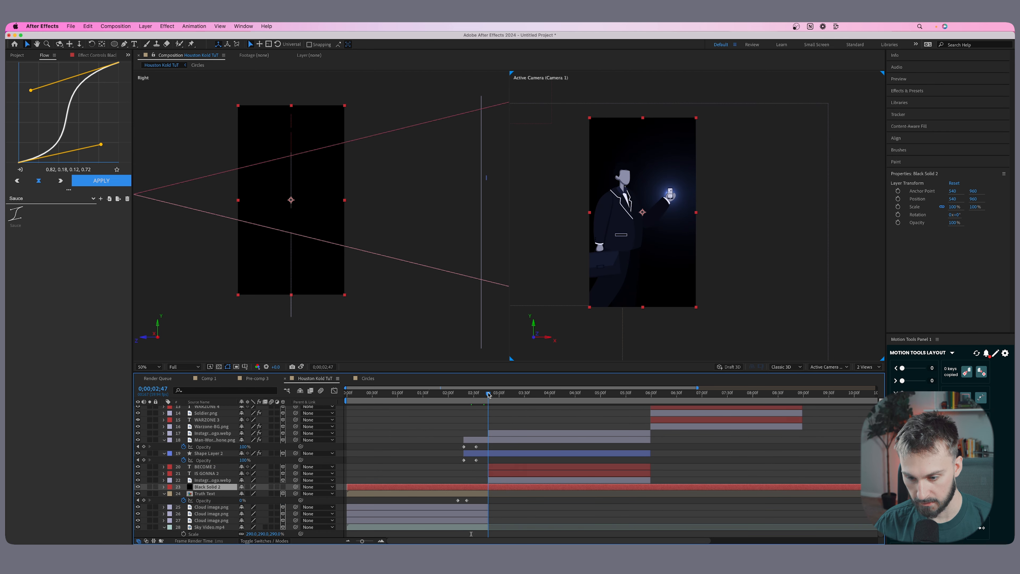
key(shift+super+d)
click(464, 493)
key(Delete)
drag(488, 487, 460, 486)
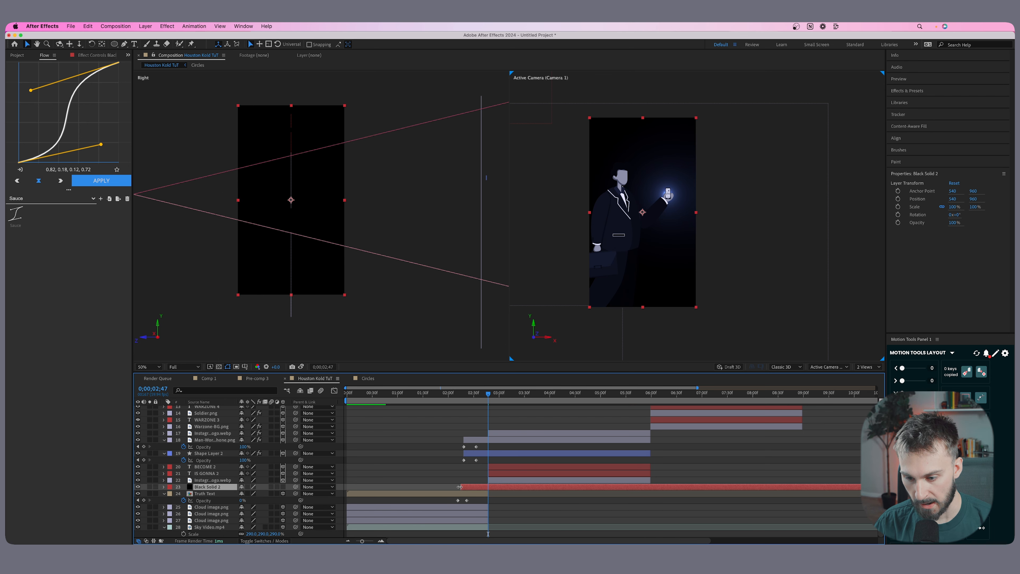
drag(487, 394, 651, 397)
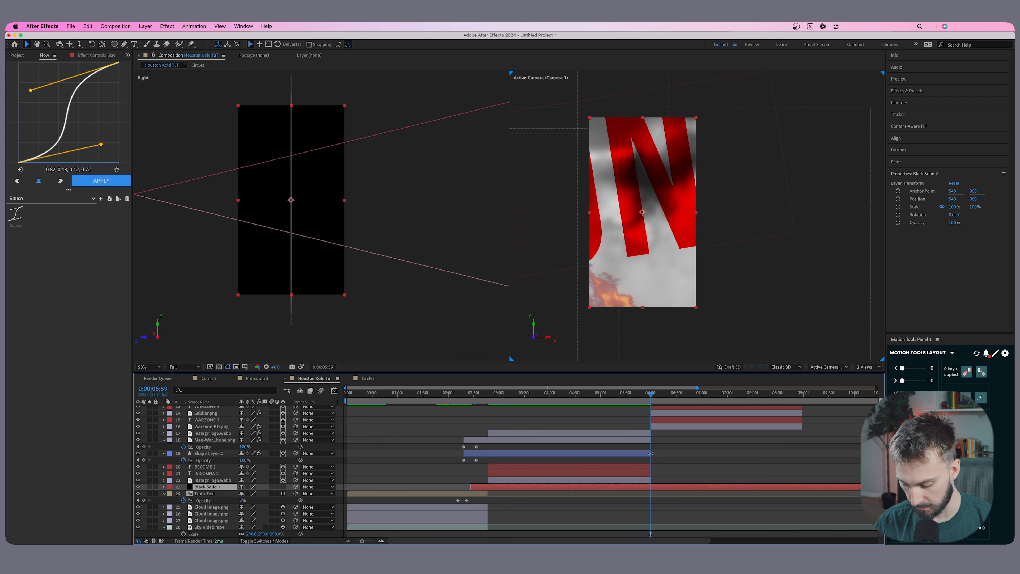
key(super+shift+d)
key(Delete)
Shift the man layer and Shape Layer 2 together slightly right so the man sits closer to the frame's centre after the camera move.
drag(470, 395, 485, 396)
scroll(491, 460, up, 4)
scroll(490, 460, down, 1)
click(494, 484)
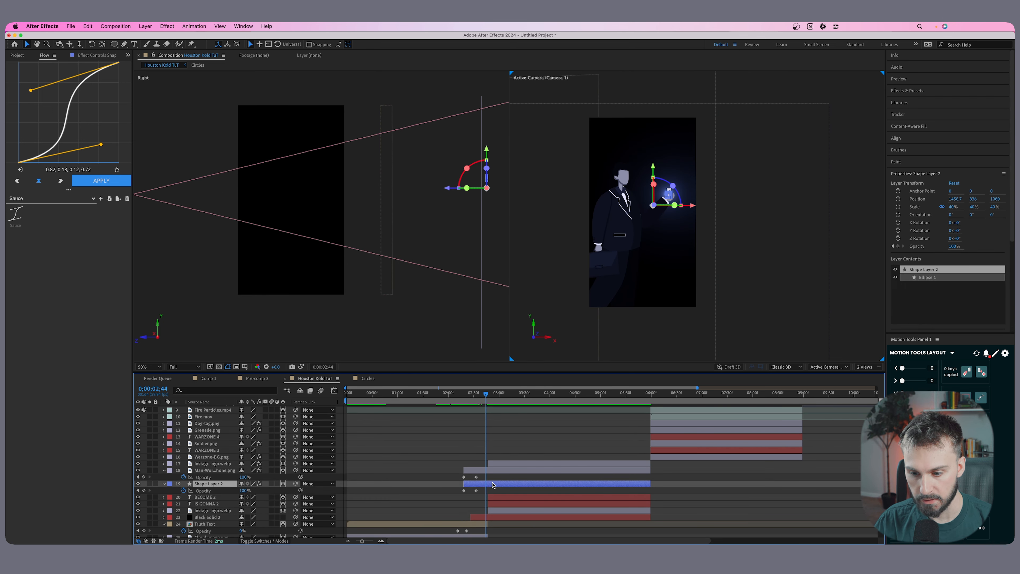
shift+click(497, 471)
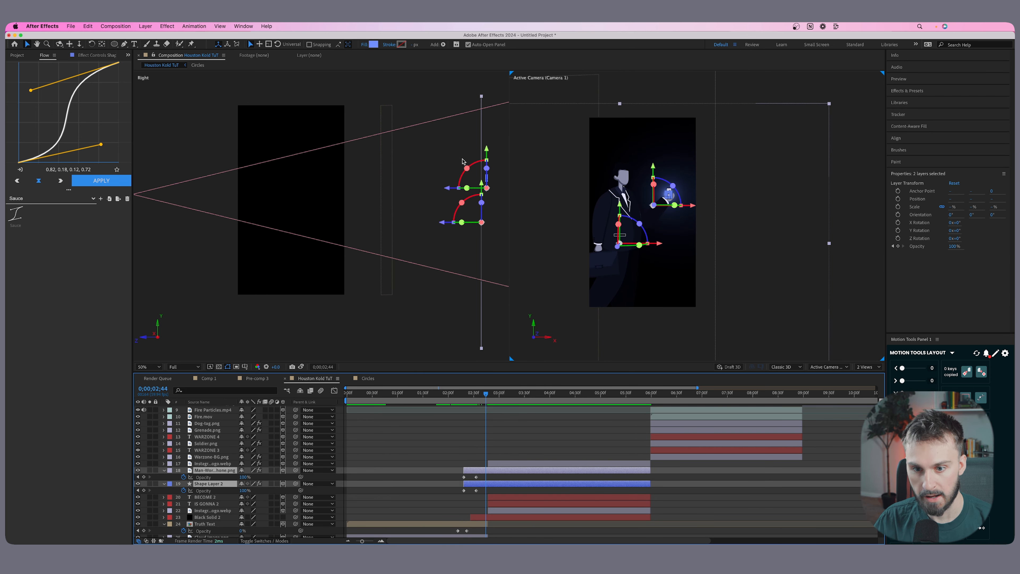
scroll(488, 425, up, 5)
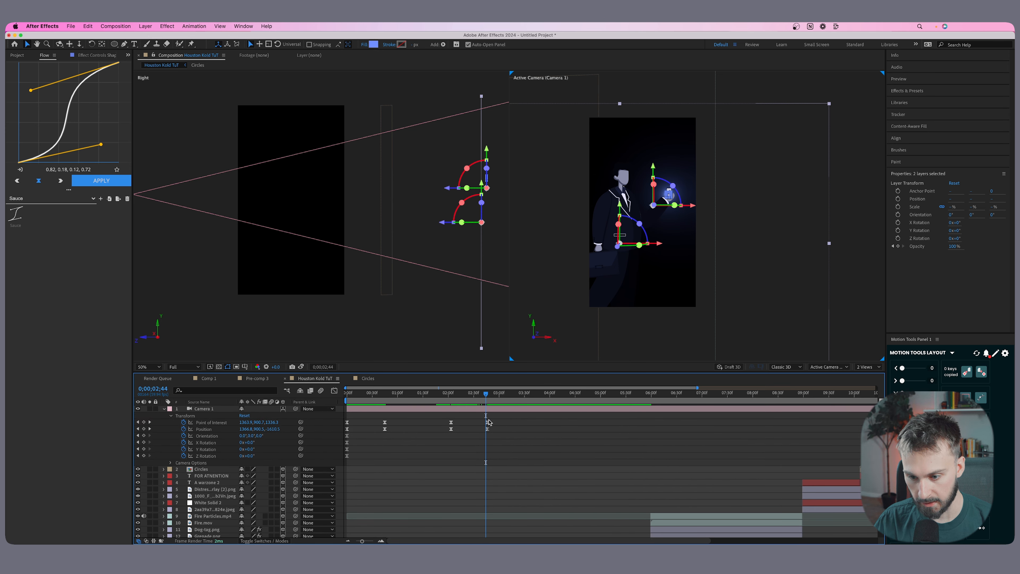
drag(488, 397, 484, 398)
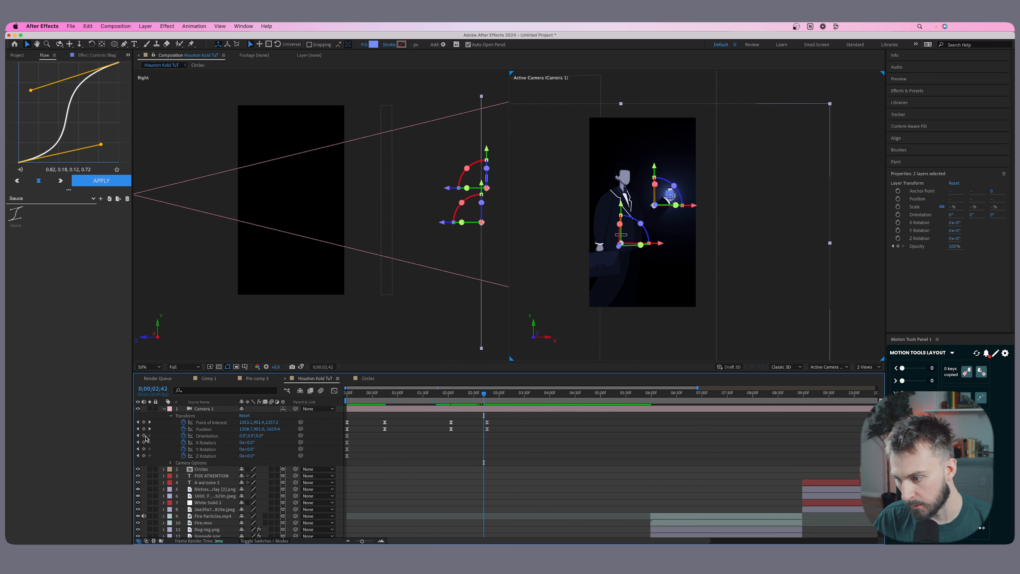
click(149, 429)
mouse_move(651, 244)
mouse_down()
mouse_move(682, 245)
mouse_move(668, 246)
mouse_up()
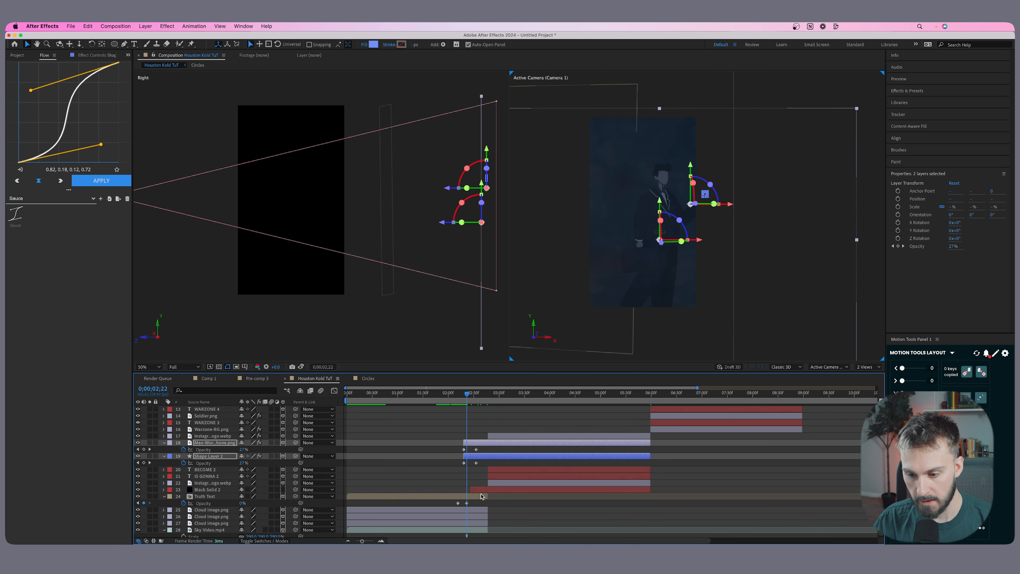
Keyframe Black Solid 2's opacity from 0% at 2;26 to 100% at about 2;47, keeping the layer 2D, and play it back.
click(481, 492)
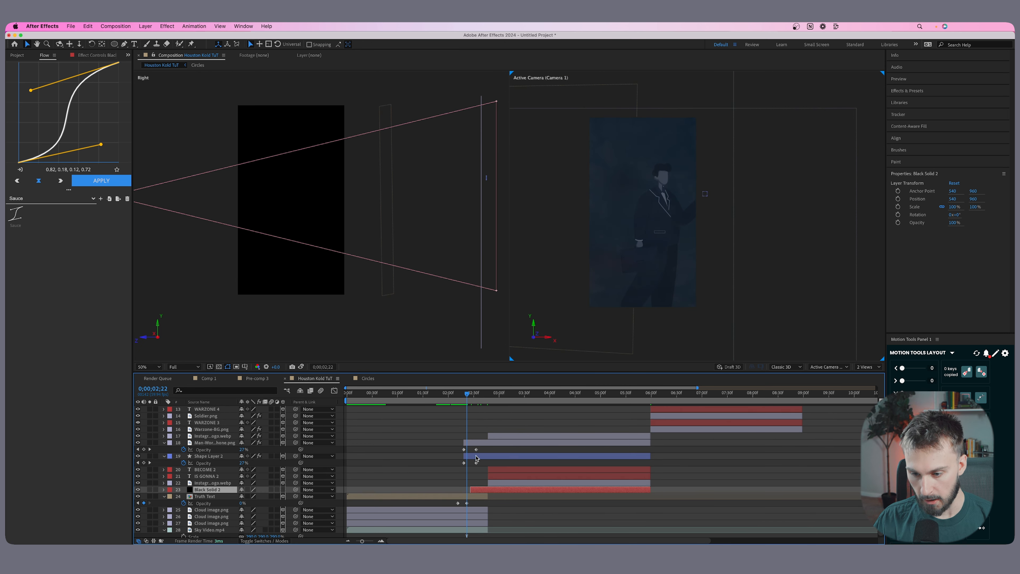
key(i)
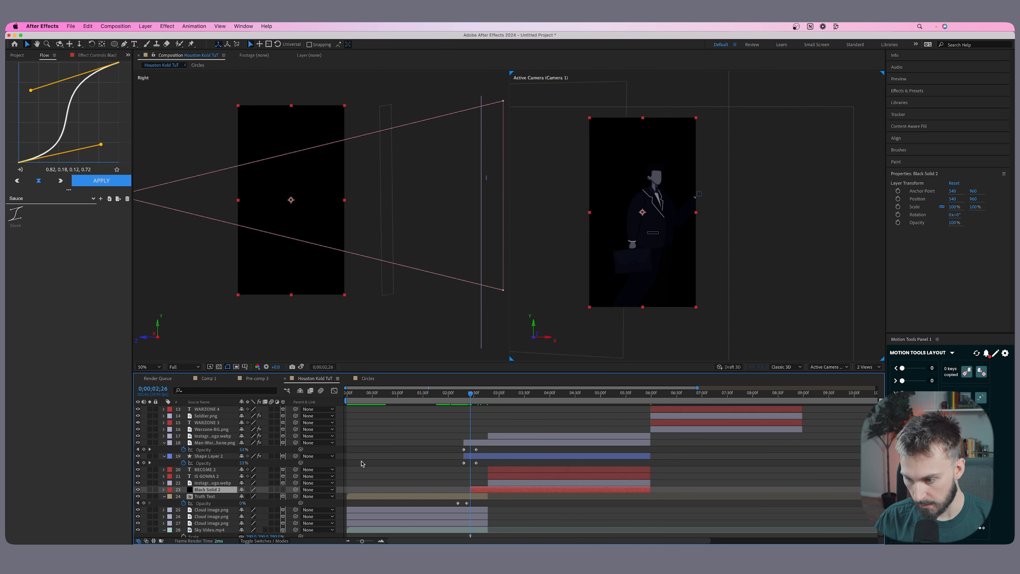
click(283, 489)
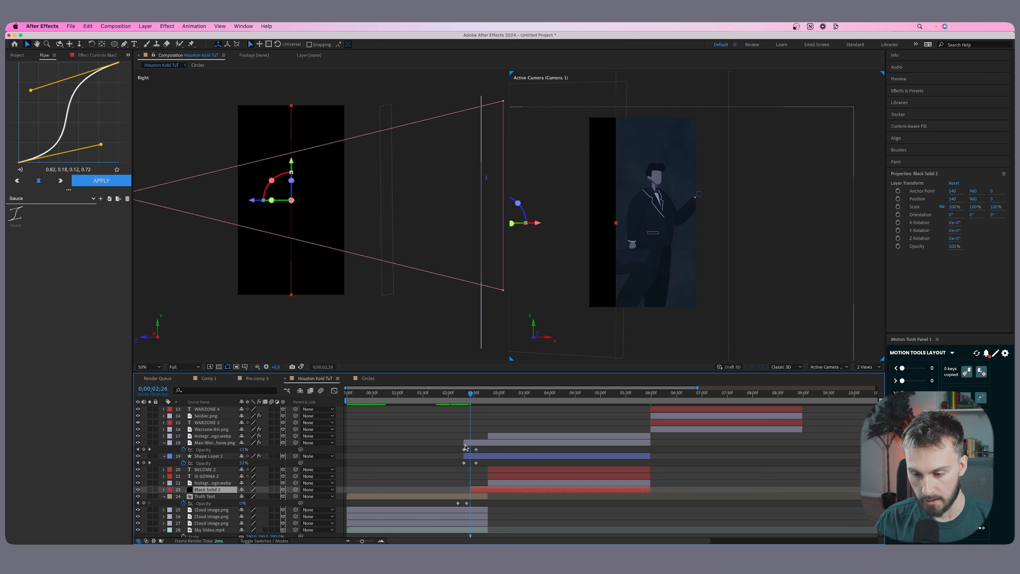
click(283, 489)
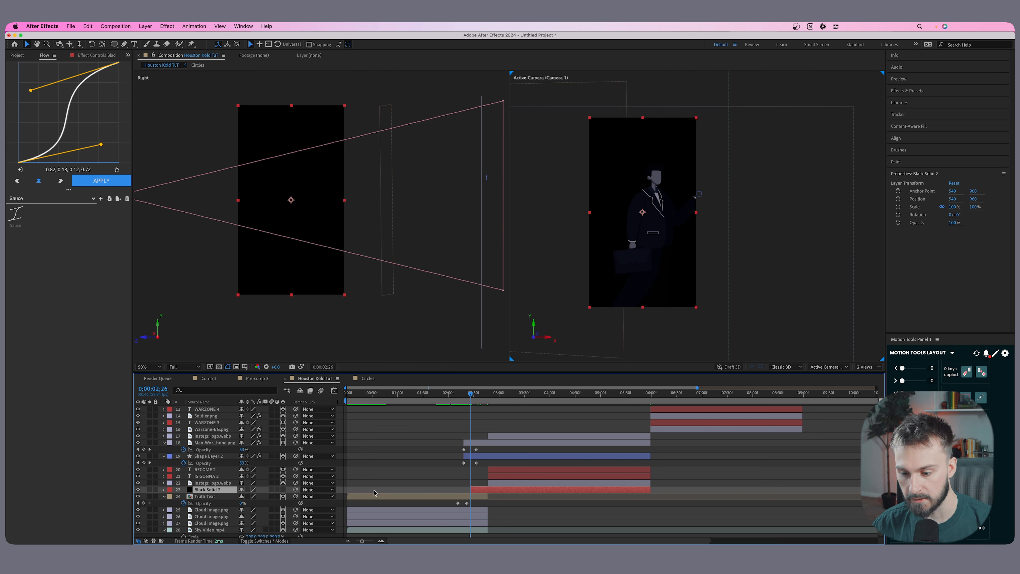
key(t)
click(184, 497)
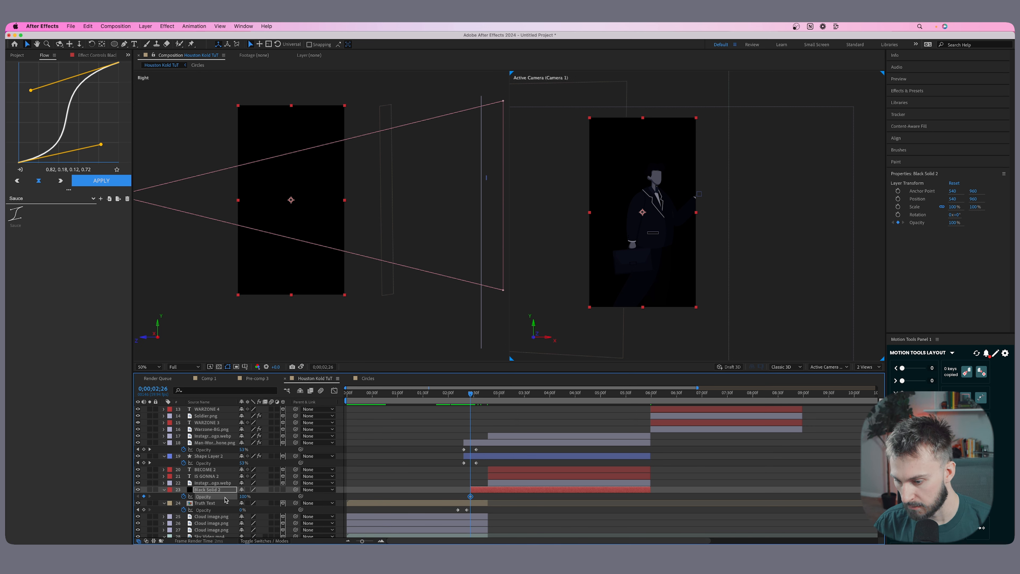
drag(474, 498, 488, 496)
key(space)
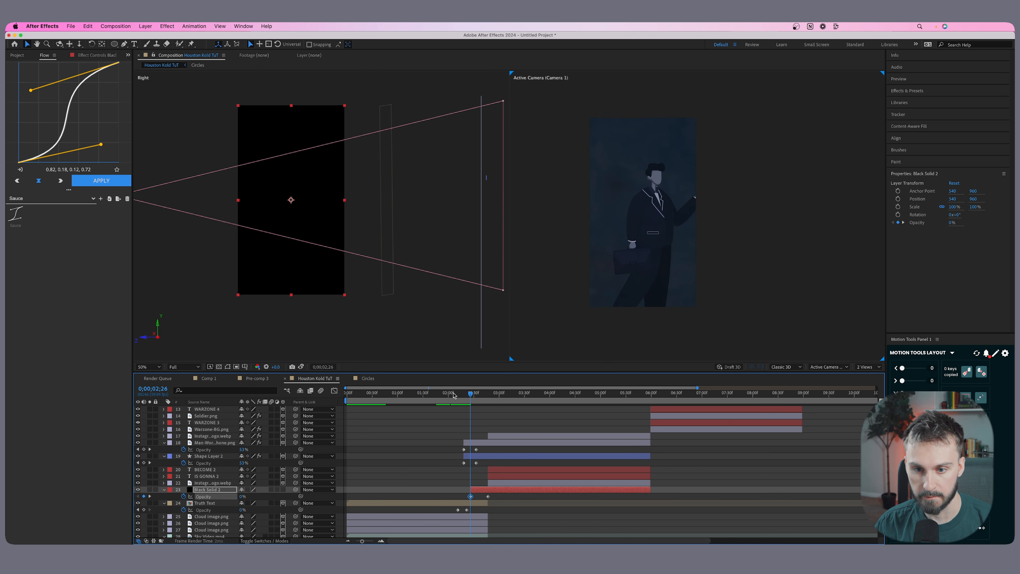
Extend the starts of the IS GONNA 2 and BECOME 2 text layers back to 2;26, matching the black solid.
click(516, 478)
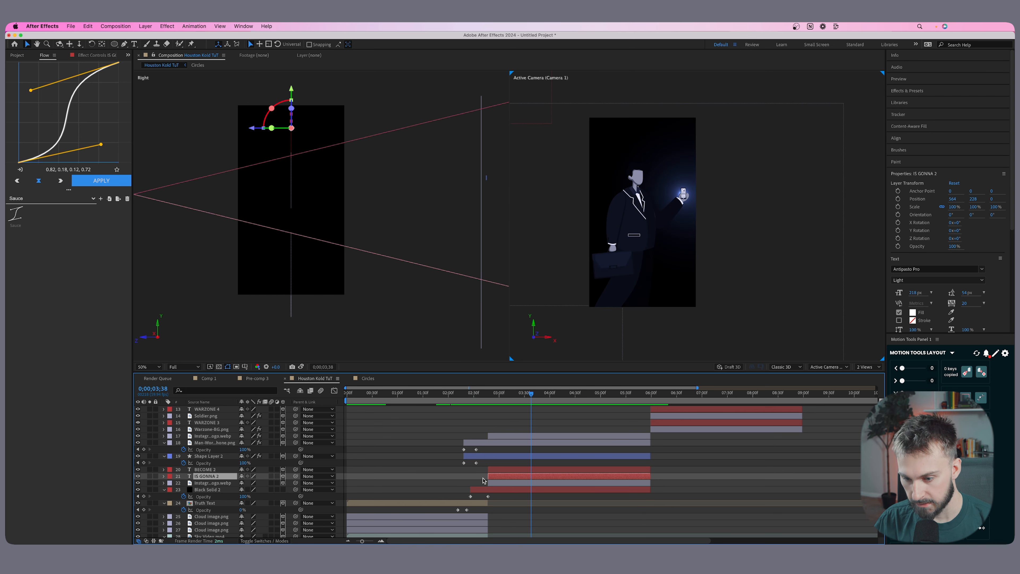
shift+click(533, 471)
drag(489, 474, 471, 473)
Move the IS GONNA 2 and BECOME 2 texts back to Z 2124, behind the man, and across to about X 1293, above his head.
click(476, 396)
click(706, 482)
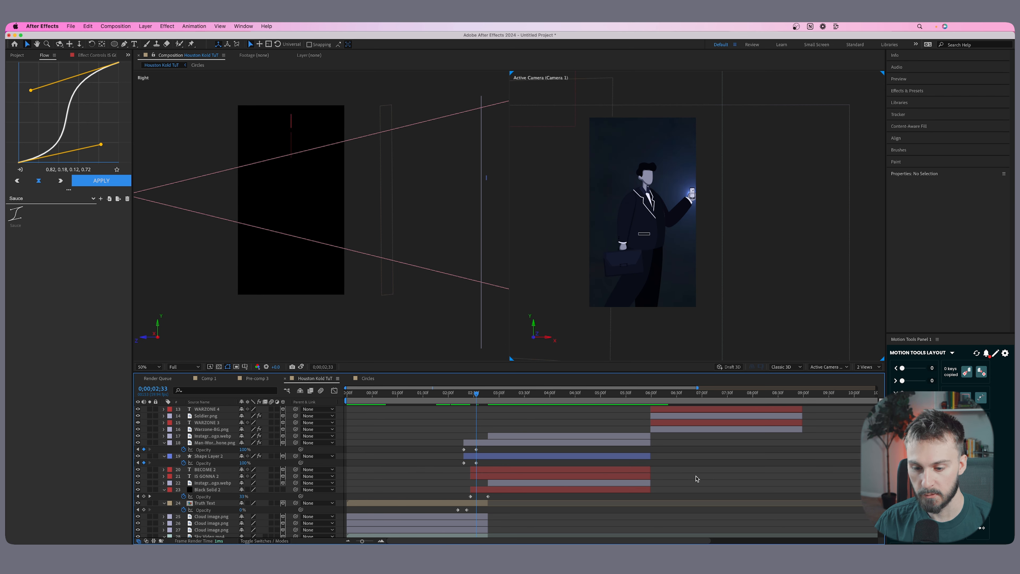
click(524, 479)
shift+click(523, 469)
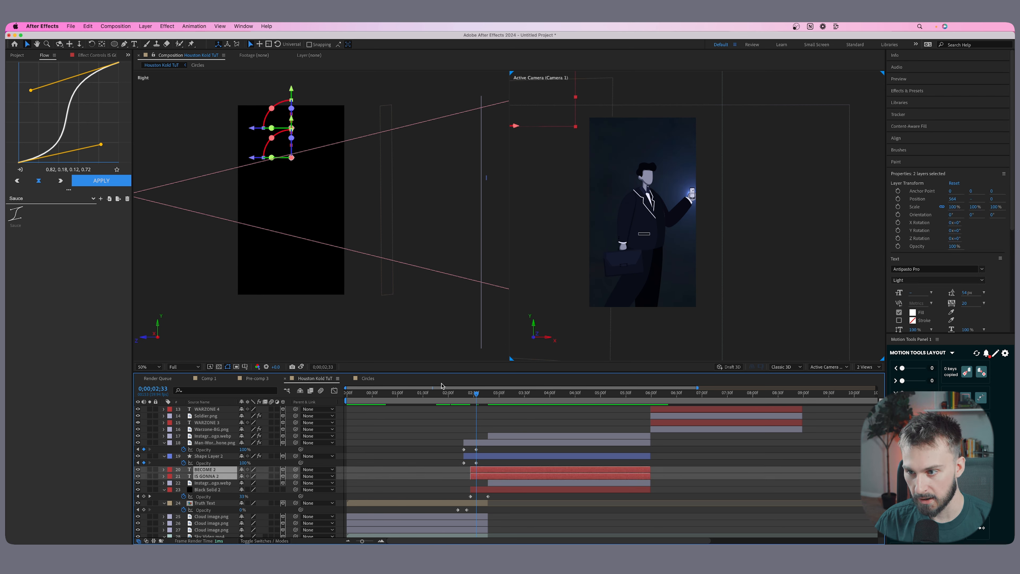
drag(250, 130, 313, 211)
key(space)
drag(339, 152, 350, 151)
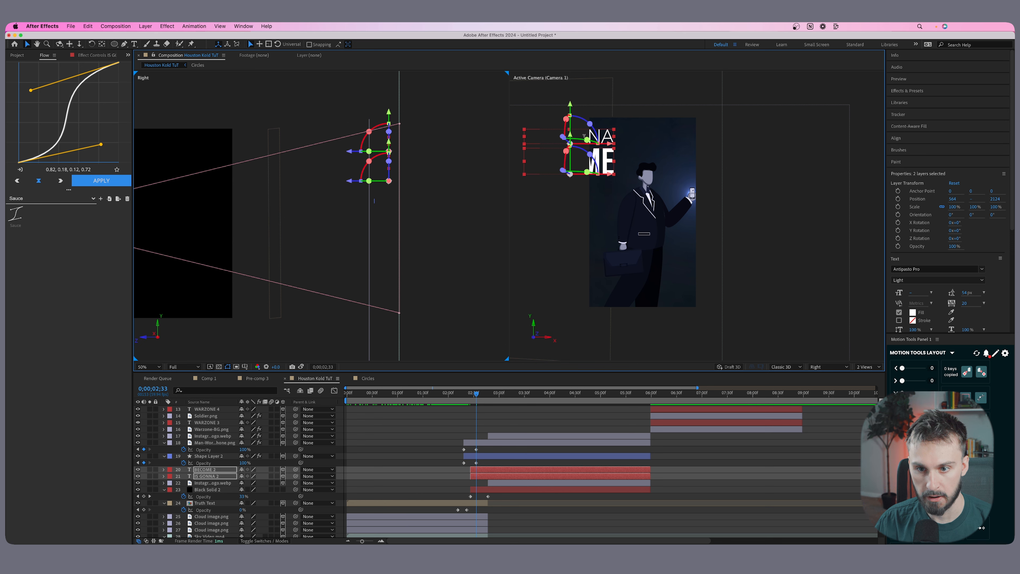
drag(610, 147, 684, 148)
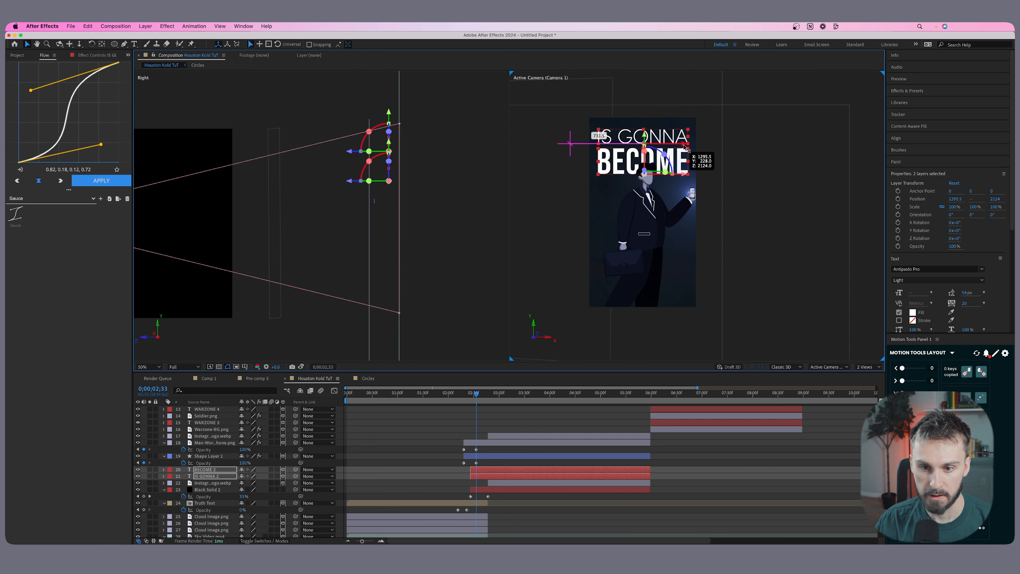
Keyframe the opacity of IS GONNA 2 and BECOME 2 from 0% at 2;26 to 100% at about 2;47 and play it back.
click(473, 391)
drag(472, 389, 474, 389)
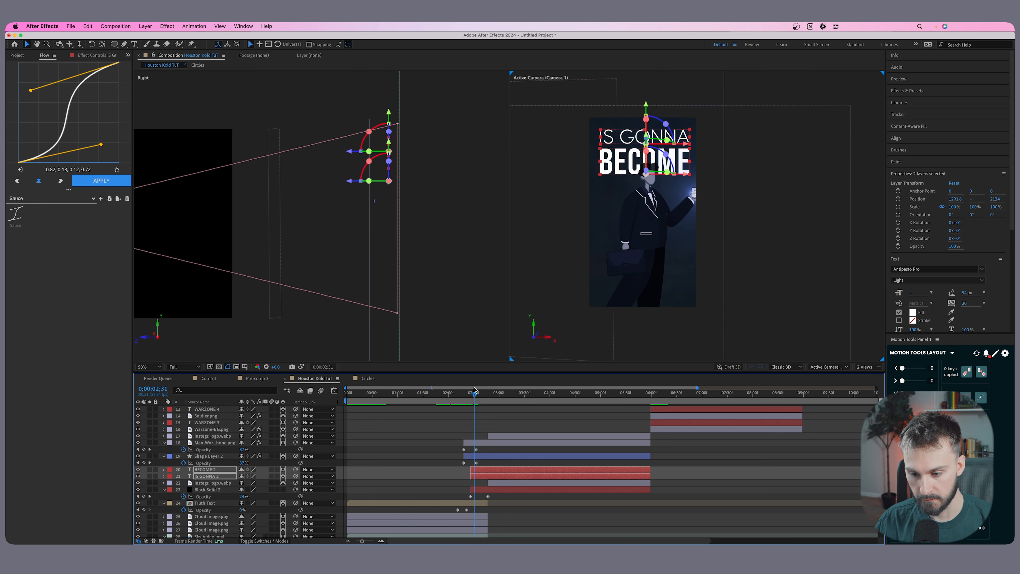
key(t)
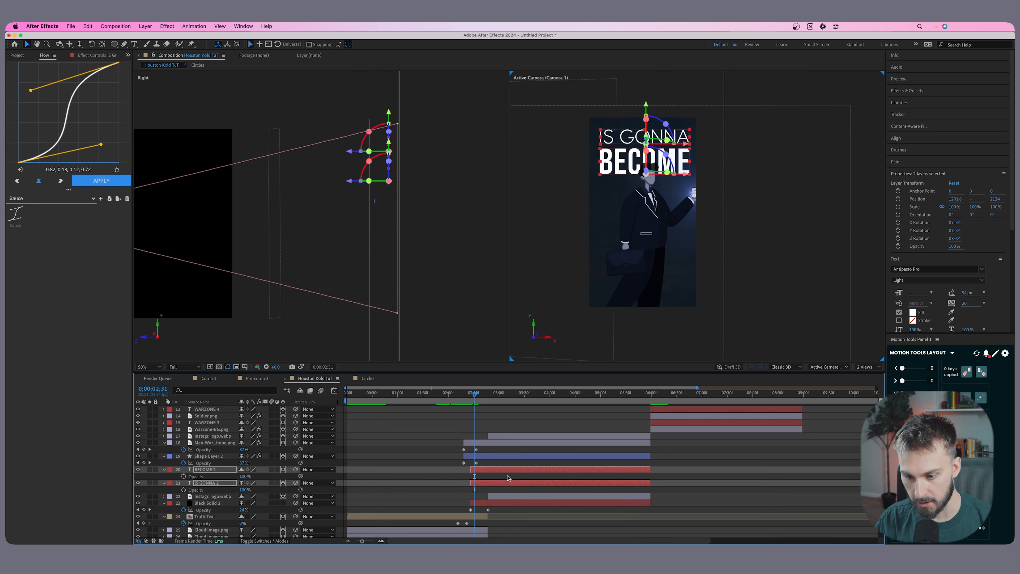
click(470, 393)
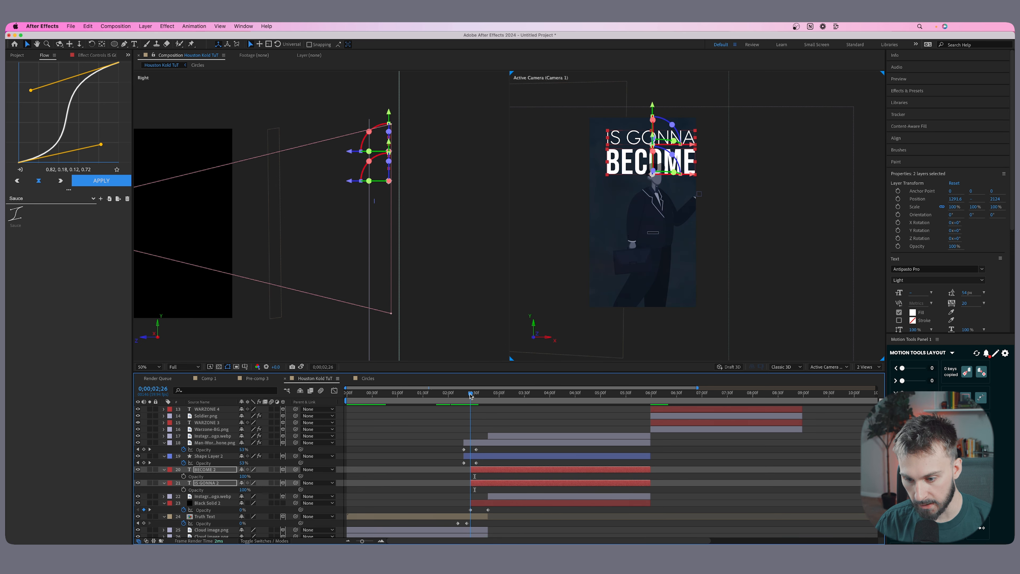
click(184, 489)
drag(471, 490, 488, 491)
drag(244, 490, 212, 491)
key(space)
key(space)
click(495, 488)
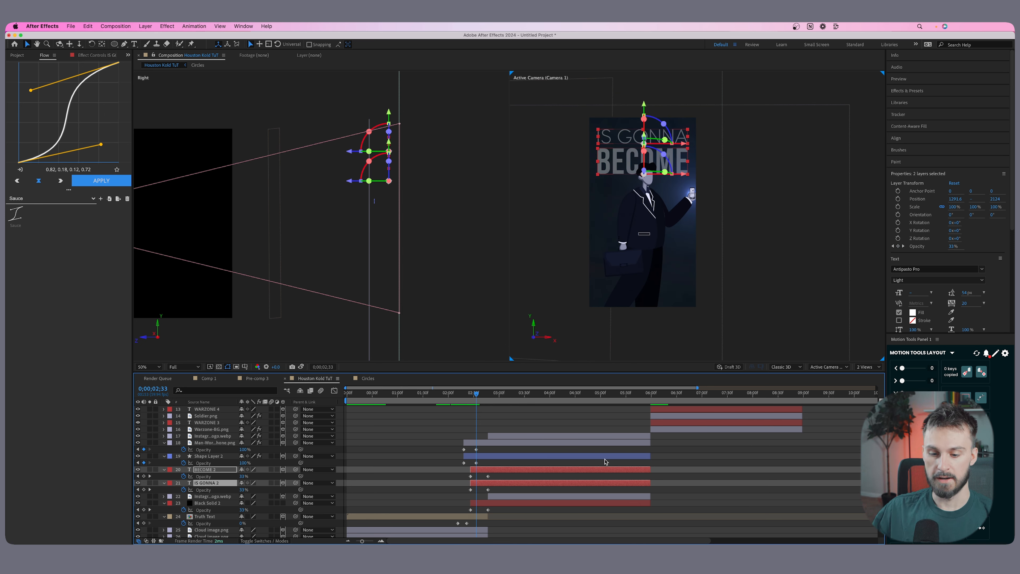
click(790, 468)
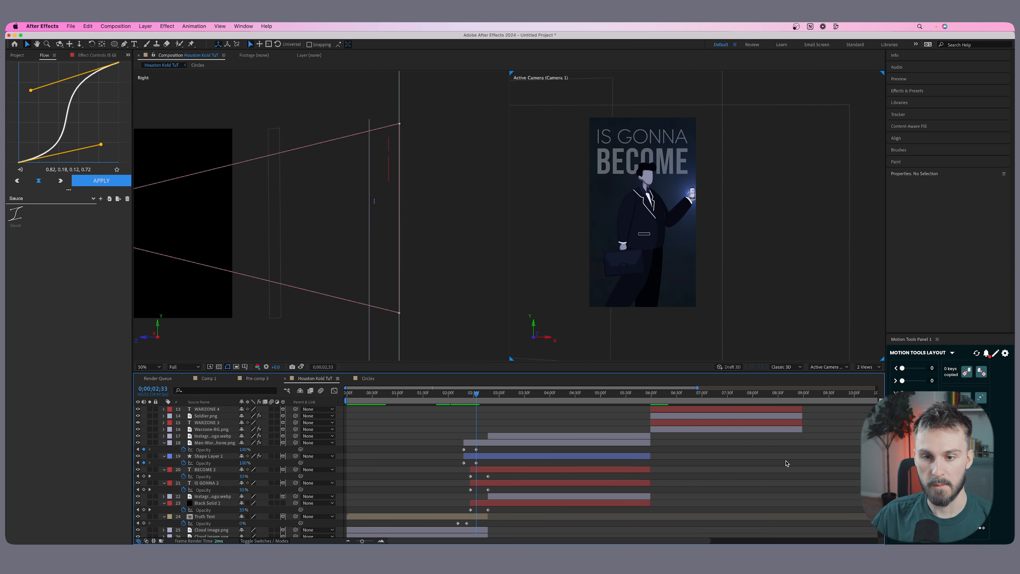
Add a text animator with Position and Opacity properties to the BECOME 2 layer.
click(675, 163)
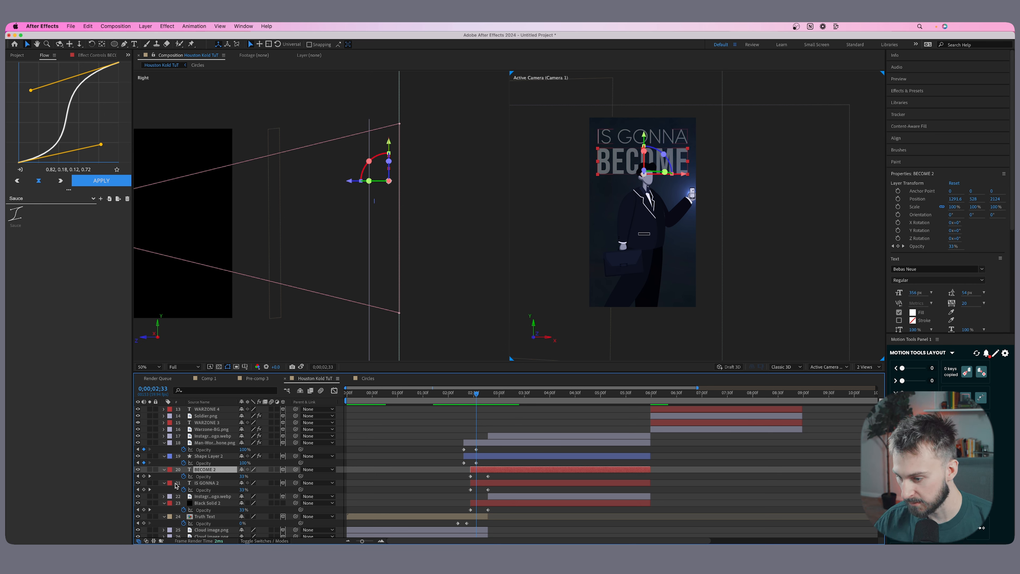
click(164, 469)
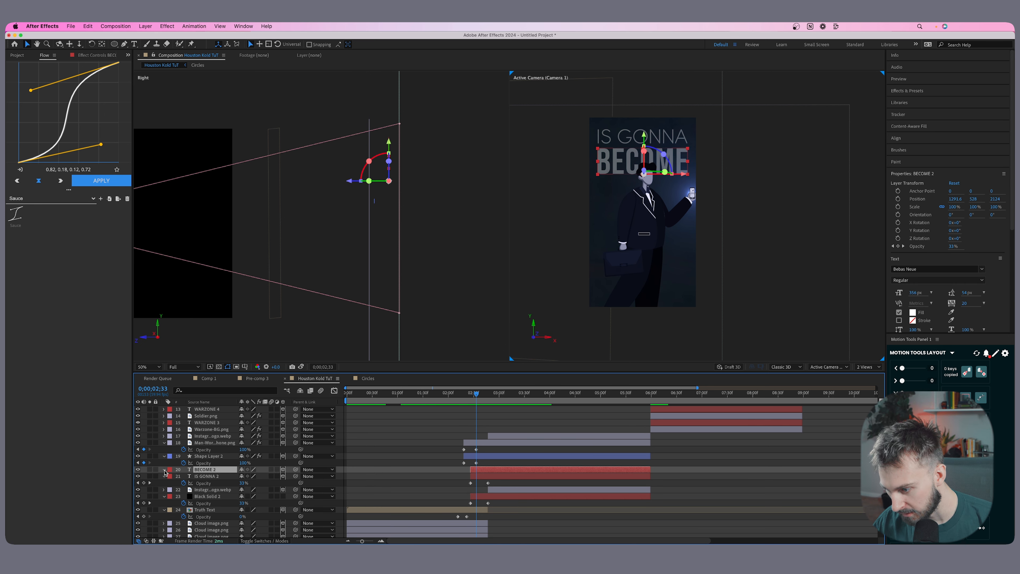
click(164, 469)
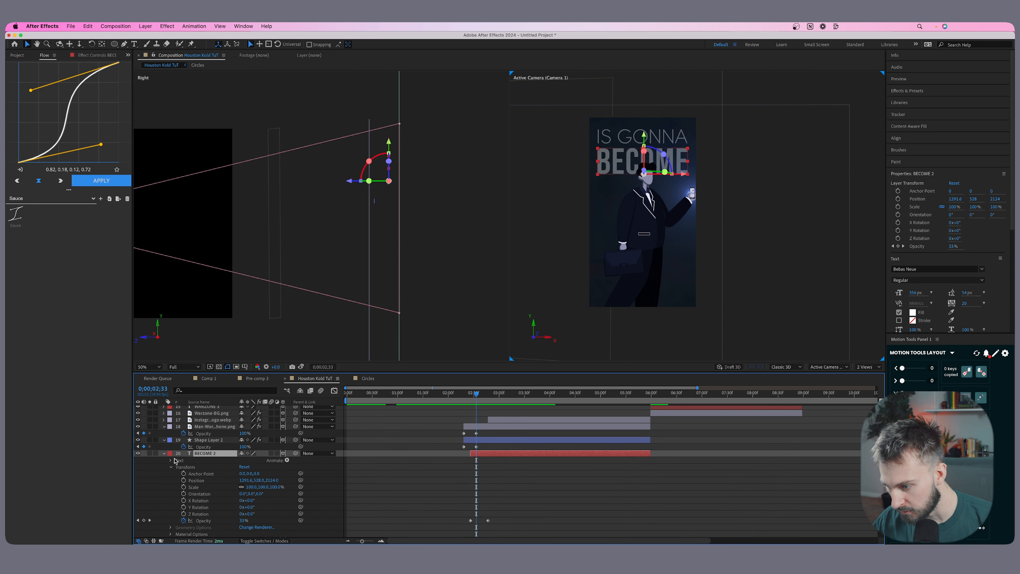
click(281, 463)
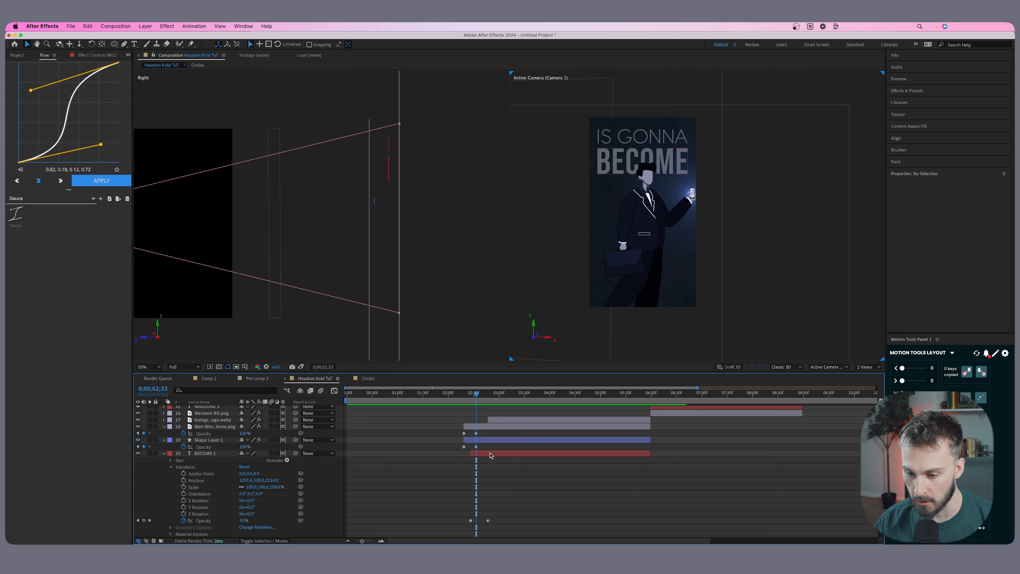
click(286, 460)
click(323, 442)
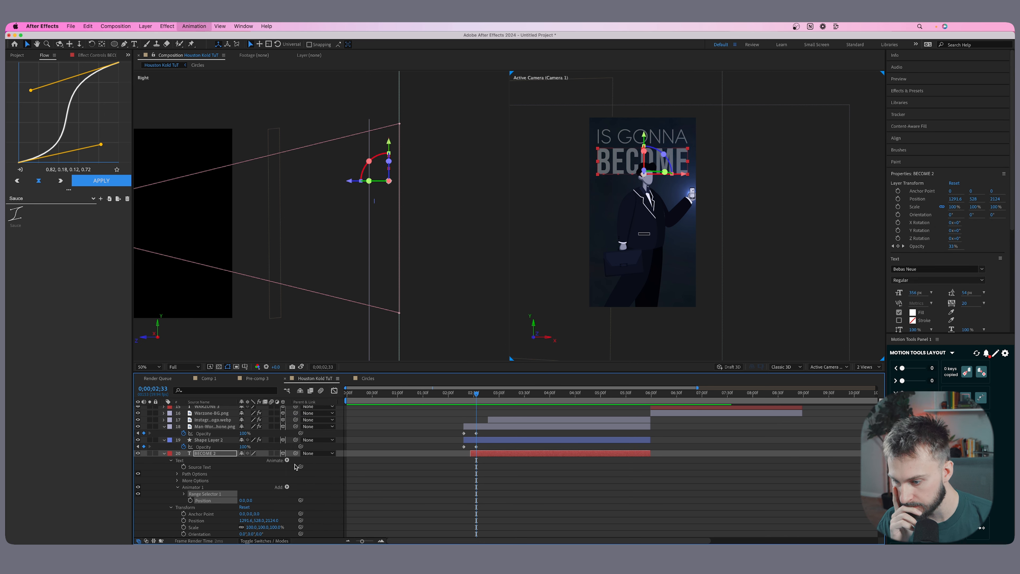
click(286, 460)
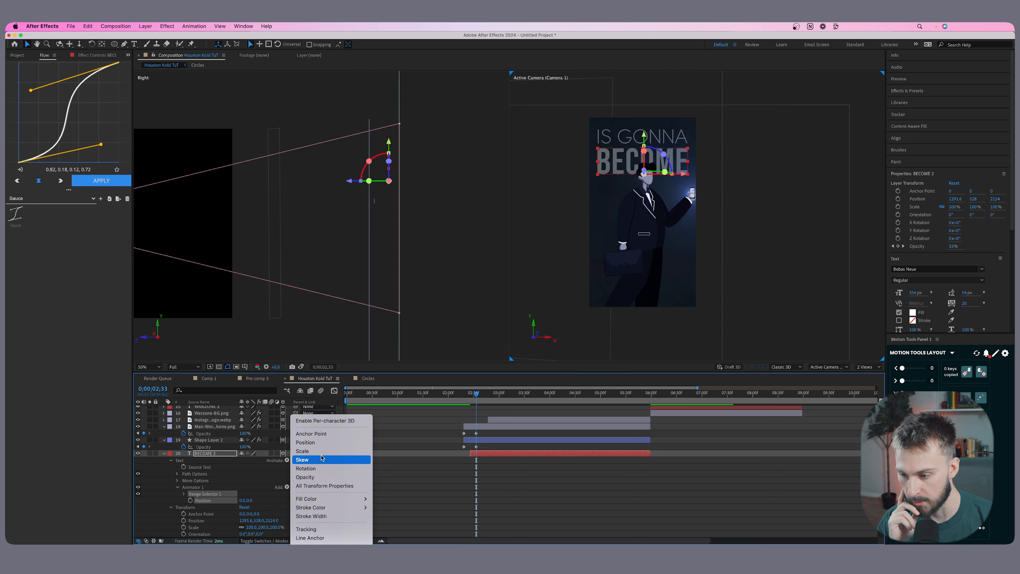
click(305, 477)
Rename BECOME 2's text animator as Position 1, then duplicate it and expand the copy's properties.
scroll(245, 500, down, 2)
click(193, 463)
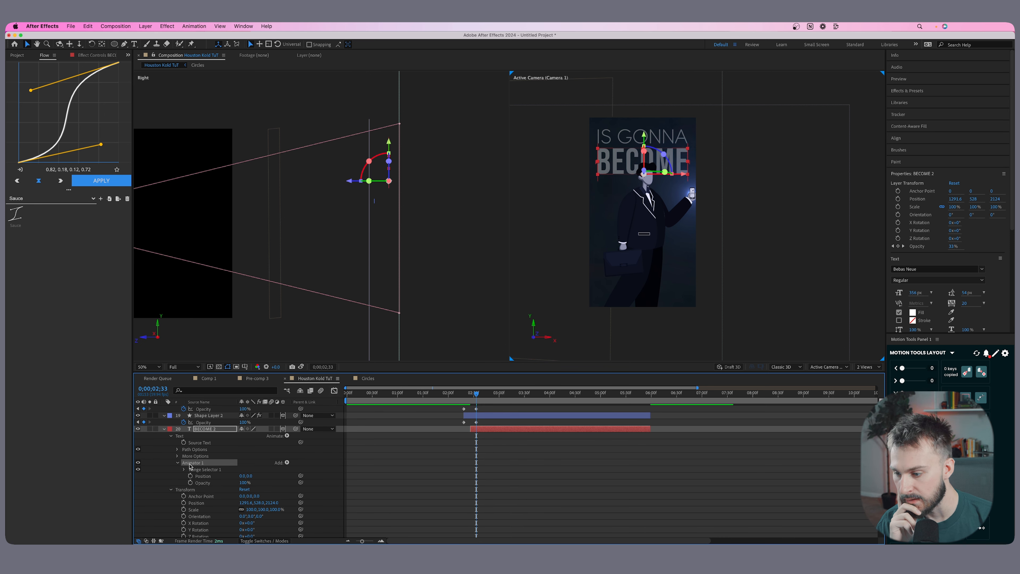
right_click(195, 465)
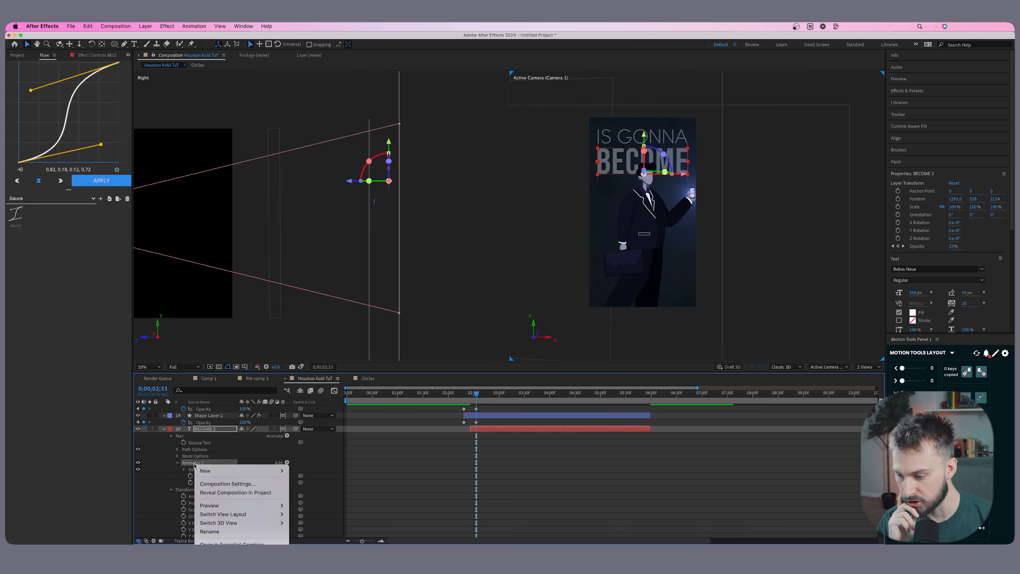
click(225, 532)
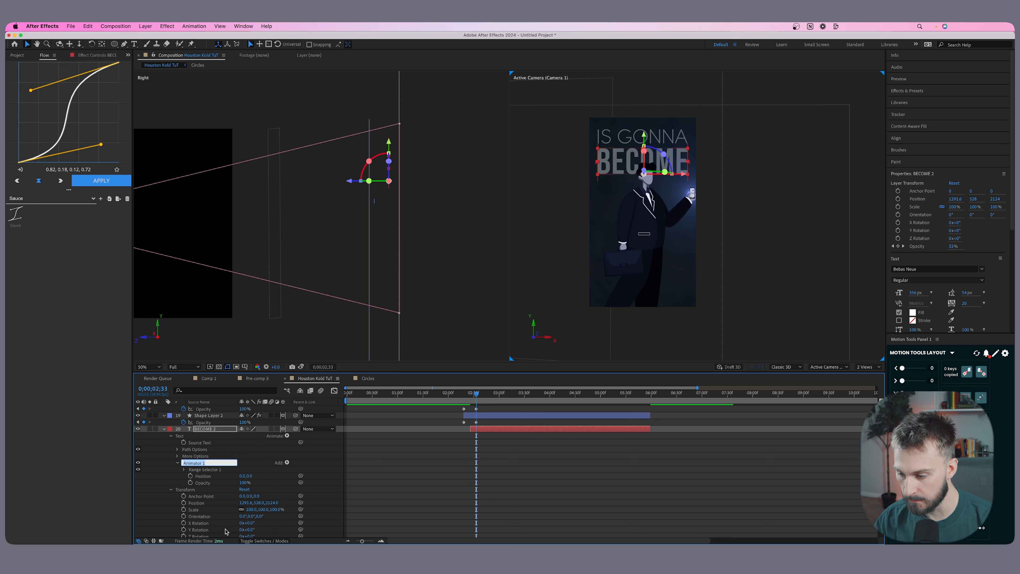
text(Position)
key(Return)
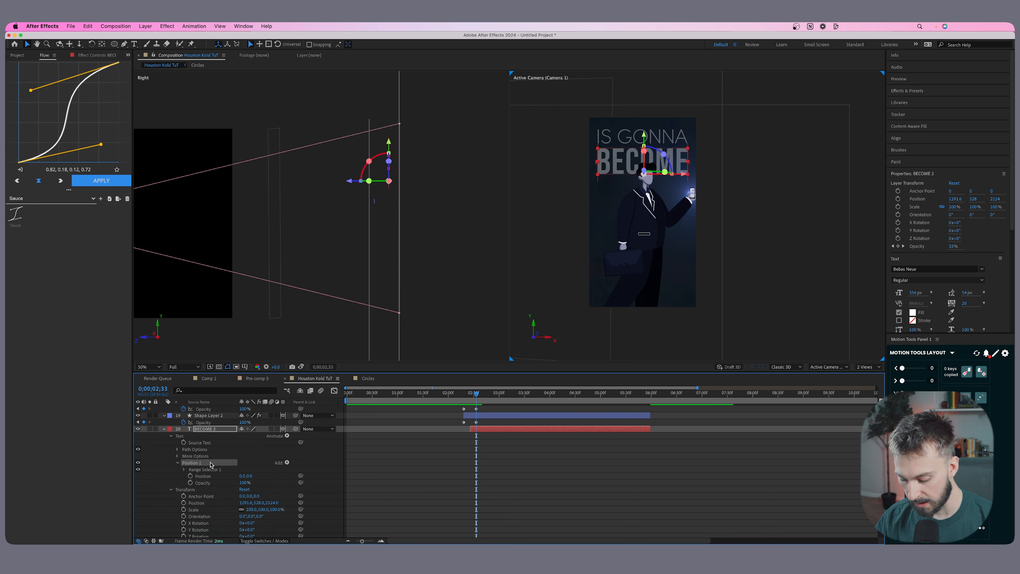
key(super+d)
scroll(233, 470, down, 2)
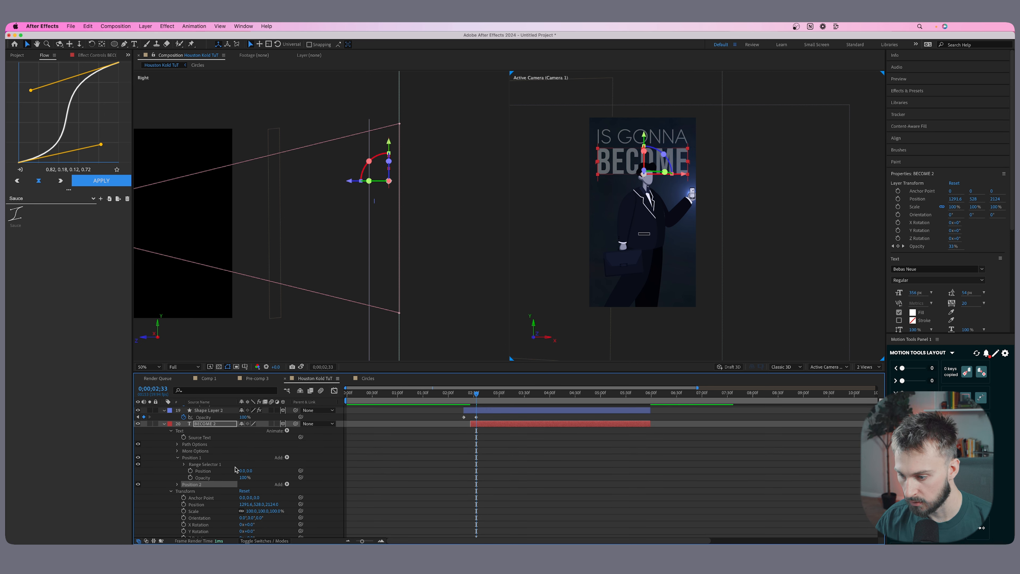
click(177, 472)
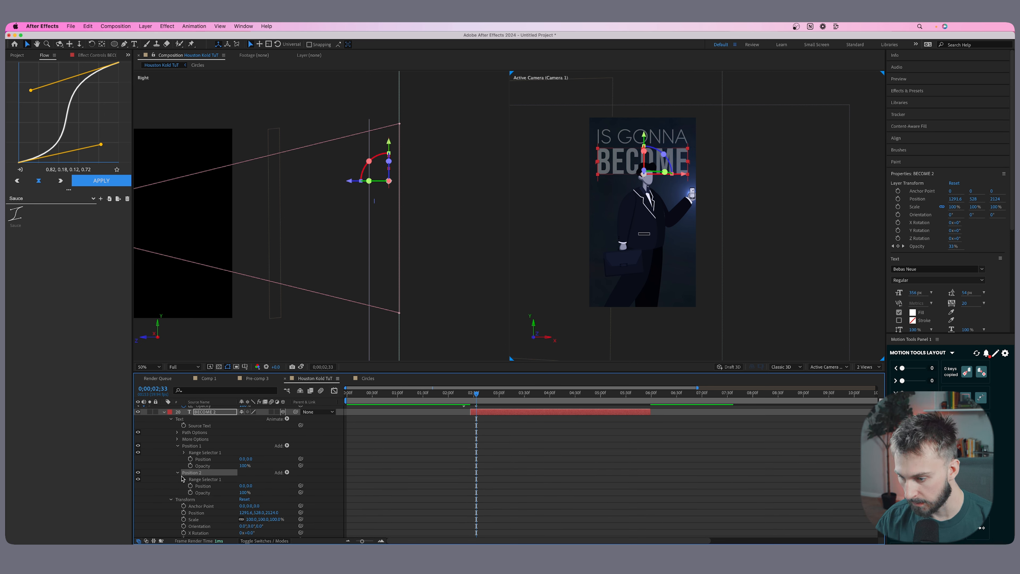
Set the Position 1 animator's Position to 0, 45 and its Opacity to 0%.
scroll(225, 462, up, 1)
click(207, 452)
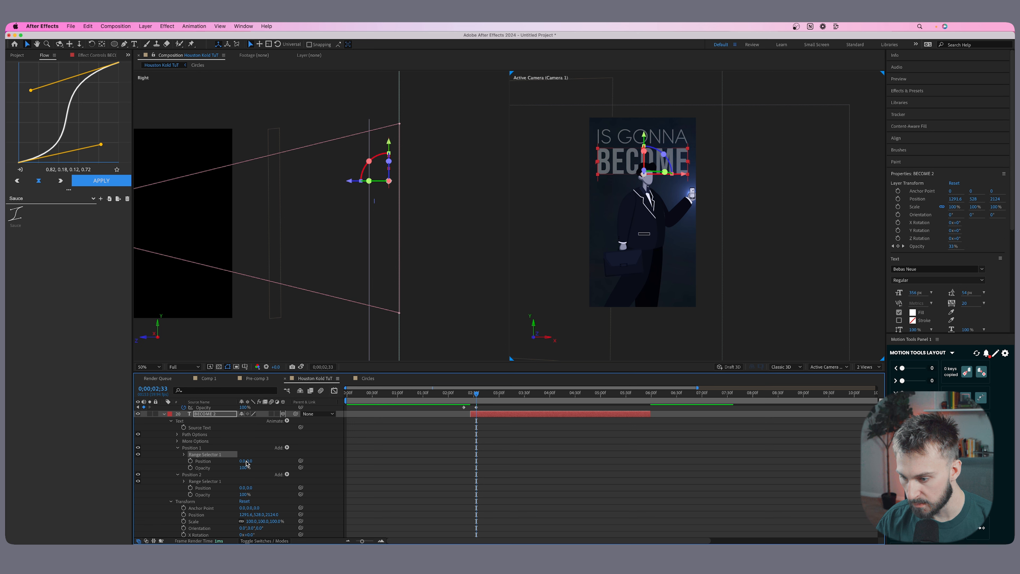
drag(249, 461, 261, 461)
click(188, 449)
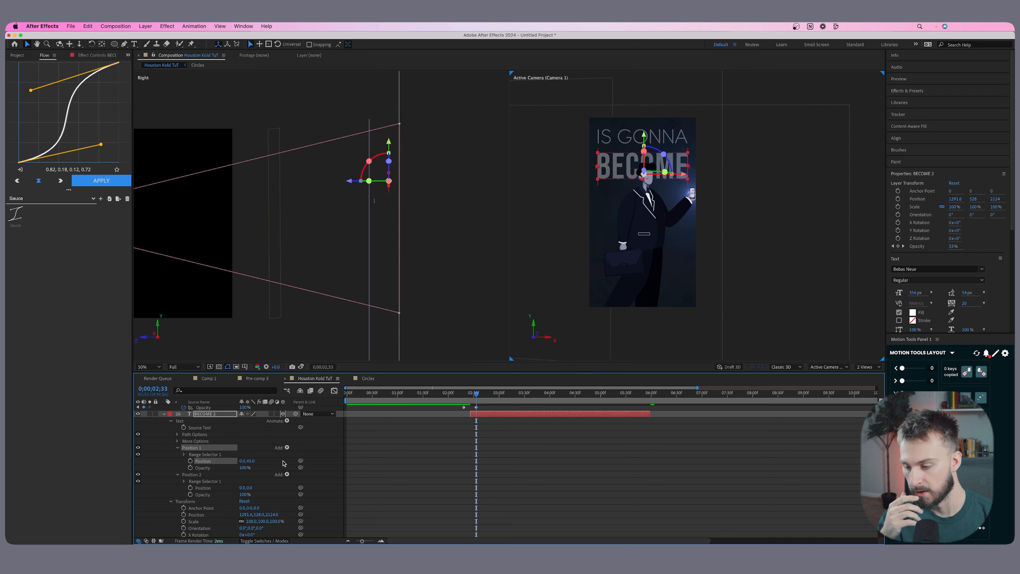
scroll(255, 459, down, 1)
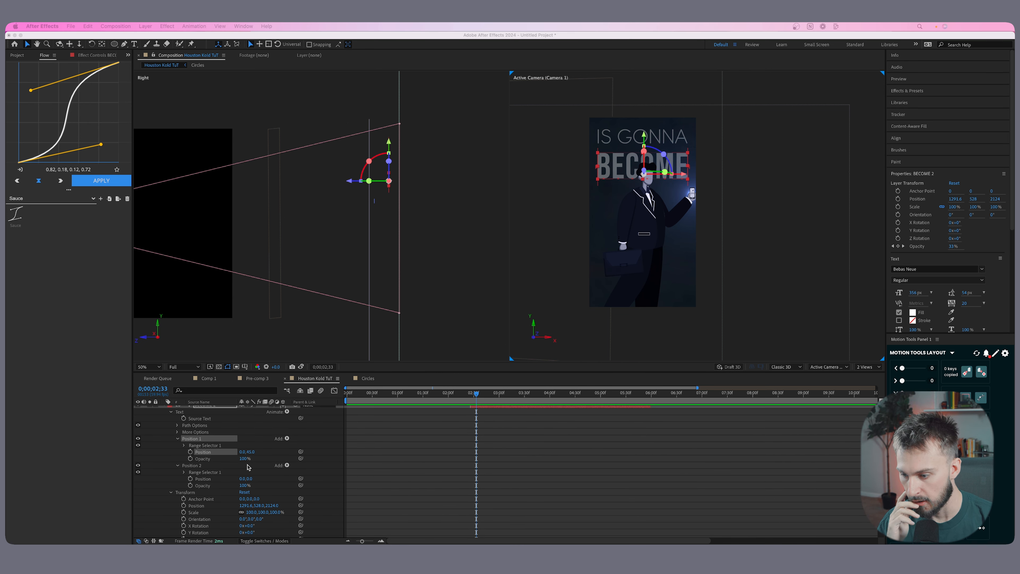
drag(242, 461, 199, 460)
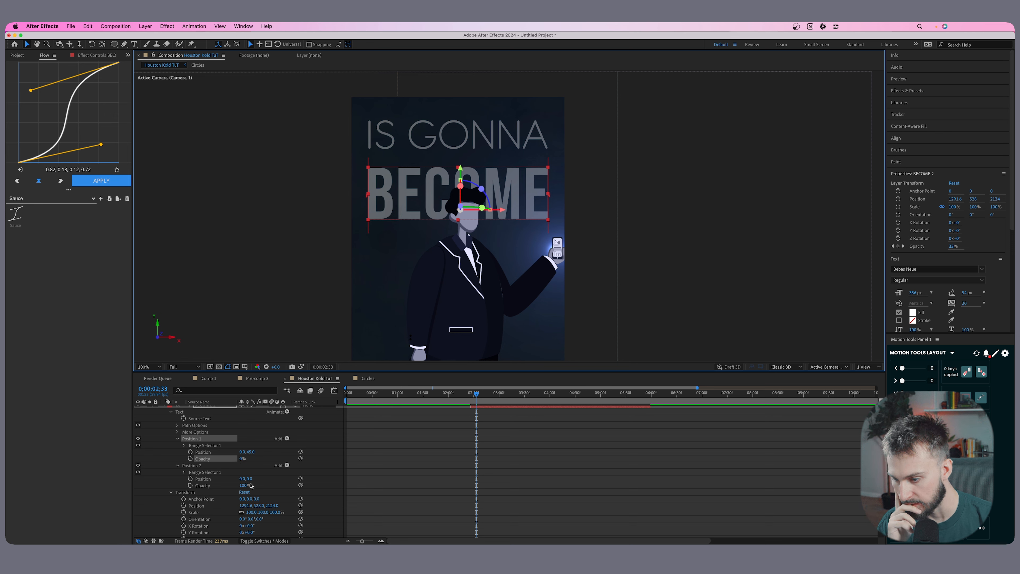
Set the Position 2 animator's Position to 0, -45.
click(202, 467)
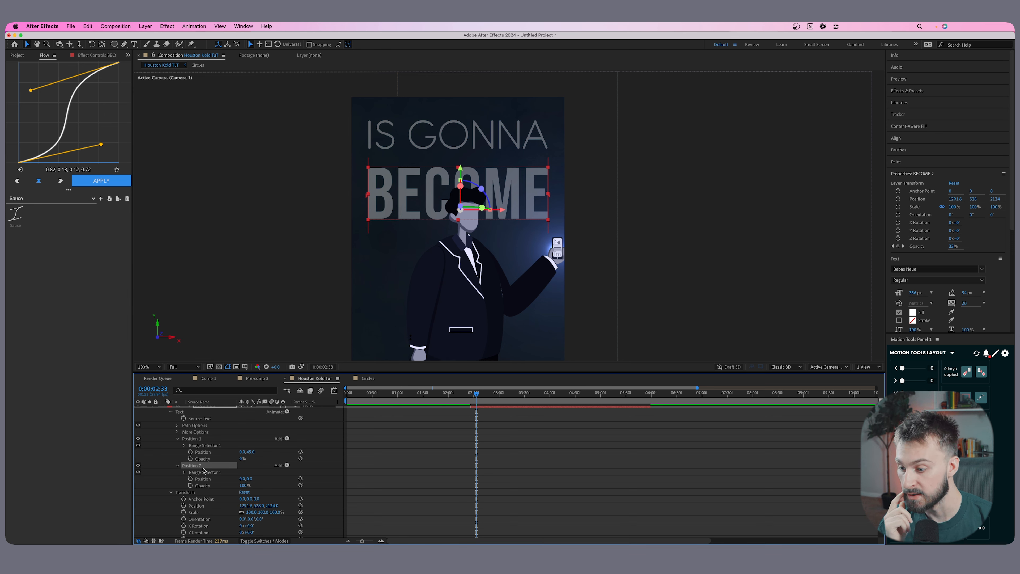
click(249, 479)
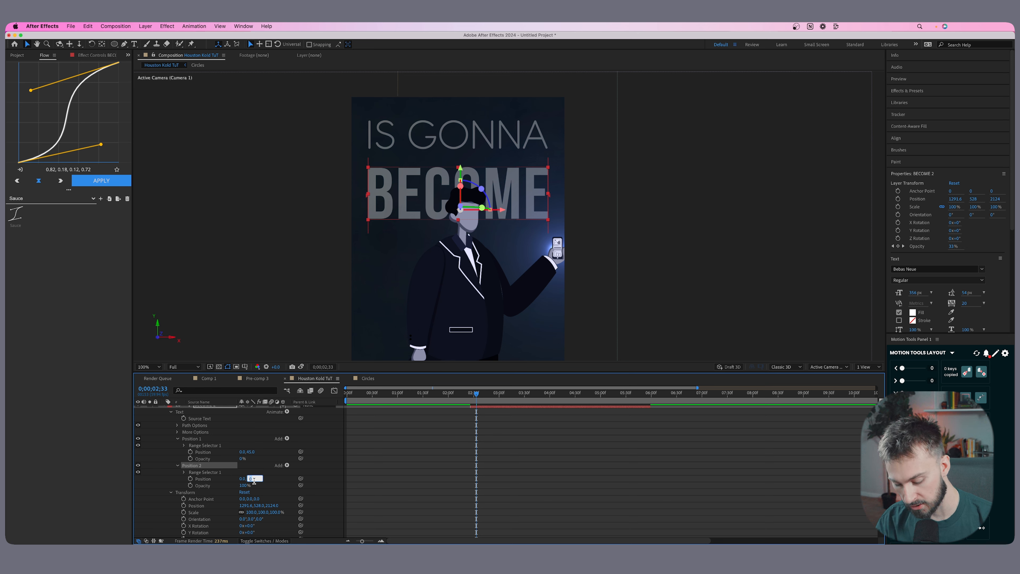
key(Return)
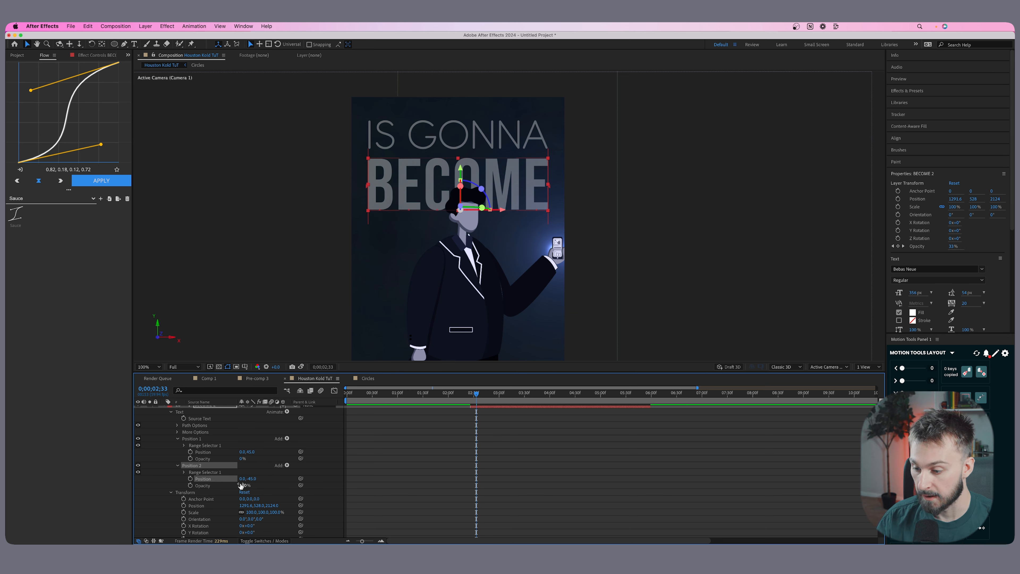
click(203, 485)
Set the Offset of Position 2's range selector to -100% and keyframe it at 2;26.
scroll(209, 462, down, 1)
click(183, 451)
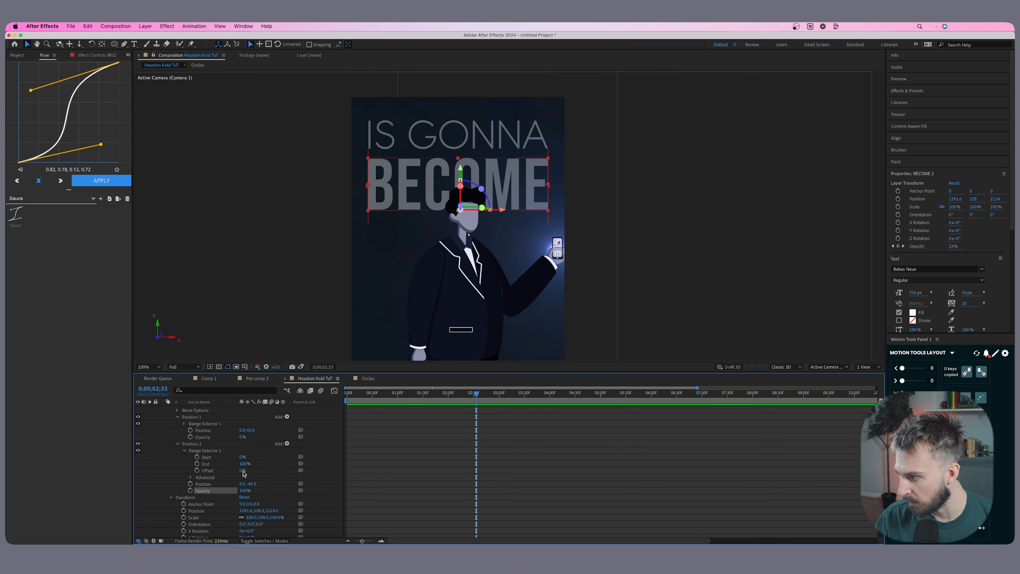
click(237, 477)
drag(240, 472, 198, 470)
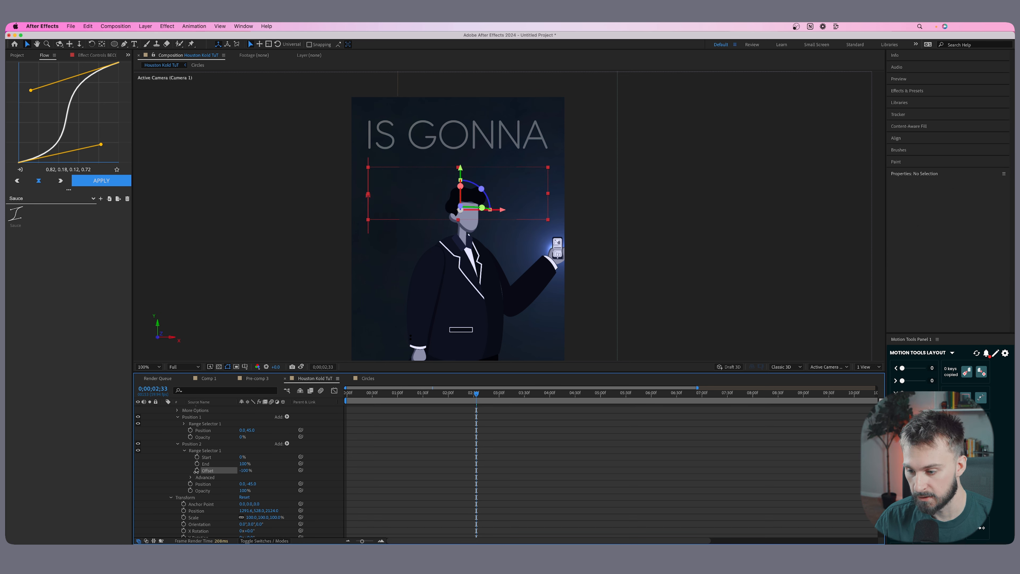
scroll(421, 434, up, 3)
drag(476, 393, 471, 396)
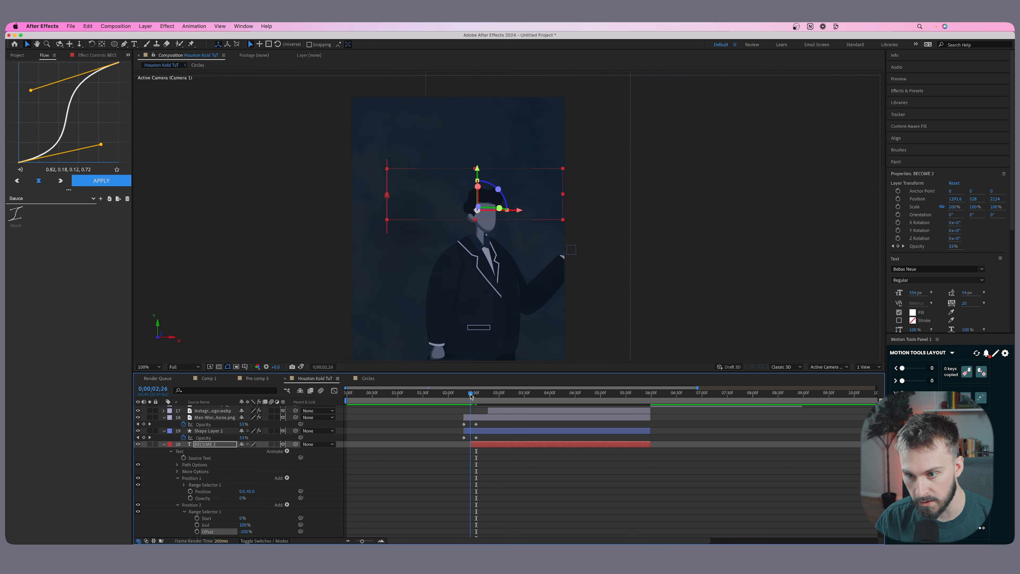
scroll(421, 470, up, 1)
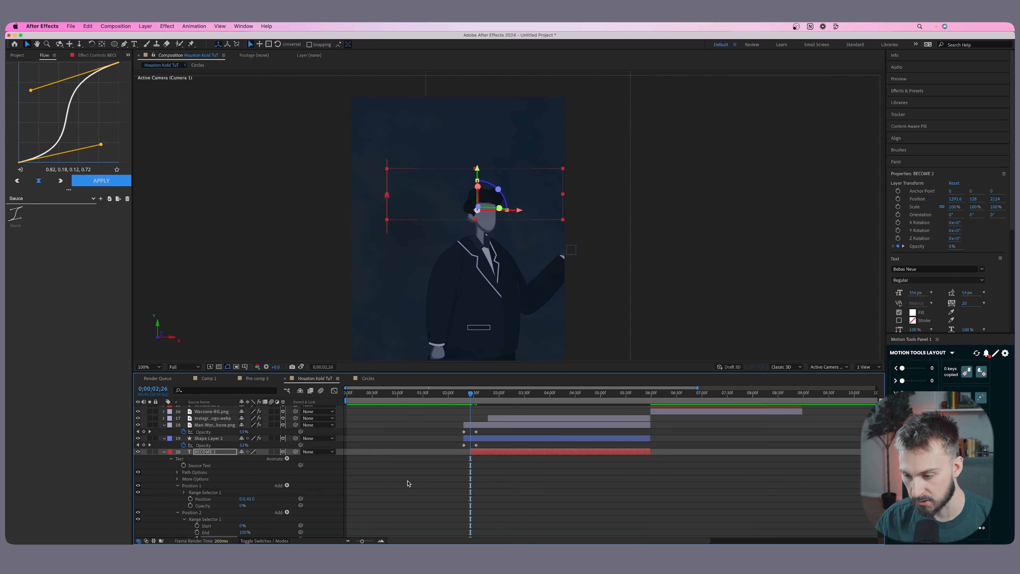
scroll(407, 483, down, 4)
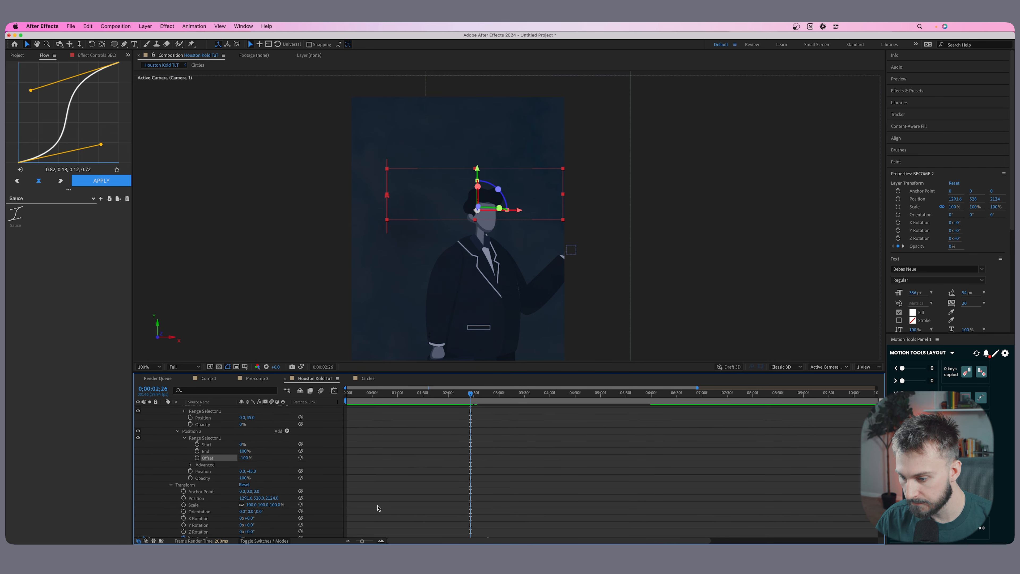
click(197, 458)
Keyframe the Offset of Position 2's range selector at 0% at 2;48.
scroll(467, 406, up, 3)
click(473, 396)
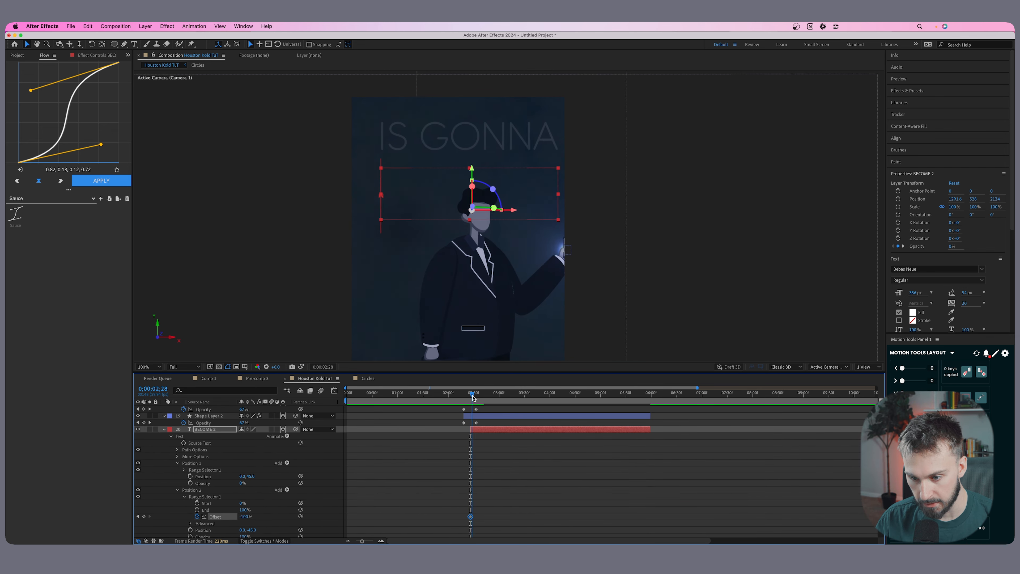
drag(473, 396, 489, 396)
scroll(235, 503, down, 1)
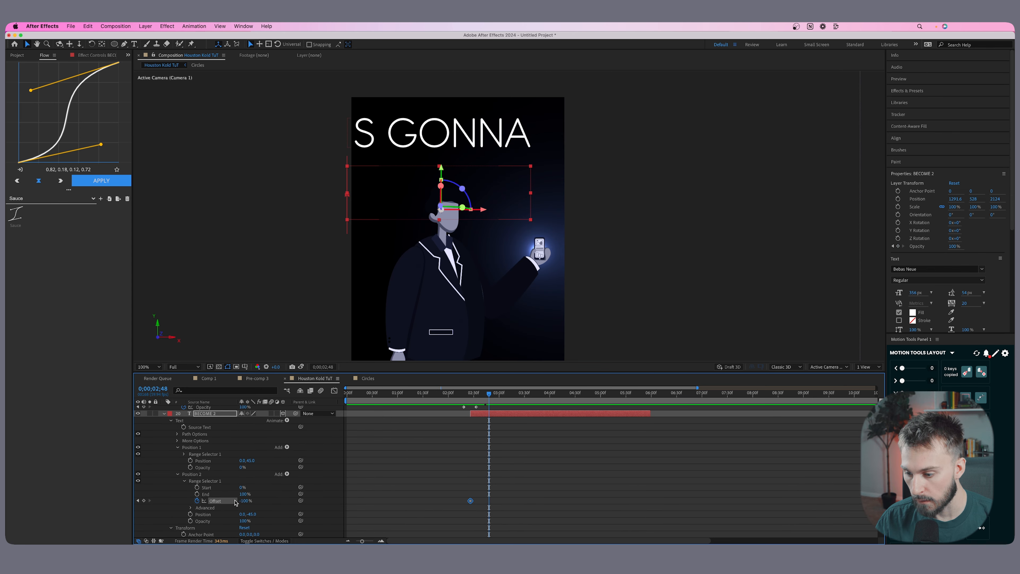
drag(244, 501, 276, 504)
click(242, 501)
text(0)
key(Return)
Restore the Offset keyframe at 2;26 to -100% and scrub through the letter-by-letter reveal of BECOME.
scroll(243, 501, down, 1)
drag(486, 396, 475, 397)
click(150, 485)
click(137, 486)
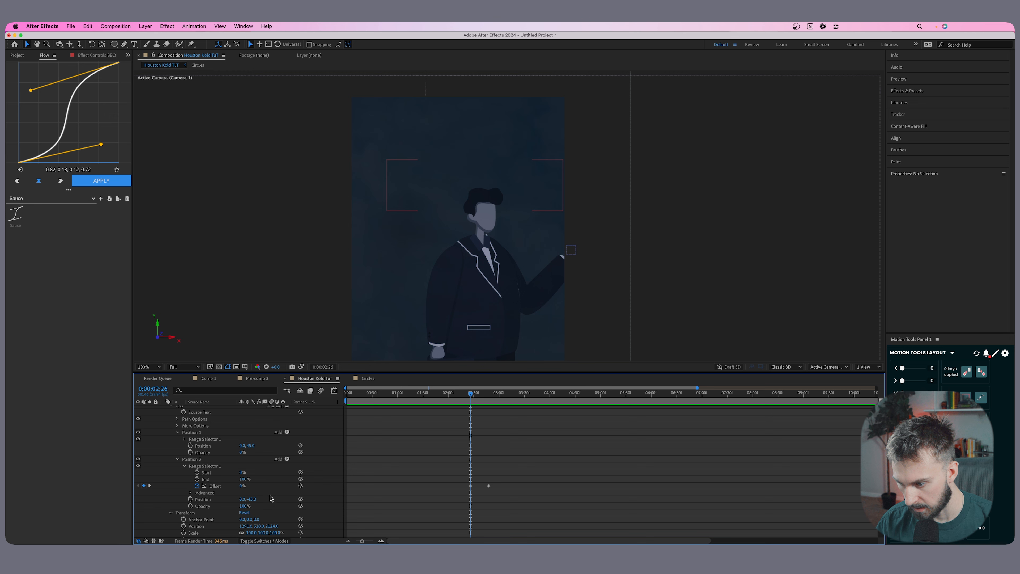
click(243, 486)
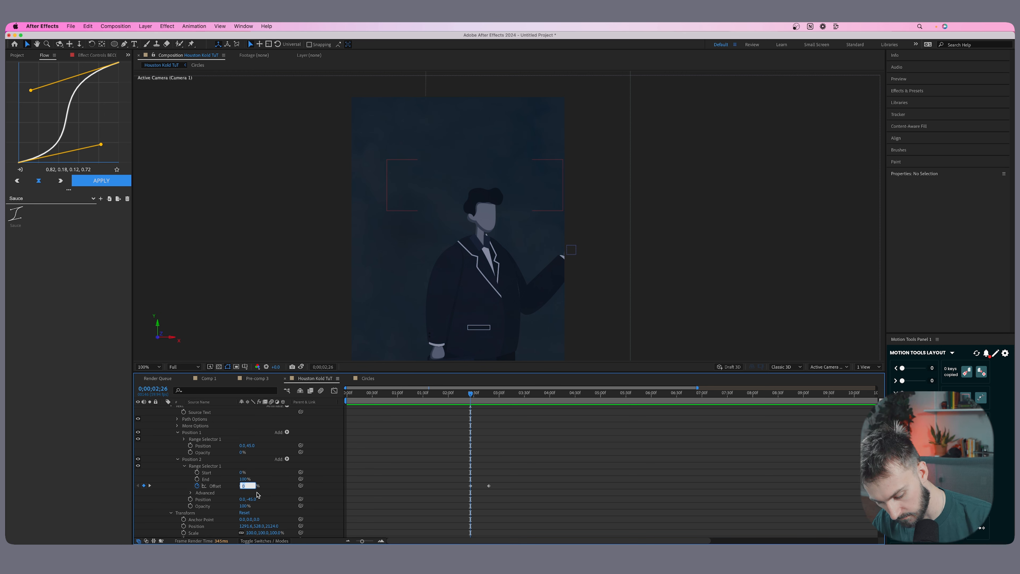
text(-100)
key(Return)
drag(464, 399, 492, 395)
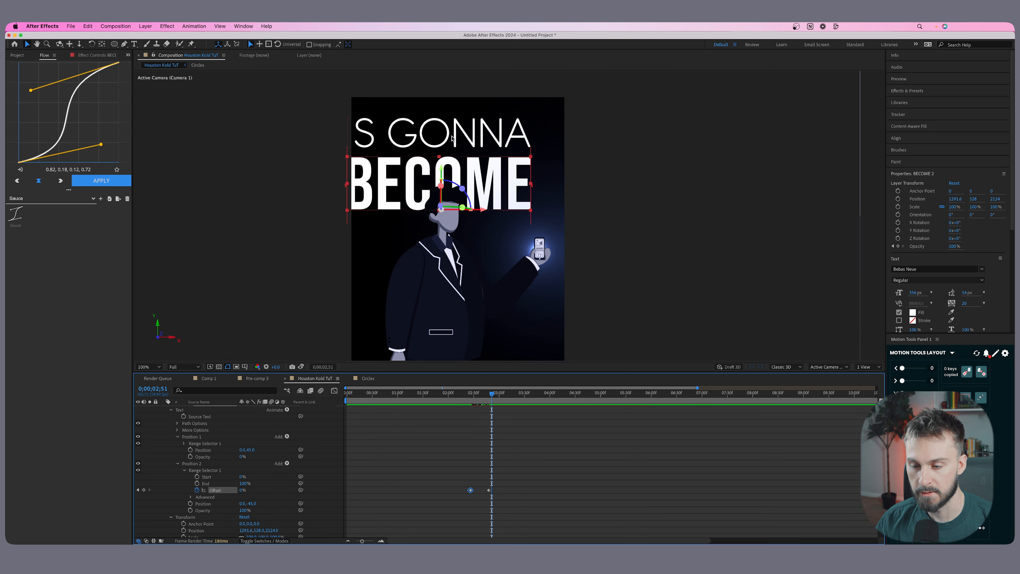
drag(490, 395, 476, 395)
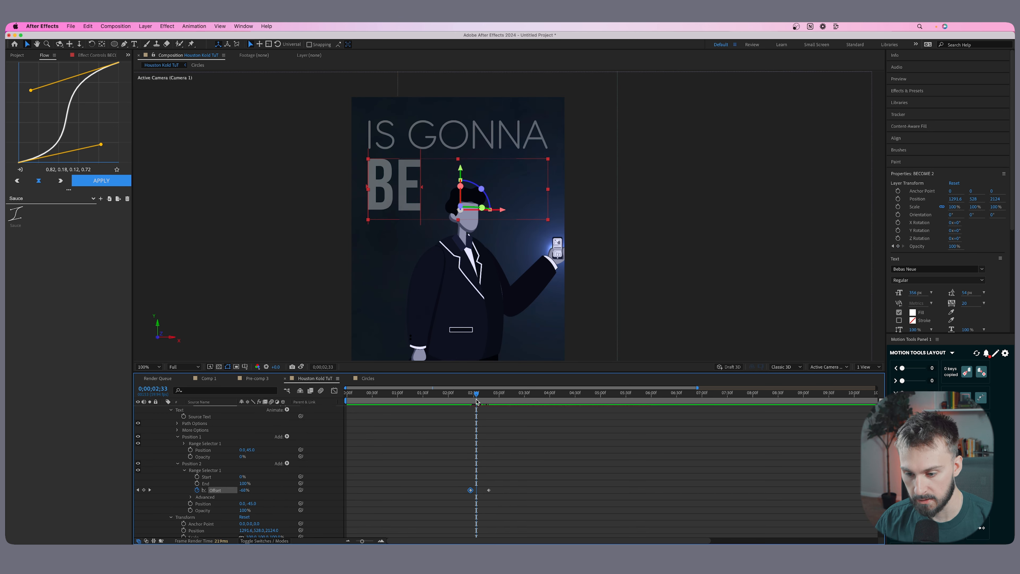
In the Advanced settings of Position 2's range selector, set Shape to Ramp Down and raise Ease High to about 60%.
scroll(372, 513, down, 2)
scroll(191, 482, down, 1)
click(190, 470)
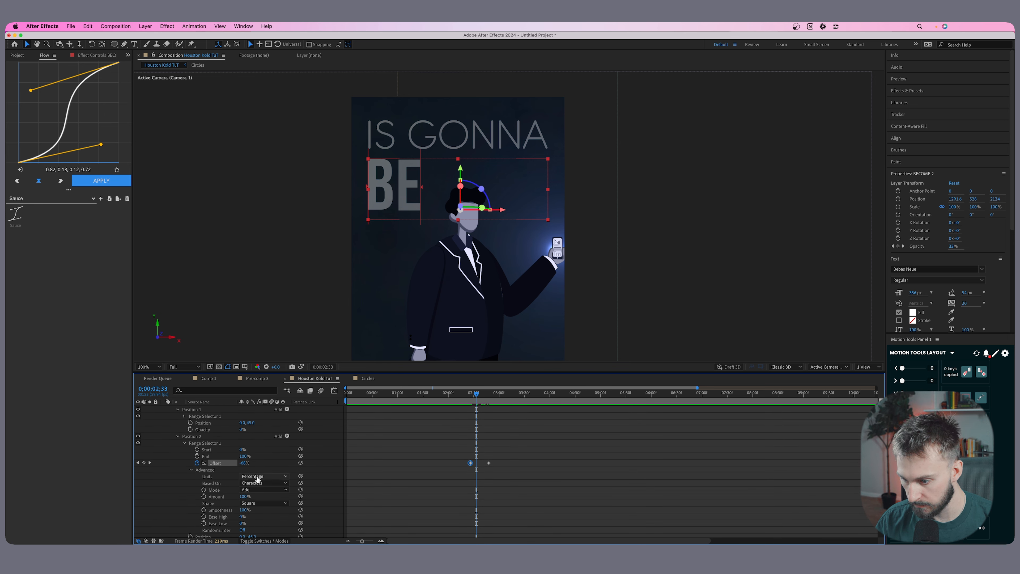
click(243, 483)
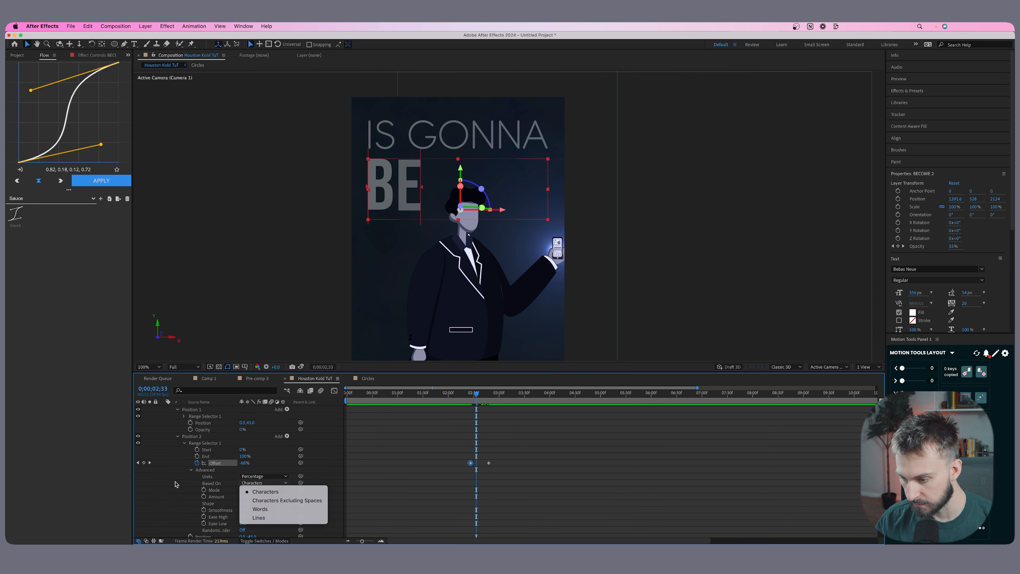
click(187, 492)
scroll(256, 493, down, 1)
click(257, 492)
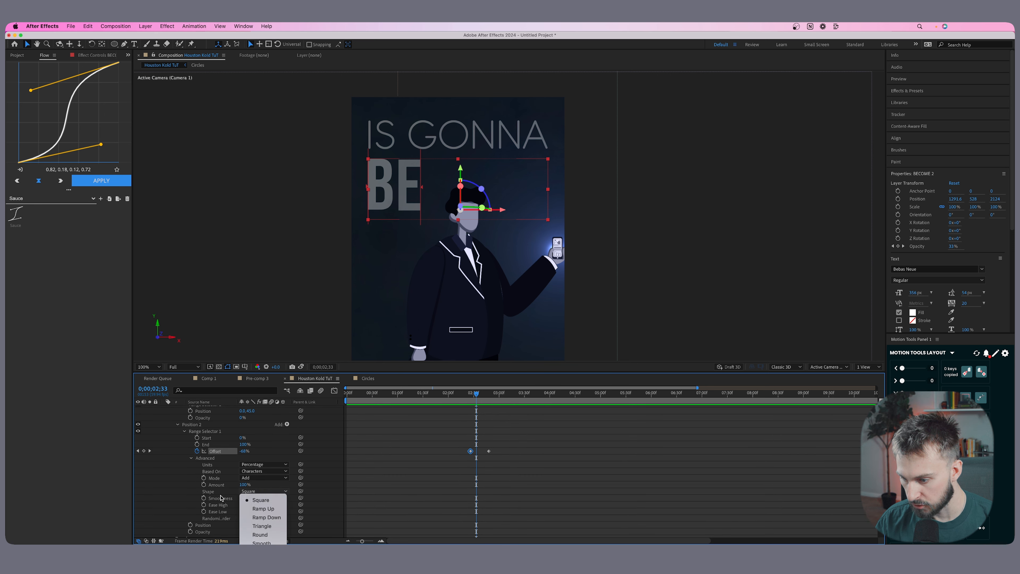
click(276, 518)
scroll(265, 499, down, 1)
drag(243, 491, 274, 491)
Play back the BECOME text reveal from 2;21 and inspect it around 2;45.
click(466, 393)
key(space)
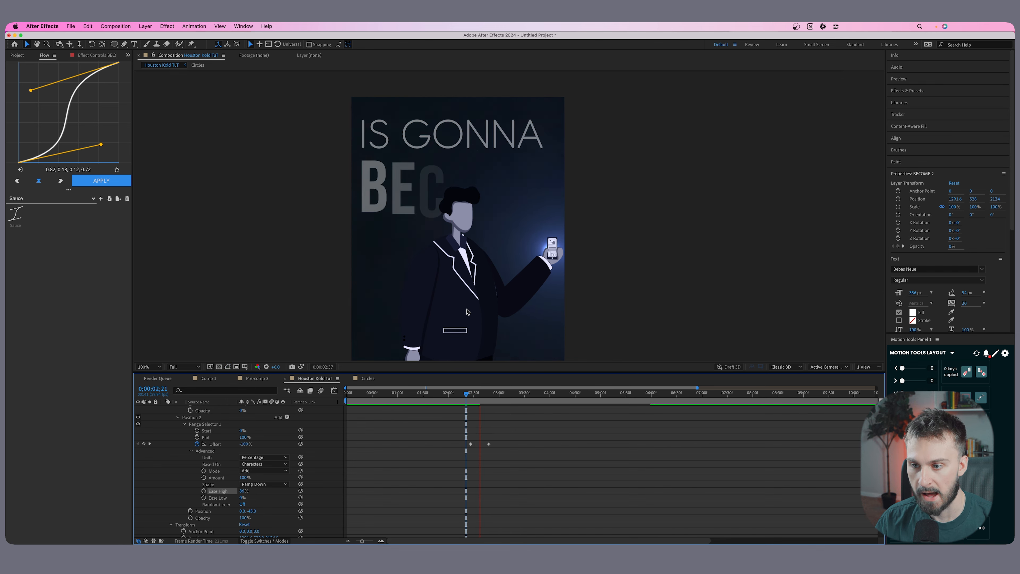
click(485, 394)
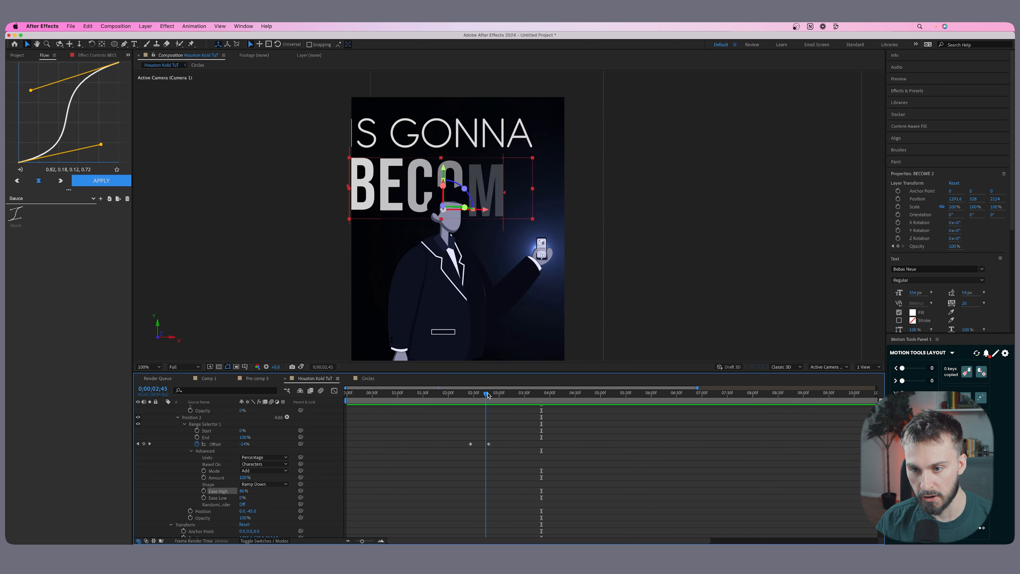
Set the 2;48 Offset keyframe of Position 2's range selector to 100% and scrub through the BECOME reveal.
drag(485, 394, 500, 393)
scroll(383, 451, up, 3)
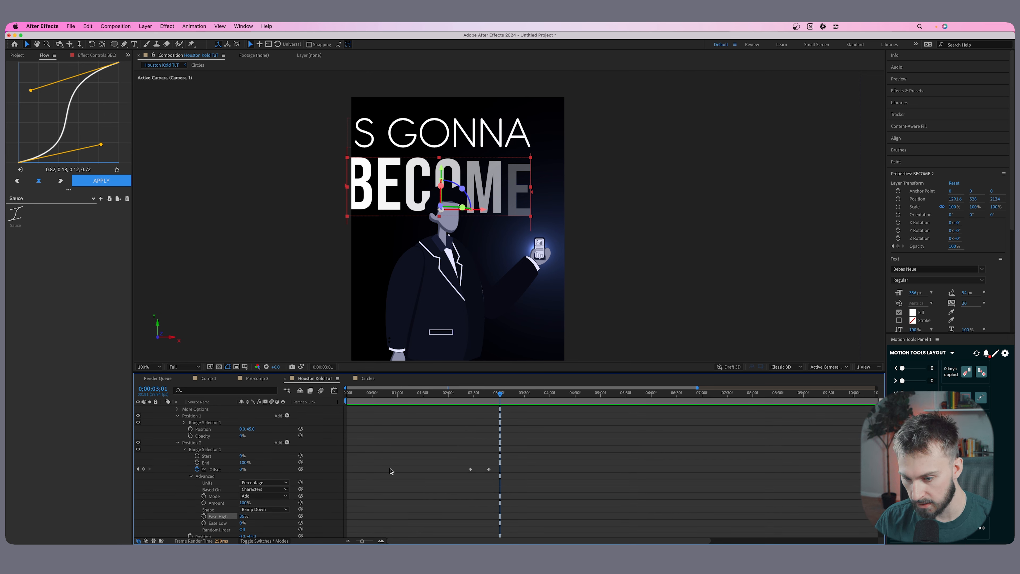
click(489, 470)
click(138, 469)
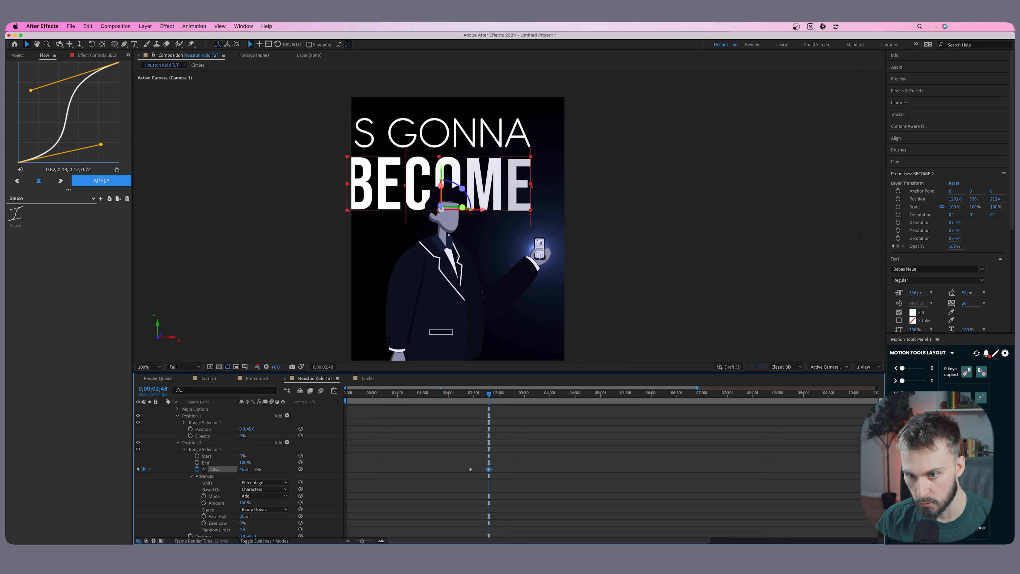
drag(257, 468, 281, 469)
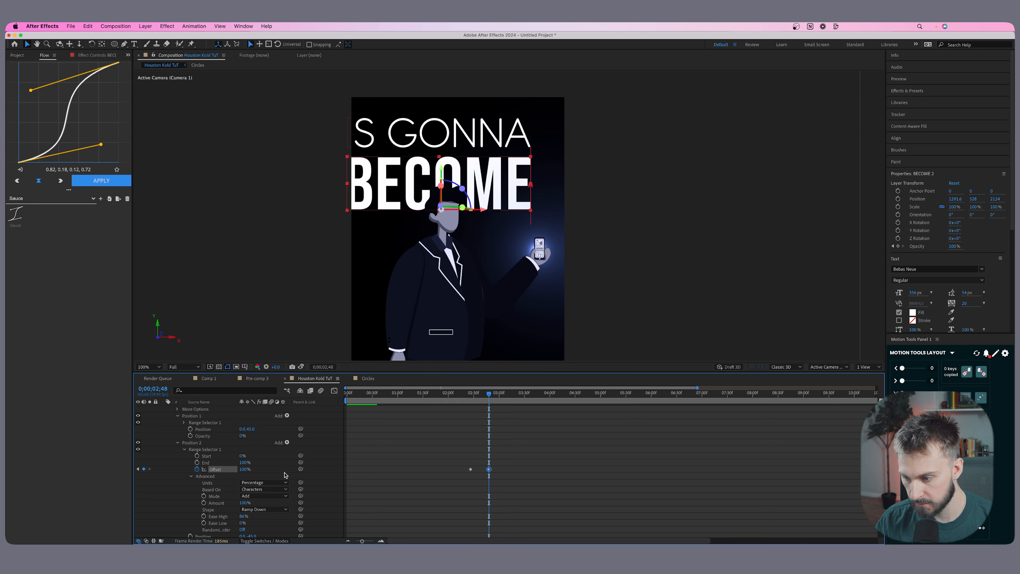
click(486, 393)
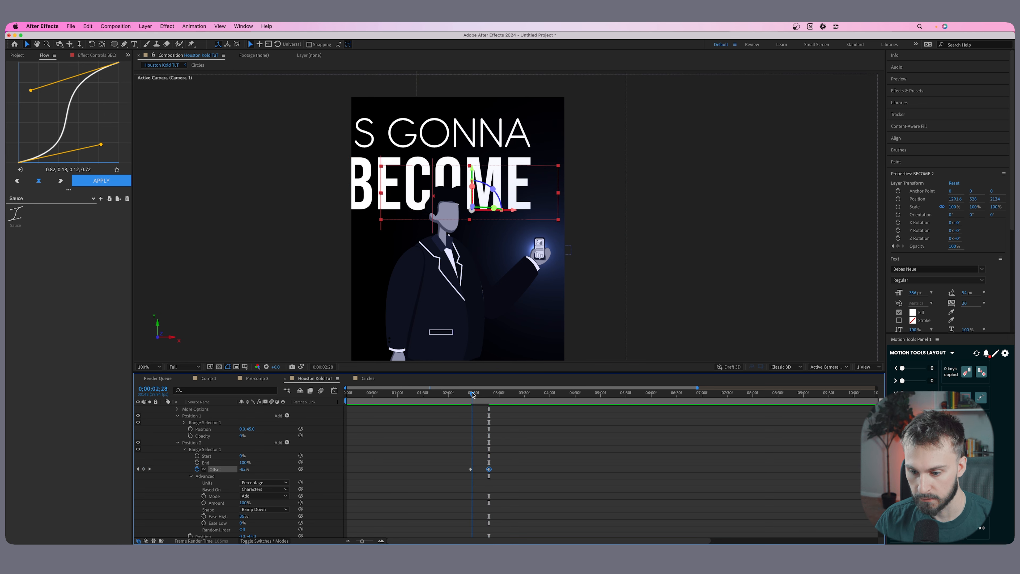
drag(487, 394, 482, 393)
Shift the BECOME 2 layer so that it starts at 2;39, and scrub across its reveal.
scroll(501, 445, up, 3)
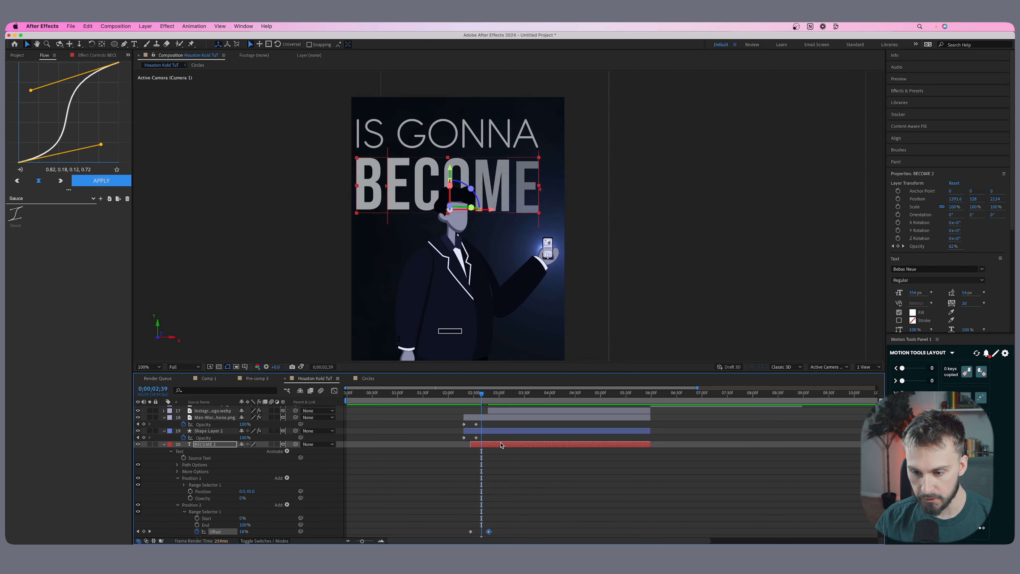
click(490, 444)
key(bracketleft)
drag(481, 400, 477, 396)
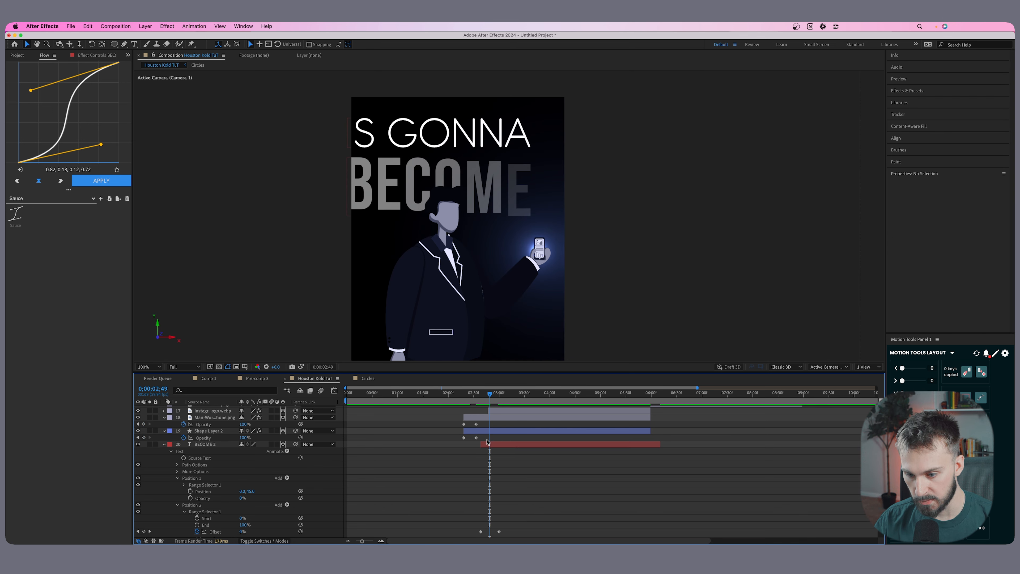
Select the BECOME 2 and IS GONNA 2 text layers together and shift them right to about X 1394.
click(487, 442)
scroll(488, 448, down, 3)
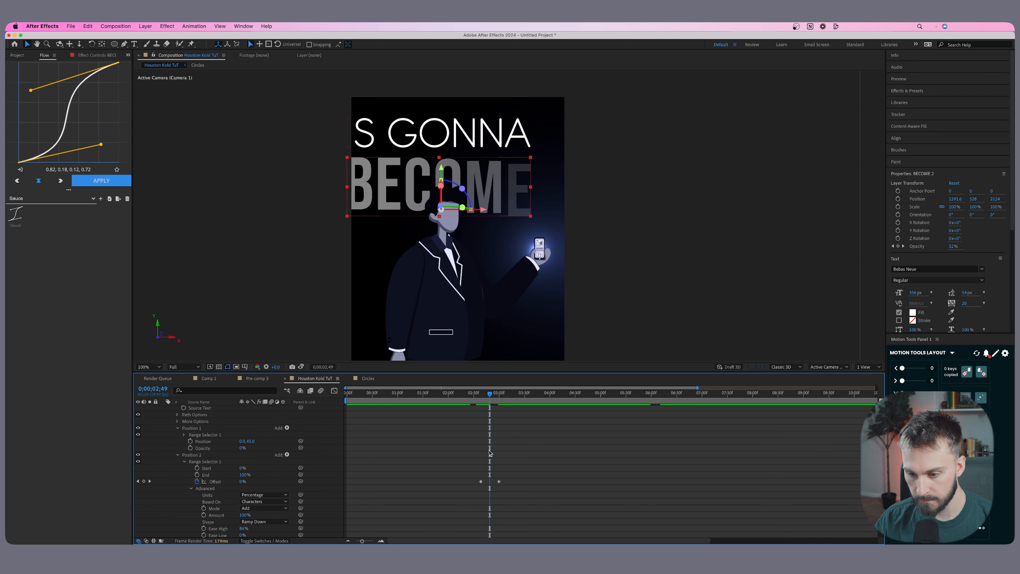
key(u)
shift+click(505, 496)
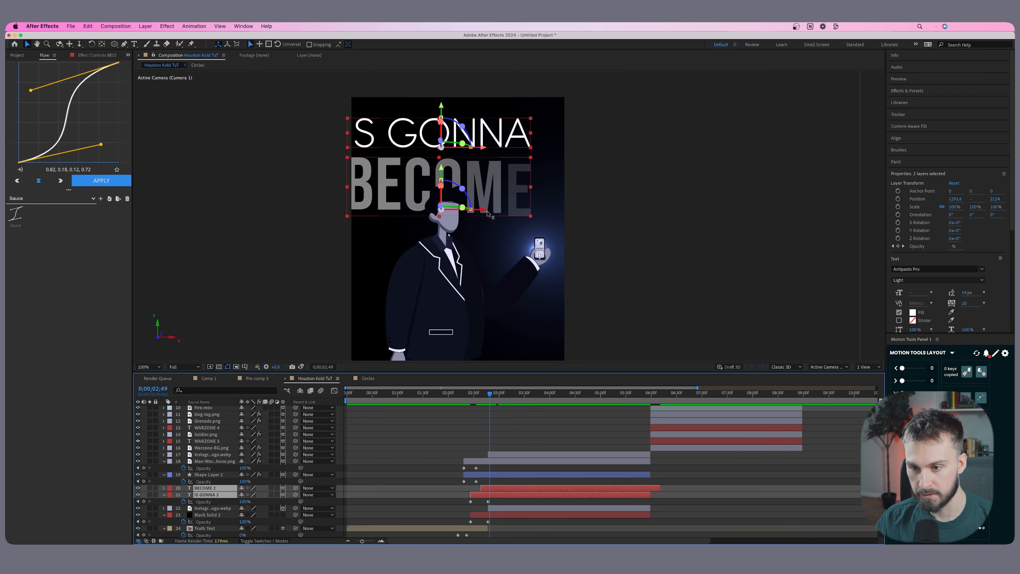
drag(487, 210, 509, 213)
Scrub and play back the transition from the title scene to the walking man to check the text timing and placement.
scroll(514, 410, up, 5)
click(490, 395)
drag(491, 395, 458, 395)
scroll(483, 469, down, 10)
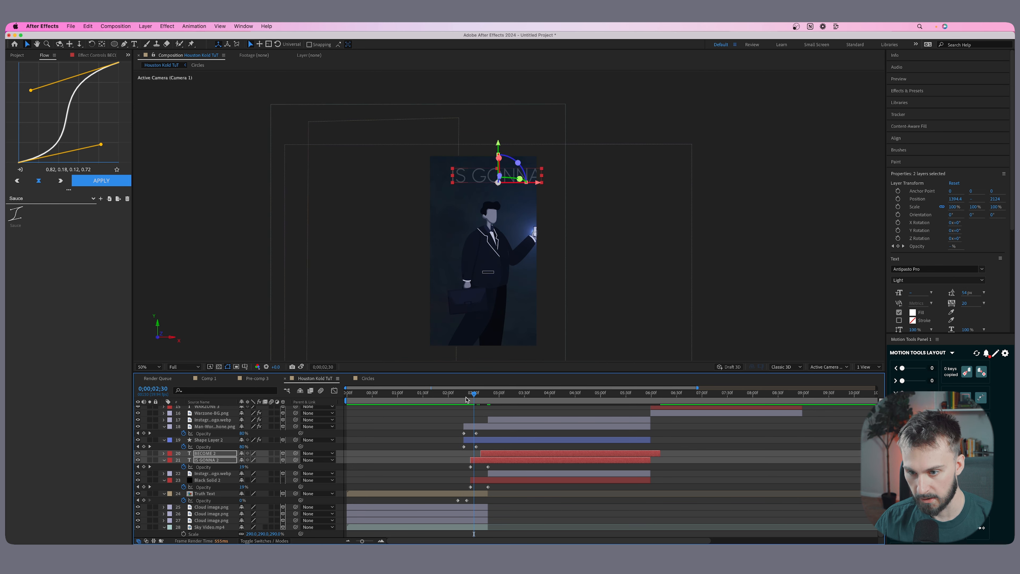
drag(471, 396, 447, 394)
key(space)
key(space)
click(465, 395)
key(space)
key(space)
Show two views and place the lower Instagram logo (layer 22) behind the man at about X 1061, Z 2072.
click(865, 367)
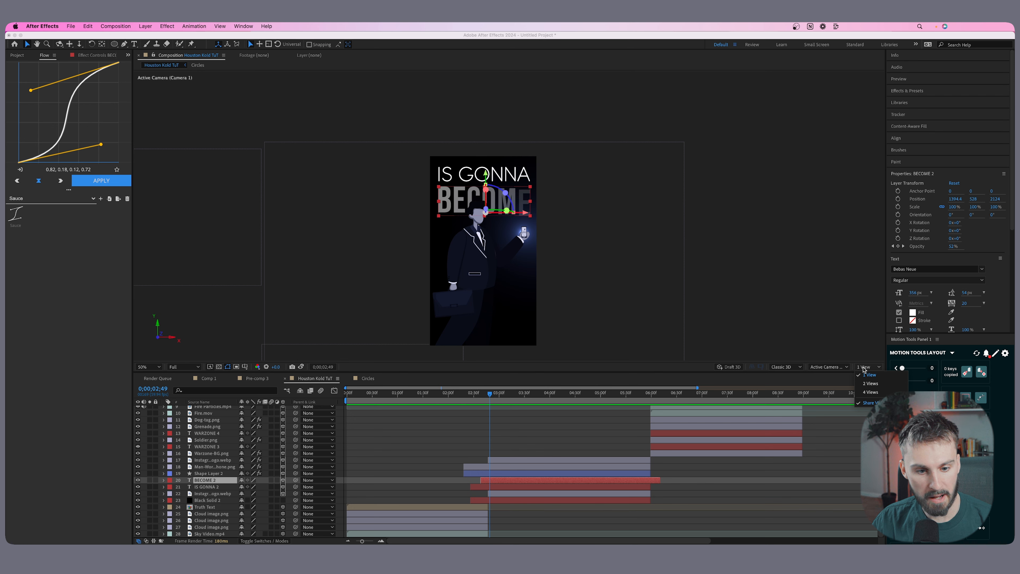
click(867, 383)
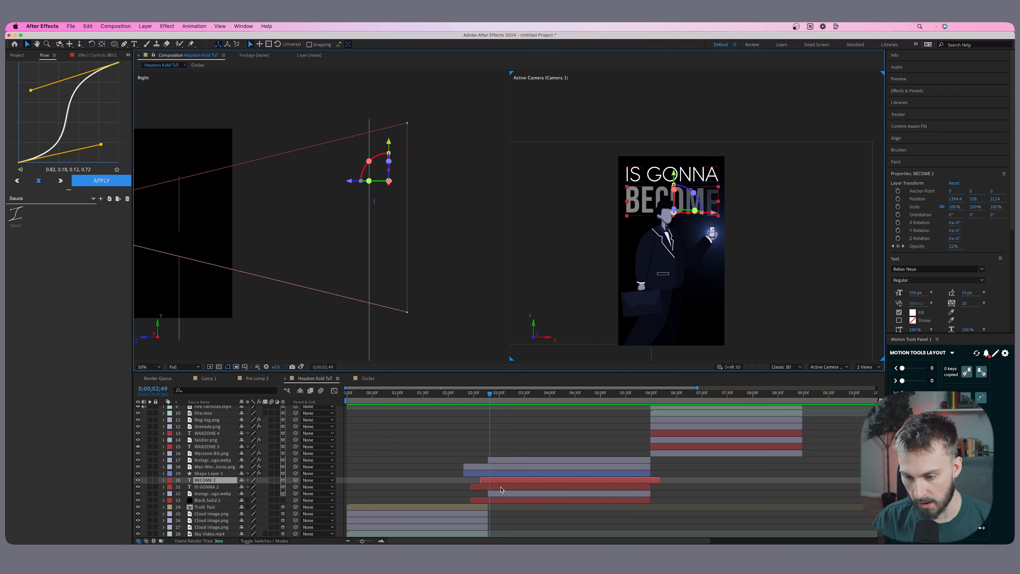
click(498, 494)
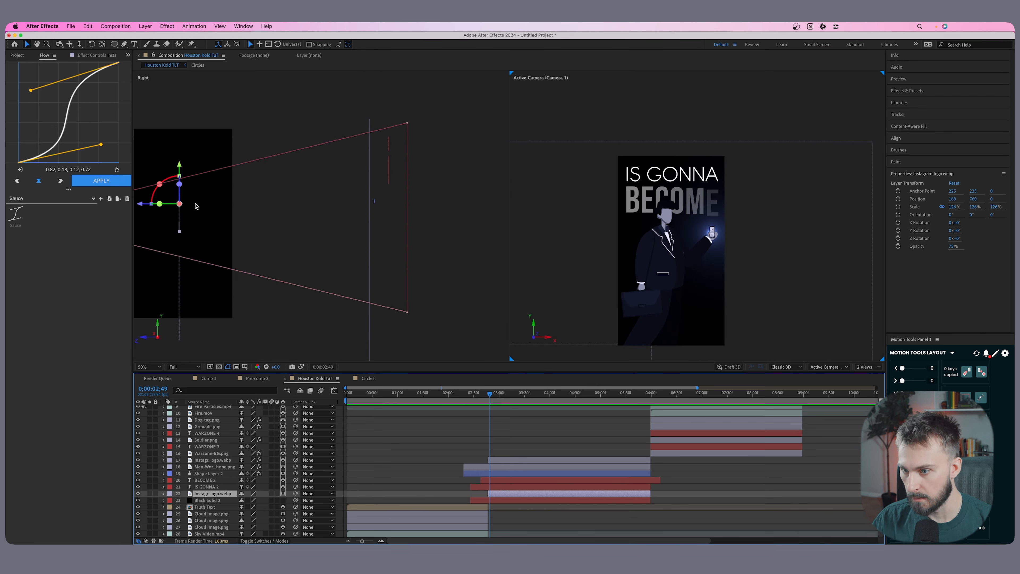
scroll(457, 267, down, 3)
drag(225, 213, 317, 215)
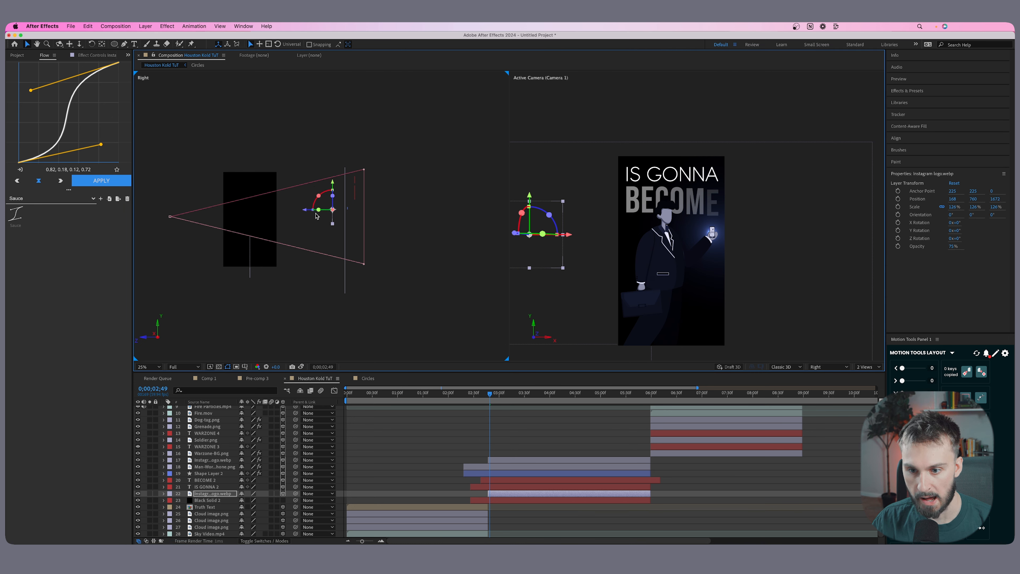
drag(569, 235, 674, 237)
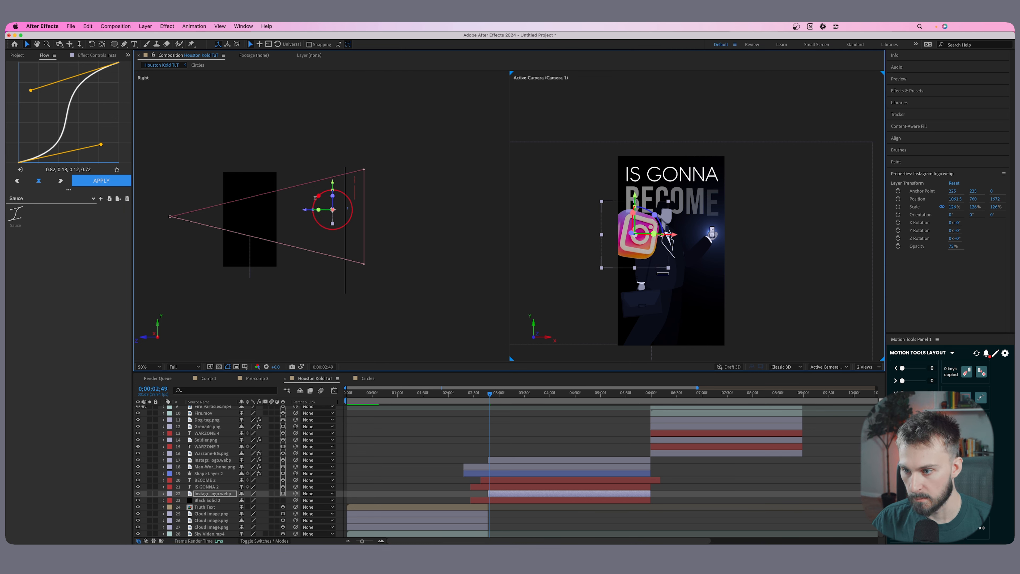
drag(305, 210, 325, 212)
scroll(502, 425, up, 4)
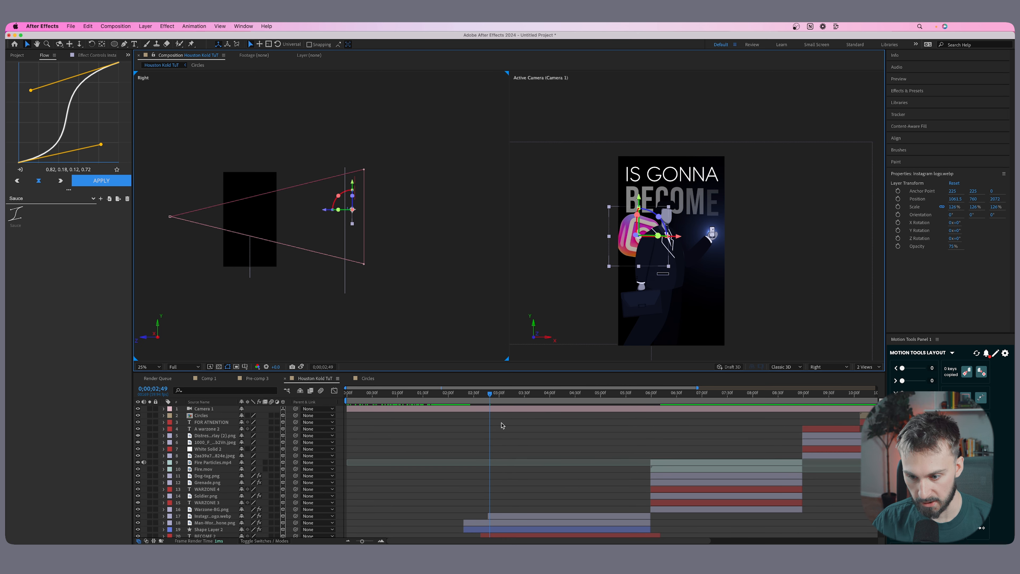
Using the camera keyframe at 2;46 as reference, start Instagram logo layer 22 slightly before it and reposition the logo to about X 958, Z 2144.
click(495, 410)
key(u)
drag(489, 398, 487, 398)
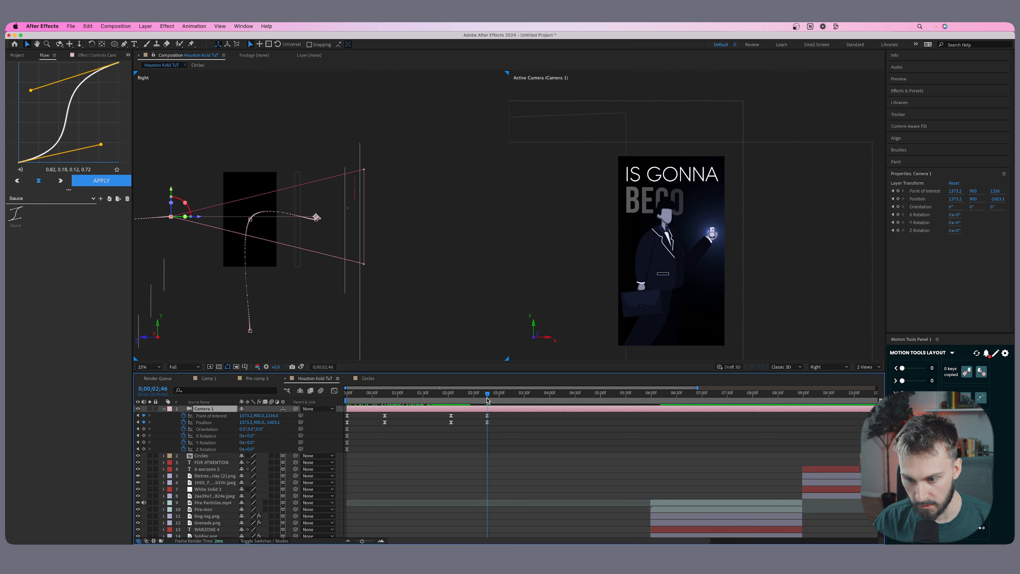
scroll(514, 474, down, 5)
click(497, 494)
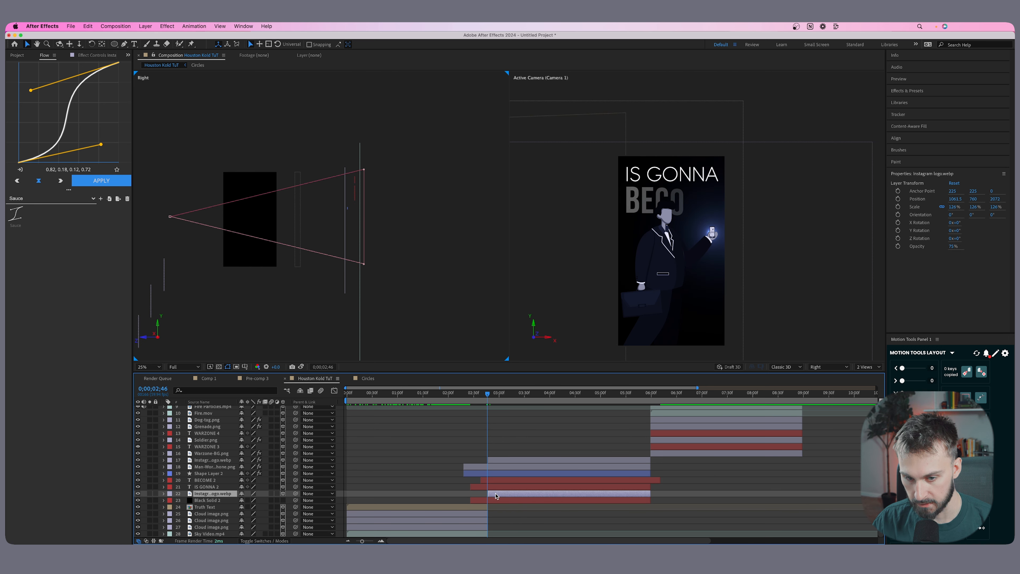
drag(489, 493, 479, 493)
drag(325, 212, 332, 212)
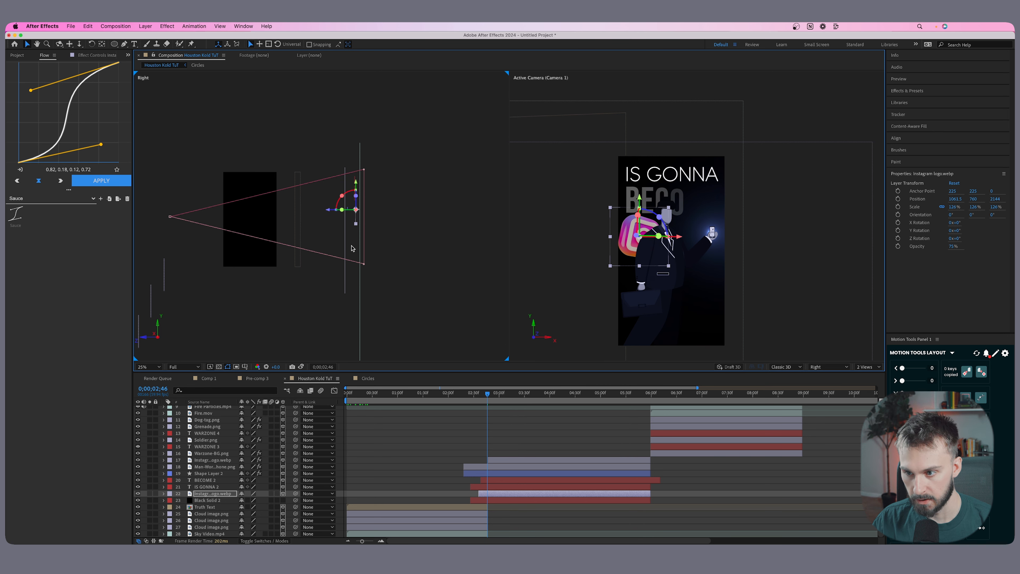
drag(682, 240, 671, 241)
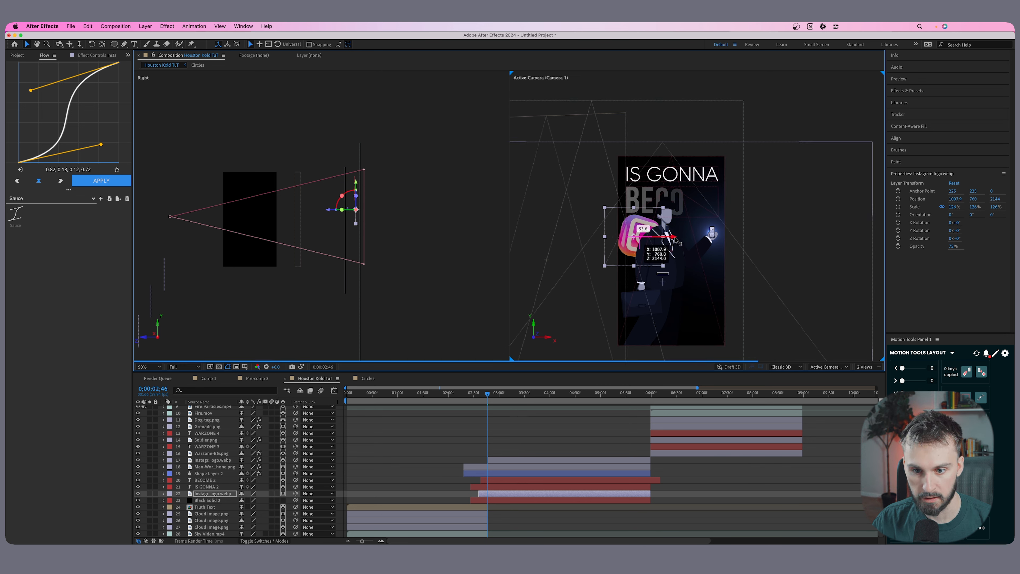
Fade in Instagram logo layer 22 with Opacity keyframes from 0% at the layer's start to 75% at 2;46.
key(t)
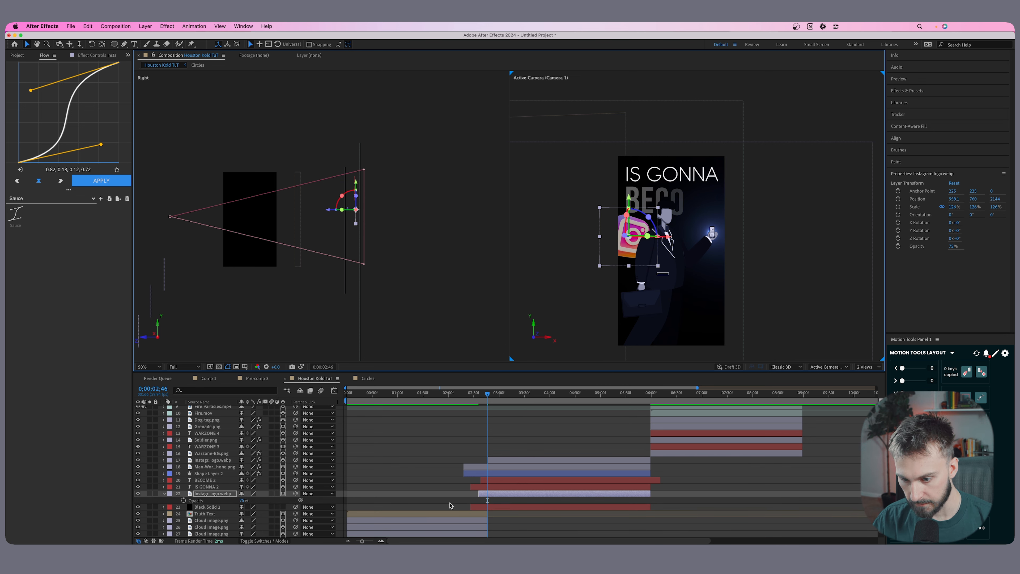
click(184, 501)
drag(487, 394, 478, 394)
drag(243, 501, 207, 501)
drag(480, 395, 491, 394)
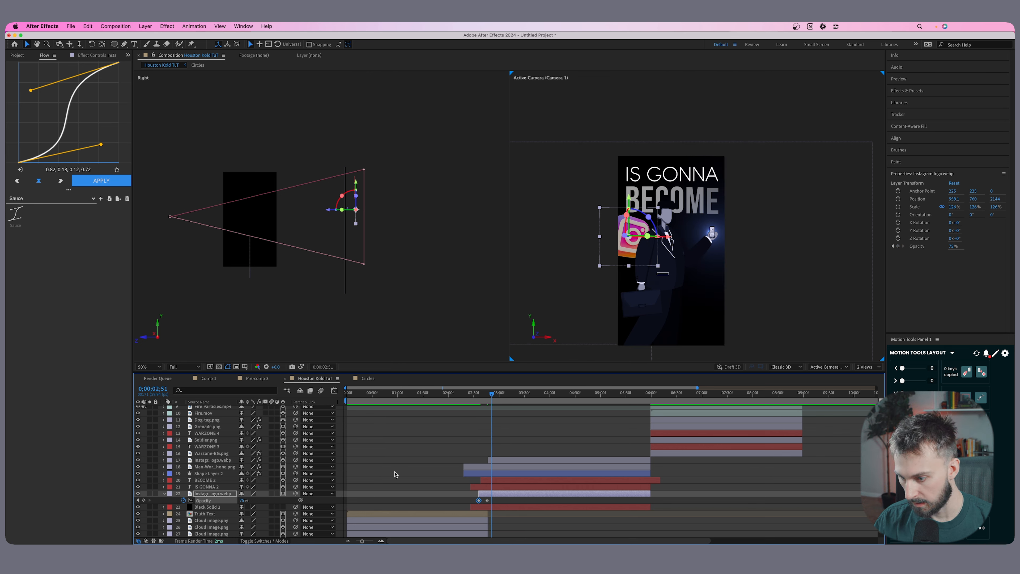
Move the blurred Instagram logo (layer 17) to about X 1704, Y 1642, Z 1832 and extend its start to about 2;38.
click(486, 459)
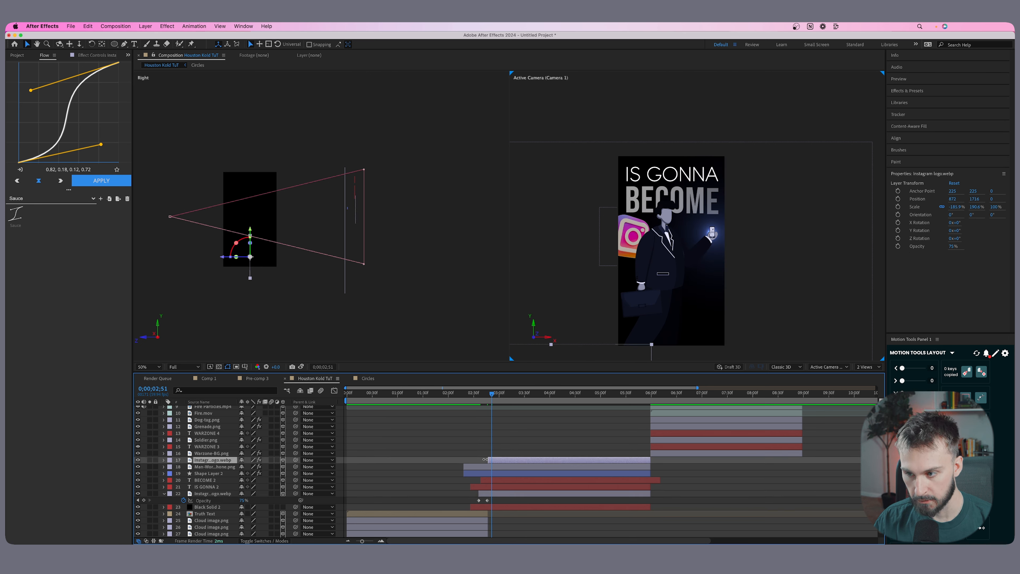
drag(233, 260, 324, 258)
drag(714, 326, 734, 324)
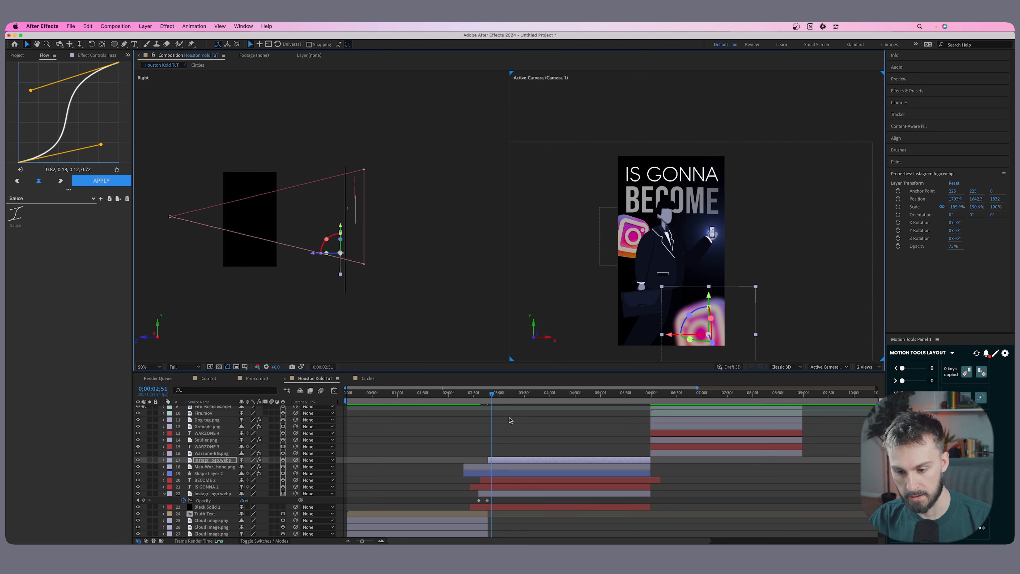
drag(485, 458, 480, 459)
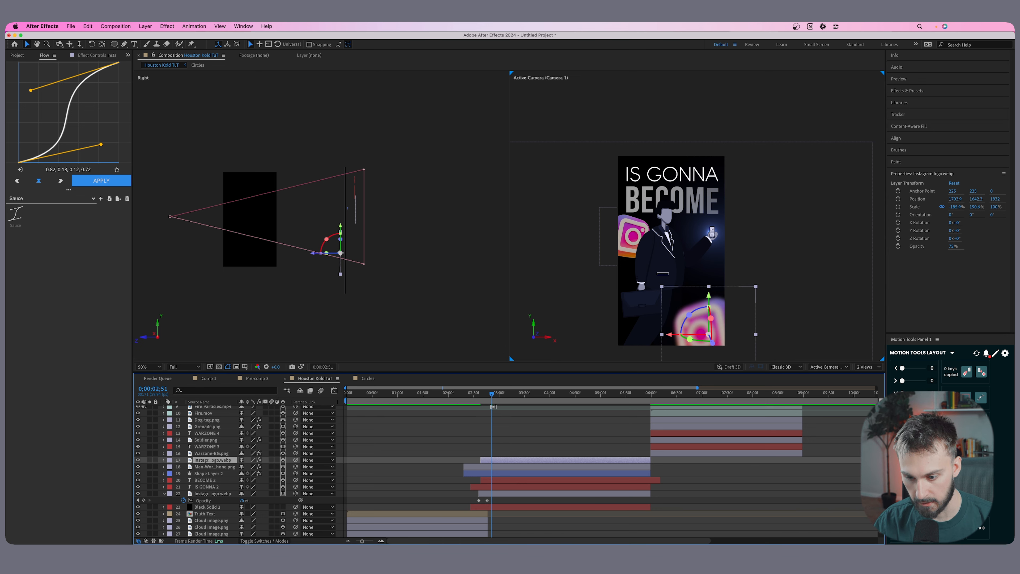
Fade in Instagram logo layer 17 with Opacity from 0% at 2;38 to 75% just after 2;51, and preview the fade.
drag(491, 394, 480, 394)
key(alt+t)
drag(482, 468, 495, 469)
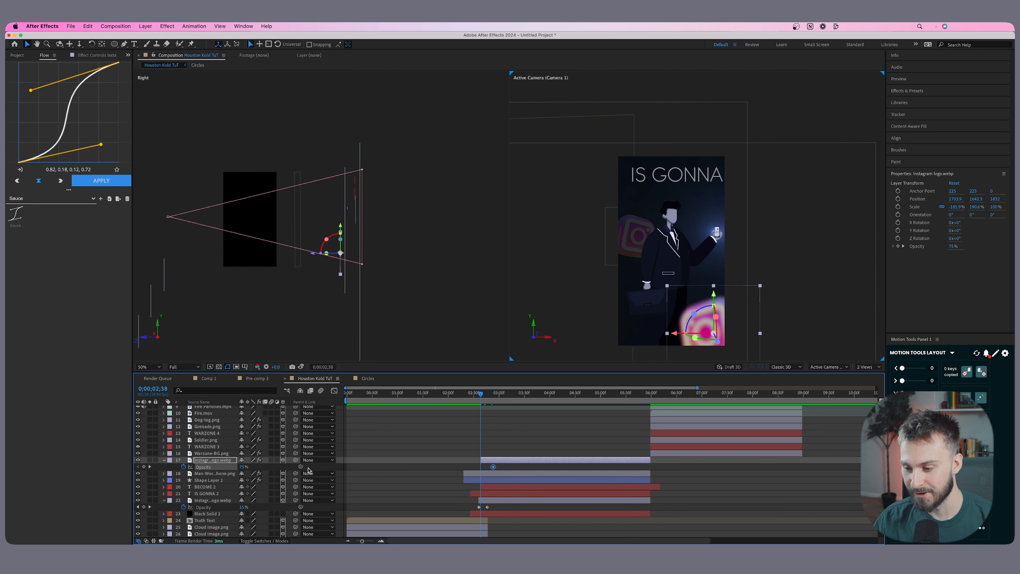
drag(244, 468, 160, 462)
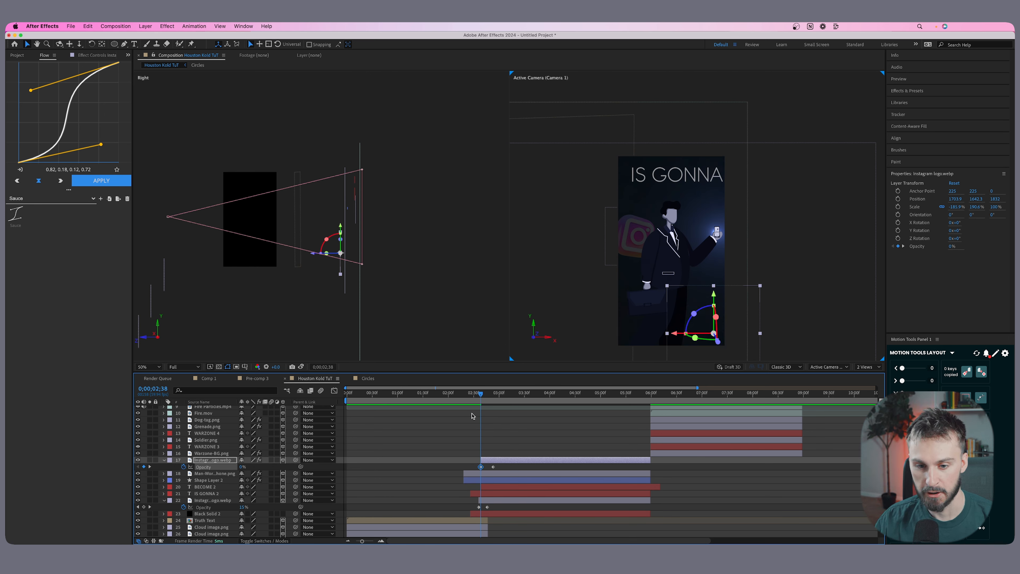
key(space)
drag(471, 392, 495, 396)
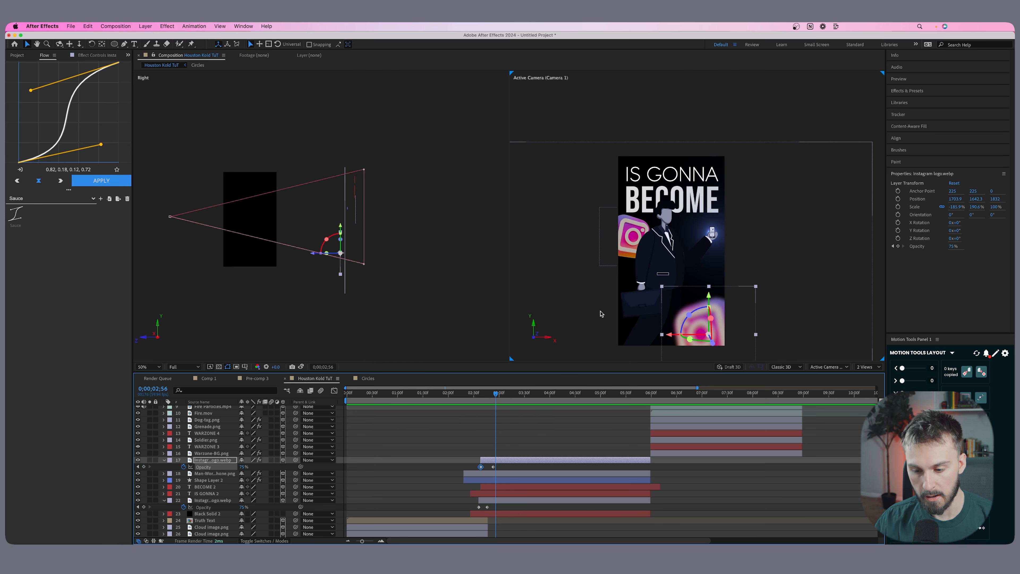
Reveal BECOME 2's keyframes and move its last Offset keyframe to just before 3;30 to slow the letter reveal.
click(500, 500)
scroll(511, 503, down, 1)
click(500, 509)
click(501, 489)
click(500, 484)
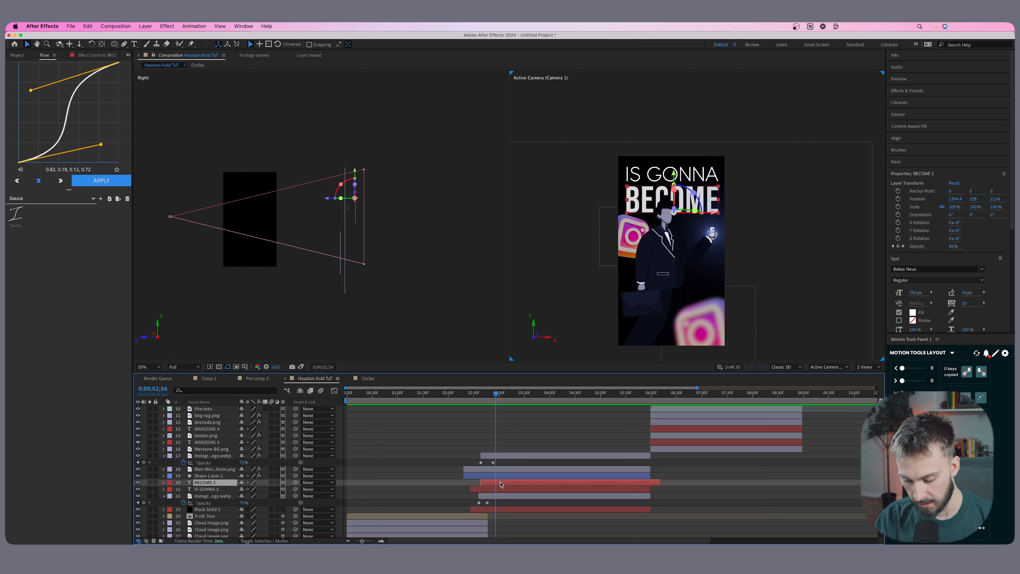
key(u)
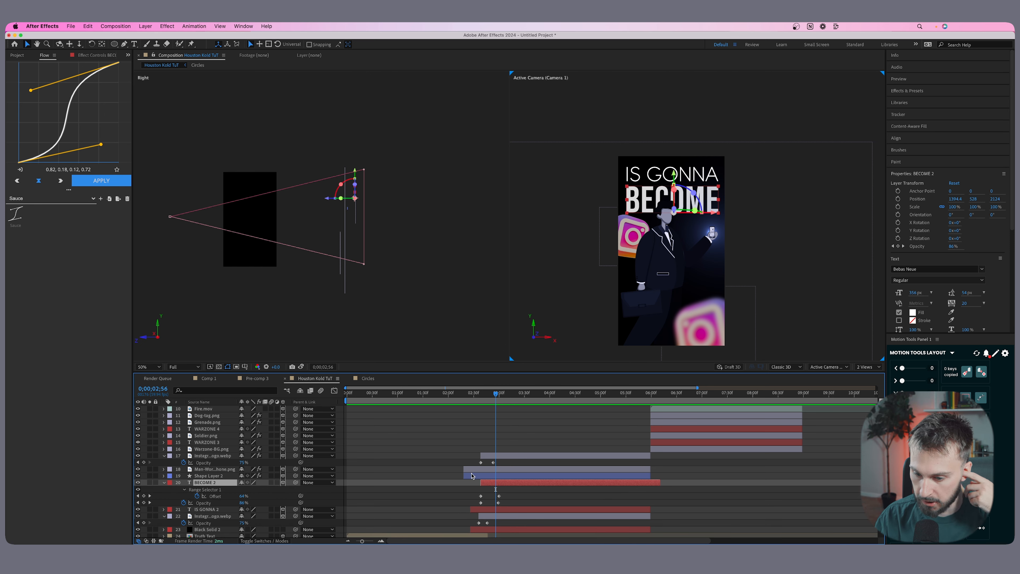
click(500, 499)
drag(499, 497, 523, 499)
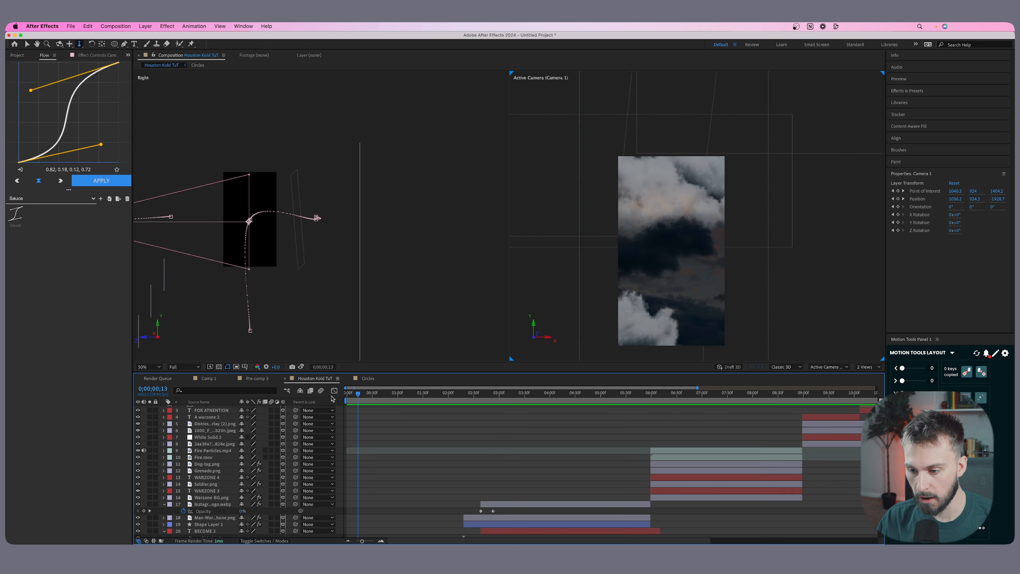
Play back the sequence from the title into the walking man scene several times to review the BECOME reveal and logo fades.
key(space)
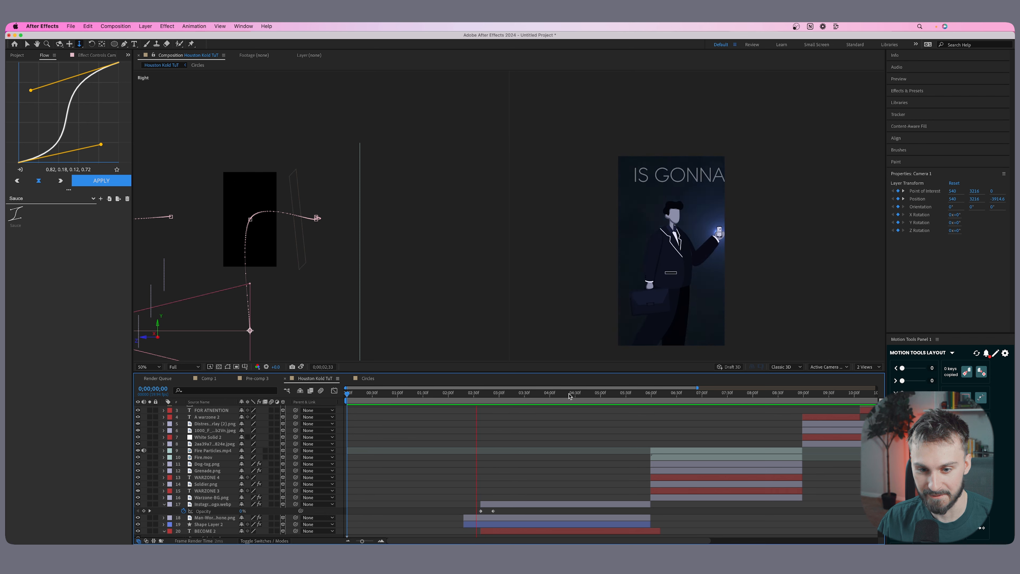
click(406, 393)
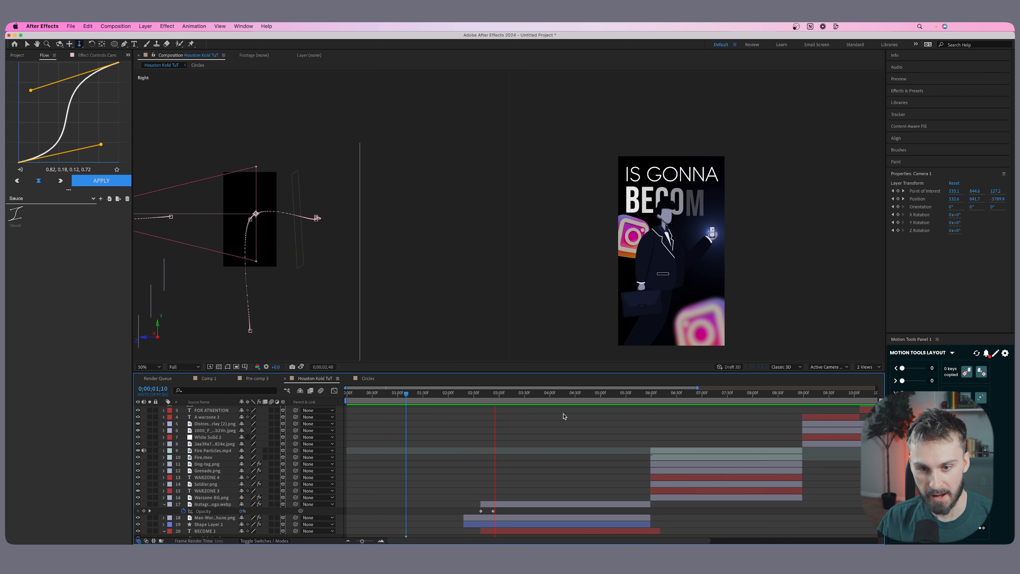
key(space)
drag(537, 392, 480, 393)
key(space)
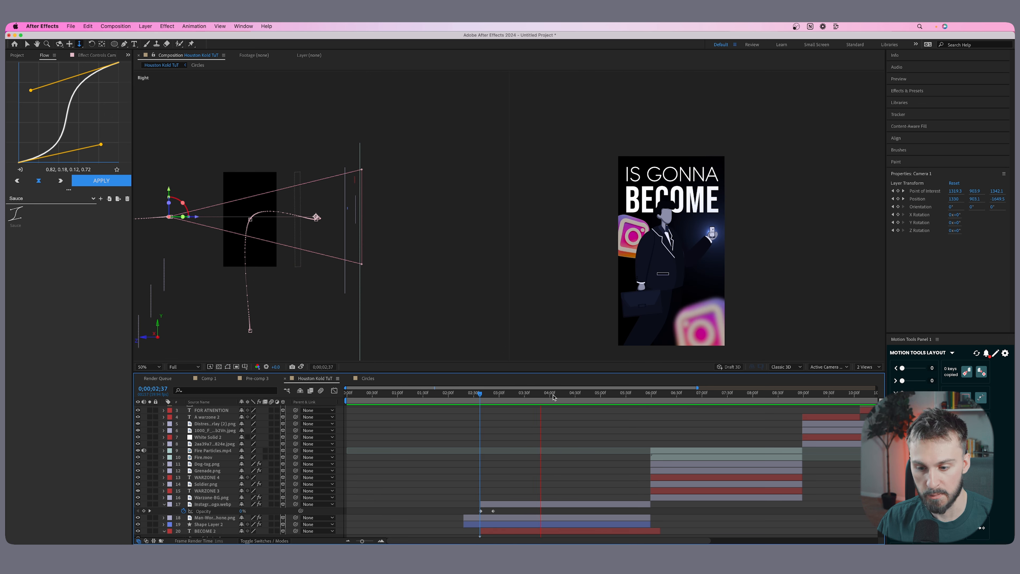
click(437, 393)
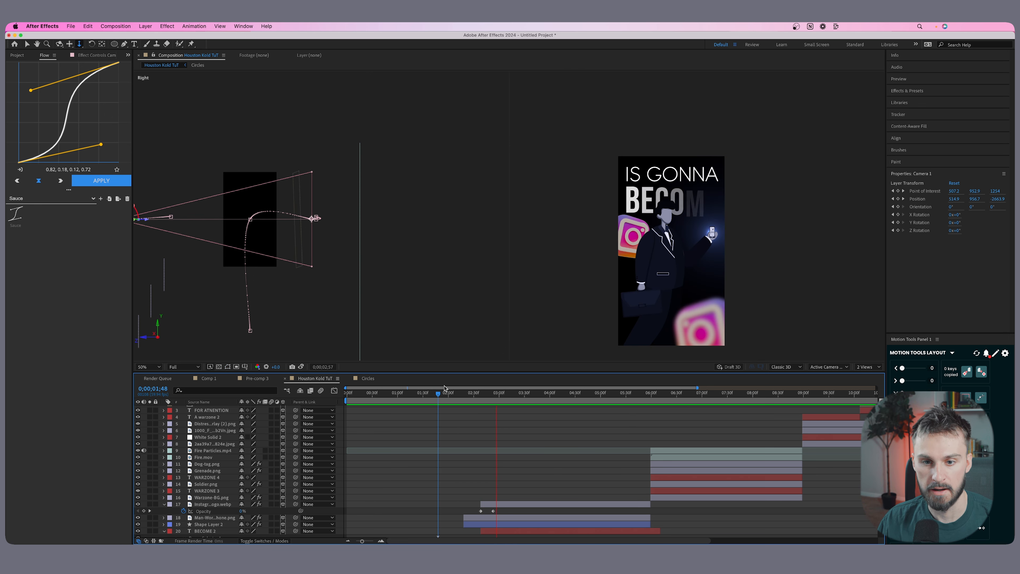
key(space)
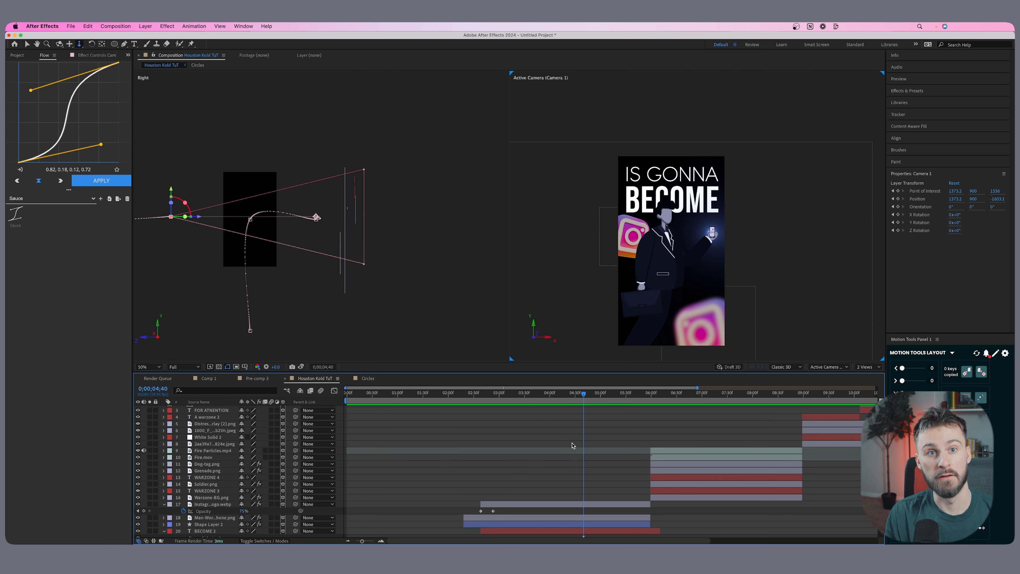
Trim the seven walking man scene layers, from Instagram logo layer 17 down to Black Solid 2, to end at 4;40.
scroll(572, 445, down, 5)
click(584, 500)
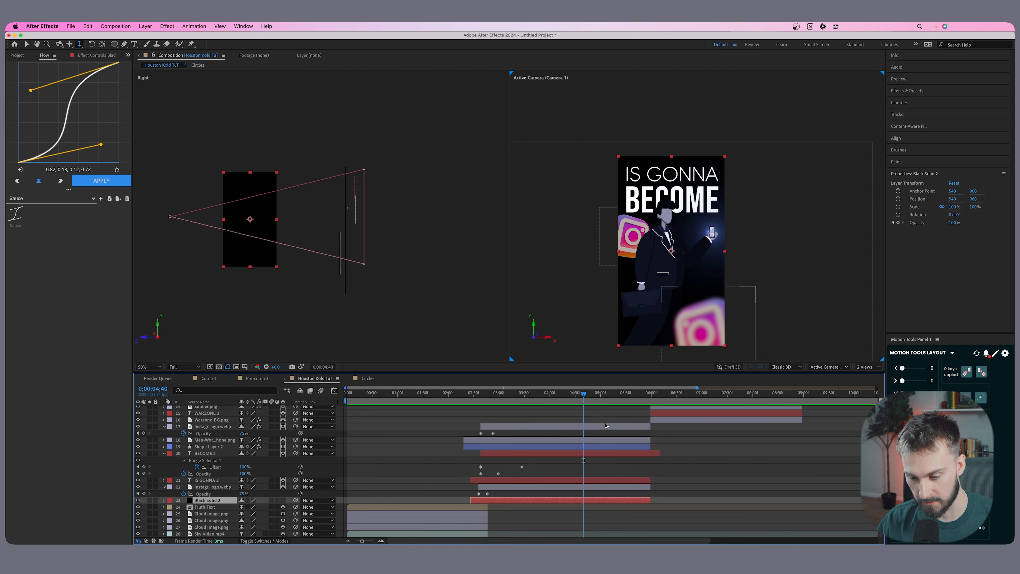
shift+click(597, 426)
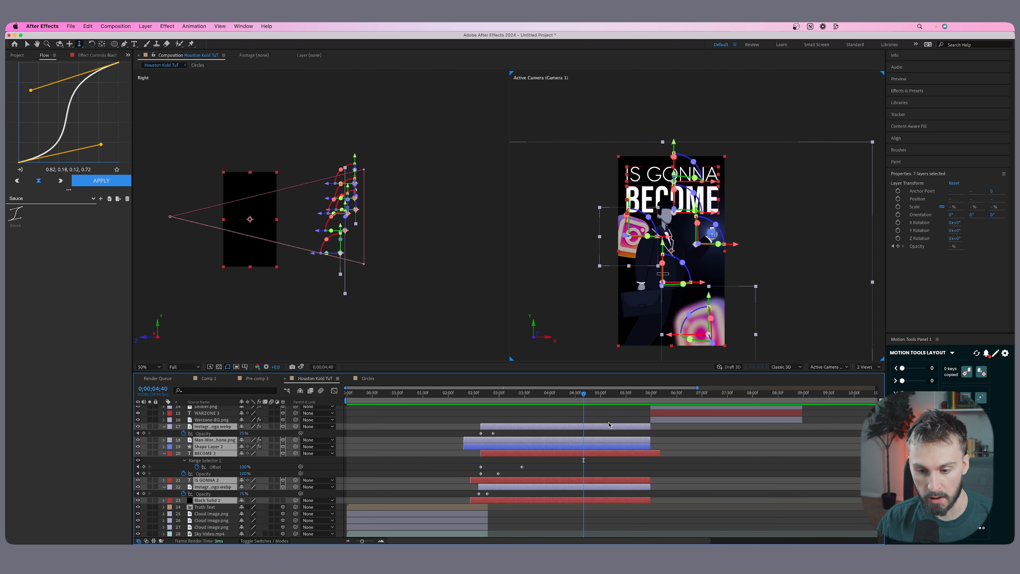
scroll(609, 424, up, 2)
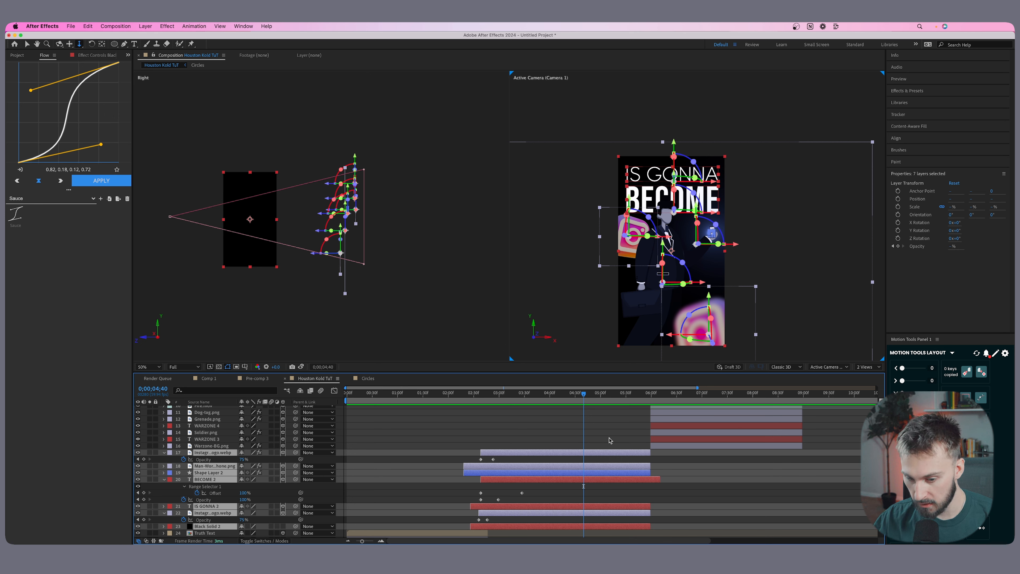
scroll(595, 435, down, 2)
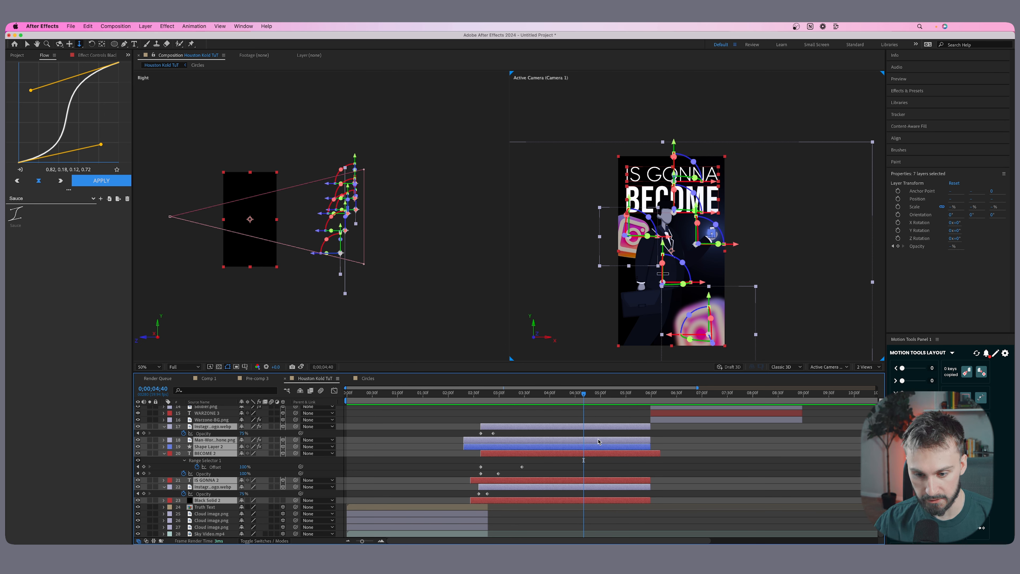
key(alt+bracketright)
click(598, 441)
click(497, 395)
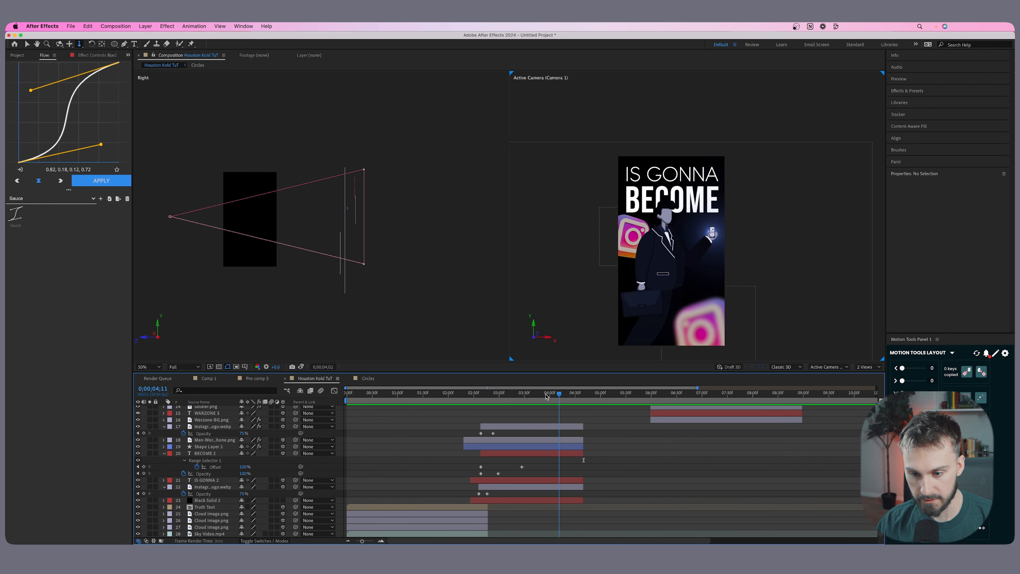
drag(497, 396, 534, 395)
Shift the eight WARZONE scene layers, Fire Particles.mp4 through Warzone-BG.png, earlier to start where the walking man scene ends.
scroll(690, 466, up, 5)
click(677, 508)
shift+click(674, 471)
click(640, 470)
click(679, 511)
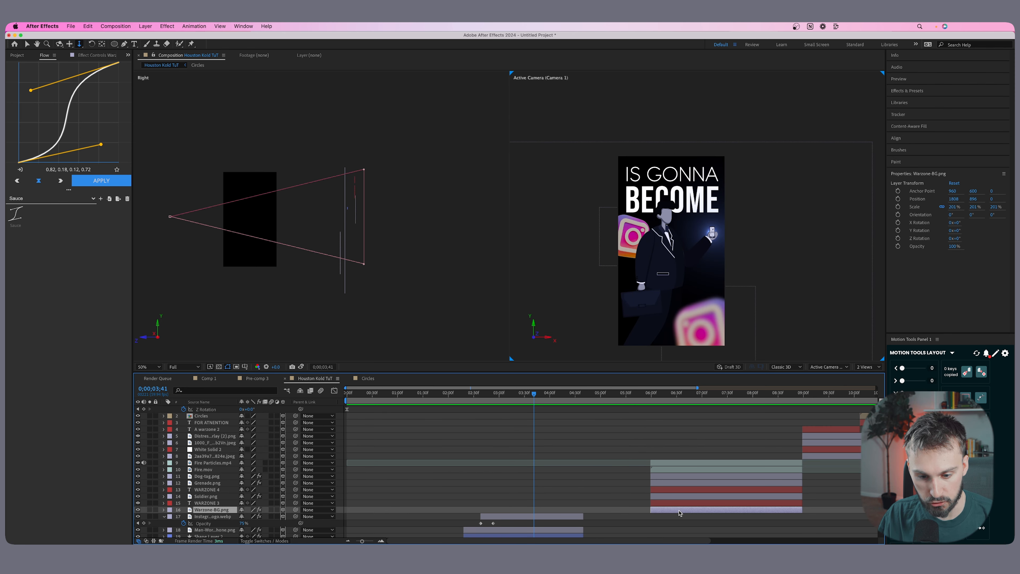
shift+click(681, 467)
drag(682, 467, 616, 469)
drag(576, 394, 584, 395)
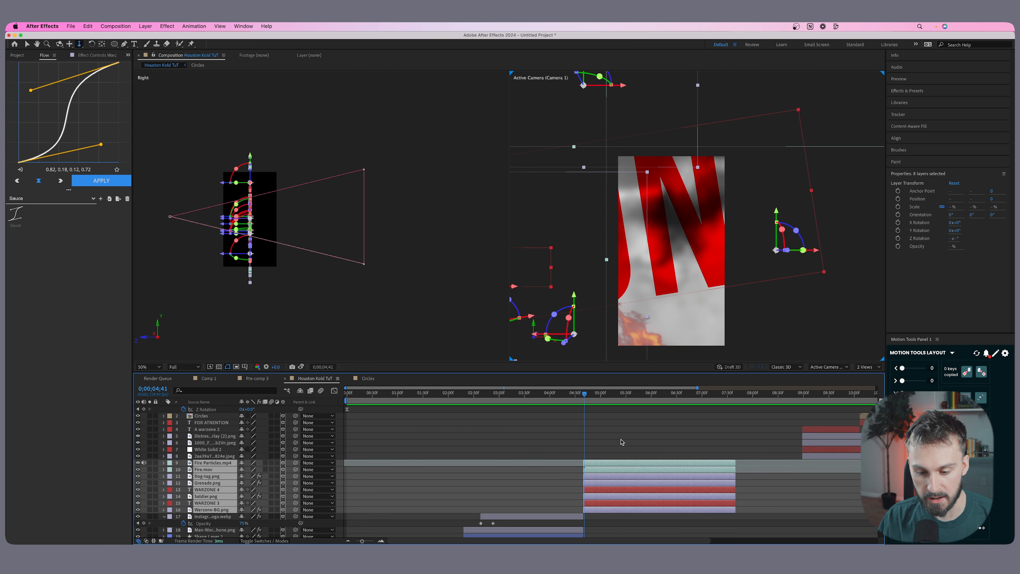
Split Camera 1 at 4;40 so the WARZONE scene gets its own camera.
scroll(621, 442, up, 2)
drag(585, 396, 583, 397)
scroll(596, 436, up, 4)
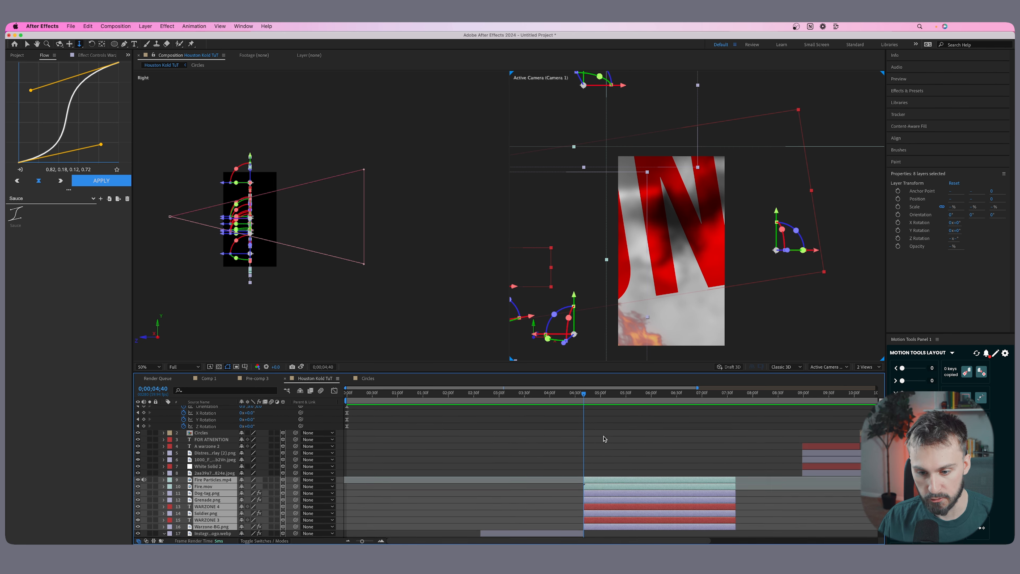
click(580, 410)
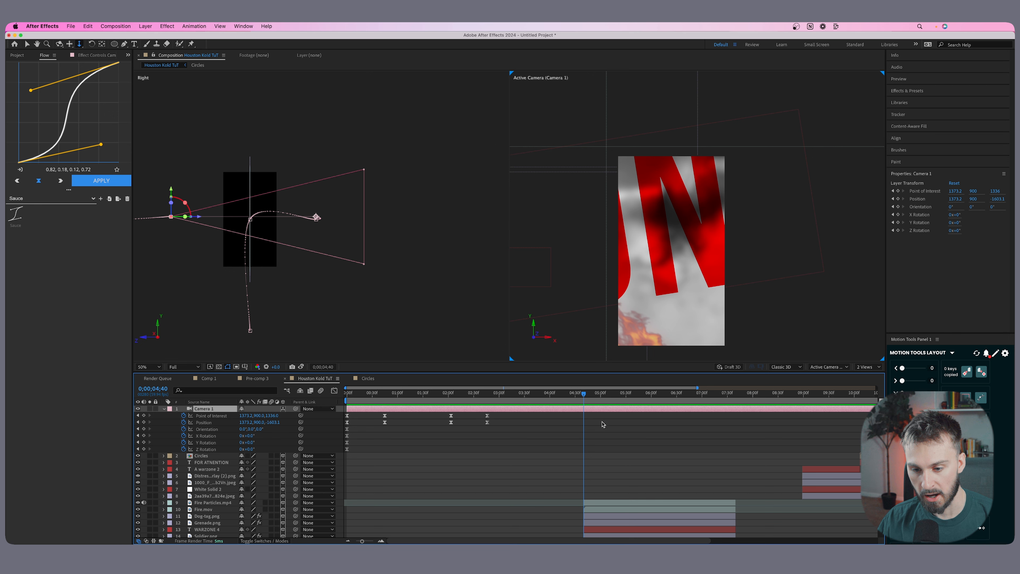
key(super+shift+d)
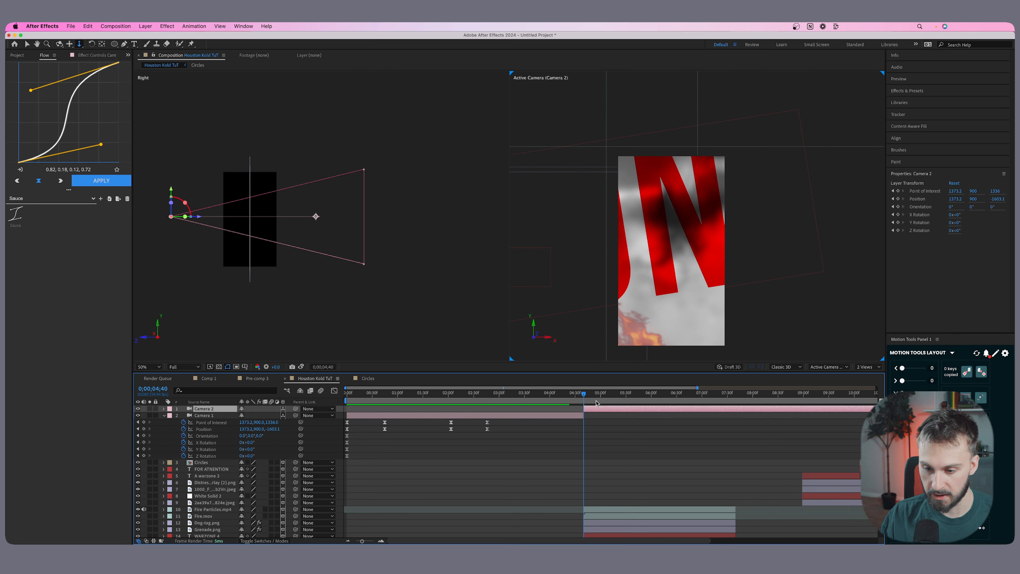
Reveal Camera 2's keyframes and remove them all from its point of interest, position, orientation and rotation properties.
key(u)
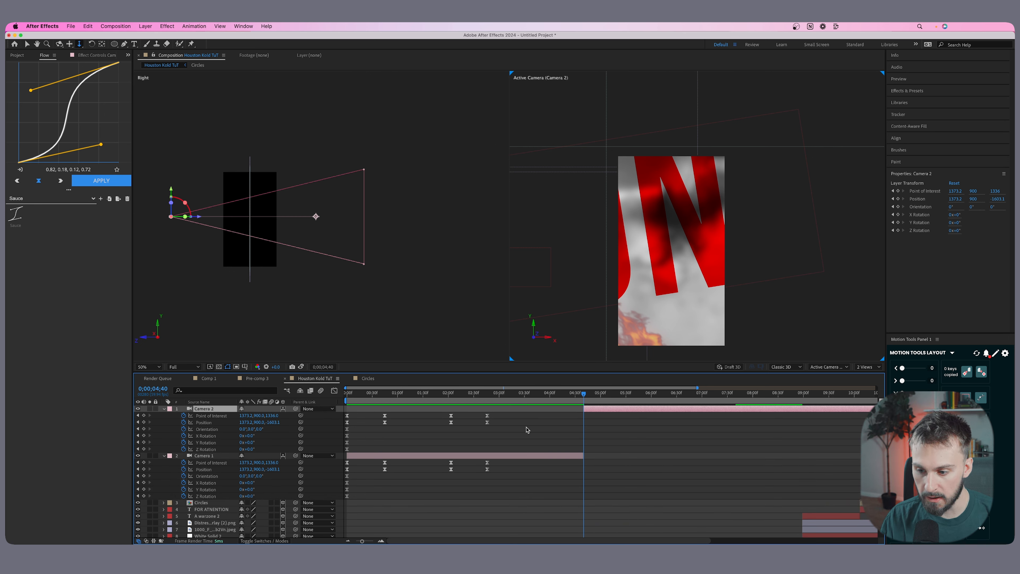
drag(540, 445, 306, 407)
key(Delete)
click(199, 449)
key(Delete)
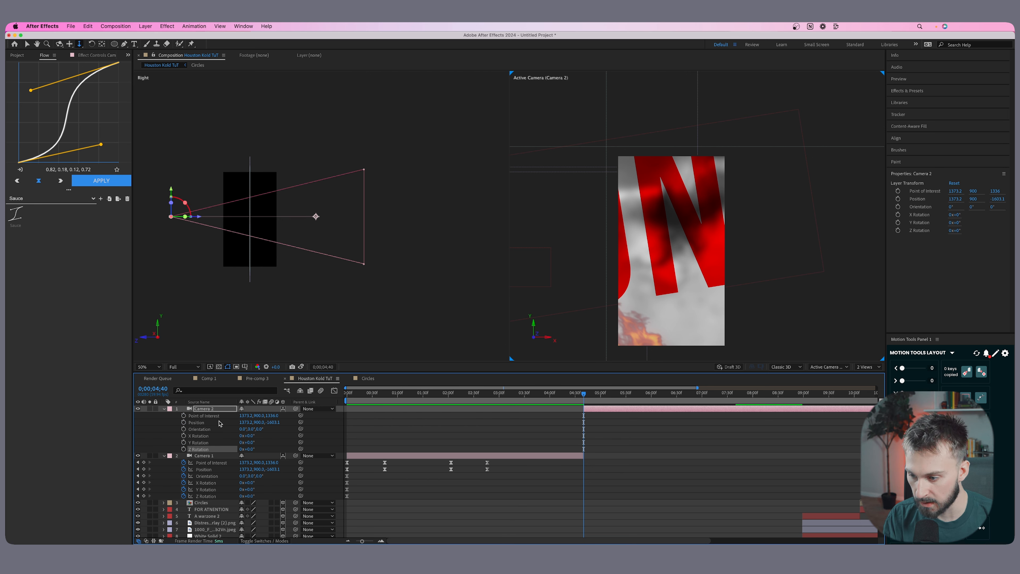
Reset Camera 2's transform and scrub across the cut from the walking man scene to WARZONE.
click(164, 408)
click(164, 408)
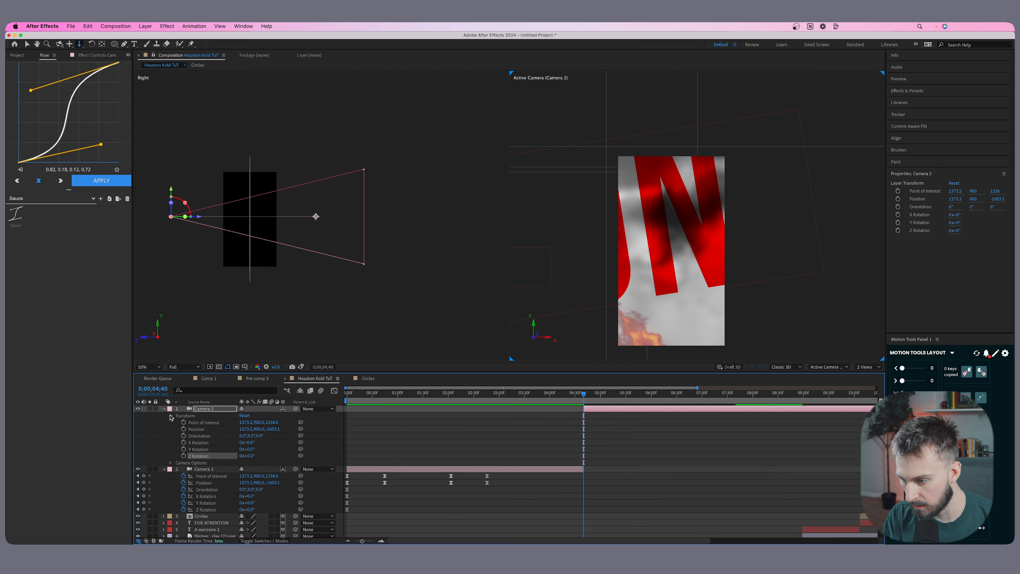
click(244, 415)
scroll(609, 439, down, 6)
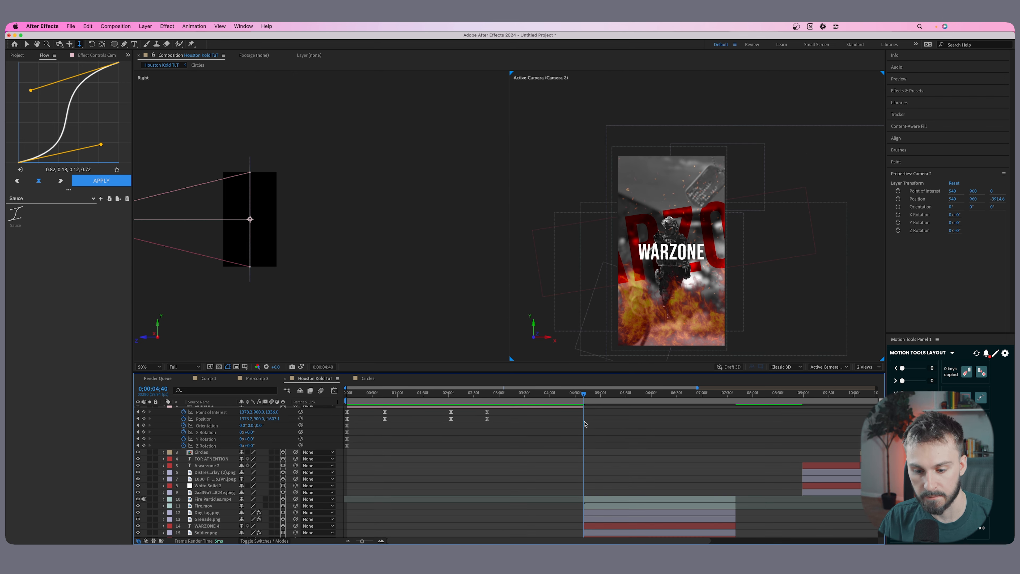
click(579, 397)
drag(579, 397, 583, 393)
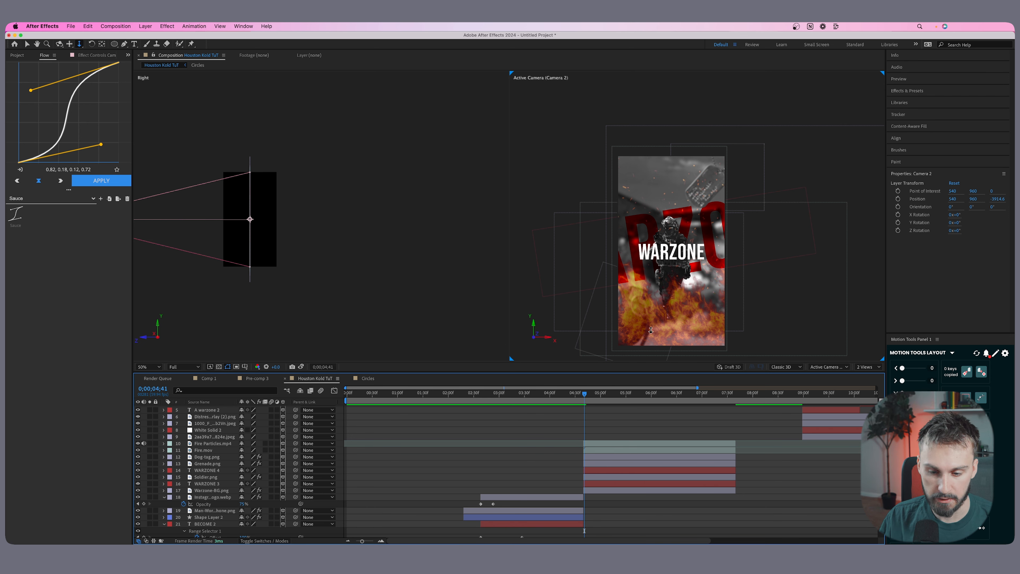
Select the eight WARZONE scene layers and set the current time to 4;40.
scroll(605, 413, up, 3)
scroll(618, 407, up, 3)
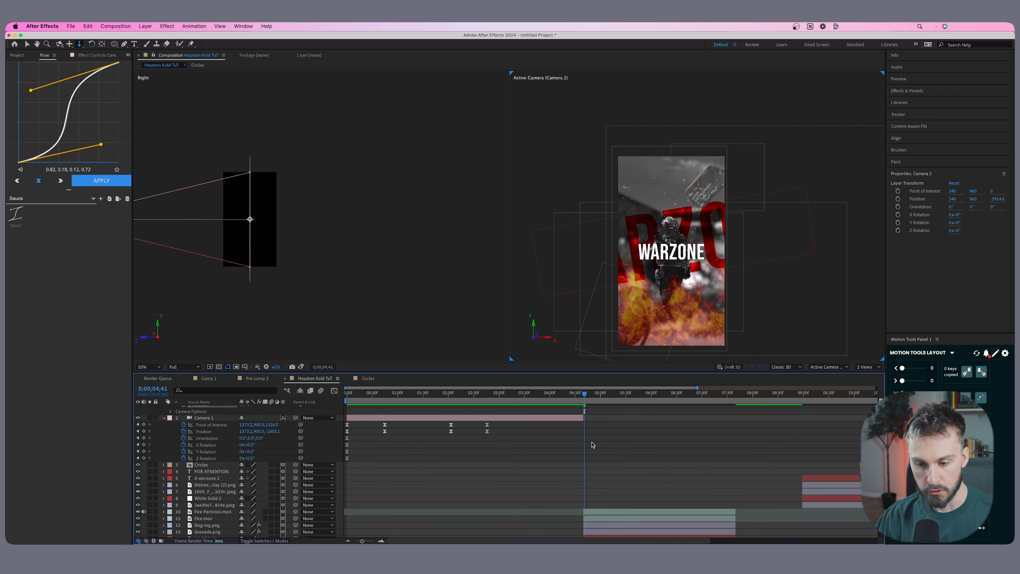
click(631, 427)
scroll(631, 428, down, 5)
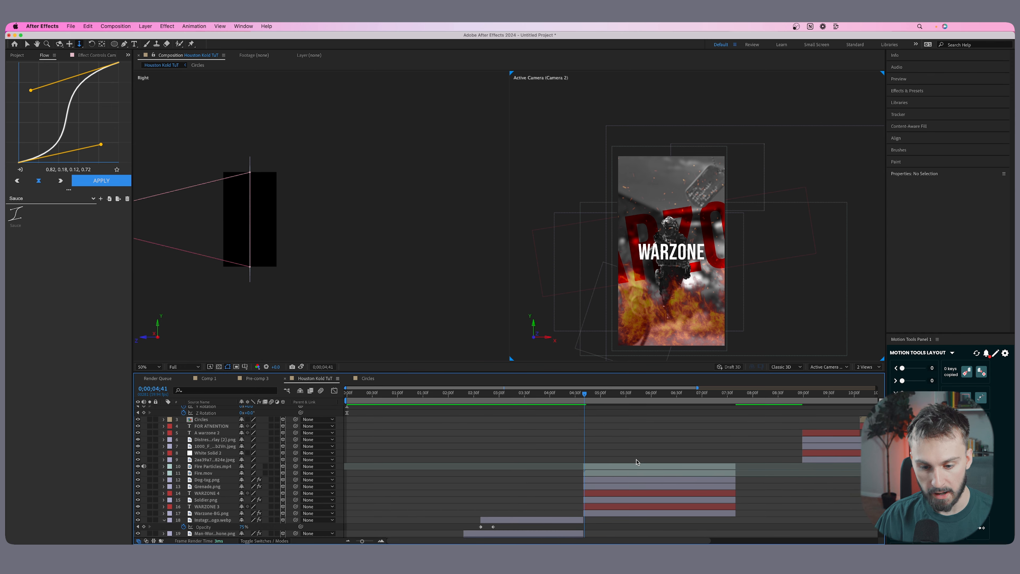
click(633, 513)
shift+click(623, 469)
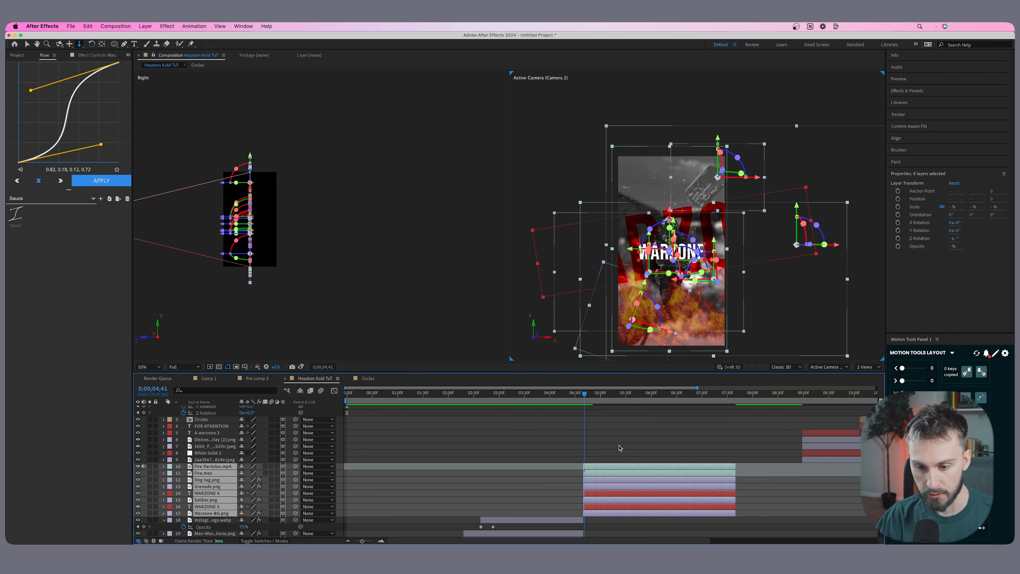
drag(585, 397, 584, 397)
Push Warzone-BG.png back in the Right view to about Z 2284, behind the rest of the WARZONE scene.
click(280, 184)
click(620, 437)
click(601, 513)
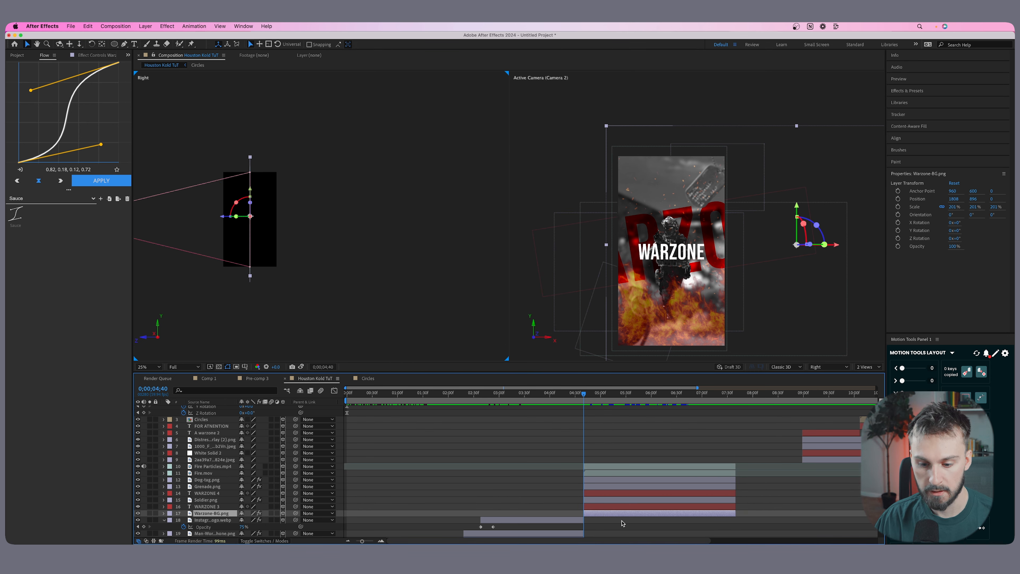
scroll(615, 513, down, 3)
drag(222, 217, 445, 219)
scroll(232, 225, up, 2)
key(space)
scroll(369, 217, down, 2)
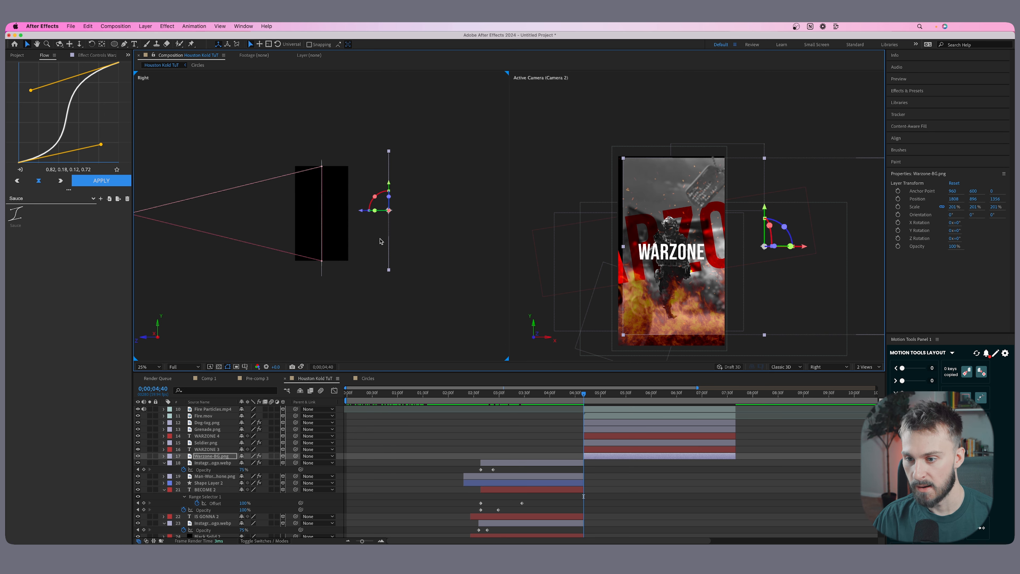
drag(363, 215, 408, 217)
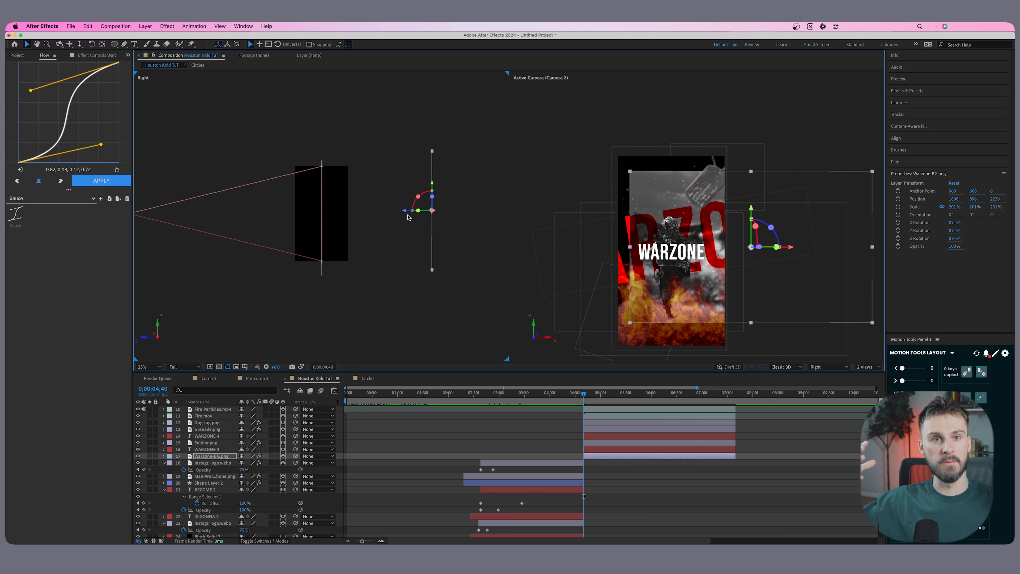
drag(403, 213, 405, 213)
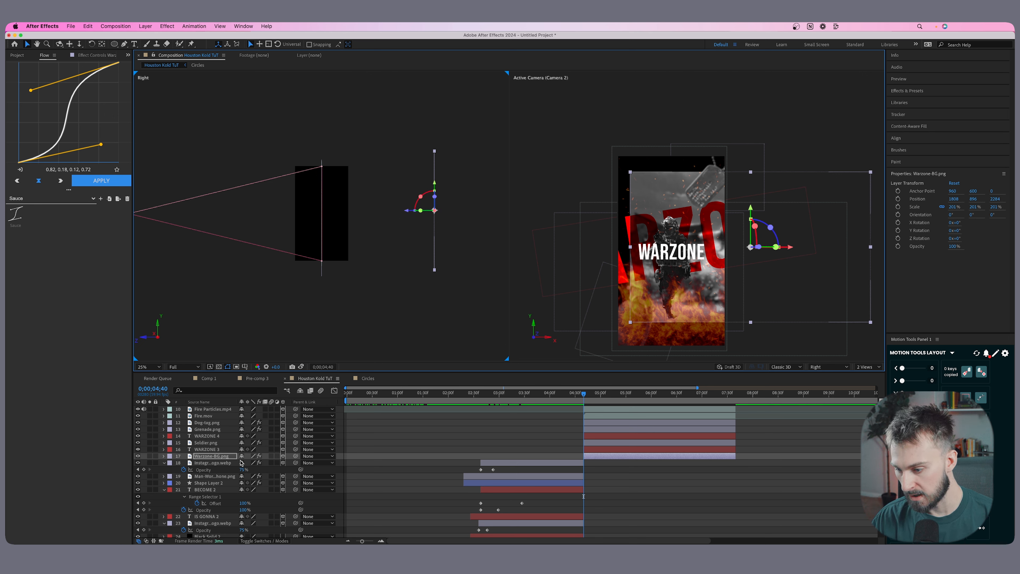
Scale Warzone-BG.png to 280% and reposition it to about X 2169, Y 883 so it fills the frame.
key(s)
drag(252, 463, 277, 459)
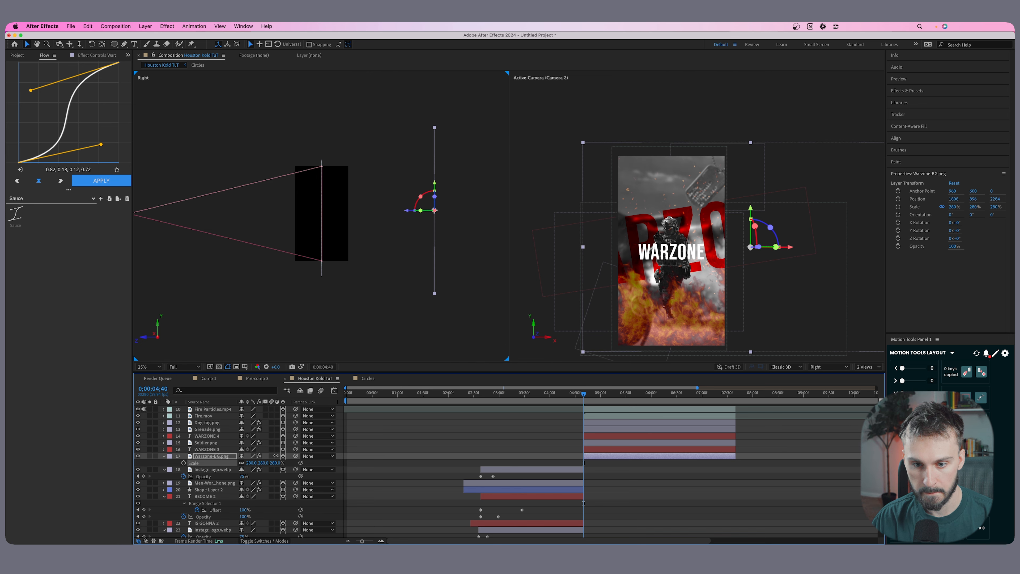
drag(715, 291, 735, 289)
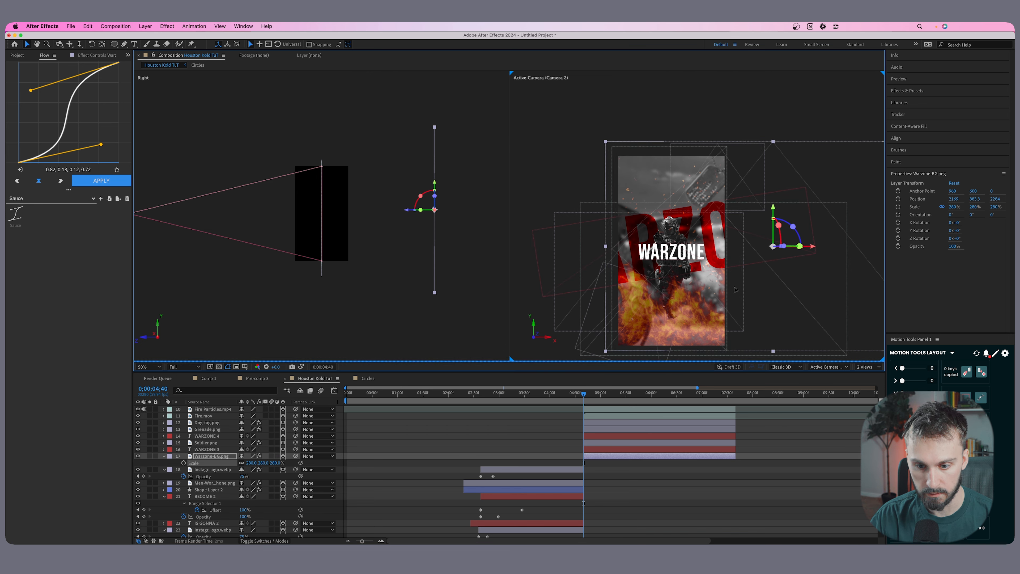
Push the red WARZONE 3 text back to about Z 1320 and scale it to 102%.
click(495, 450)
click(603, 456)
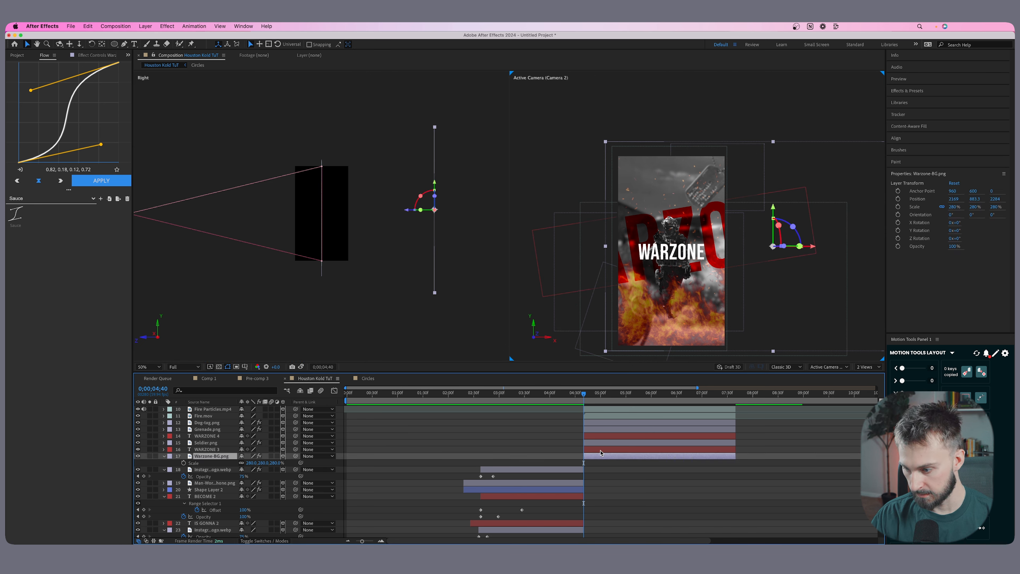
click(600, 450)
drag(296, 228, 369, 229)
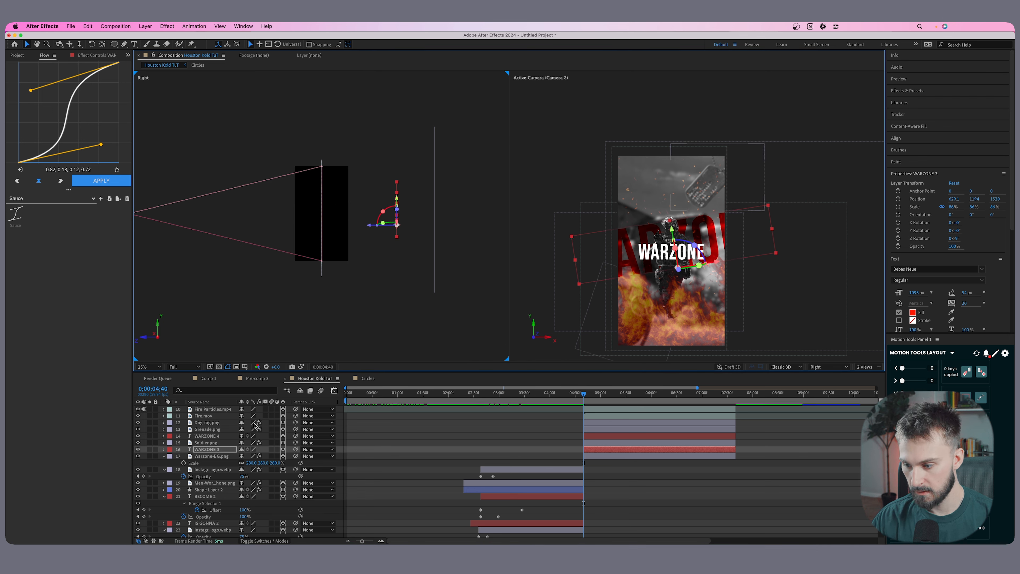
key(s)
drag(248, 456, 255, 456)
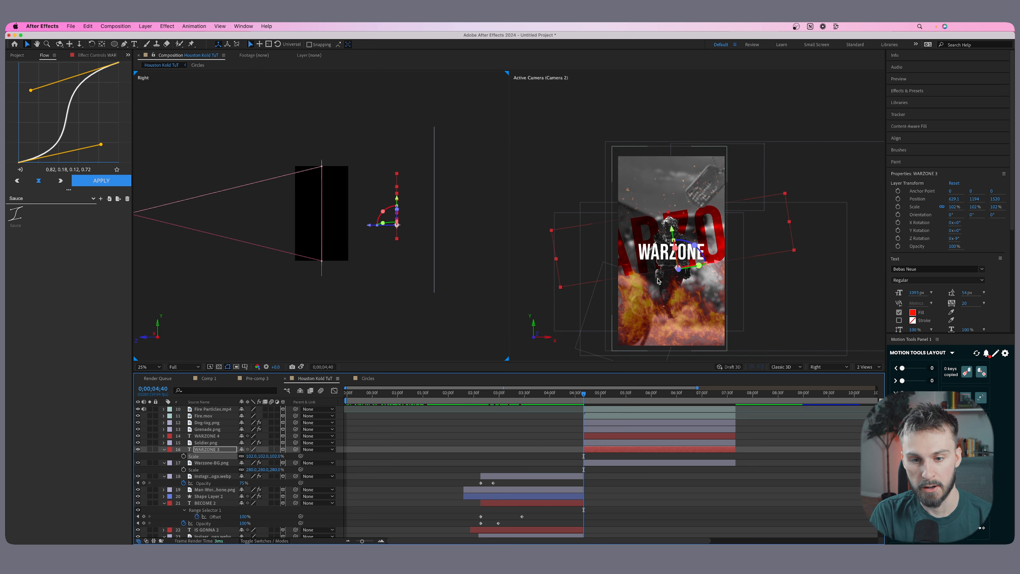
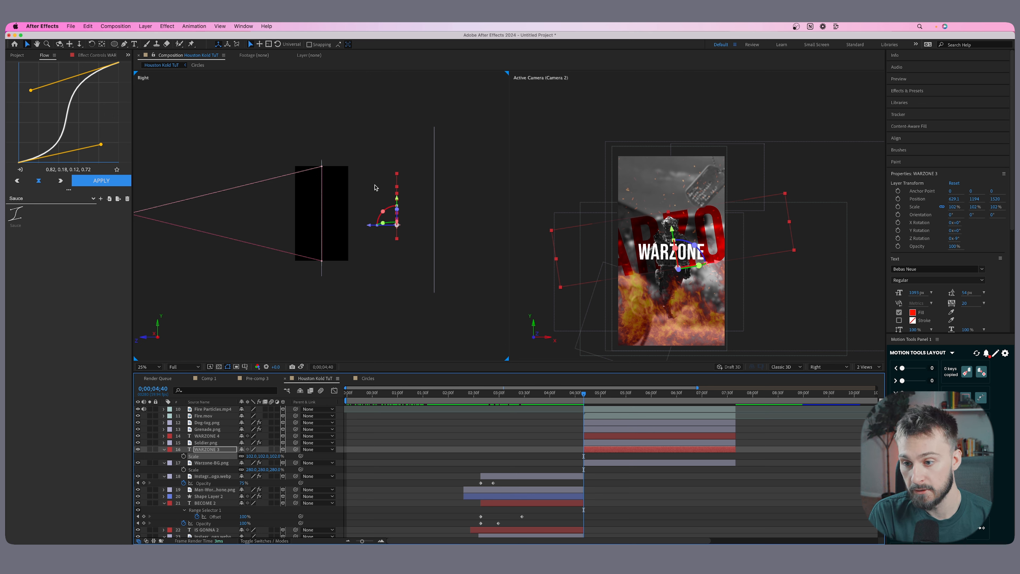
Pull the red WARZONE 3 text slightly forward in the Right view to Z 1248.
drag(373, 224, 355, 225)
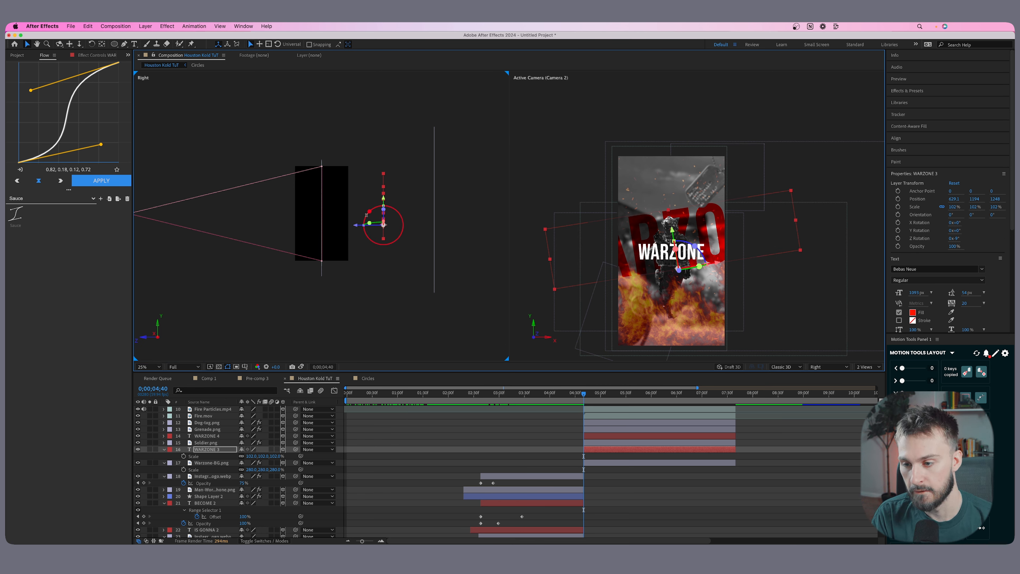
click(434, 205)
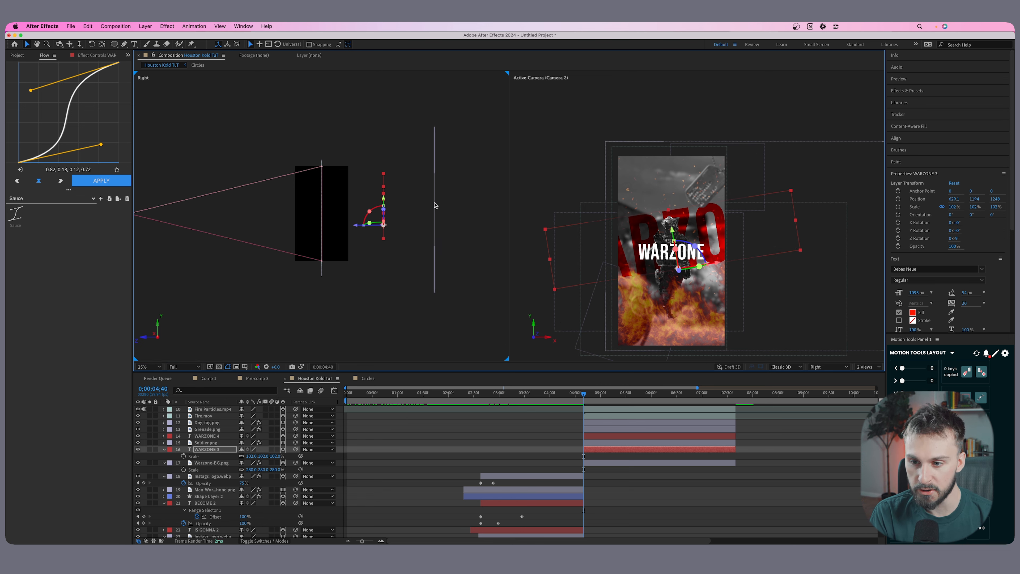
click(383, 216)
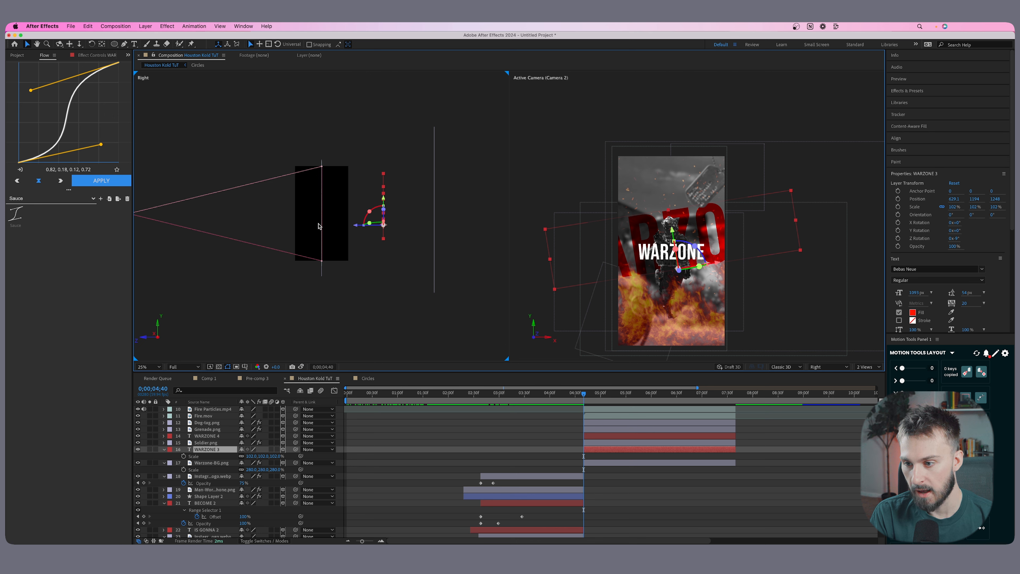
click(322, 225)
click(383, 219)
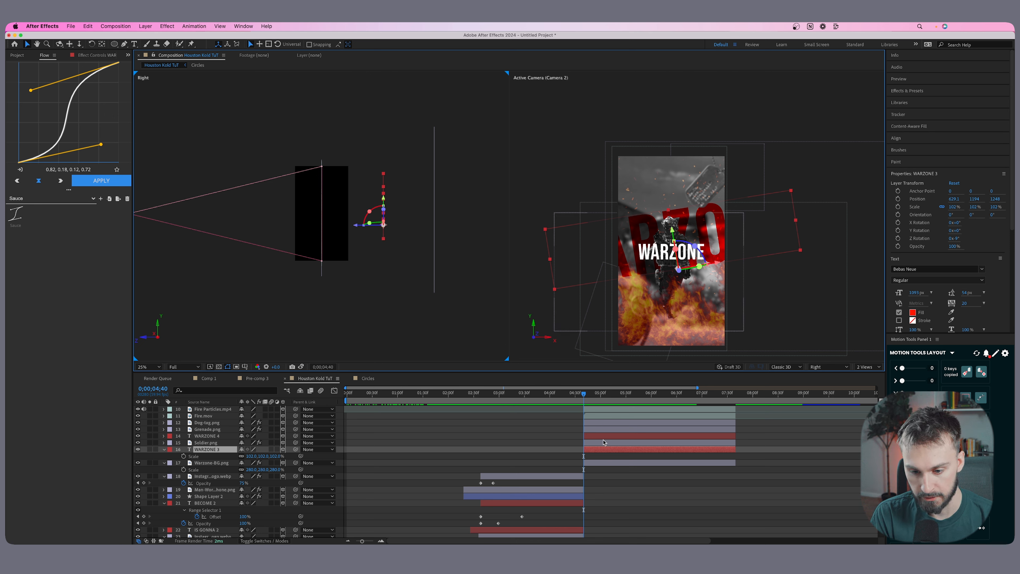
Bring Grenade.png forward in the Right view to about Z -2128 and reposition it at the frame's lower-left edge.
click(602, 443)
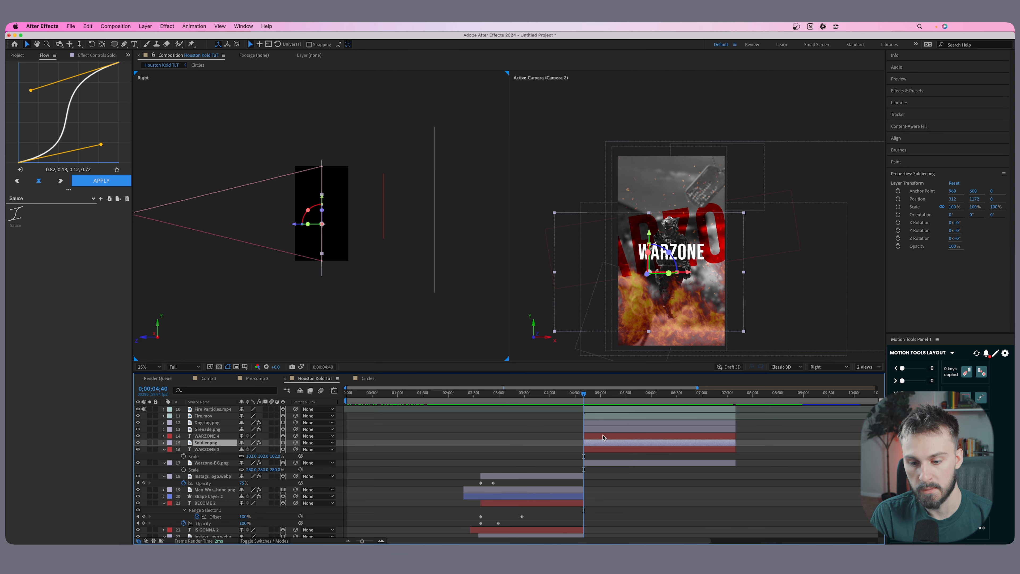
click(602, 437)
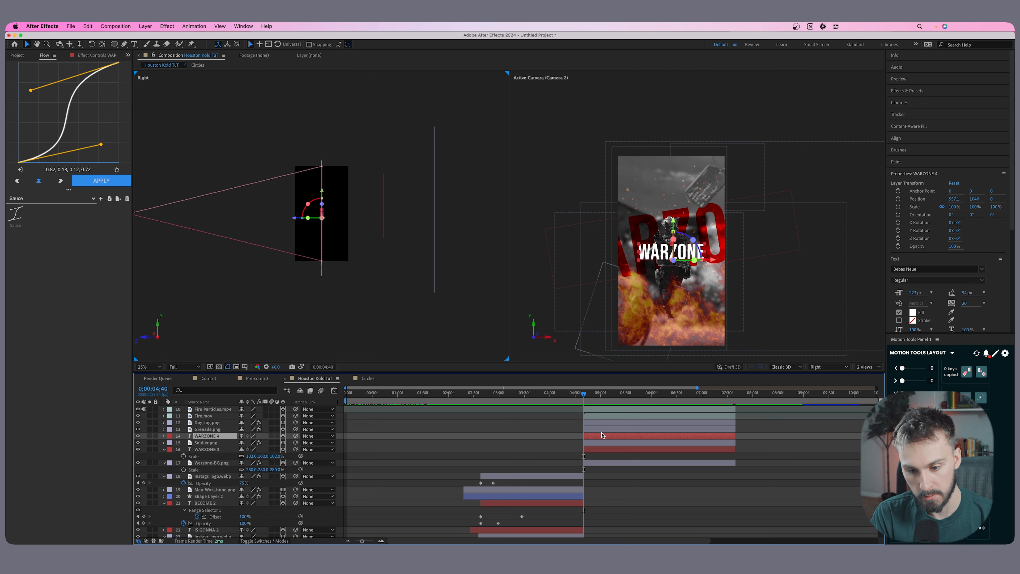
click(601, 430)
drag(294, 248, 230, 252)
scroll(197, 245, up, 1)
scroll(210, 252, down, 1)
drag(529, 345, 584, 281)
Scale Grenade.png to 23% and raise it slightly inside the lower-left part of the frame.
key(s)
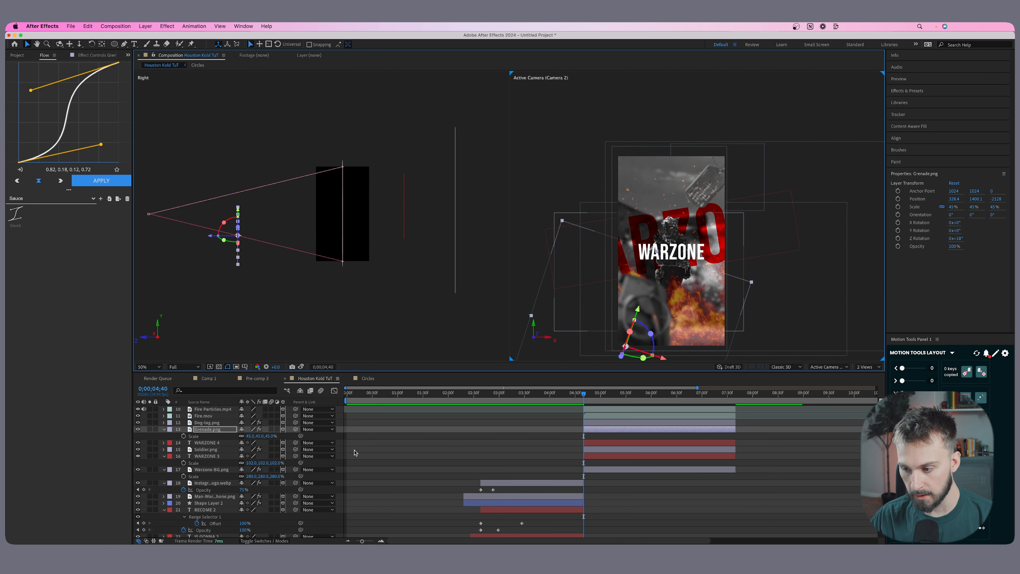
drag(250, 436, 246, 437)
drag(636, 339, 643, 315)
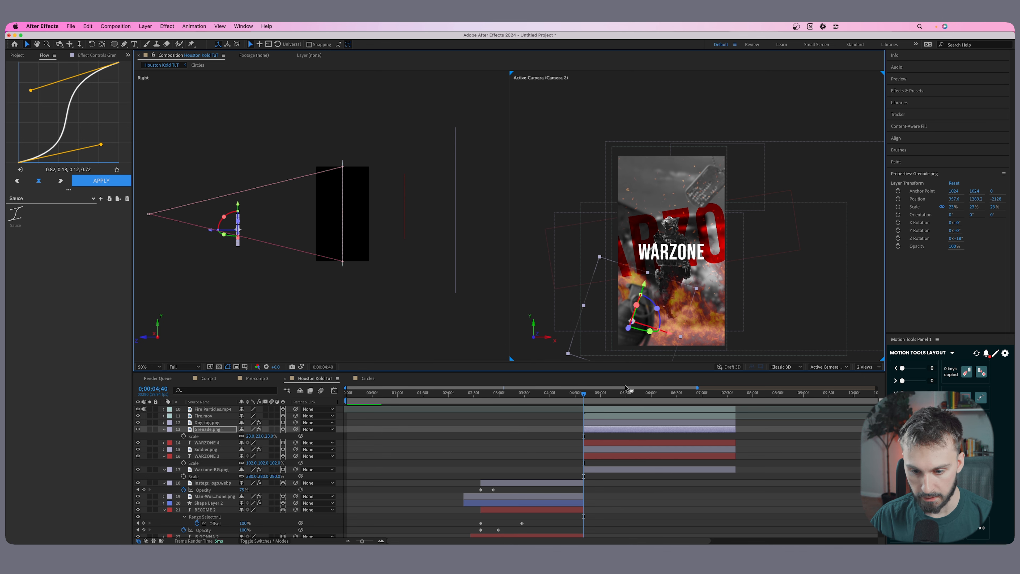
Bring Dog-tag.png forward to about Z -1976, then scale it to 83% and fit it into the frame's upper-right corner.
click(599, 422)
drag(319, 182, 240, 176)
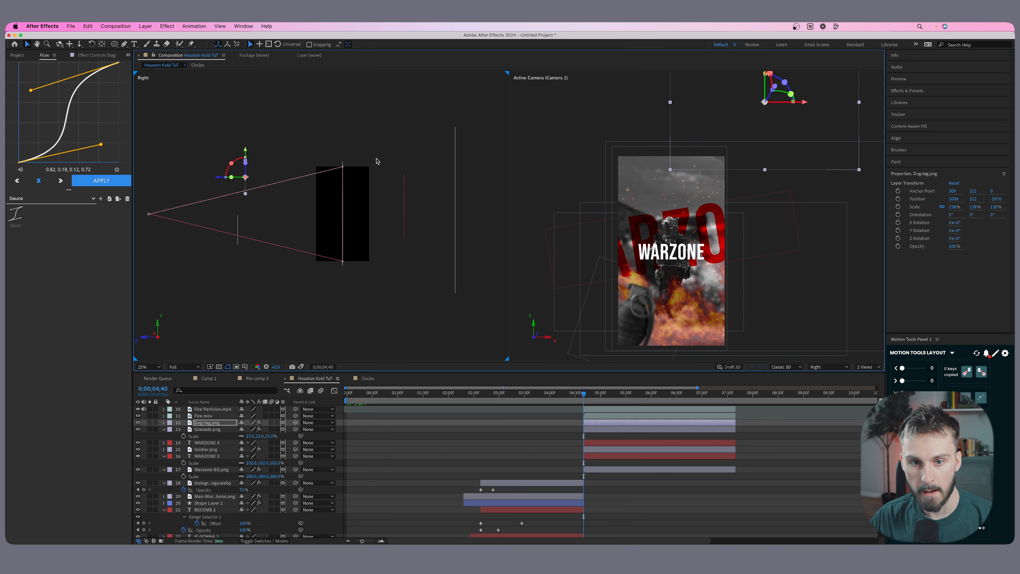
drag(773, 122, 737, 175)
key(s)
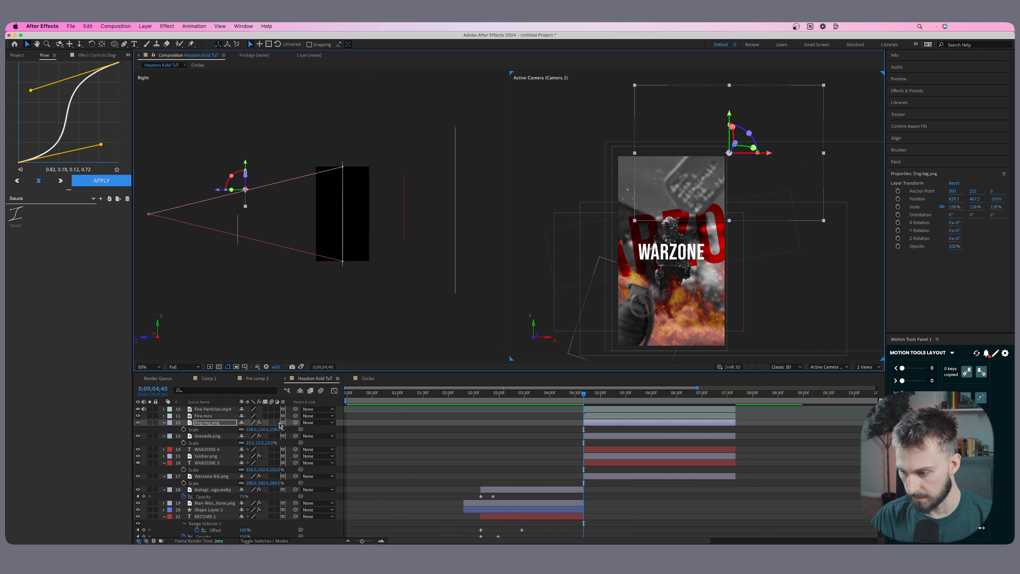
drag(249, 430, 220, 430)
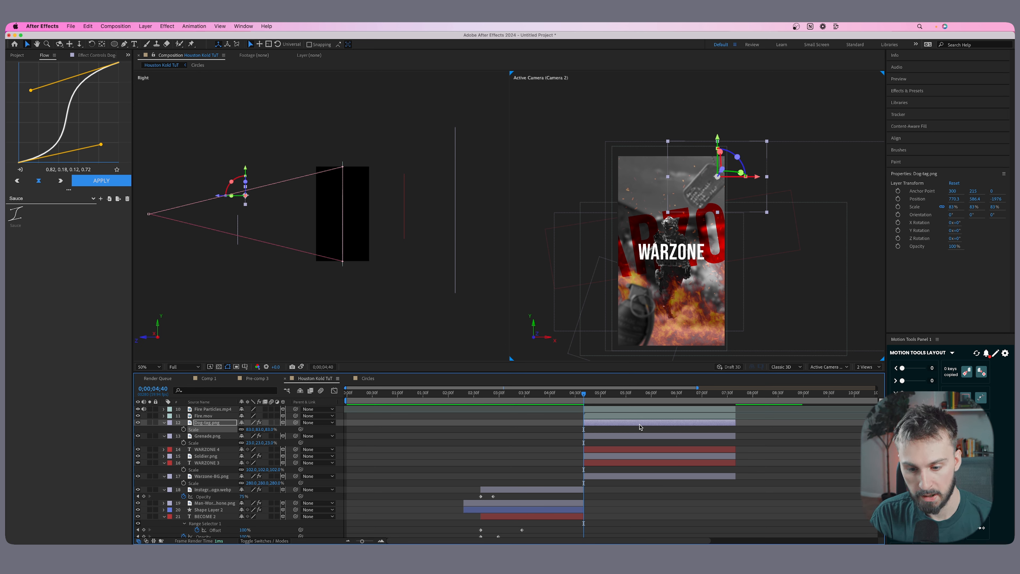
Bring Fire.mov forward to about Z -1328 and raise it to about Y 1004.
click(592, 418)
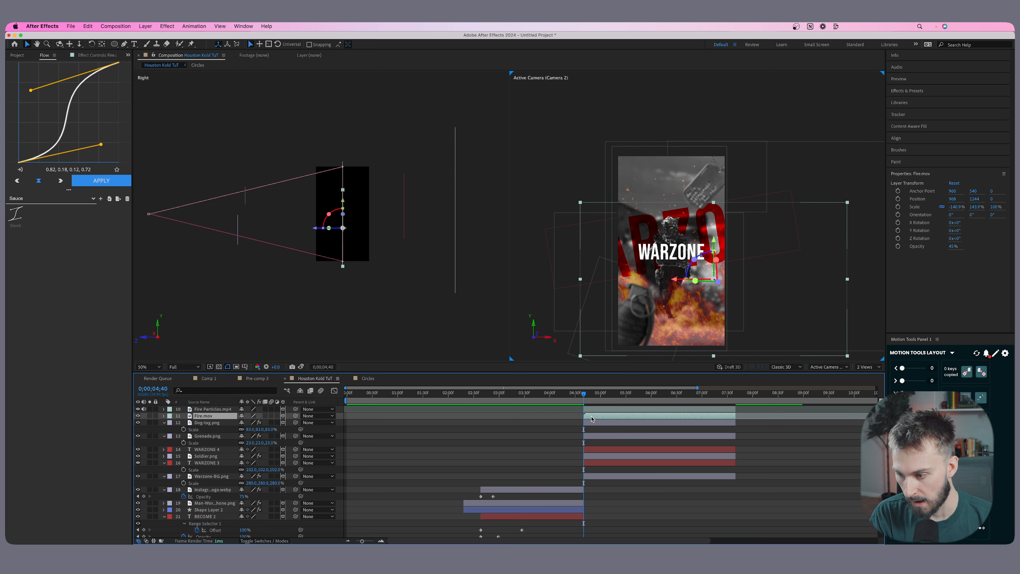
drag(316, 228, 225, 234)
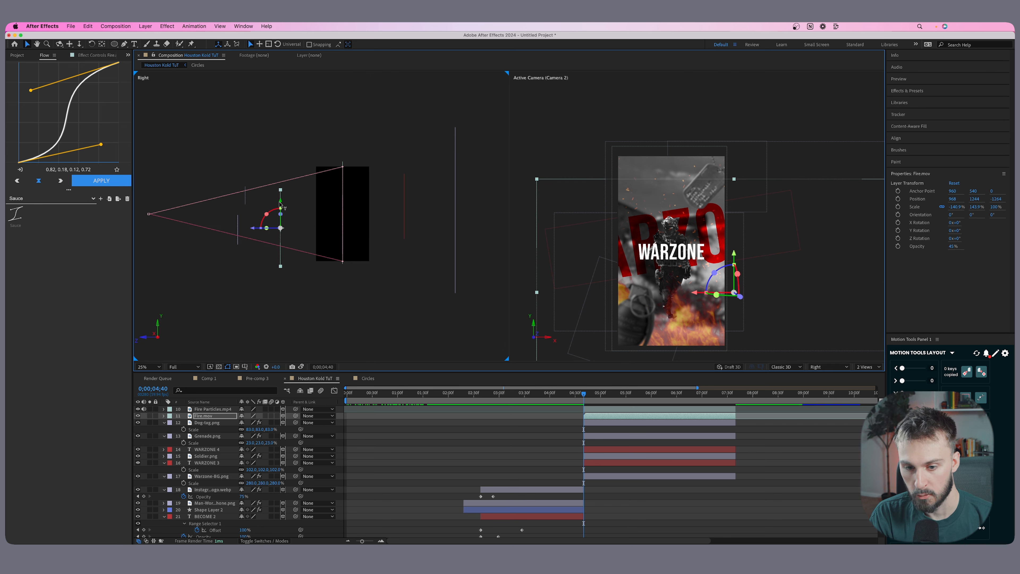
drag(280, 207, 280, 195)
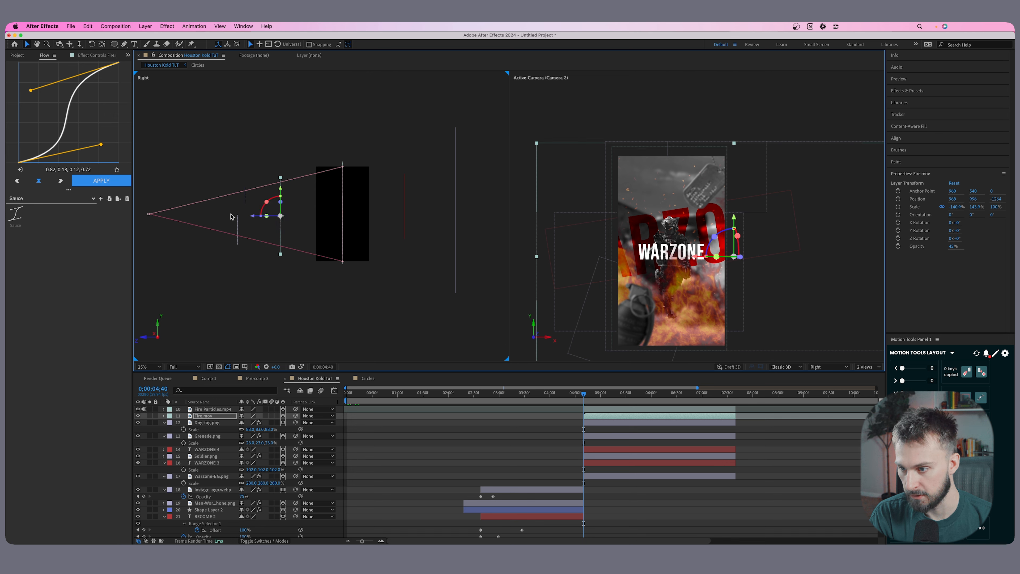
drag(252, 218, 251, 219)
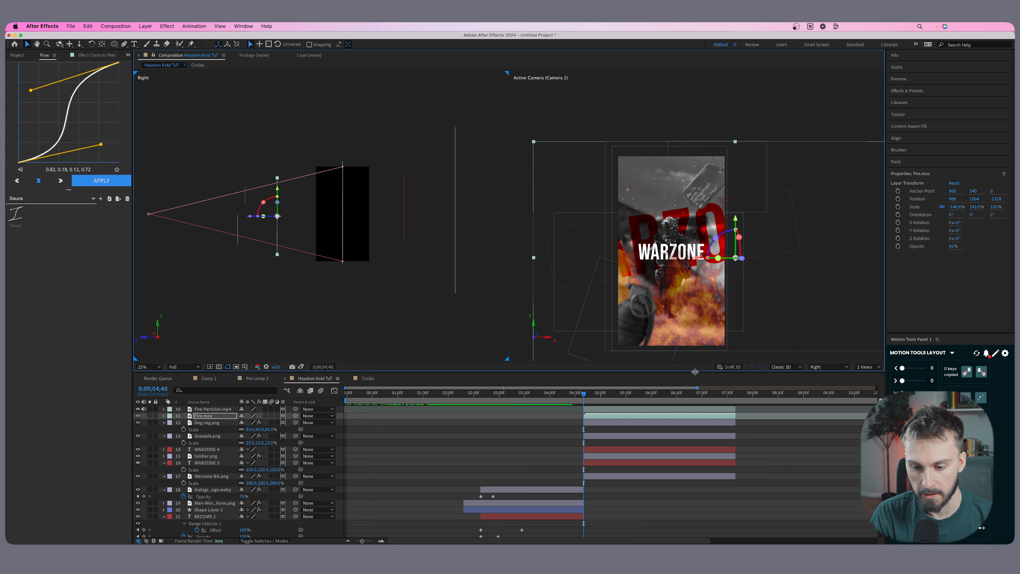
Set starting keyframes at 4;40 on Camera 2's point of interest, position, orientation and rotation properties.
scroll(599, 442, up, 5)
click(600, 410)
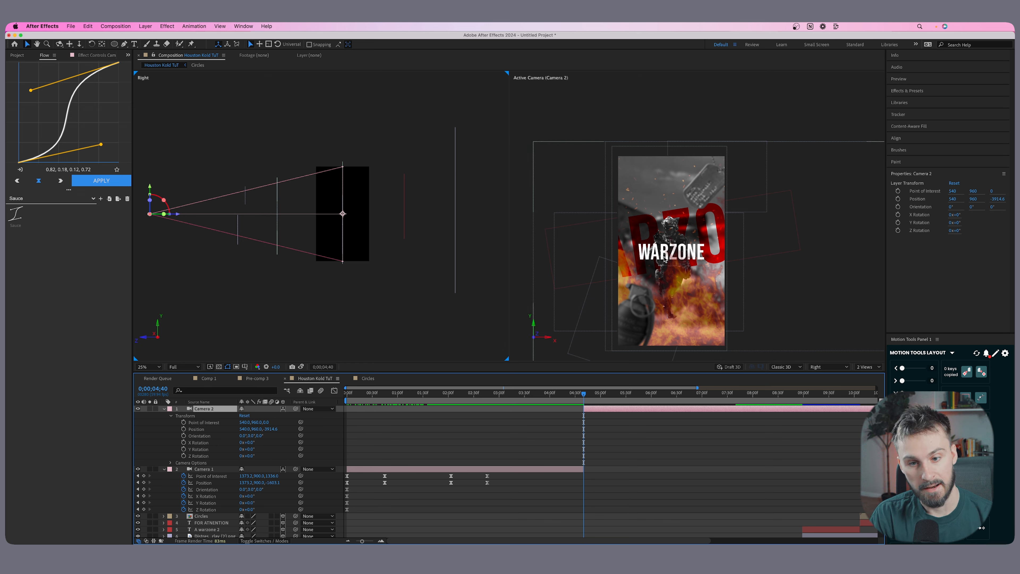
drag(184, 422, 183, 456)
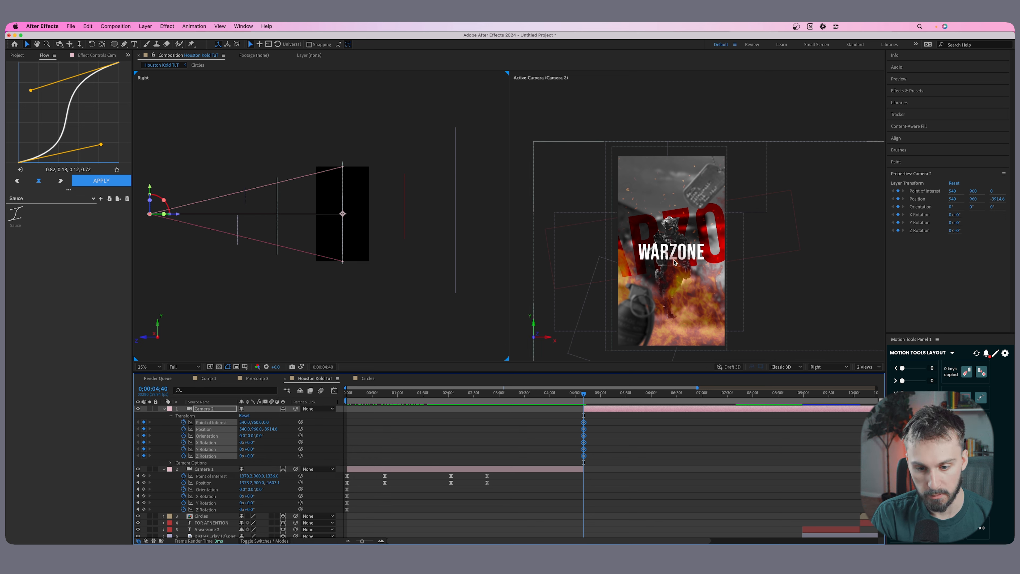
At 5;58, dolly Camera 2 toward the soldier and pan it to about X 531, Y 996, Z -2747.
key(space)
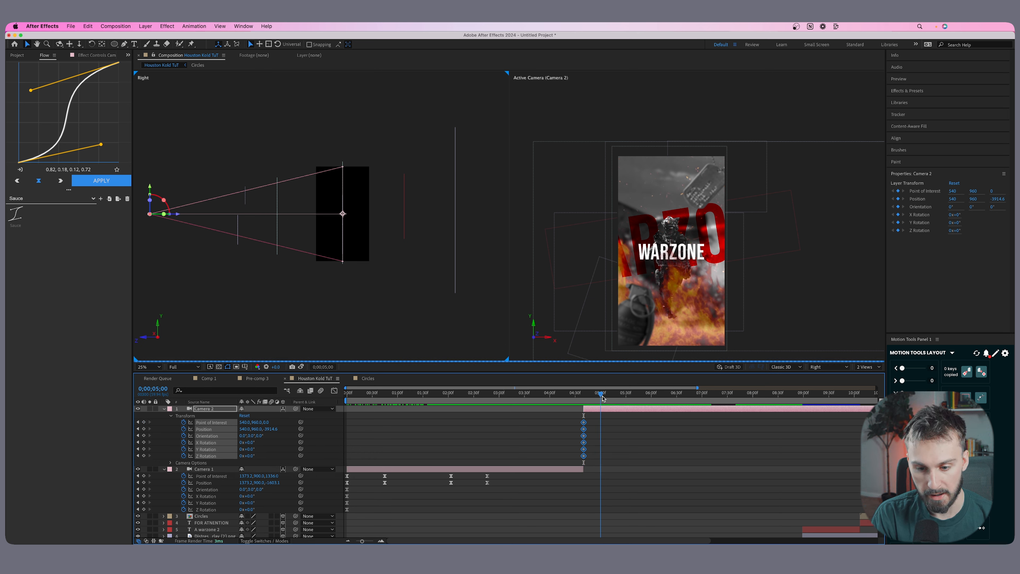
scroll(645, 402, down, 5)
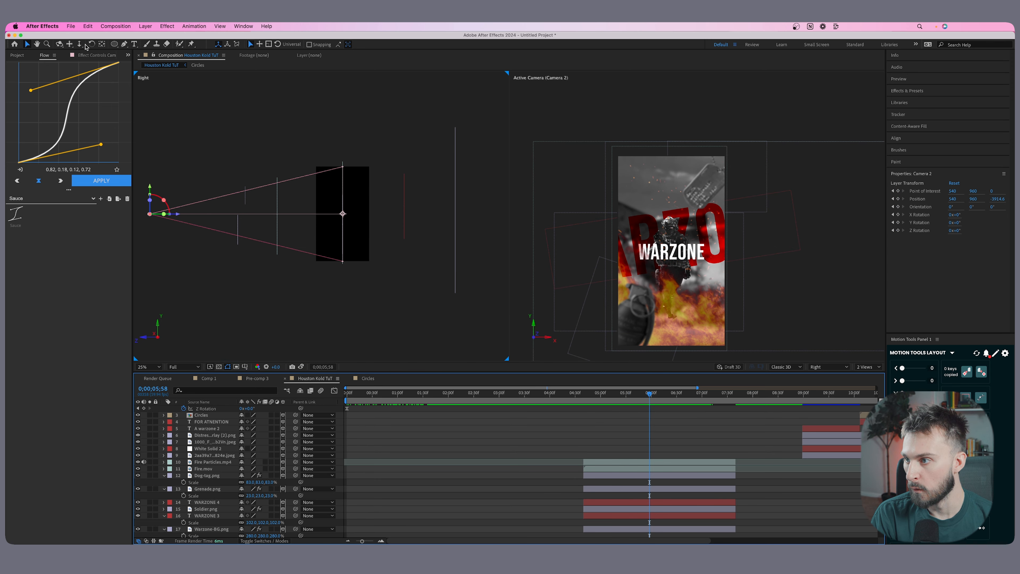
click(80, 45)
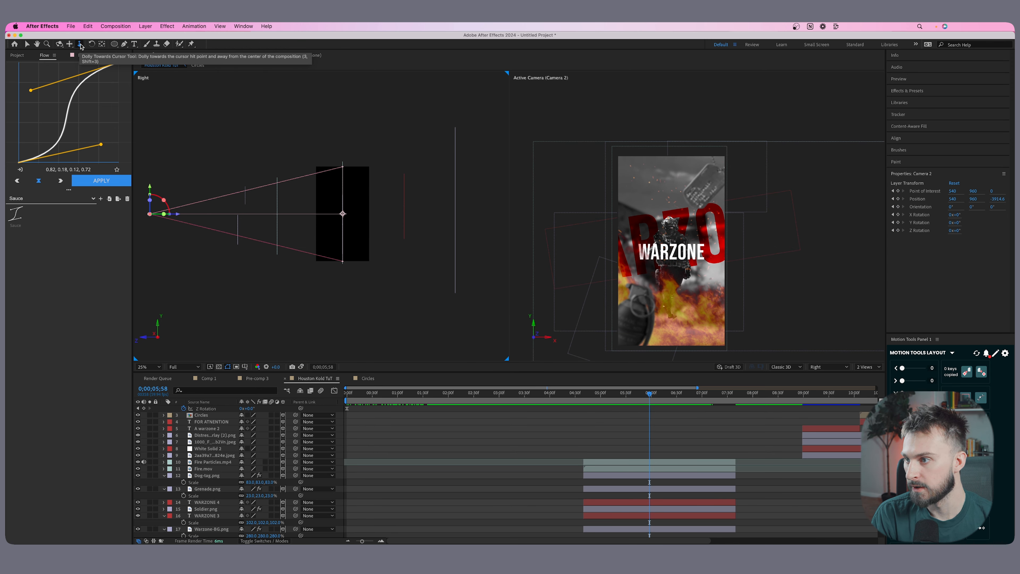
scroll(517, 477, up, 5)
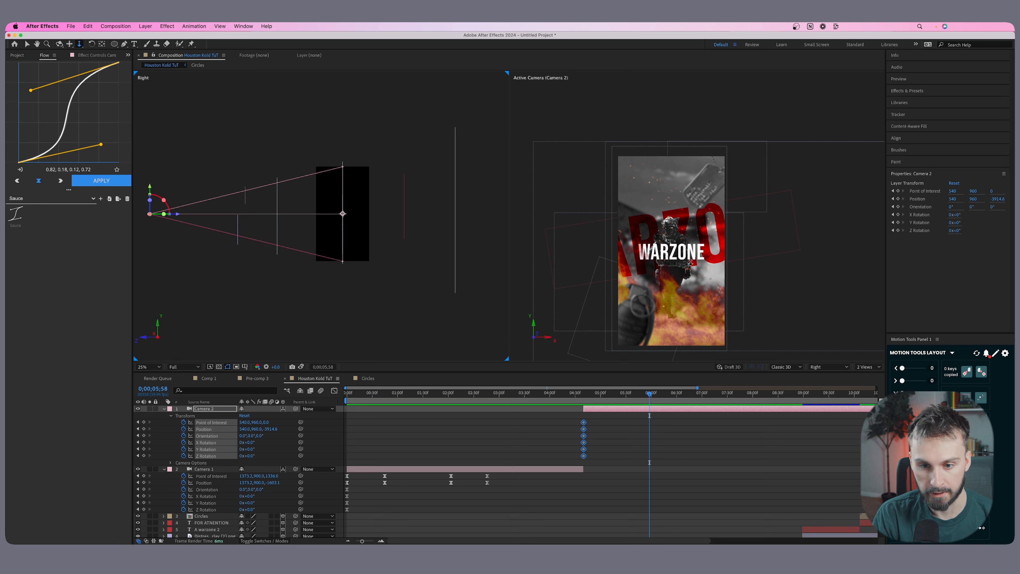
drag(676, 262, 683, 212)
click(70, 44)
drag(663, 250, 674, 278)
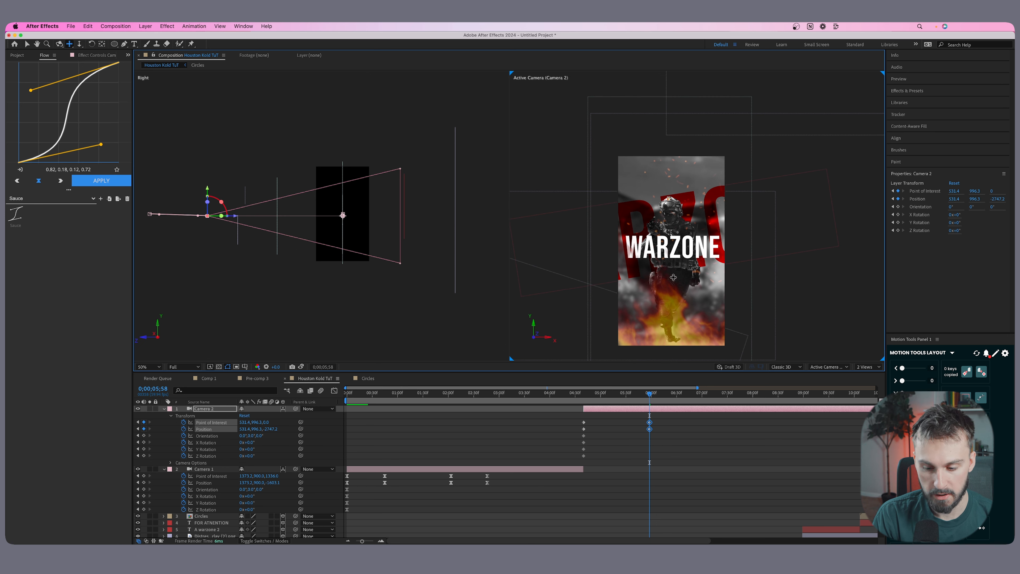
Scale the white WARZONE 4 text down to 81%.
scroll(647, 480, down, 5)
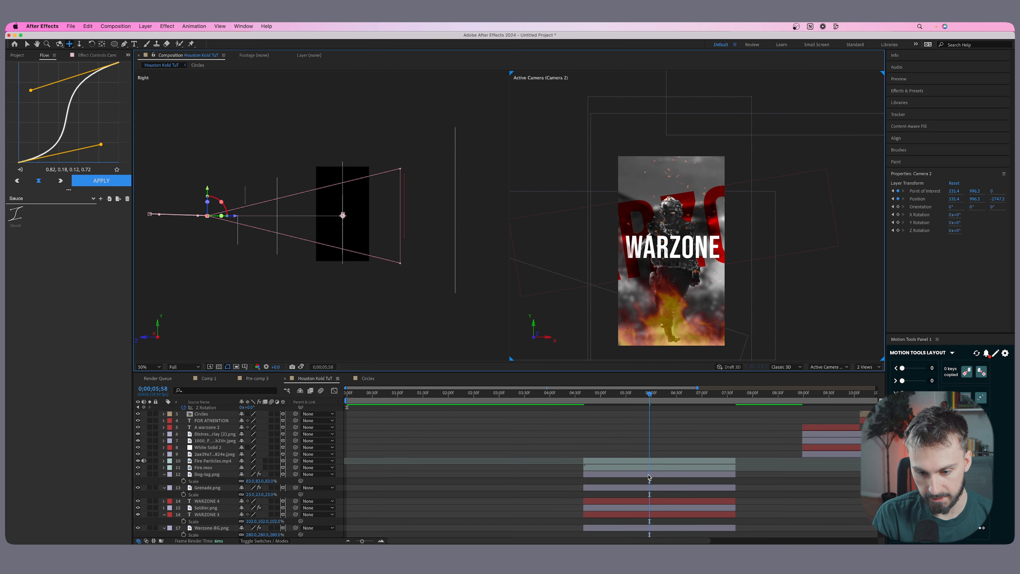
click(647, 468)
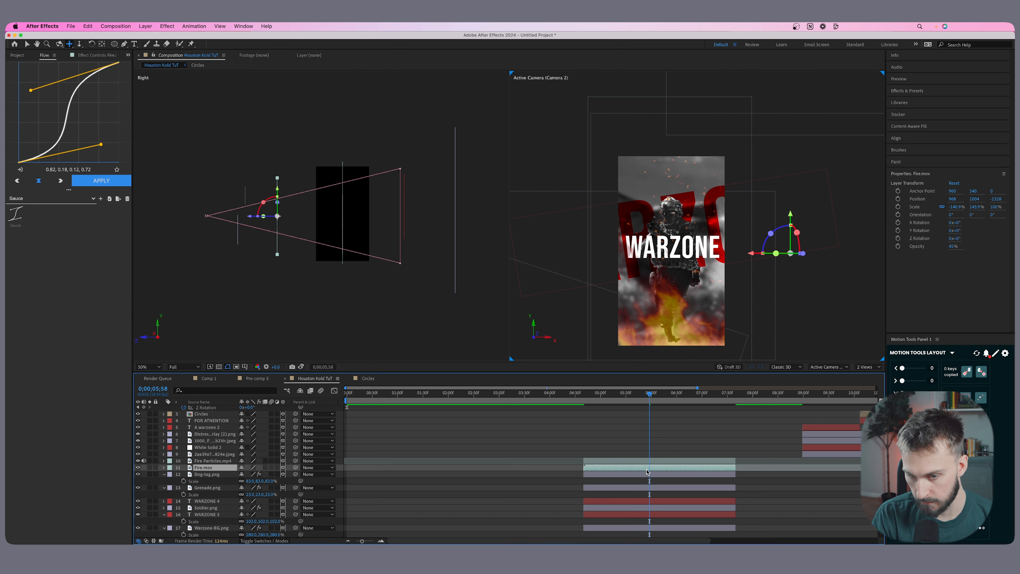
click(643, 501)
key(s)
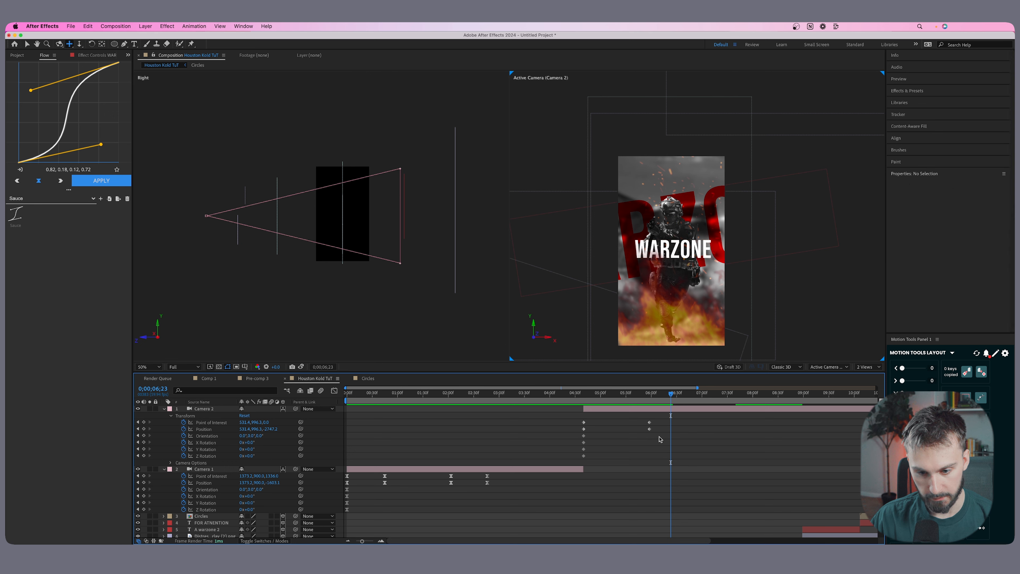
Move Camera 2's ending point of interest and position keyframes earlier, to just after 5;00, and preview the move.
click(649, 422)
drag(657, 445, 611, 425)
drag(601, 395, 577, 397)
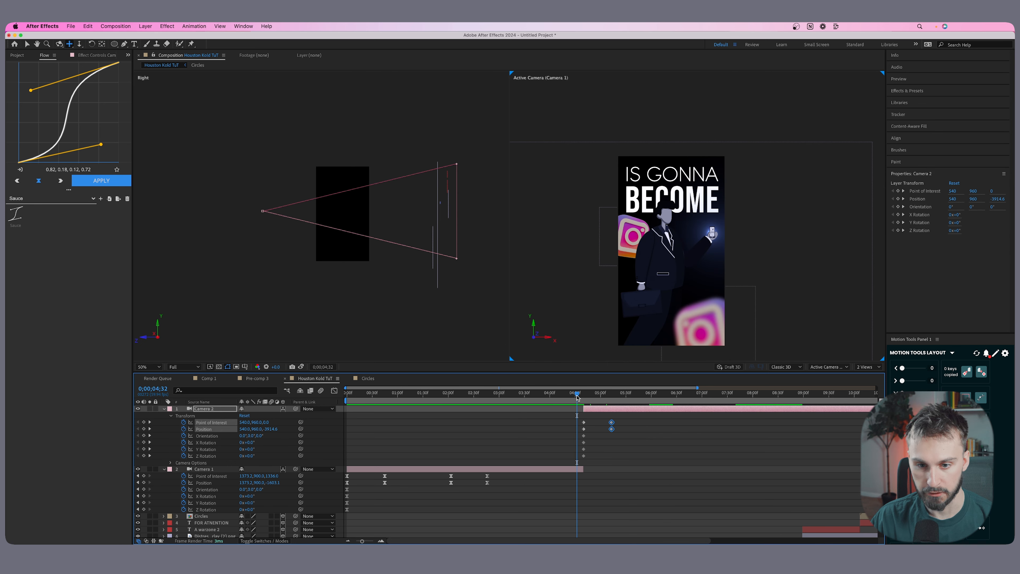
key(space)
key(space)
Apply Easy Ease to both pairs of Camera 2's point of interest and position keyframes.
drag(655, 433, 567, 414)
drag(686, 434, 596, 422)
mouse_move(670, 432)
mouse_down()
mouse_move(550, 414)
mouse_move(644, 437)
mouse_up()
right_click(612, 428)
mouse_move(658, 535)
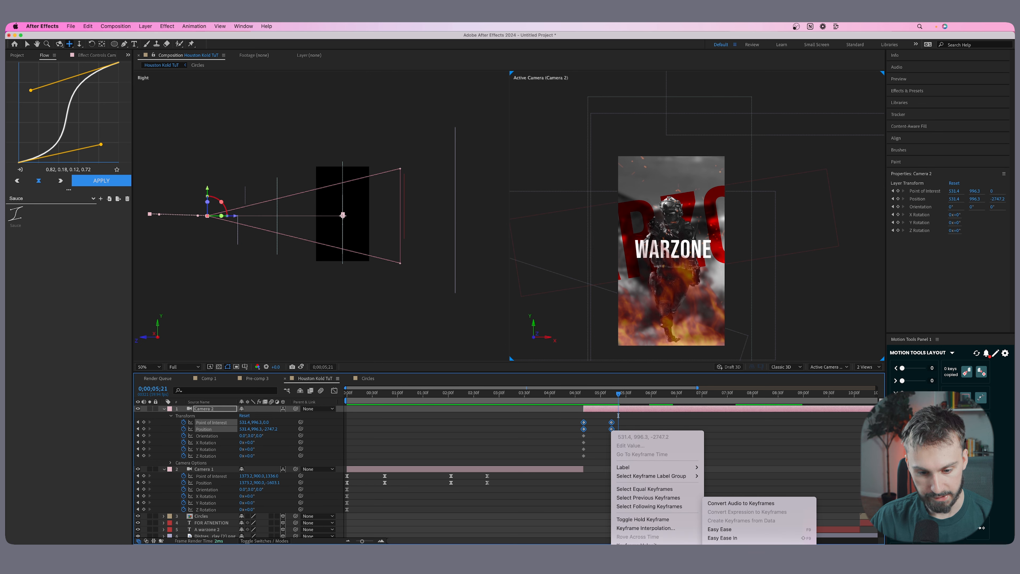
click(755, 529)
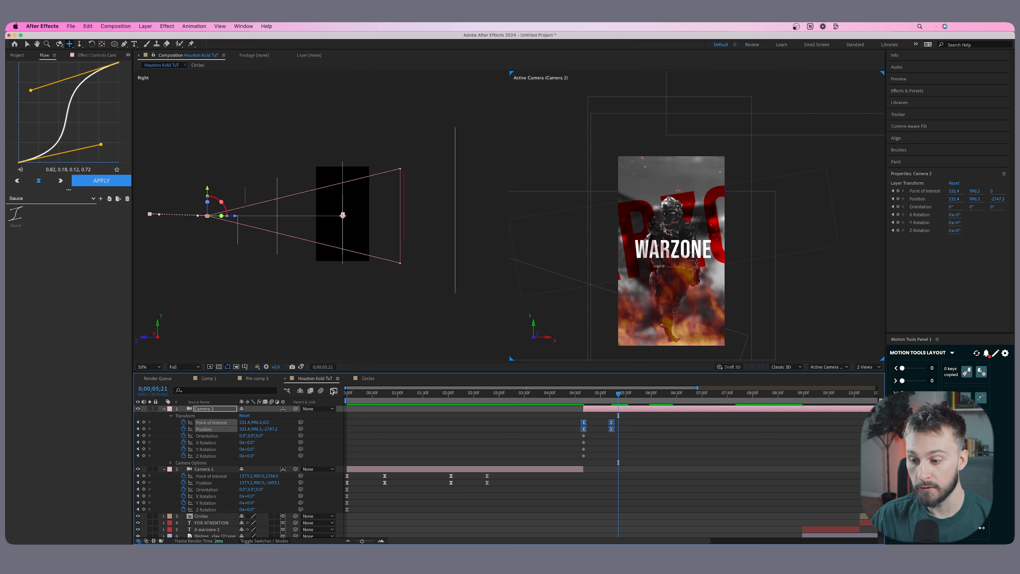
Try skewing Camera 2's speed curve toward its start and delaying its ending keyframes, and preview the motion.
click(334, 392)
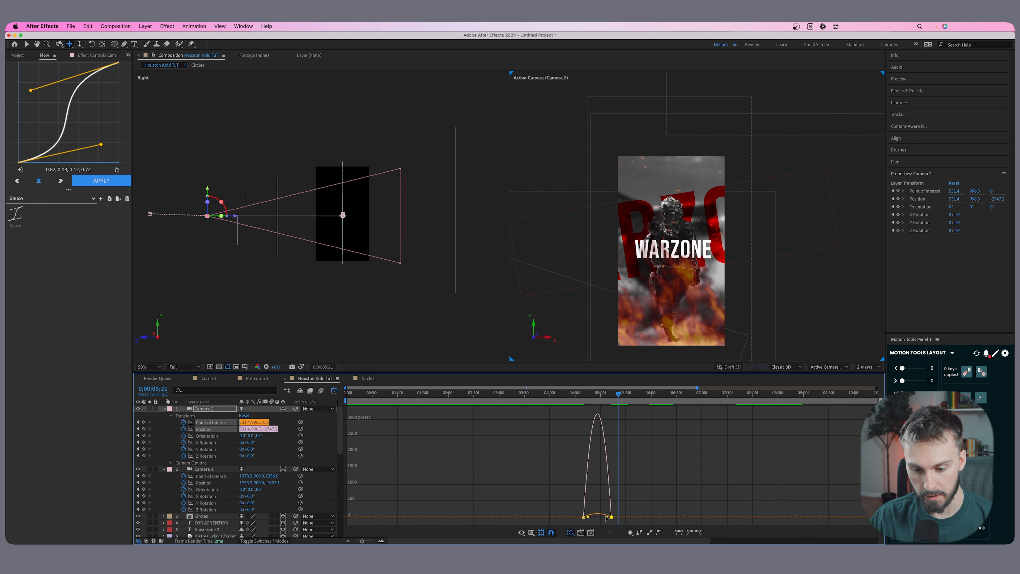
drag(607, 518, 597, 517)
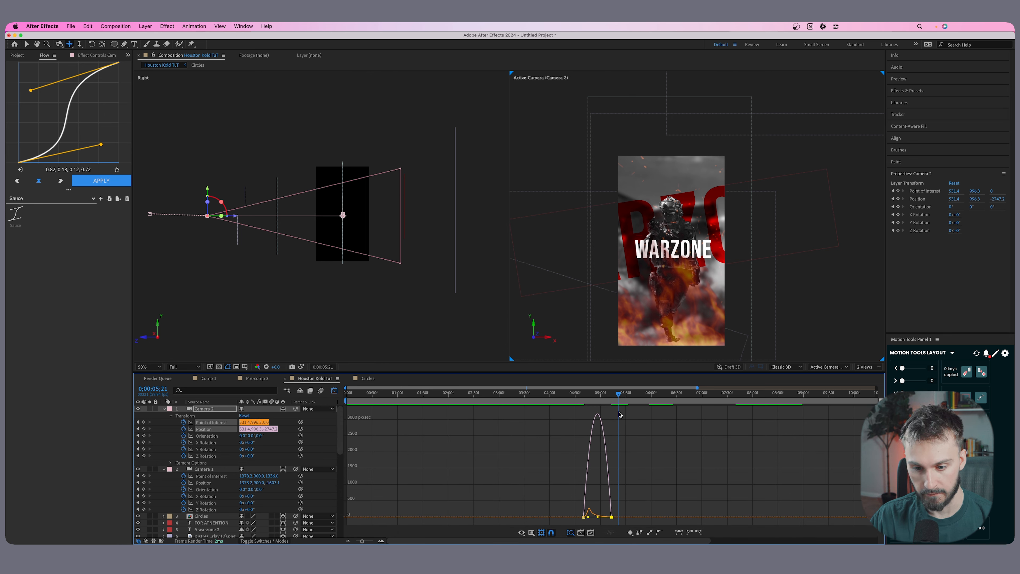
drag(616, 396, 638, 424)
key(shift+F3)
click(577, 394)
key(space)
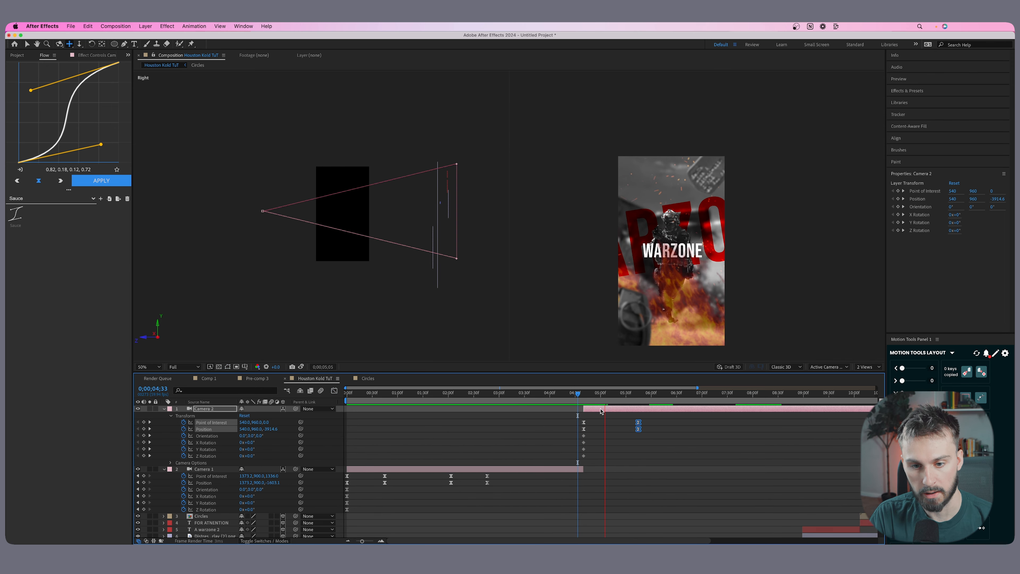
key(space)
Undo the delayed ending keyframes and the speed curve adjustment on Camera 2.
key(shift+F3)
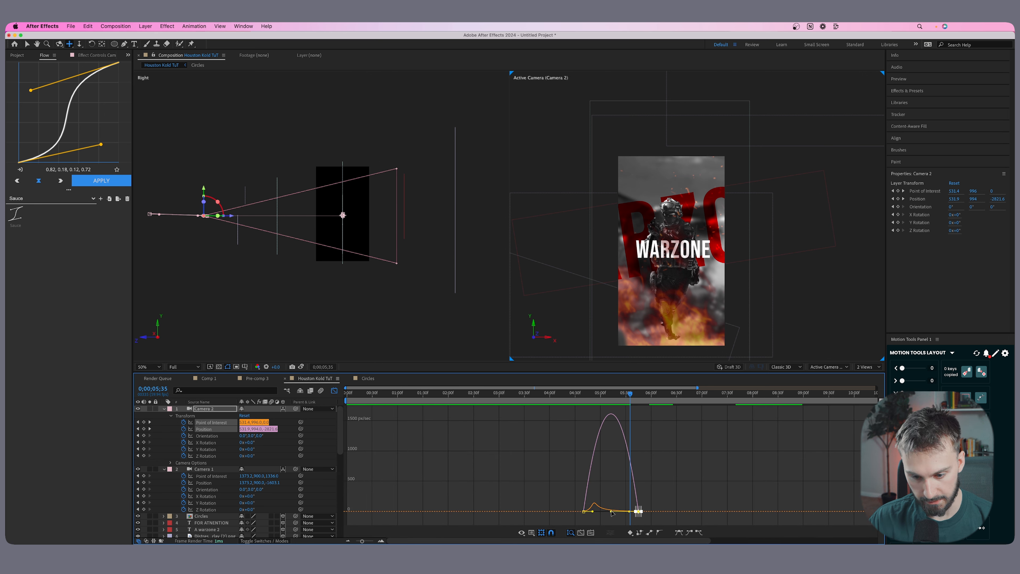
key(shift+F3)
key(ctrl+z)
Reshape Camera 2's speed curve so the move starts fast and settles slowly, and shift its ending keyframes slightly later.
key(shift+F3)
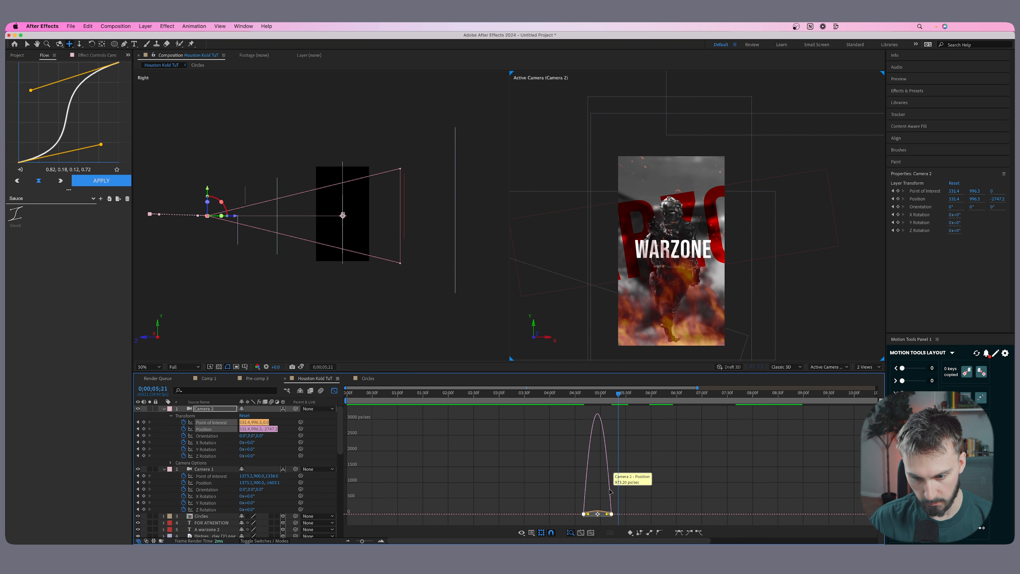
drag(608, 517, 598, 516)
click(368, 379)
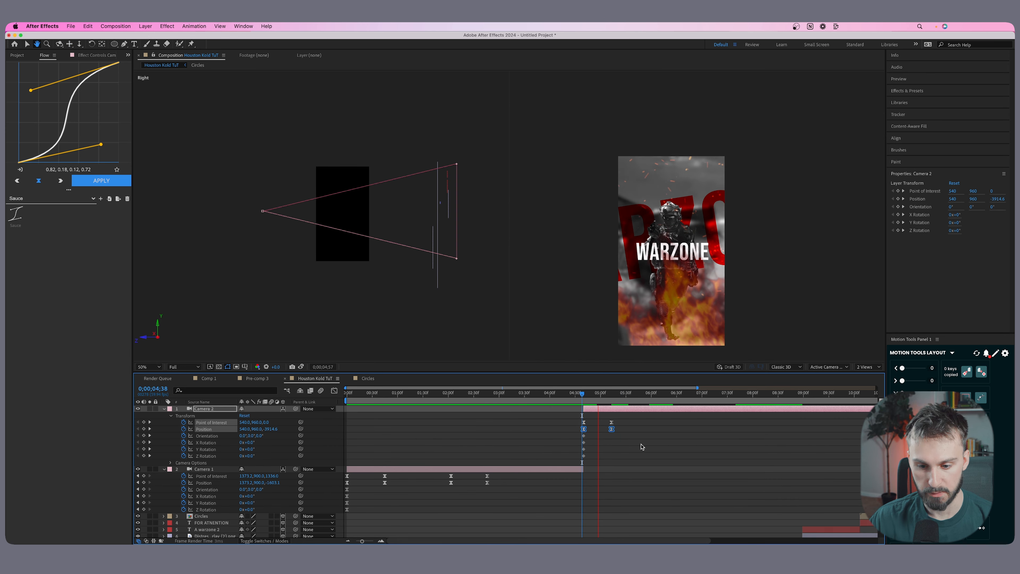
drag(649, 444, 336, 398)
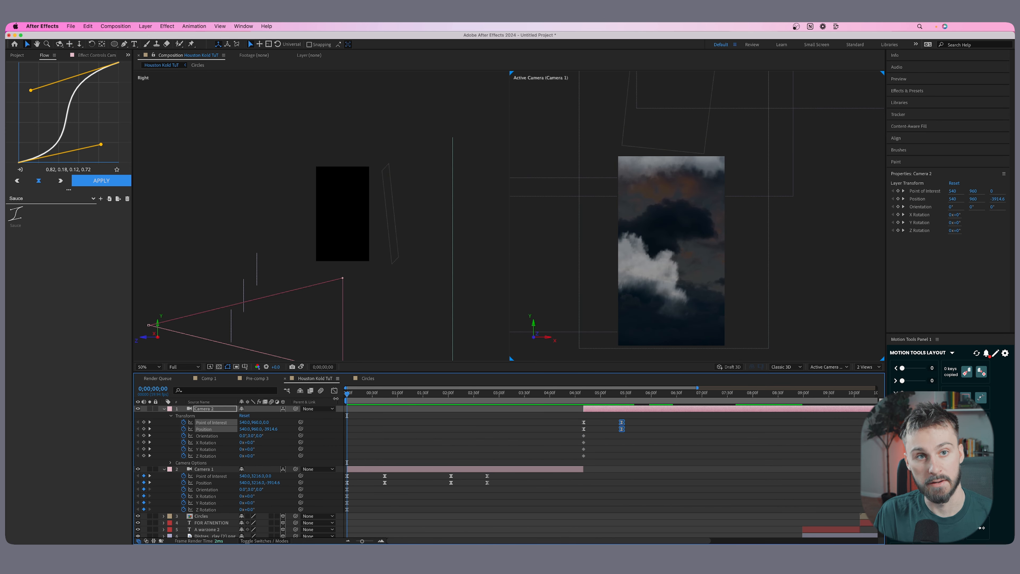
Preview the opening, then cut the walking-man scene's layers at 0;00;04;06 and delete everything after the cut.
key(space)
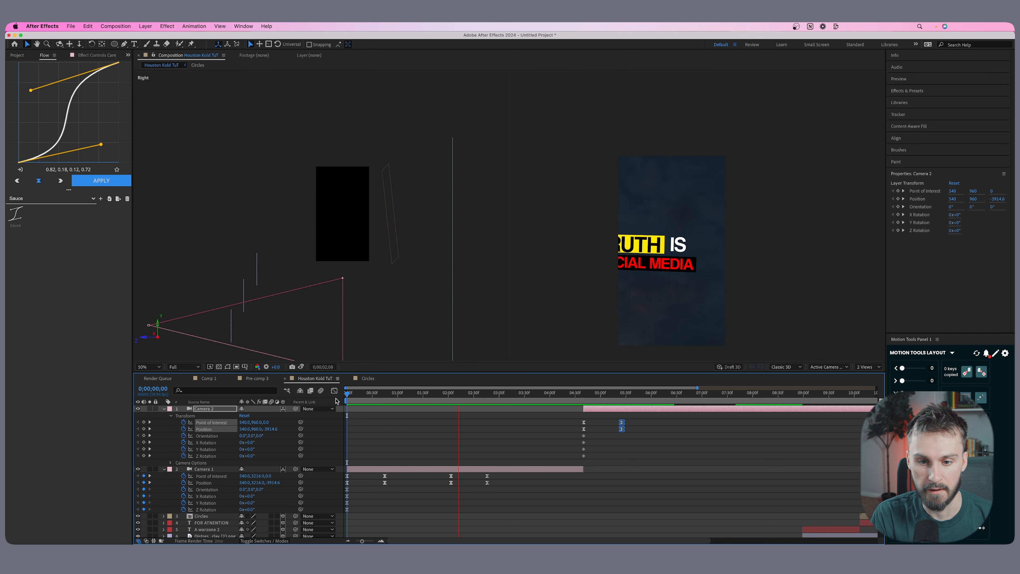
click(558, 396)
click(561, 396)
scroll(568, 502, down, 10)
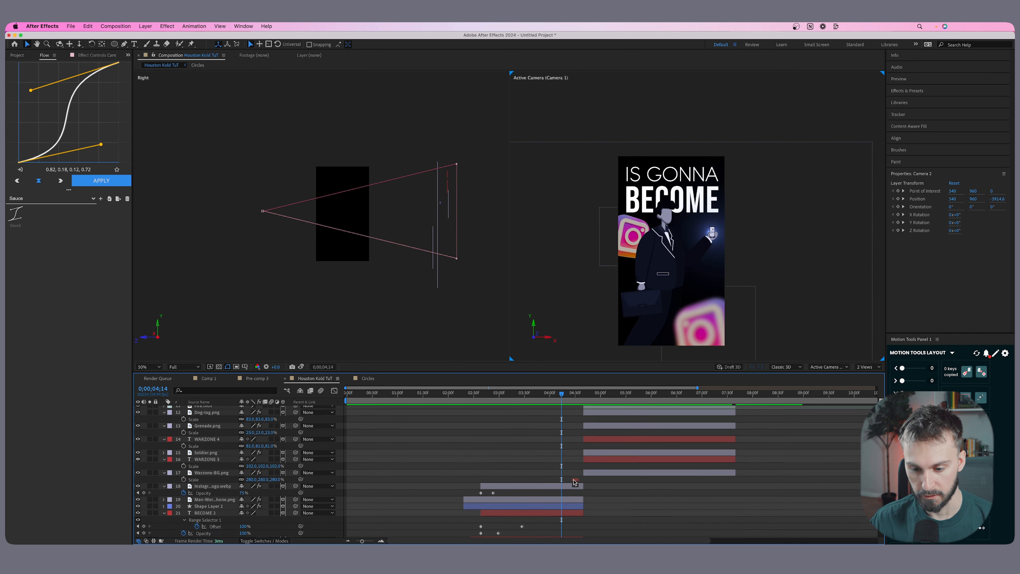
click(568, 528)
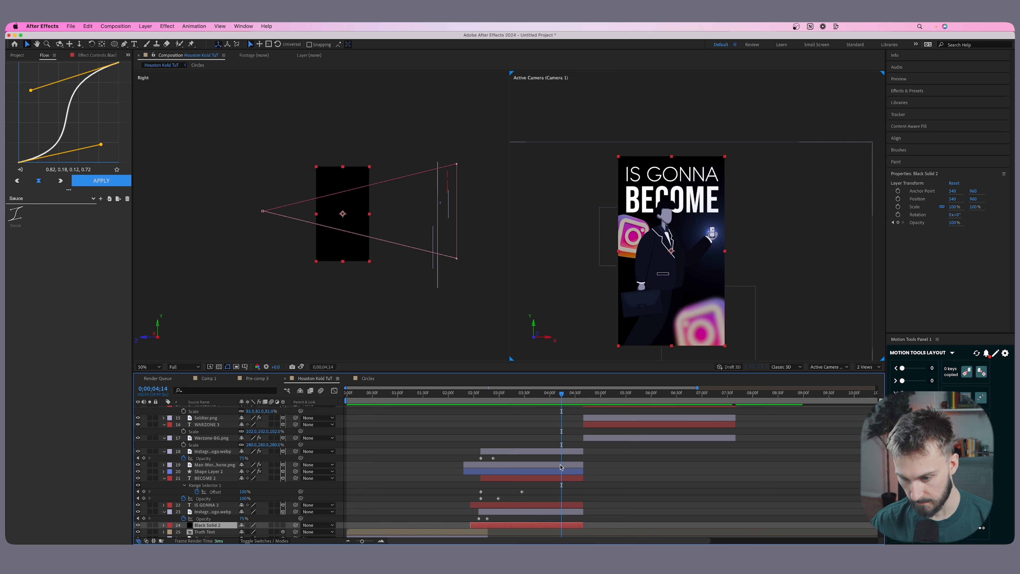
shift+click(551, 454)
key(super+shift+d)
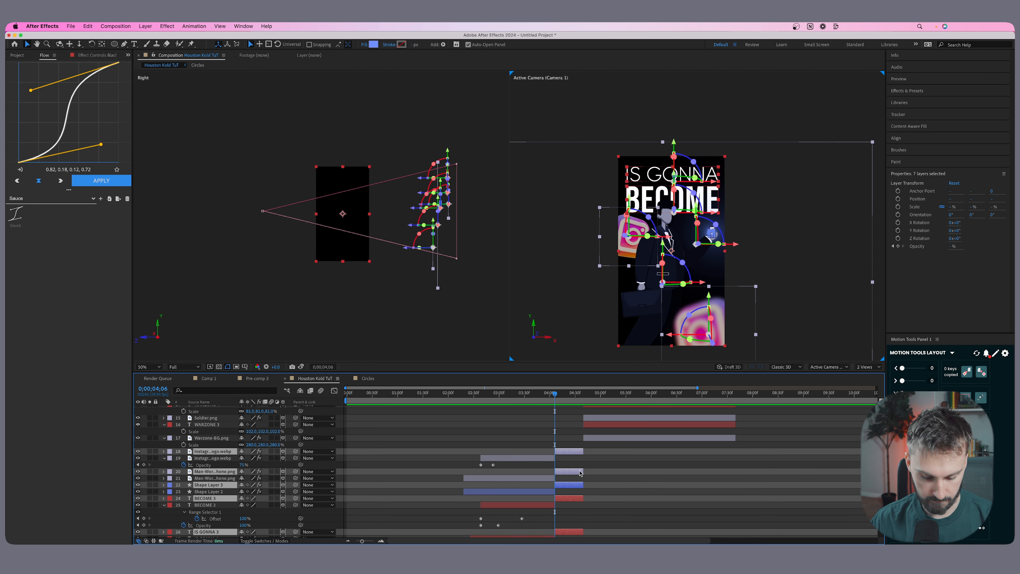
key(Delete)
Shift all WARZONE scene layers, from Fire Particles.mp4 to Warzone-BG.png, earlier so they start at 0;00;04;06.
scroll(617, 452, up, 5)
click(613, 504)
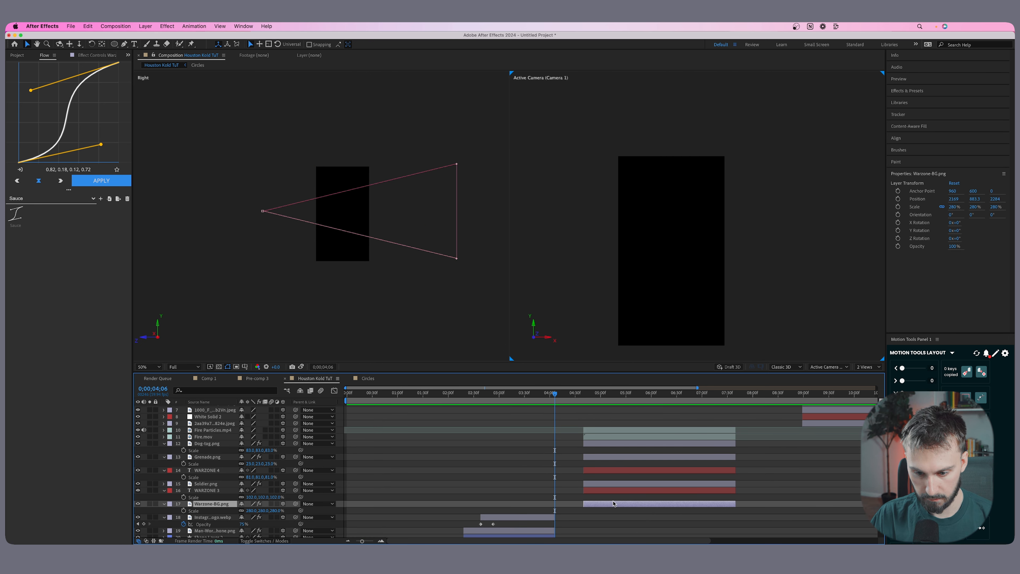
shift+click(621, 438)
shift+click(624, 432)
drag(623, 432, 555, 469)
End Camera 1 at 0;00;04;06 and shift Camera 2 with its keyframes to start at that same time.
scroll(588, 458, up, 5)
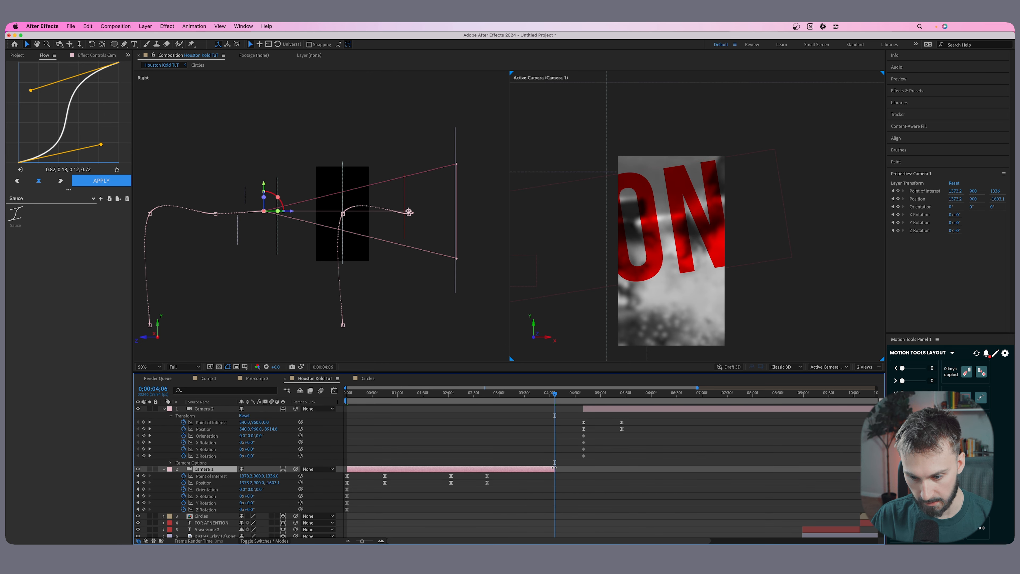
click(617, 418)
drag(599, 409, 574, 409)
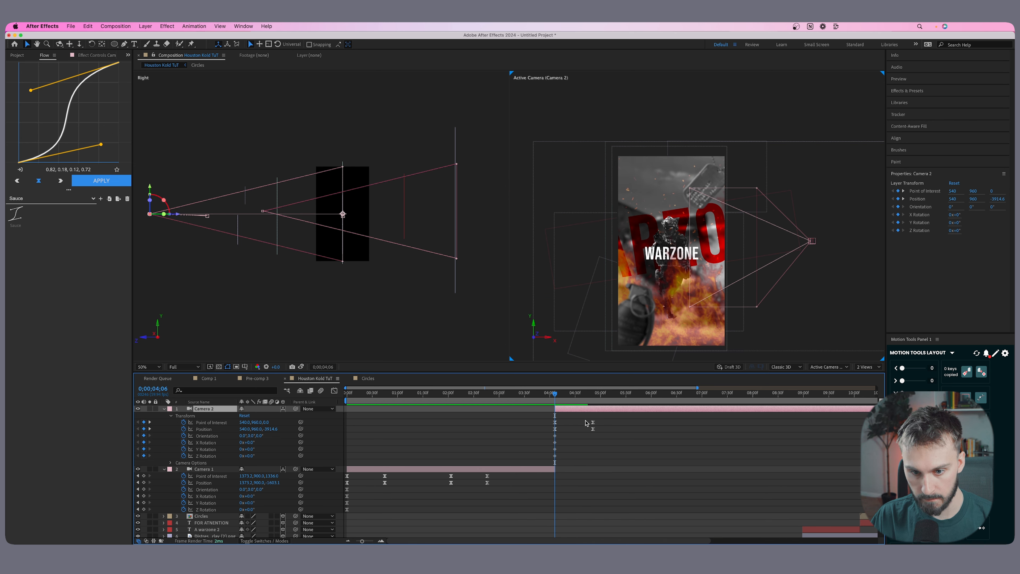
Preview the cut from the walking-man scene into the WARZONE scene and its camera move.
click(619, 476)
scroll(586, 479, down, 5)
key(space)
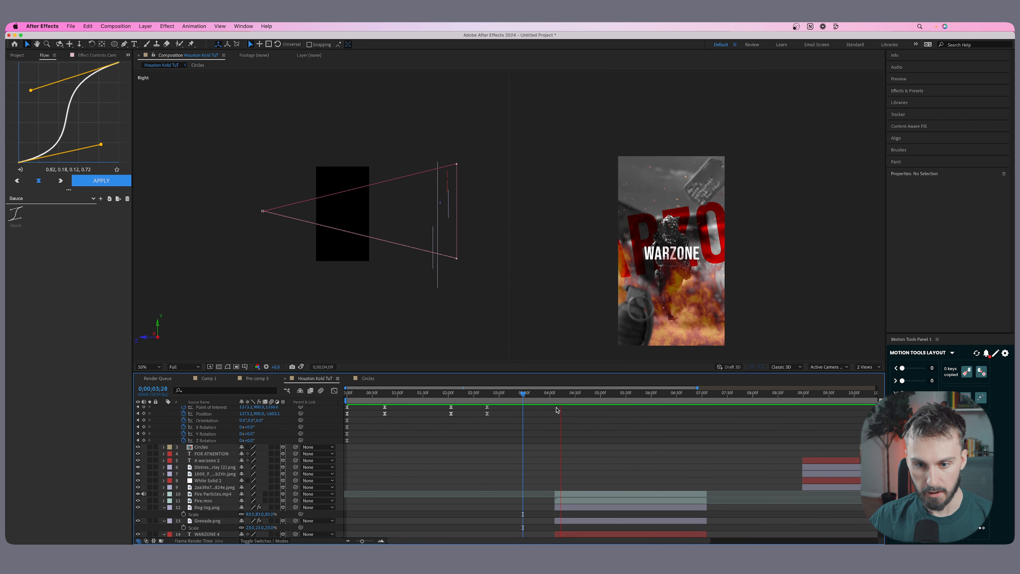
scroll(631, 467, down, 3)
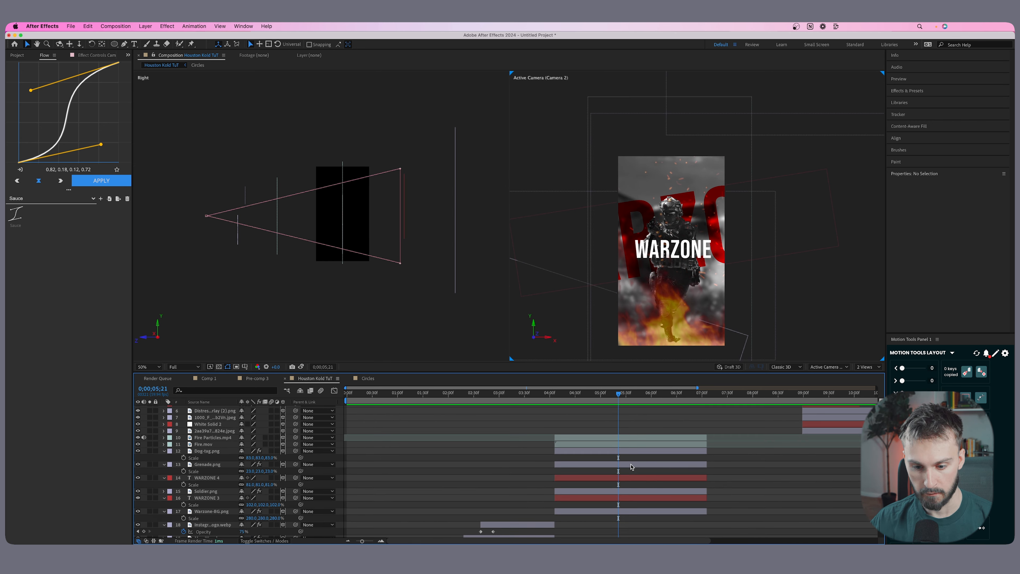
scroll(620, 421, up, 5)
drag(618, 400, 476, 412)
drag(598, 398, 554, 399)
key(space)
scroll(639, 434, down, 3)
Shift all parchment scene layers, from Circles to the parchment image, earlier so they start at 0;00;05;33.
drag(639, 399, 623, 401)
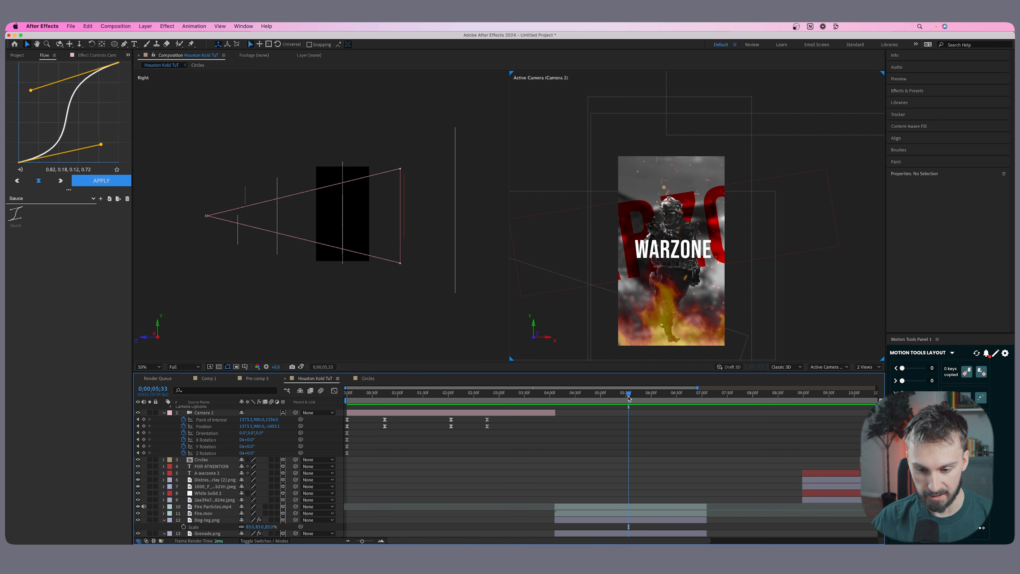
scroll(635, 482, down, 3)
click(635, 516)
shift+click(642, 444)
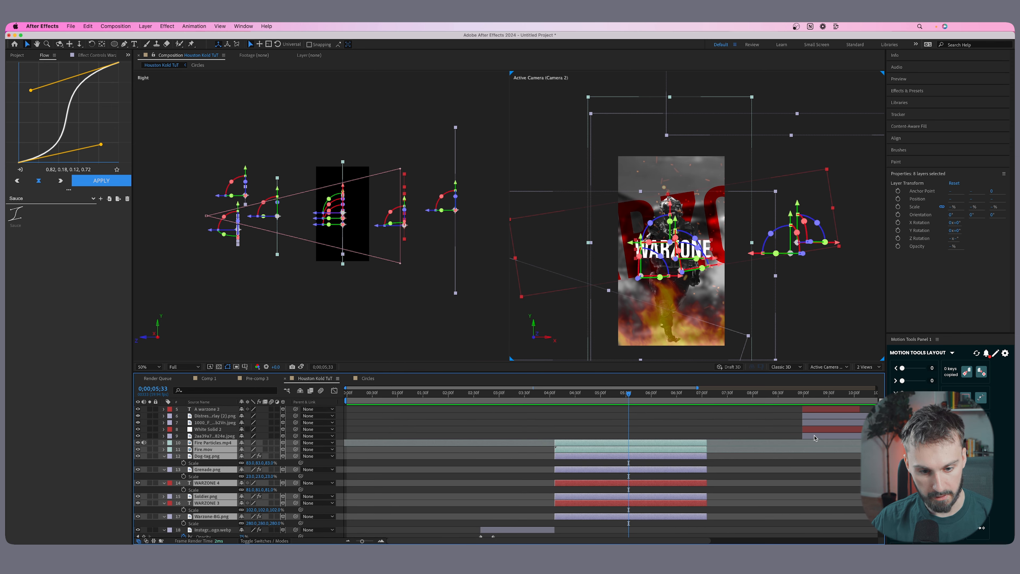
click(815, 437)
scroll(825, 466, up, 3)
drag(359, 541, 357, 541)
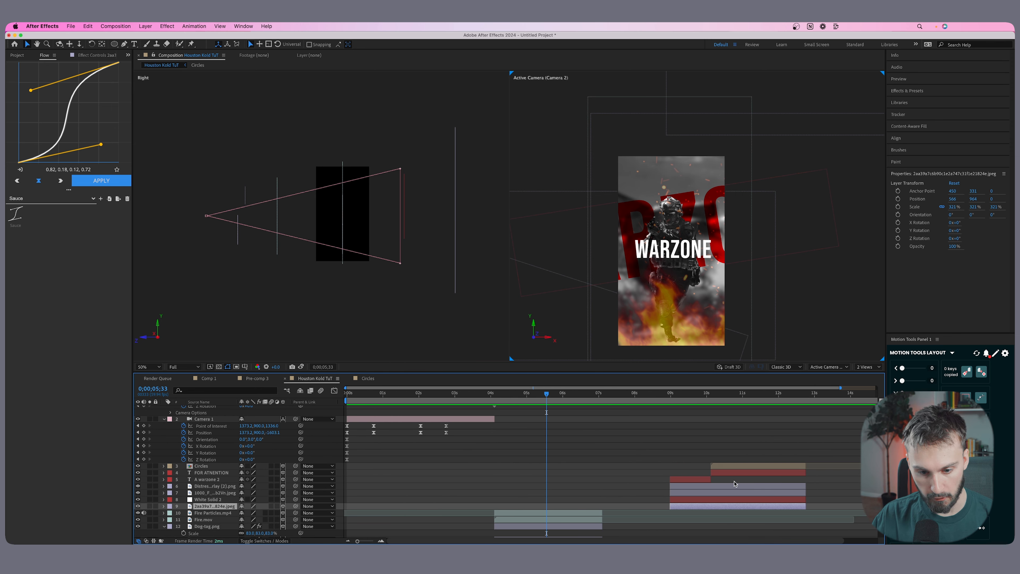
shift+click(718, 467)
drag(680, 487, 556, 489)
key(=)
key(=)
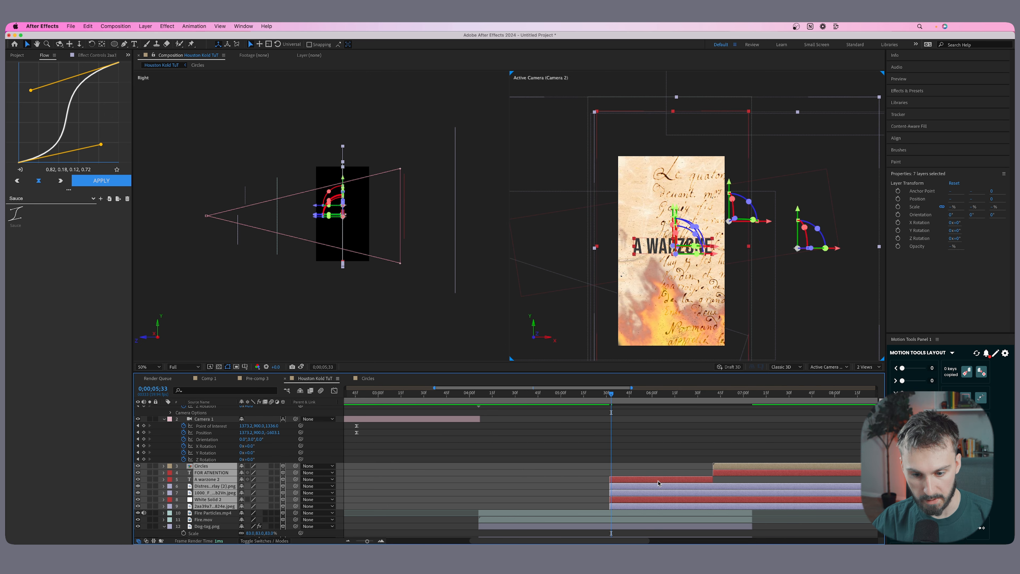
Nudge all seven parchment scene layers slightly later so they start at about 0;00;05;46.
drag(673, 481, 670, 482)
click(663, 449)
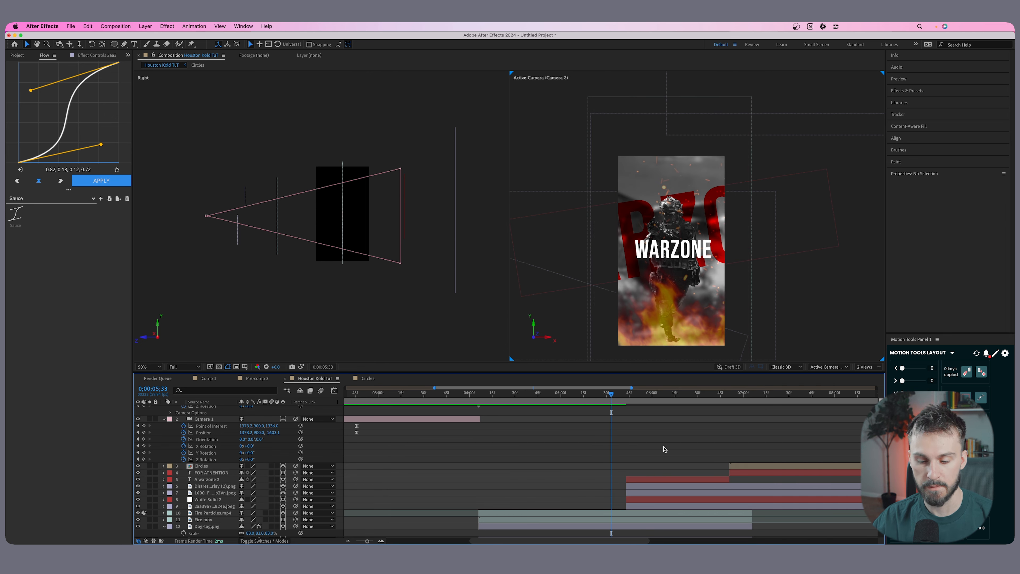
click(661, 507)
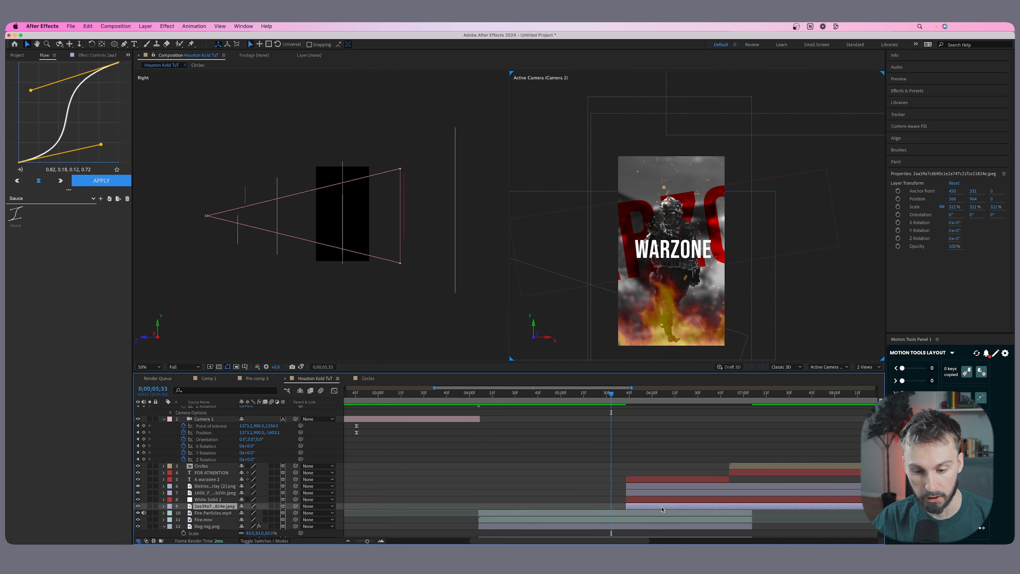
shift+click(747, 466)
drag(683, 483, 688, 482)
click(689, 453)
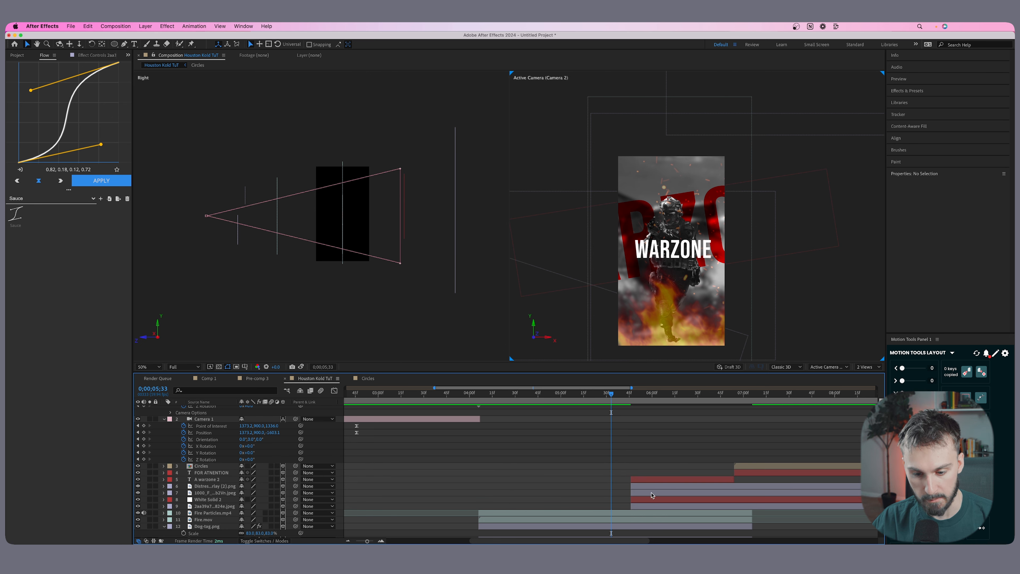
Extend the starts of the parchment image, White Solid 2 and the 1000_F image back to 0;00;05;33.
drag(641, 507, 612, 491)
scroll(420, 488, down, 2)
click(420, 489)
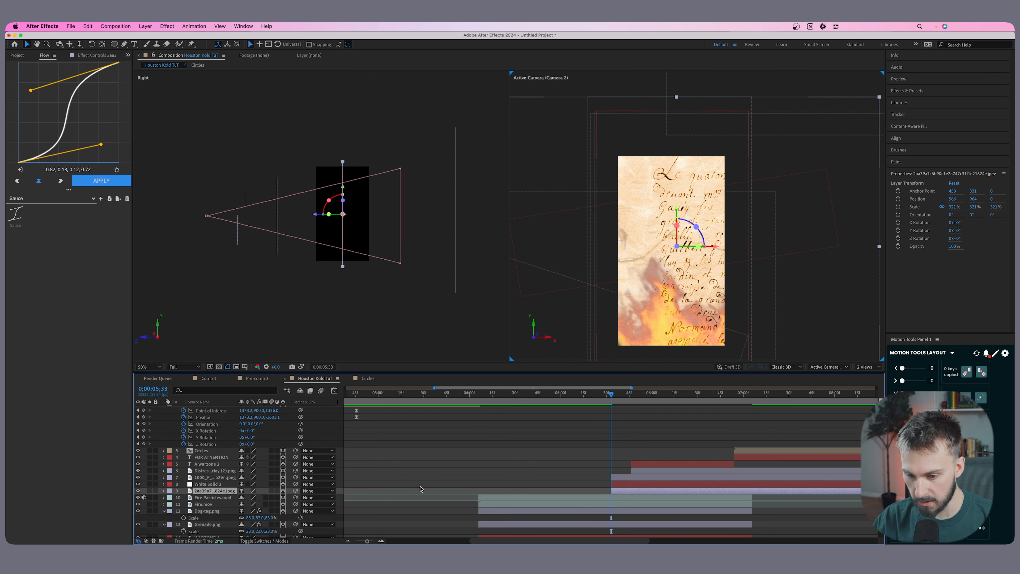
Fade in White Solid 2 and the parchment image from 0% opacity at 0;00;05;33 to full strength at about 0;00;05;42.
shift+click(625, 486)
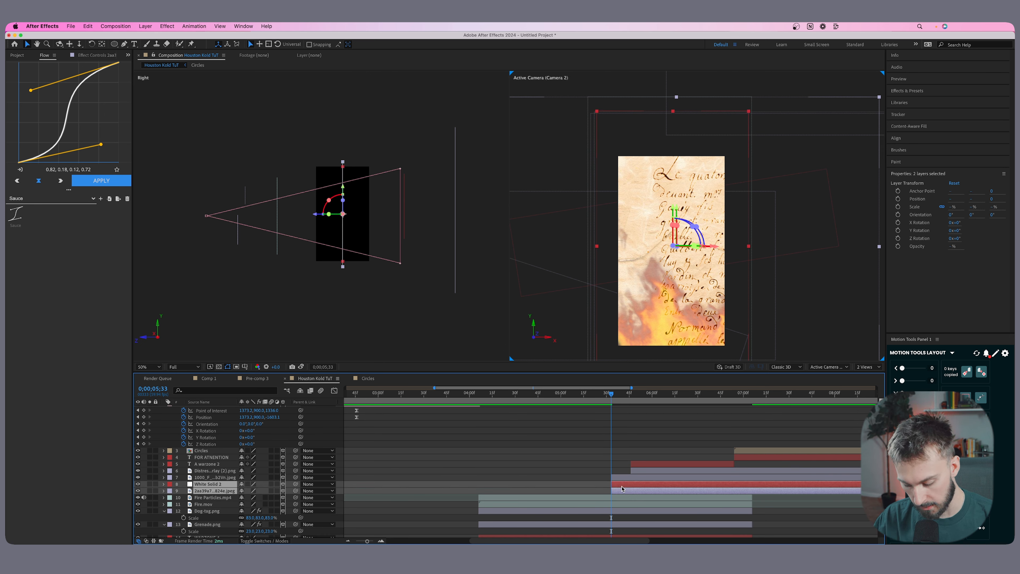
key(t)
key(alt+shift+t)
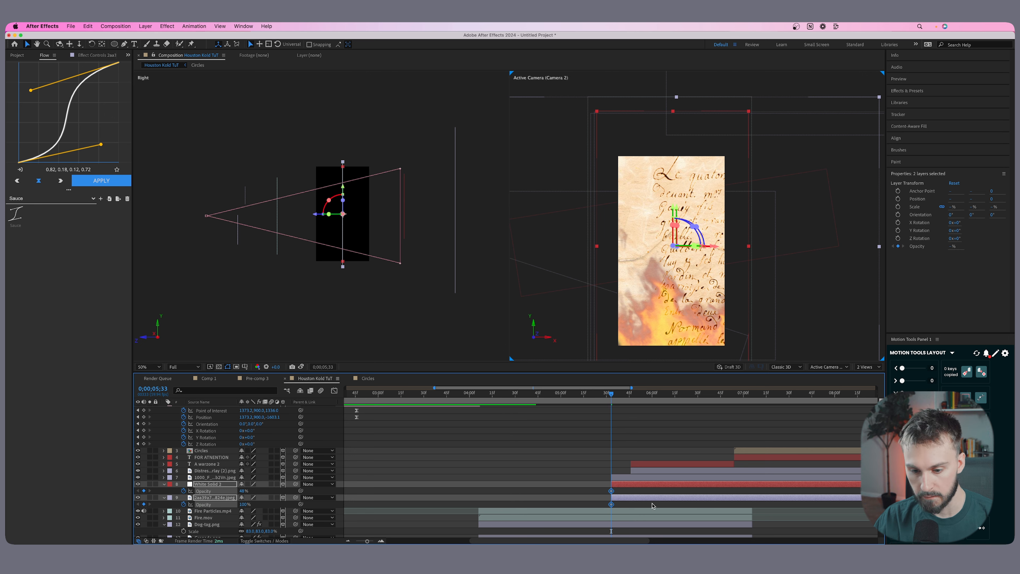
drag(612, 505, 639, 505)
drag(243, 504, 201, 504)
key(space)
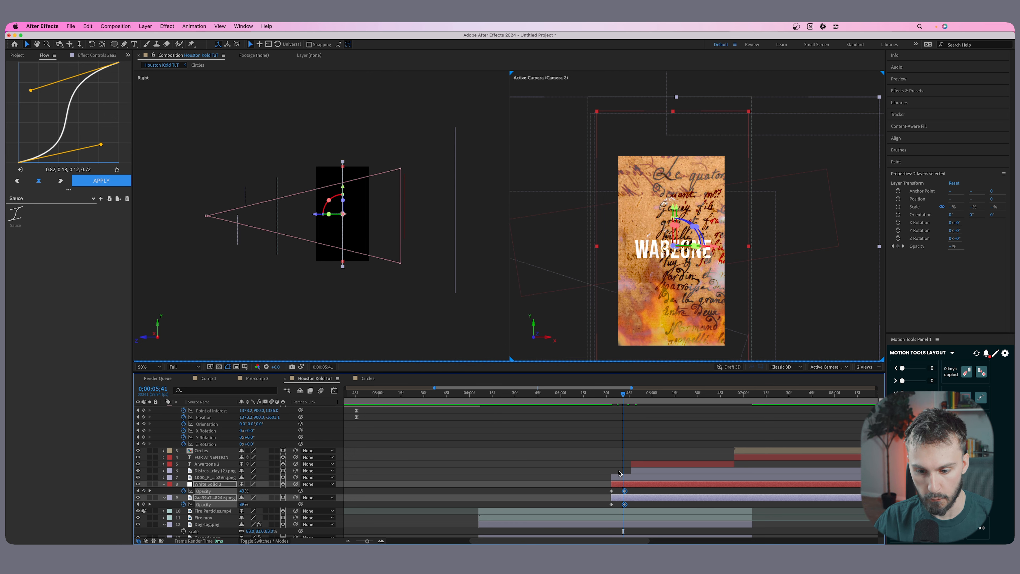
Fade in the 1000_F image from 0% opacity and shift its layer to start slightly after the parchment image.
click(618, 478)
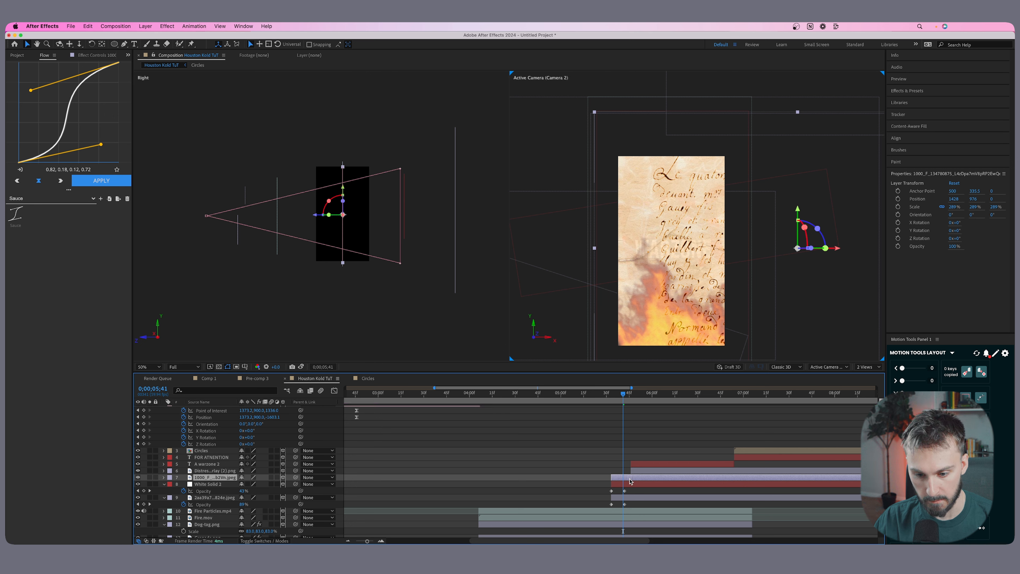
key(alt+shift+t)
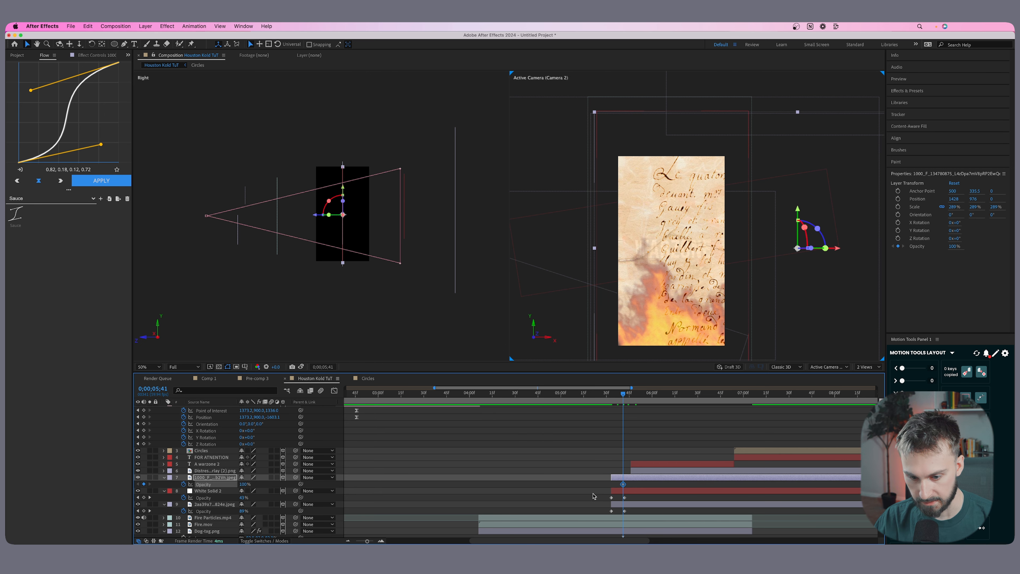
drag(623, 485, 628, 486)
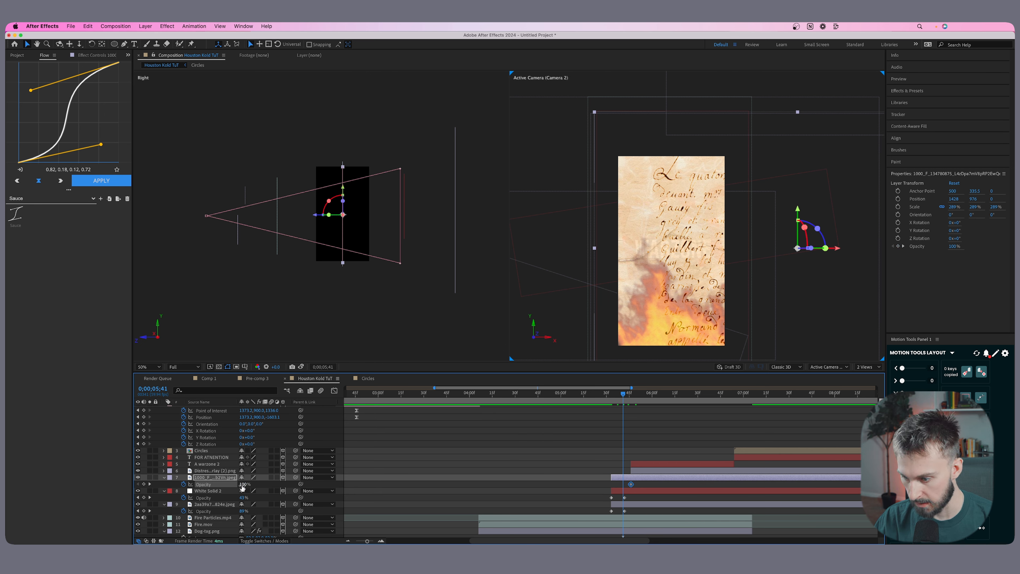
drag(623, 485, 611, 484)
drag(621, 478, 629, 479)
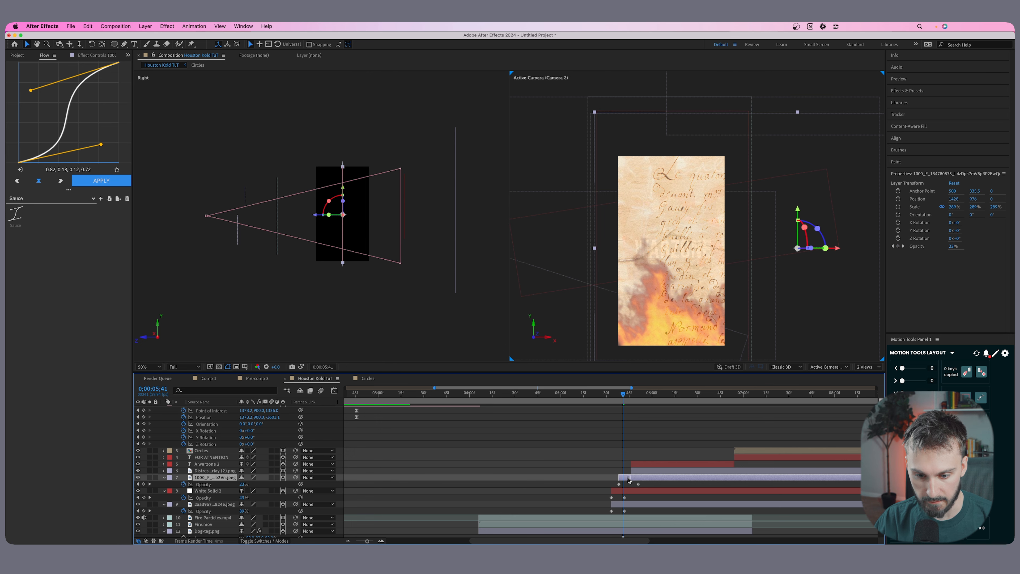
Check the parchment transition, then dolly Camera 2 back at 0;00;05;41 to keyframe a pull-out move.
click(630, 393)
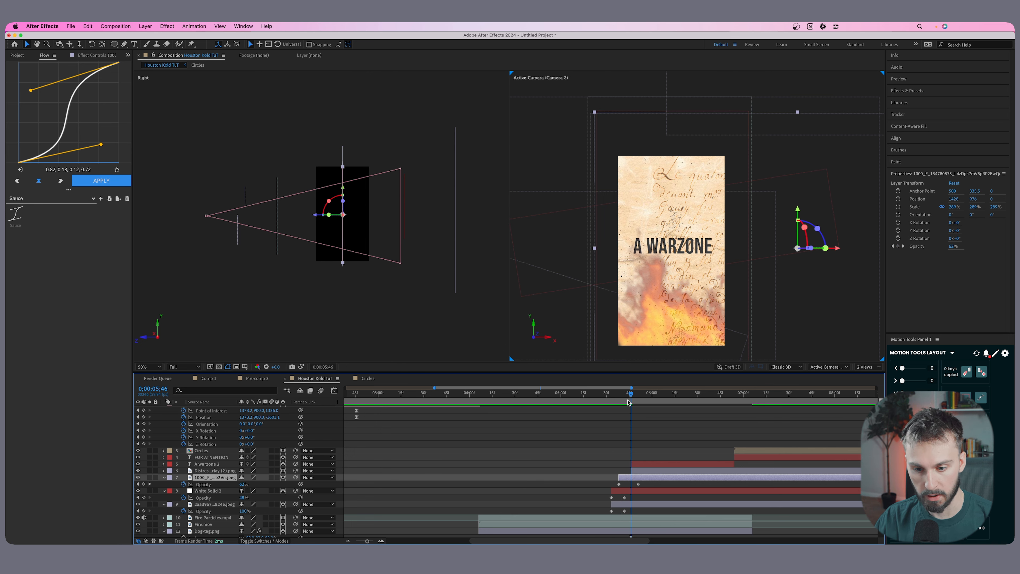
scroll(625, 433, up, 5)
drag(620, 395, 546, 396)
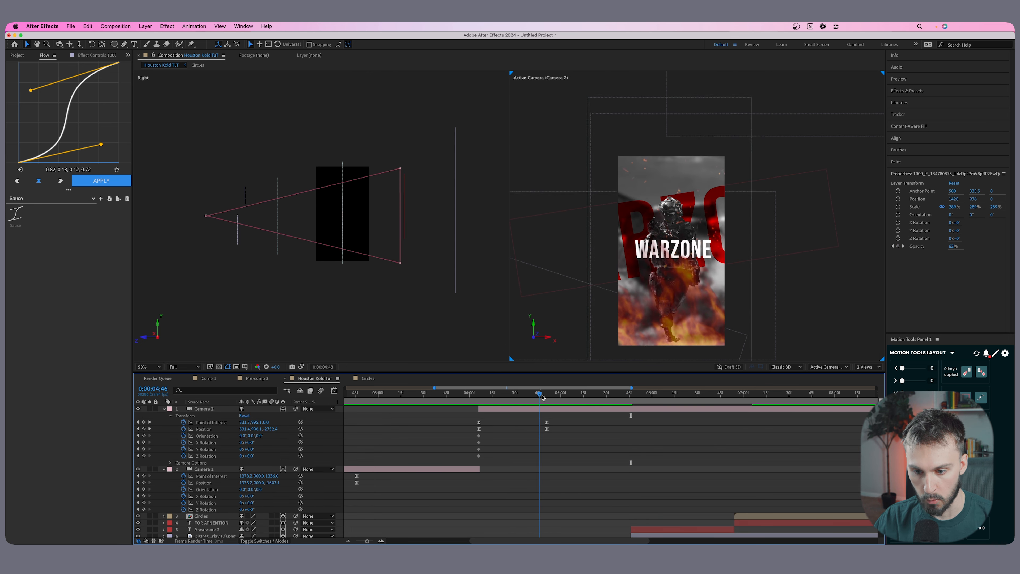
scroll(591, 460, down, 7)
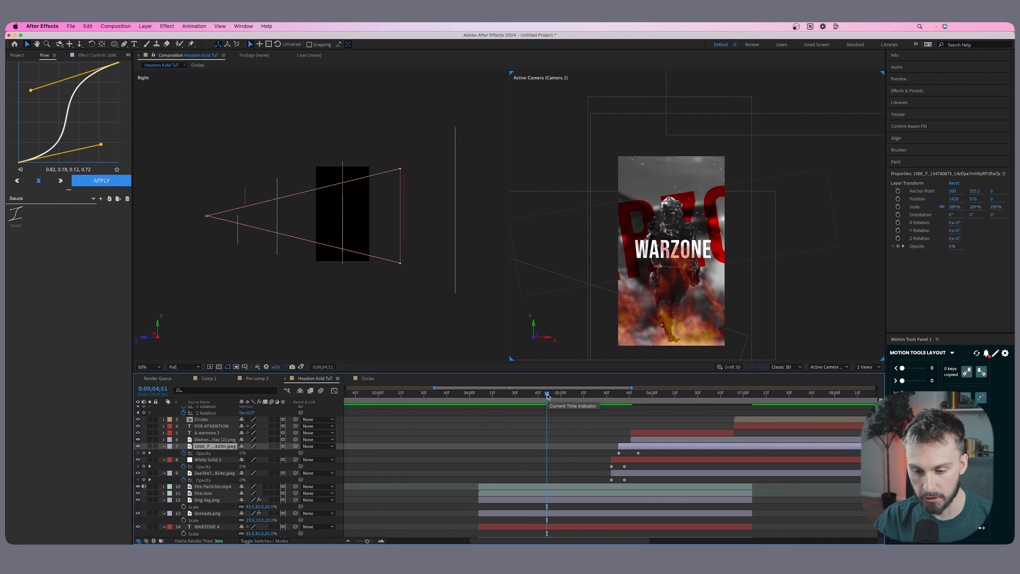
drag(547, 396, 623, 394)
scroll(443, 462, up, 7)
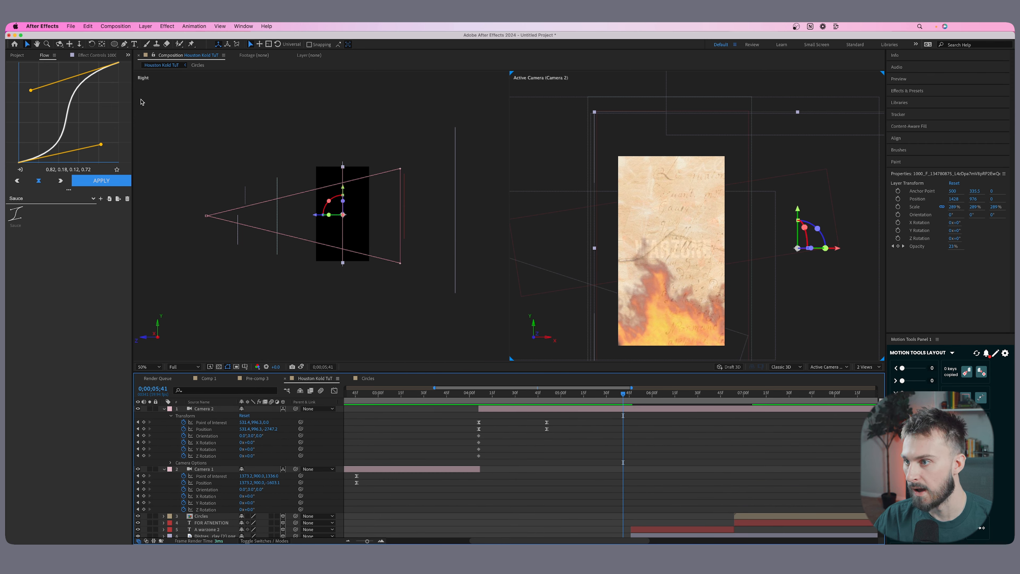
click(79, 44)
drag(662, 259, 643, 357)
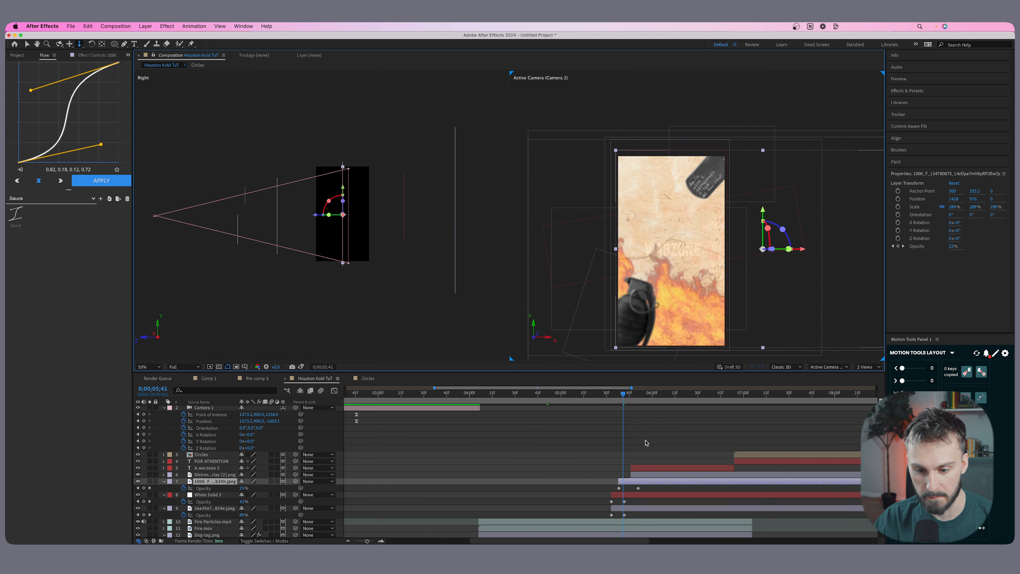
Shift all seven parchment scene layers earlier so the parchment fade-in starts at 0;00;05;00.
click(510, 395)
drag(518, 398, 561, 396)
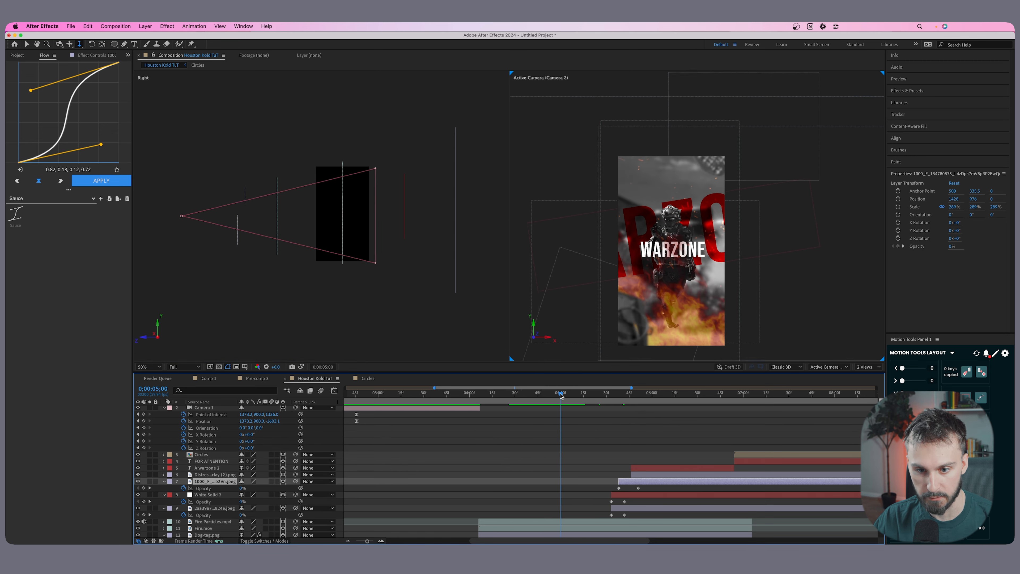
click(631, 508)
shift+click(749, 455)
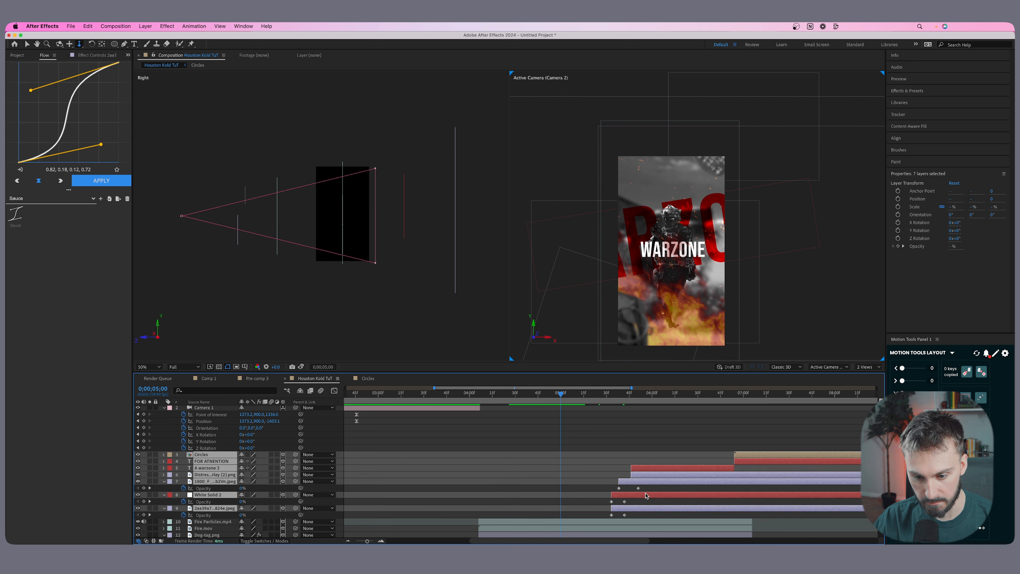
drag(645, 495, 595, 496)
Split the Dog-tag.png layer at 0;00;04;55 and delete the part after the cut.
click(541, 392)
drag(541, 392, 553, 393)
scroll(557, 507, down, 3)
click(554, 510)
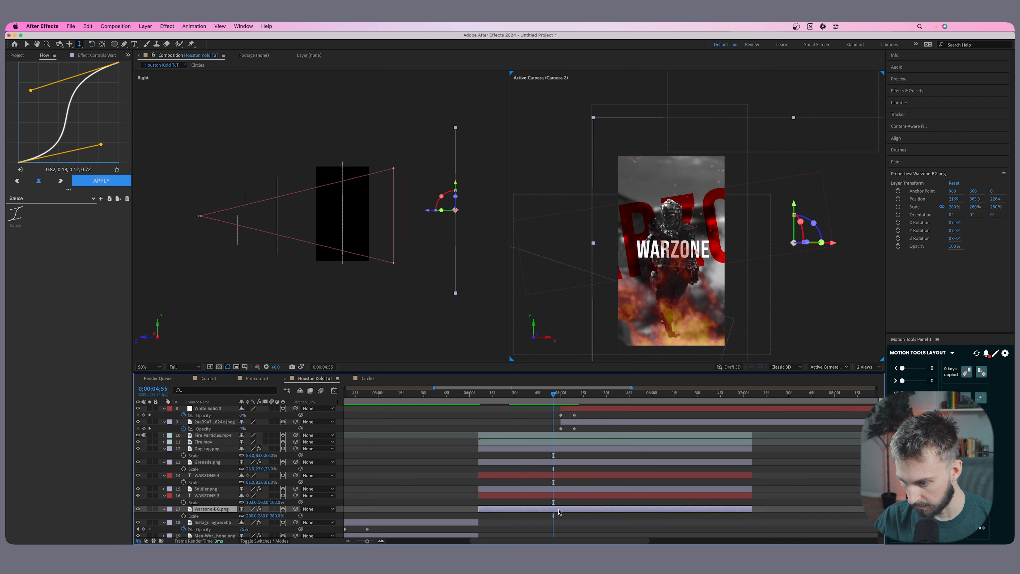
click(558, 445)
click(557, 451)
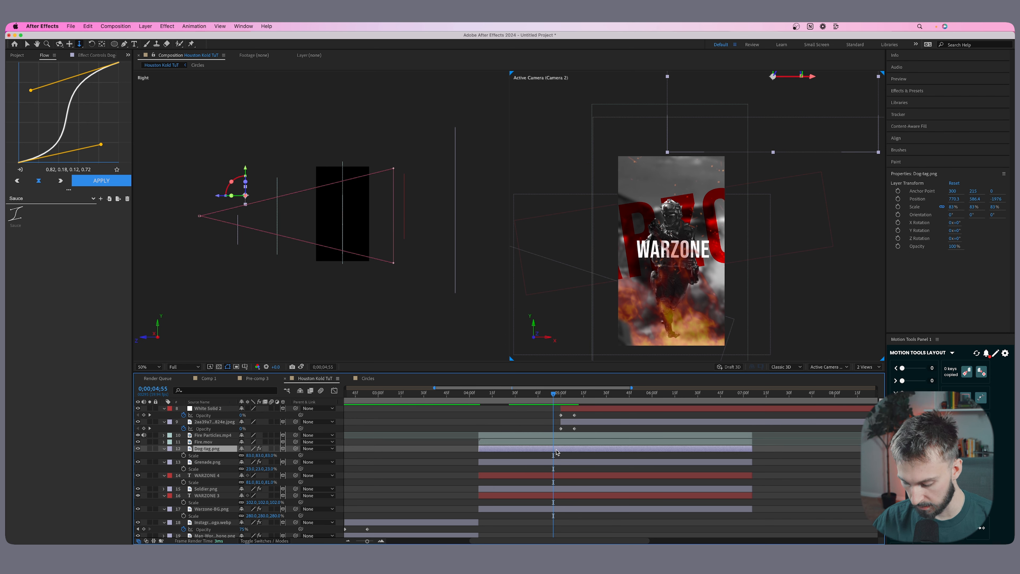
key(super+shift+d)
key(Delete)
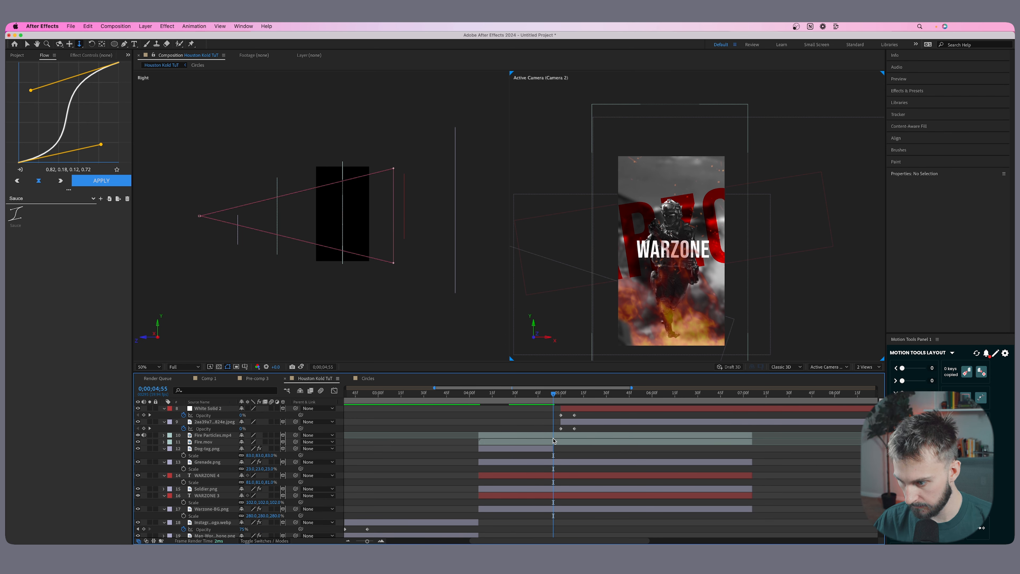
Split the Fire Particles.mp4 and Fire.mov layers at 0;00;05;05 and remove the parts after the cut.
click(554, 441)
key(super+Right)
key(super+Right)
key(super+Right)
key(super+Right)
key(super+Right)
key(super+Right)
key(super+Right)
key(super+Right)
key(super+Right)
key(super+Right)
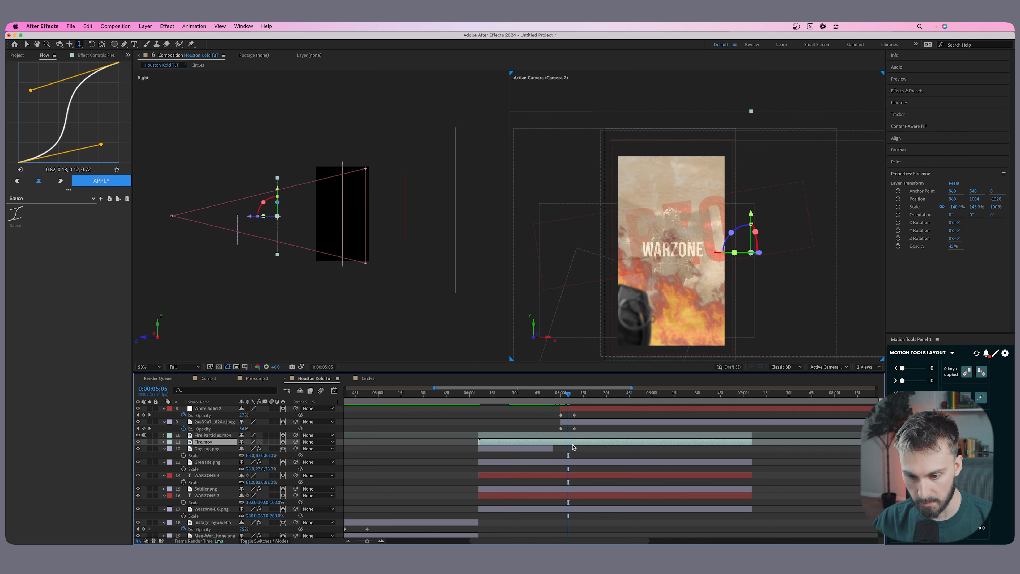
key(super+shift+d)
Split the Grenade.png layer at about 0;00;04;50 and delete the part after the cut.
click(602, 464)
key(super+shift+d)
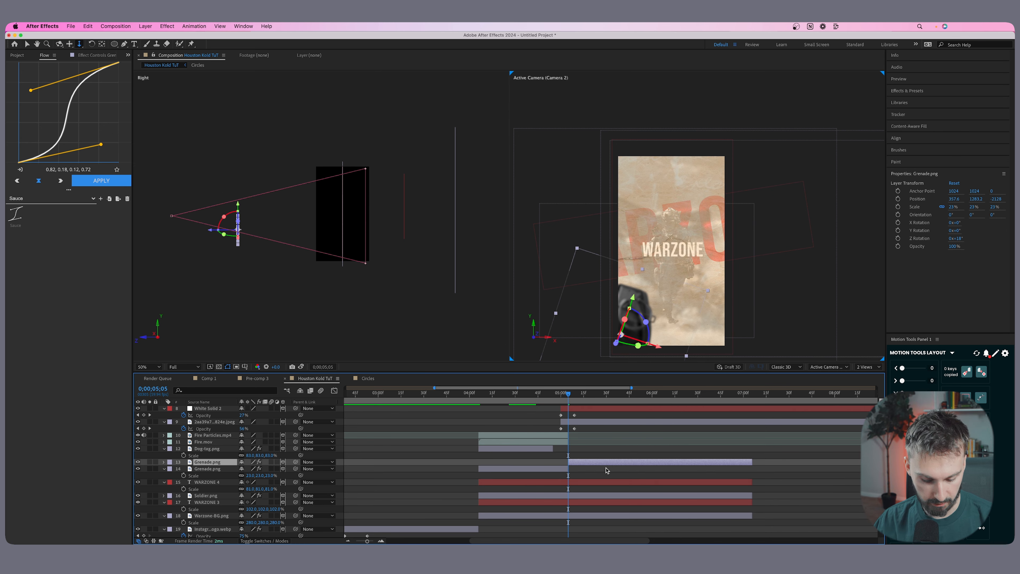
key(Delete)
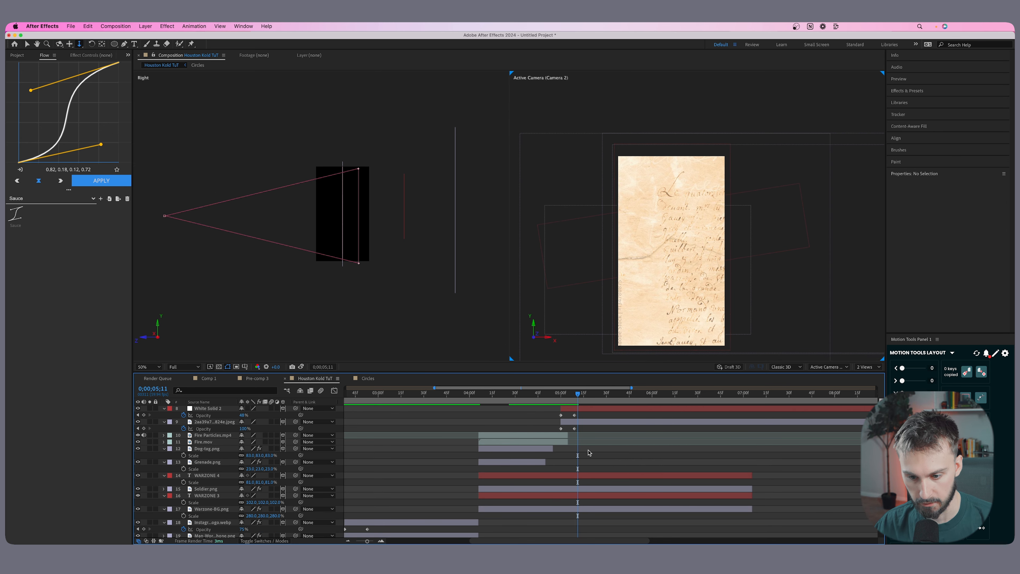
Move the 1000_F handwriting image toward the camera to about Z -2072, reposition it over the parchment and scale it to 144%.
scroll(590, 452, up, 5)
click(603, 508)
click(602, 496)
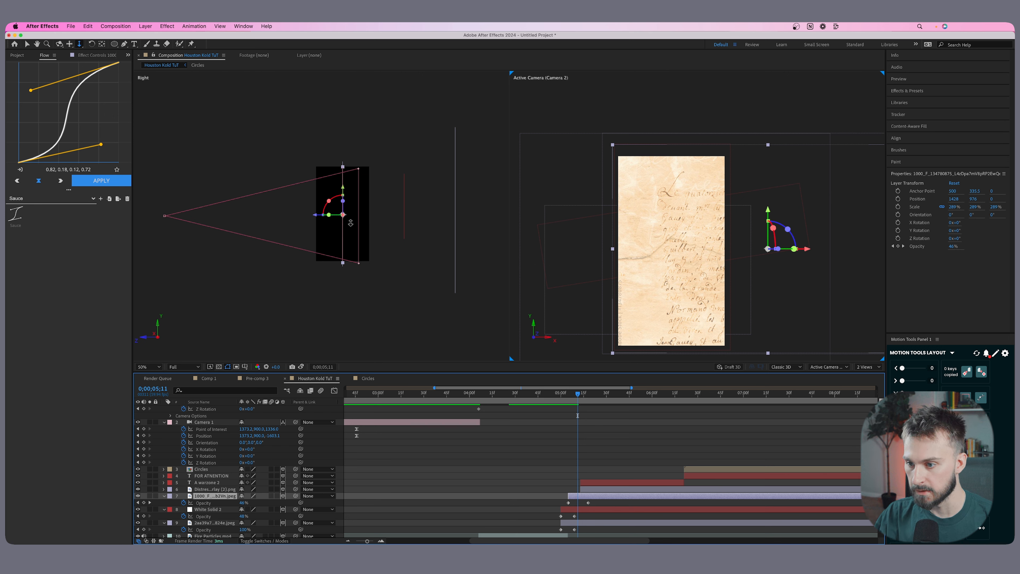
key(v)
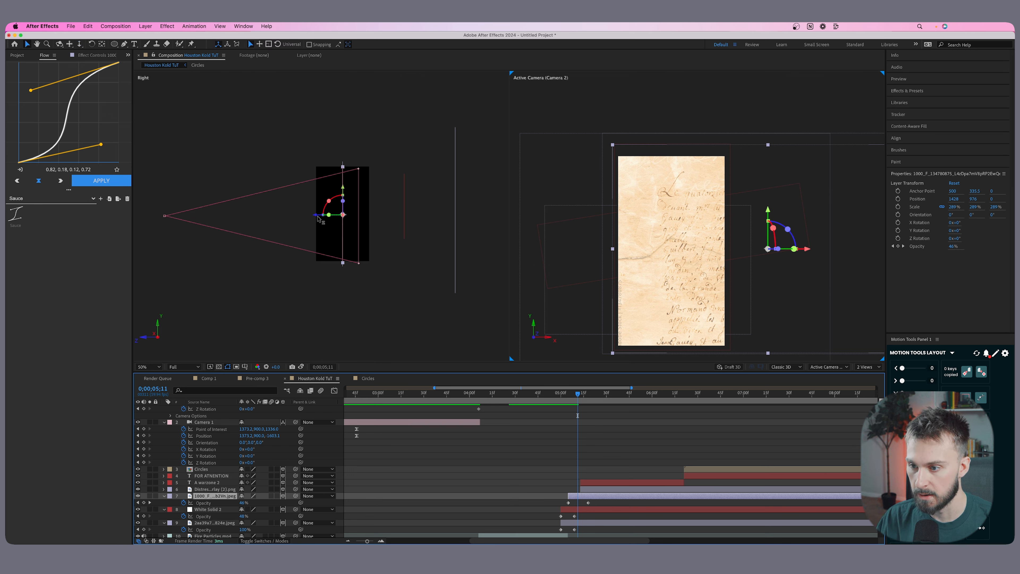
drag(317, 218, 215, 219)
drag(252, 503, 209, 503)
drag(771, 297, 711, 305)
drag(254, 503, 230, 502)
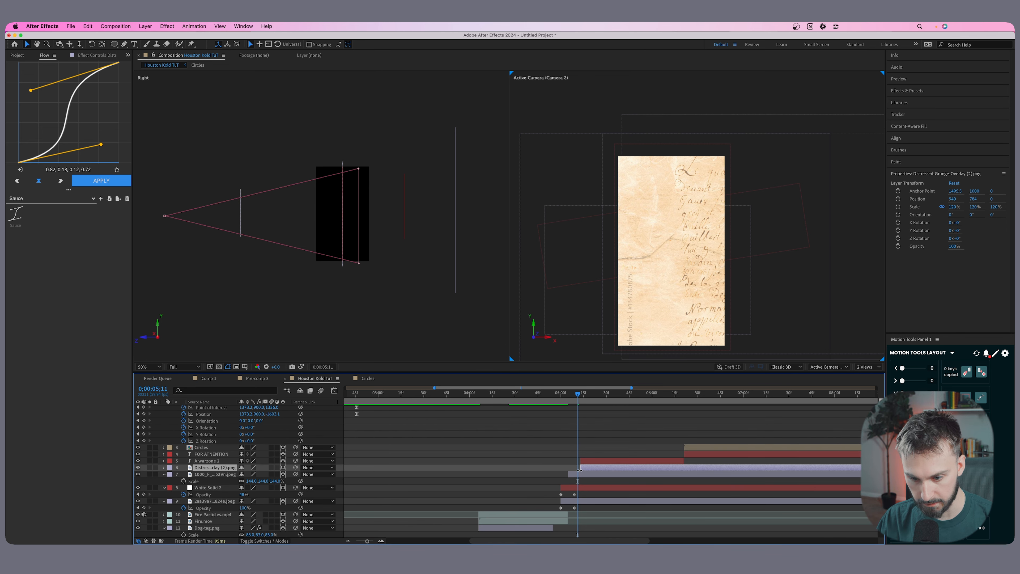
Start the distressed grunge overlay at 0;00;05;05 and fade it in from 0% to 100% opacity over about ten frames.
drag(578, 469, 566, 469)
click(576, 393)
drag(576, 393, 568, 394)
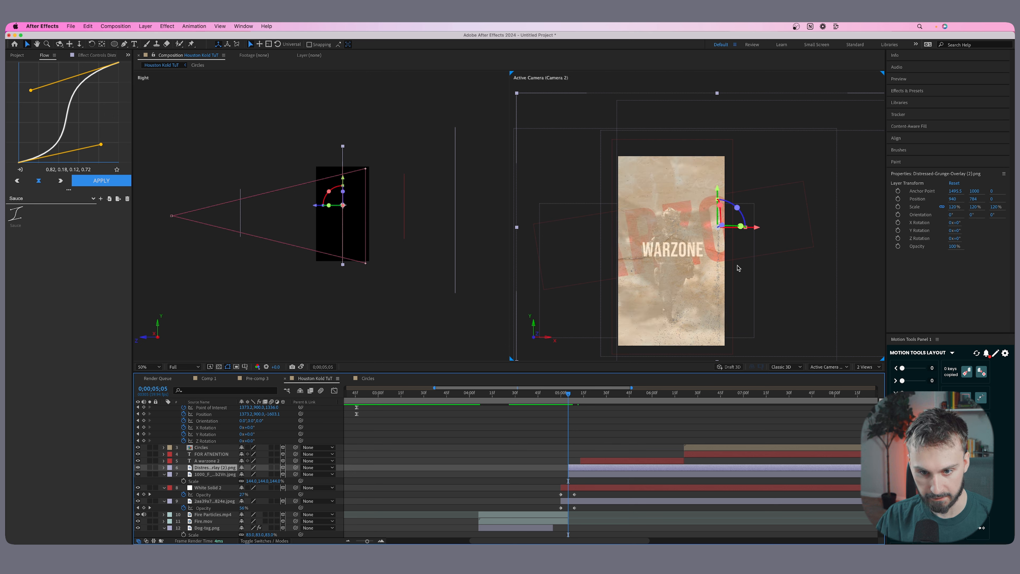
key(t)
click(184, 474)
drag(569, 474, 584, 474)
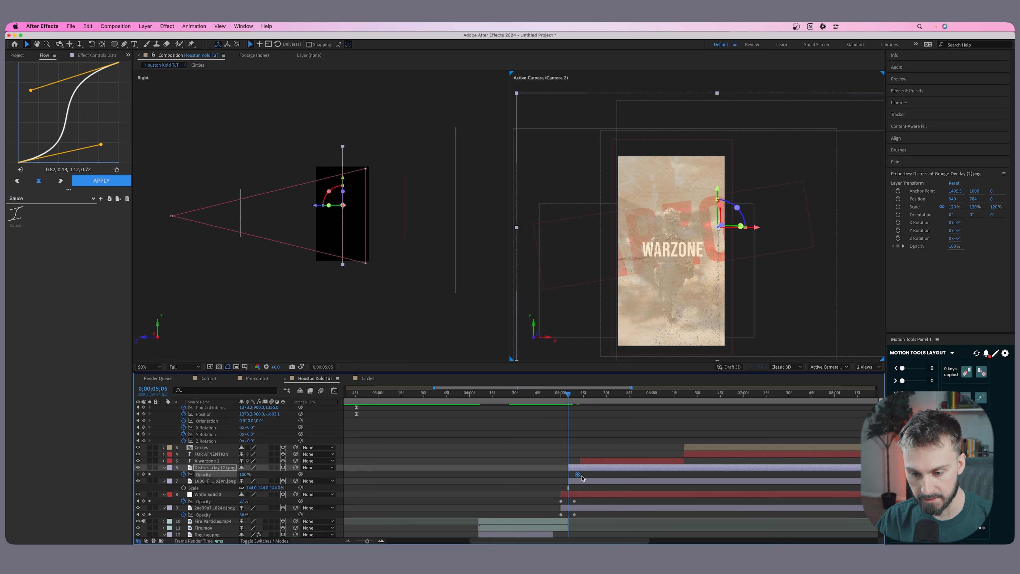
drag(244, 474, 185, 474)
key(space)
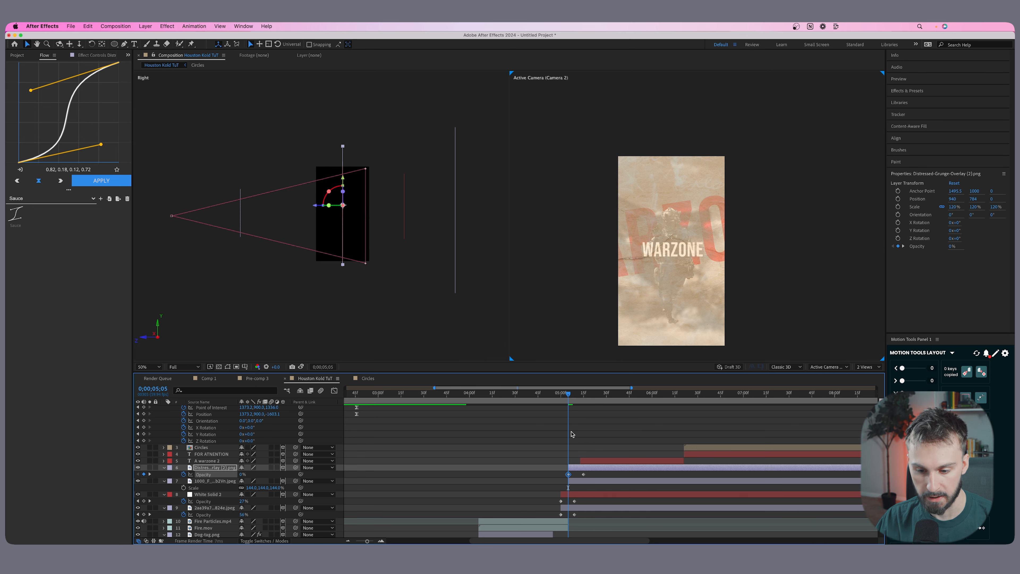
Move the distressed grunge overlay toward the camera to Z -1000 and preview the parchment transition.
drag(315, 205, 267, 204)
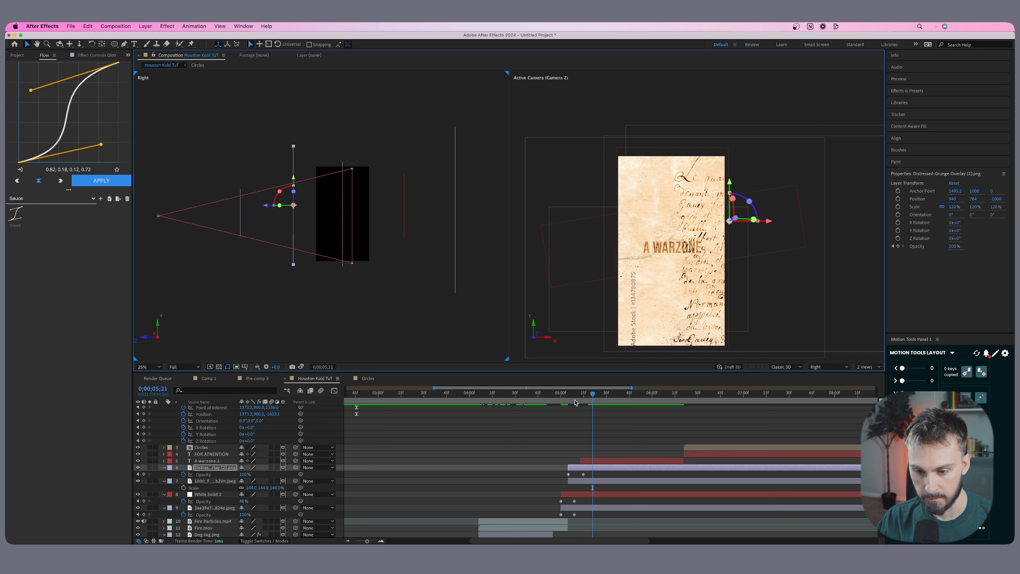
click(554, 395)
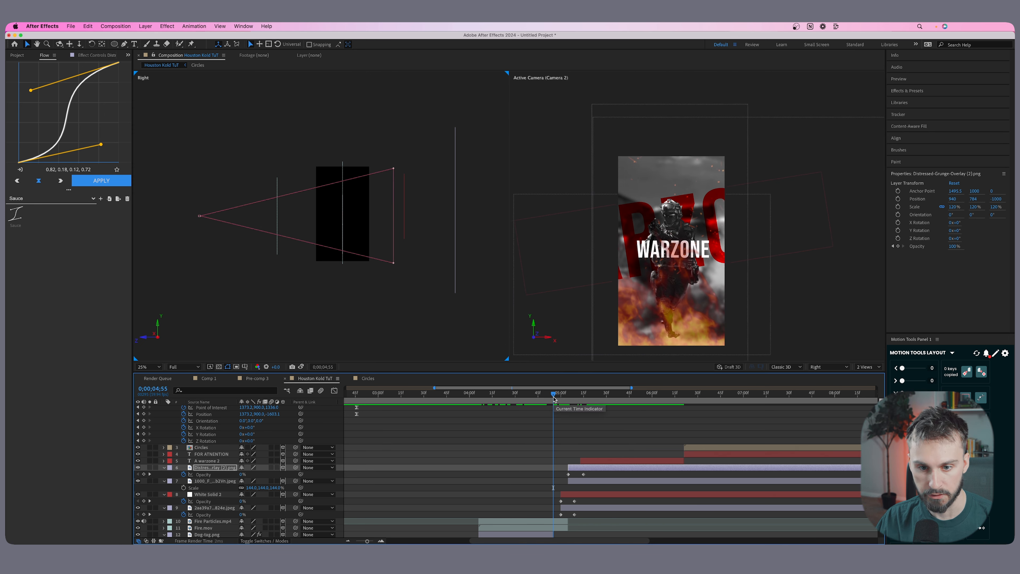
key(space)
Split the A WARZONE text layer at 0;00;06;00 and delete the part after the cut.
key(space)
click(642, 462)
click(517, 394)
key(space)
key(space)
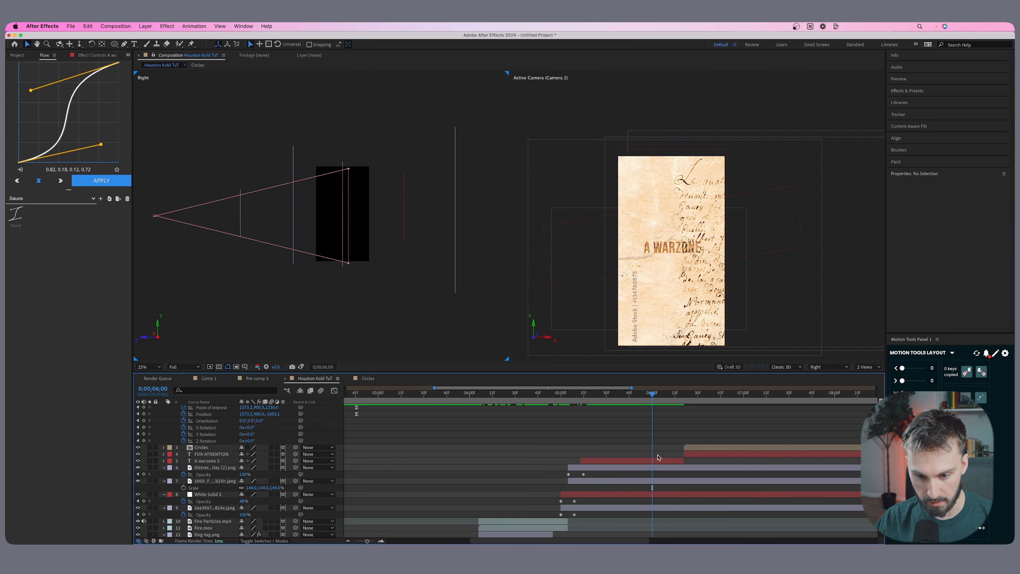
key(super+shift+d)
key(Delete)
Shift the Circles and FOR ATNENTION layers earlier to start at 0;00;06;00, where the A WARZONE text ends.
click(701, 454)
shift+click(701, 447)
drag(701, 448, 670, 446)
drag(670, 447, 667, 447)
click(677, 394)
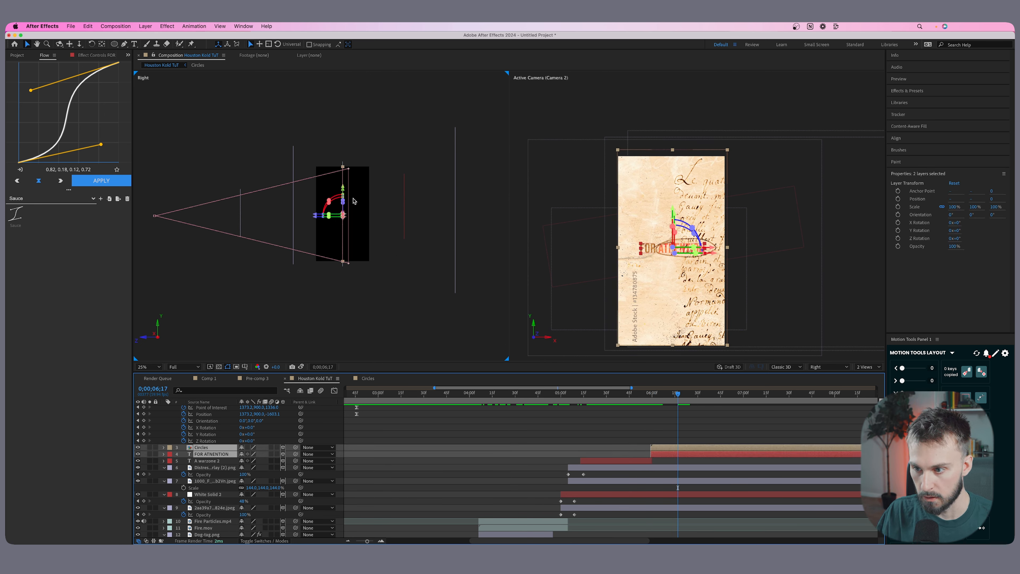
Move the Circles and FOR ATNENTION layers toward the camera to about Z -584 and preview them.
drag(313, 217, 284, 215)
key(space)
key(space)
Dolly Camera 2 back at 0;00;06;36 to keyframe a further pull-out from the parchment.
scroll(646, 439, up, 5)
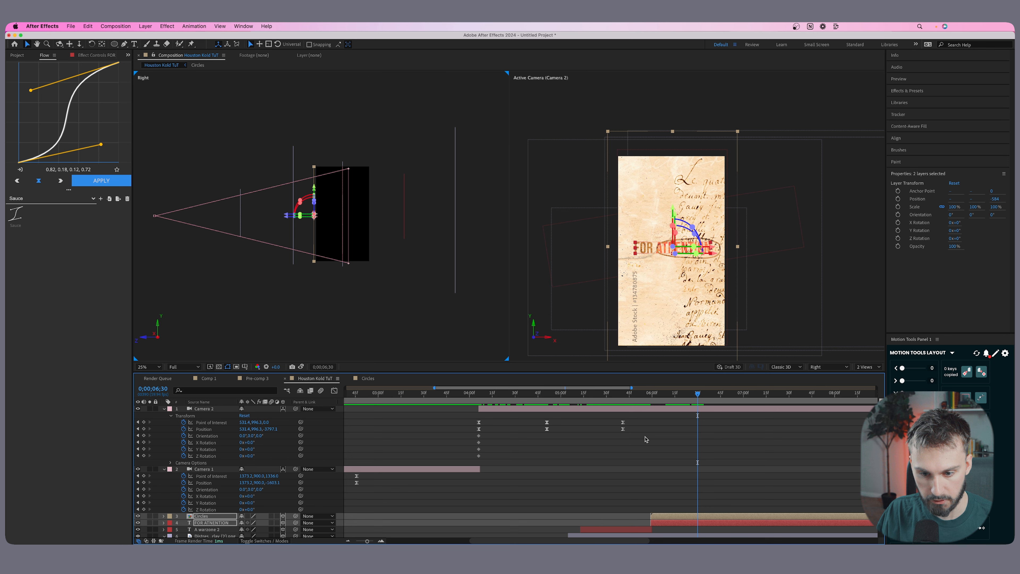
drag(622, 394, 669, 398)
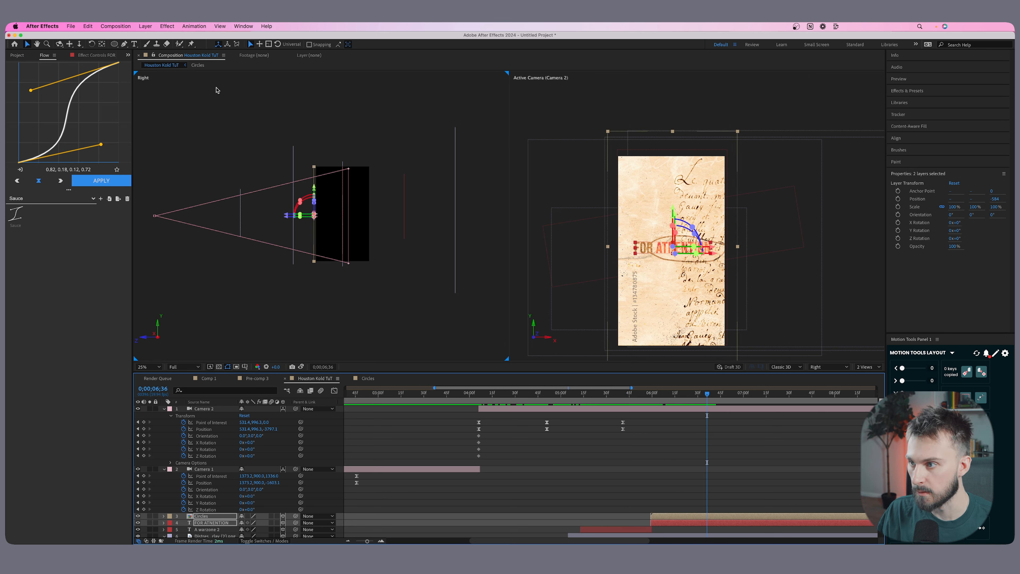
click(79, 44)
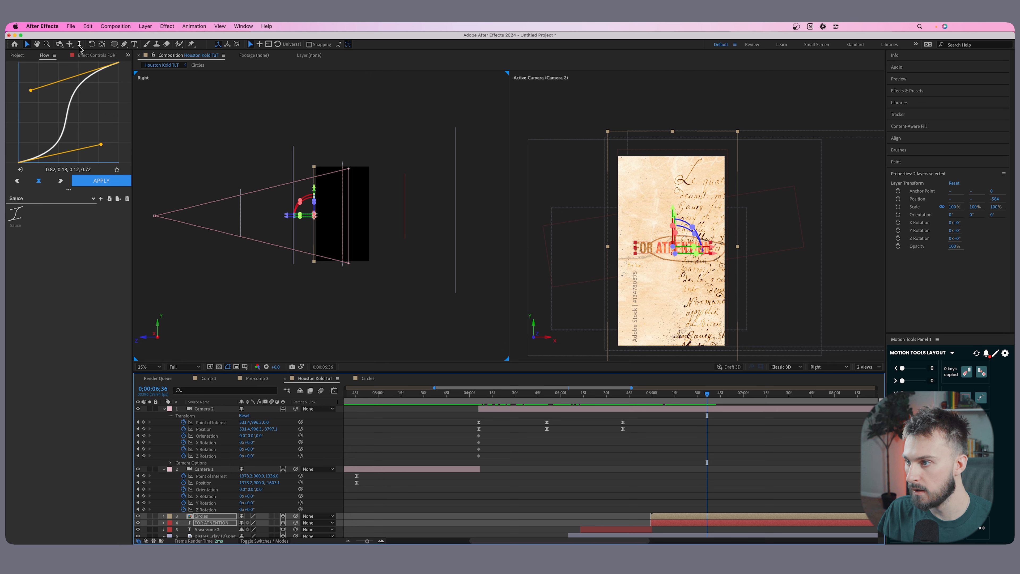
drag(668, 280, 662, 313)
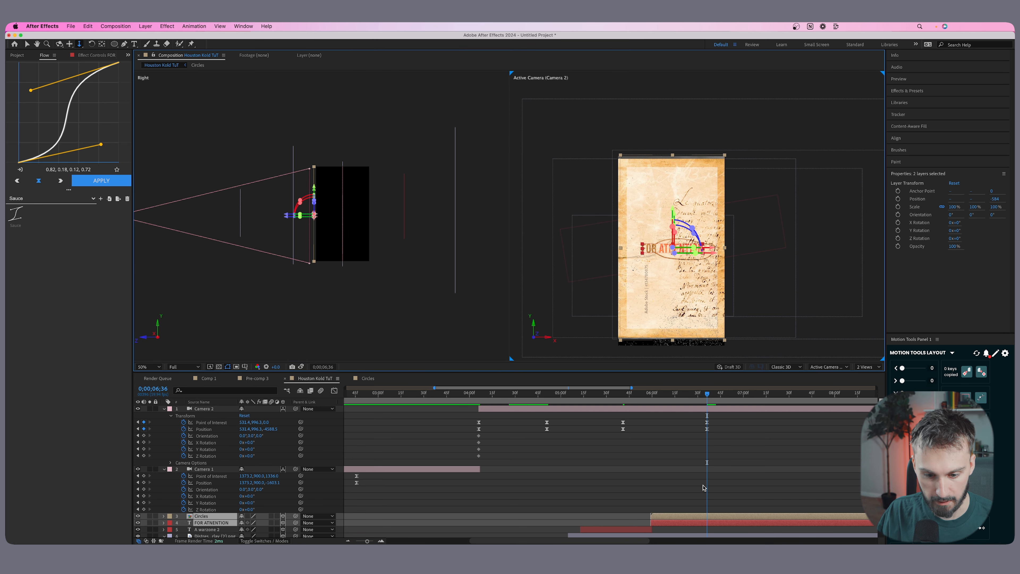
Scale the White Solid 2 layer to 176% to cover the wider camera view.
scroll(704, 488, down, 5)
click(671, 500)
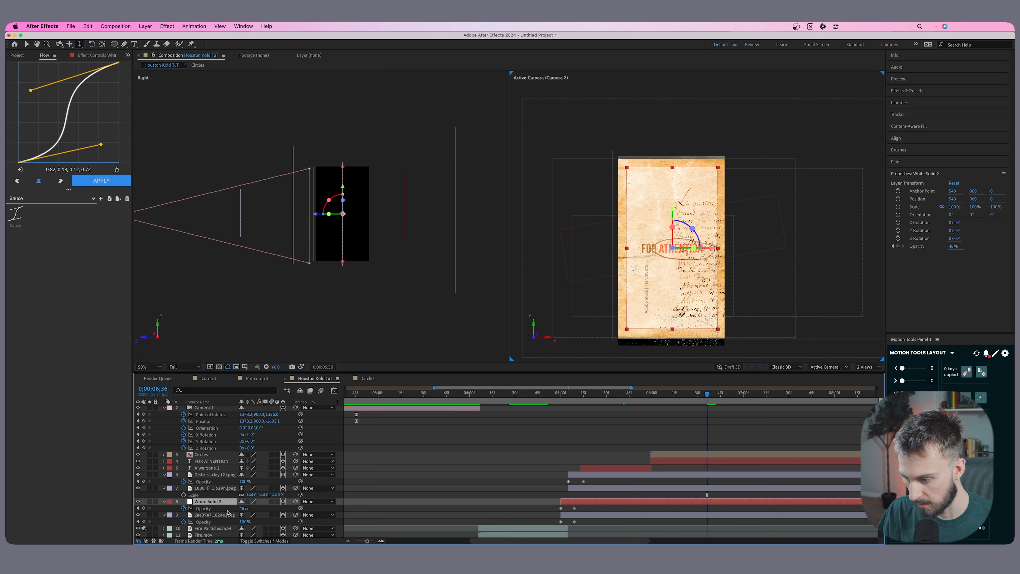
key(s)
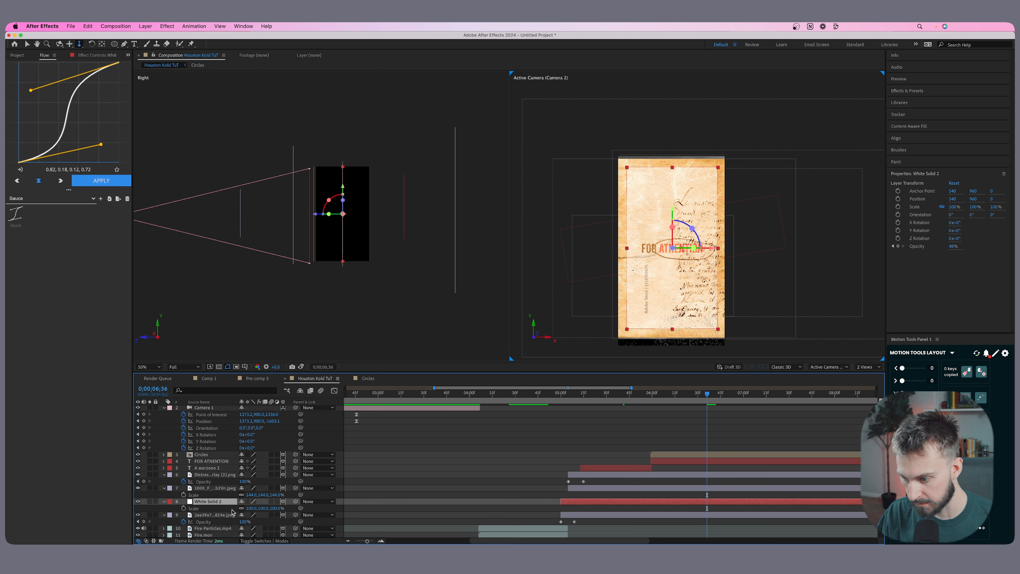
drag(248, 508, 277, 508)
click(252, 508)
Play the composition from the beginning to check the timing and transitions between all scenes.
mouse_move(592, 394)
mouse_down()
mouse_move(624, 395)
mouse_move(544, 394)
mouse_move(577, 394)
mouse_up()
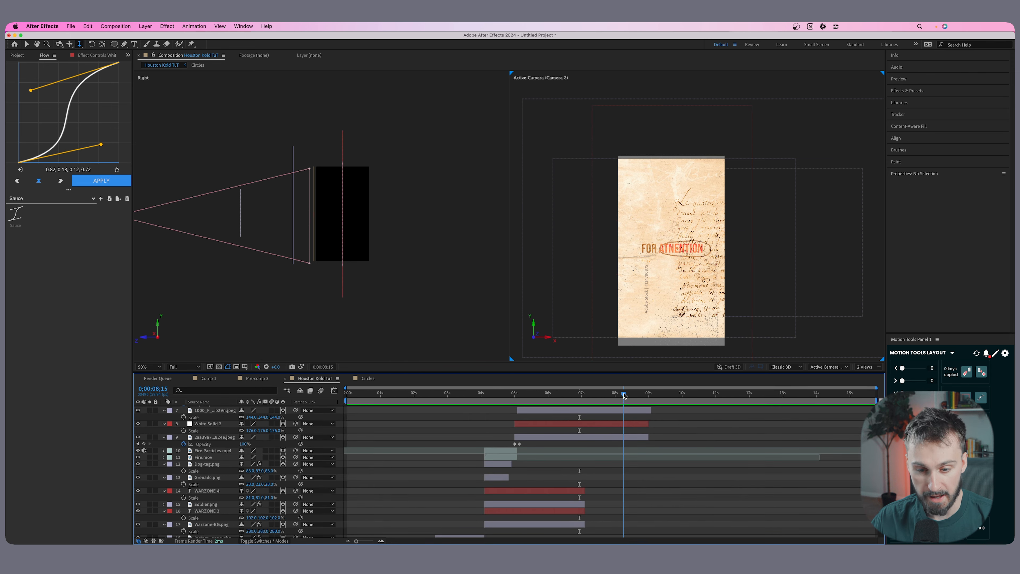
key(Home)
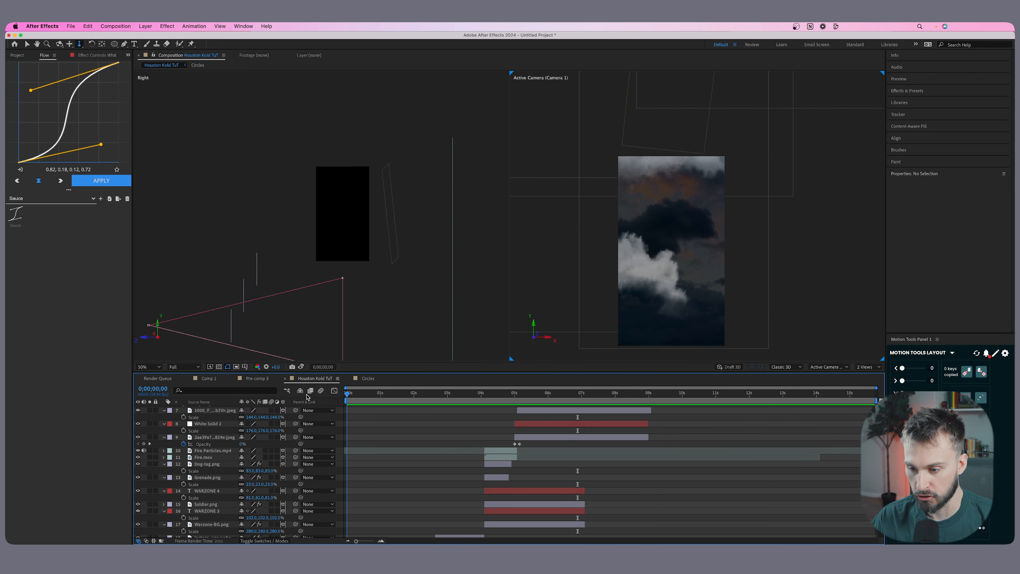
key(space)
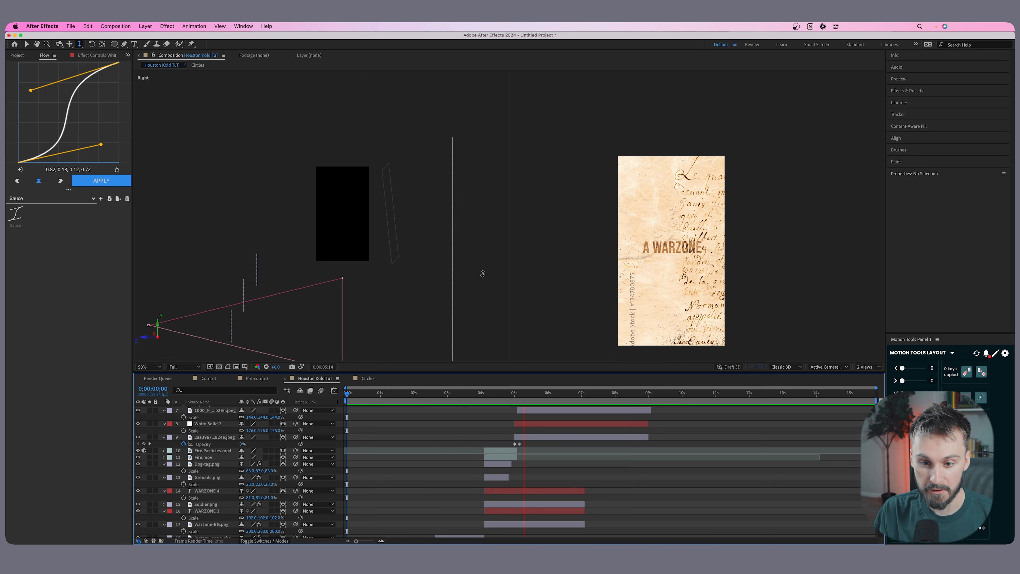
key(space)
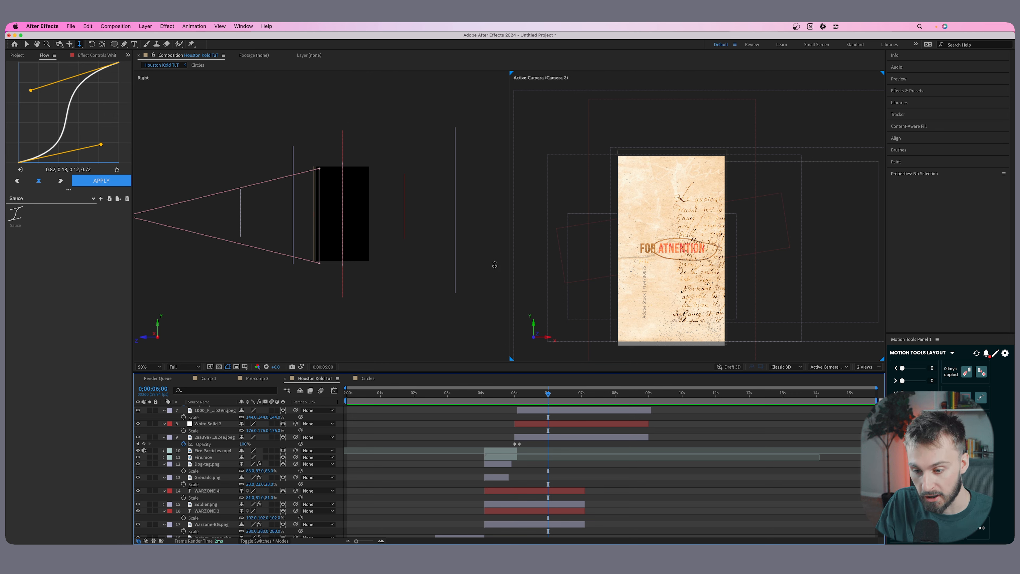
key(Home)
key(space)
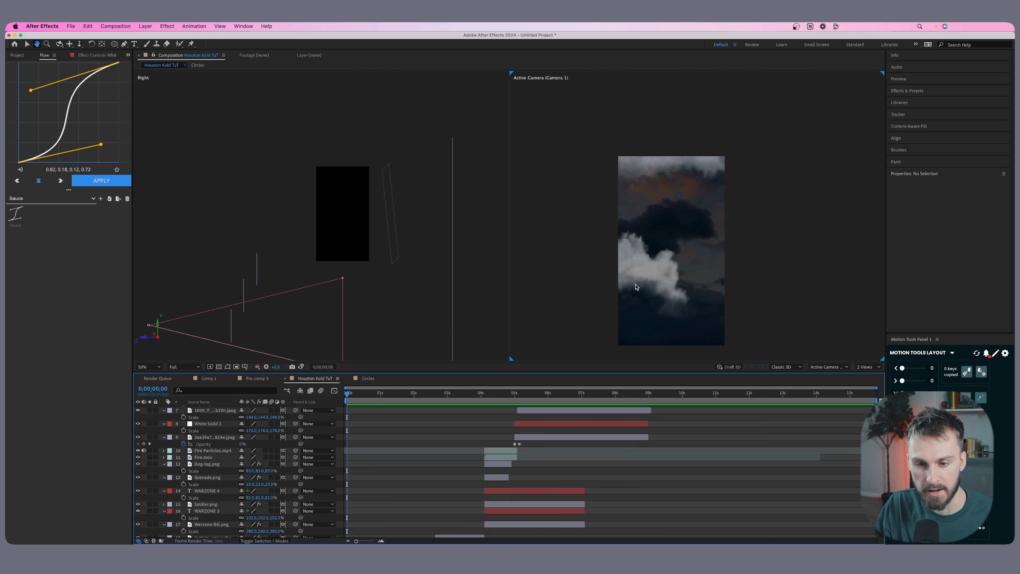
key(space)
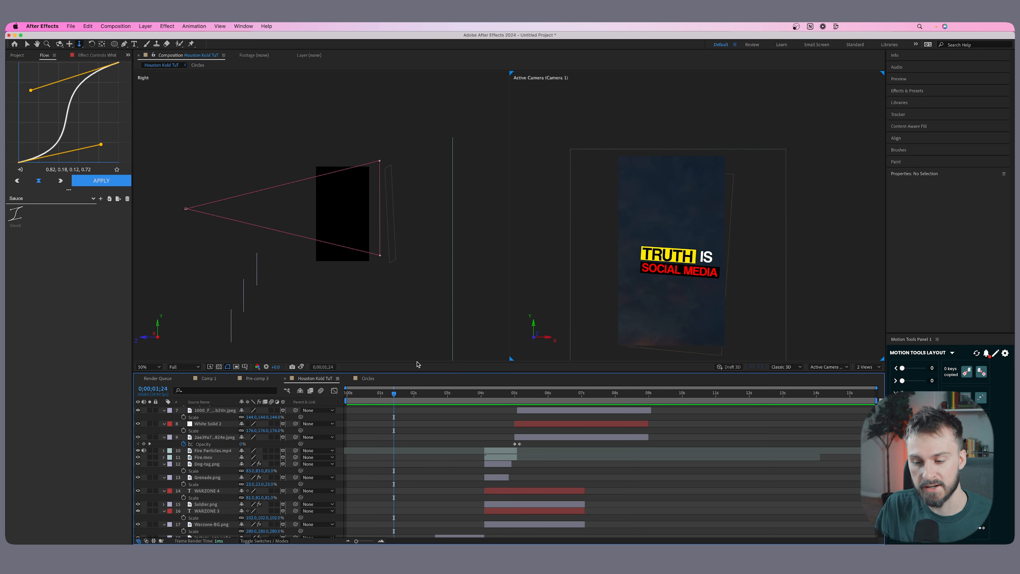
Place the time indicator at 0;00;01;12 and open the Truth Text precomposition for editing.
scroll(416, 453, down, 5)
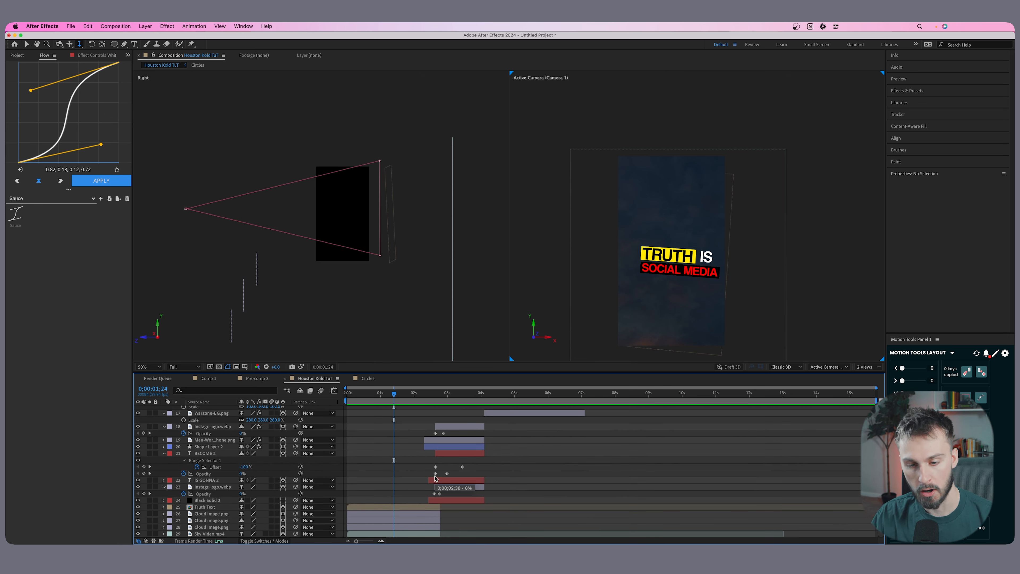
drag(410, 396, 387, 395)
click(391, 507)
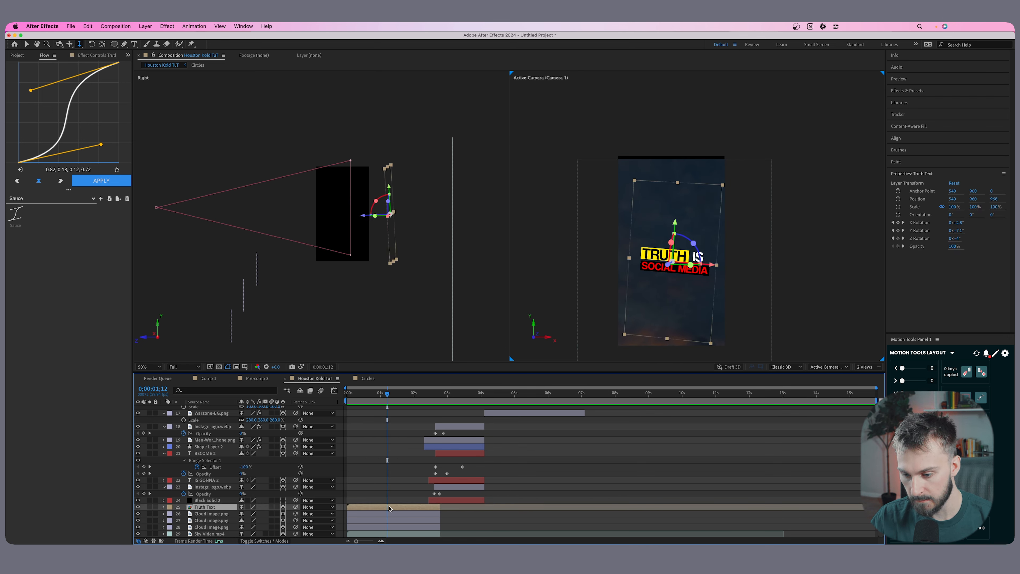
double_click(377, 510)
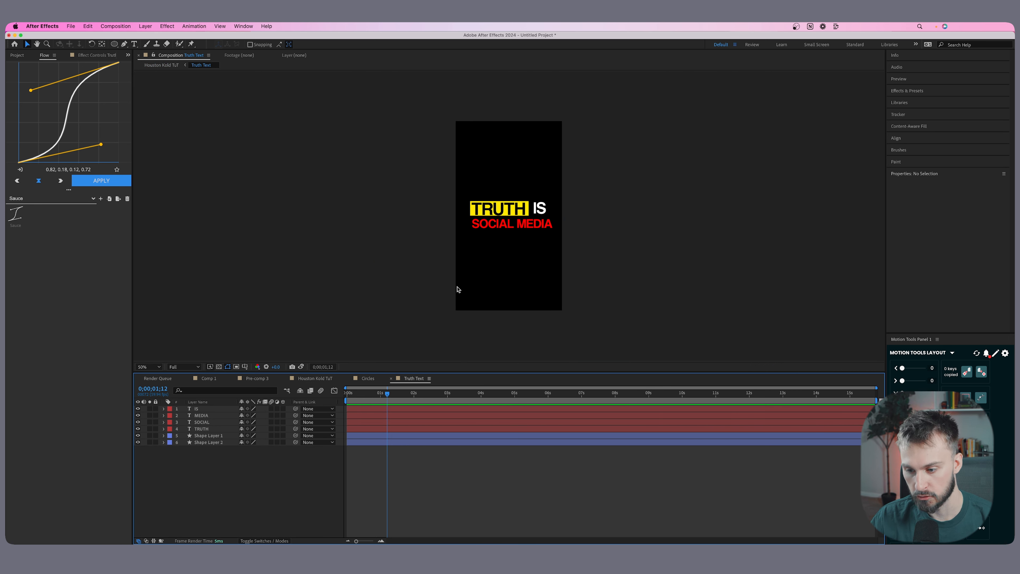
Split the SOCIAL and MEDIA text layers at 0;00;01;12.
click(398, 422)
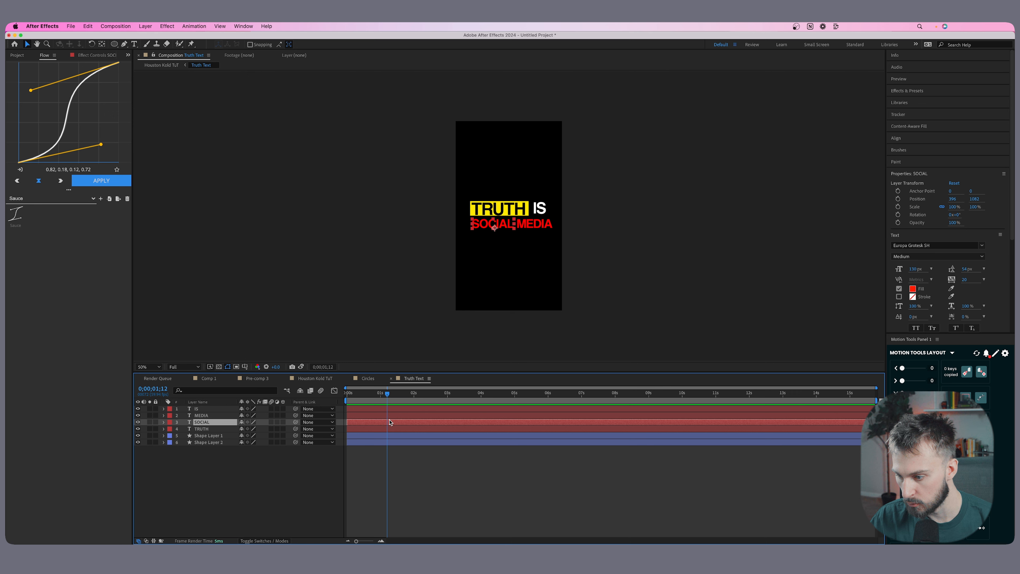
shift+click(392, 416)
key(super+shift+d)
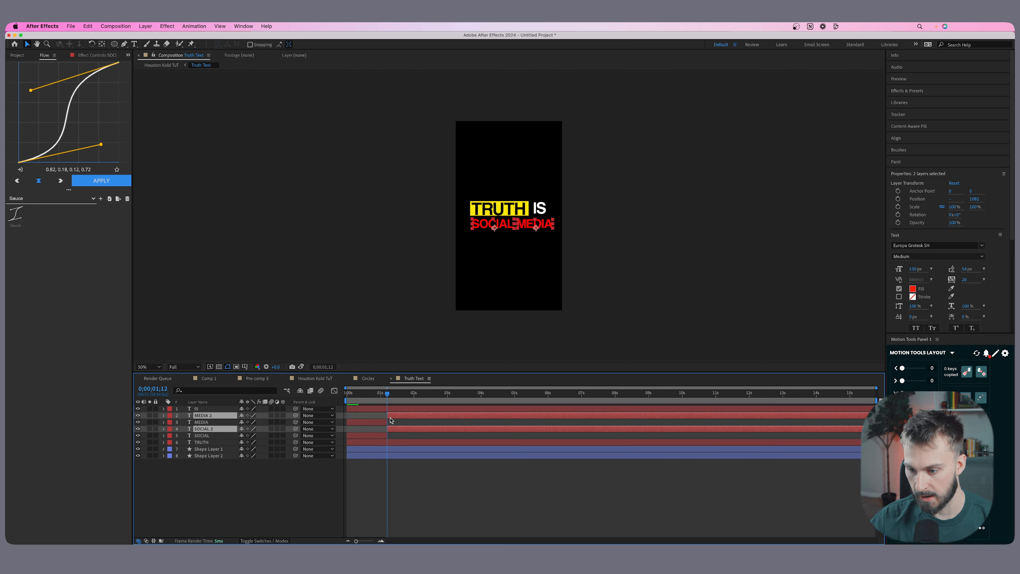
Delete the SOCIAL and MEDIA parts before the cut and delay the remaining MEDIA layer to start at 0;00;02;01.
click(382, 436)
key(Delete)
click(383, 422)
key(Delete)
drag(398, 416, 386, 396)
Fade in the SOCIAL text from 0% opacity at 0;00;01;12 to 100% at about 0;00;01;29.
click(396, 422)
drag(356, 541, 374, 531)
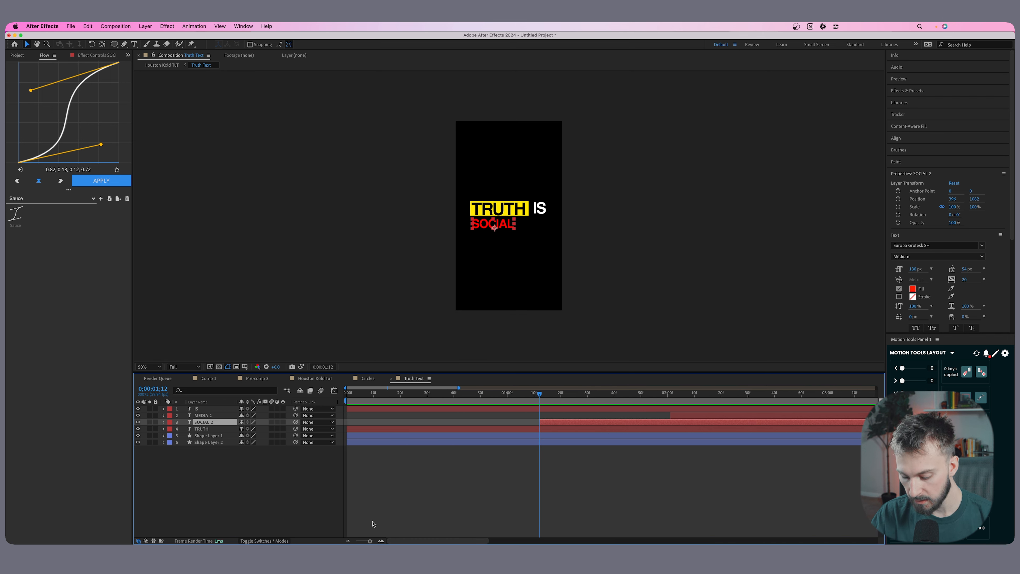
key(alt+shift+t)
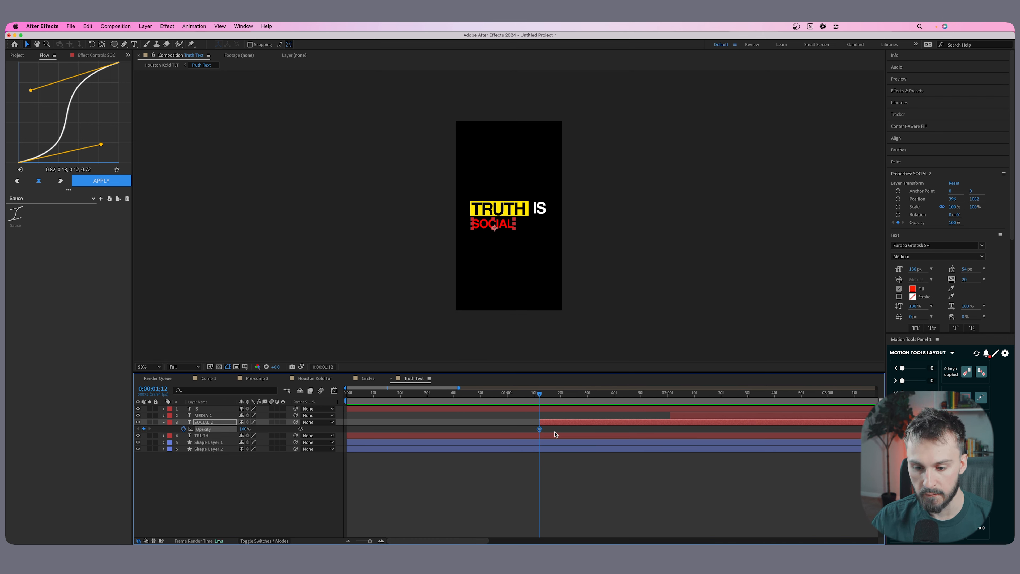
drag(539, 428, 584, 429)
click(247, 430)
text(0)
key(Return)
Fade in the MEDIA text from 0% opacity at 0;00;02;01 to 100% at about 0;00;02;24 and preview the text.
drag(651, 395, 671, 400)
click(677, 414)
key(alt+bracketleft)
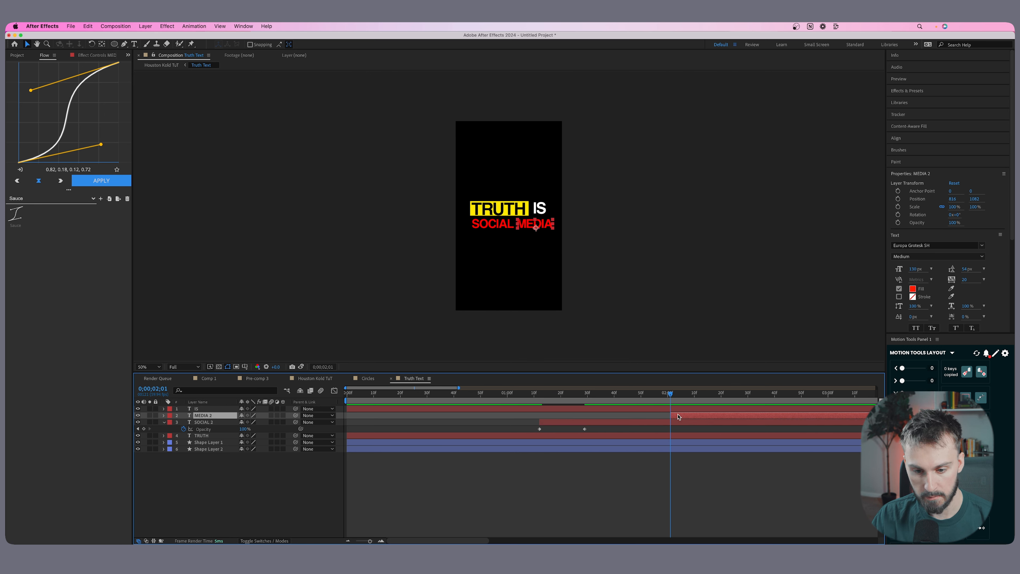
key(t)
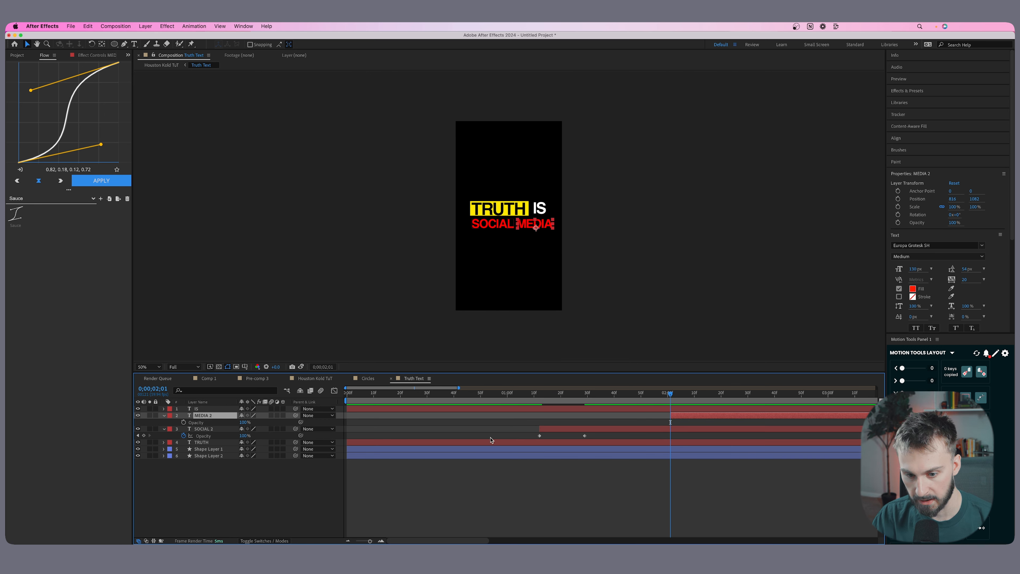
click(185, 421)
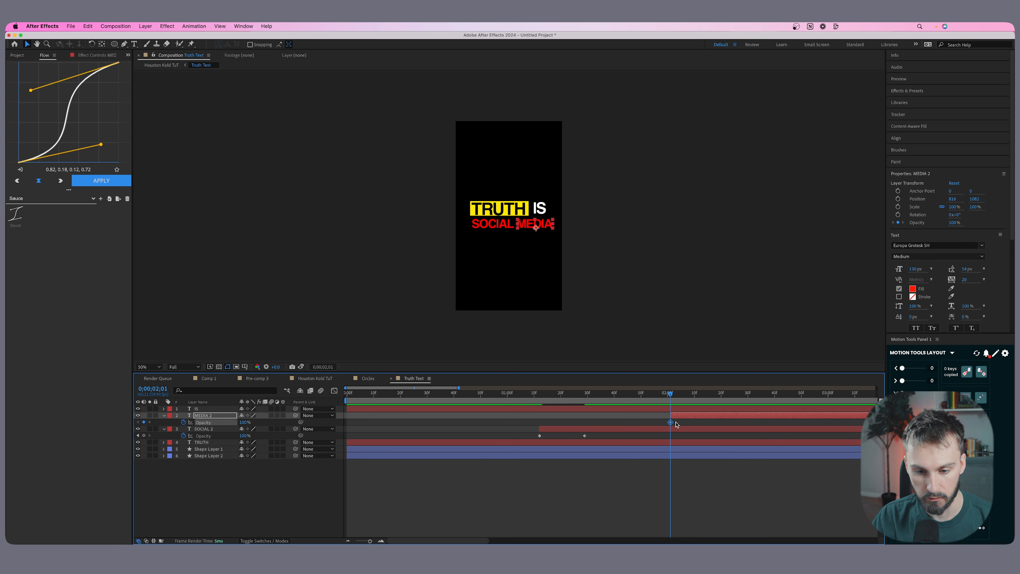
drag(670, 422, 732, 422)
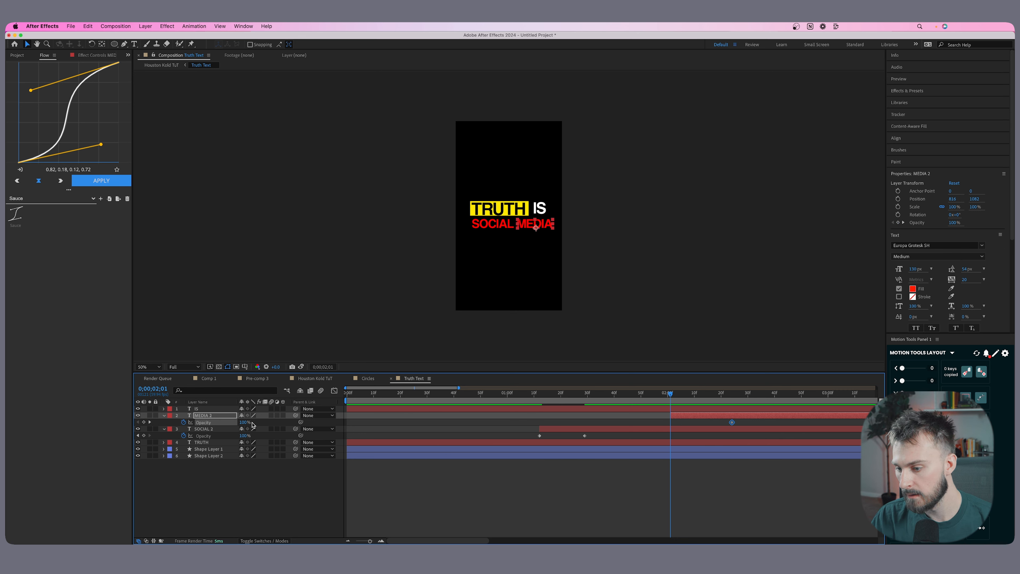
drag(246, 424, 101, 425)
drag(480, 395, 465, 396)
key(space)
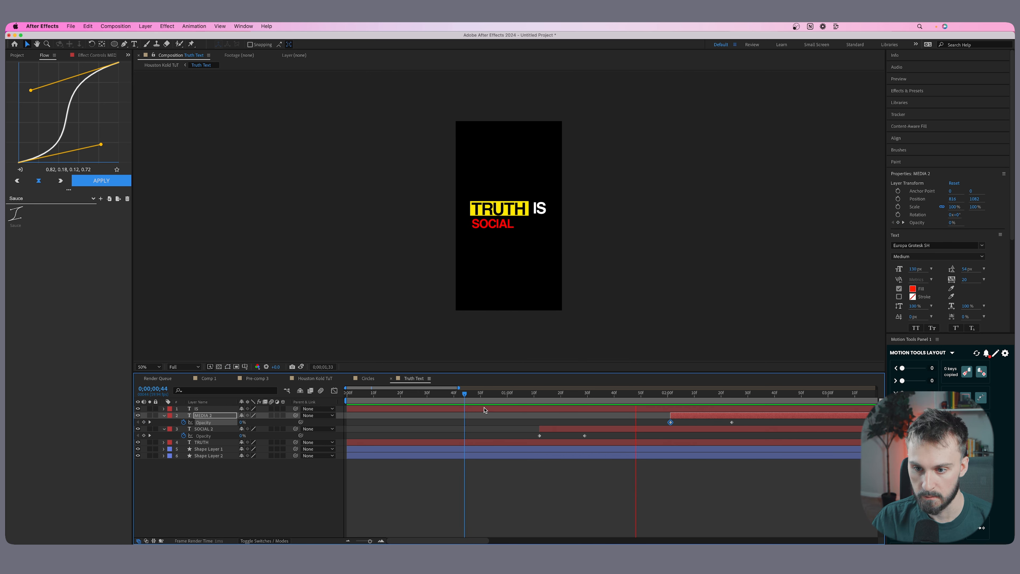
Move the MEDIA text layer earlier to start at about 0;00;01;45 and preview the title timing in the Houston Kold TuT composition.
drag(678, 416, 635, 417)
click(315, 378)
drag(429, 395, 347, 395)
key(space)
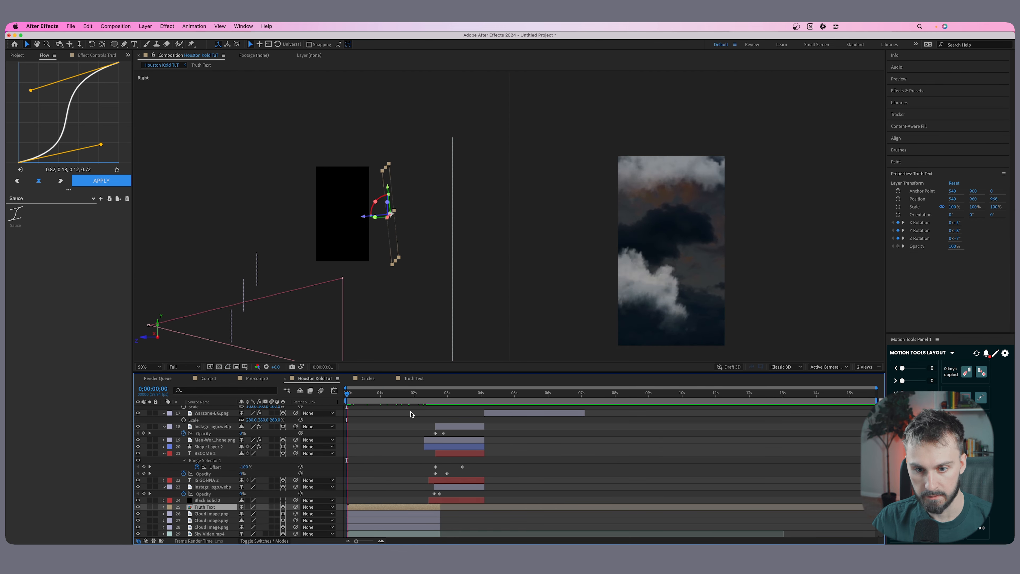
key(space)
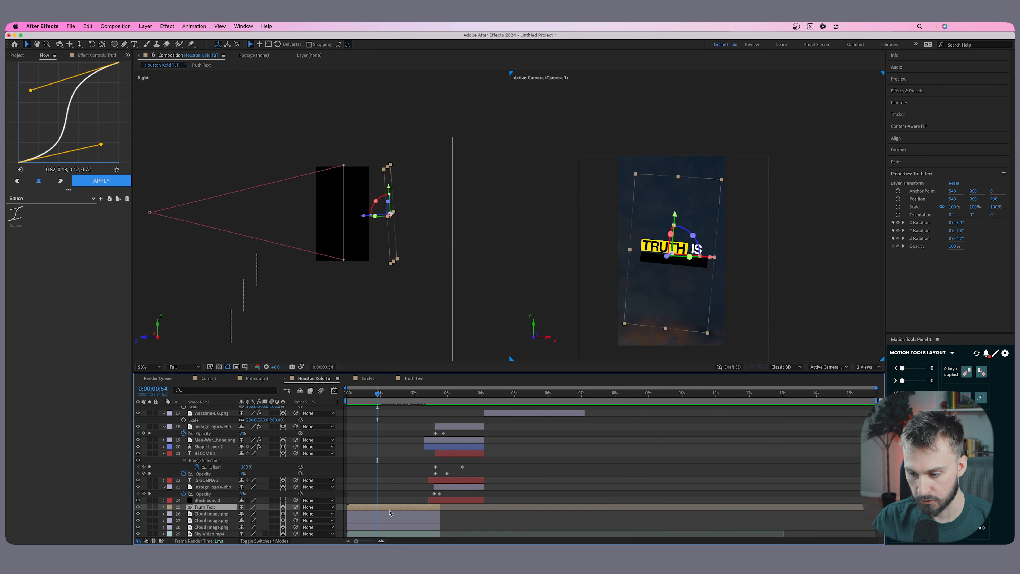
double_click(391, 511)
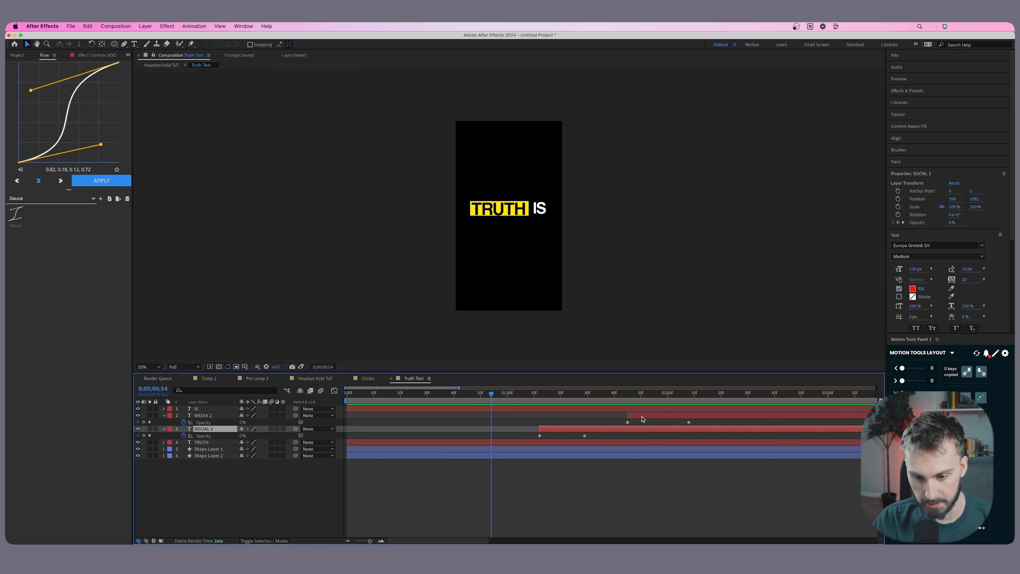
click(317, 378)
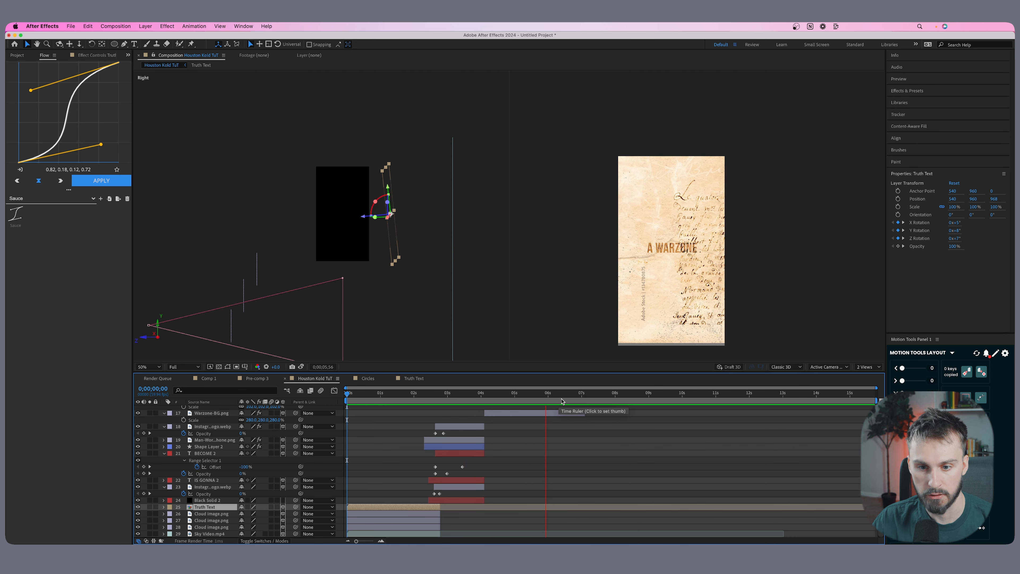
key(space)
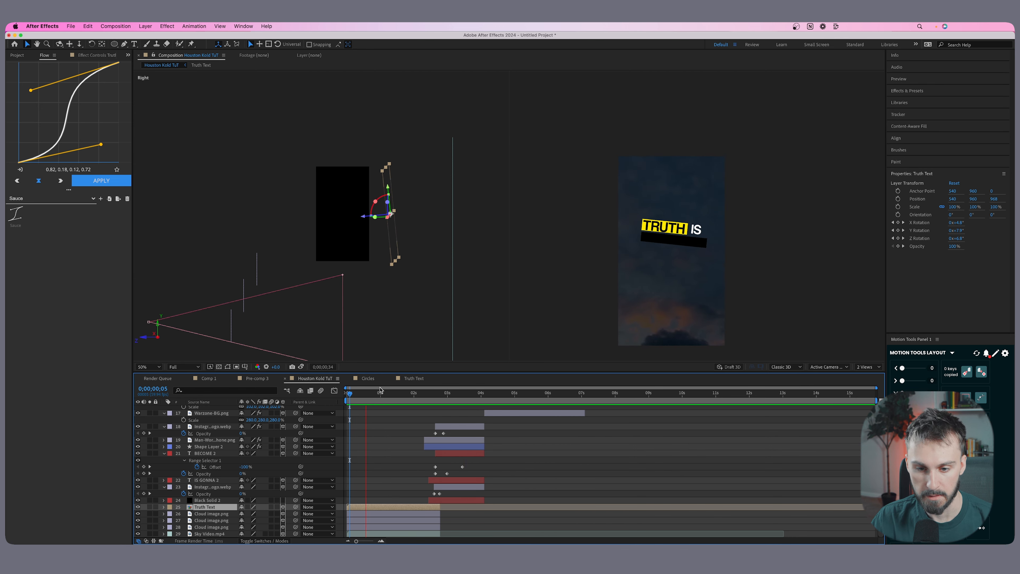
key(space)
drag(418, 397, 270, 403)
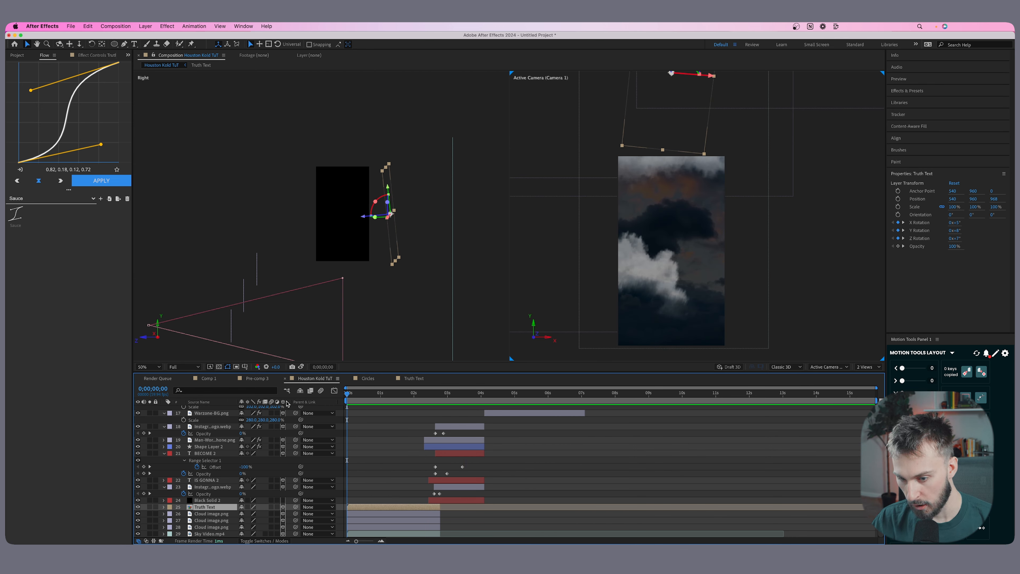
Collapse the revealed properties of all layers in the Houston Kold TuT composition and clear the layer selection.
key(super+a)
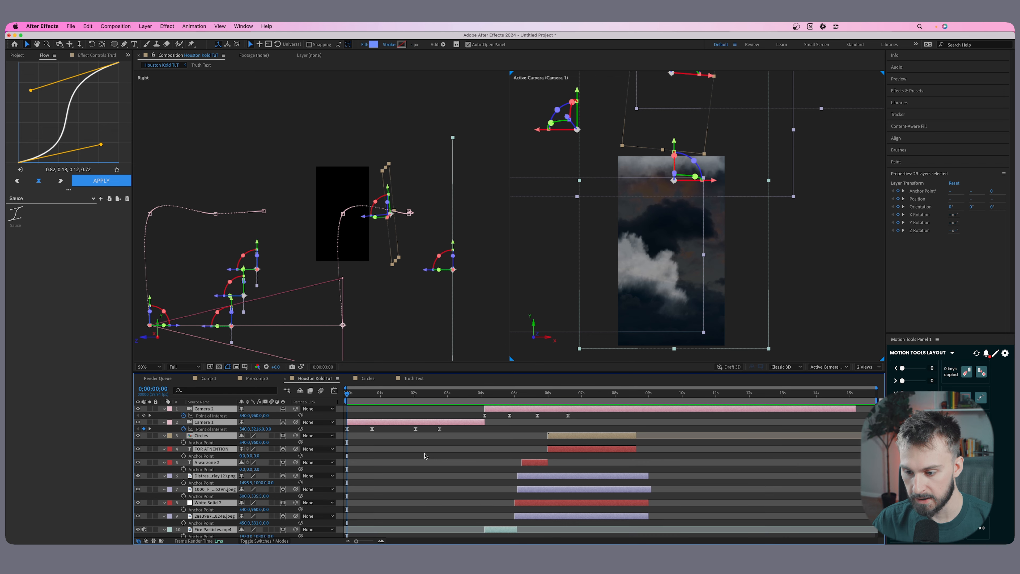
key(a)
key(a)
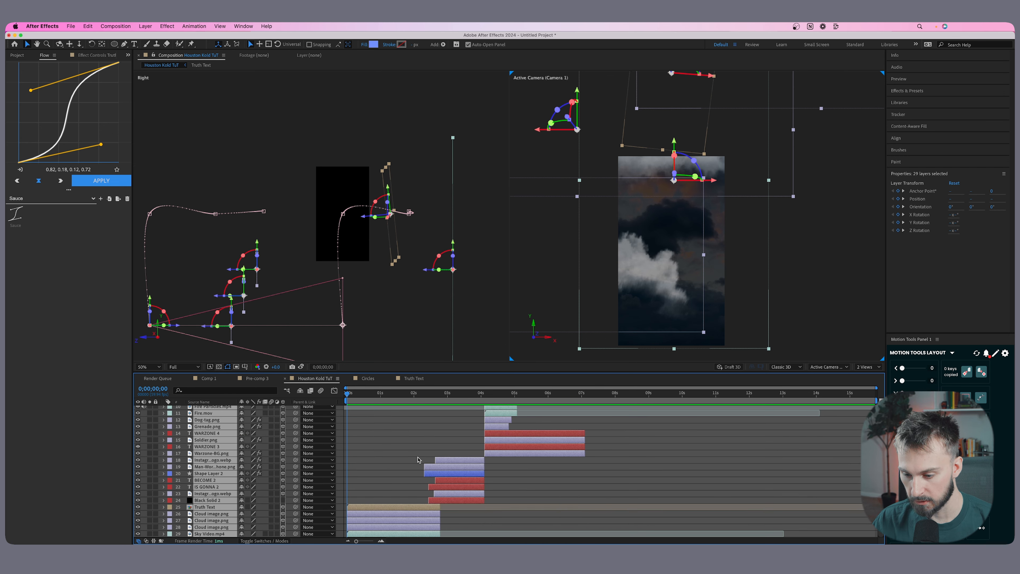
click(382, 474)
Apply the Deep Glow effect to the Truth Text layer at 0;00;01;29, with Radius about 469 and Exposure 0.05.
click(396, 506)
key(space)
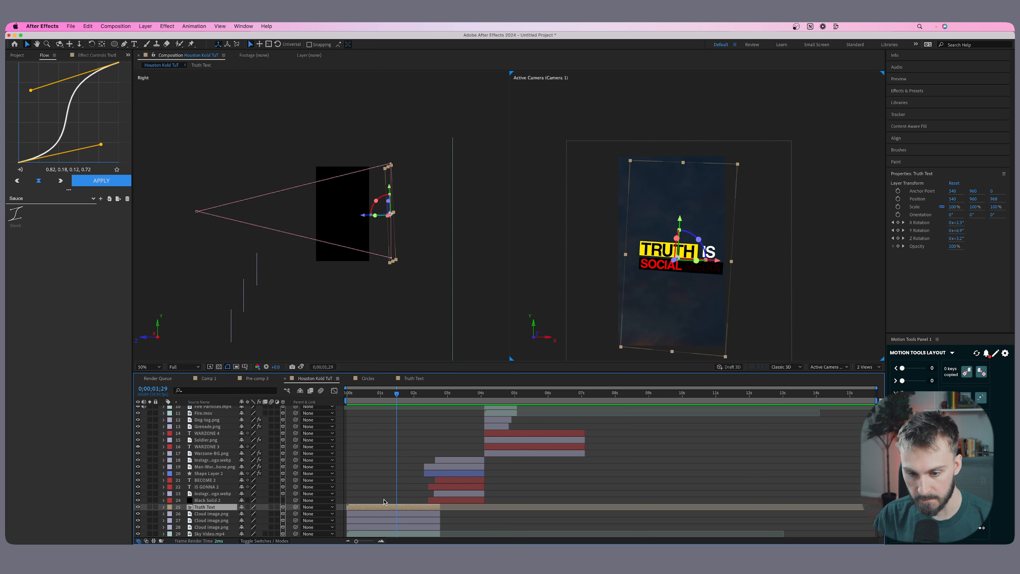
click(925, 92)
click(903, 101)
text(glow)
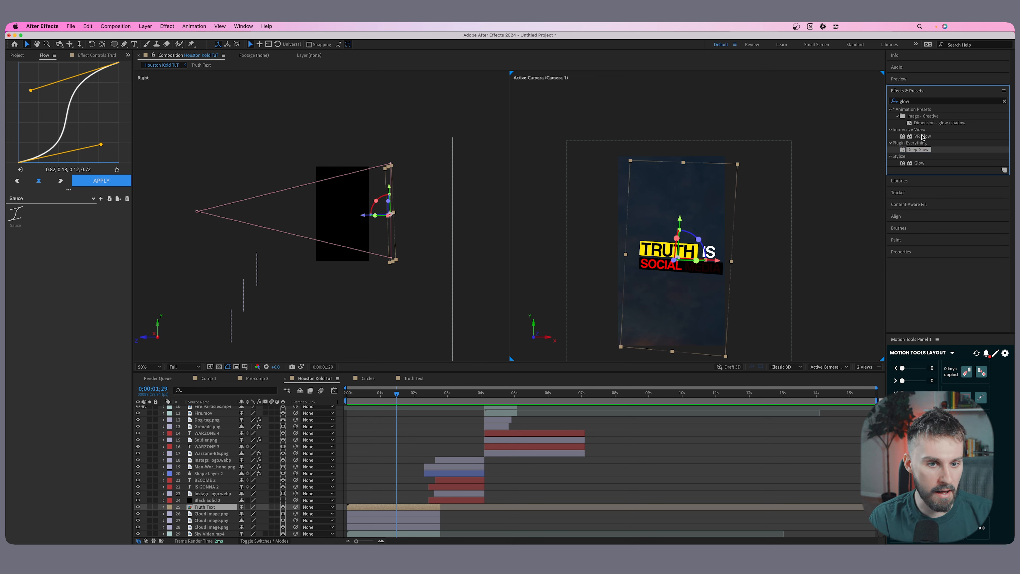
click(927, 163)
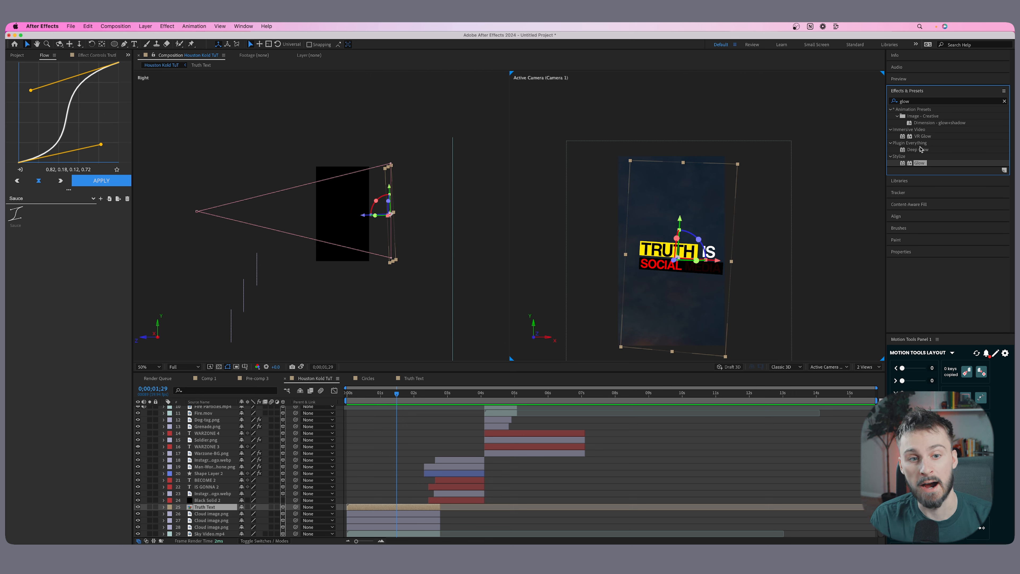
drag(920, 150, 392, 508)
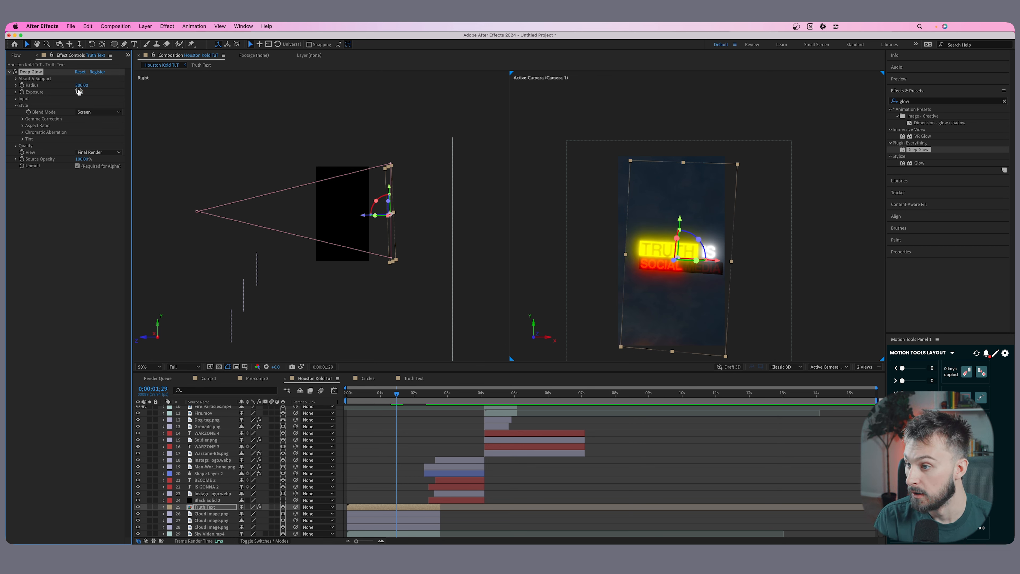
drag(82, 85, 15, 86)
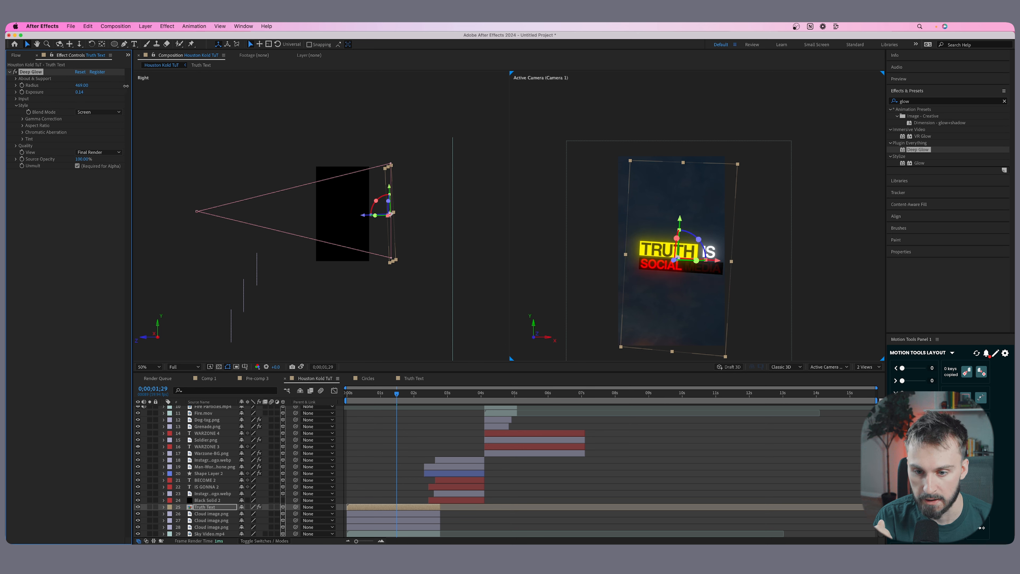
drag(80, 91, 71, 92)
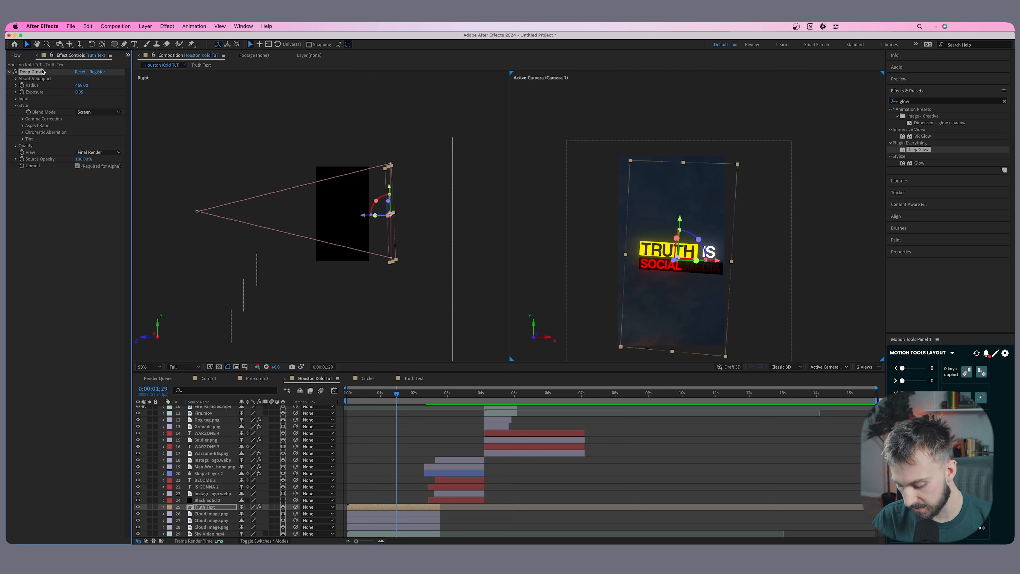
Copy the Deep Glow to the IS GONNA text with Exposure 0.27 and reuse it on the BECOME text, checking at 0;00;03;19.
click(436, 422)
drag(407, 395, 442, 396)
click(455, 500)
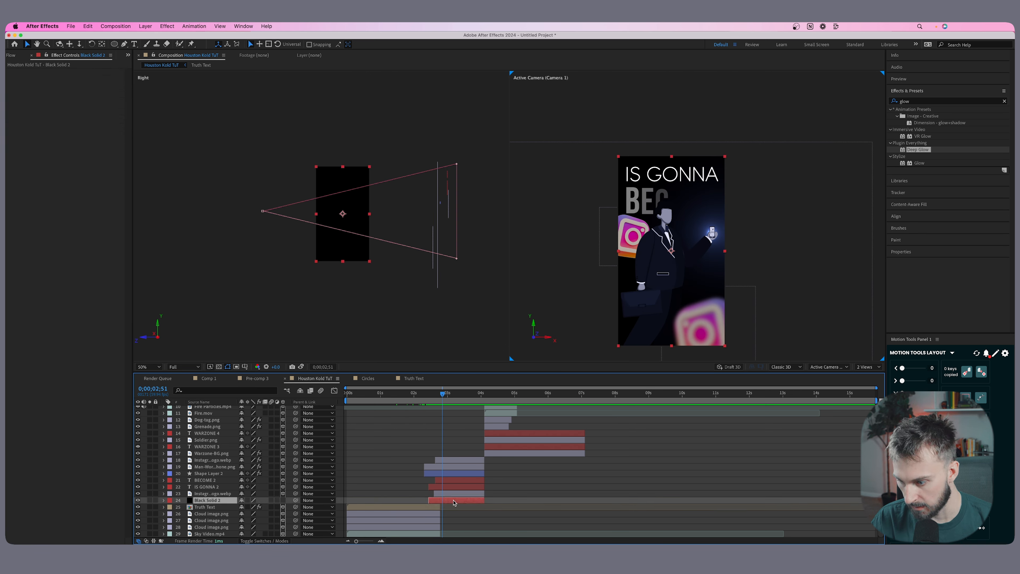
click(451, 486)
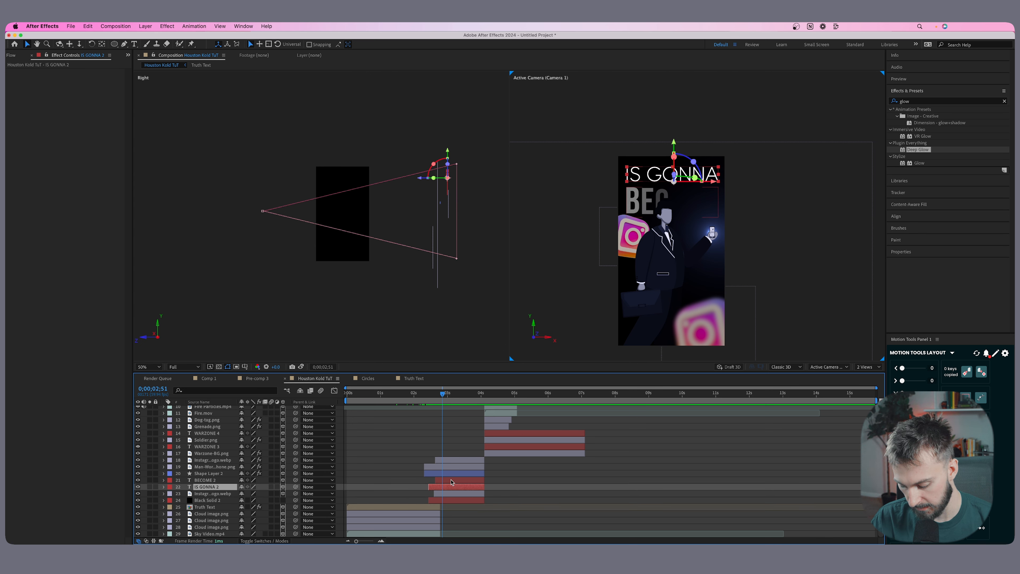
key(super+v)
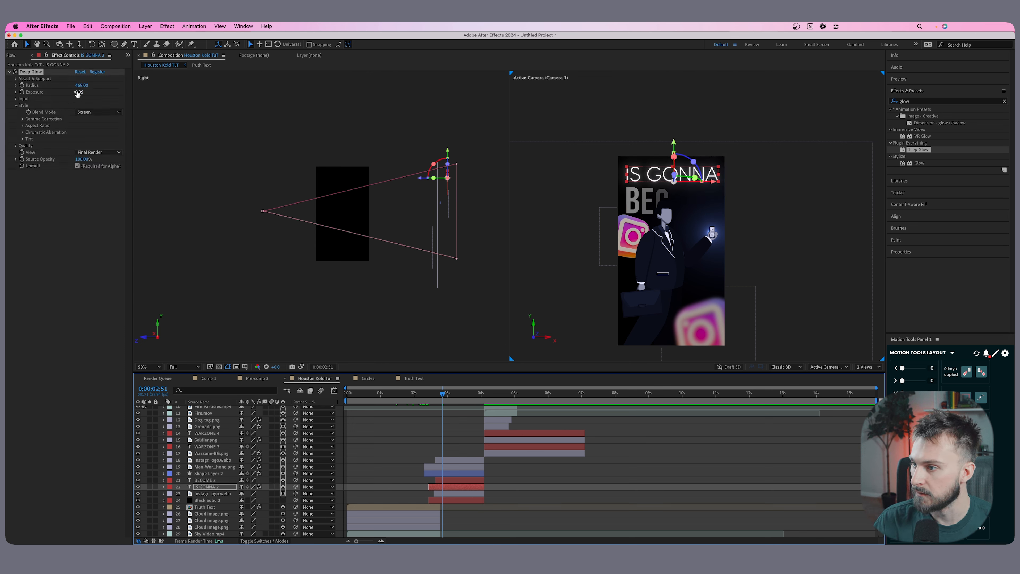
mouse_move(79, 92)
mouse_down()
mouse_move(109, 93)
mouse_move(89, 92)
mouse_up()
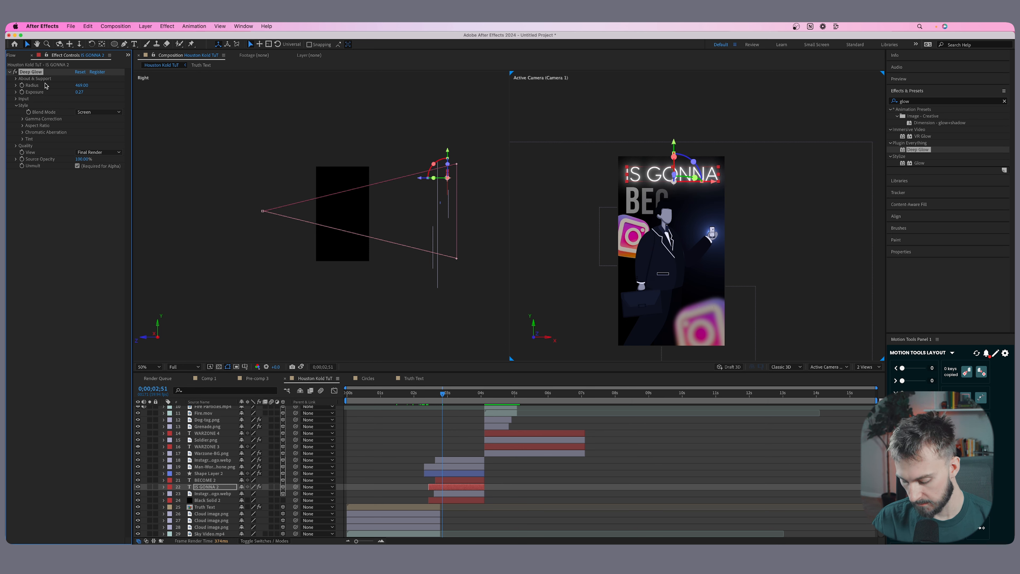
click(444, 481)
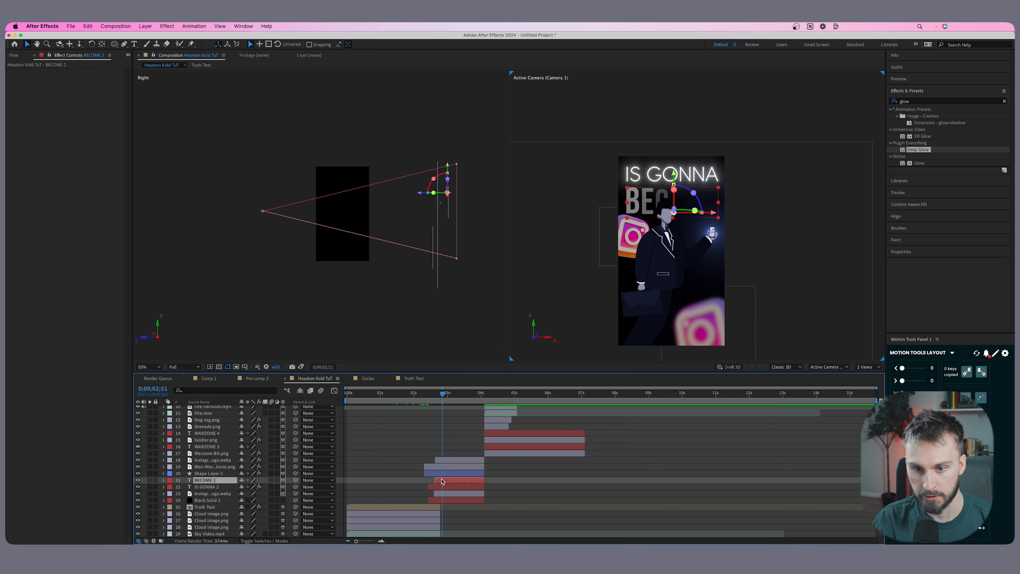
click(461, 469)
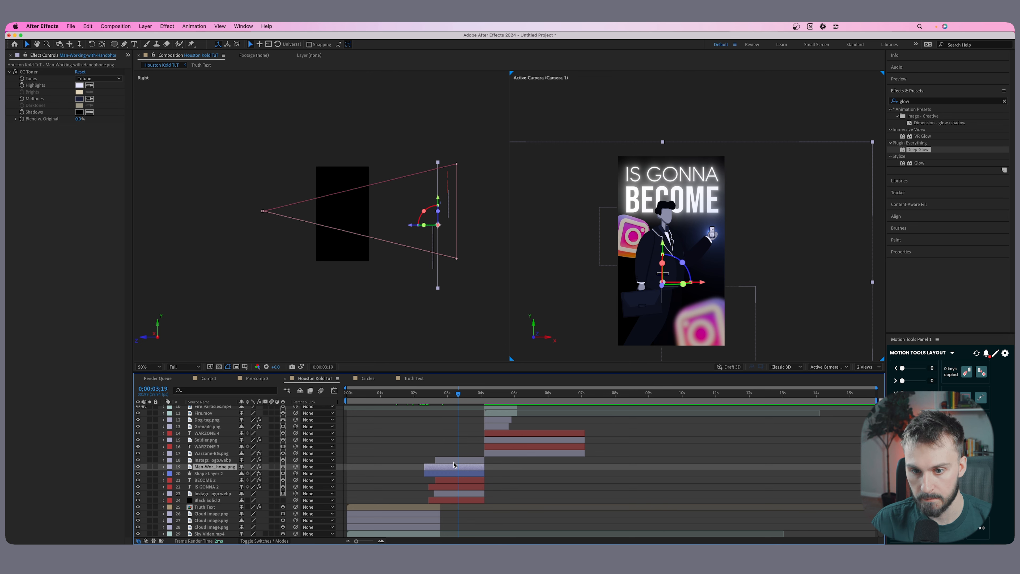
In a single view, add Deep Glow with Radius 27 and Exposure 0.26 to the Instagram logo behind the man and to the blurred logo.
click(457, 493)
key(super+v)
drag(80, 87, 26, 91)
click(868, 366)
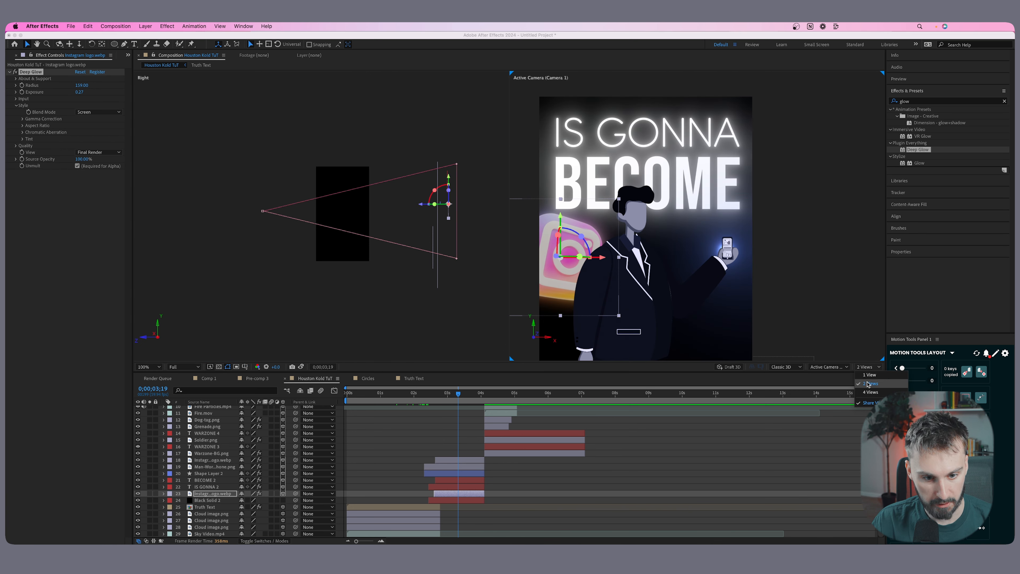
click(869, 375)
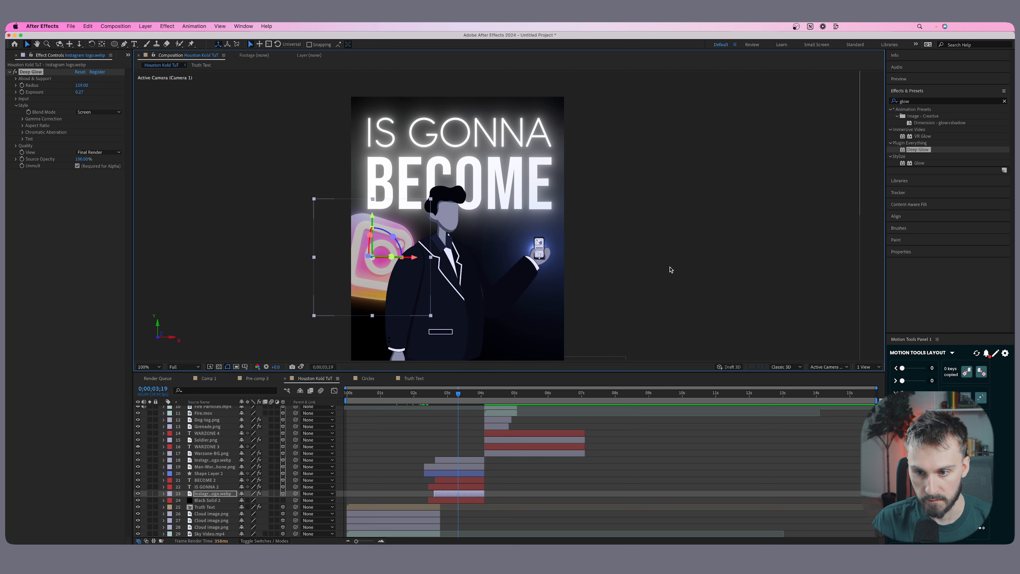
mouse_move(82, 86)
mouse_down()
mouse_move(51, 105)
mouse_move(92, 89)
mouse_move(78, 94)
mouse_up()
click(47, 82)
click(42, 73)
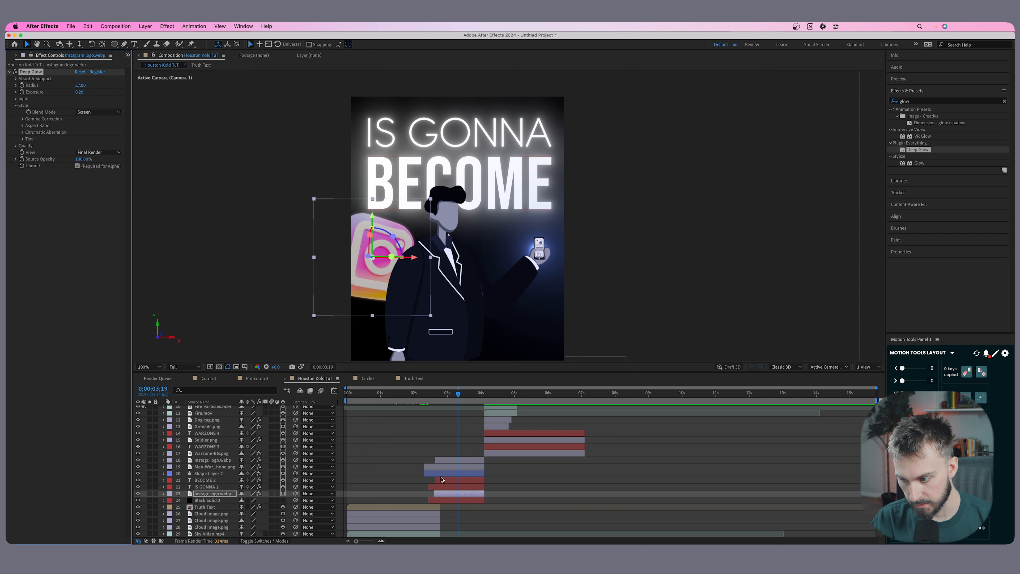
click(441, 479)
click(453, 462)
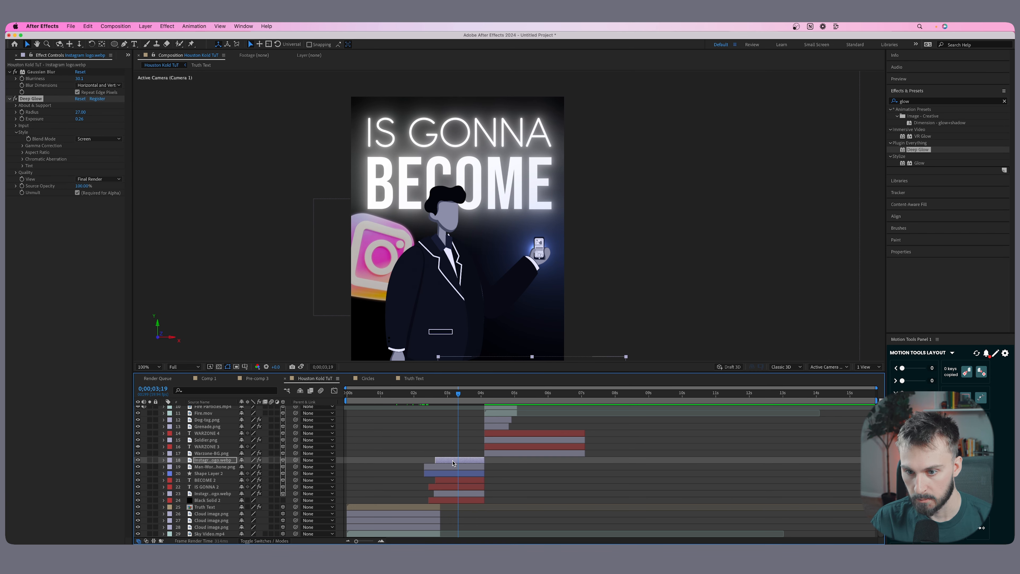
Try the pasted Deep Glow on the red WARZONE text at 0;00;04;25 with a stronger Exposure of 1.80, and remove the effect.
scroll(499, 321, down, 1)
click(495, 393)
scroll(498, 442, up, 2)
click(503, 473)
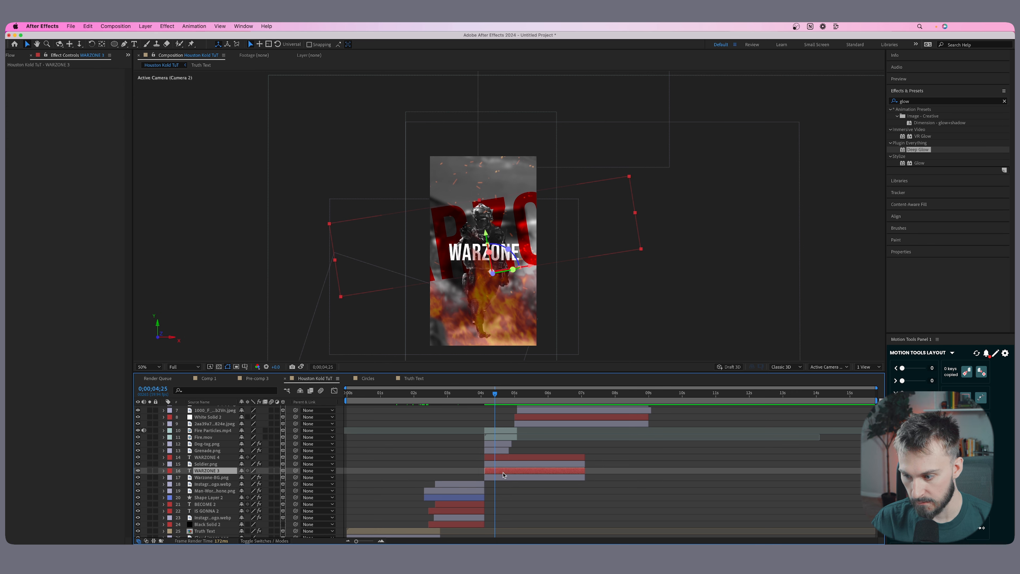
key(super+alt+shift+e)
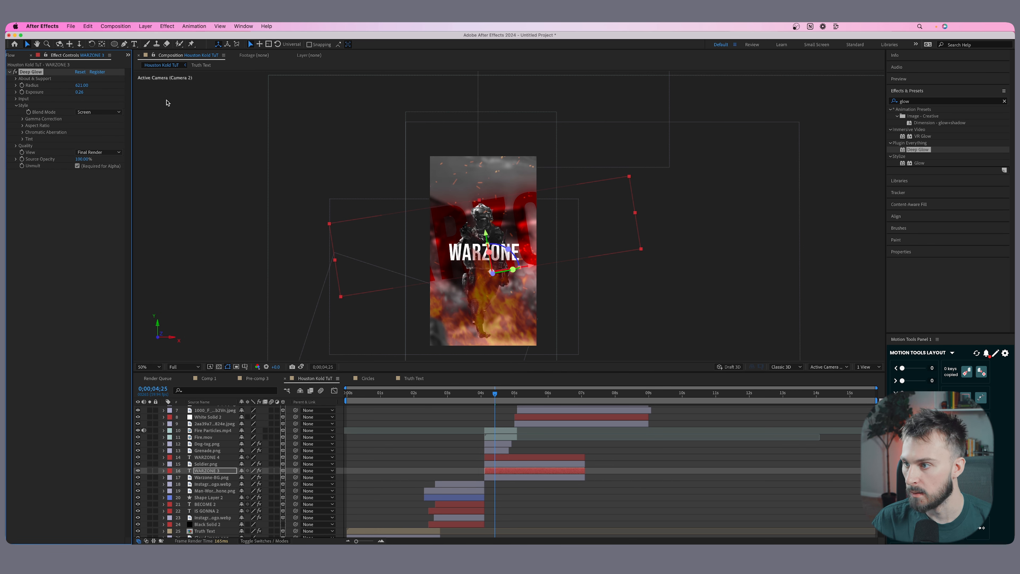
drag(81, 93, 143, 92)
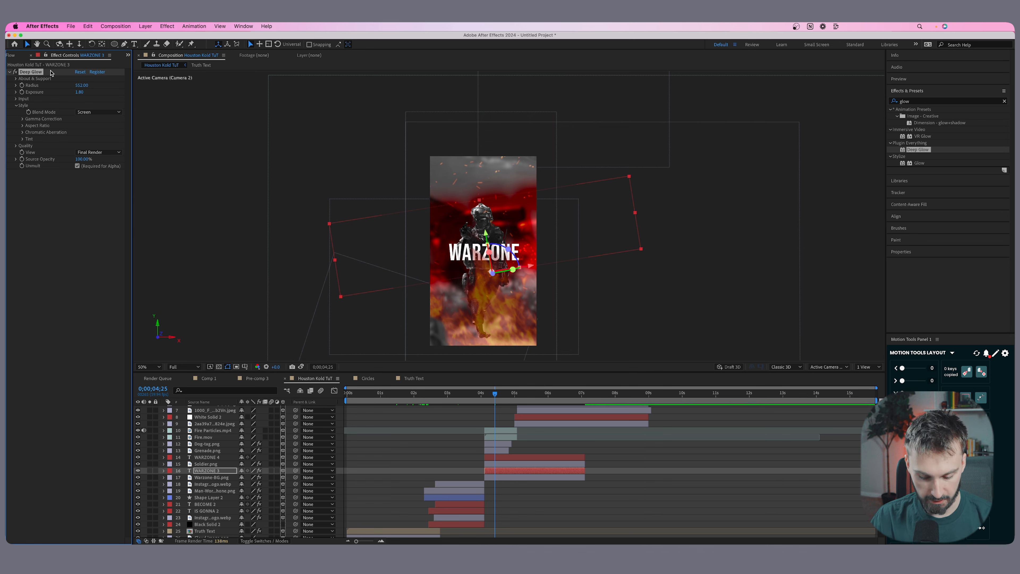
click(30, 71)
key(Delete)
Add a fresh Deep Glow with Radius 189 and Exposure 1.18 to the red WARZONE text, and copy it to the white one at Exposure 0.46.
drag(918, 149, 517, 473)
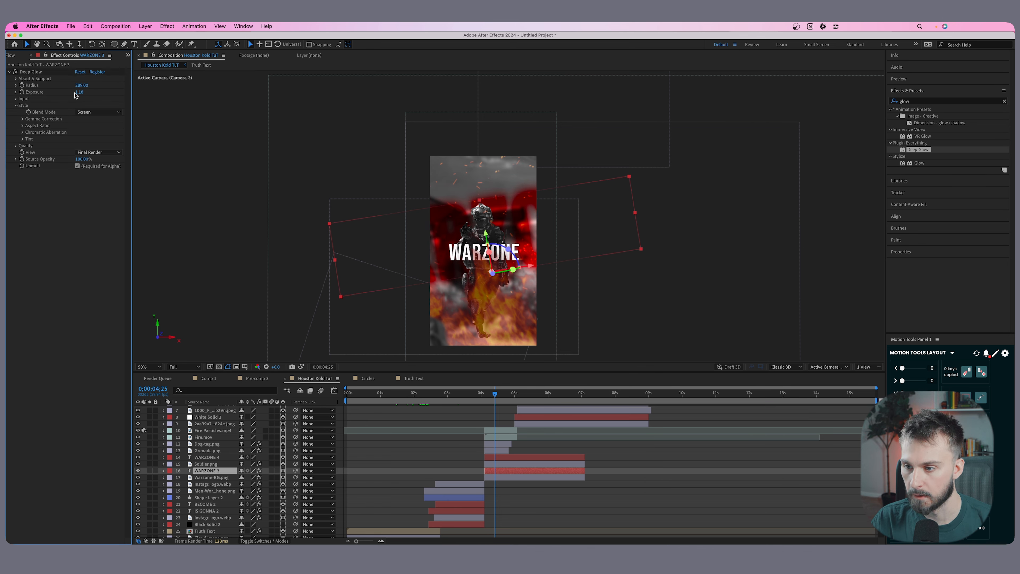
click(47, 73)
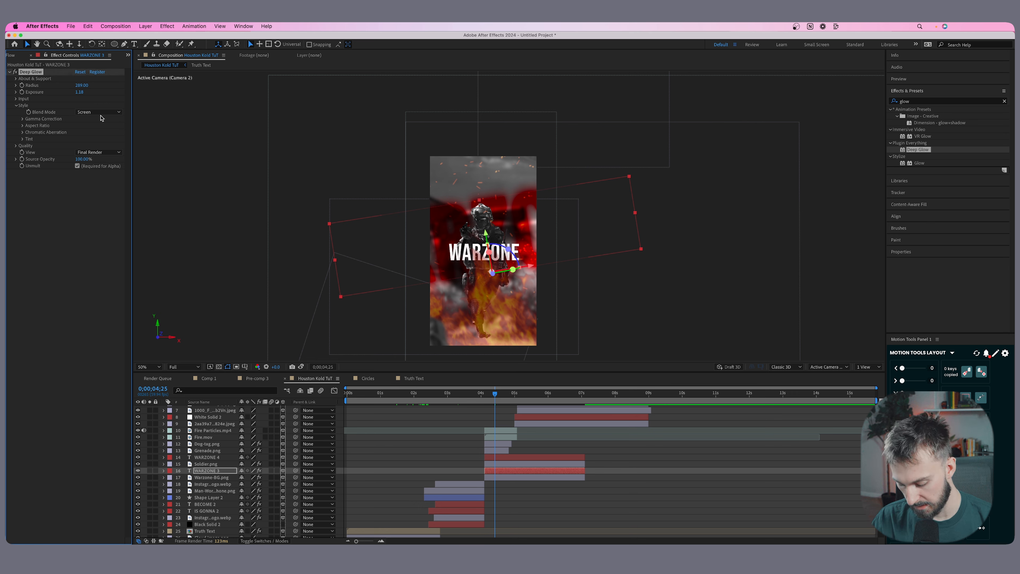
click(508, 458)
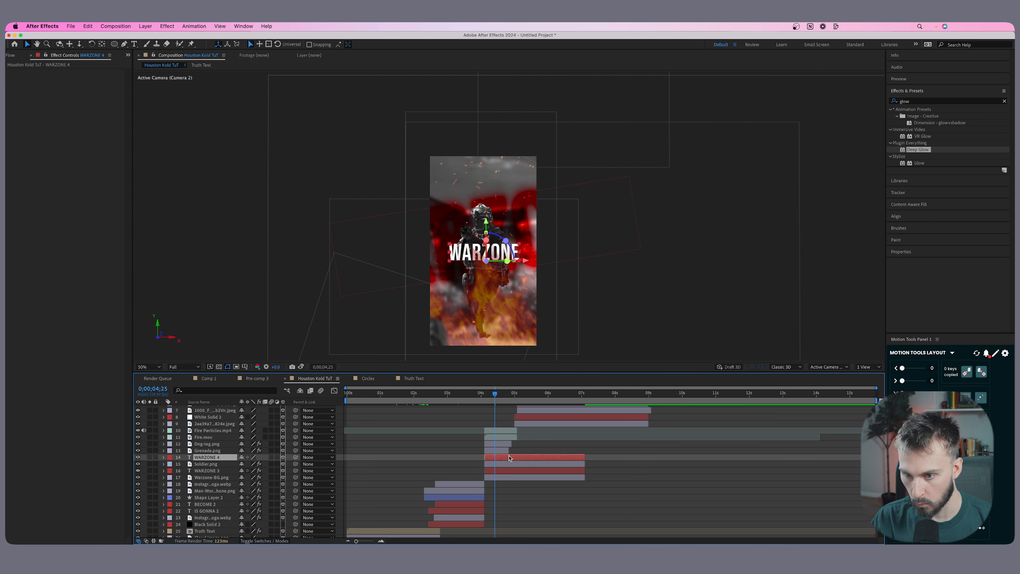
key(super+v)
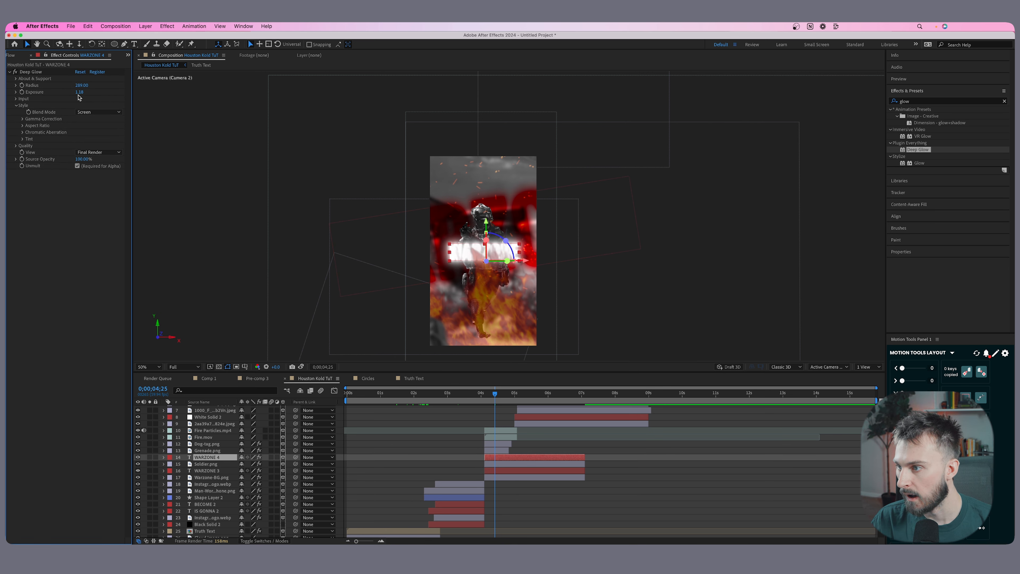
drag(79, 92, 51, 92)
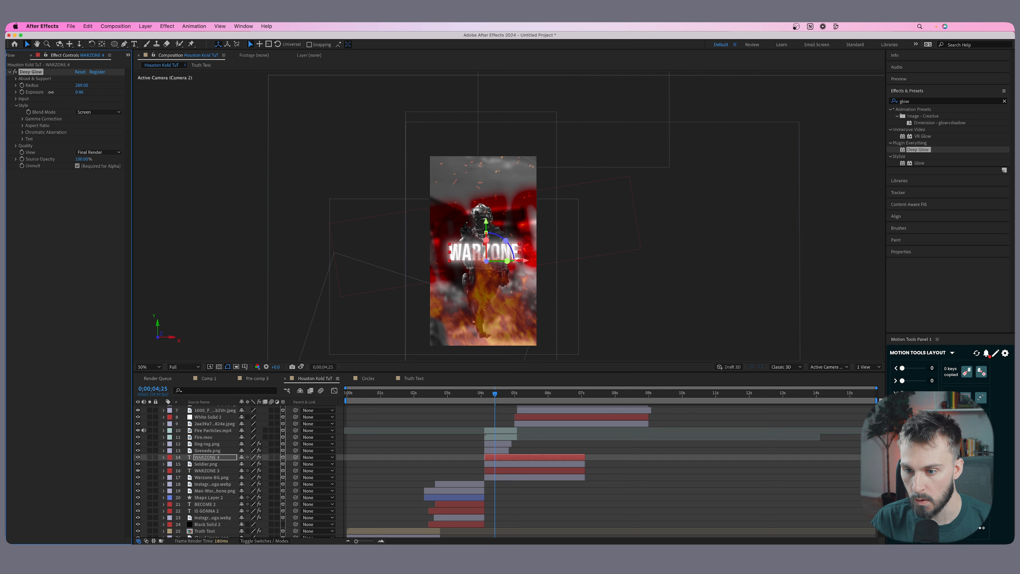
Paste the Deep Glow onto the Fire.mov layer and widen its Radius to about 409.
click(498, 444)
click(495, 437)
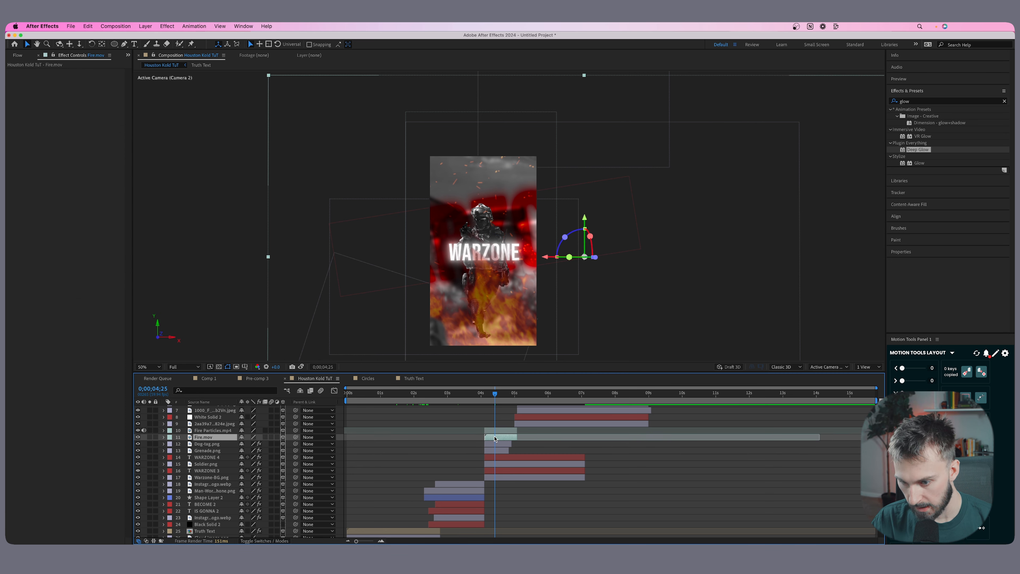
key(super+v)
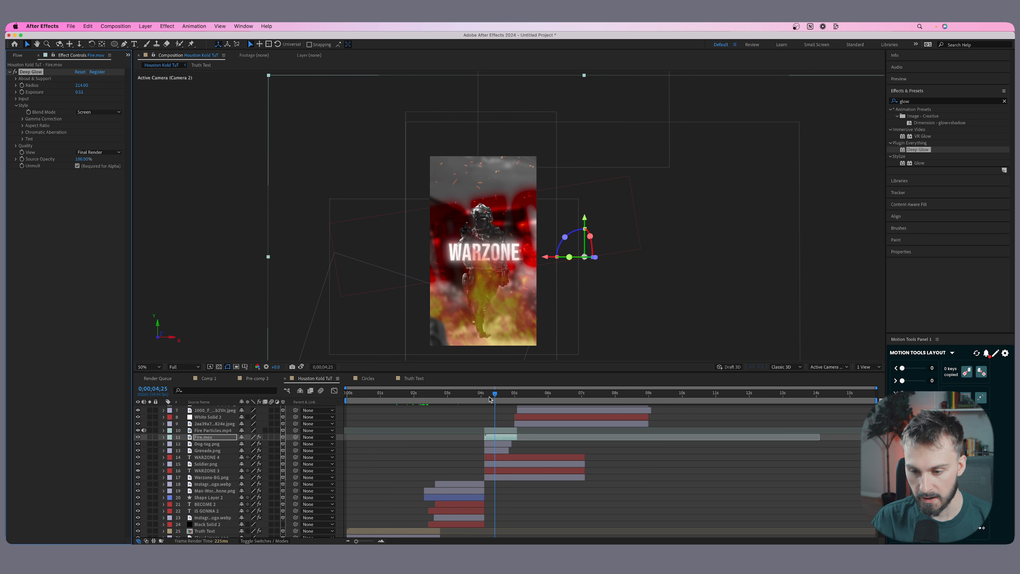
Paste the Deep Glow onto the FOR ATNENTION text at 0;00;06;37, increasing its Radius and raising the Exposure to about 1.83.
drag(491, 395, 569, 396)
scroll(542, 397, up, 3)
click(575, 421)
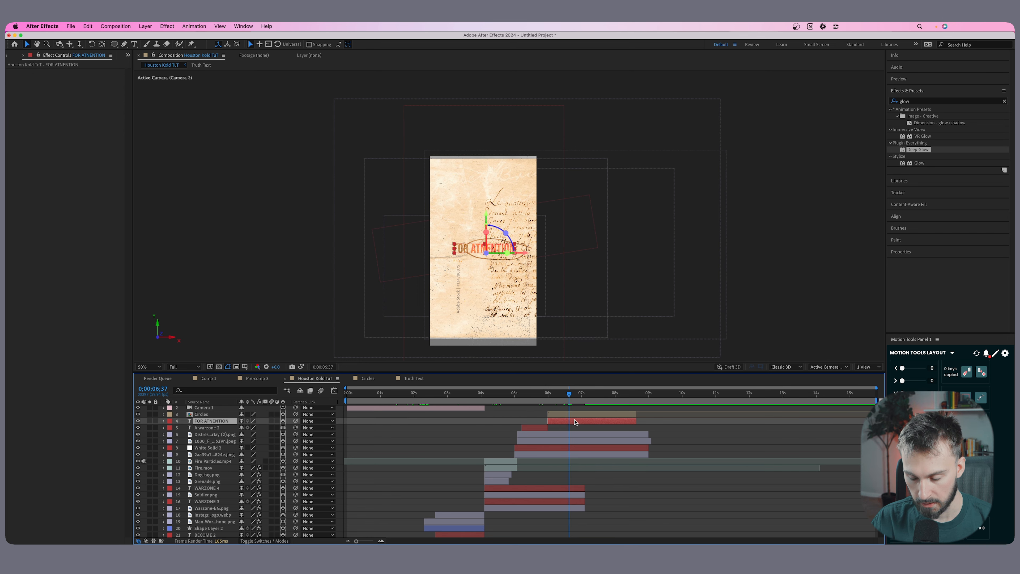
key(super+v)
drag(81, 90, 99, 88)
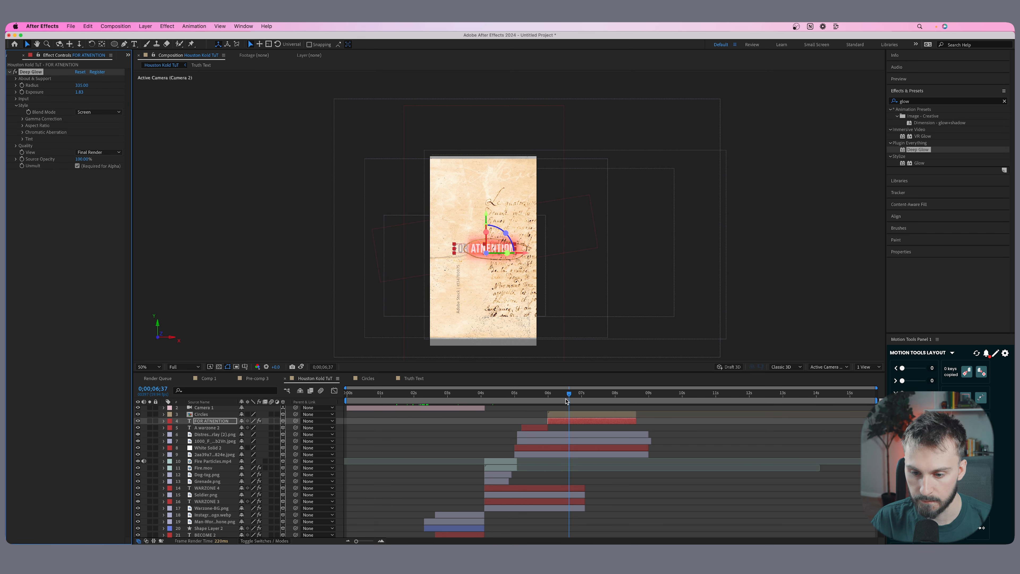
click(529, 395)
click(557, 449)
click(558, 453)
shift+click(568, 416)
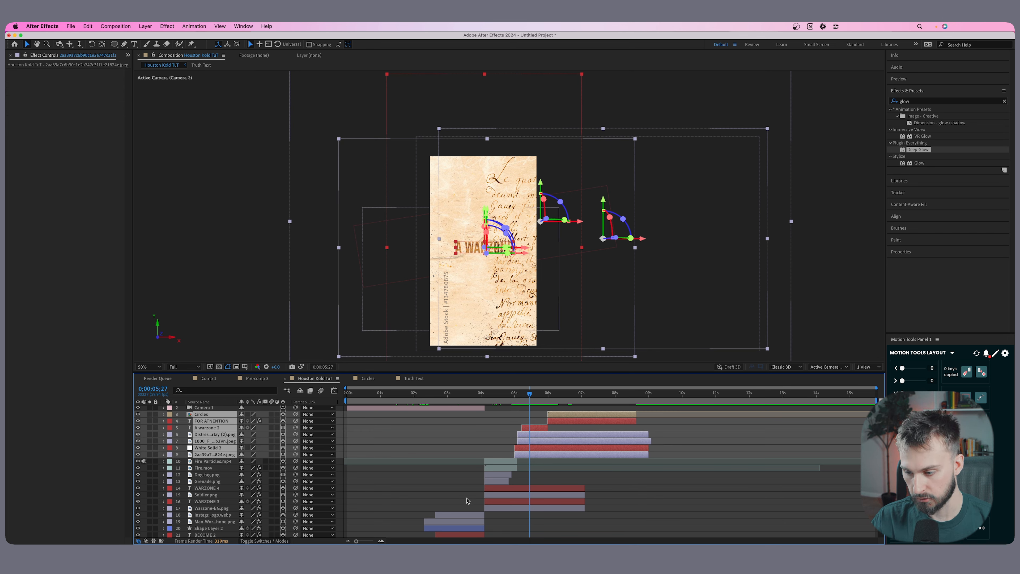
key(r)
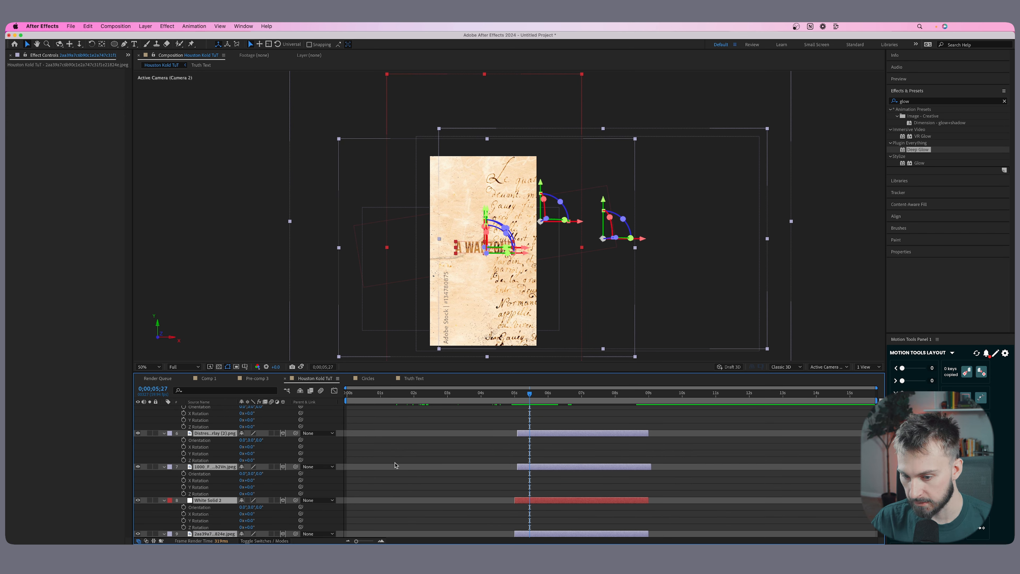
scroll(557, 424, up, 3)
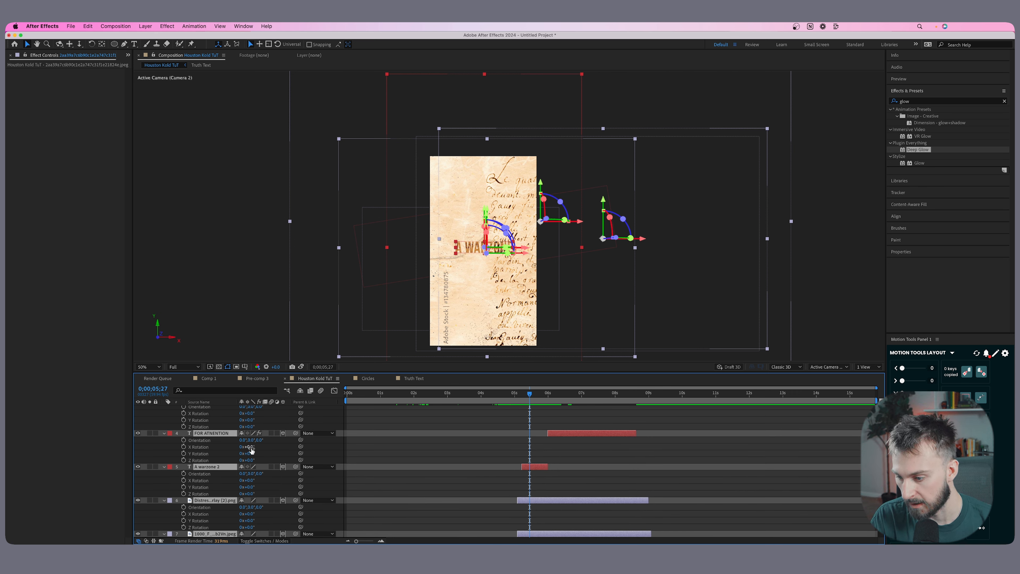
drag(250, 447, 246, 449)
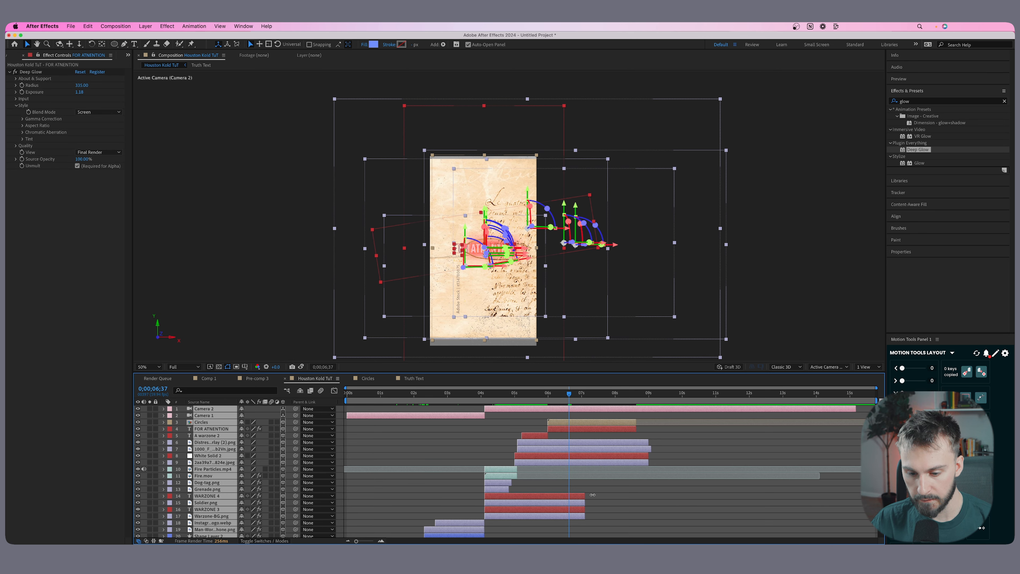
Tilt the four parchment background layers, including White Solid 2, to about -16° X Rotation and 4° Z Rotation.
click(629, 462)
drag(569, 395, 537, 400)
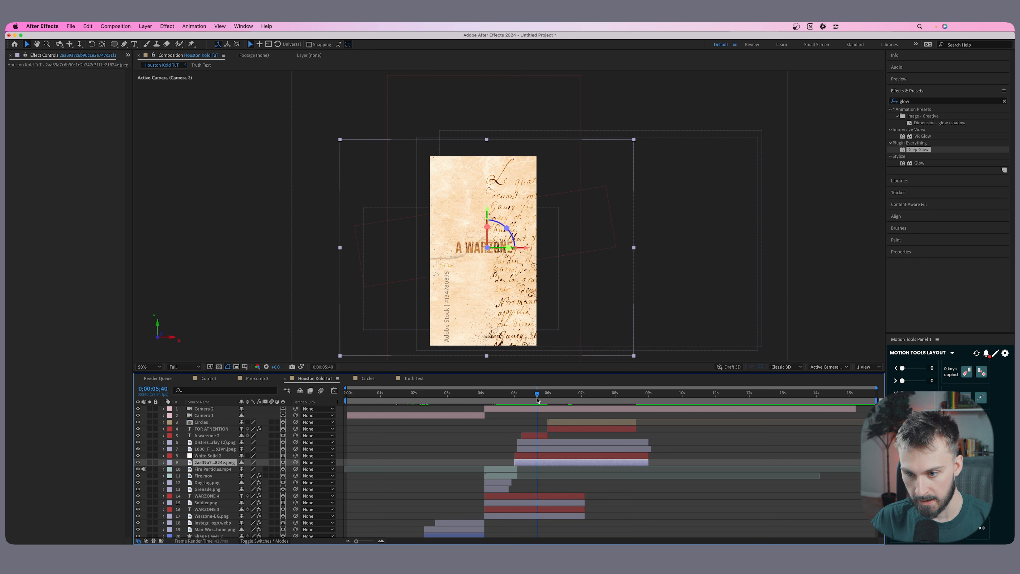
shift+click(531, 455)
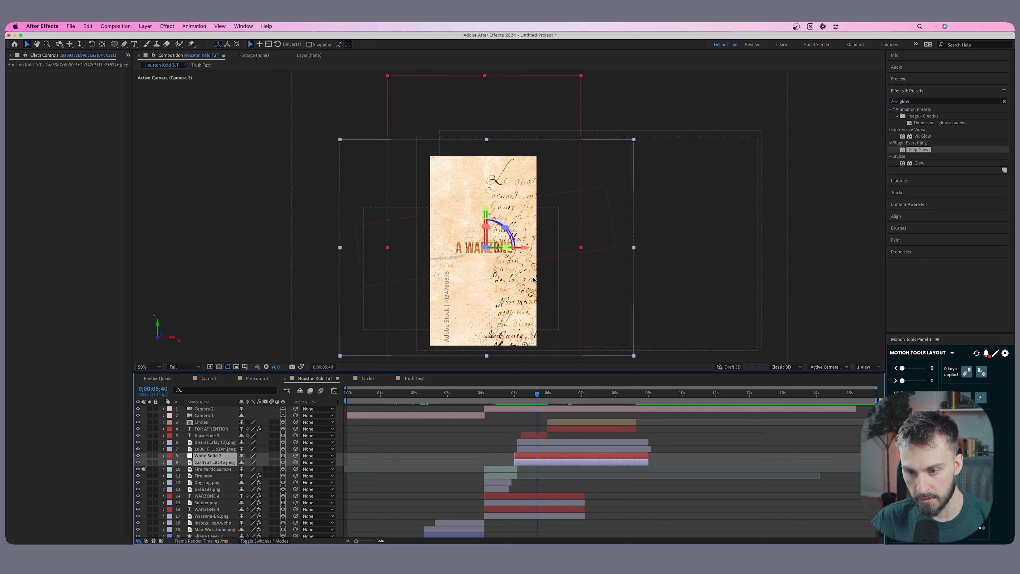
shift+click(524, 449)
shift+click(527, 442)
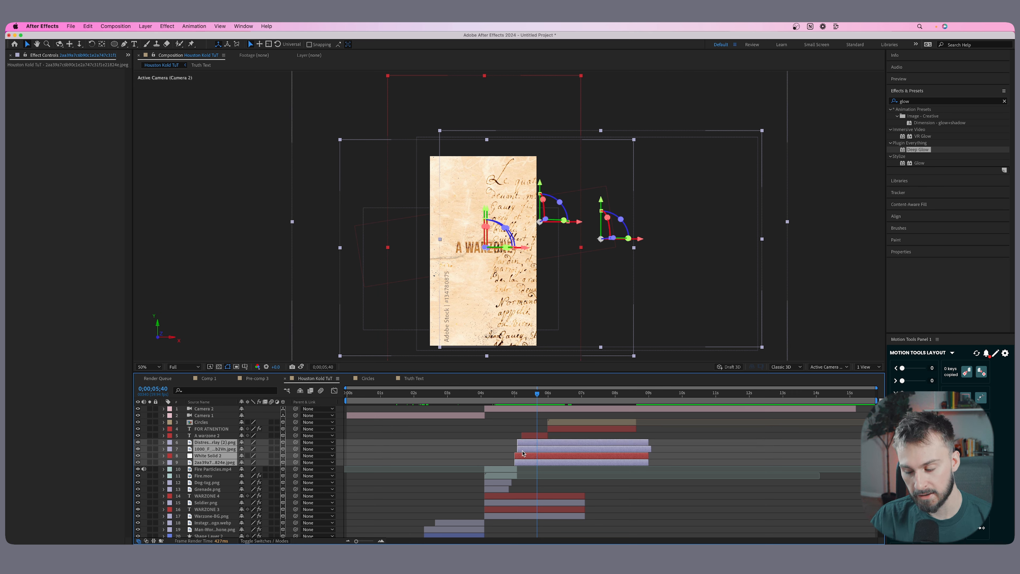
key(r)
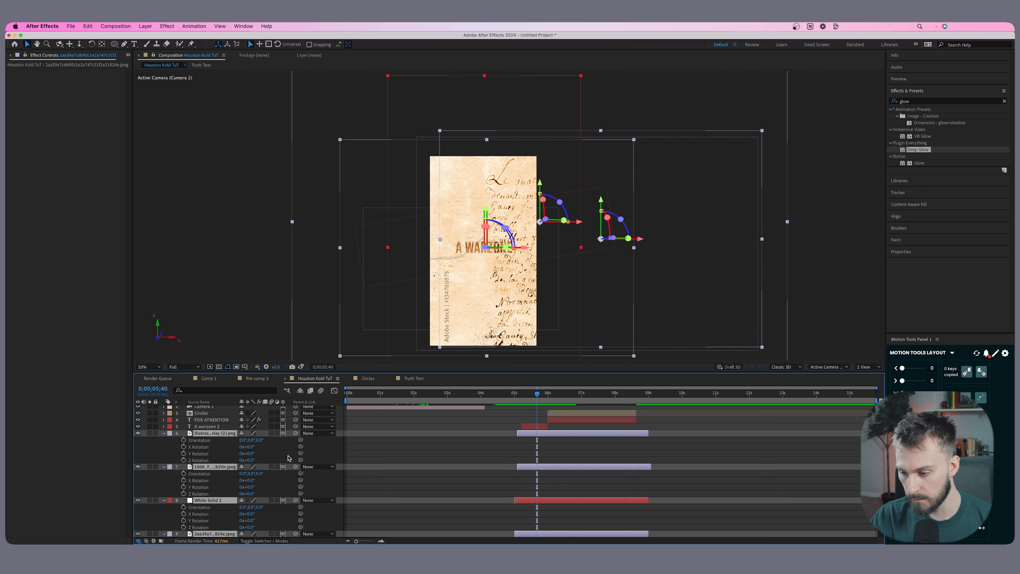
drag(249, 446, 254, 468)
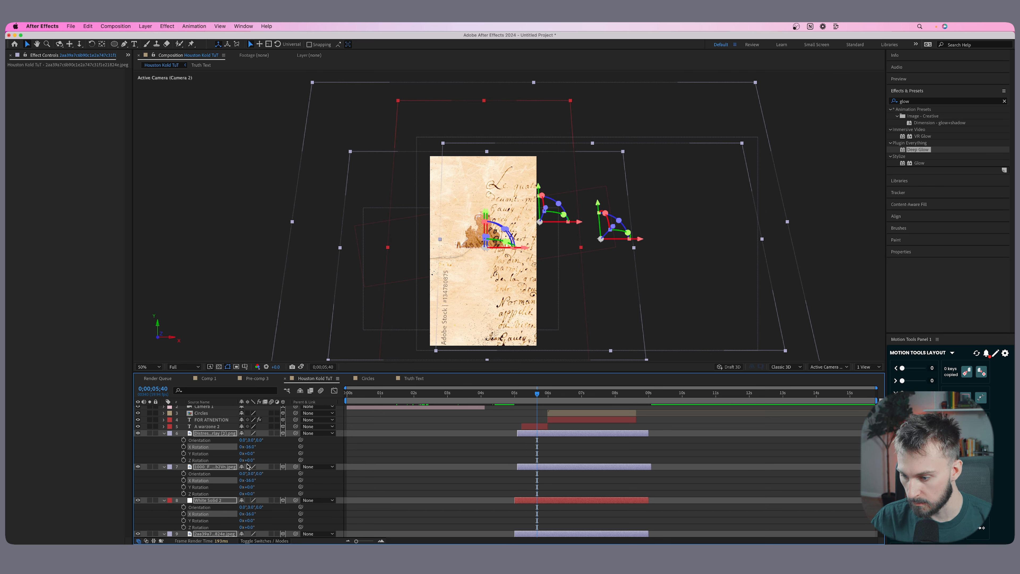
drag(250, 460, 249, 460)
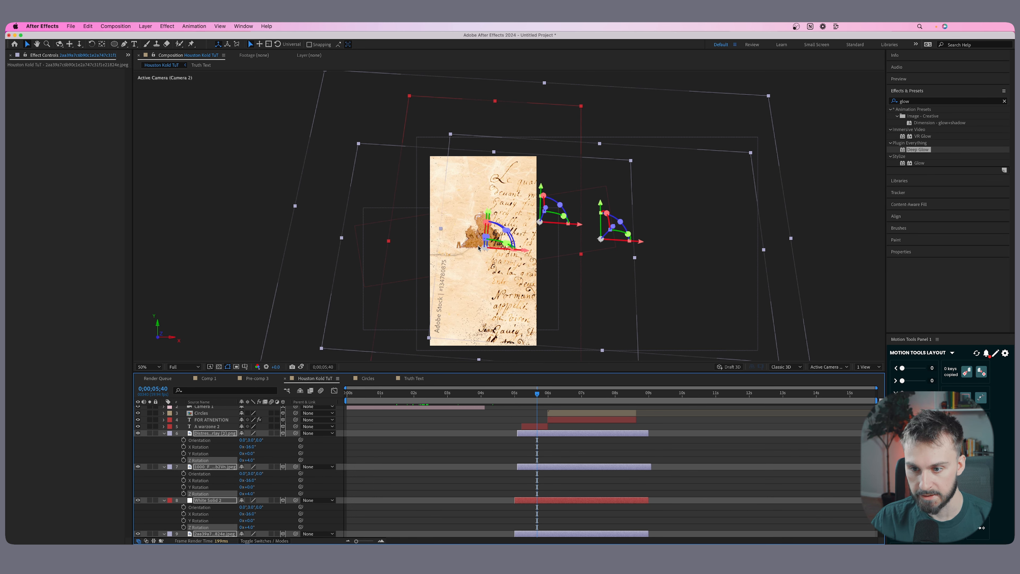
Fade out Soldier.png with Opacity keyframes from 100% at 0;00;05;07 to 0% at about 0;00;05;20.
scroll(482, 471, down, 10)
click(514, 394)
drag(514, 397, 519, 397)
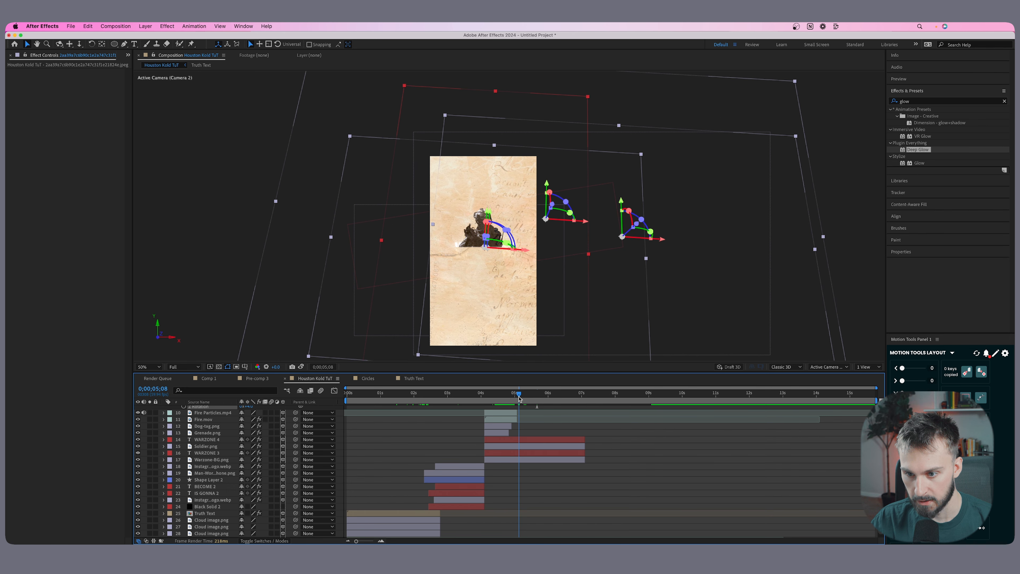
click(526, 460)
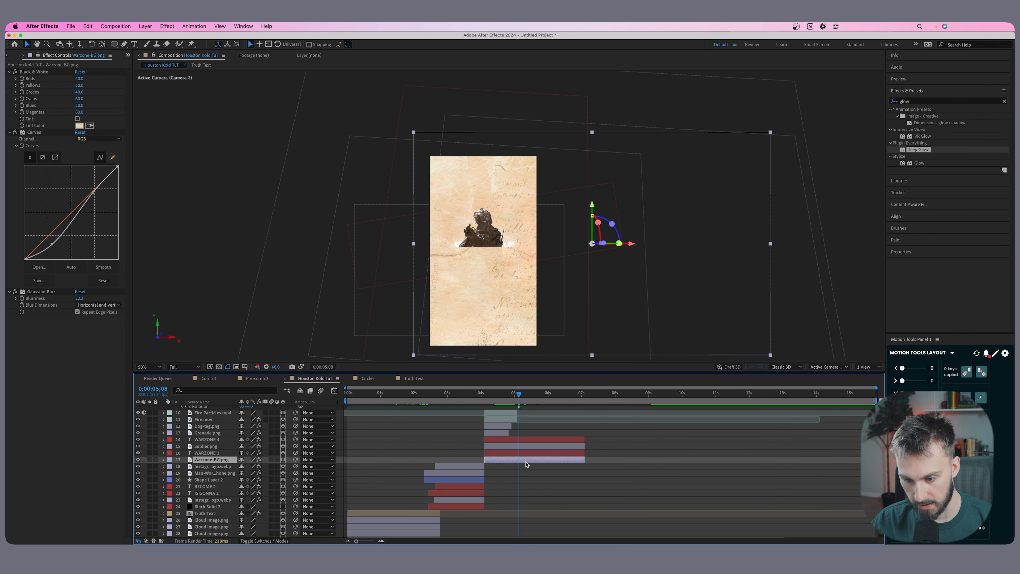
click(524, 447)
key(t)
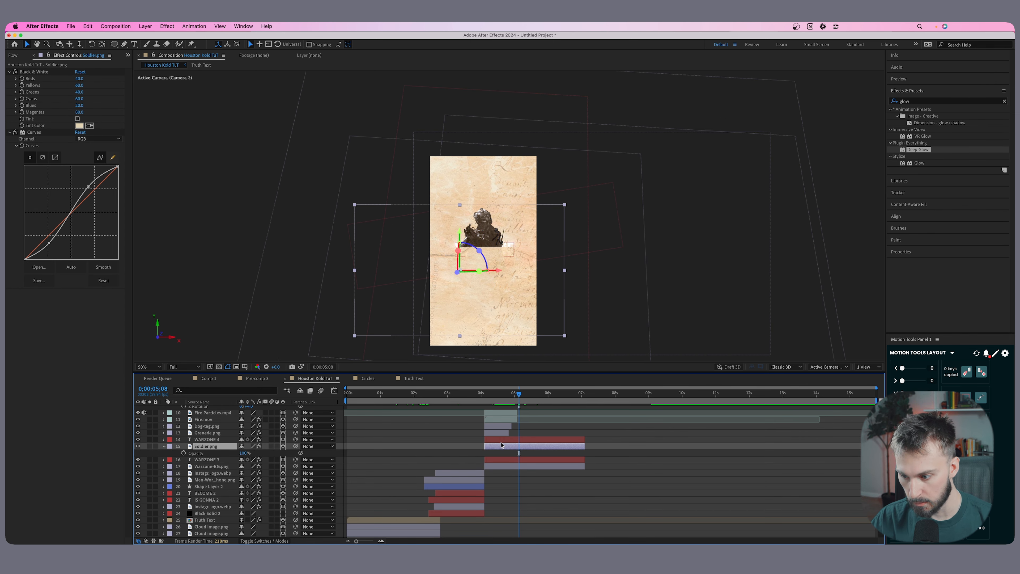
key(Page_Up)
click(184, 452)
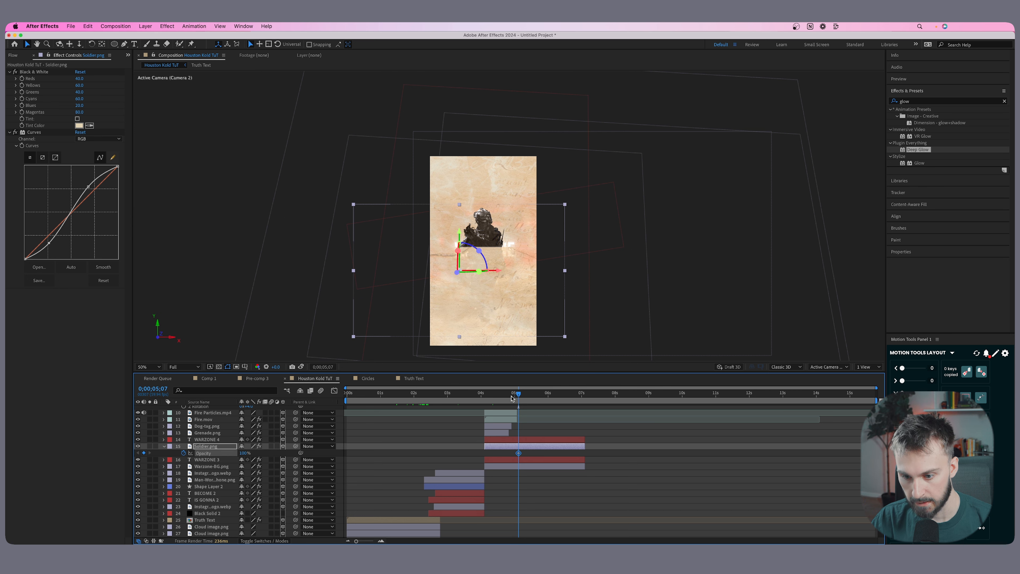
drag(519, 394, 524, 397)
drag(246, 453, 197, 454)
key(Page_Down)
Show the composition in two views and move the A warzone 2 text along Z towards the camera, clear of the tilted parchment.
scroll(538, 440, up, 4)
click(535, 432)
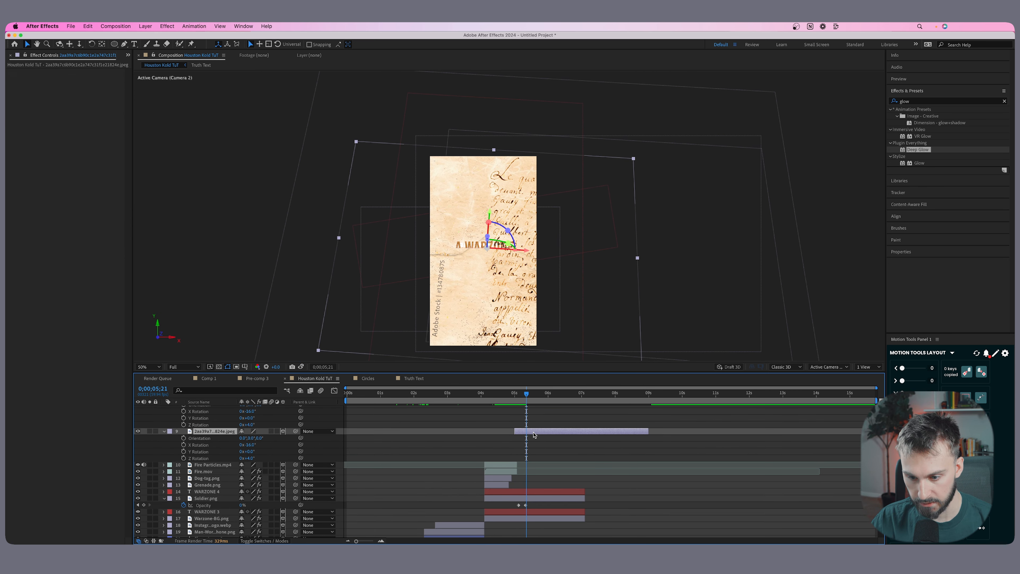
click(518, 491)
click(867, 366)
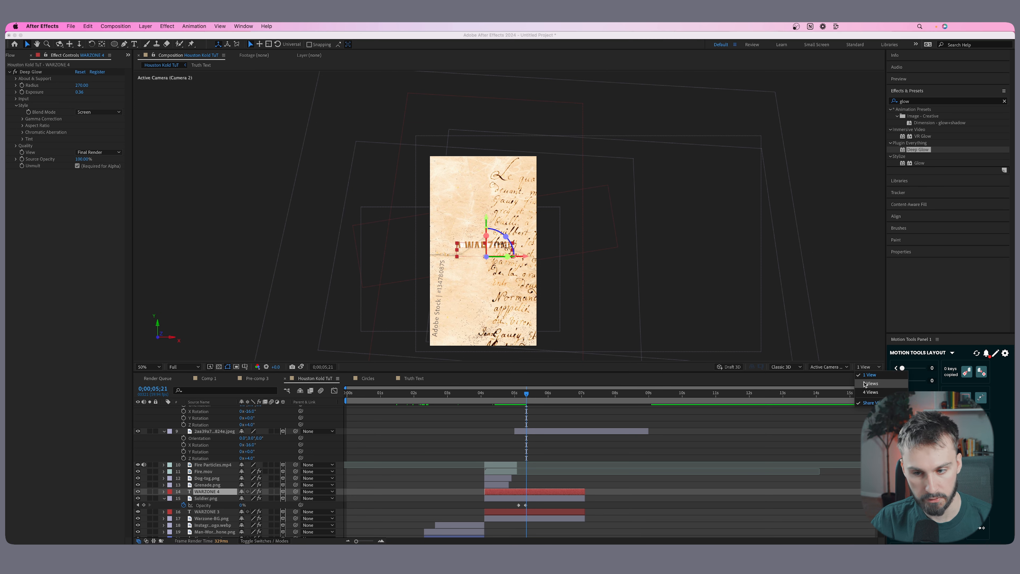
click(865, 384)
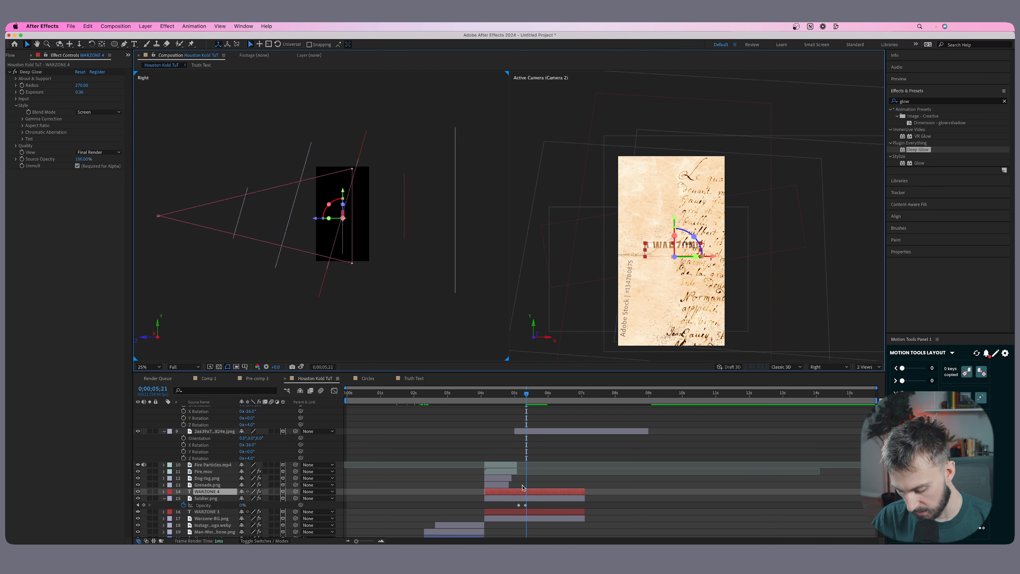
key(r)
scroll(530, 442, up, 5)
click(533, 436)
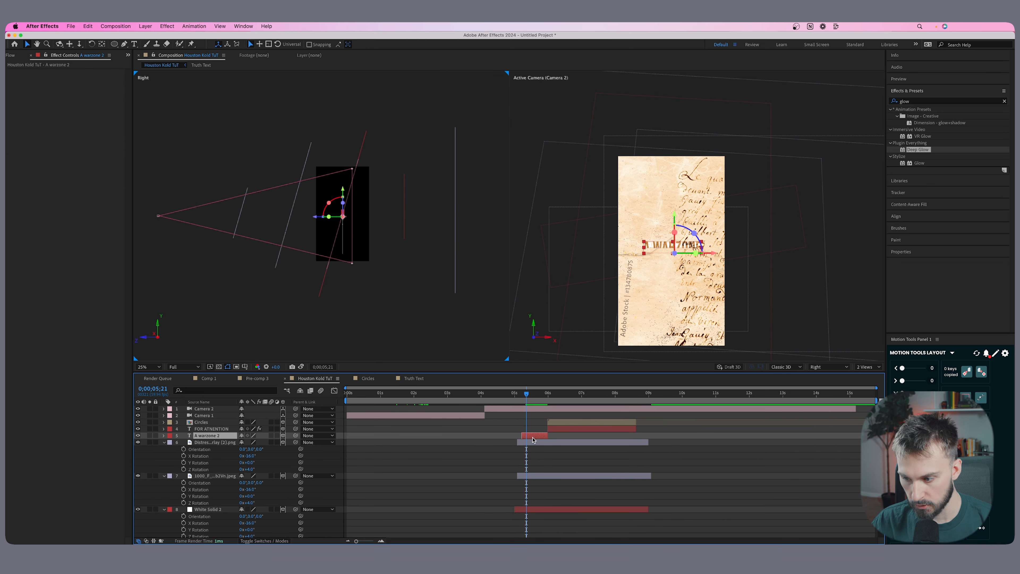
drag(318, 219, 311, 218)
Enlarge the four parchment background layers together at 0;00;06;59, to Scale values of about 154, 178, 210 and 355%.
drag(550, 393, 581, 393)
scroll(573, 522, down, 3)
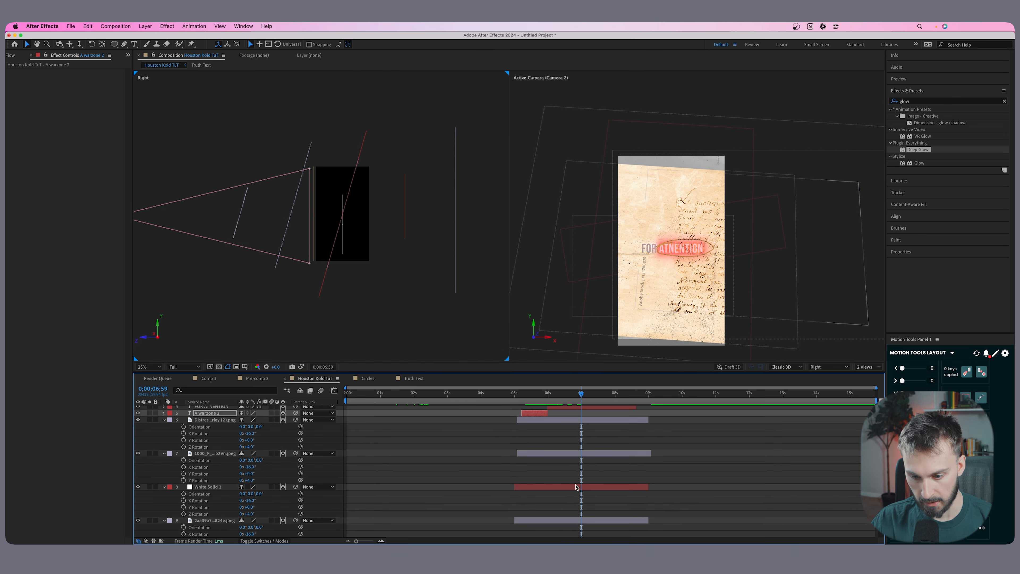
click(573, 521)
scroll(583, 438, down, 2)
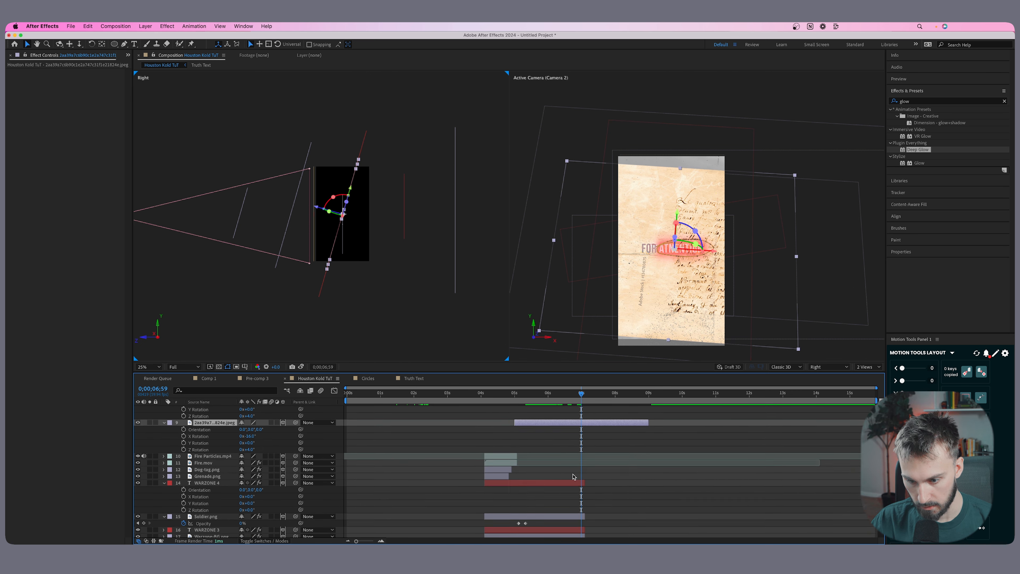
scroll(583, 438, up, 2)
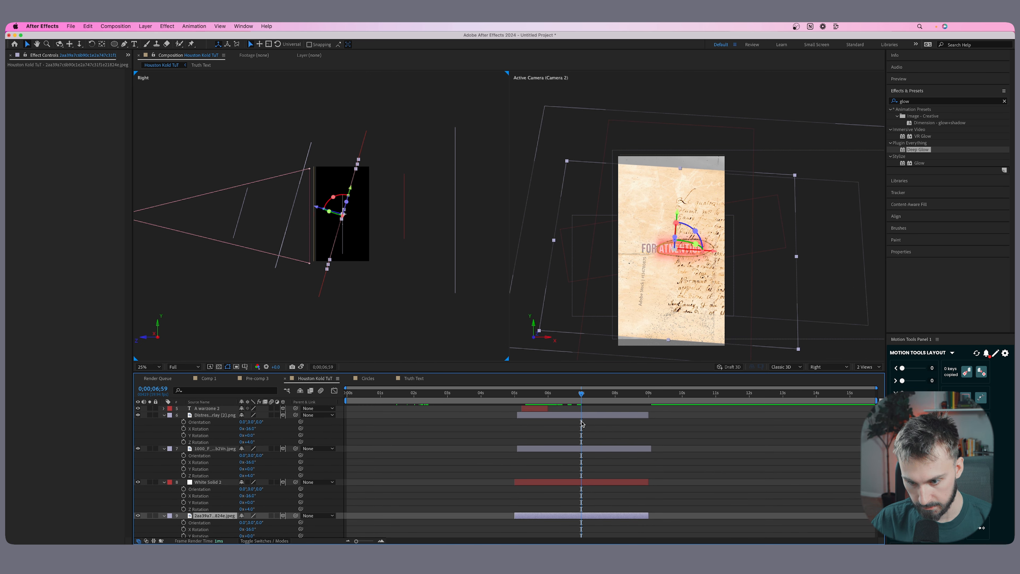
shift+click(583, 417)
key(s)
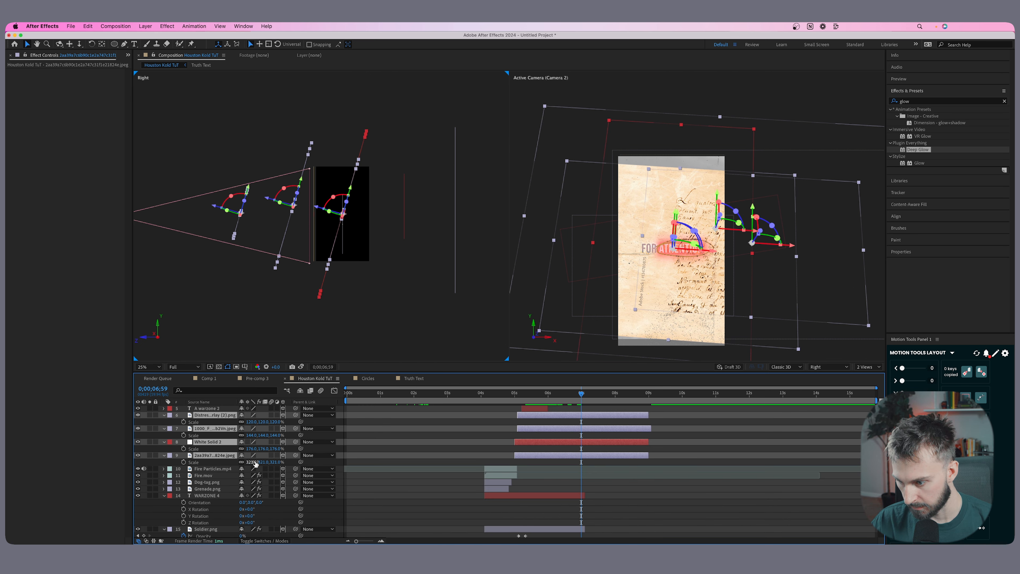
drag(252, 461, 266, 462)
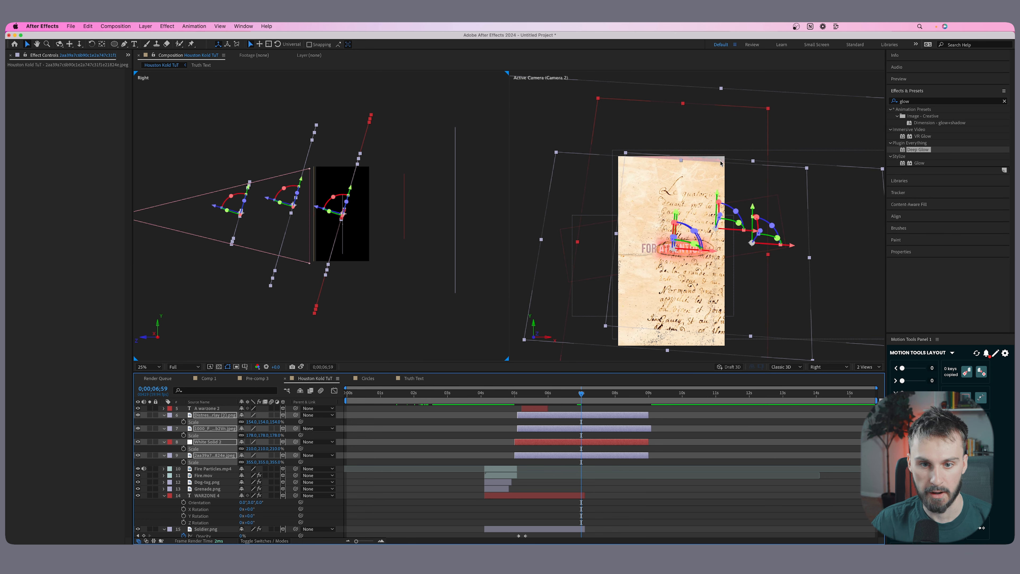
Preview the composition from the start to check the tilted parchment scene.
click(685, 500)
drag(559, 396, 430, 393)
key(Home)
key(space)
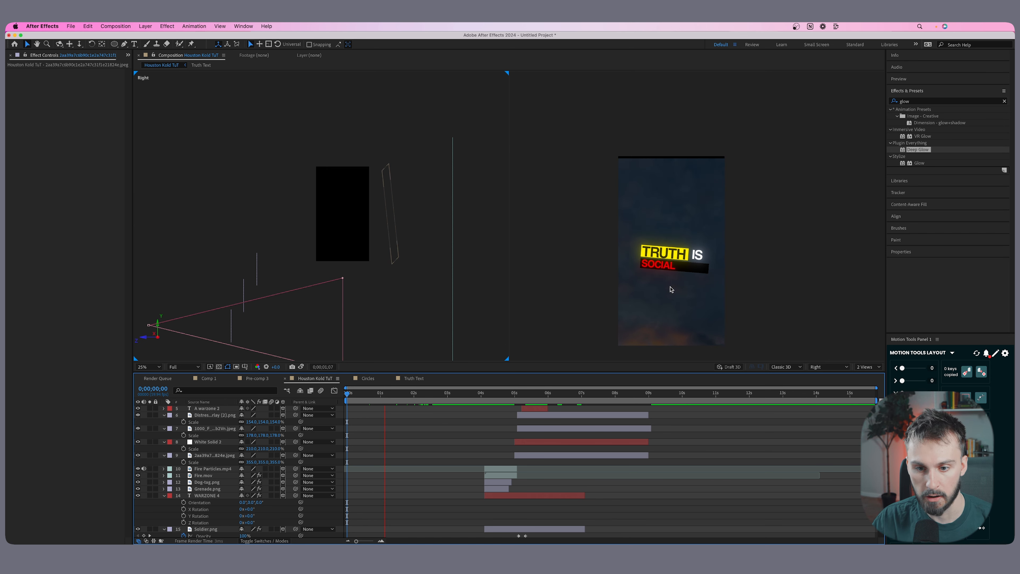
Collapse the layer properties and enable motion blur on all layers from Circles to Sky Video.mp4.
scroll(395, 415, up, 3)
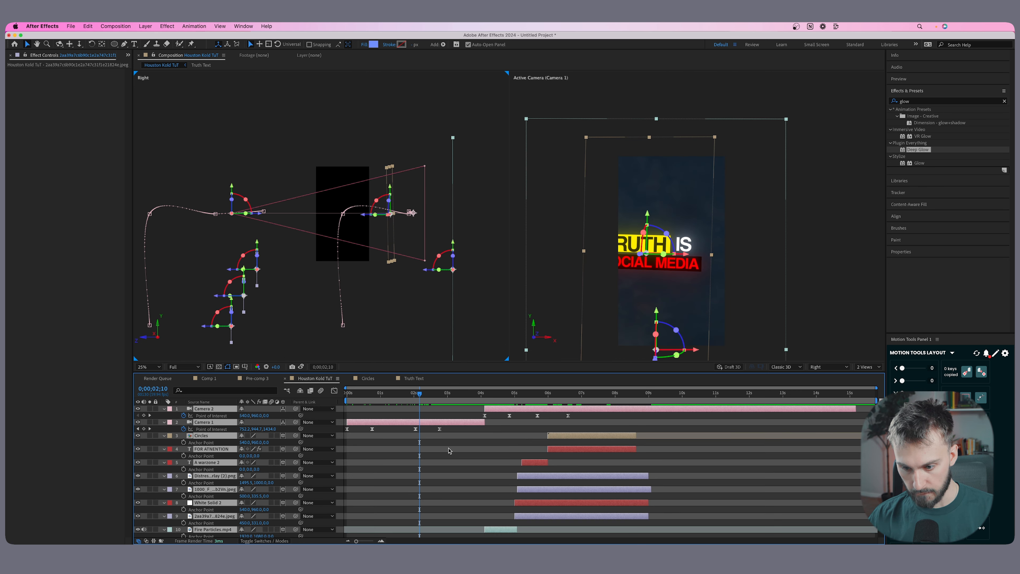
key(a)
key(u)
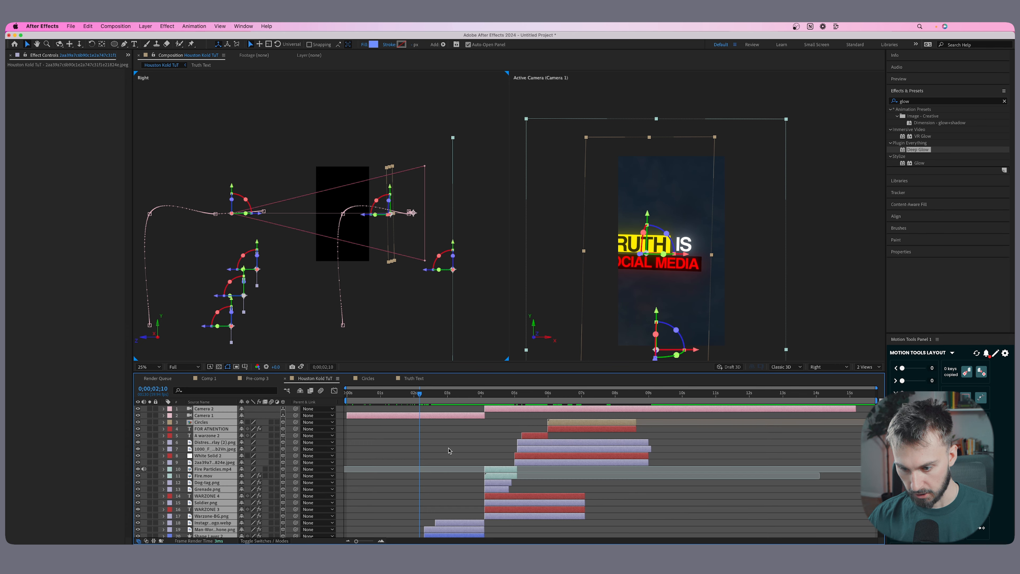
scroll(421, 454, down, 5)
click(393, 454)
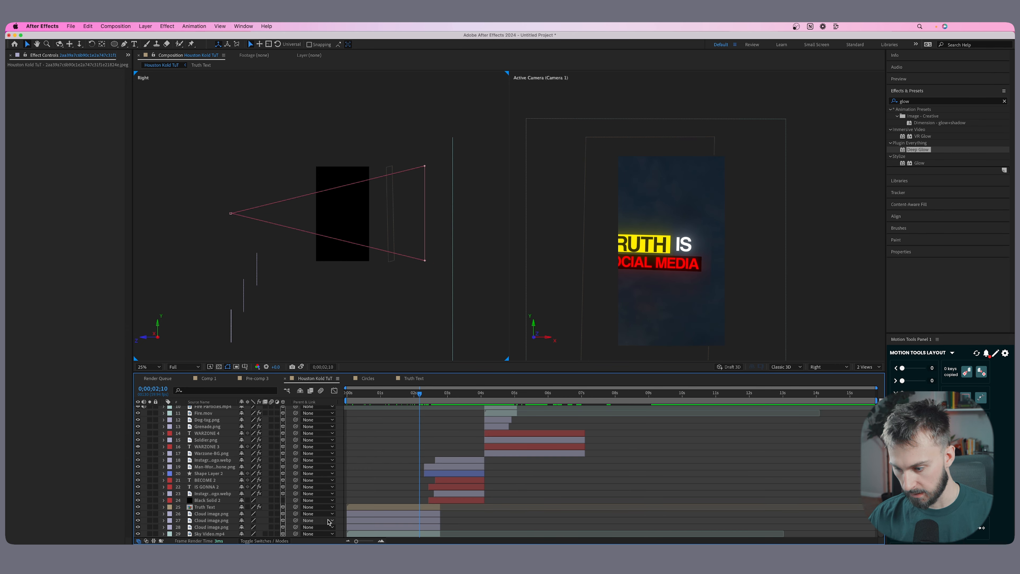
click(208, 534)
scroll(208, 533, up, 5)
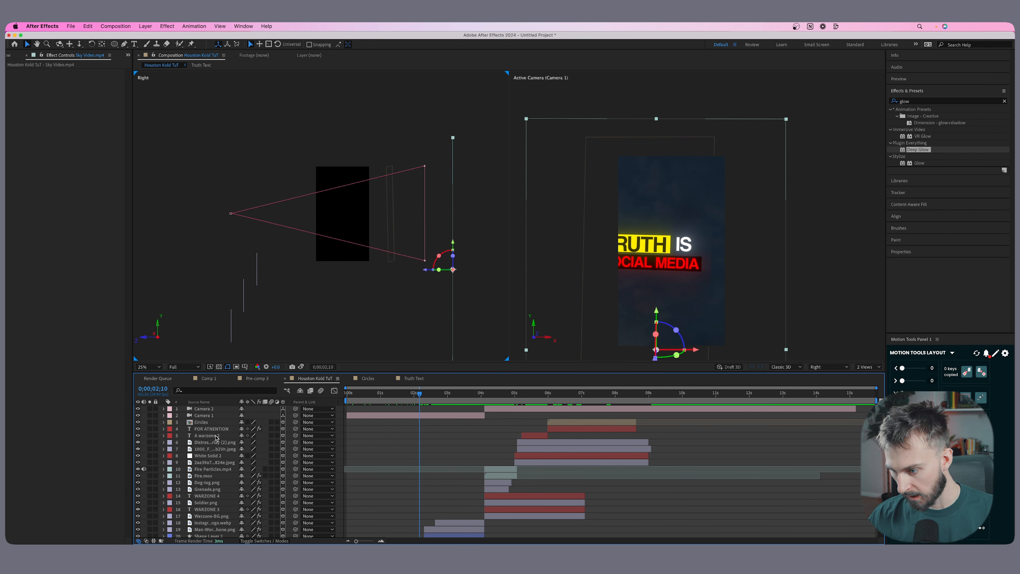
shift+click(212, 422)
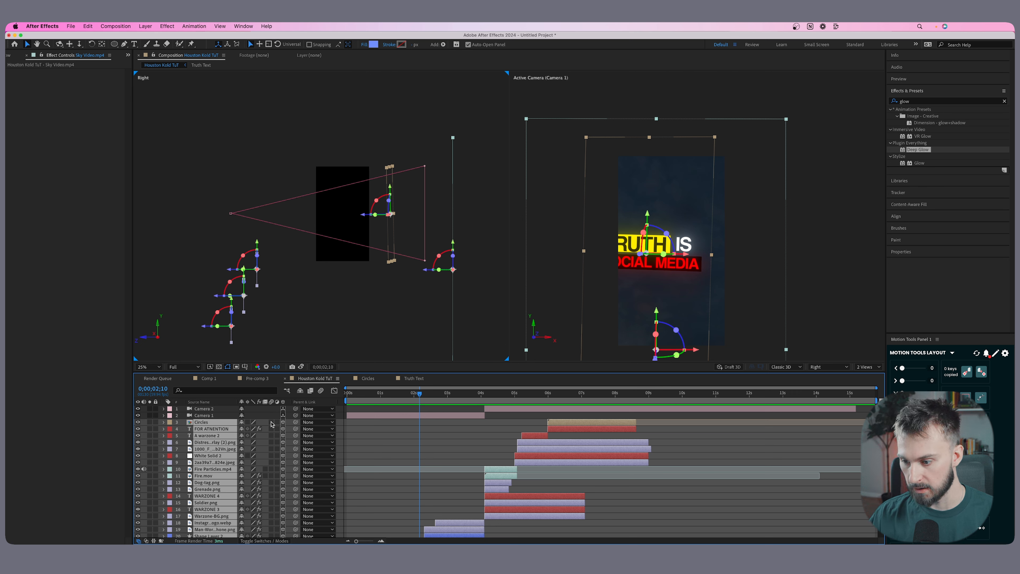
click(271, 422)
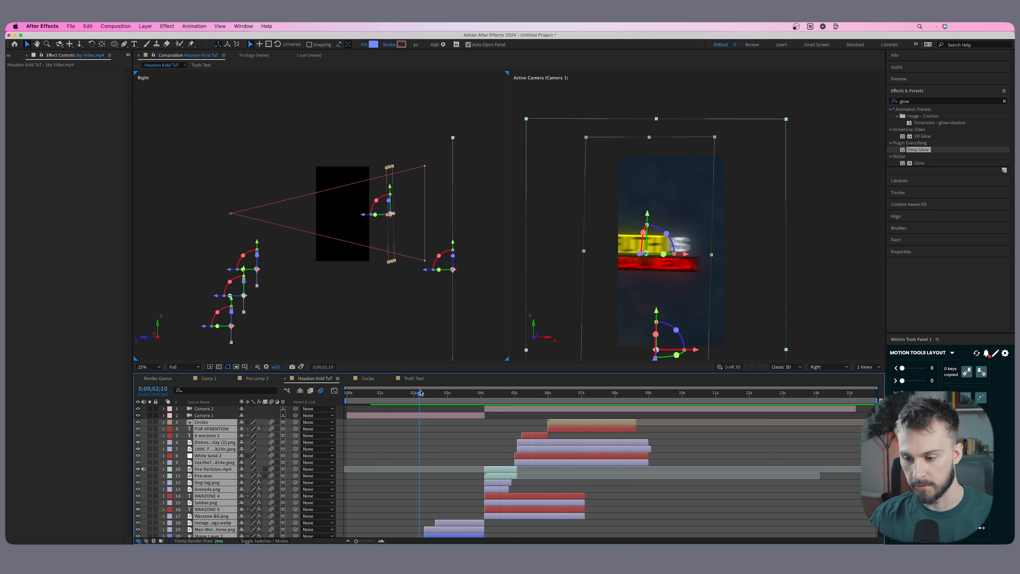
Play the composition from the beginning through the parchment scene to review the motion blur.
key(Home)
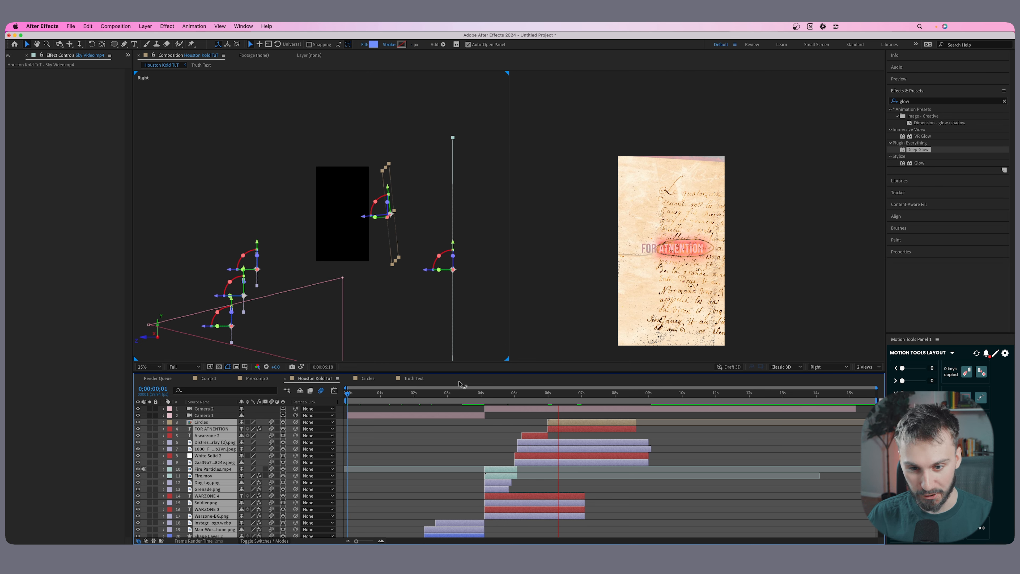
key(space)
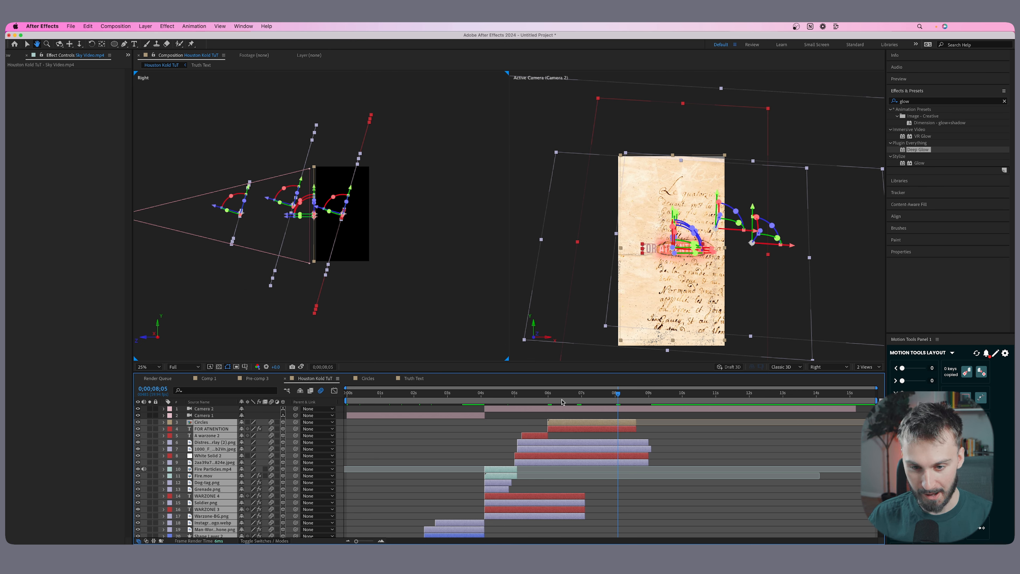
key(space)
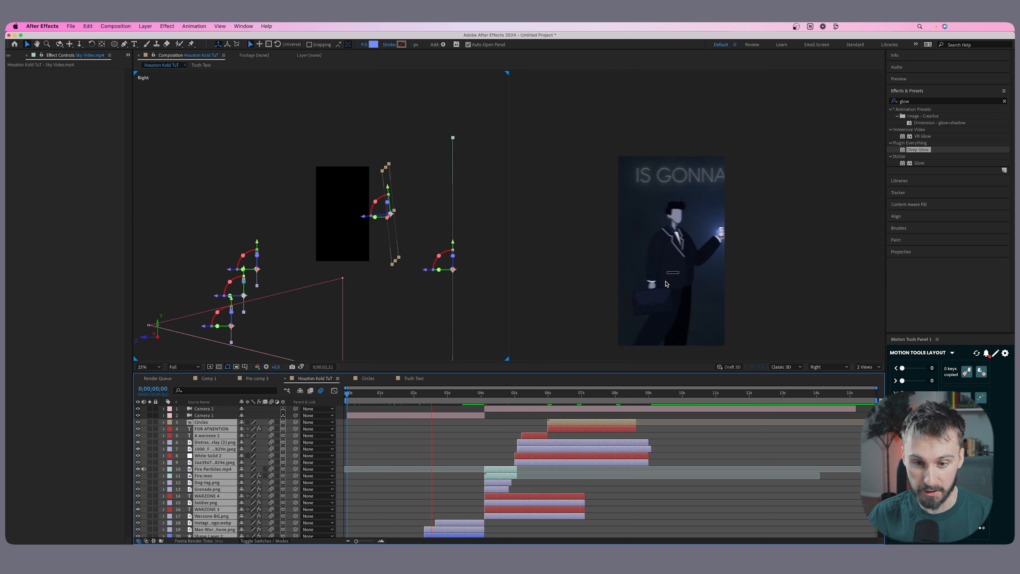
key(space)
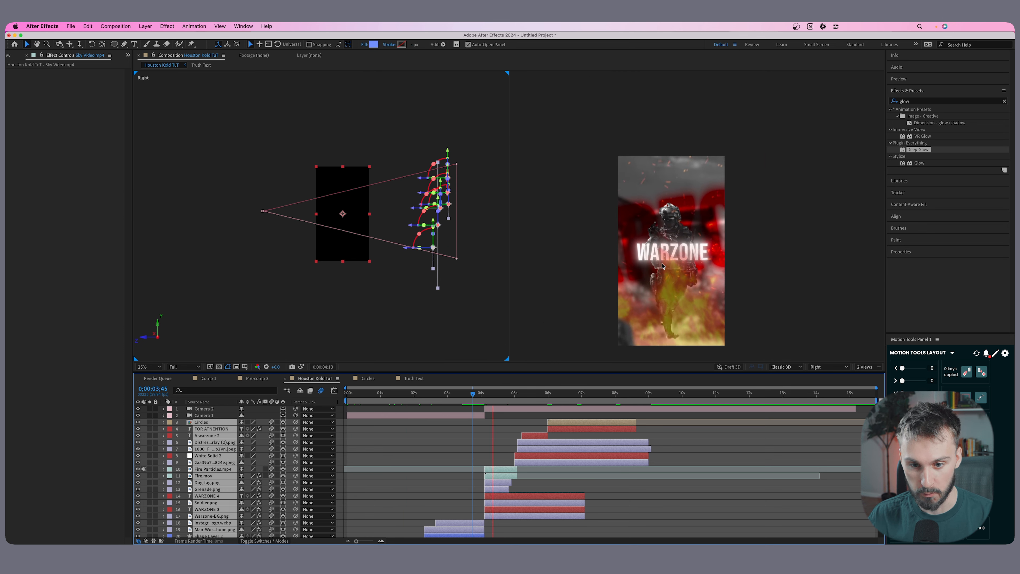
key(space)
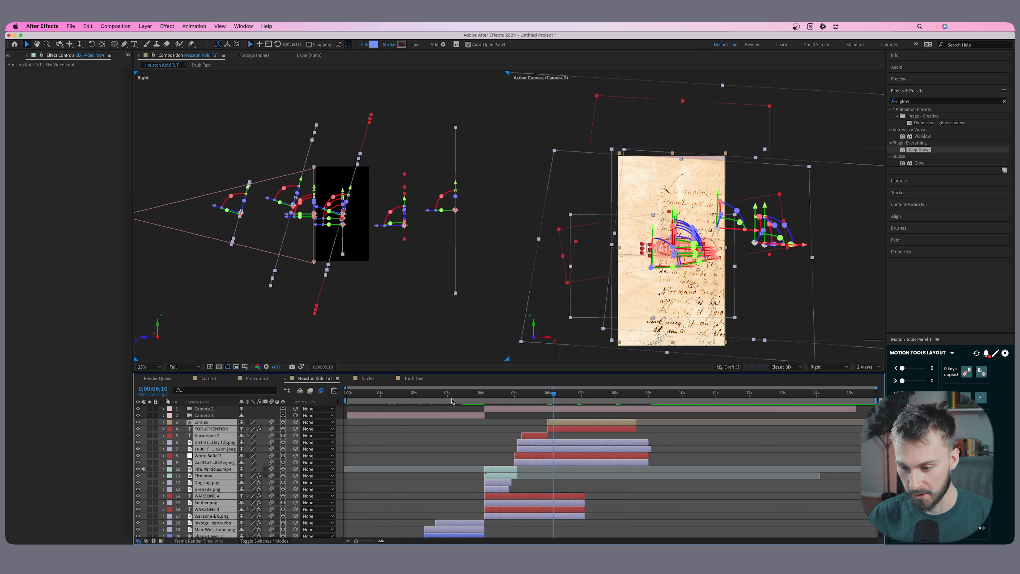
Pre-compose all layers, including both cameras, into a new composition named 3D Comp.
drag(552, 393, 369, 393)
scroll(380, 450, down, 5)
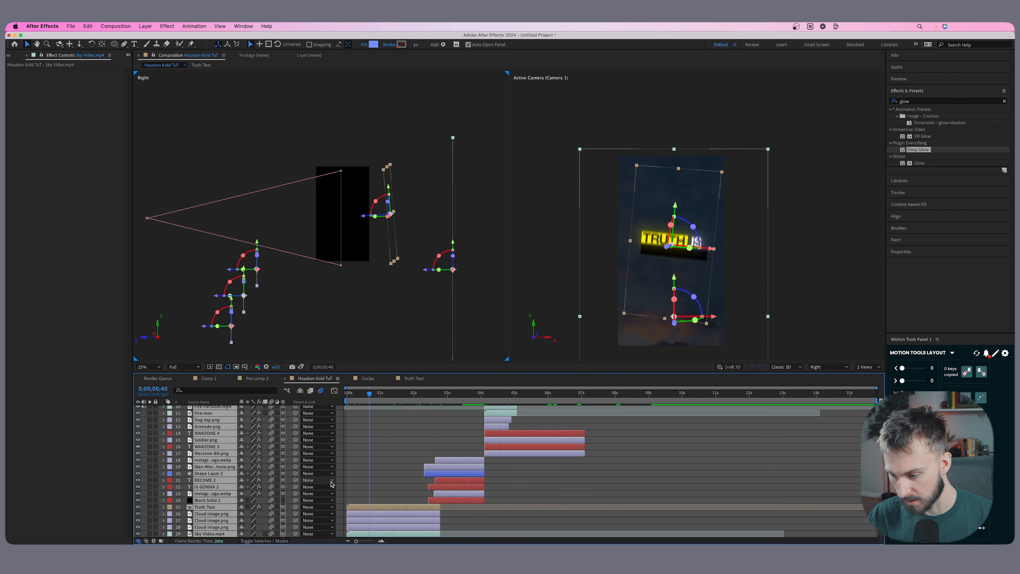
scroll(230, 475, up, 5)
scroll(230, 475, down, 5)
scroll(230, 474, up, 5)
click(208, 410)
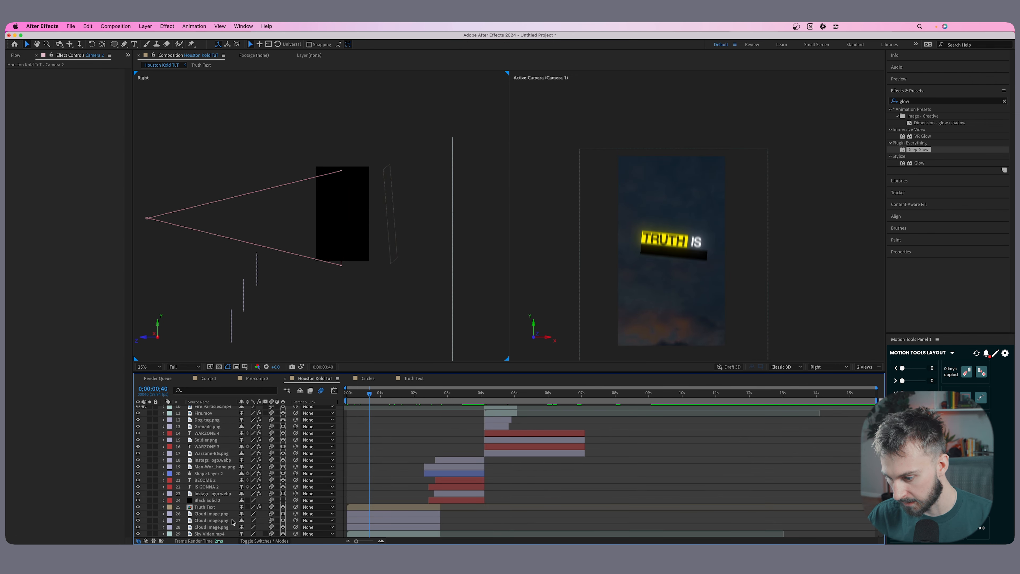
key(super+a)
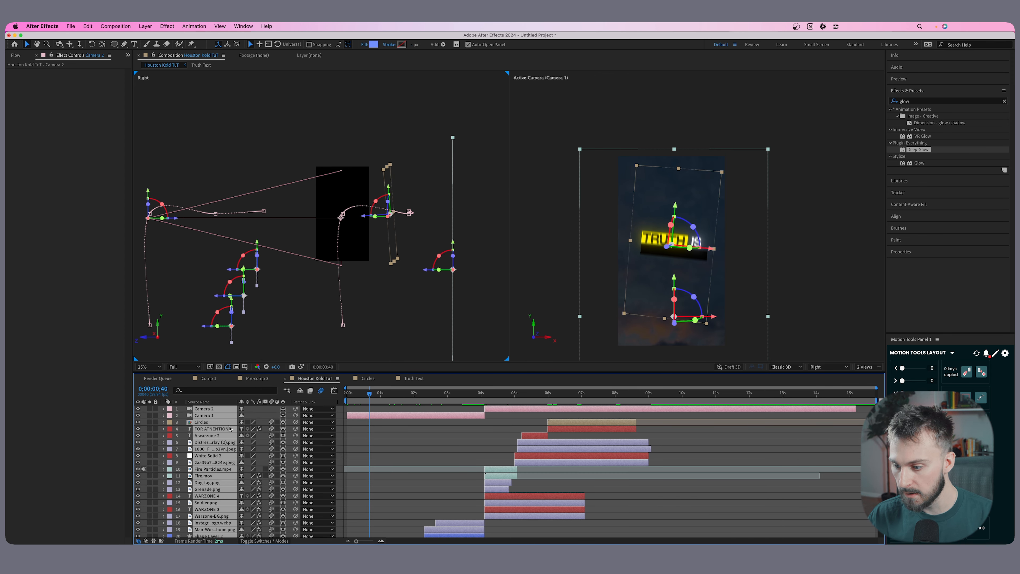
right_click(222, 422)
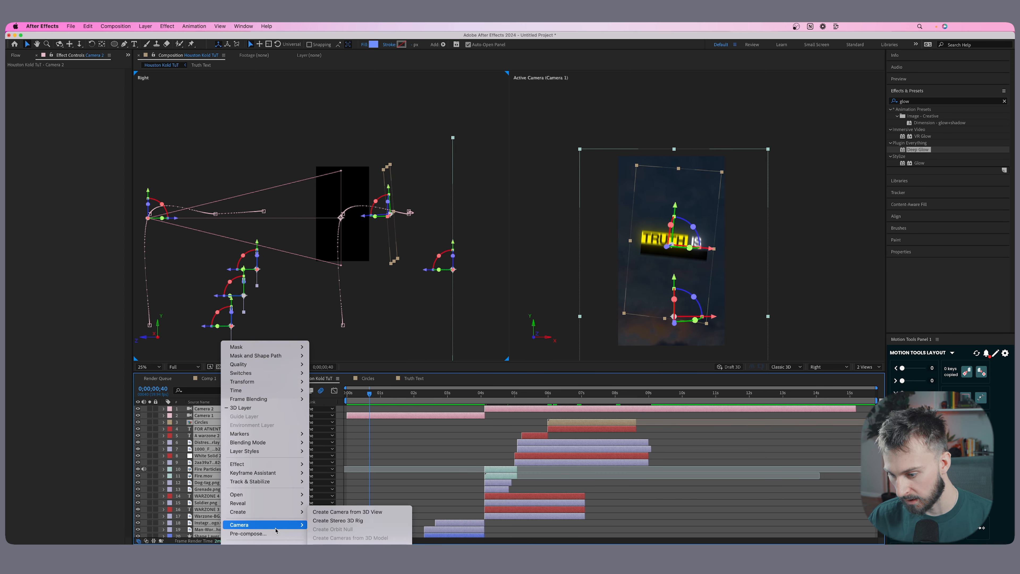
click(273, 533)
text(3D Comp)
key(Return)
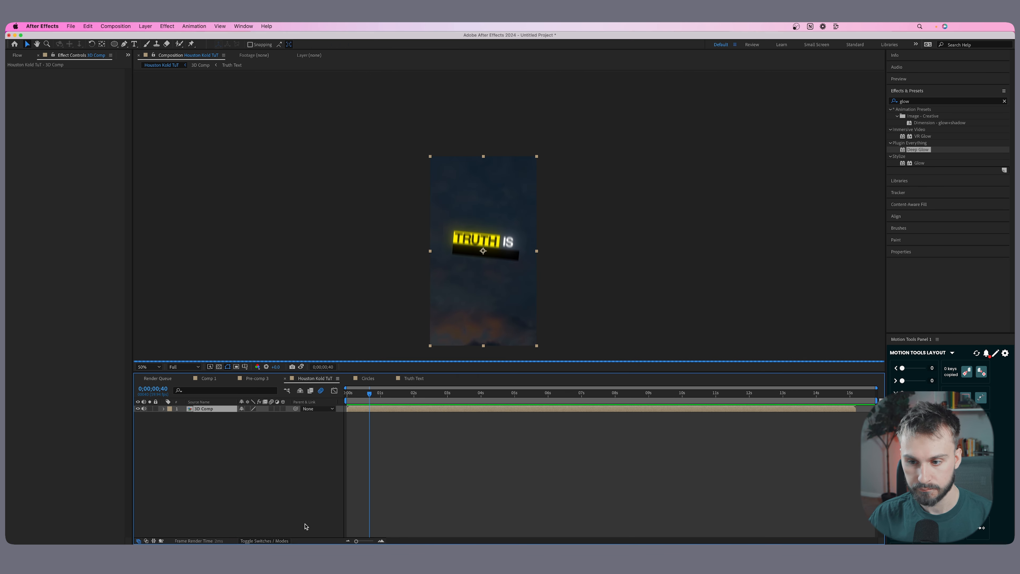
Return to the start of the composition and create a new two-node camera with the default settings above 3D Comp.
click(374, 393)
drag(373, 396, 347, 395)
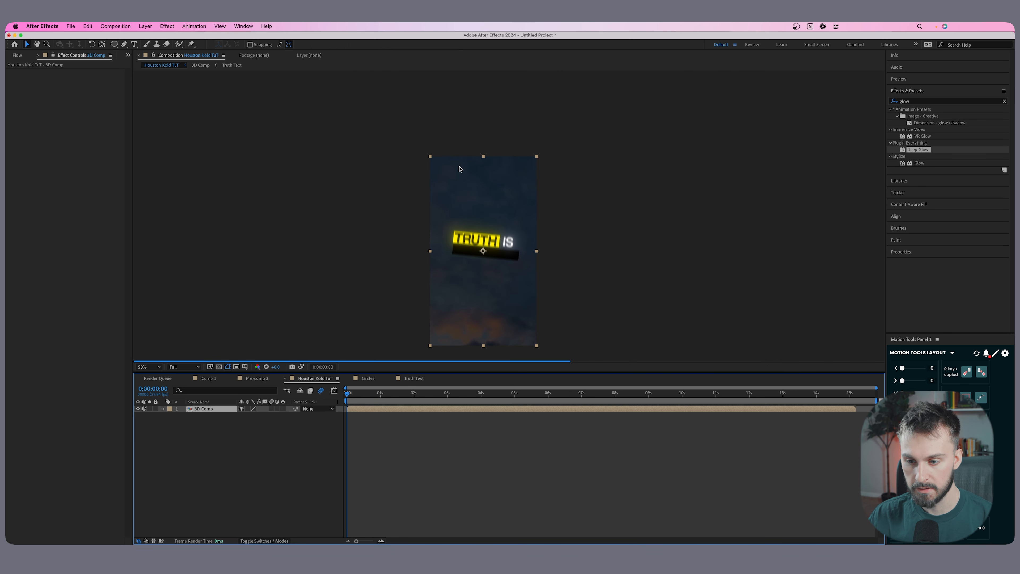
click(250, 450)
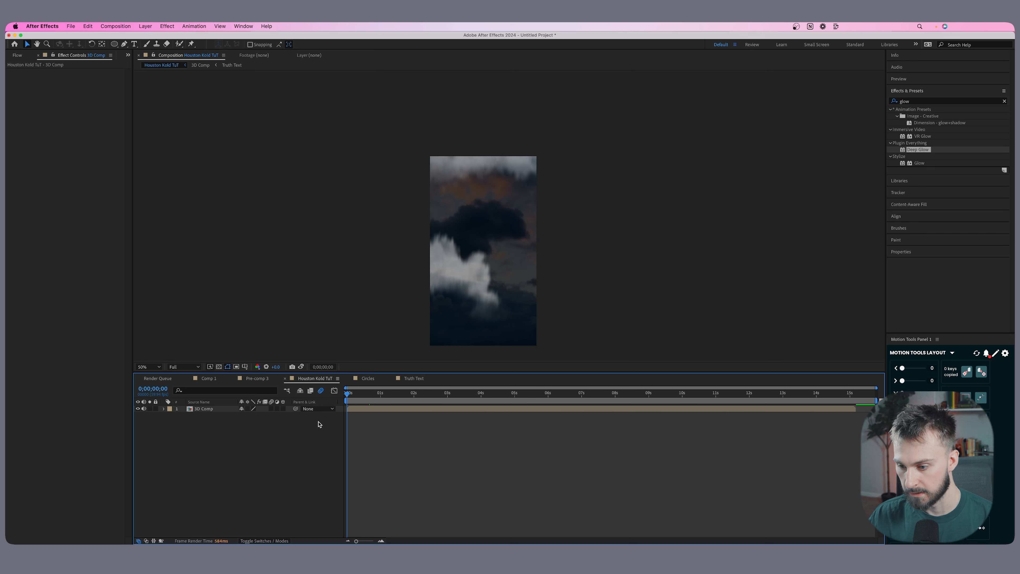
click(369, 409)
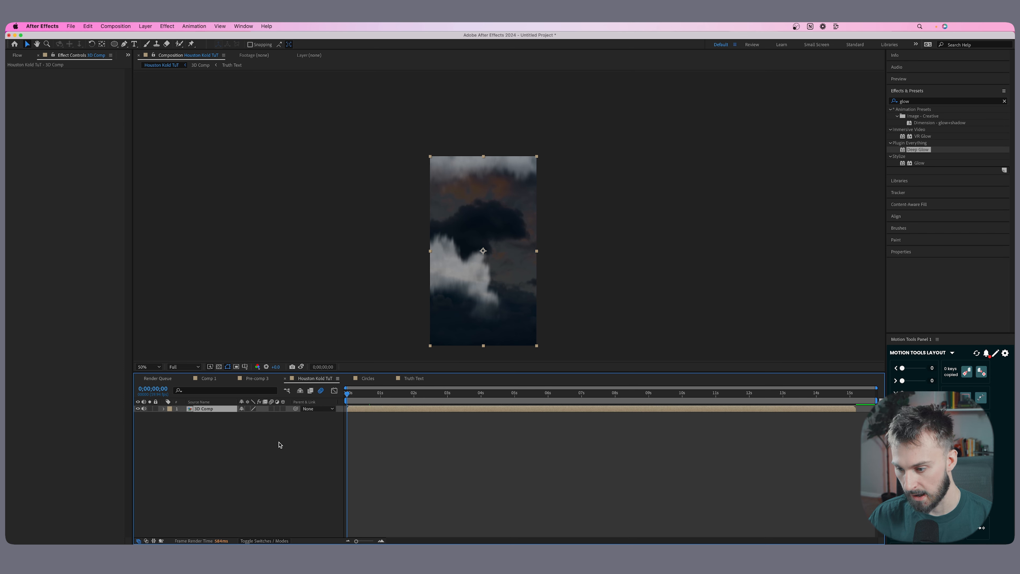
right_click(280, 445)
mouse_move(321, 450)
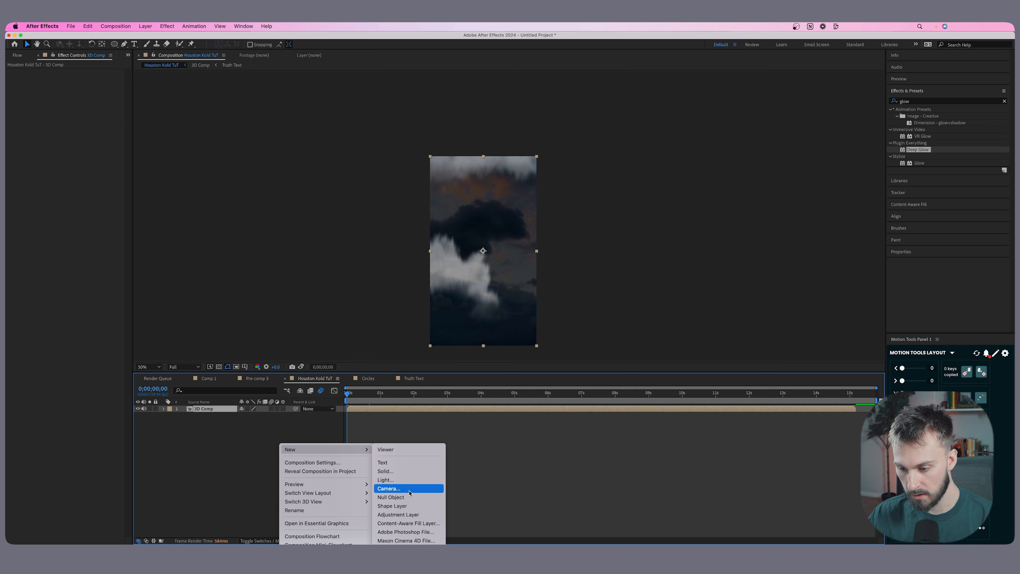
click(388, 488)
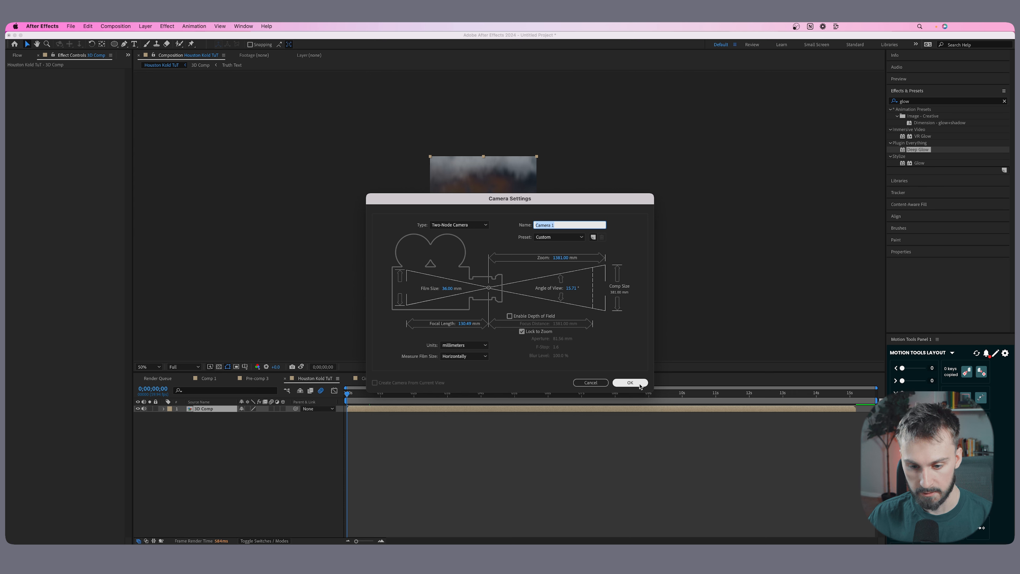
click(638, 384)
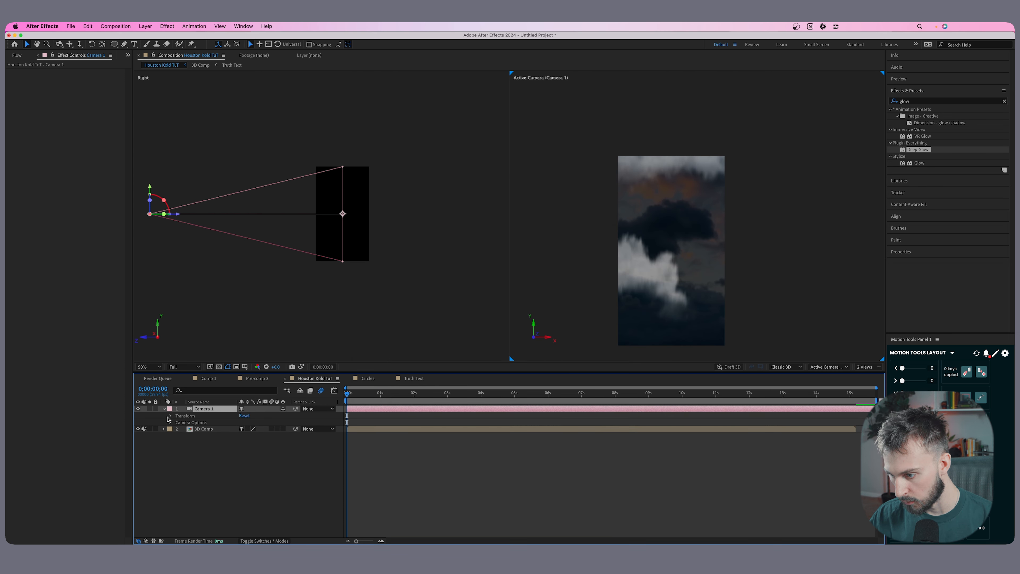
Add the expression wiggle(3,.2) to the new camera's Orientation property.
click(169, 416)
key(r)
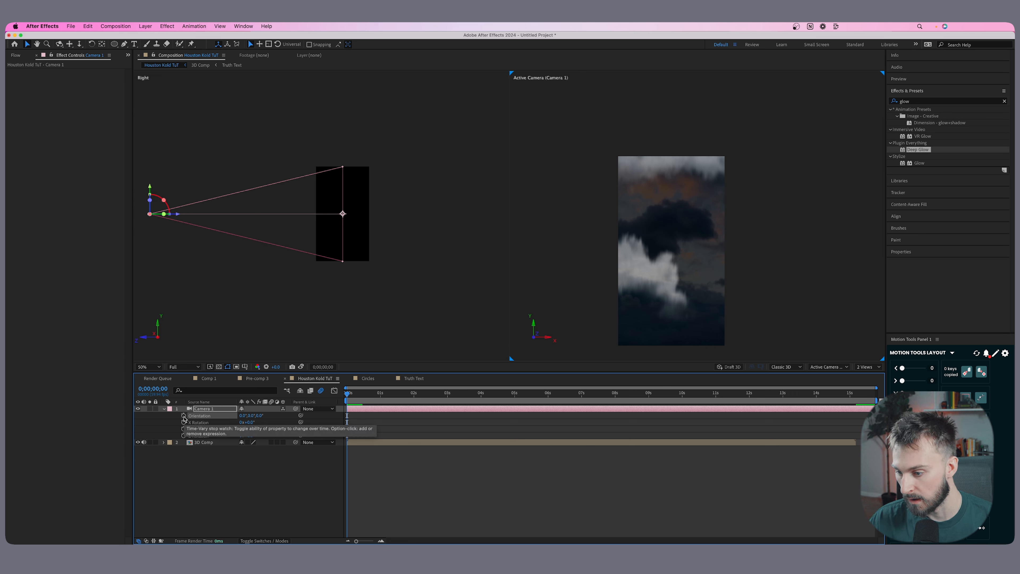
alt+click(184, 416)
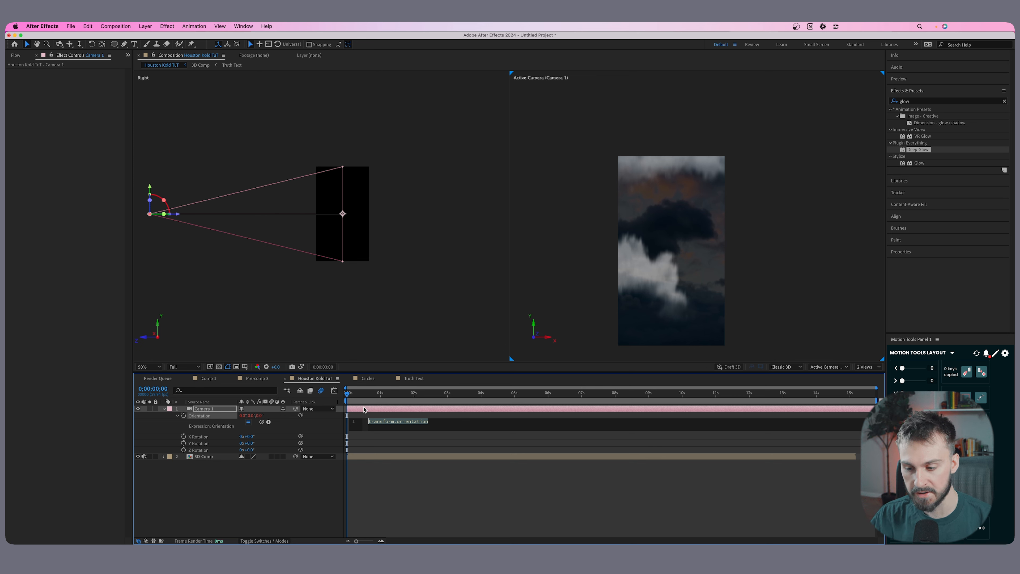
text(wiggle)
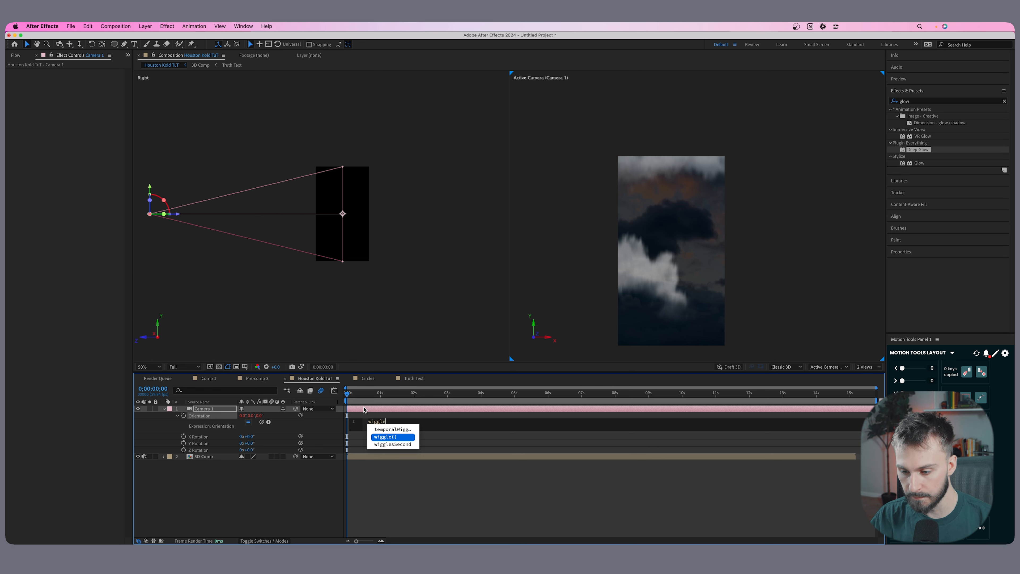
key(Return)
text(3,.2)
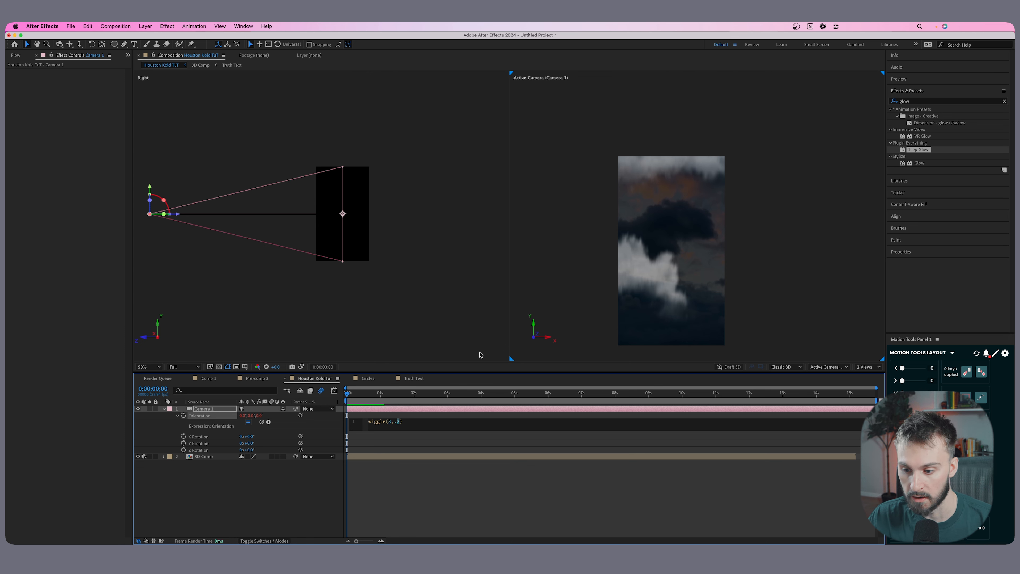
click(324, 391)
Preview the composition from the start to the WARZONE transition to review the camera shake on 3D Comp.
key(space)
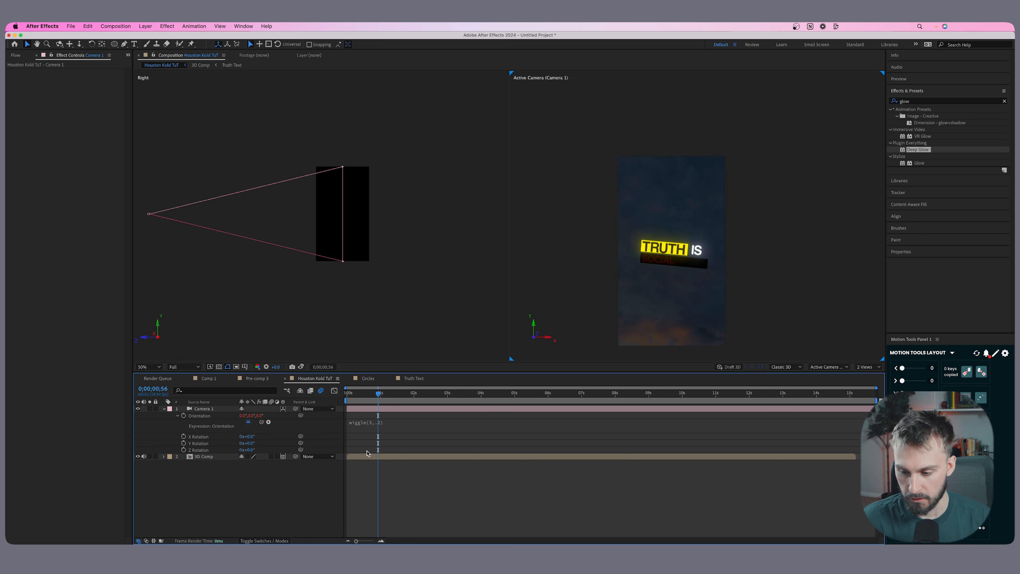
click(367, 455)
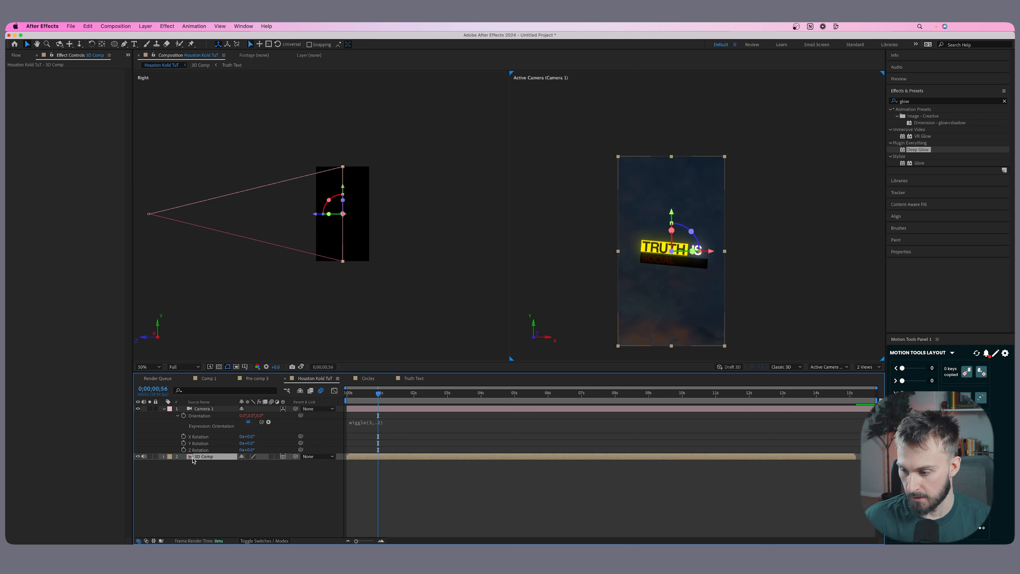
drag(377, 394, 340, 403)
key(space)
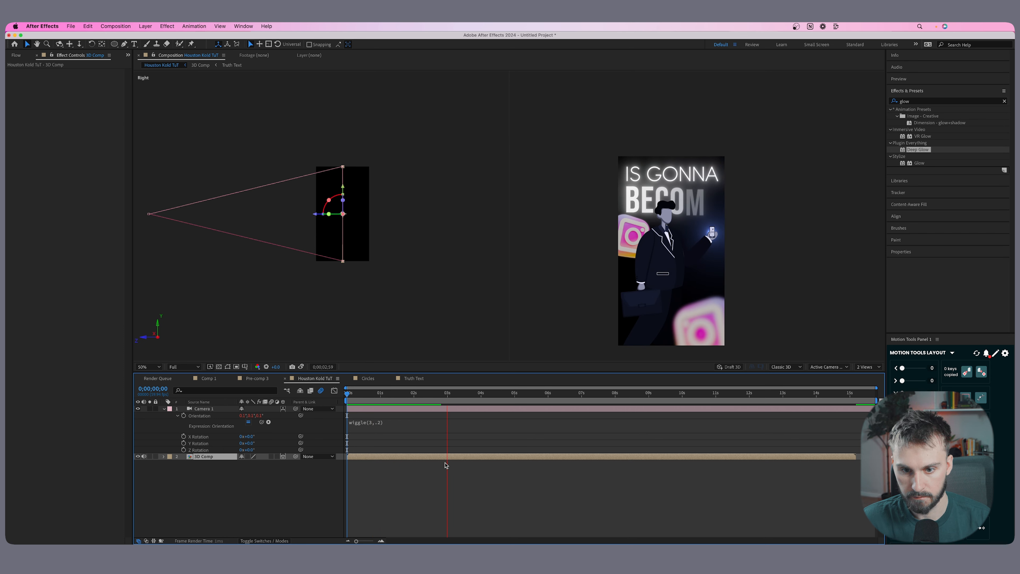
key(space)
key(s)
key(space)
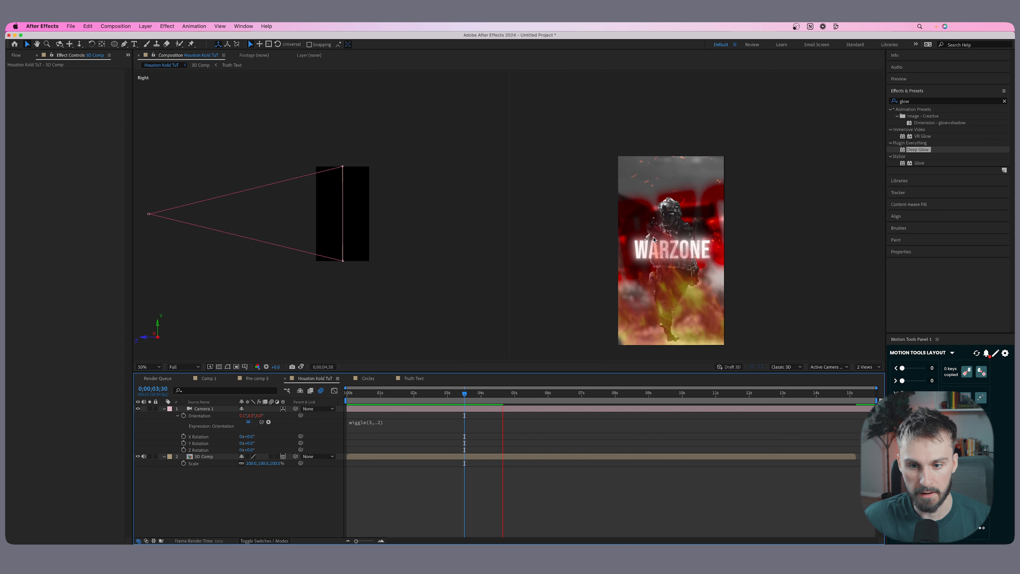
drag(502, 394, 481, 393)
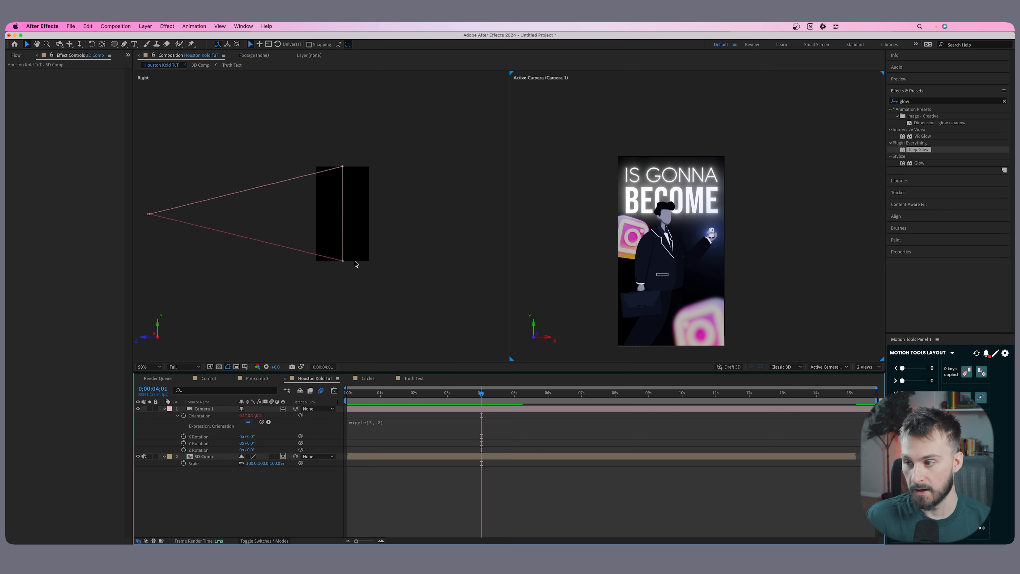
Add the LL08.mov light leak from the project assets as the top layer, placed around the four-second scene change.
click(16, 56)
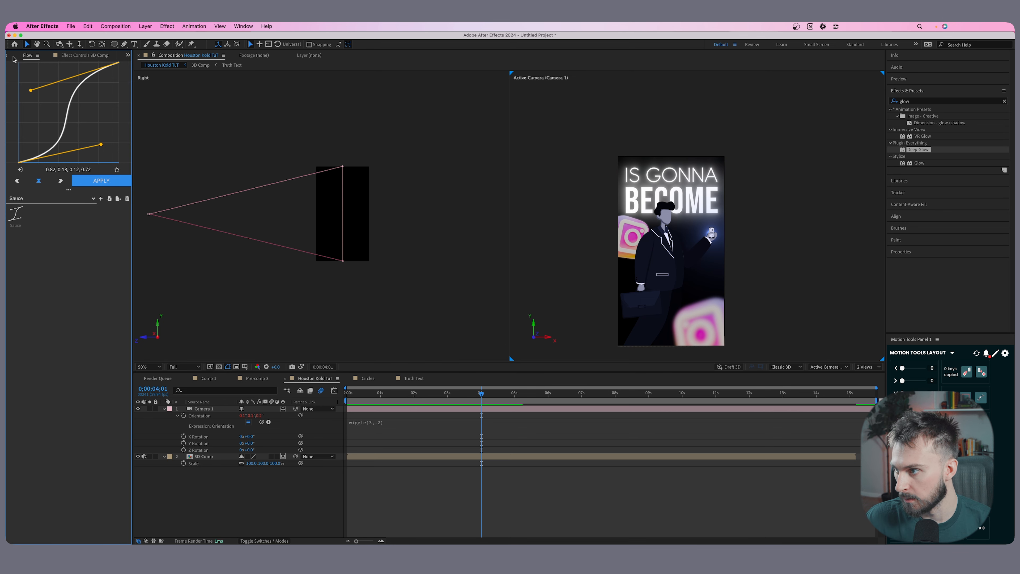
click(11, 55)
click(34, 276)
click(43, 269)
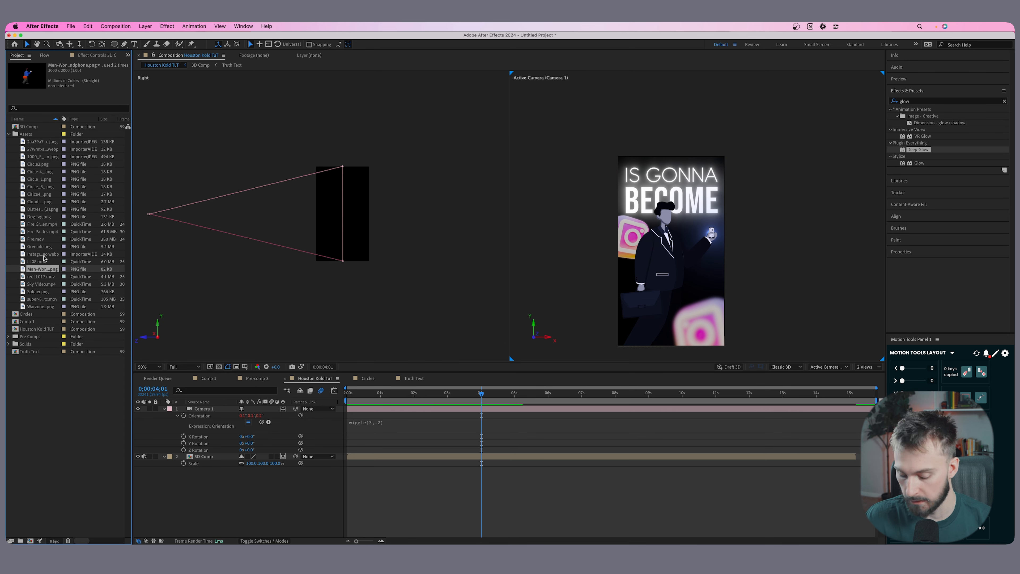
drag(37, 261, 192, 409)
drag(379, 409, 484, 408)
Rotate LL08.mov about 89° and scale it to 118% to fill the vertical frame.
key(r)
click(254, 418)
drag(254, 416, 285, 415)
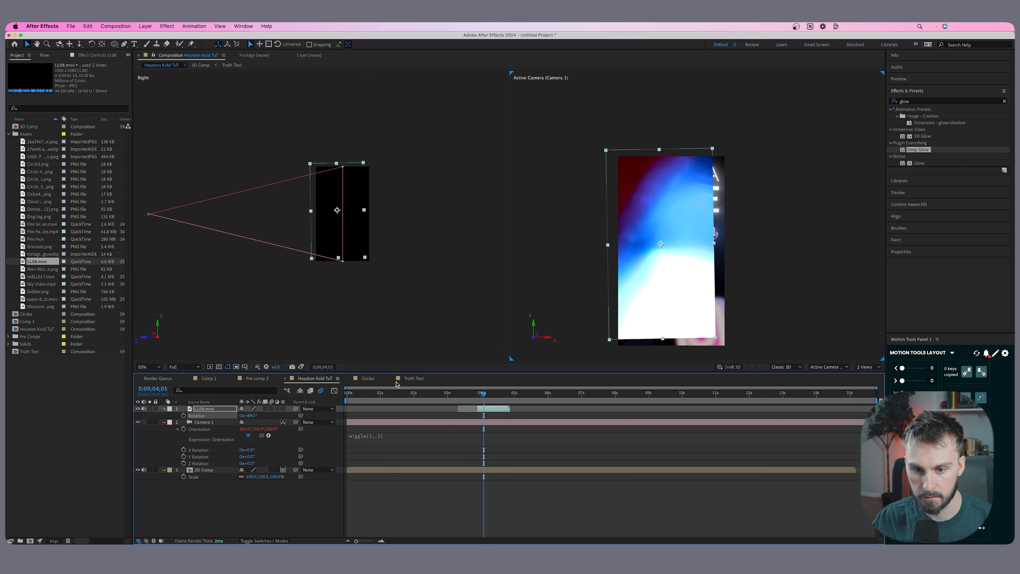
key(s)
drag(247, 415, 253, 415)
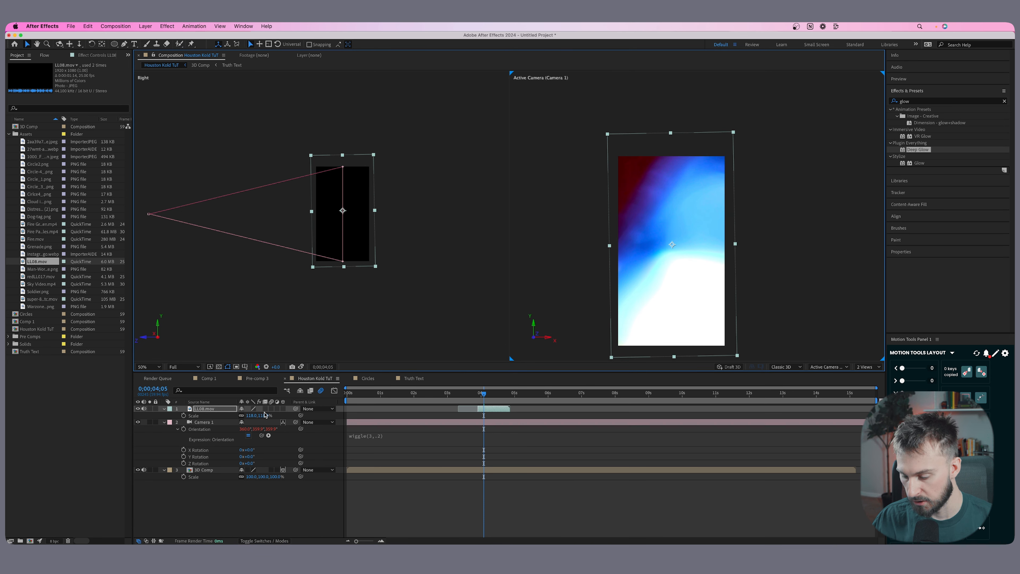
Show the blending mode options and set LL08.mov to Difference.
click(264, 541)
click(257, 408)
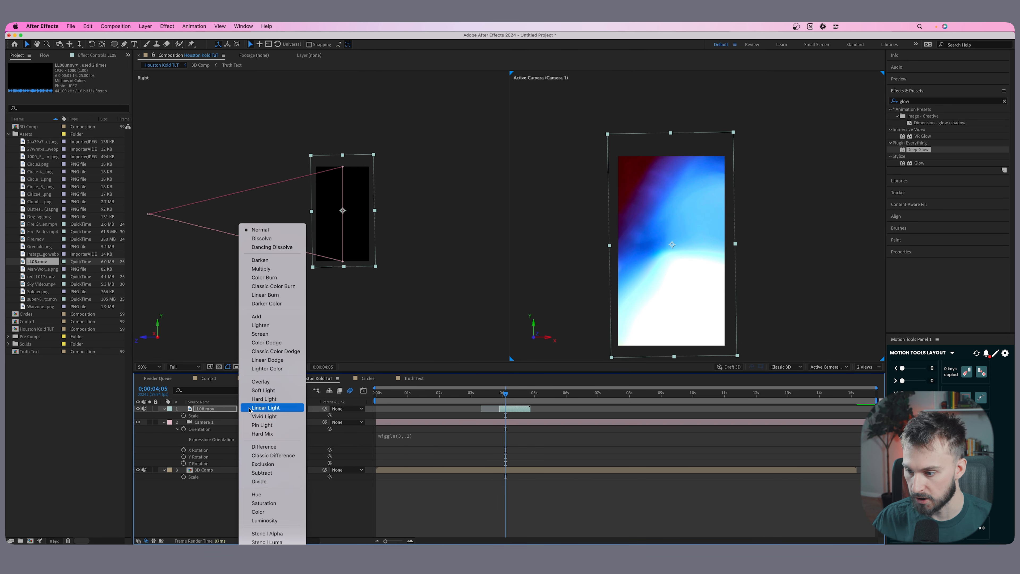
click(275, 453)
Trim LL08.mov to a short flash over the four-second transition, deleting the surplus part of the clip.
drag(506, 393, 505, 397)
drag(386, 541, 397, 541)
click(614, 396)
click(629, 410)
drag(629, 410, 329, 399)
key(shift+super+d)
key(Delete)
Preview the opening from the first frame and shift the 3D Comp layer slightly later in time.
key(space)
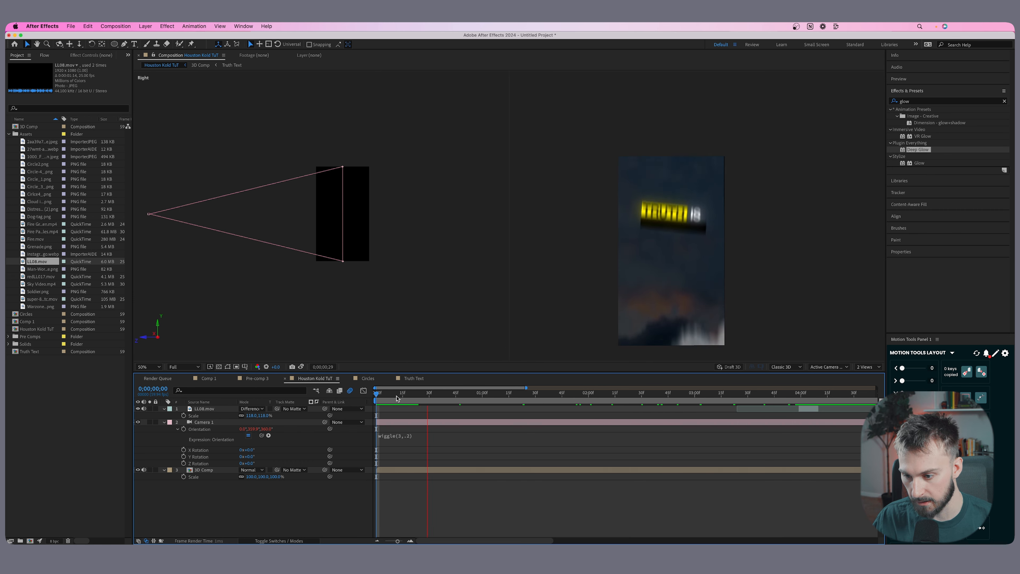
click(385, 470)
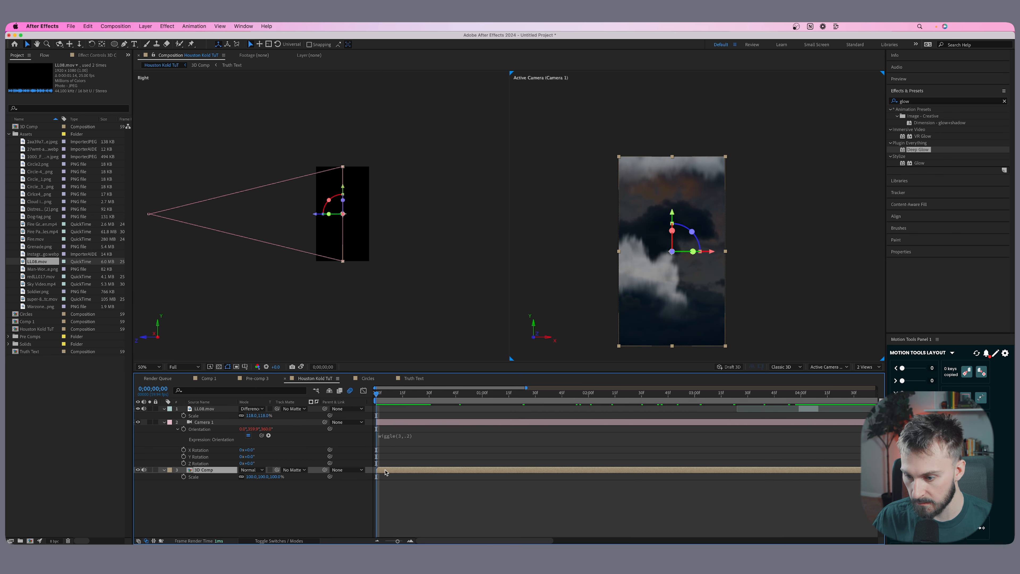
drag(384, 471, 394, 470)
Add the redLL017.mov light leak as the top layer, beginning at 0;00;00;00.
click(36, 277)
drag(36, 278, 647, 277)
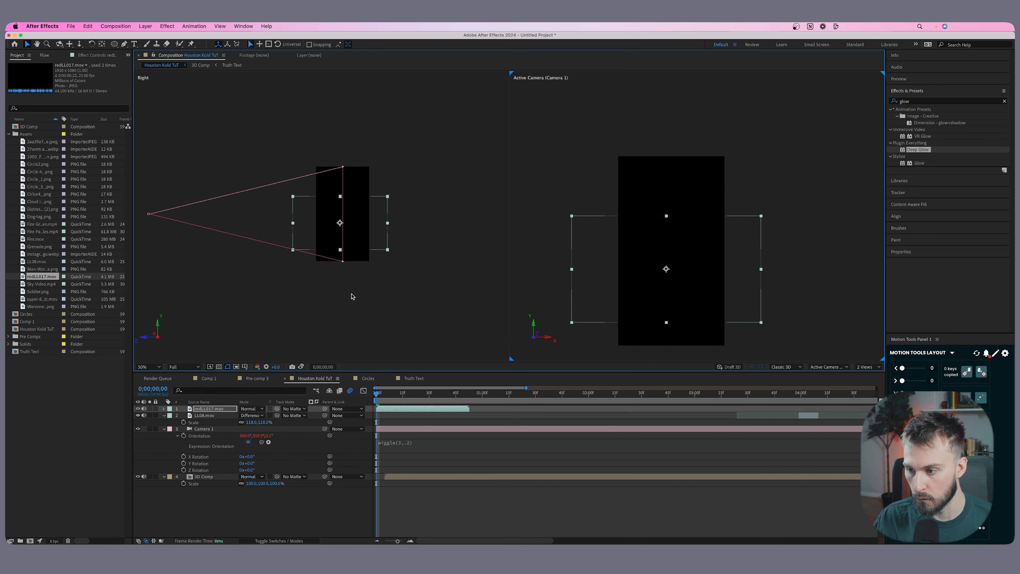
mouse_move(377, 394)
mouse_down()
mouse_move(387, 395)
mouse_move(376, 394)
mouse_up()
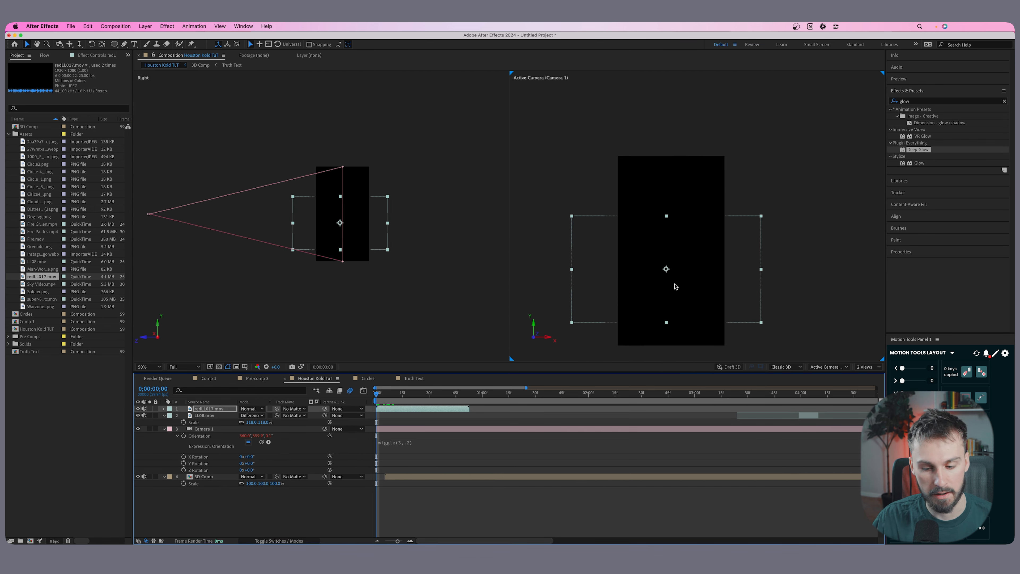
Rotate redLL017.mov about 89°, move it up and enlarge it to cover the vertical frame.
key(r)
drag(248, 415, 274, 415)
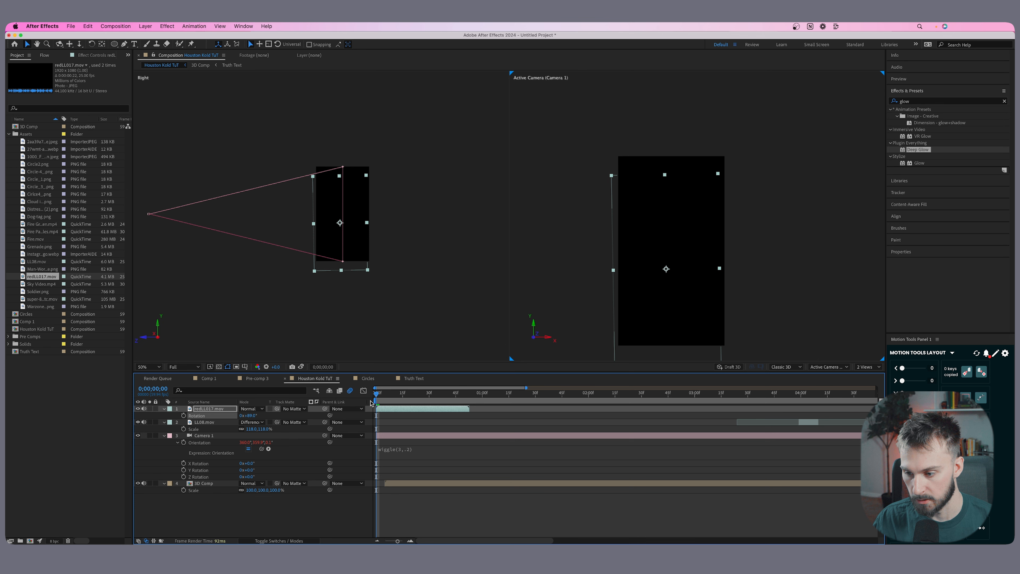
drag(417, 394, 421, 394)
drag(421, 397, 425, 397)
drag(664, 273, 668, 260)
key(s)
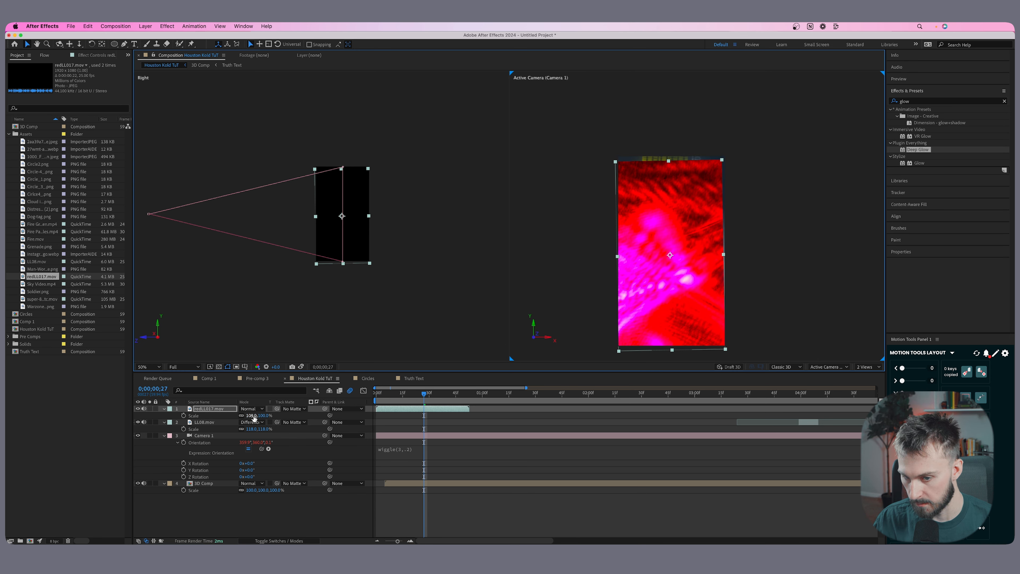
drag(253, 416, 257, 416)
Trim redLL017.mov to a short flash at the opening and set its blending mode to Add.
drag(424, 397, 378, 398)
key(super+shift+d)
click(401, 416)
key(Delete)
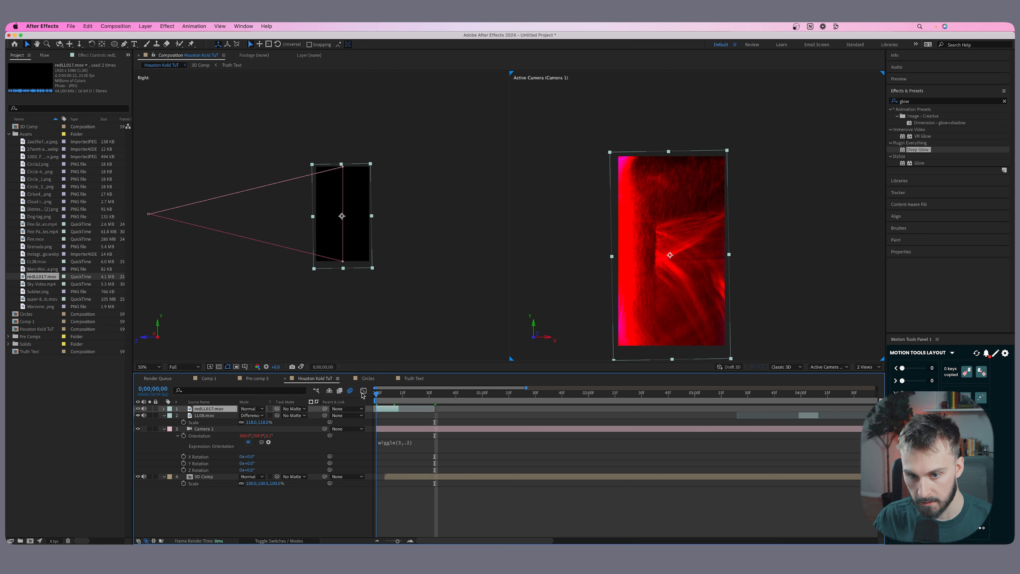
click(253, 408)
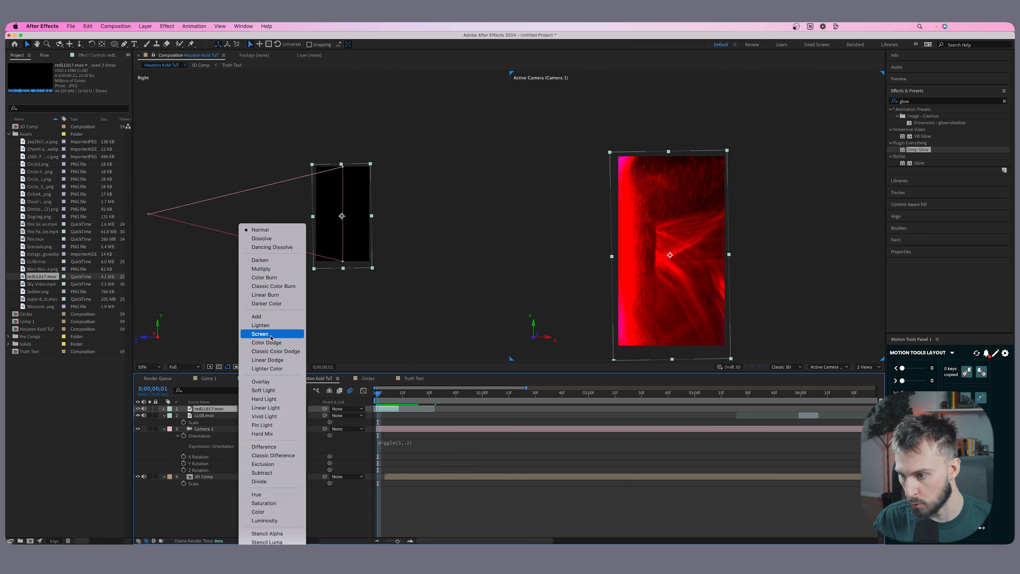
click(274, 317)
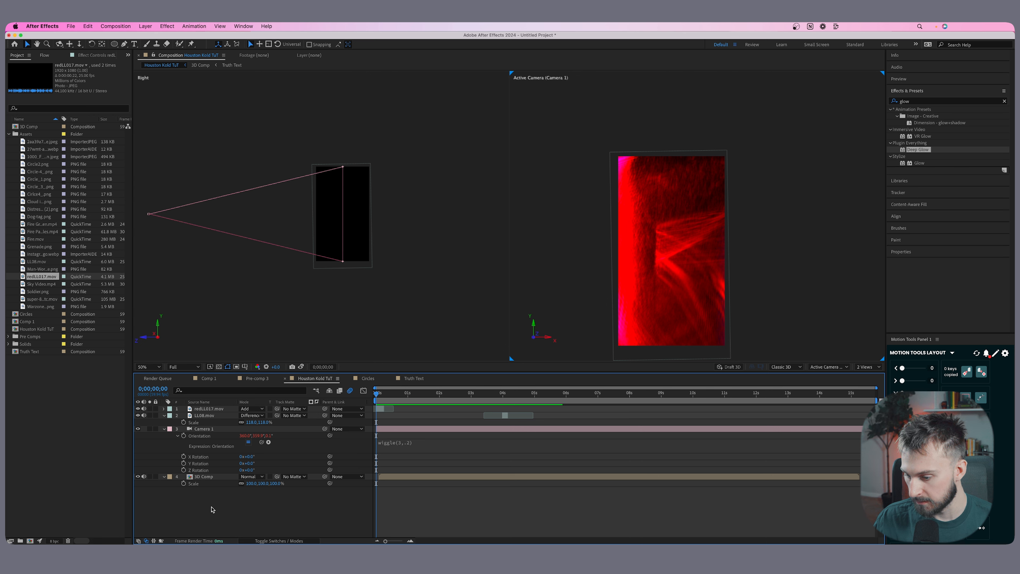
Add the super-8 .mov overlay as the top layer from the composition start and rotate it -90°.
drag(40, 299, 379, 408)
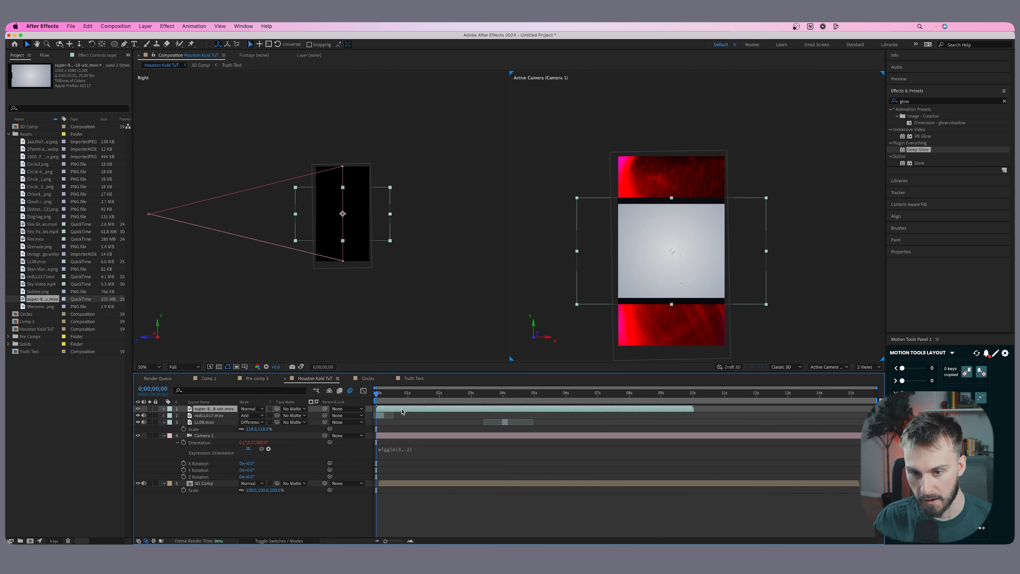
key(r)
click(250, 416)
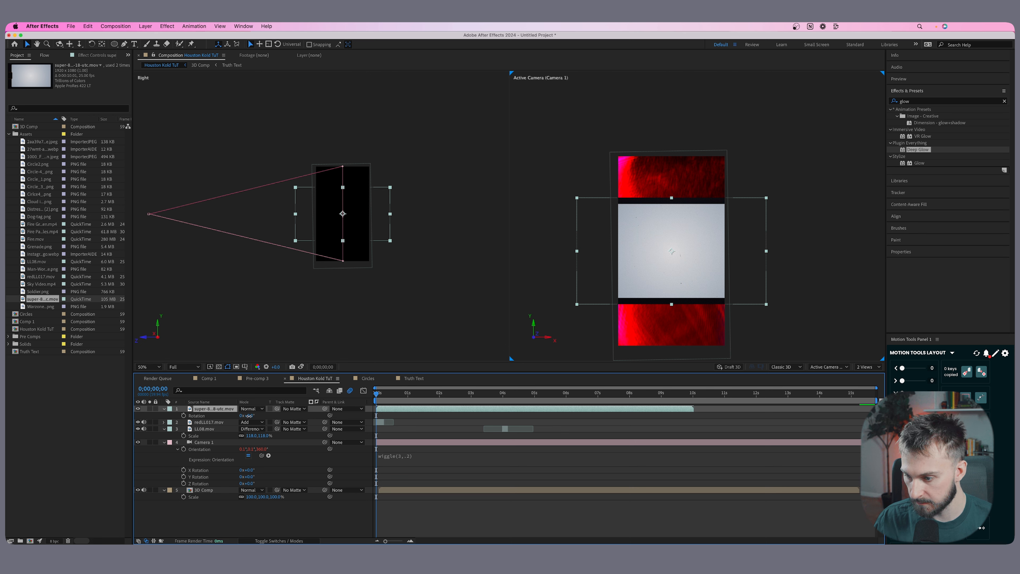
text(-90)
key(Return)
Scale the super-8 overlay to about 109% and nudge it down over the frame.
key(s)
drag(249, 415, 252, 416)
drag(640, 267, 640, 272)
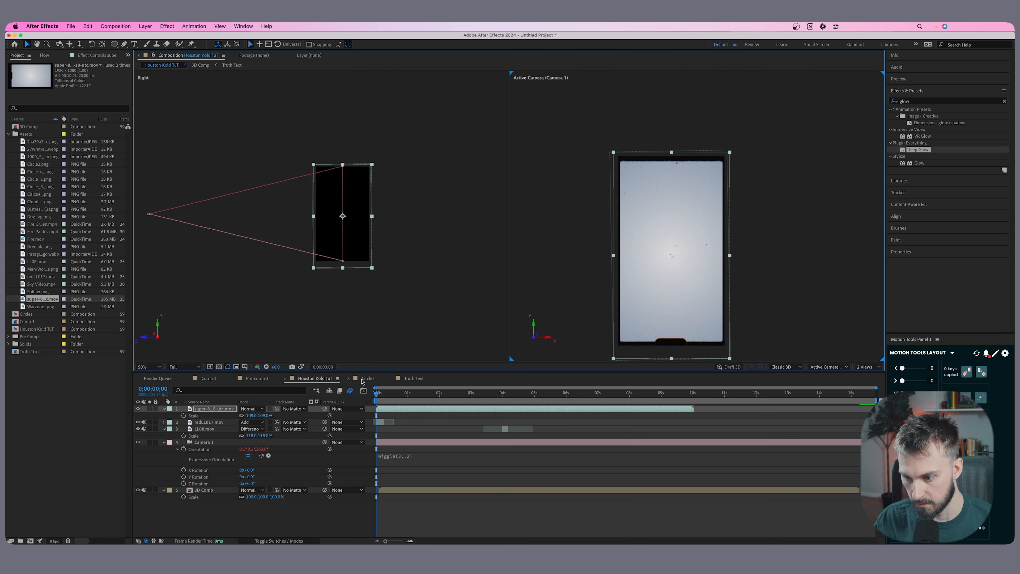
Set the super-8 overlay's blending mode to Multiply and deselect the layer.
click(252, 409)
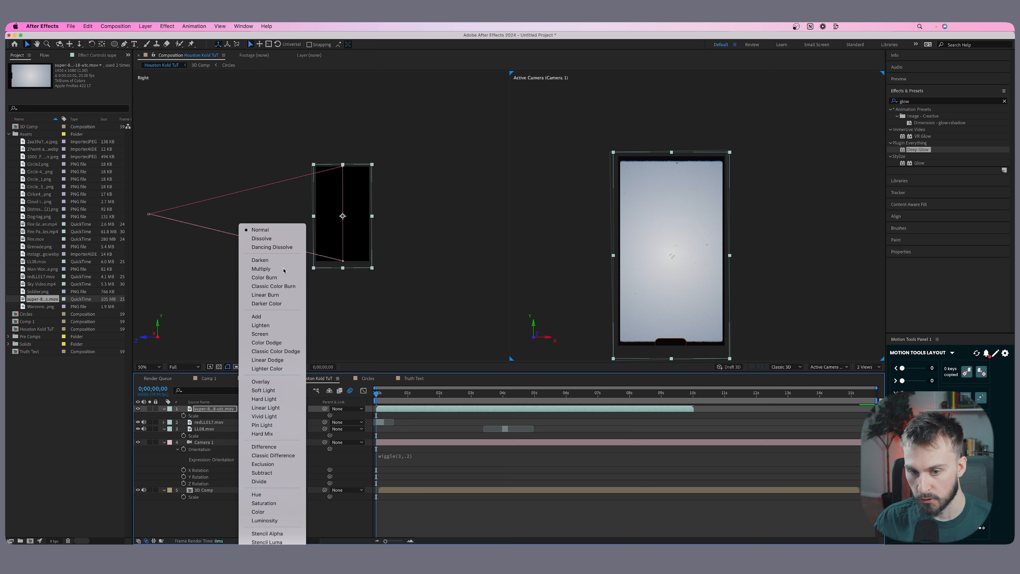
click(261, 269)
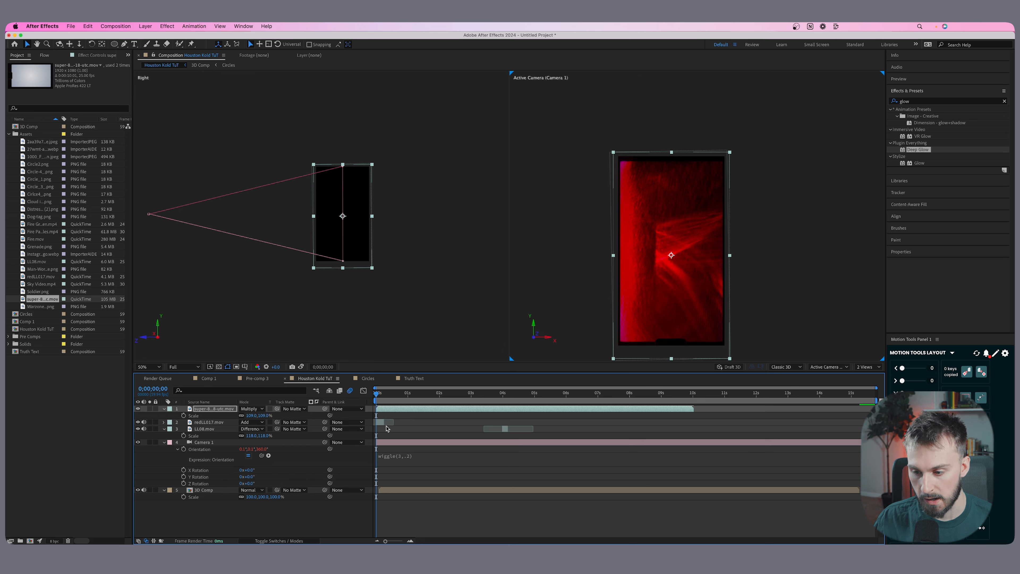
click(418, 421)
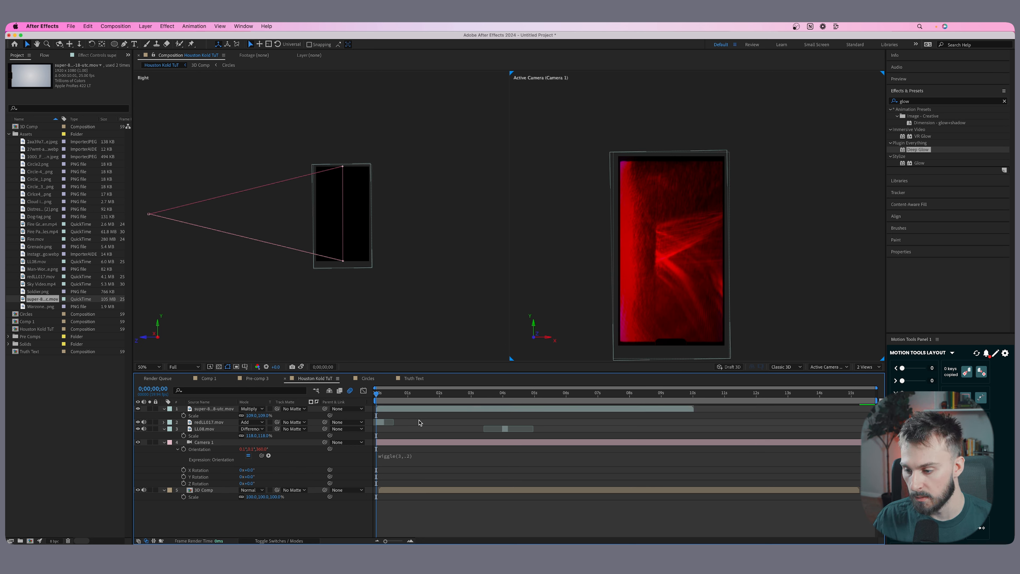